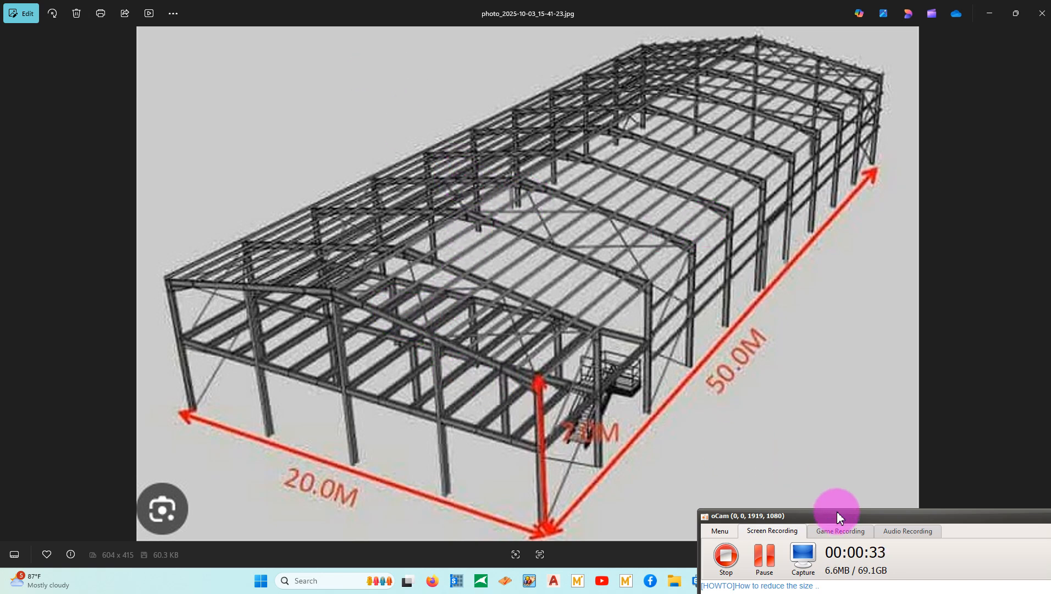
pyautogui.moveTo(854, 518); pyautogui.dragTo(1007, 496)
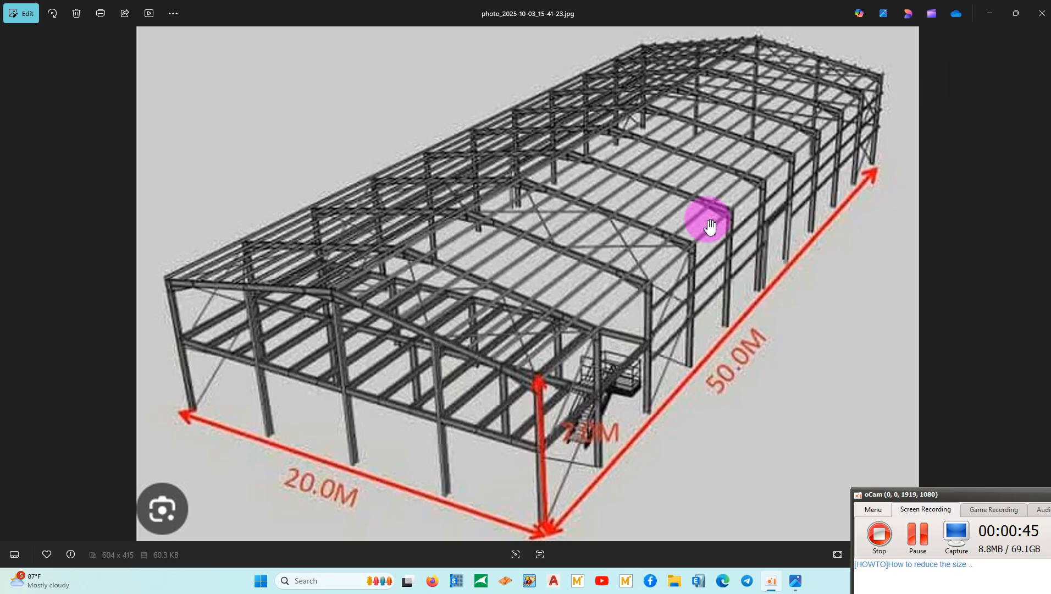
# Switch to Telegram and read the October 3 course announcement in the G-12_Steel Frame-Sunday group, highlighting its 9:00 AM – 12:00 class time.
pyautogui.click(747, 580)
pyautogui.click(128, 235)
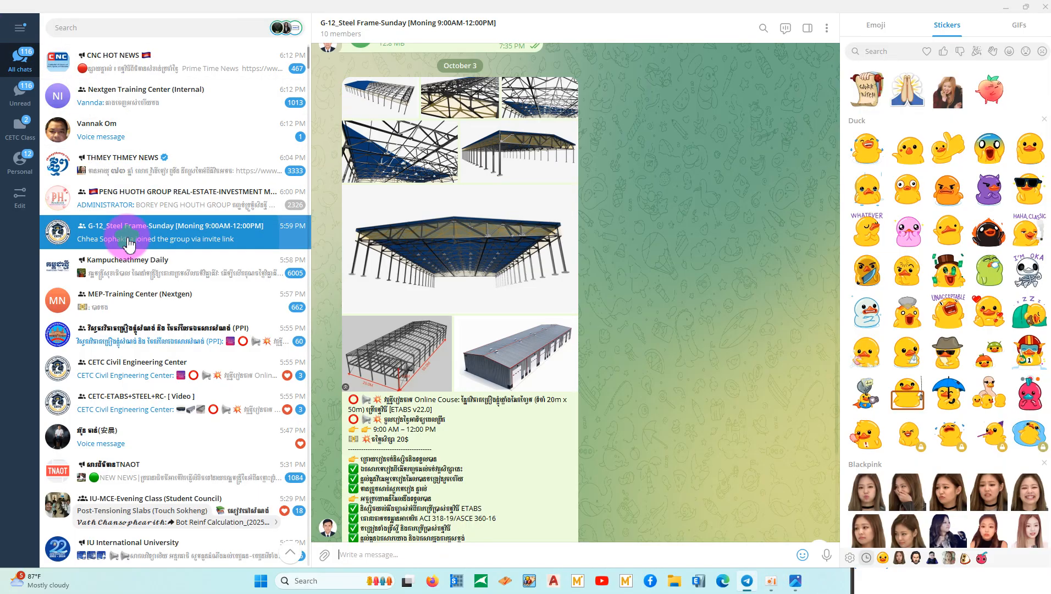
pyautogui.scroll(3, 470, 336)
pyautogui.scroll(-3, 457, 286)
pyautogui.scroll(-3, 454, 252)
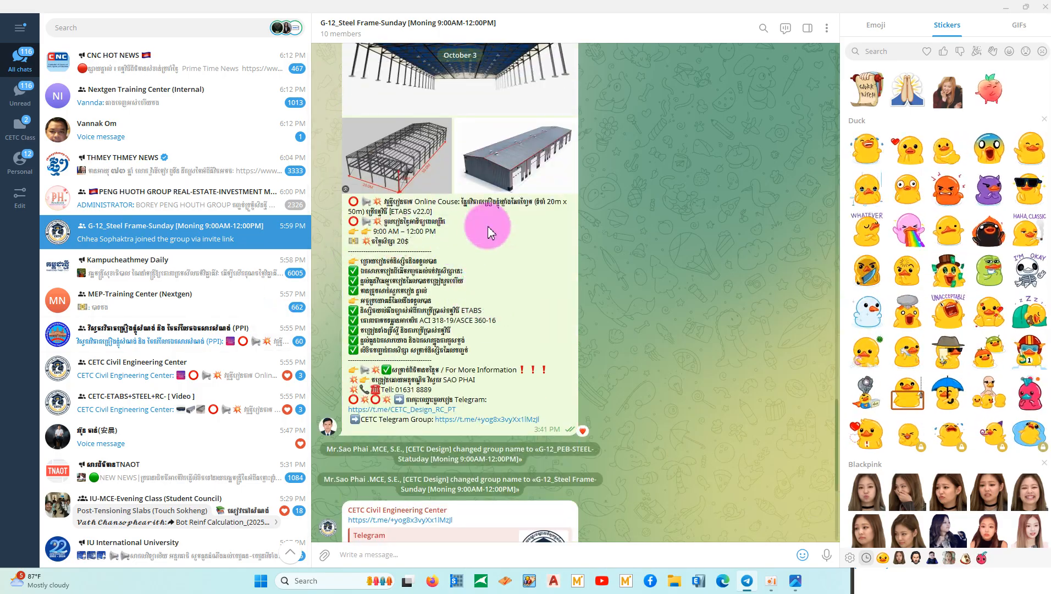
pyautogui.scroll(1, 399, 263)
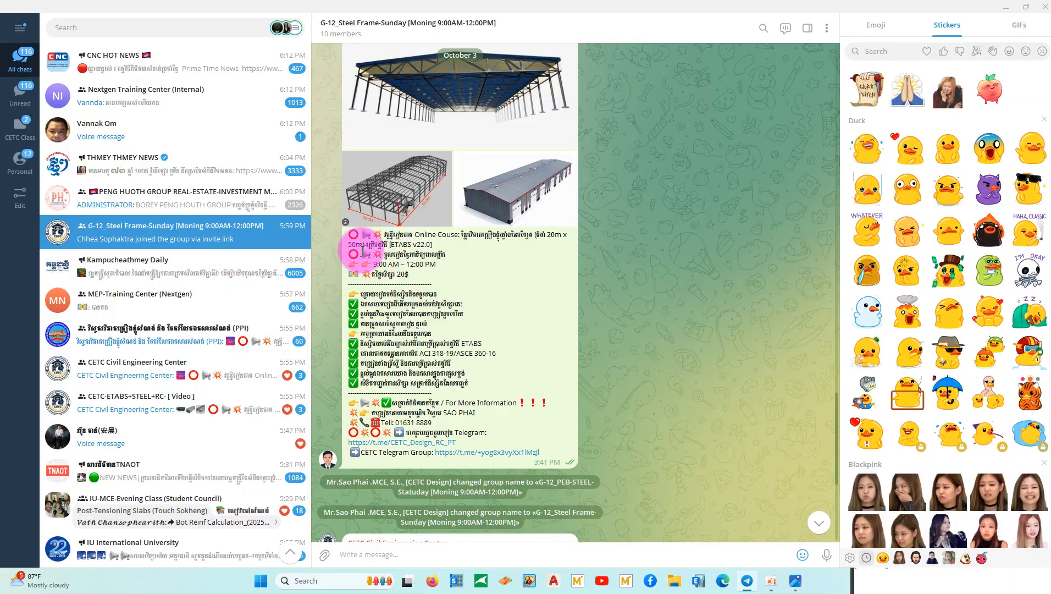
pyautogui.click(375, 266)
pyautogui.moveTo(375, 266); pyautogui.dragTo(424, 262)
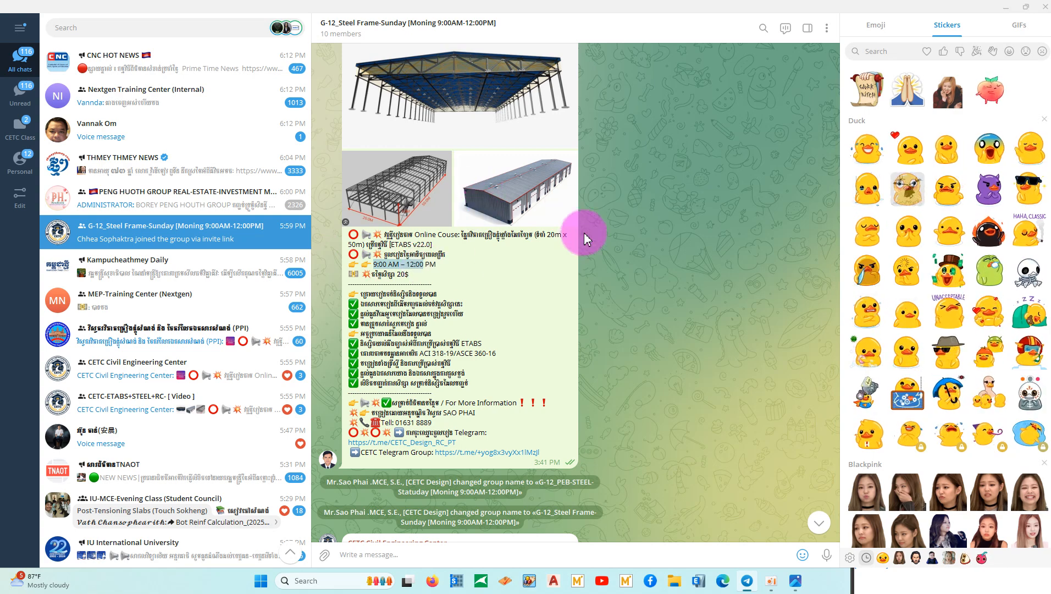
pyautogui.scroll(2, 412, 379)
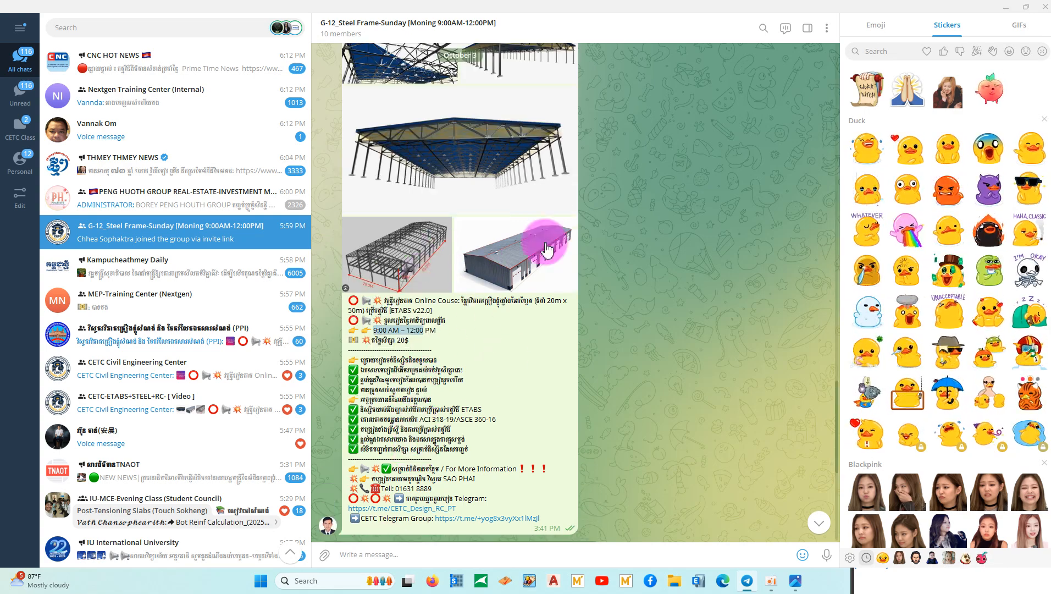
# View the announcement's grey metal-clad warehouse photo at full size, and return to the dimensioned steel frame picture.
pyautogui.click(500, 245)
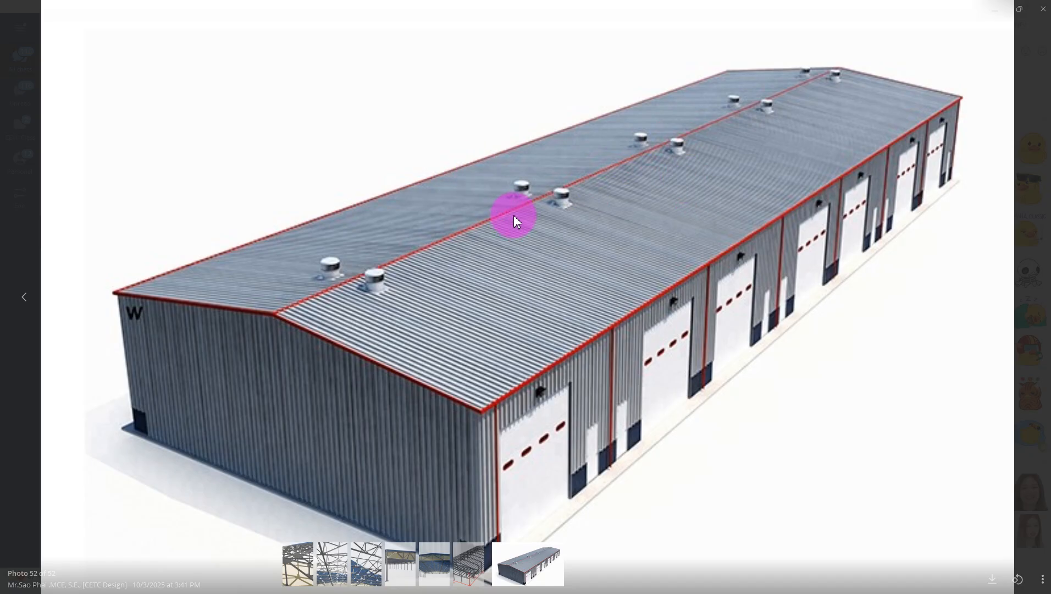
pyautogui.click(1016, 13)
pyautogui.click(1011, 13)
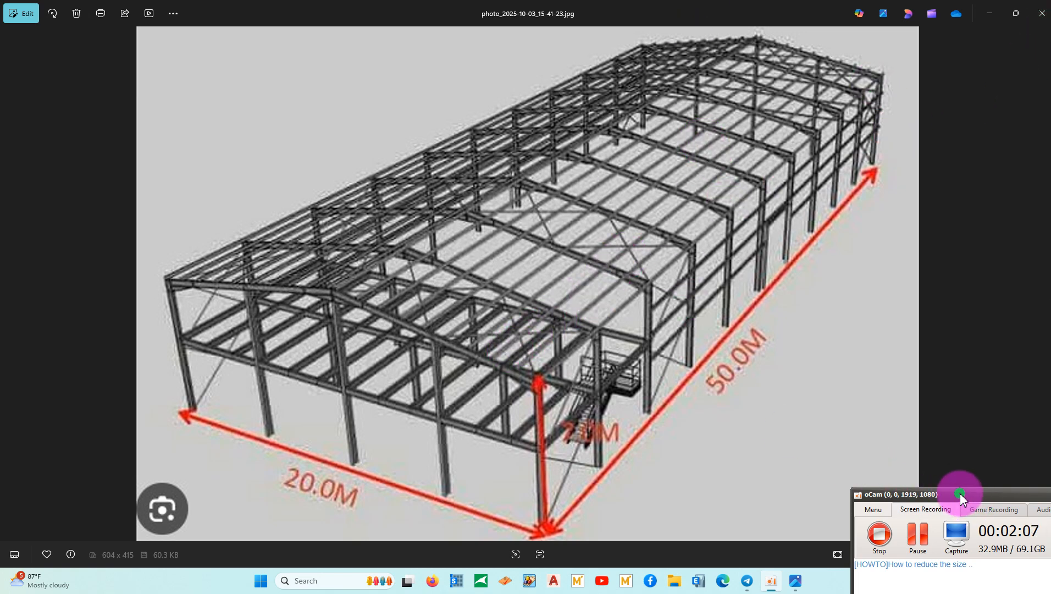
pyautogui.moveTo(961, 498); pyautogui.dragTo(591, 509)
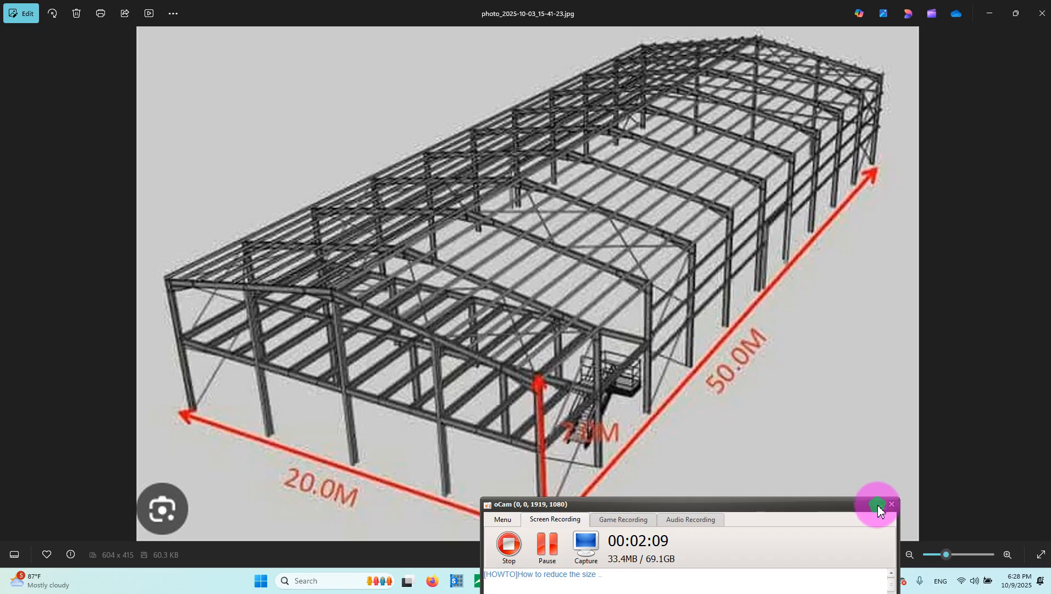
pyautogui.click(878, 505)
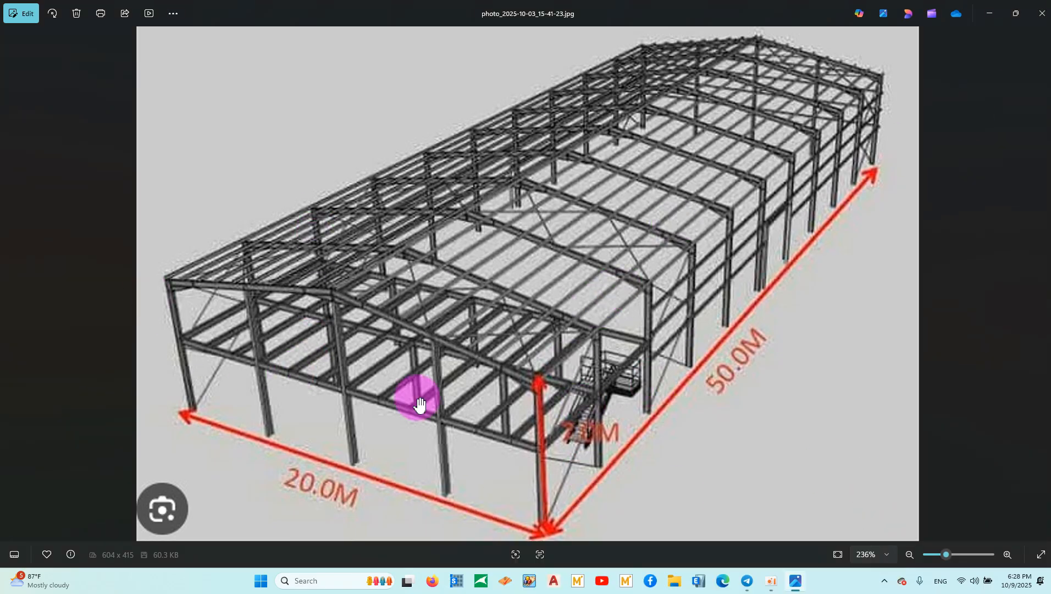
# Switch to Telegram and look over the shared photos of the CETC Civil Engineering Center group.
pyautogui.click(747, 580)
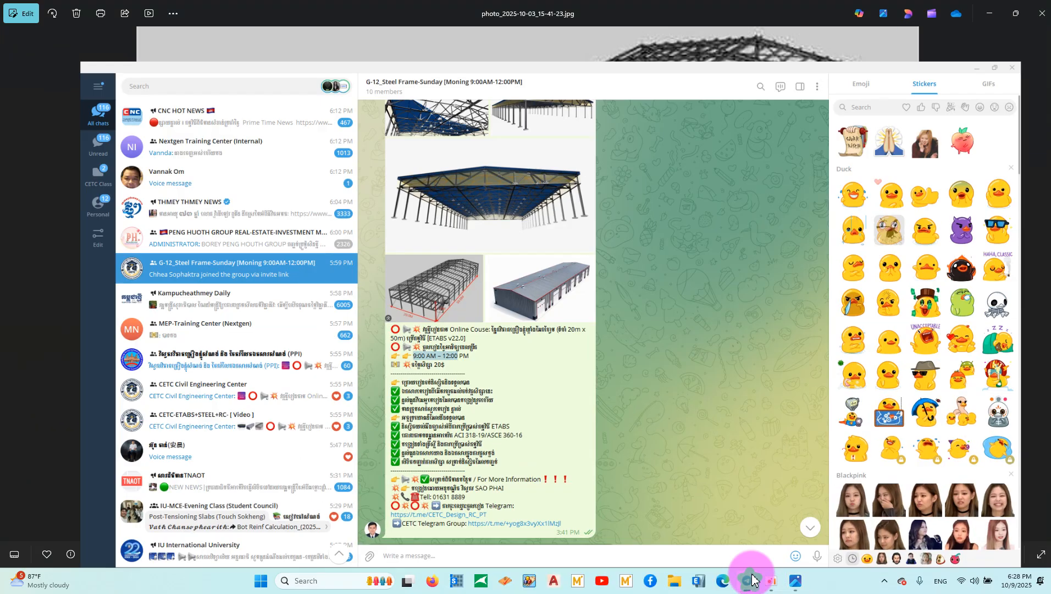
pyautogui.click(83, 30)
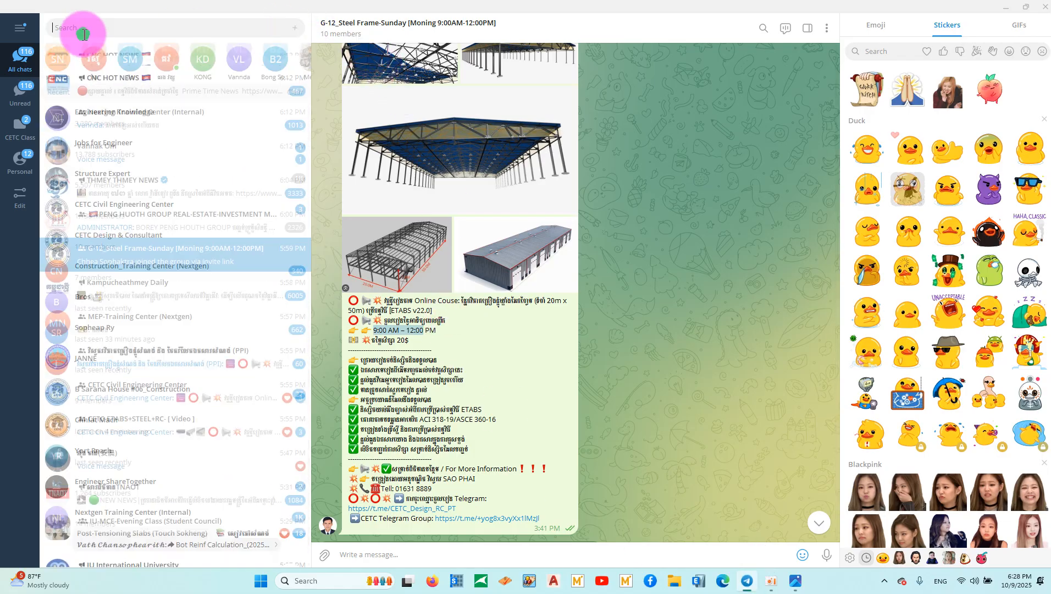
pyautogui.click(129, 250)
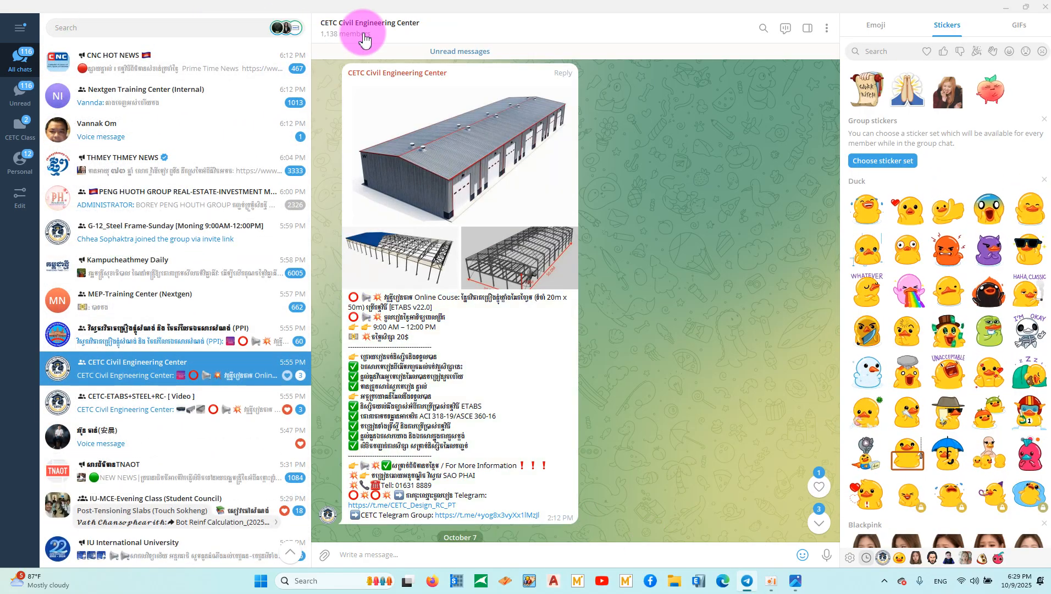
pyautogui.click(364, 35)
pyautogui.click(481, 177)
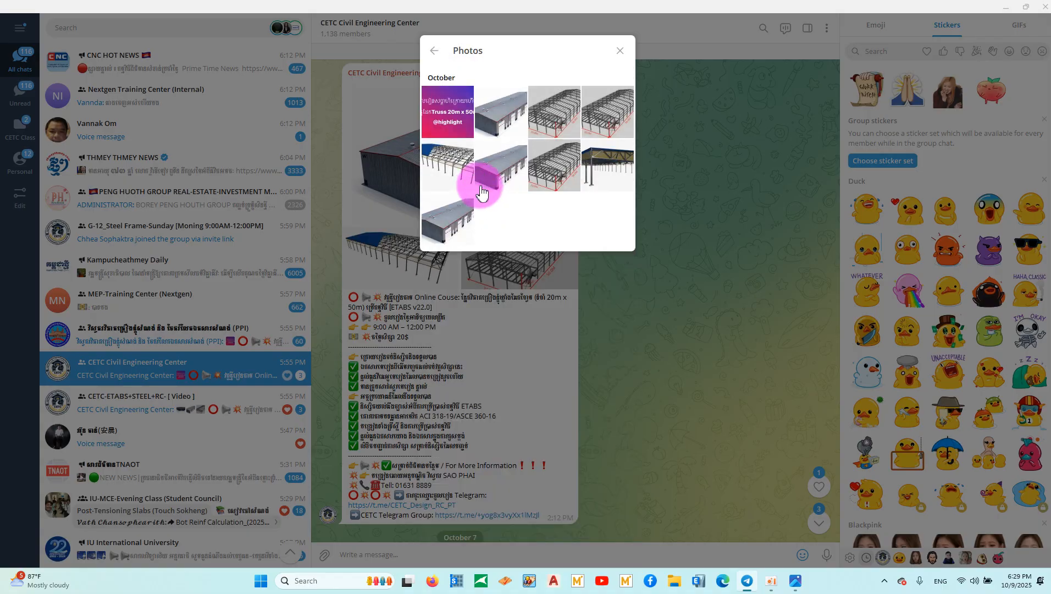
pyautogui.click(695, 168)
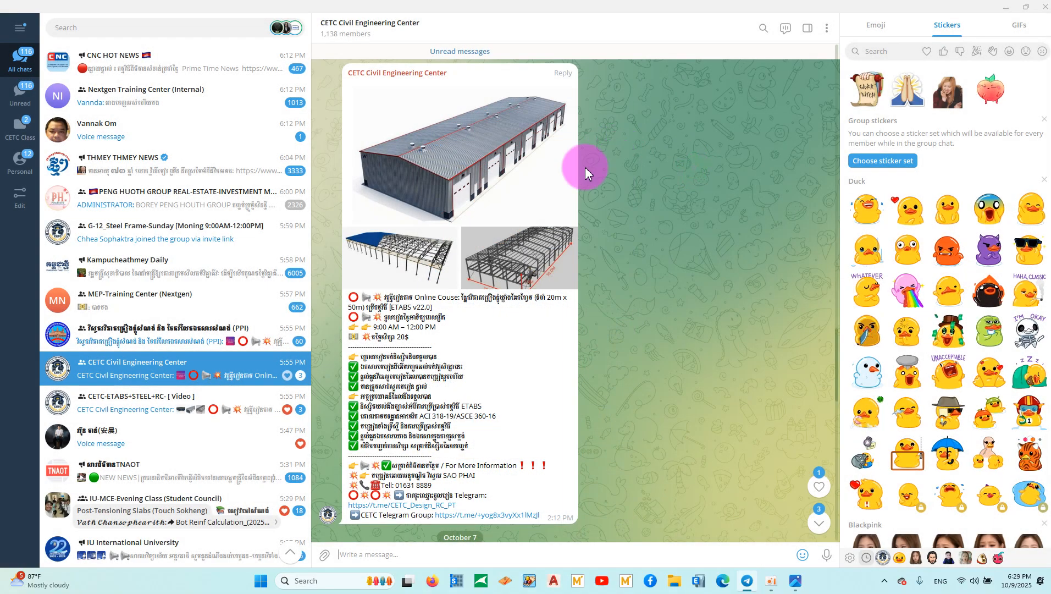
# Find the PEB- Warehouse Structure poster among the group's shared photos, view it at full size, and minimize Telegram.
pyautogui.click(341, 27)
pyautogui.click(482, 180)
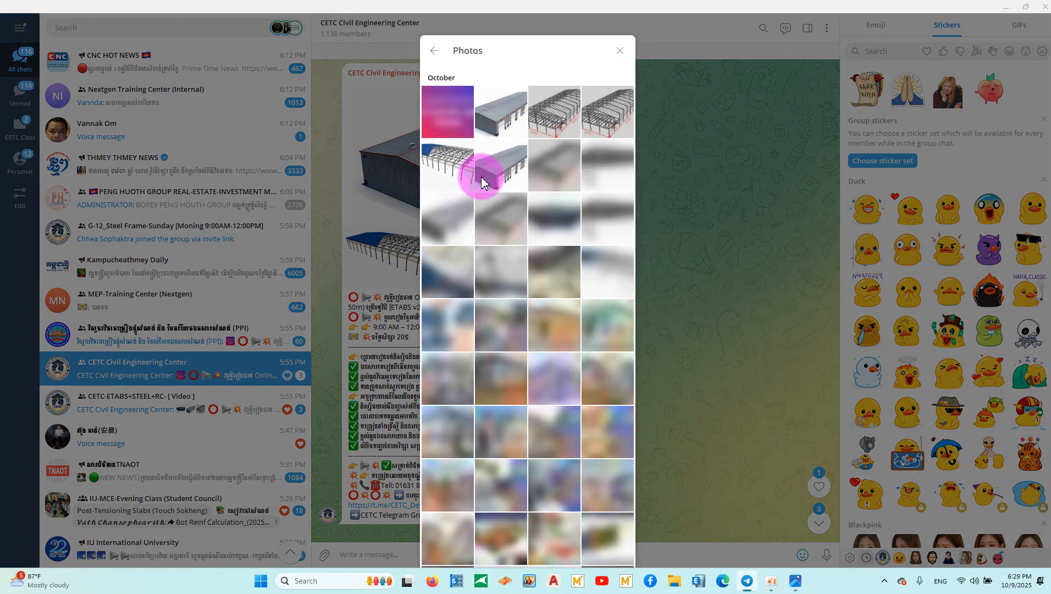
pyautogui.scroll(-1, 559, 339)
pyautogui.scroll(-5, 560, 339)
pyautogui.click(498, 193)
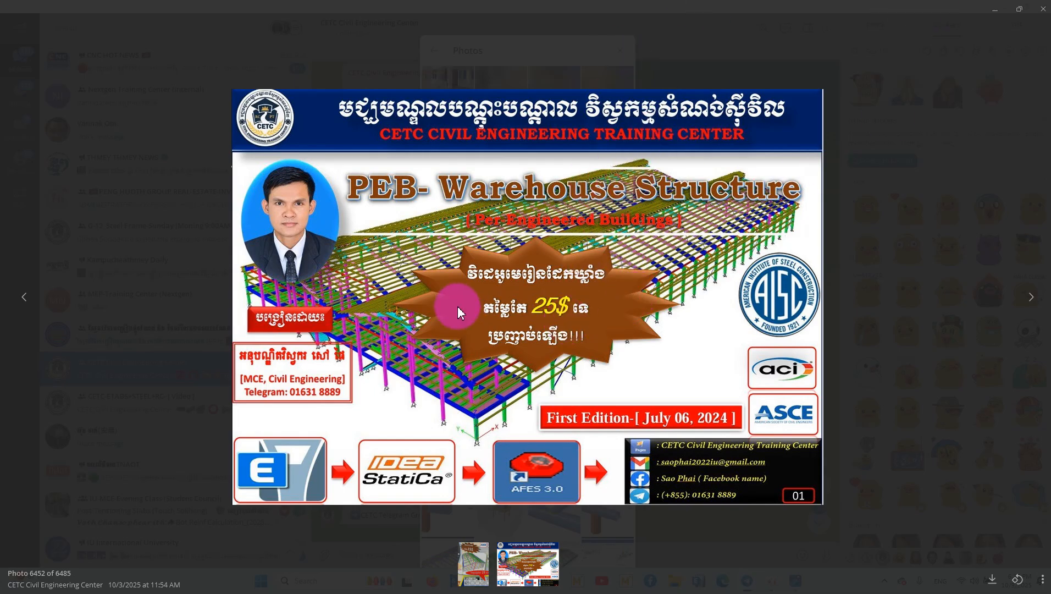
pyautogui.click(1044, 10)
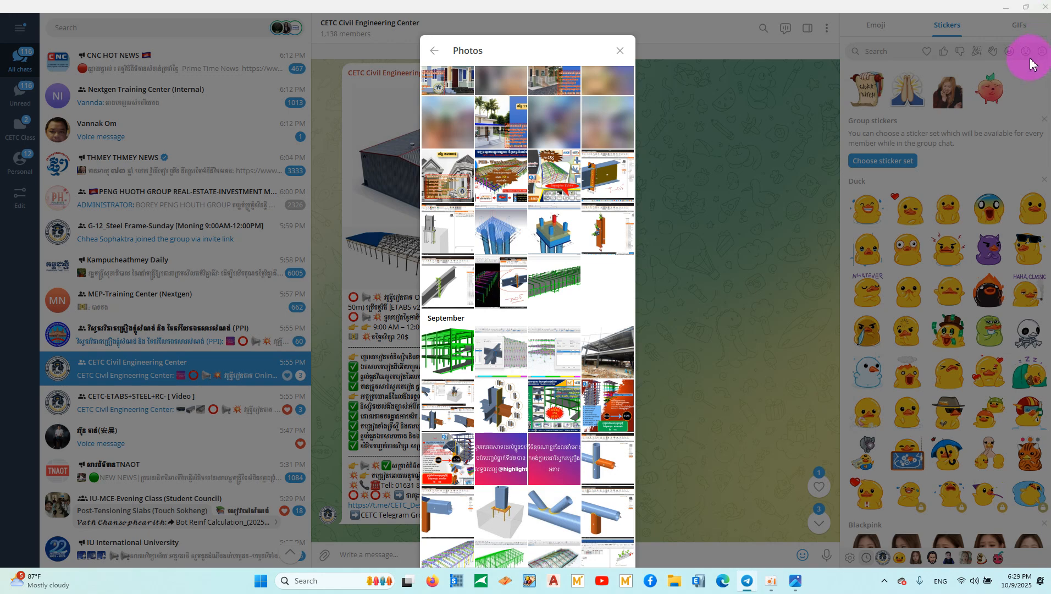
pyautogui.click(1007, 7)
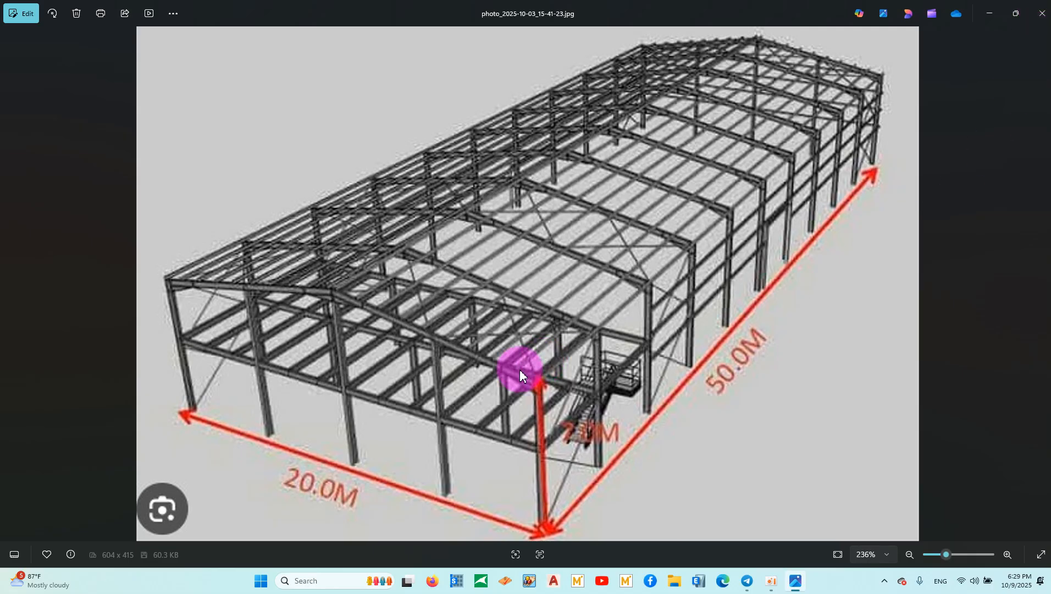
# Close the dimensioned steel frame picture photo_2025-10-03_15-41-23.jpg to clear the desktop.
pyautogui.click(993, 14)
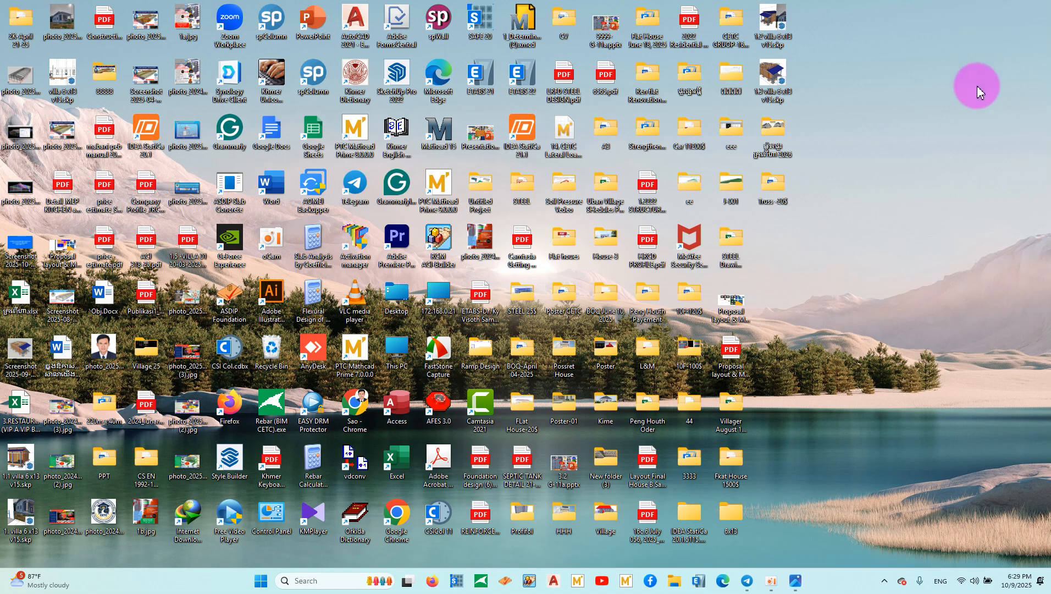
pyautogui.click(801, 582)
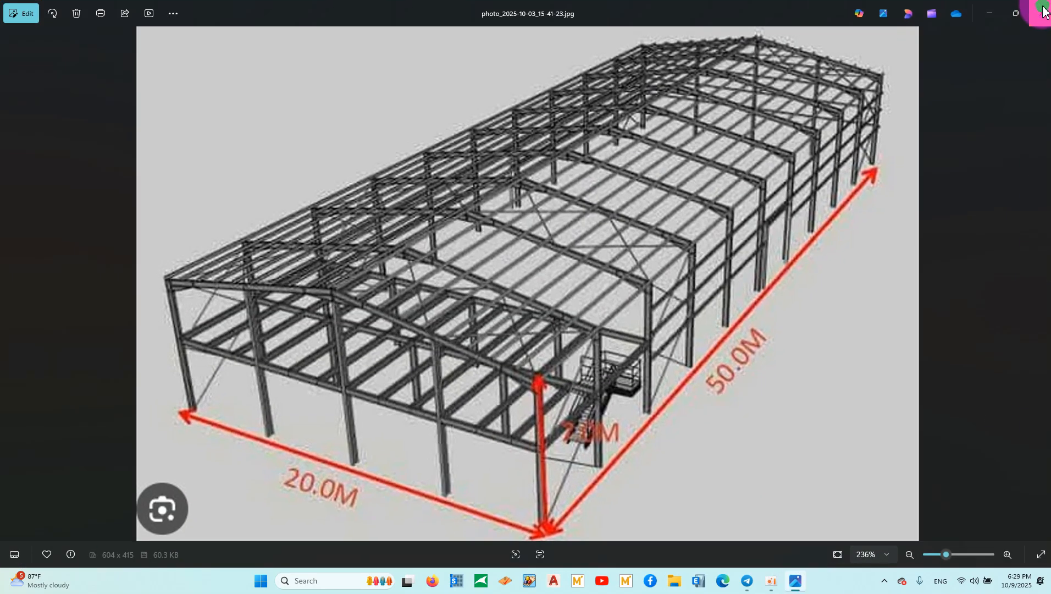
pyautogui.click(1044, 13)
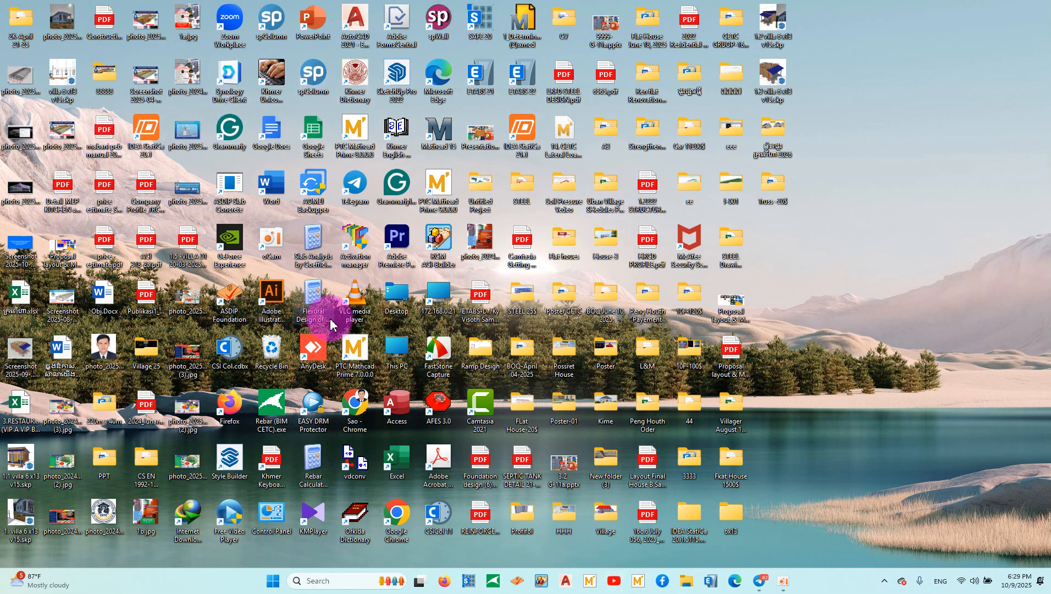
# Empty the Recycle Bin and dismiss the Telegram news notification.
pyautogui.rightClick(255, 359)
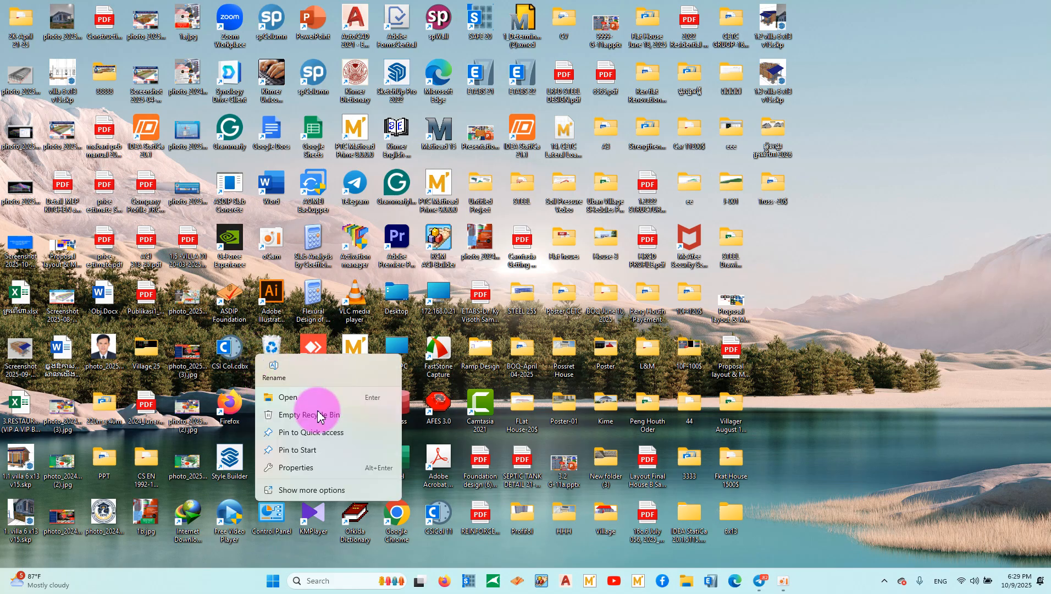
pyautogui.click(312, 417)
pyautogui.click(565, 296)
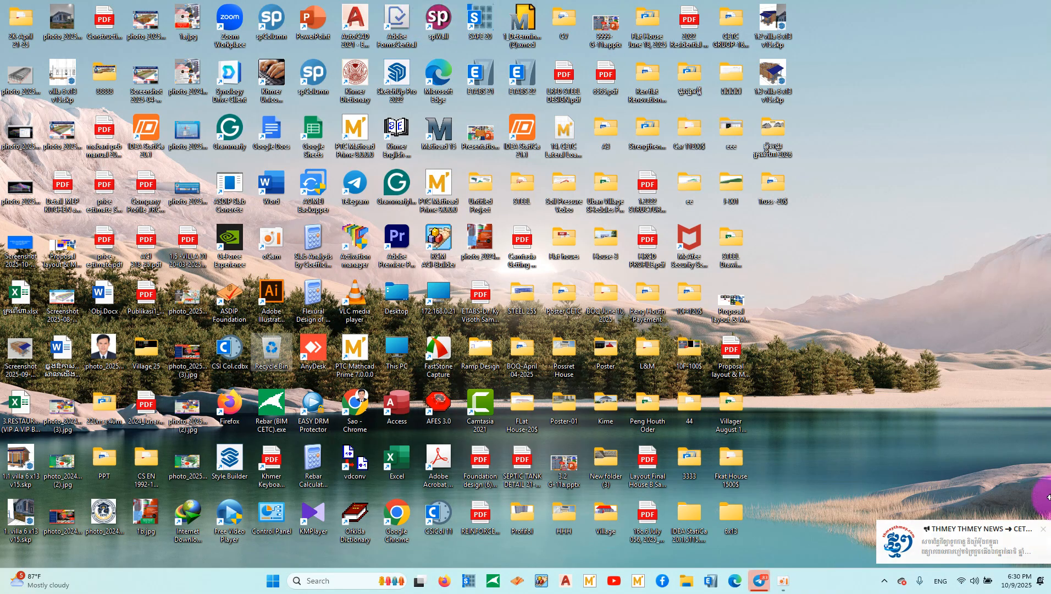
pyautogui.click(1045, 530)
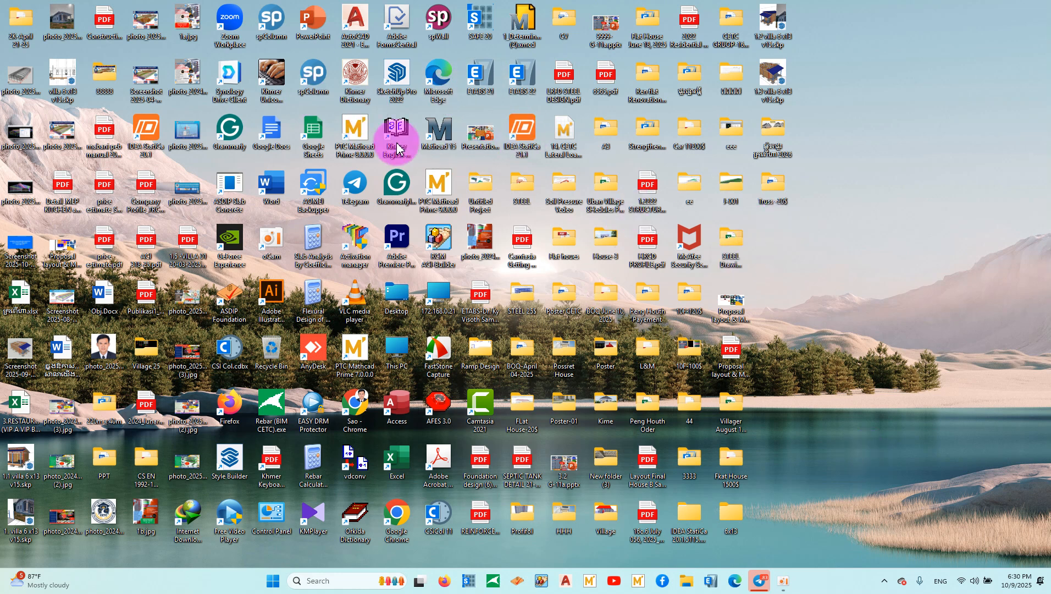
# Try to sign in to IDEA StatiCa with the saved account, and relaunch it and close its sign-in window.
pyautogui.doubleClick(522, 130)
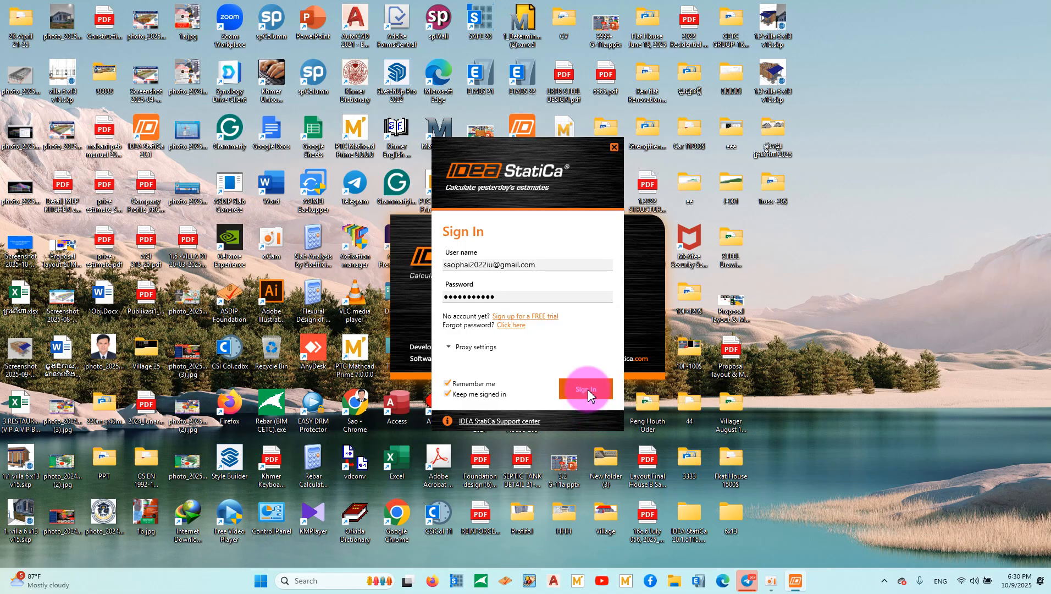
pyautogui.click(586, 390)
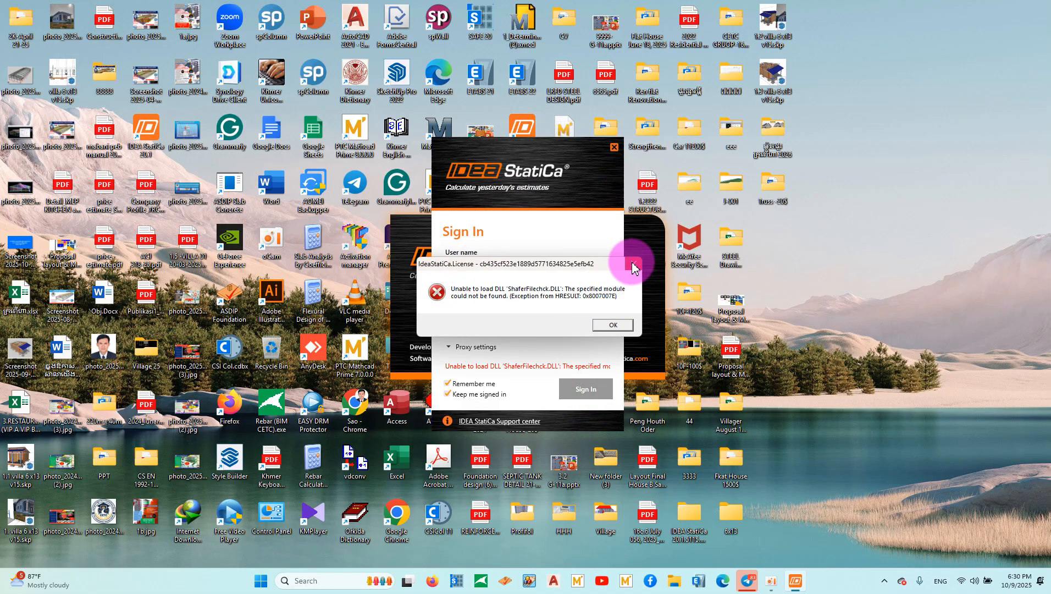
pyautogui.click(634, 268)
pyautogui.click(614, 147)
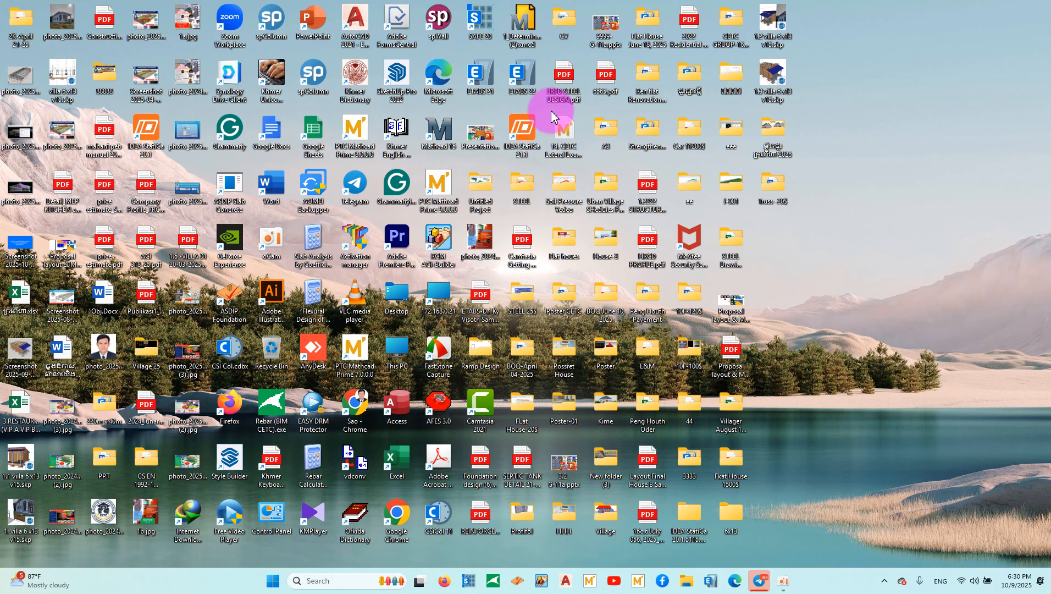
pyautogui.doubleClick(519, 129)
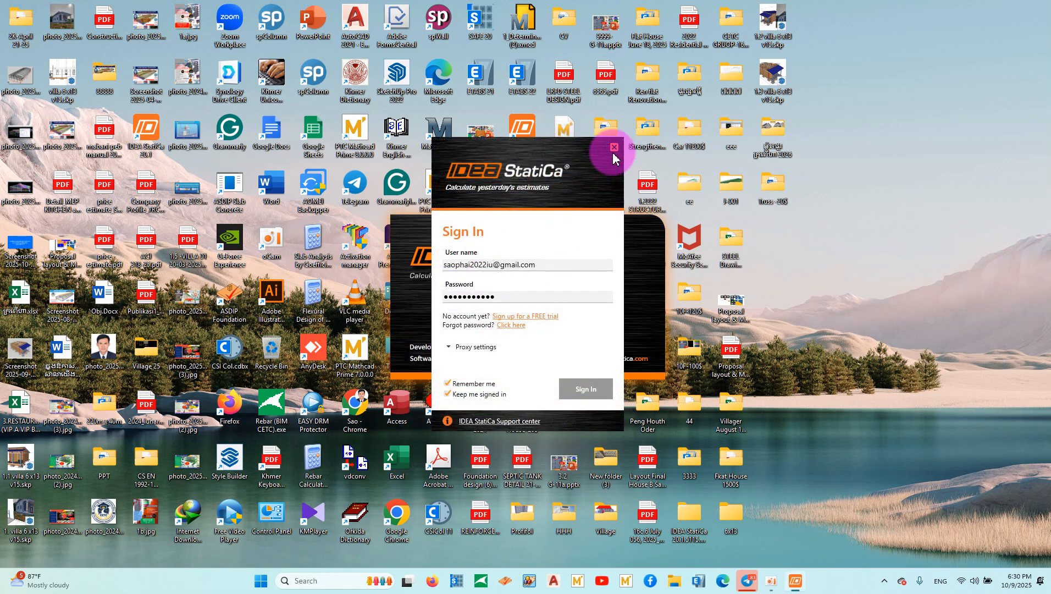
pyautogui.click(612, 149)
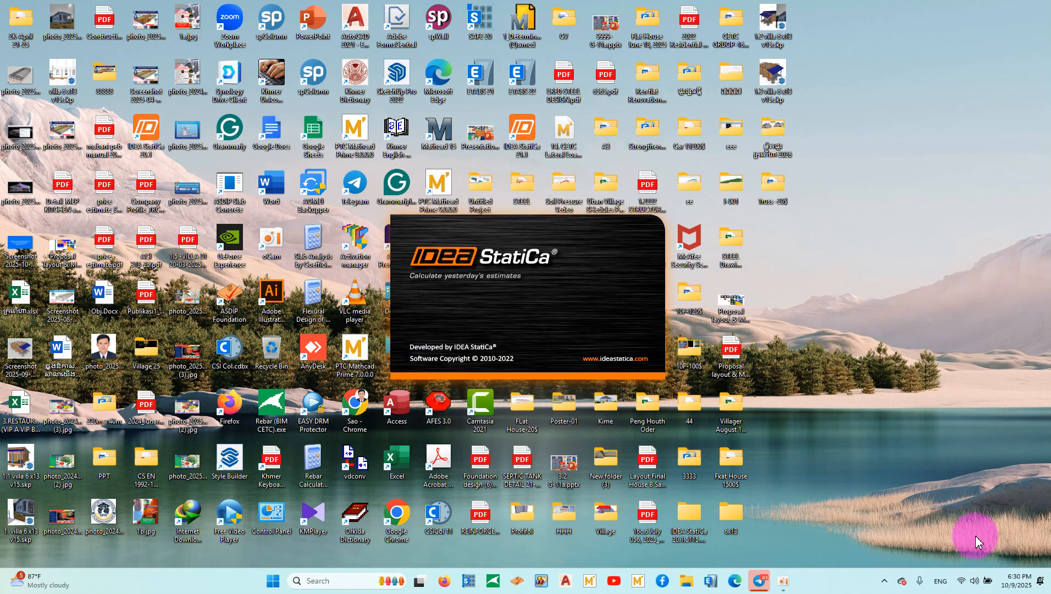
# Open the Windows Security overview from the hidden background apps.
pyautogui.click(881, 584)
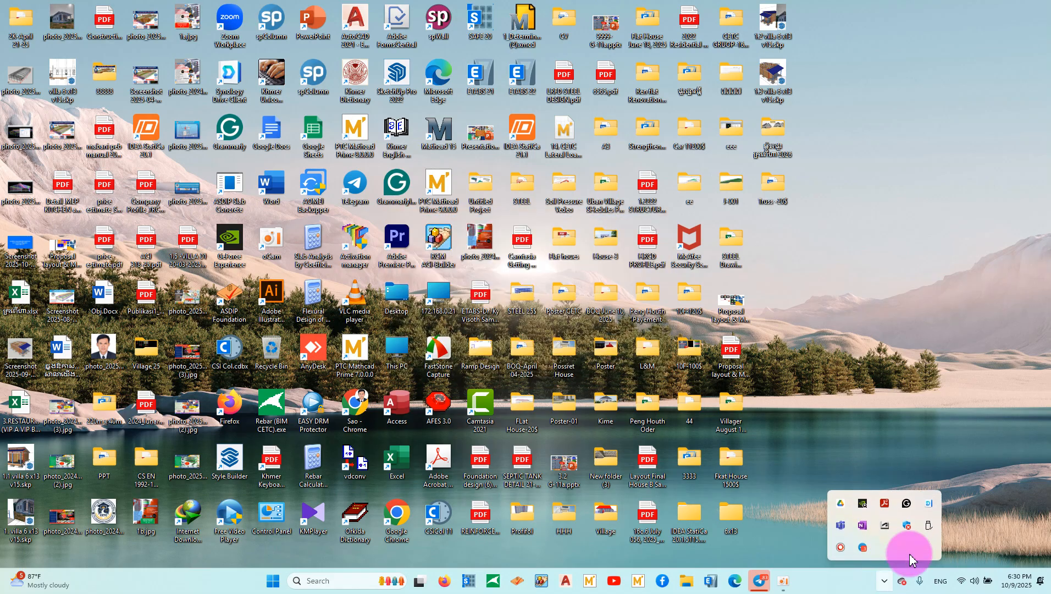
pyautogui.rightClick(928, 529)
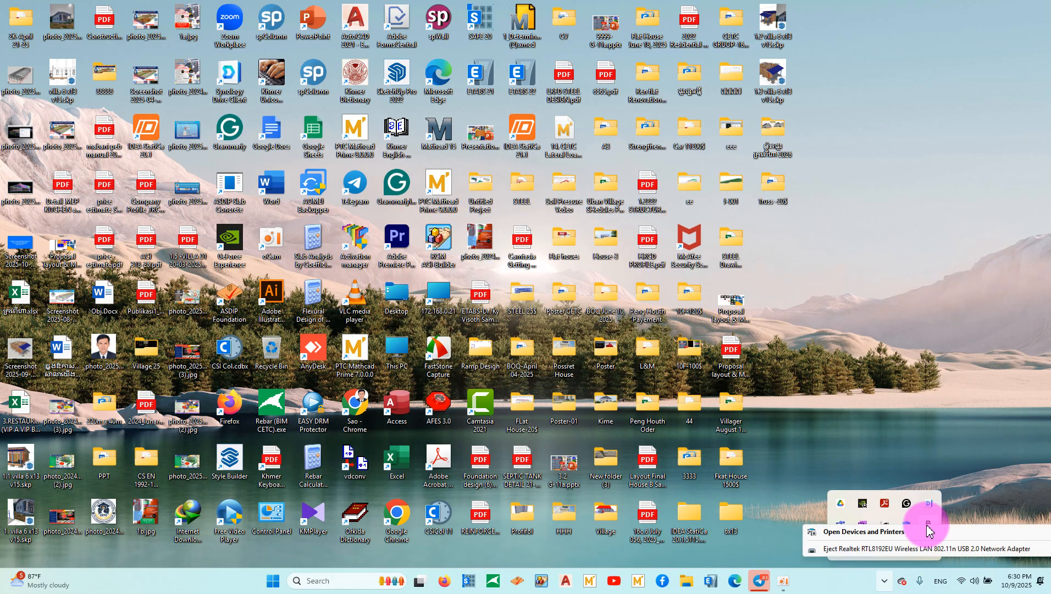
pyautogui.click(935, 455)
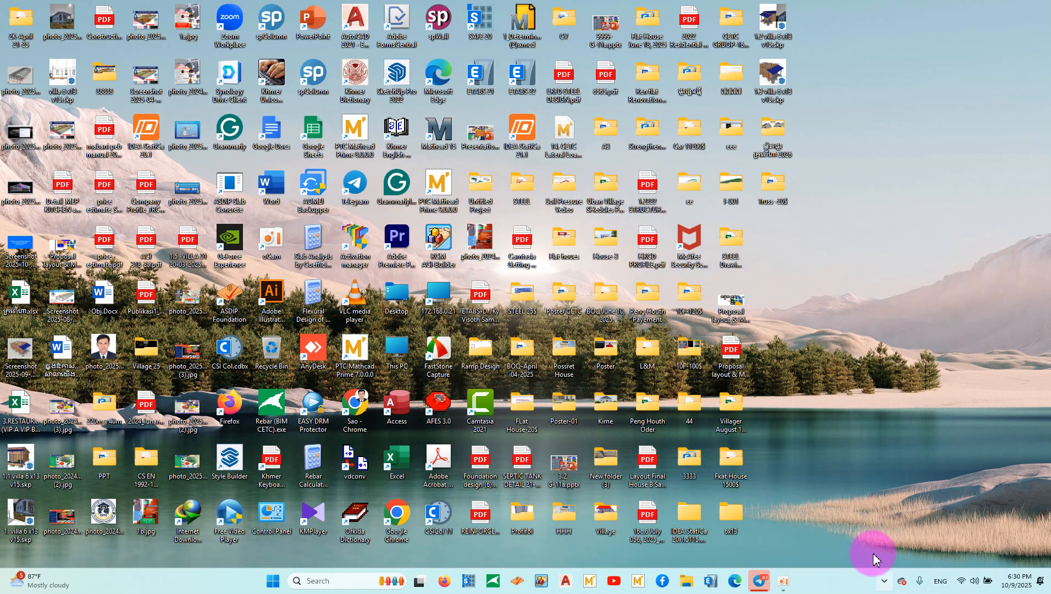
pyautogui.click(885, 586)
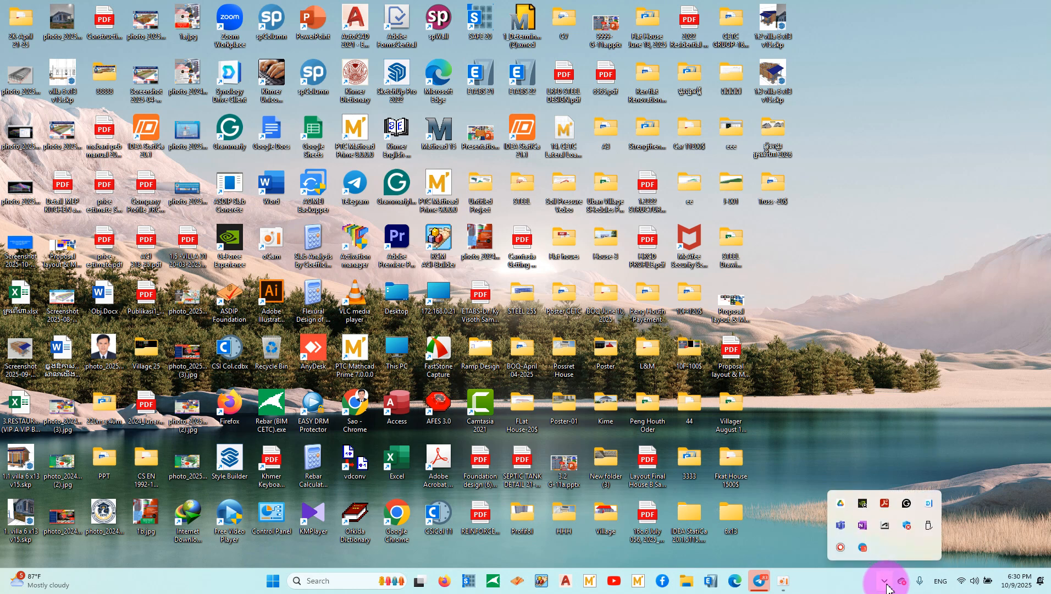
pyautogui.click(906, 528)
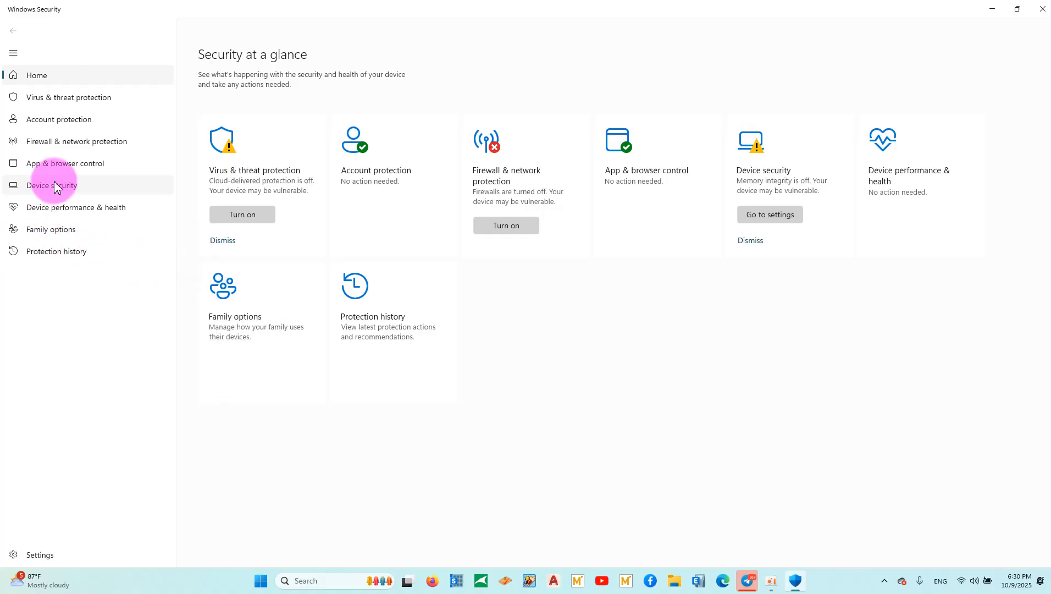
# Review the firewall and network protection settings and the device security page in Windows Security.
pyautogui.click(66, 140)
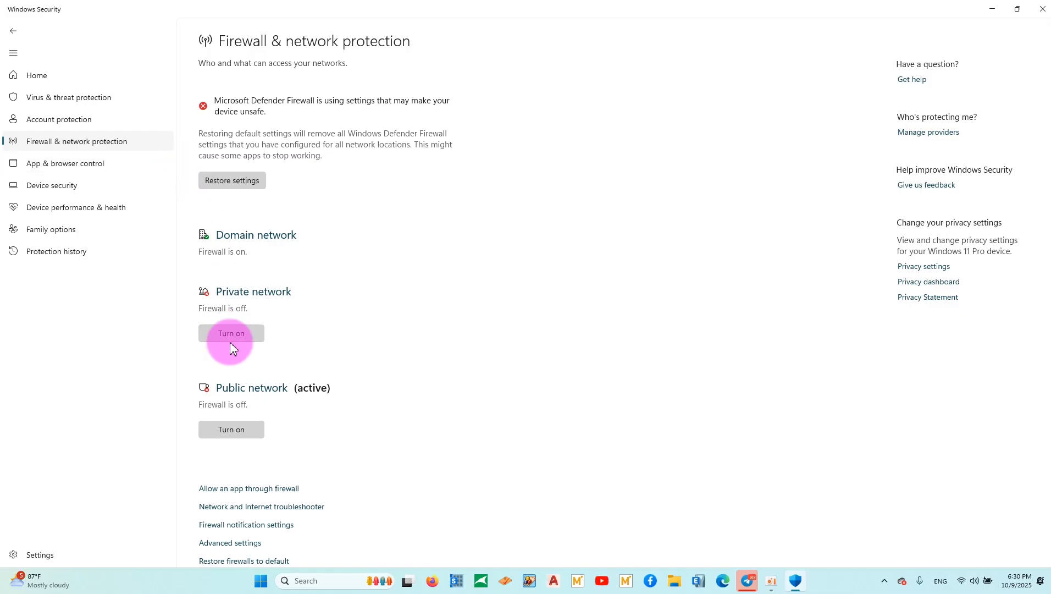
pyautogui.scroll(-1, 294, 445)
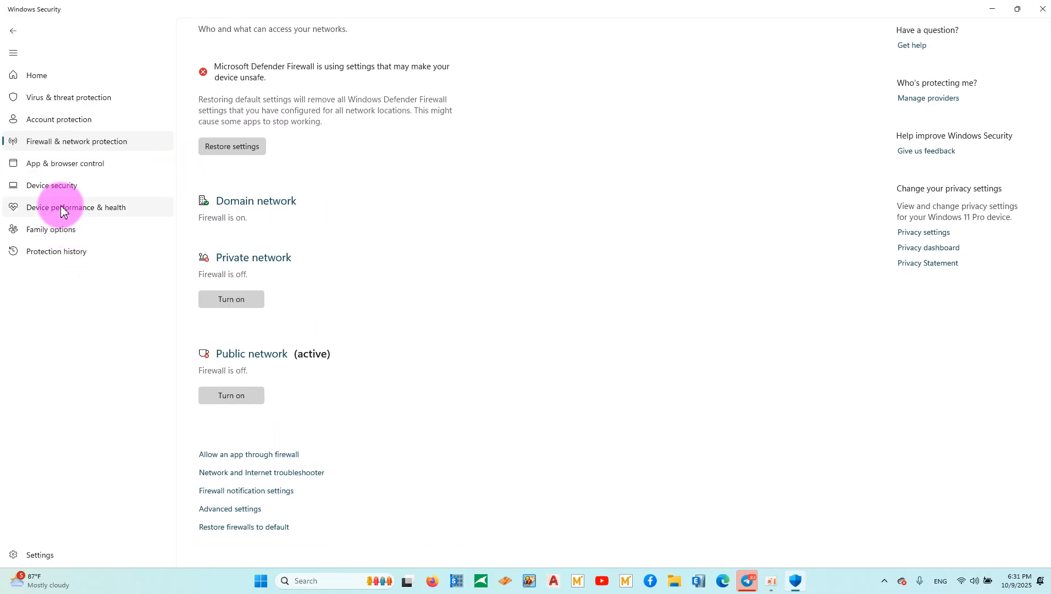
pyautogui.click(48, 185)
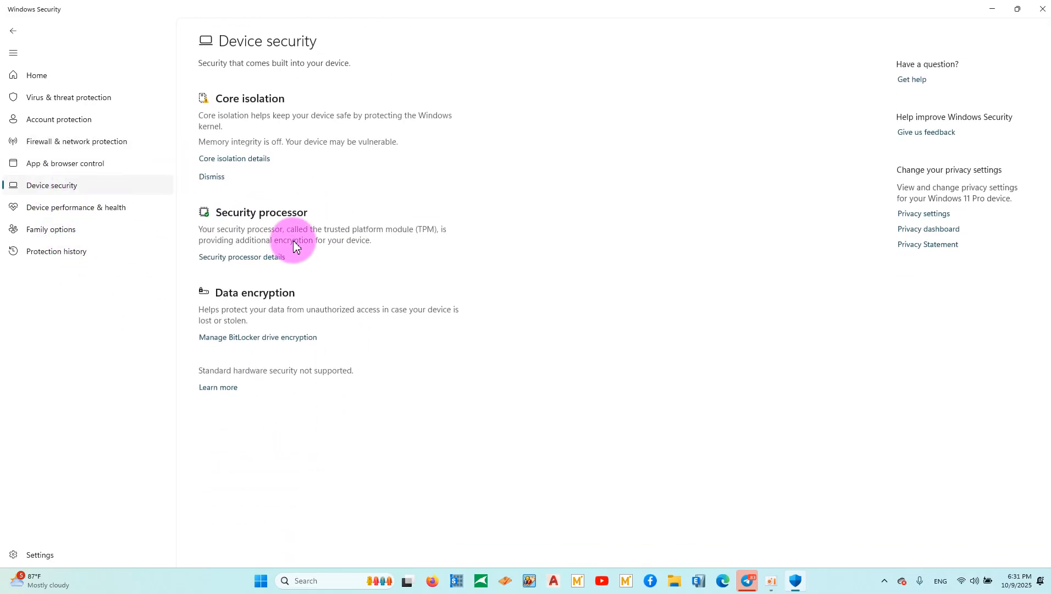
# Turn off real-time protection in the virus and threat protection settings, look over the remaining options, and close Windows Security.
pyautogui.click(53, 98)
pyautogui.click(243, 342)
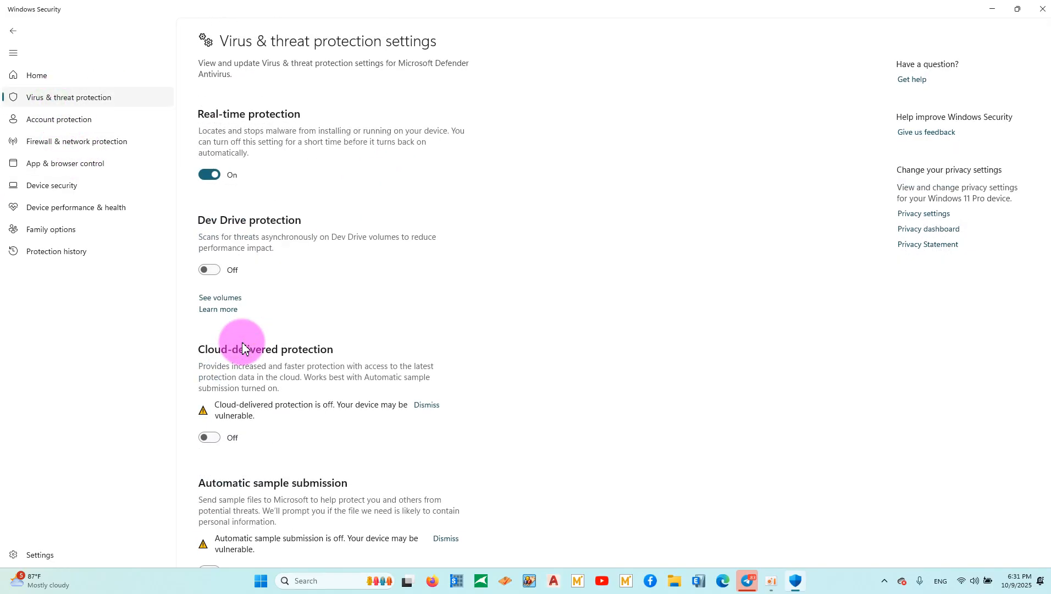
pyautogui.click(211, 175)
pyautogui.scroll(-8, 262, 473)
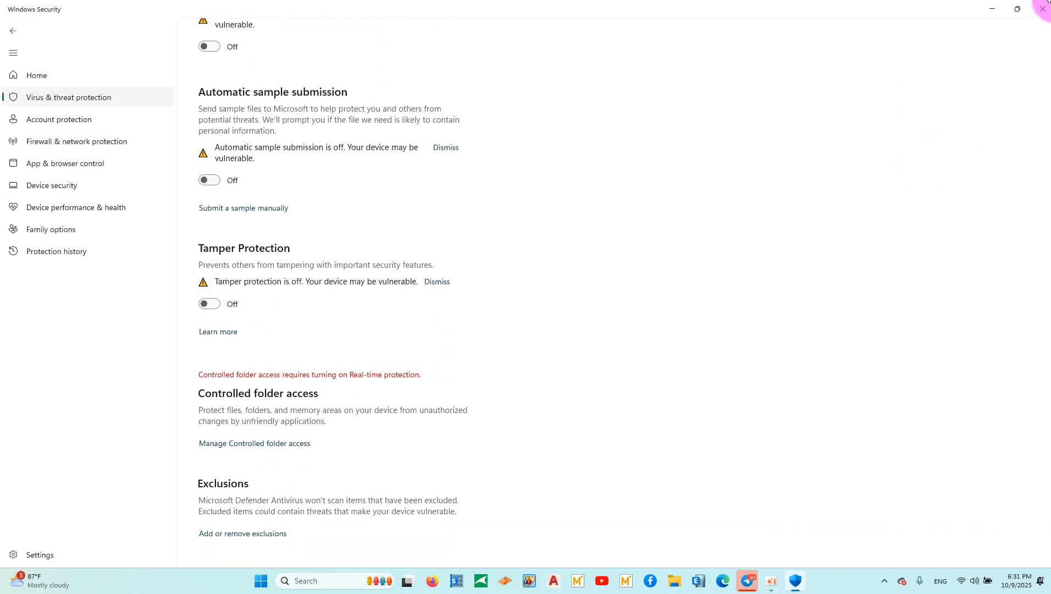
pyautogui.click(1045, 10)
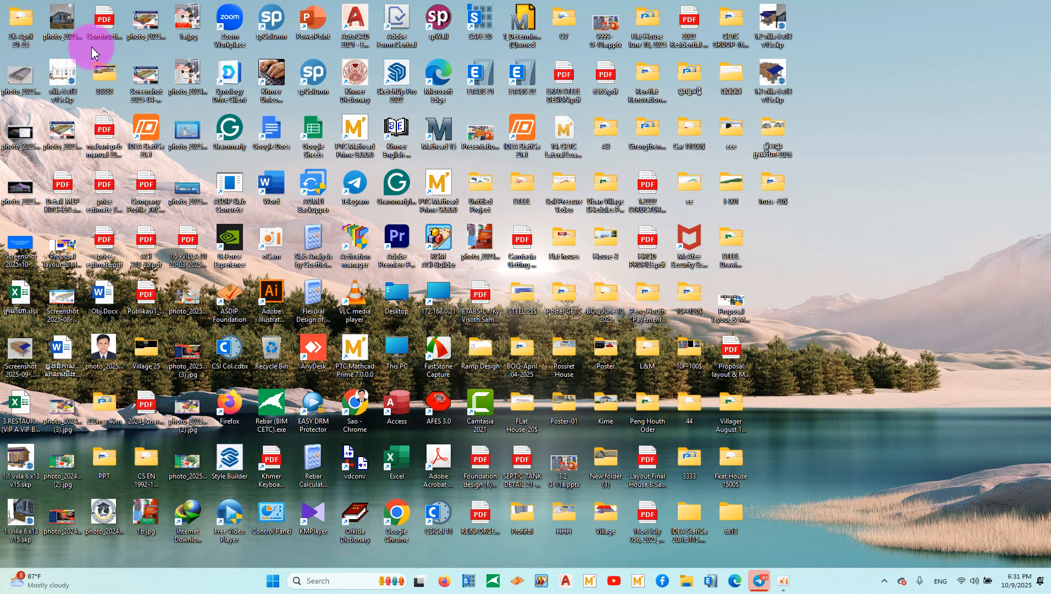
# Launch ETABS 22, refreshing the desktop while it loads, and open the existing model 23.5 PPE_2025.EDB.
pyautogui.doubleClick(529, 76)
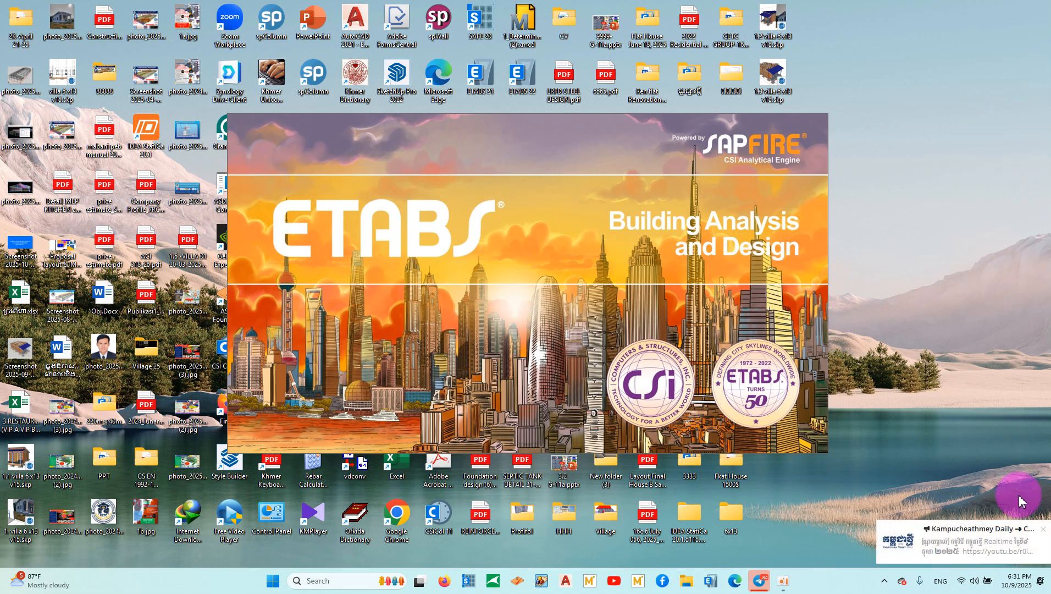
pyautogui.rightClick(921, 102)
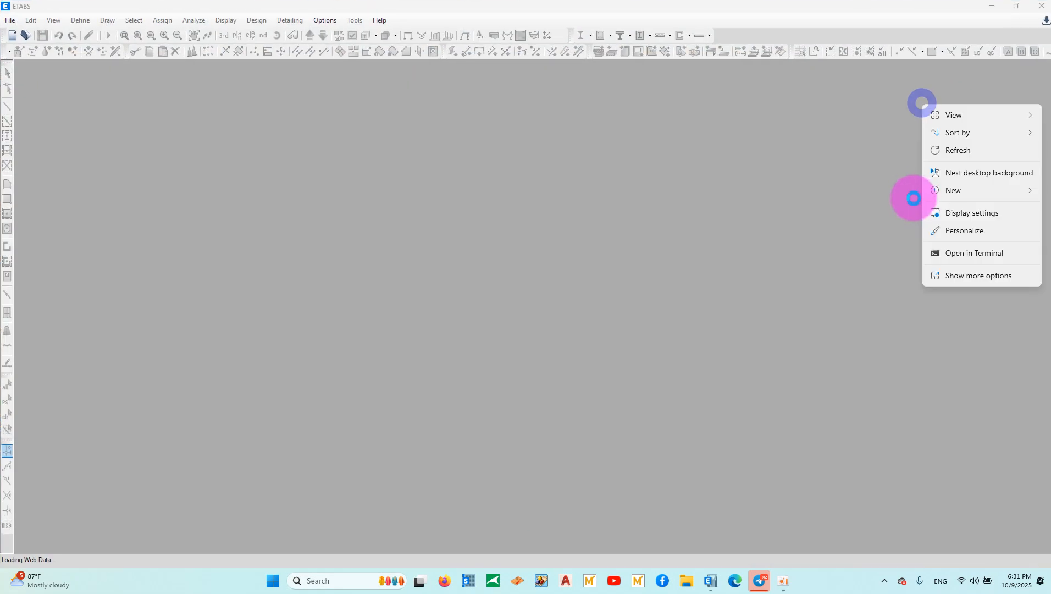
pyautogui.click(949, 150)
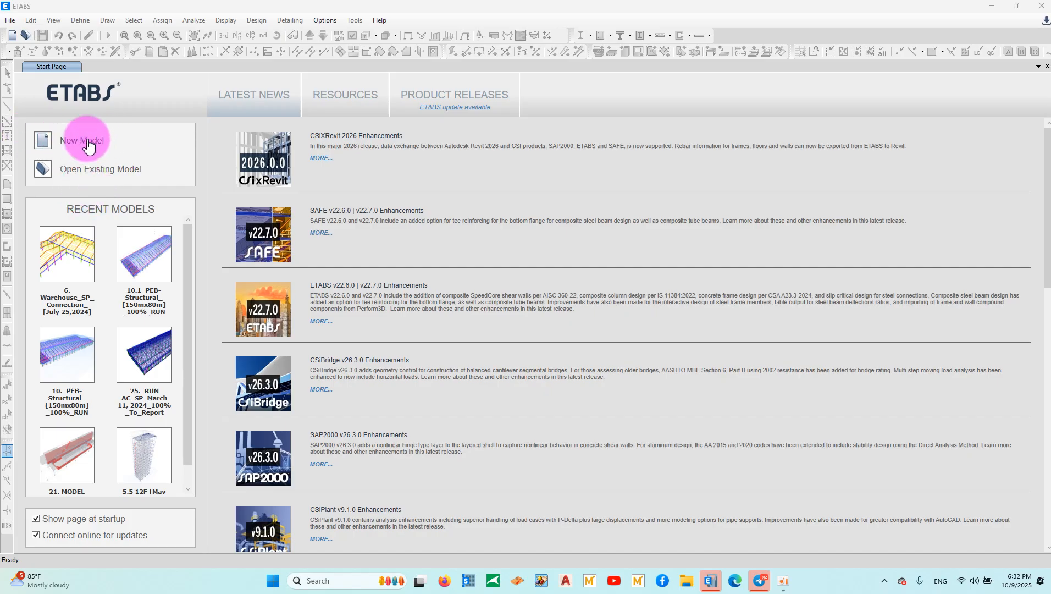
pyautogui.click(77, 169)
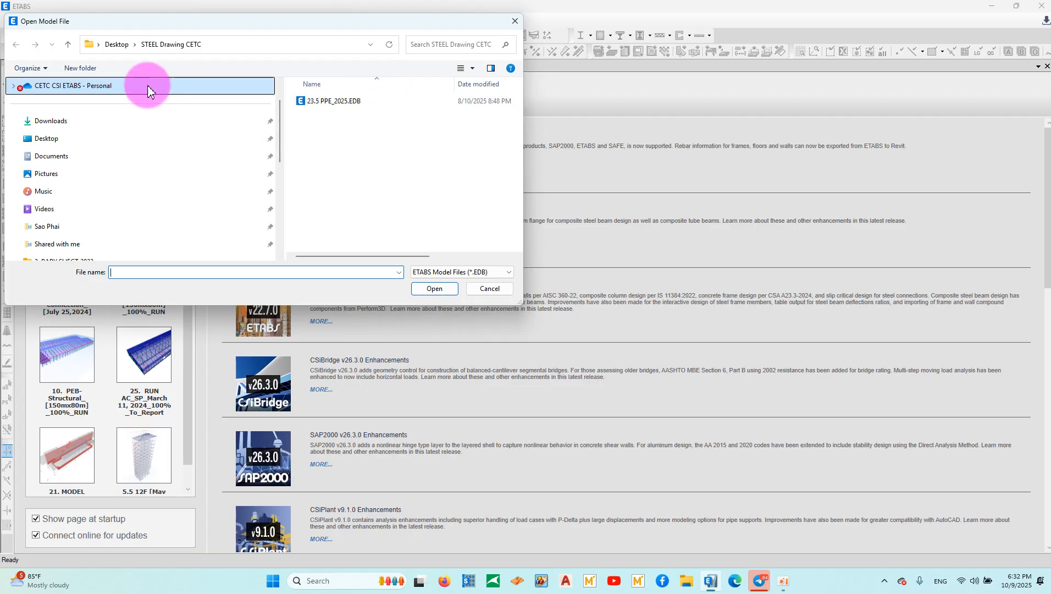
pyautogui.doubleClick(342, 99)
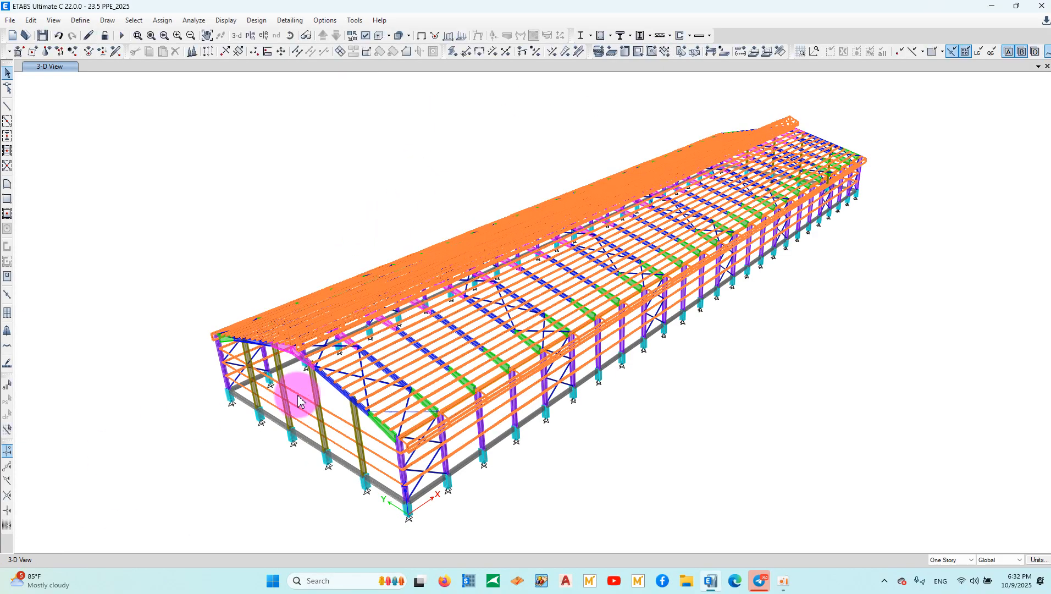
# Inspect the Fy=245MPa Steel material definition and its design properties in the warehouse model.
pyautogui.click(289, 35)
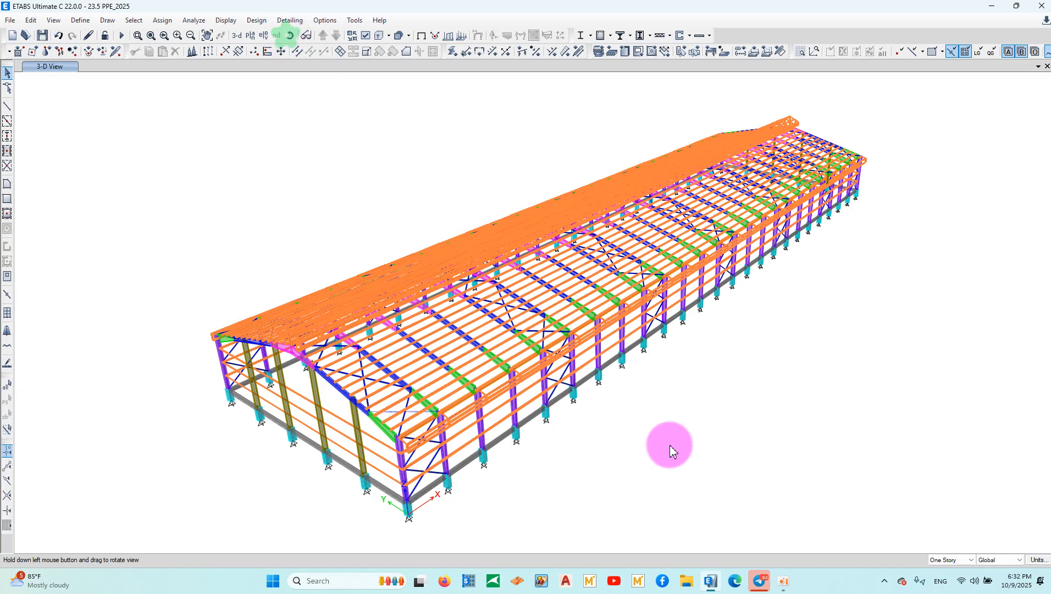
pyautogui.moveTo(668, 446); pyautogui.dragTo(701, 424)
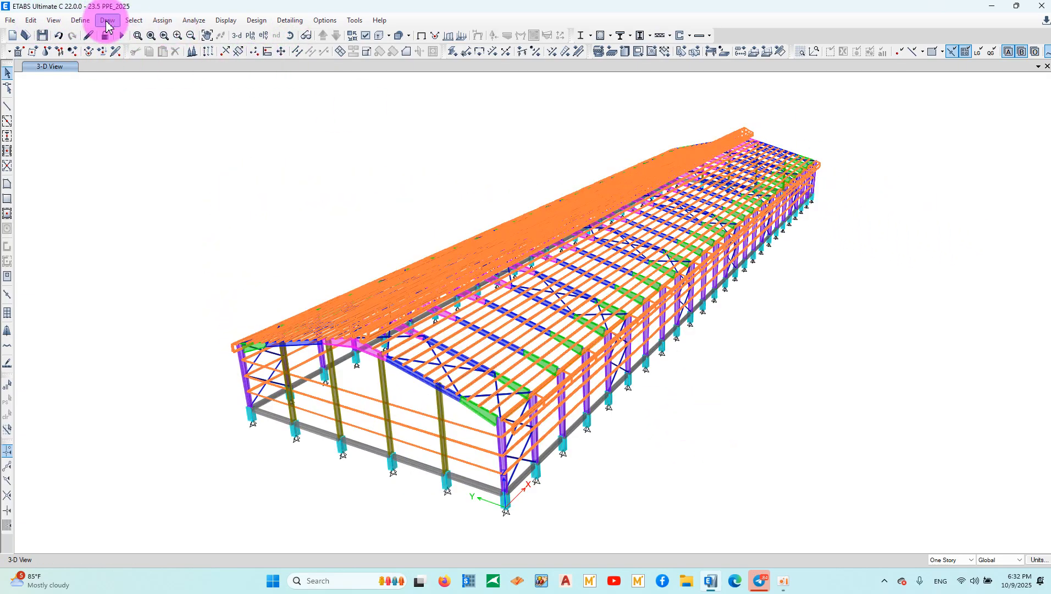
pyautogui.click(80, 20)
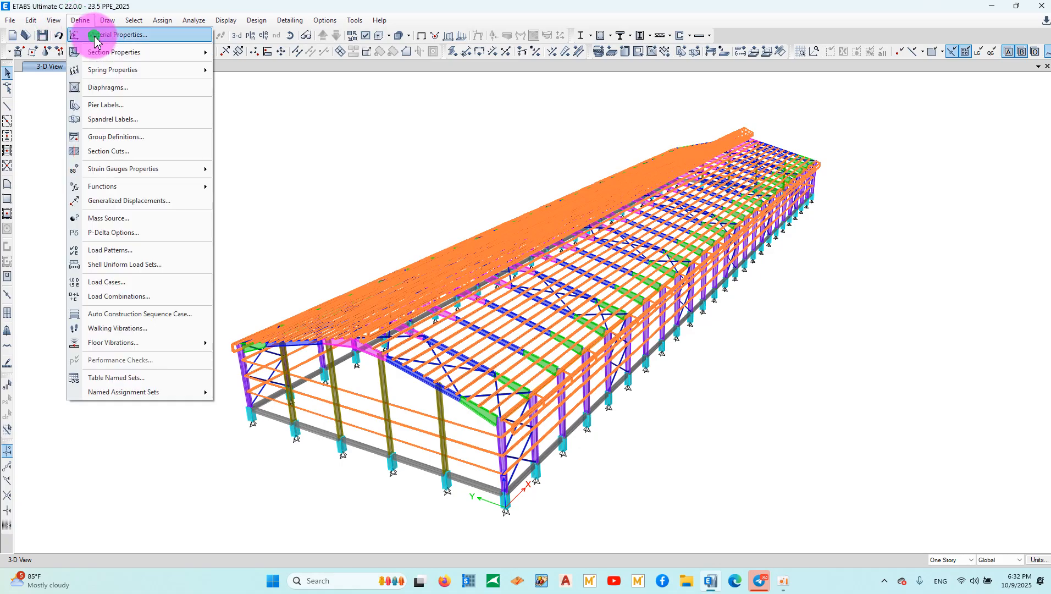
pyautogui.click(96, 37)
pyautogui.click(442, 264)
pyautogui.click(566, 257)
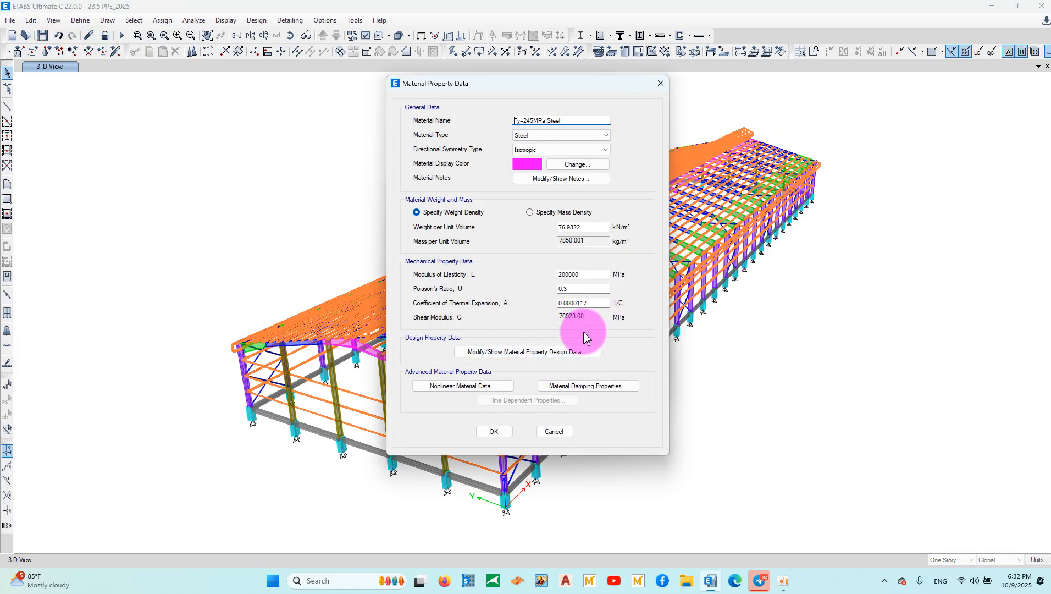
pyautogui.click(535, 351)
pyautogui.click(660, 168)
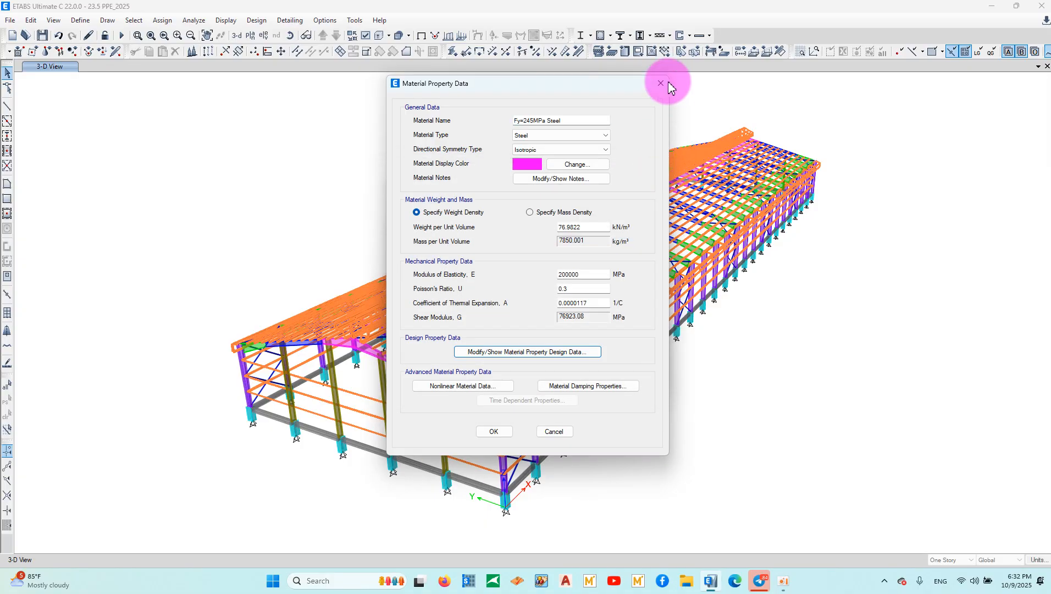
pyautogui.click(661, 83)
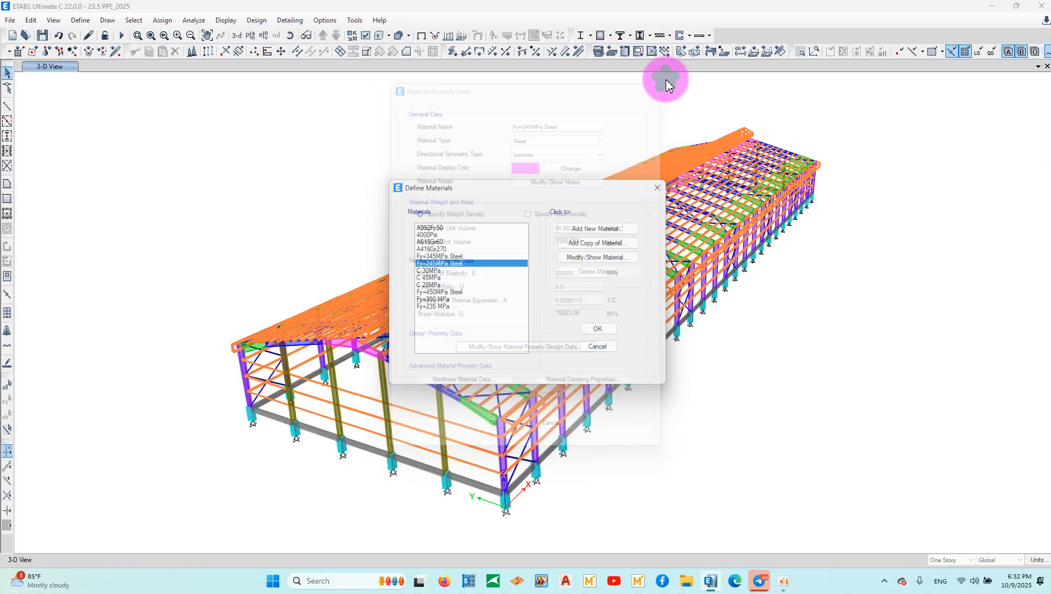
# Inspect the C 30MPa concrete material definition and its design properties.
pyautogui.doubleClick(430, 270)
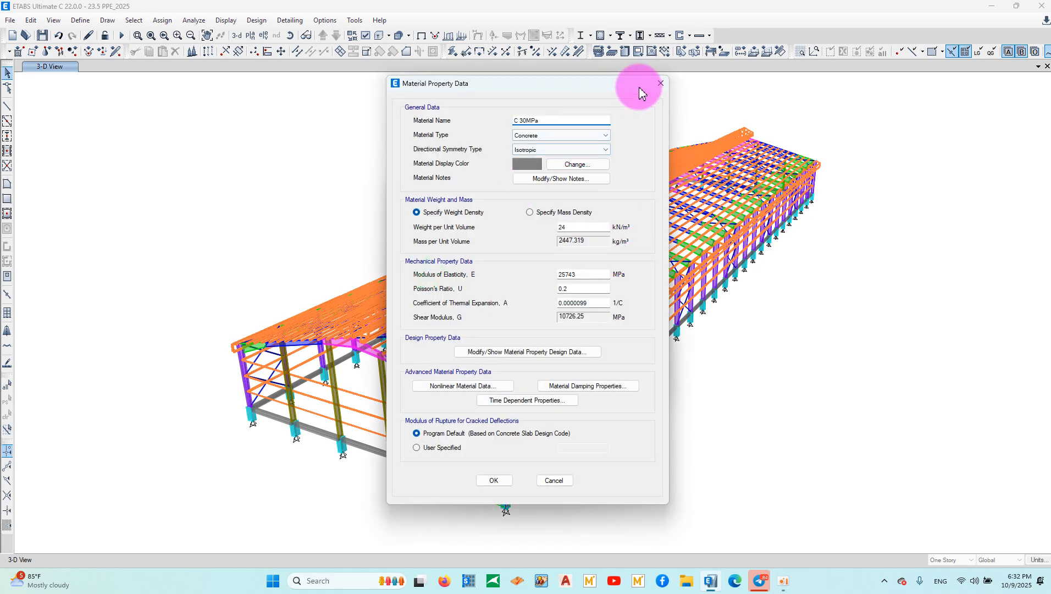
pyautogui.click(528, 352)
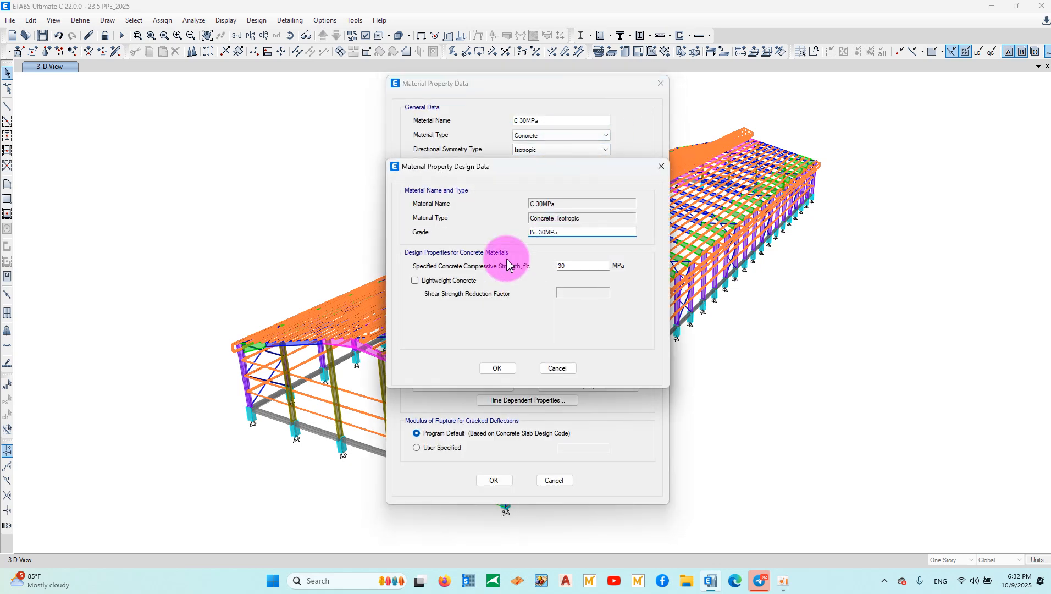
pyautogui.click(660, 165)
pyautogui.click(661, 84)
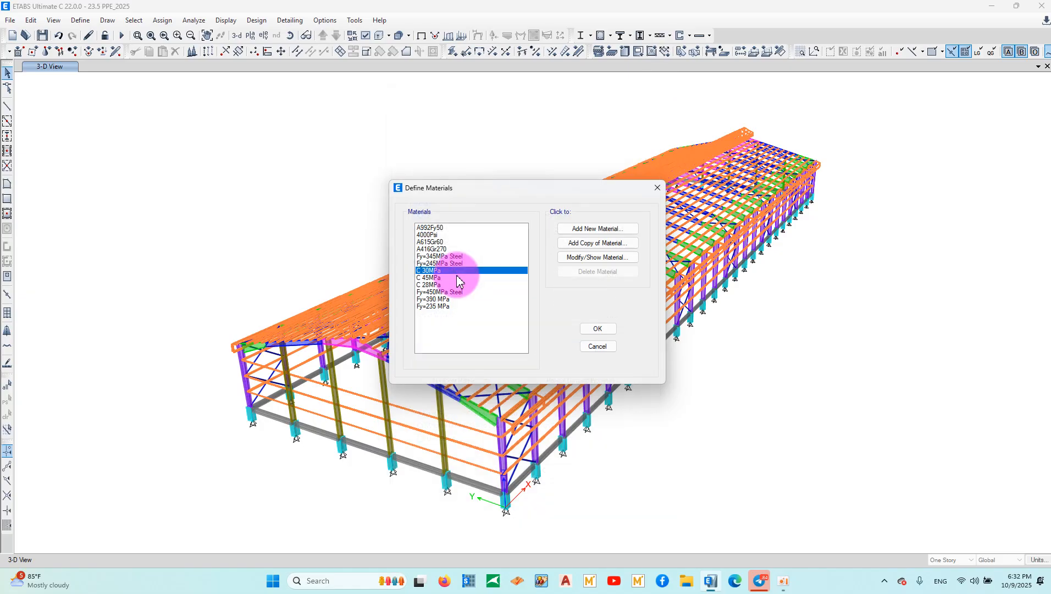
# Inspect the Fy=345MPa Steel material definition and its design properties, and close the materials list.
pyautogui.doubleClick(443, 256)
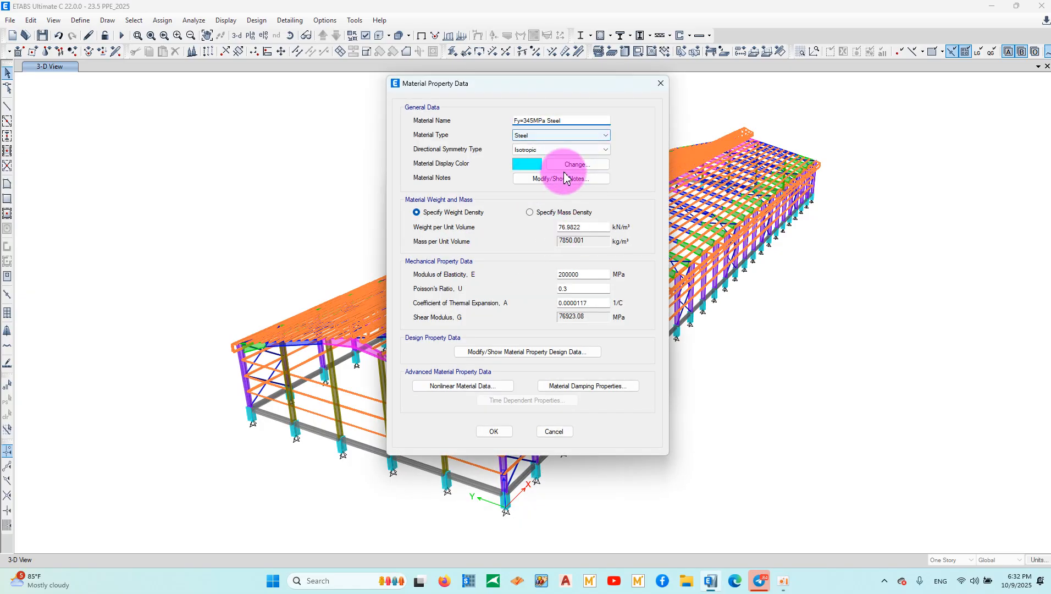
pyautogui.click(569, 360)
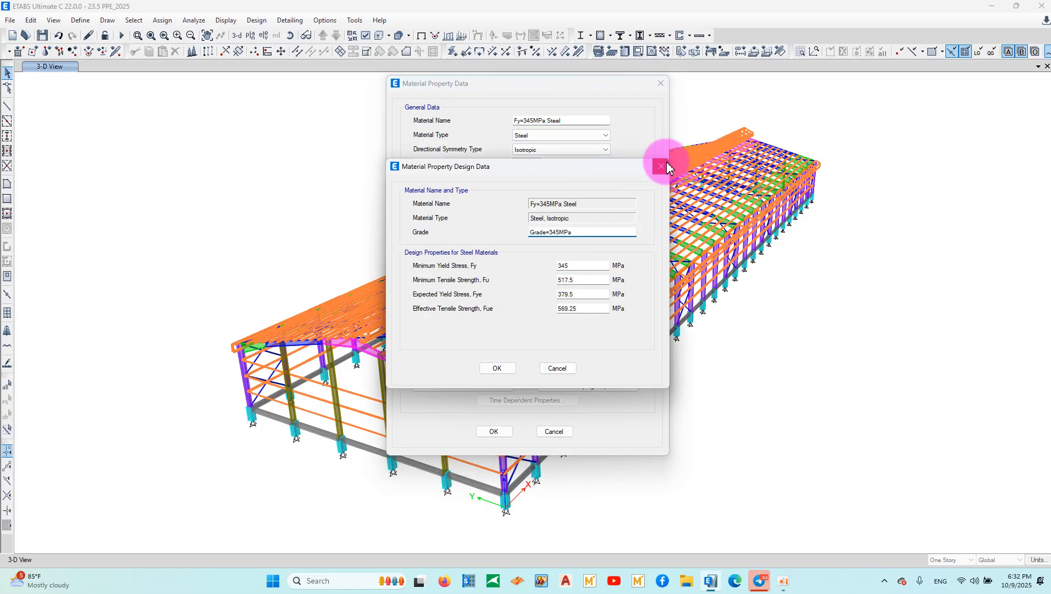
pyautogui.click(665, 161)
pyautogui.click(660, 83)
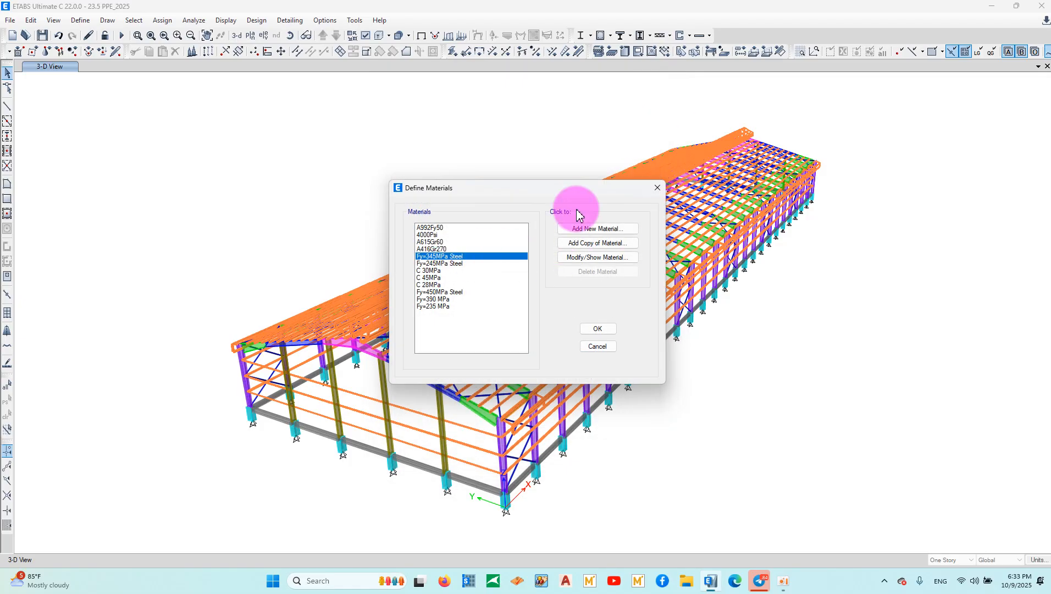
pyautogui.click(655, 188)
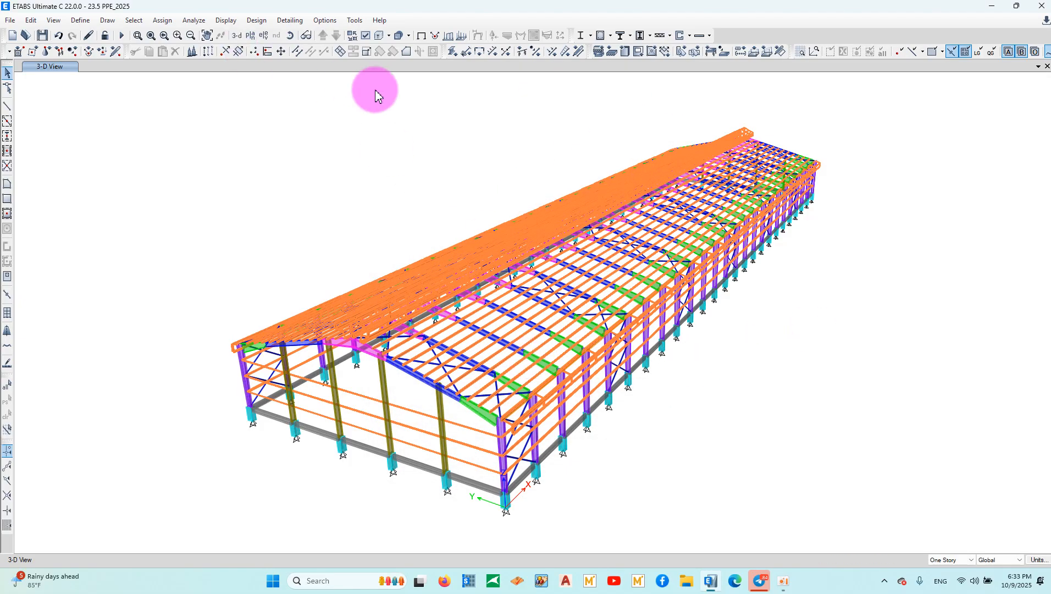
# Exit ETABS without saving the changes to the 23.5 PPE_2025 model.
pyautogui.click(287, 35)
pyautogui.moveTo(652, 402); pyautogui.dragTo(534, 389)
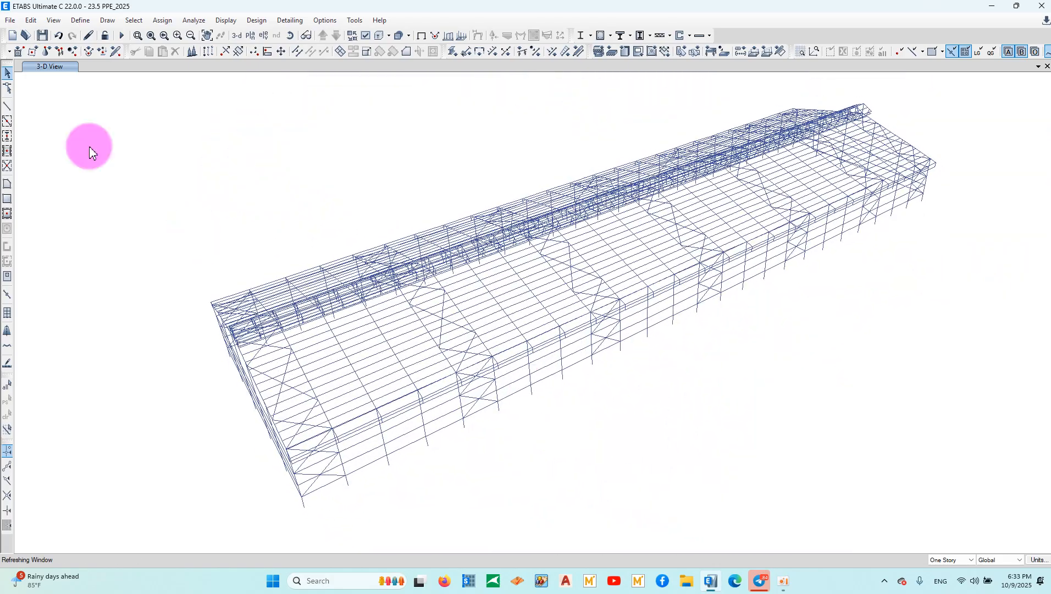
pyautogui.click(8, 20)
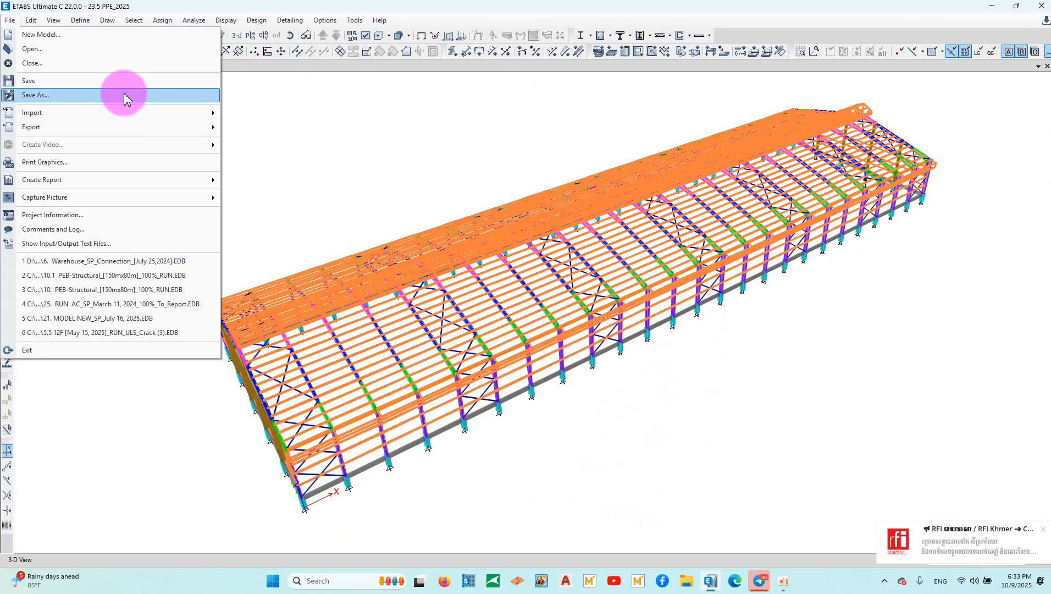
pyautogui.click(409, 117)
pyautogui.click(1048, 2)
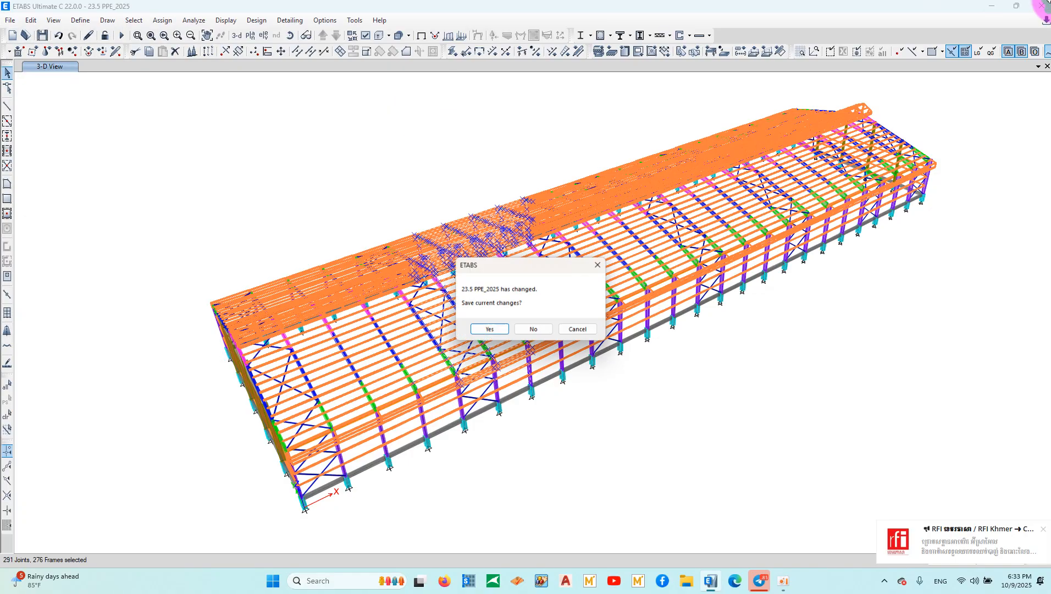
pyautogui.click(535, 330)
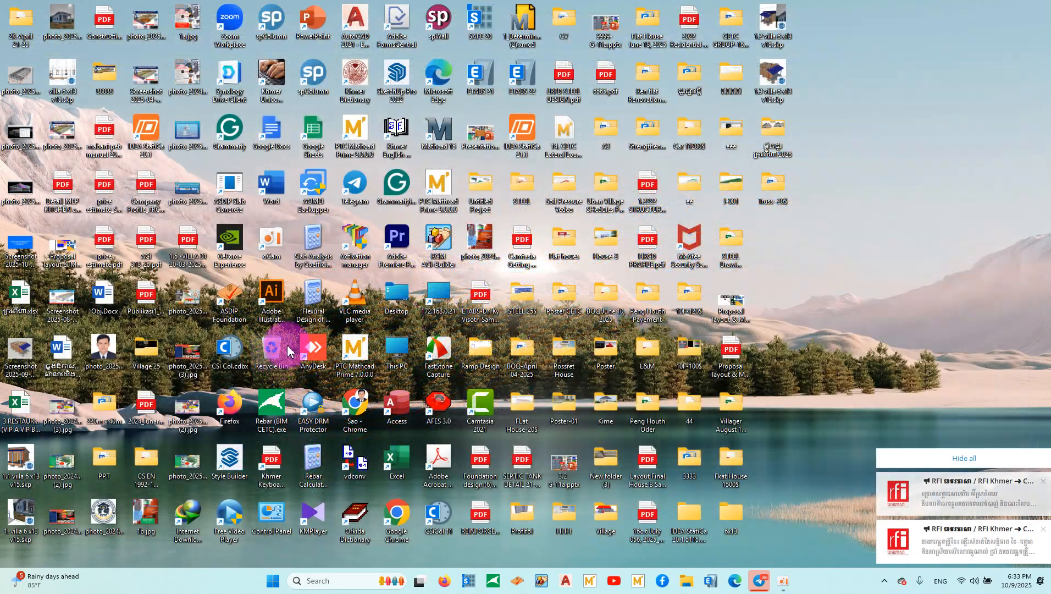
# Relaunch ETABS 22, and open Windows Settings from the quick settings and minimize its window.
pyautogui.doubleClick(522, 71)
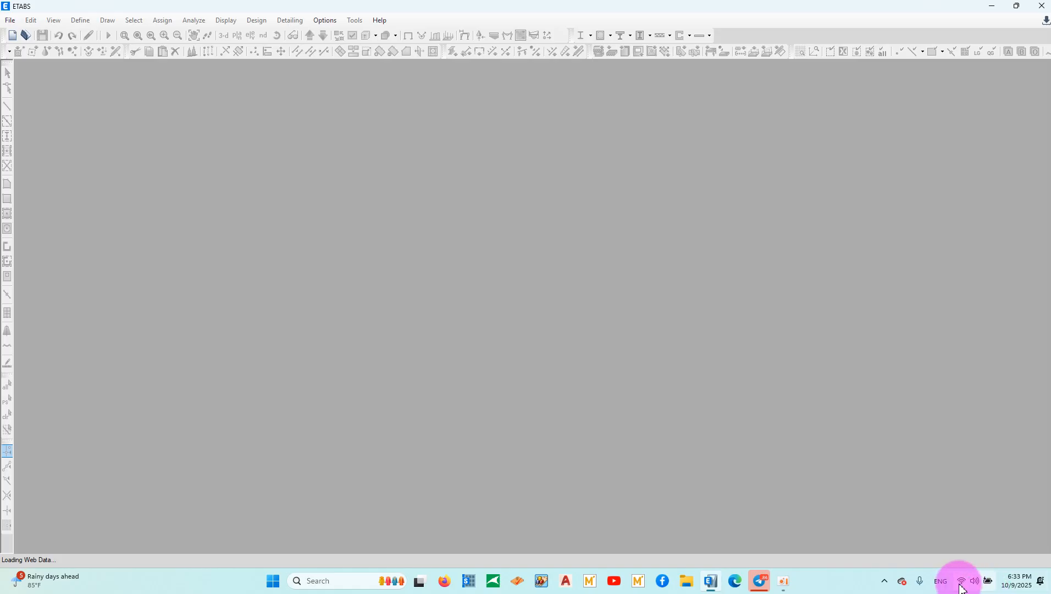
pyautogui.click(980, 584)
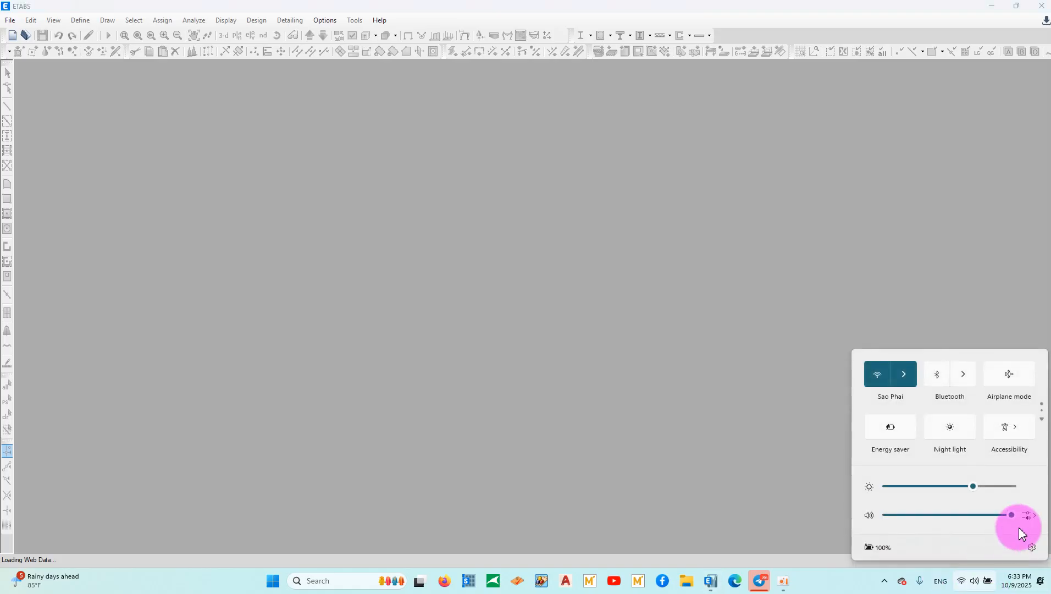
pyautogui.click(1021, 516)
pyautogui.click(924, 545)
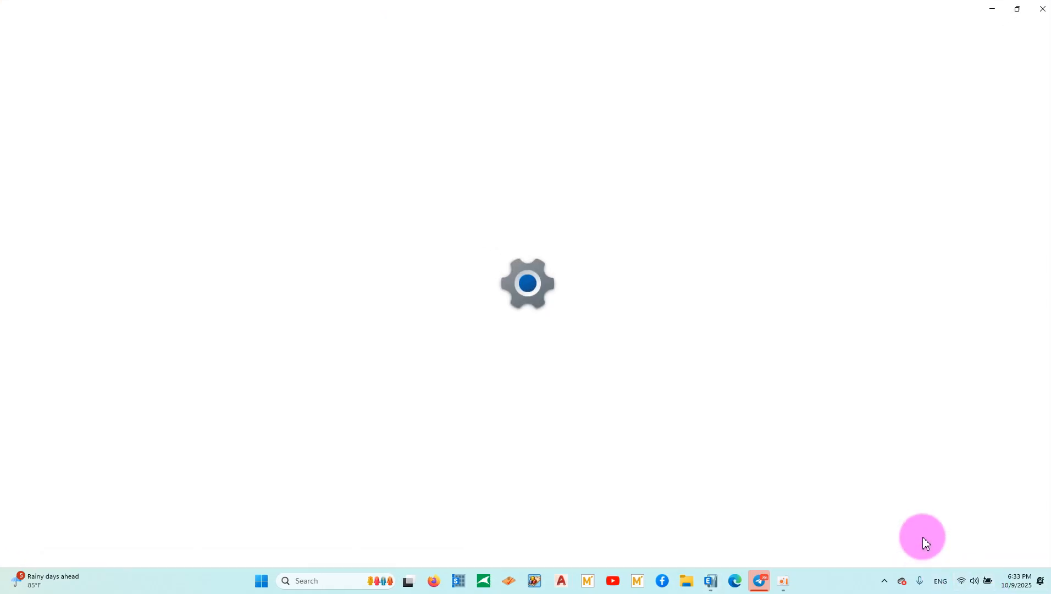
pyautogui.click(995, 9)
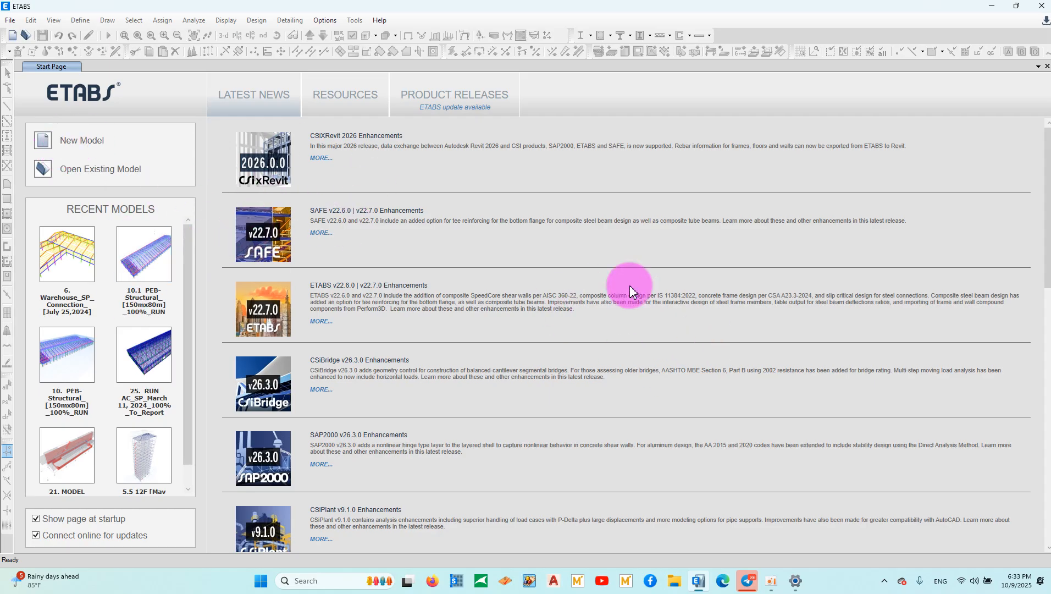
# Start a new model using the built-in settings, with the display units set to Metric SI.
pyautogui.click(82, 142)
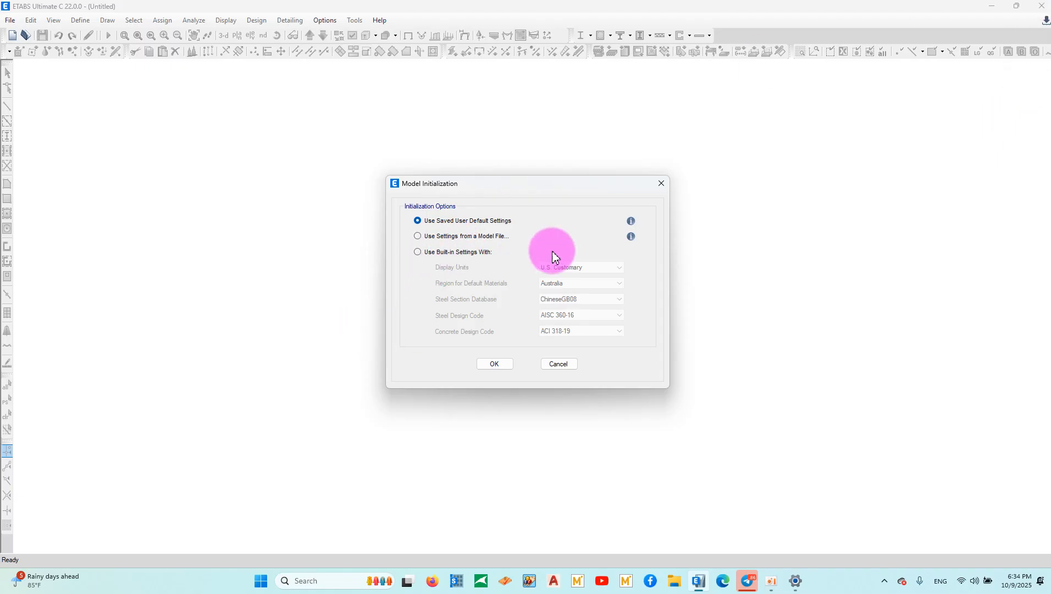
pyautogui.click(446, 253)
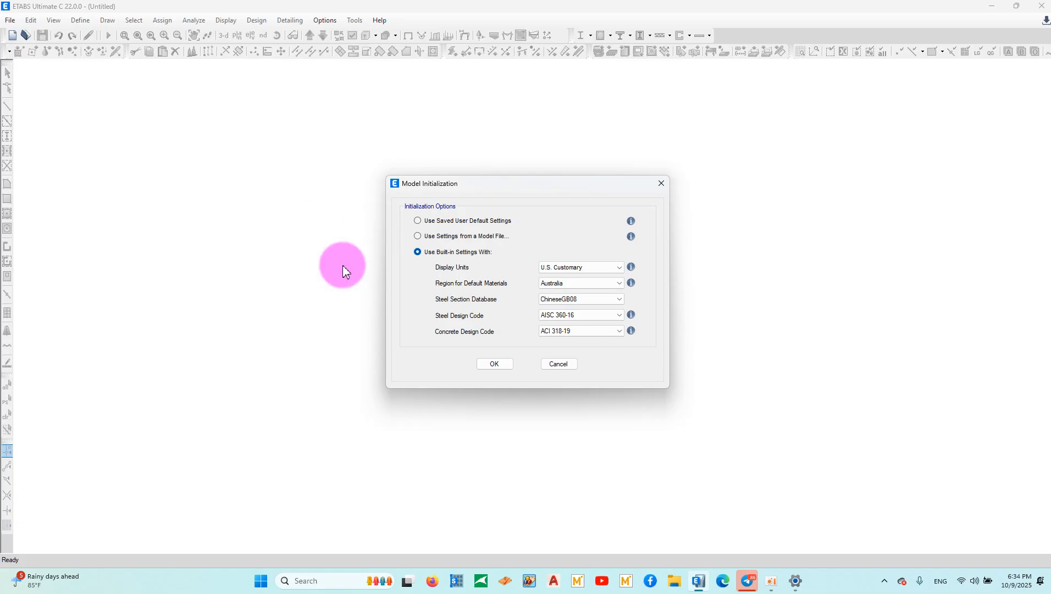
pyautogui.click(573, 266)
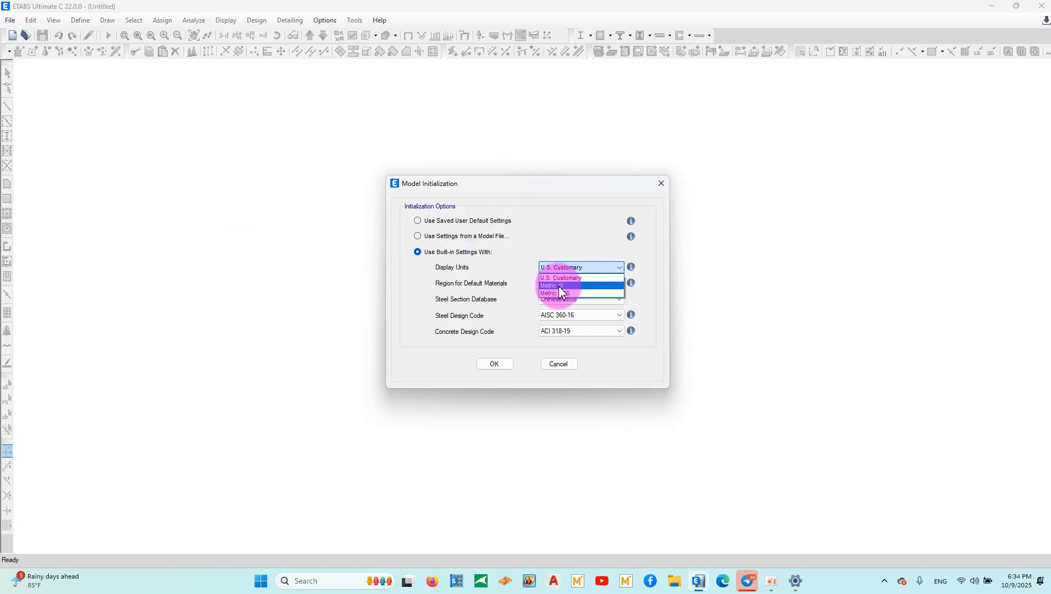
pyautogui.click(560, 286)
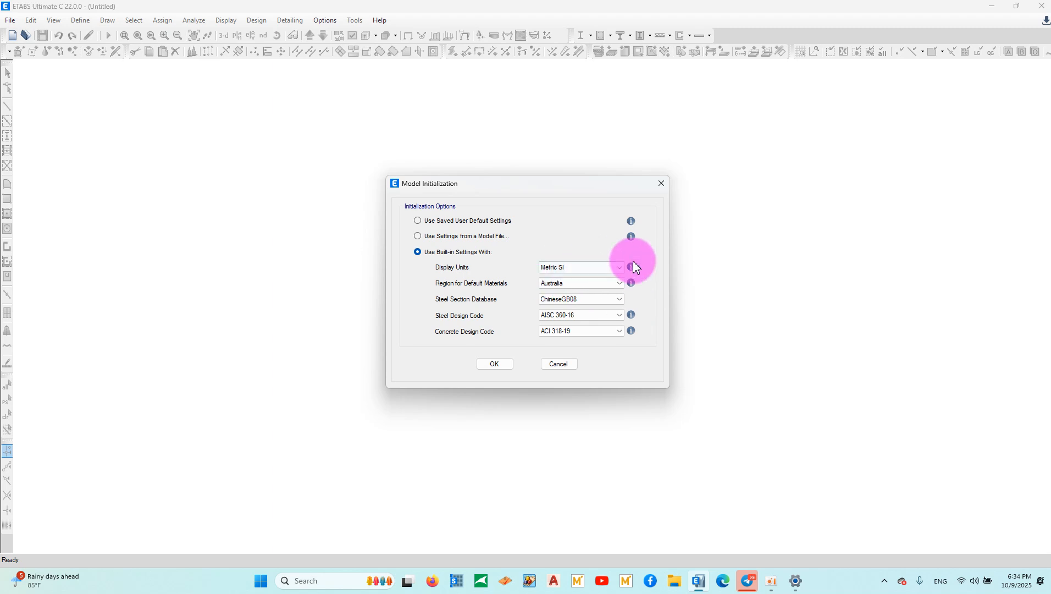
pyautogui.moveTo(633, 268)
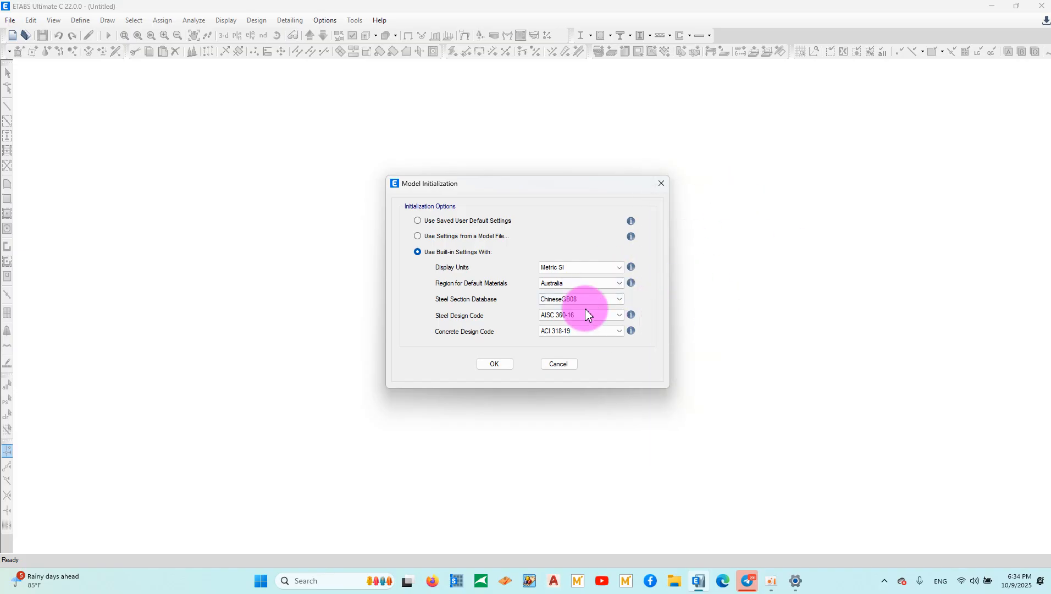
pyautogui.click(568, 269)
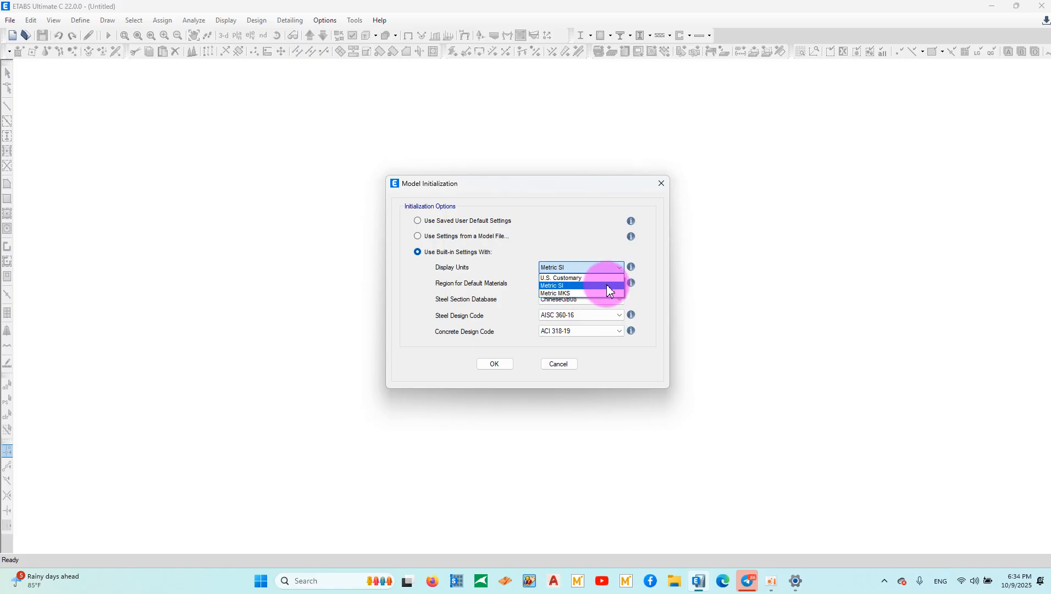
pyautogui.click(565, 285)
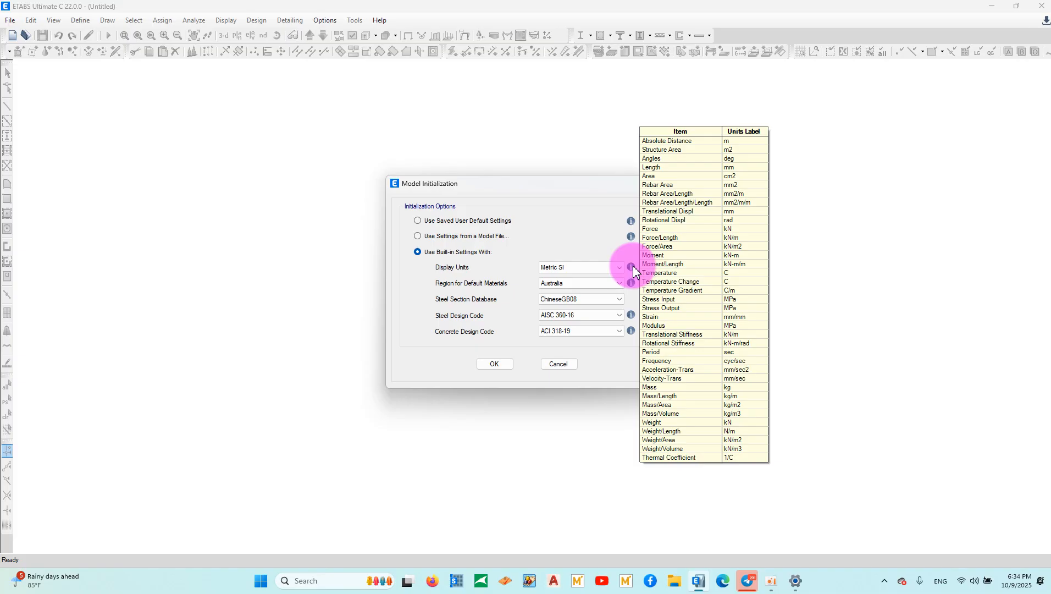
# Set the region for default materials to United States.
pyautogui.click(560, 283)
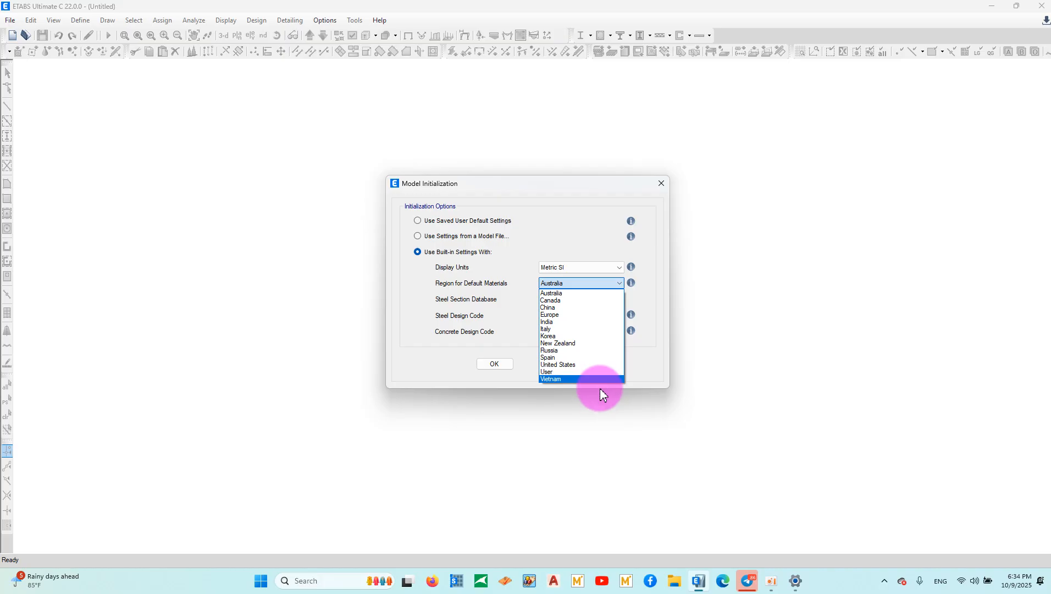
pyautogui.click(577, 367)
pyautogui.moveTo(631, 284)
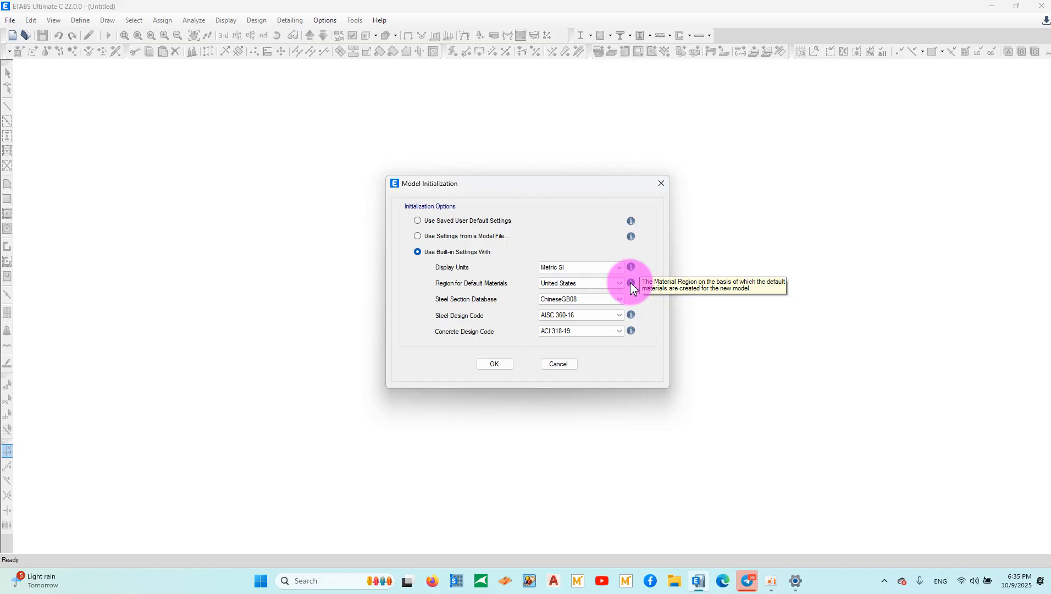
pyautogui.click(585, 285)
pyautogui.click(453, 299)
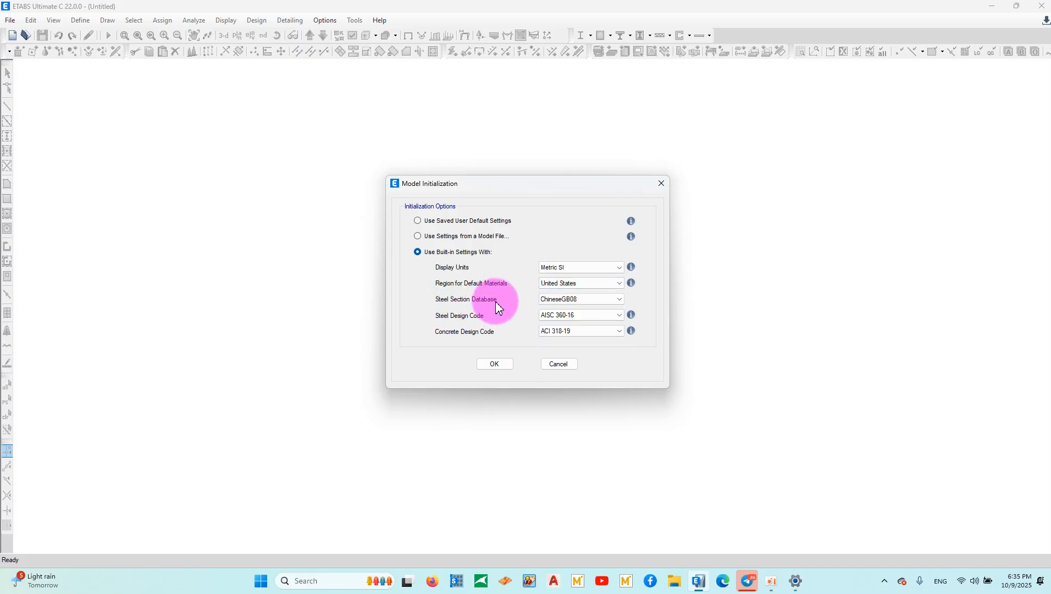
# Browse the available steel section databases and select AISC15M.
pyautogui.click(572, 301)
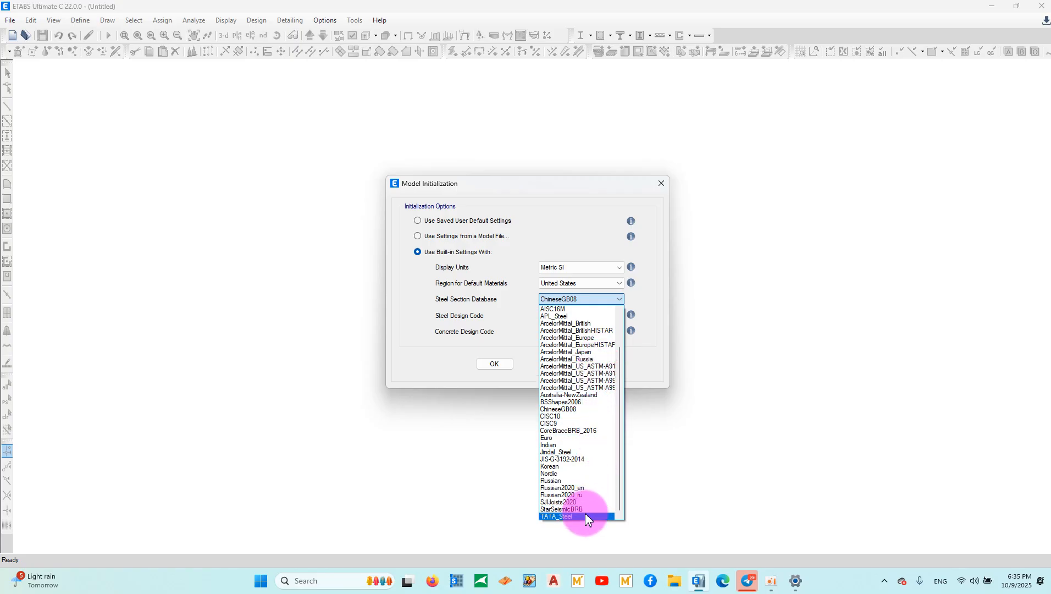
pyautogui.scroll(2, 573, 350)
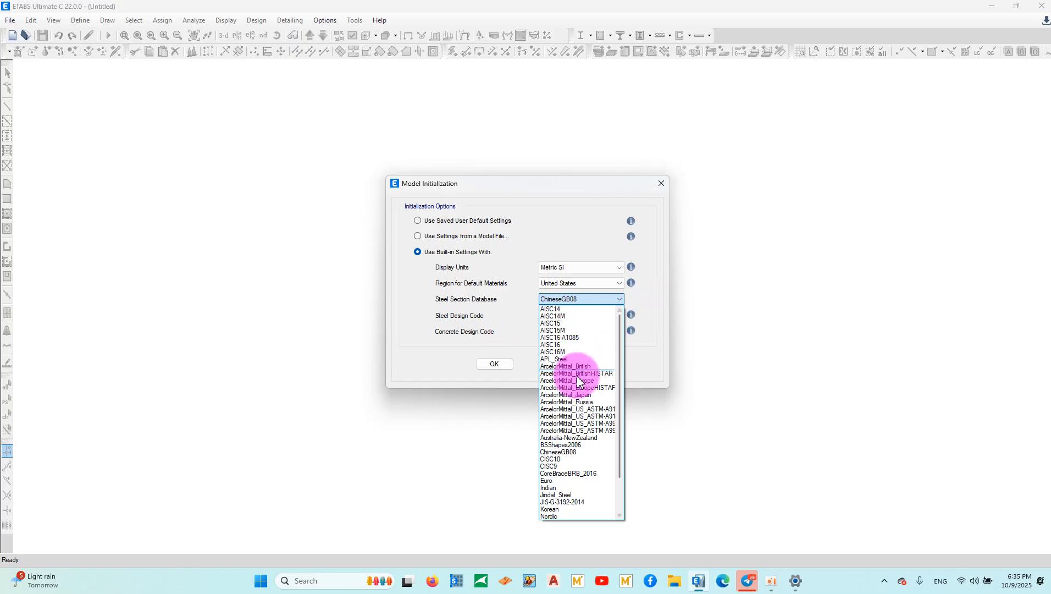
pyautogui.scroll(-2, 581, 432)
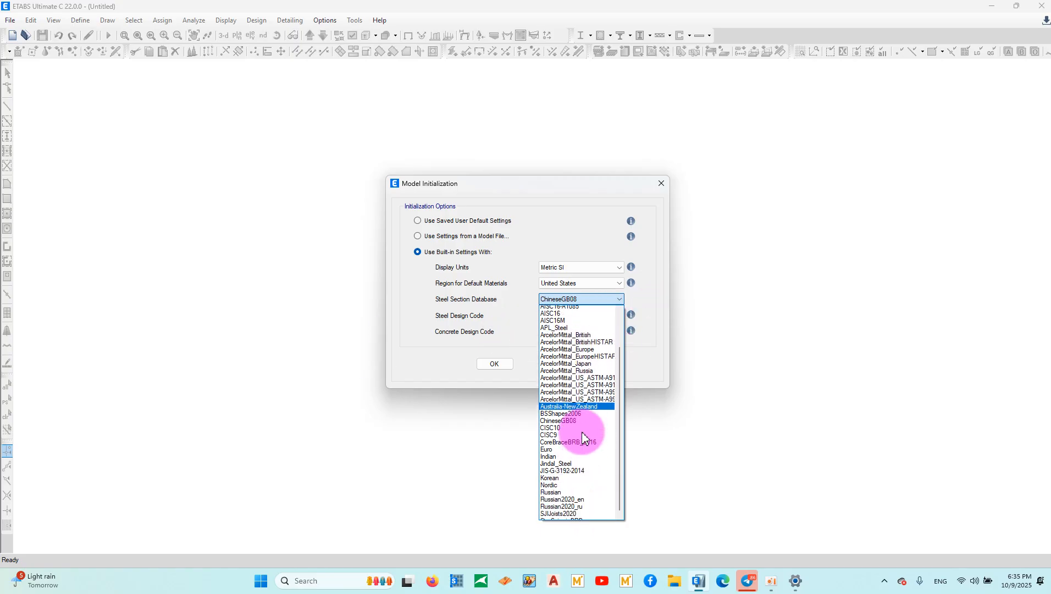
pyautogui.scroll(-1, 584, 435)
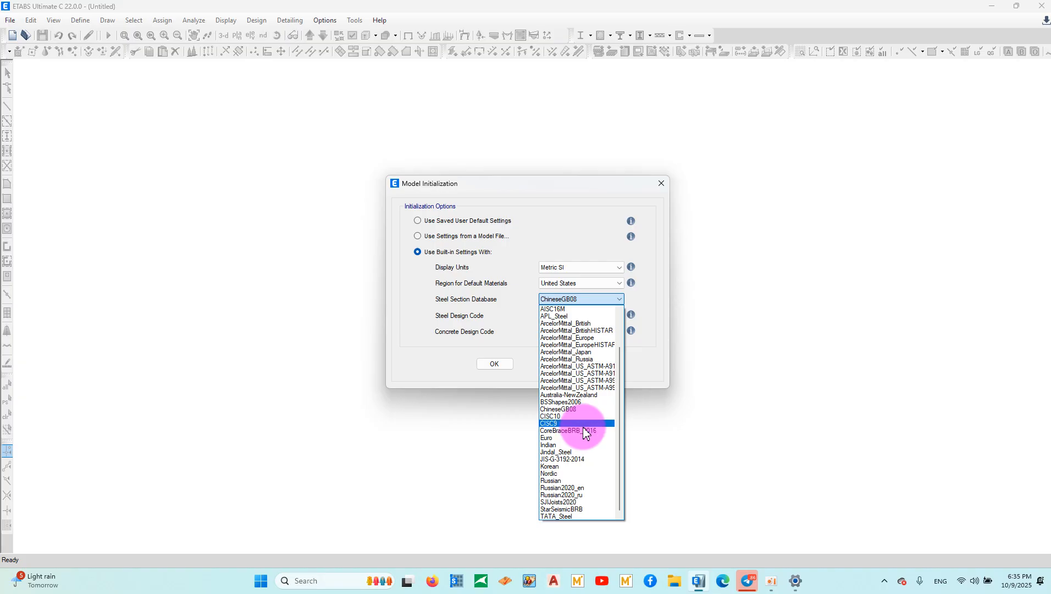
pyautogui.scroll(3, 583, 429)
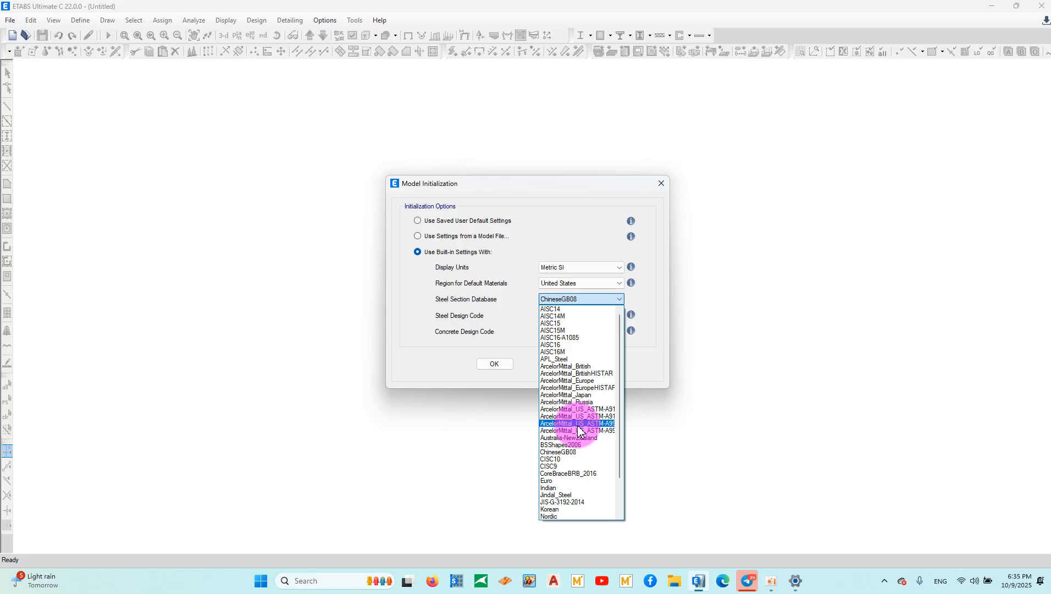
pyautogui.scroll(-1, 558, 435)
pyautogui.scroll(-2, 560, 434)
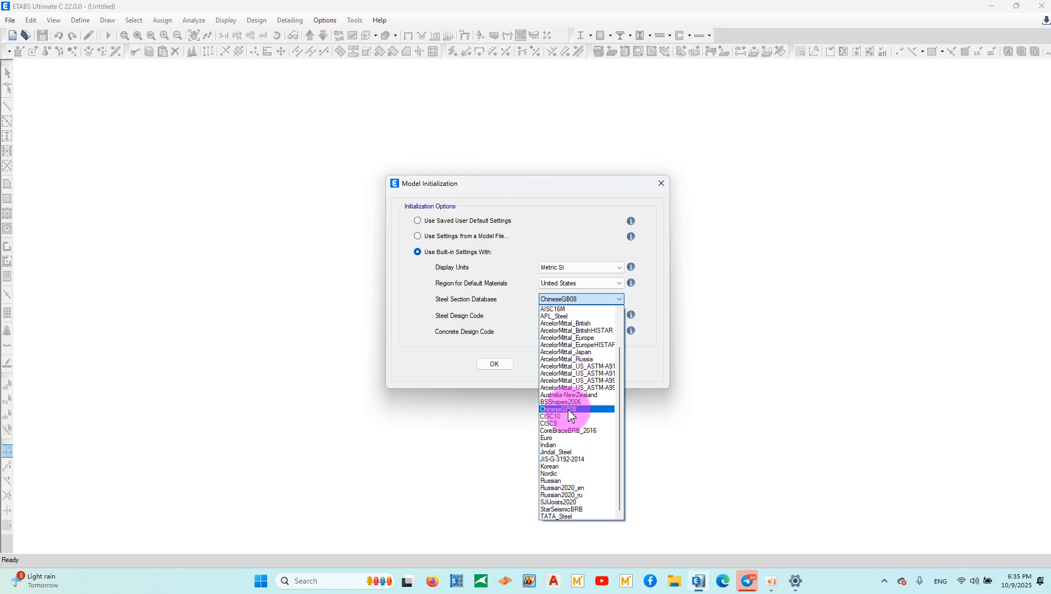
pyautogui.scroll(1, 580, 362)
pyautogui.scroll(2, 580, 363)
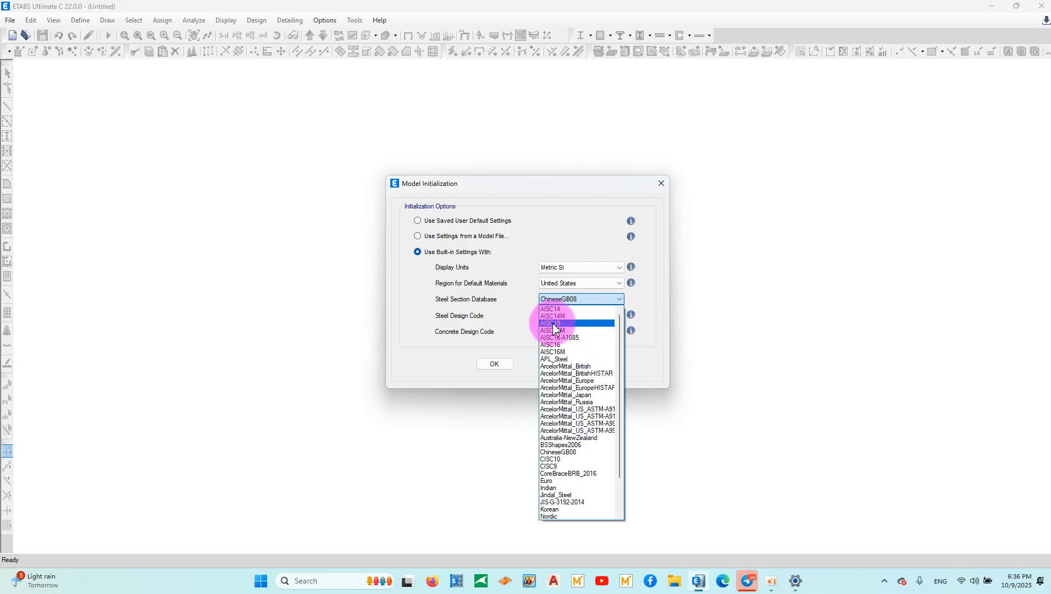
pyautogui.click(572, 330)
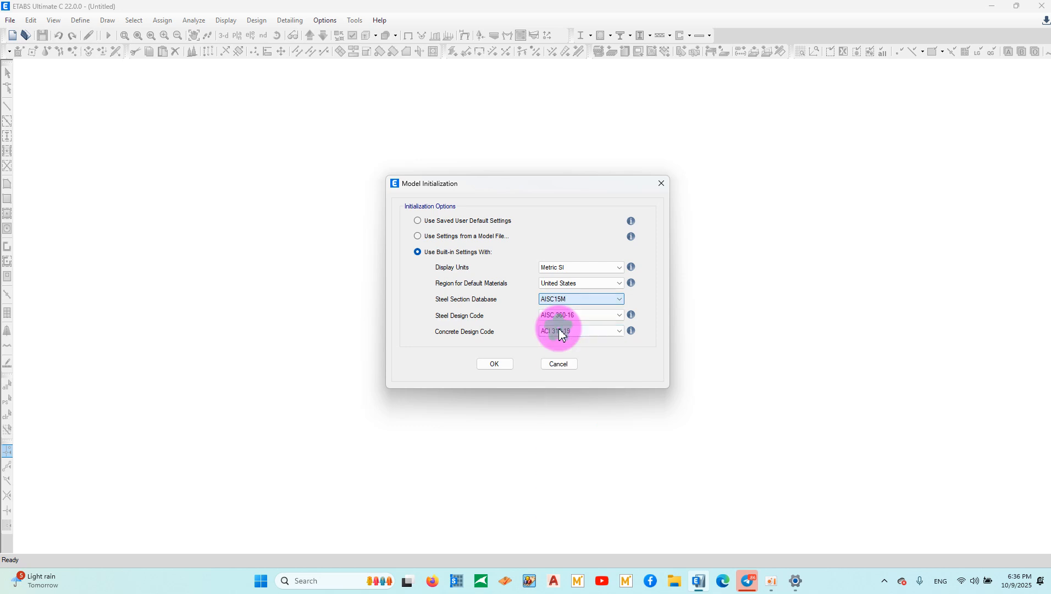
# Set the steel section database to AISC16M.
pyautogui.click(571, 302)
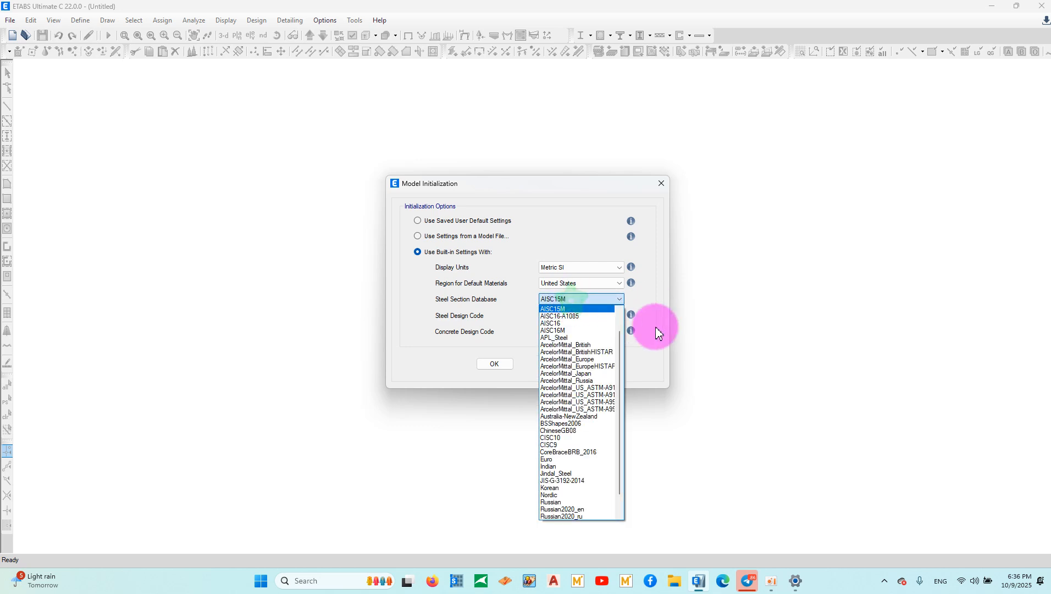
pyautogui.click(566, 331)
pyautogui.click(574, 302)
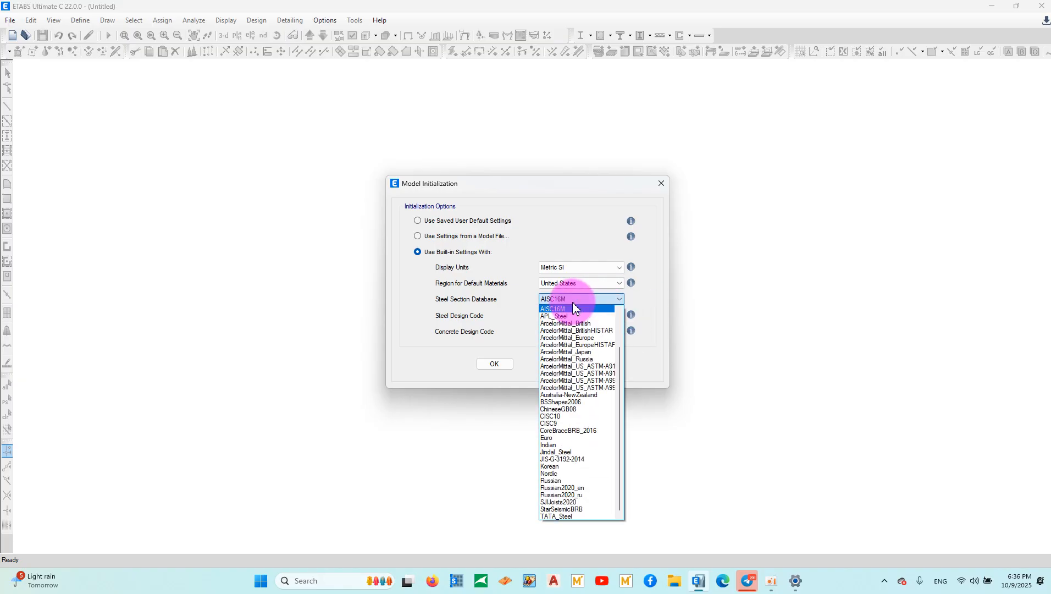
pyautogui.click(572, 301)
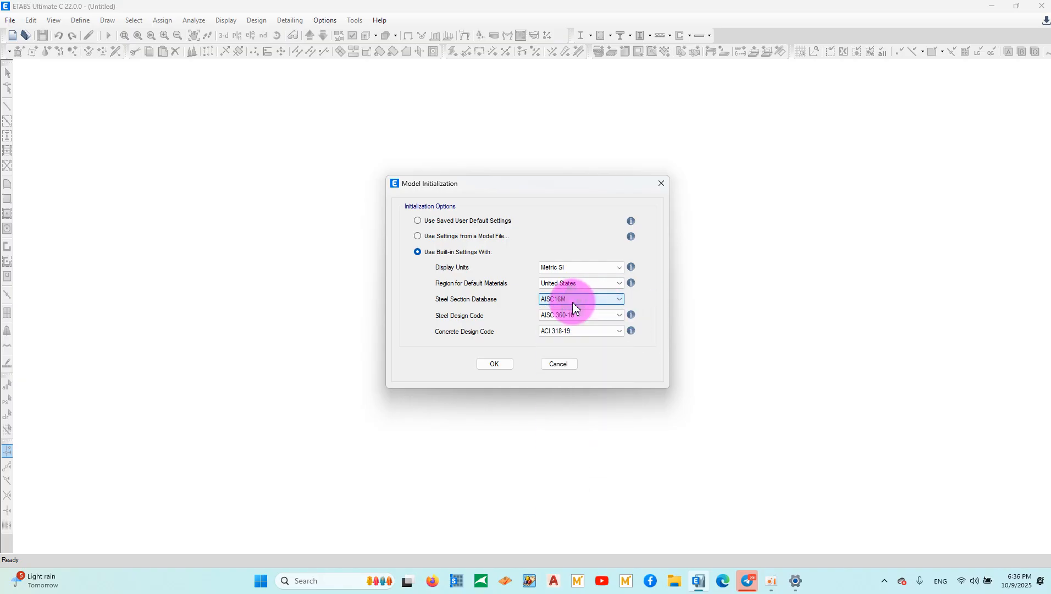
# Review the material region options and the list of available steel section databases, keeping the current choices.
pyautogui.click(575, 283)
pyautogui.click(592, 284)
pyautogui.click(584, 298)
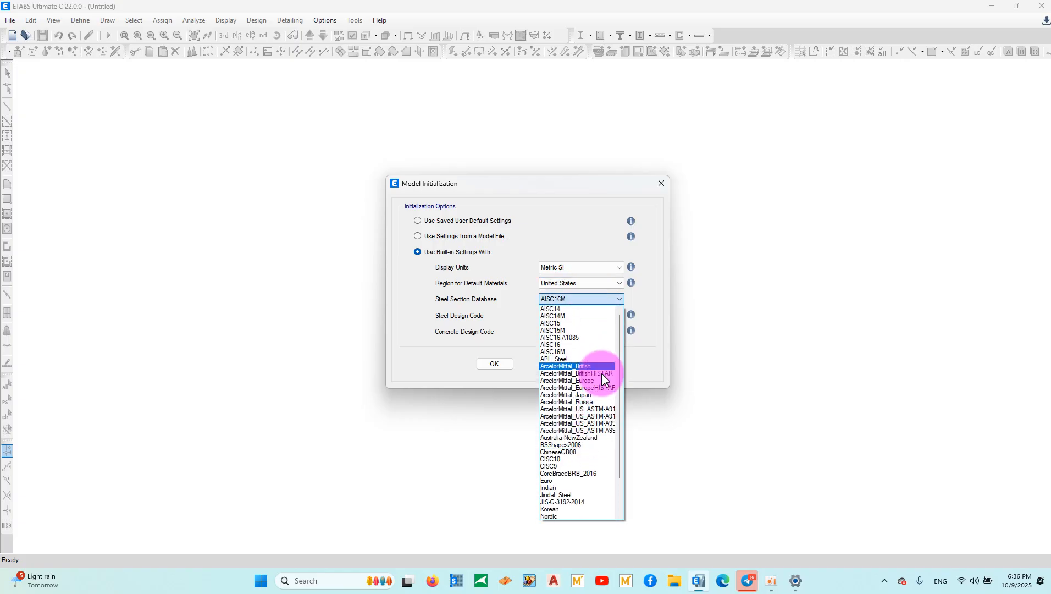
pyautogui.scroll(2, 601, 374)
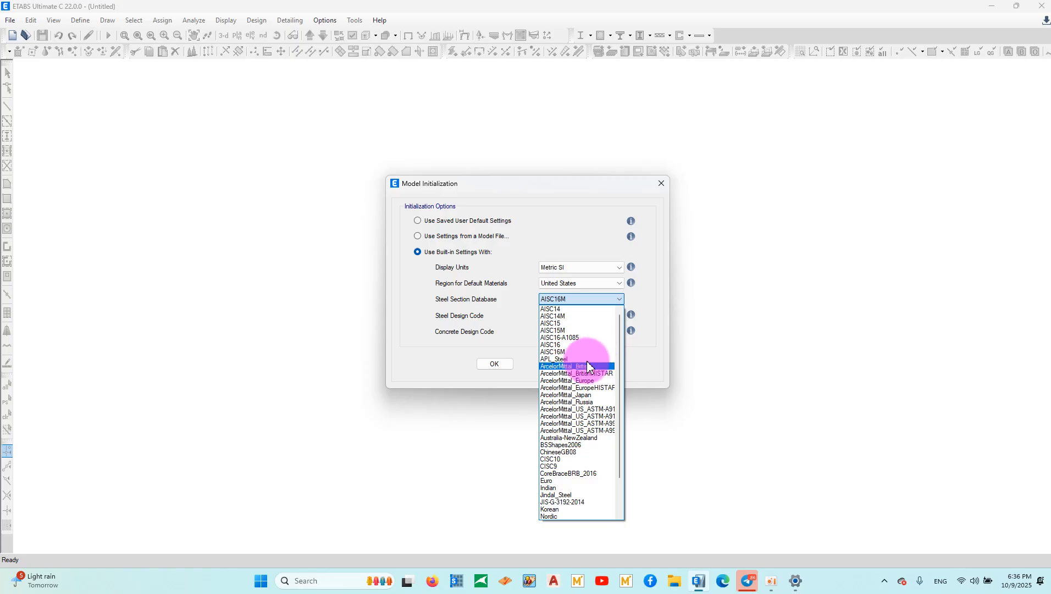
pyautogui.scroll(-2, 571, 369)
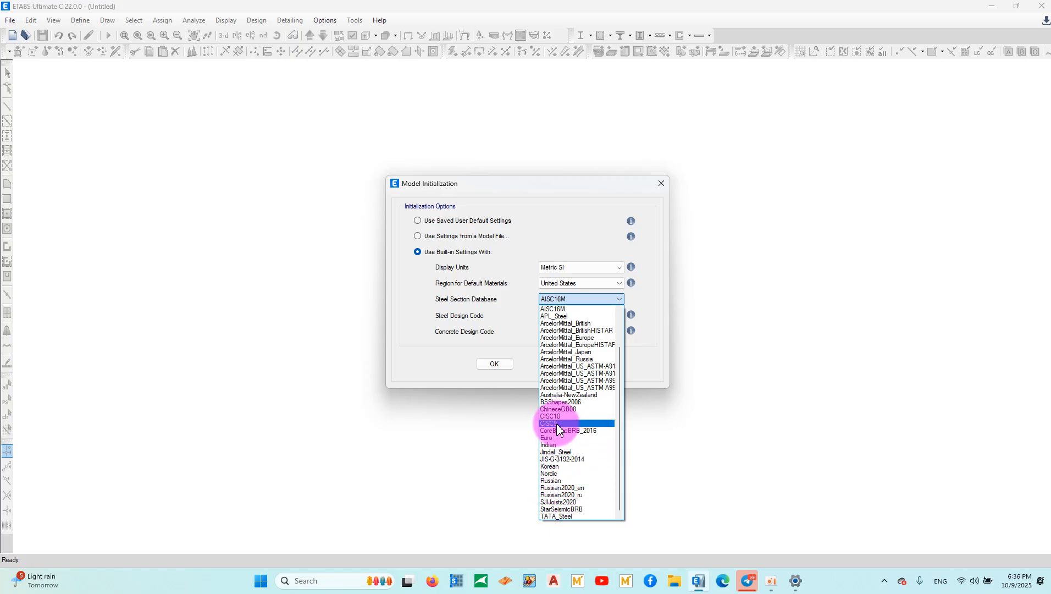
pyautogui.scroll(2, 570, 384)
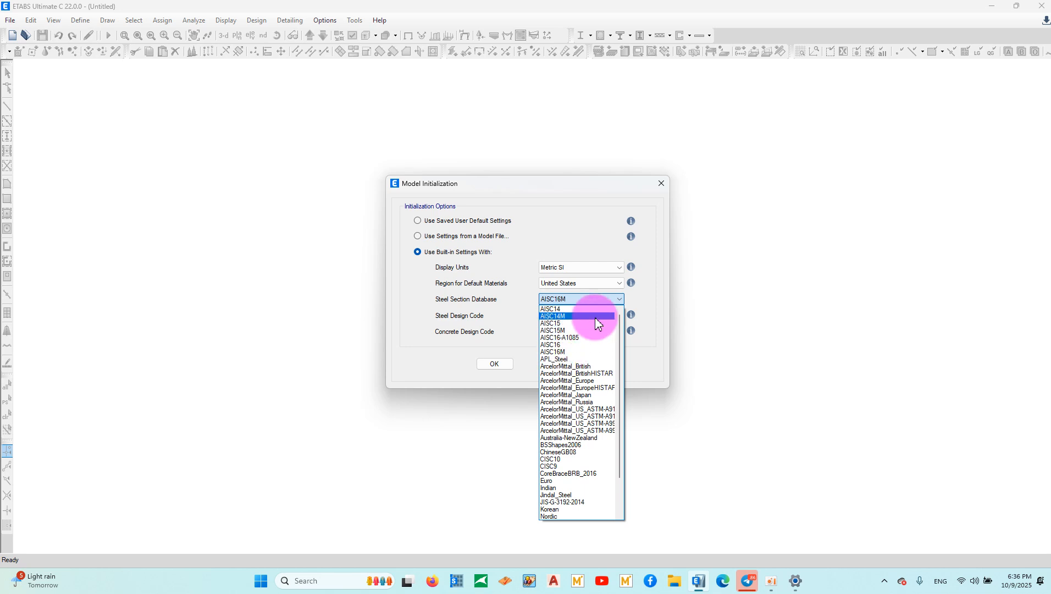
pyautogui.click(504, 314)
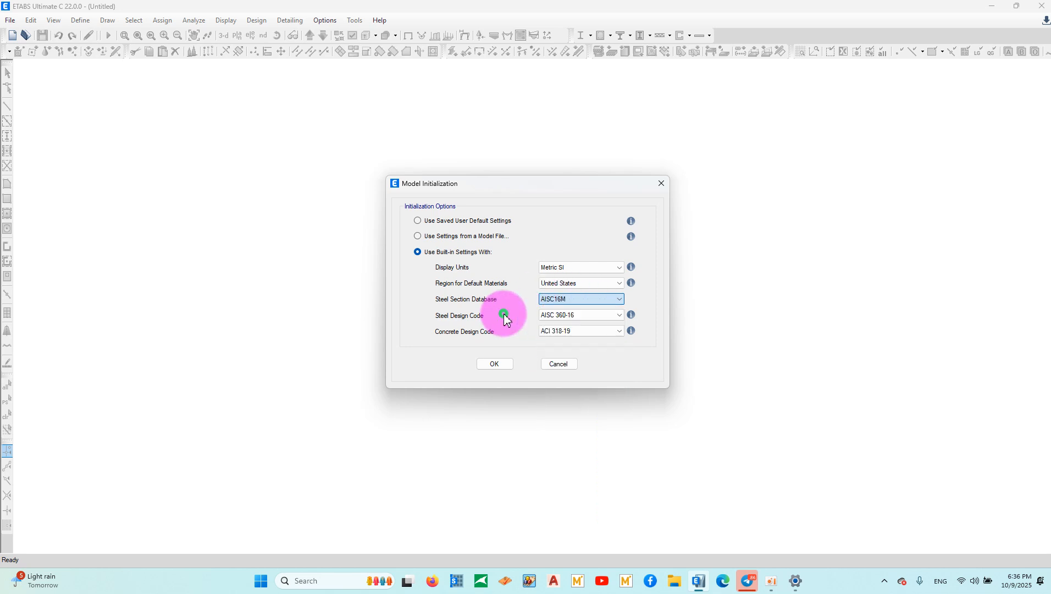
# Set the steel design code to AISC 360-22 and review the other available steel codes.
pyautogui.click(567, 321)
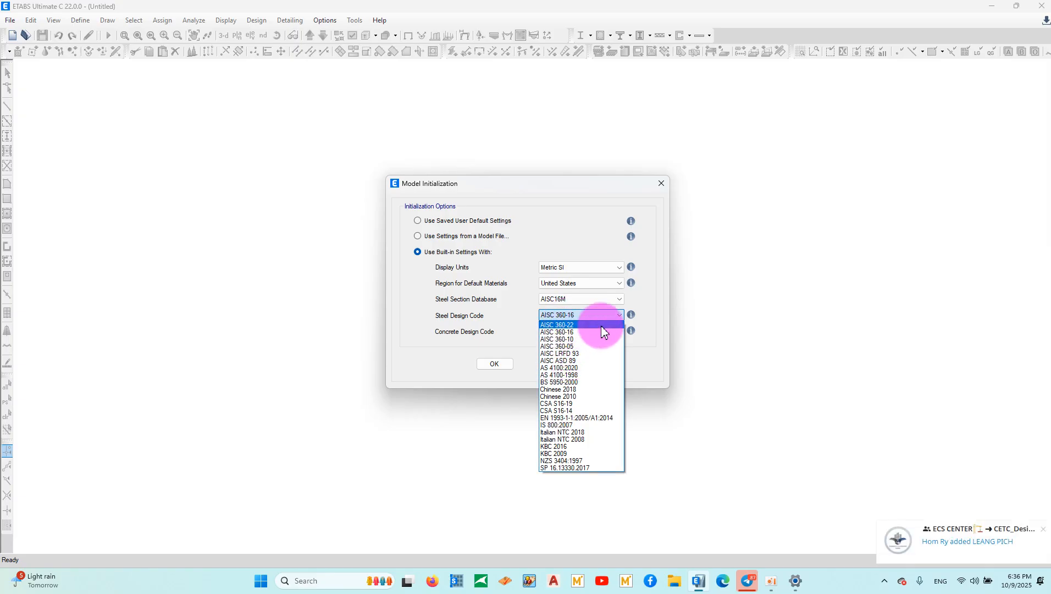
pyautogui.click(567, 325)
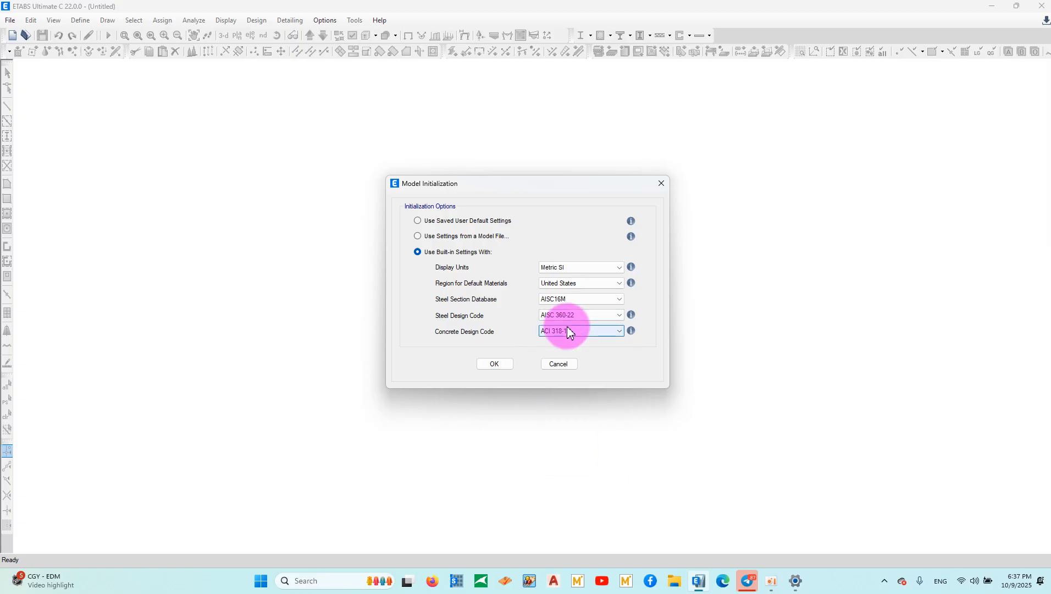
pyautogui.click(569, 318)
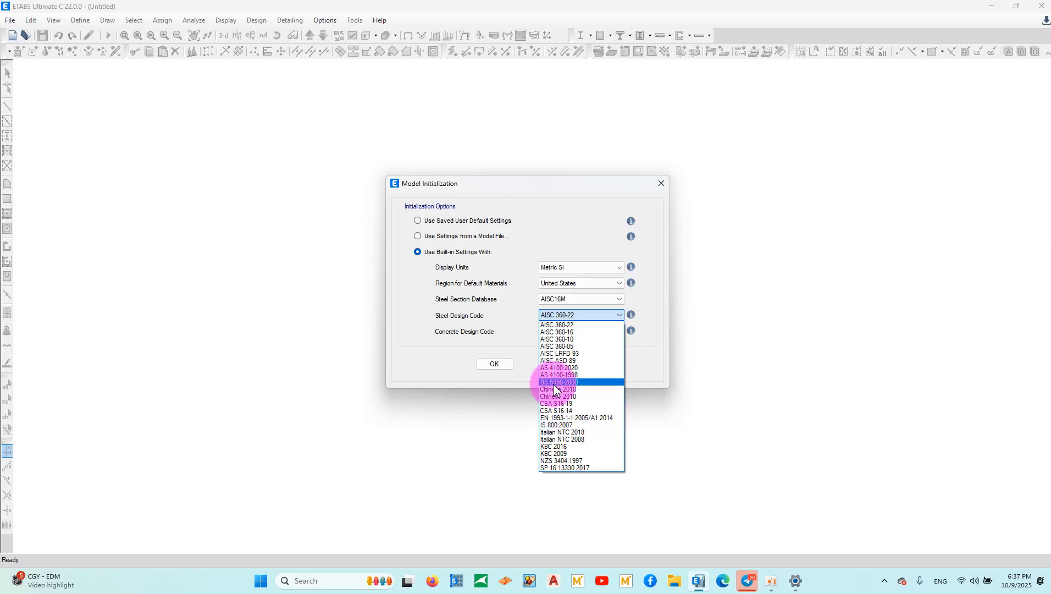
pyautogui.click(575, 315)
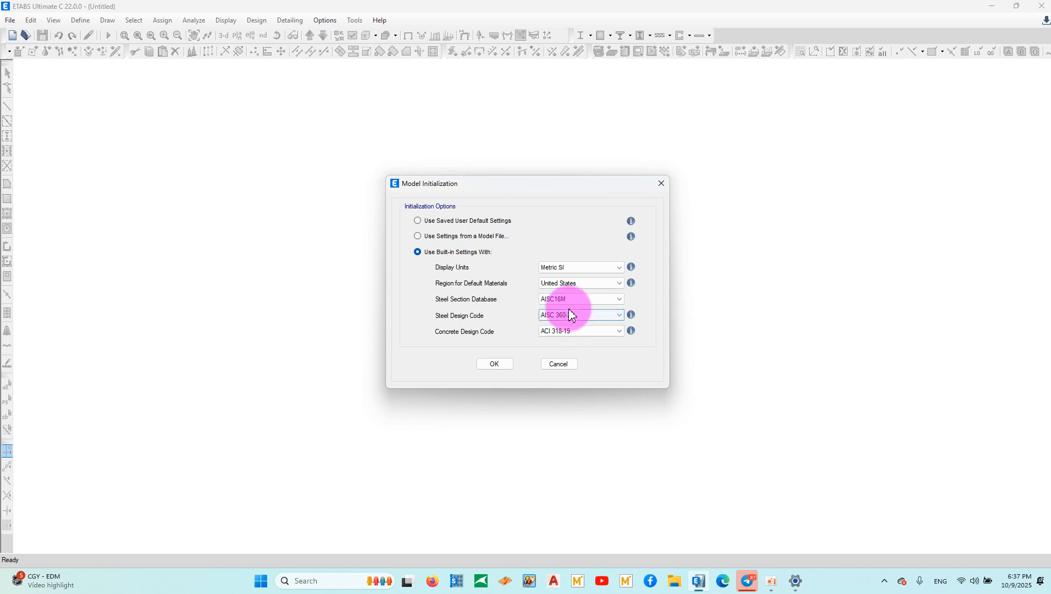
pyautogui.click(570, 311)
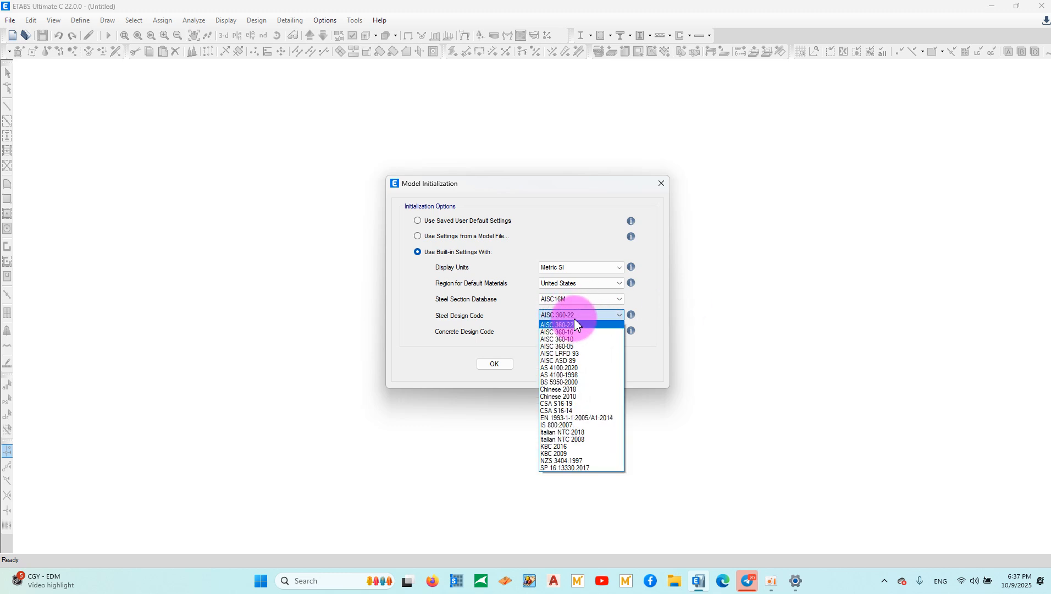
pyautogui.click(573, 325)
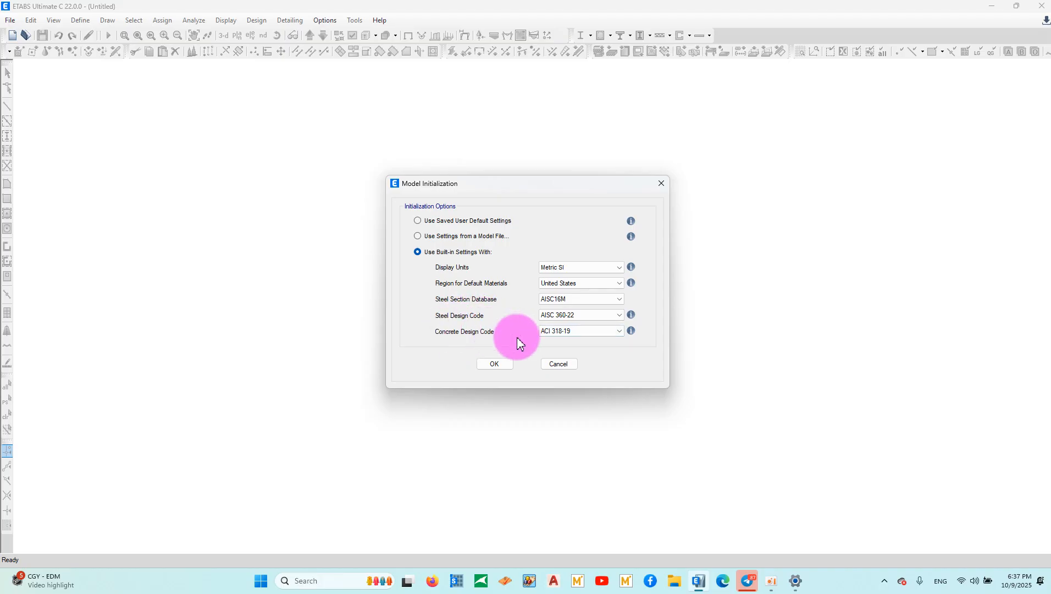
# Review the available concrete design codes and select ACI 318-19.
pyautogui.click(559, 331)
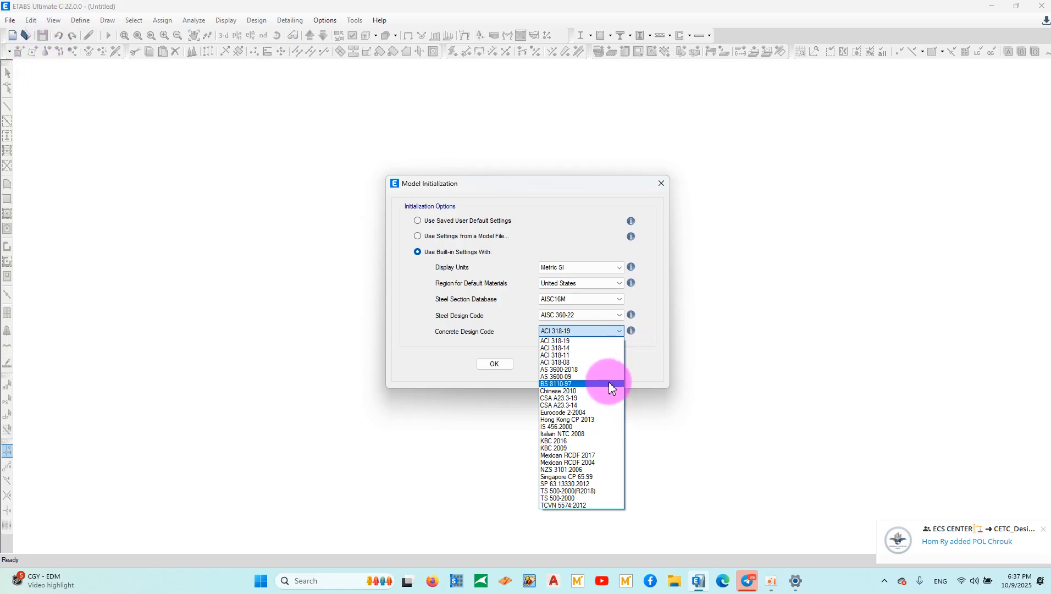
pyautogui.click(572, 330)
pyautogui.click(574, 334)
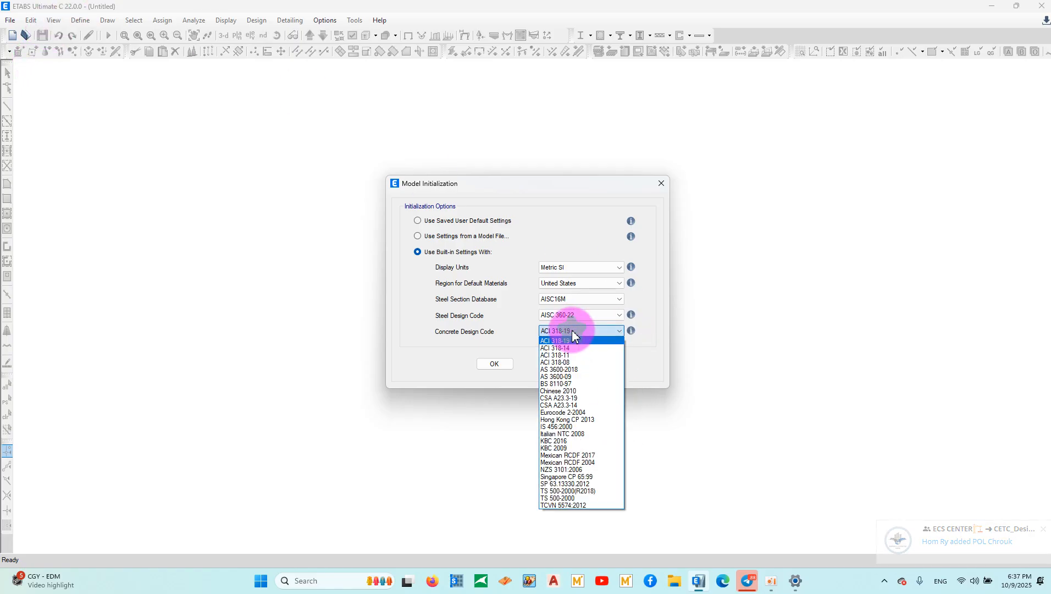
pyautogui.click(590, 341)
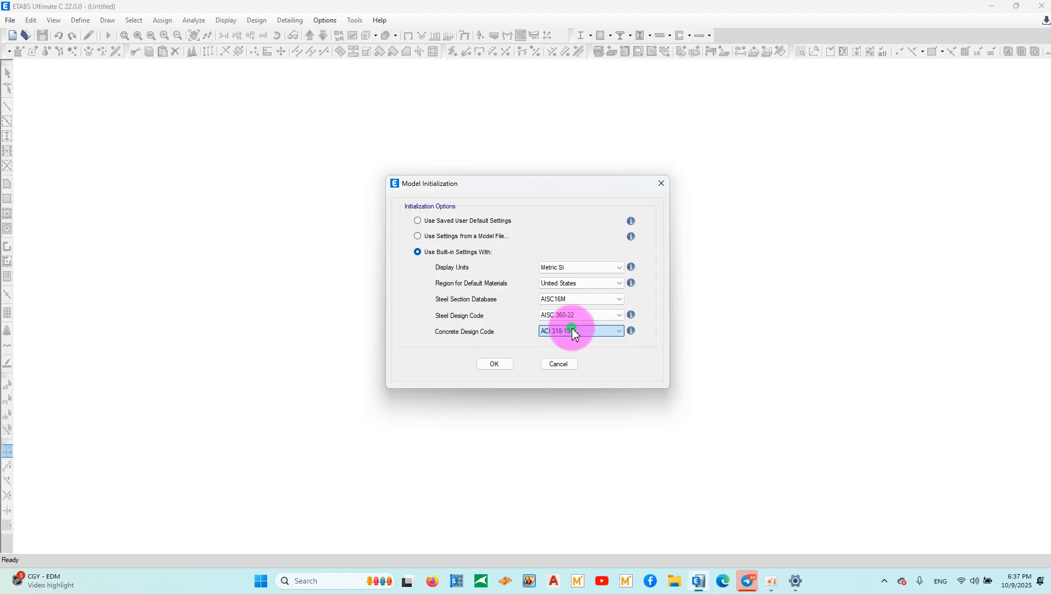
# Accept the model initialization settings and move the new model template dialog nearer the middle of the screen.
pyautogui.click(490, 365)
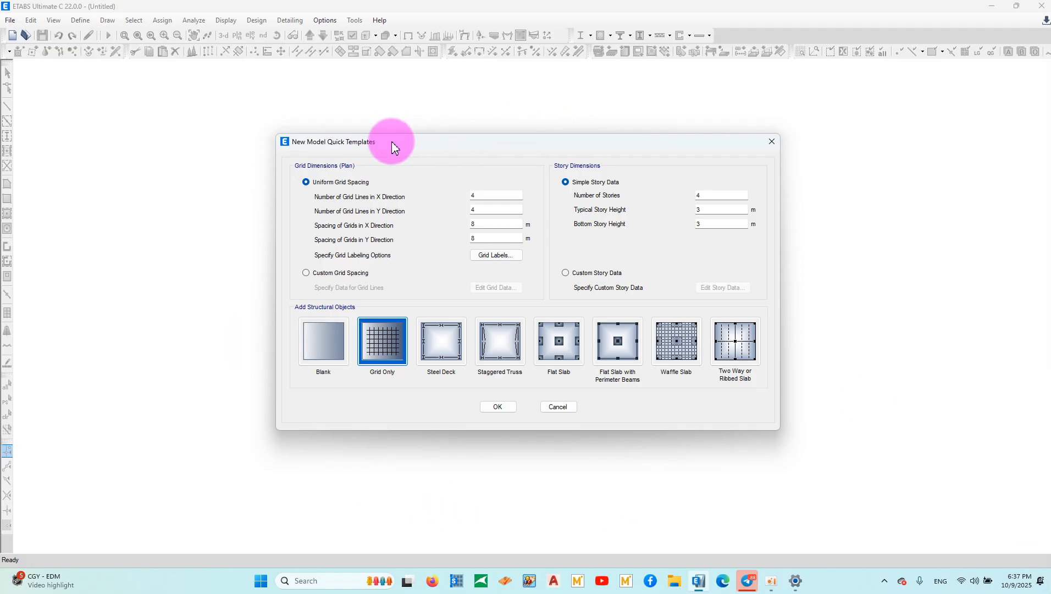
pyautogui.moveTo(392, 142); pyautogui.dragTo(448, 165)
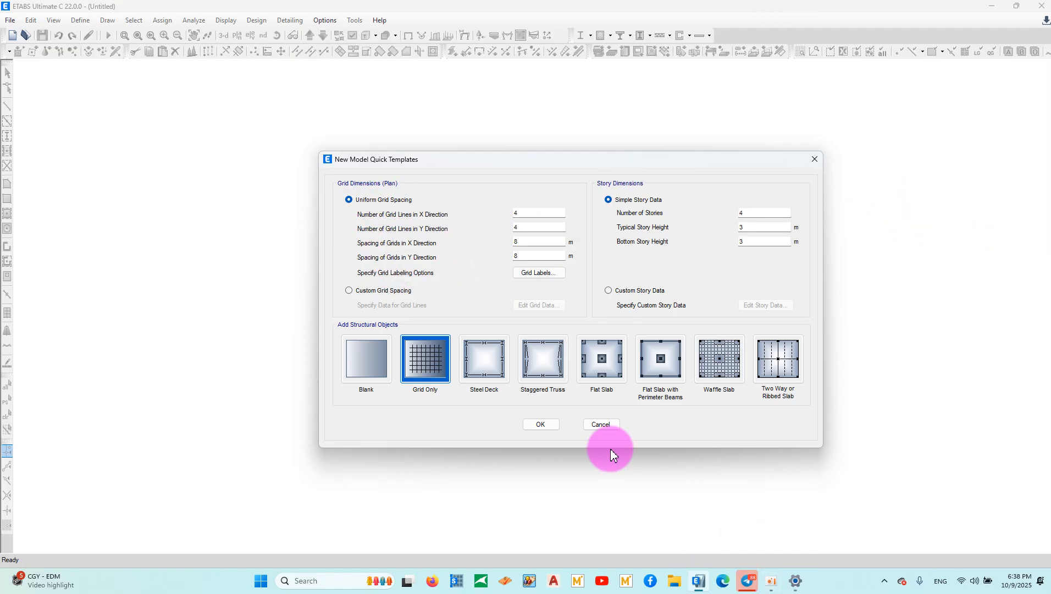
# Open the warehouse reference photo from the desktop and examine its frame layout and marked dimensions at a larger size.
pyautogui.press('super+d')
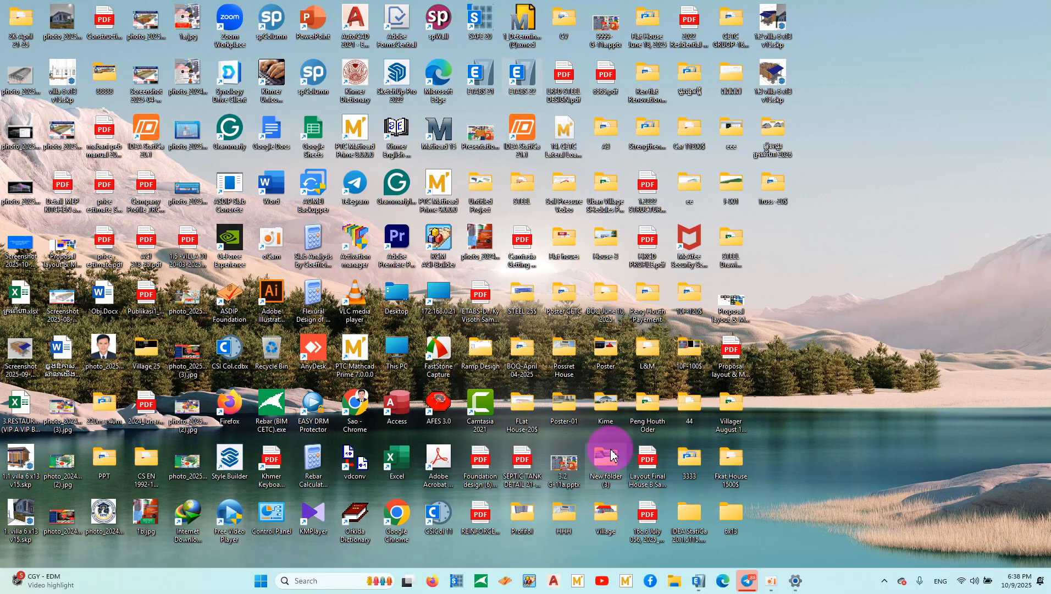
pyautogui.doubleClick(12, 95)
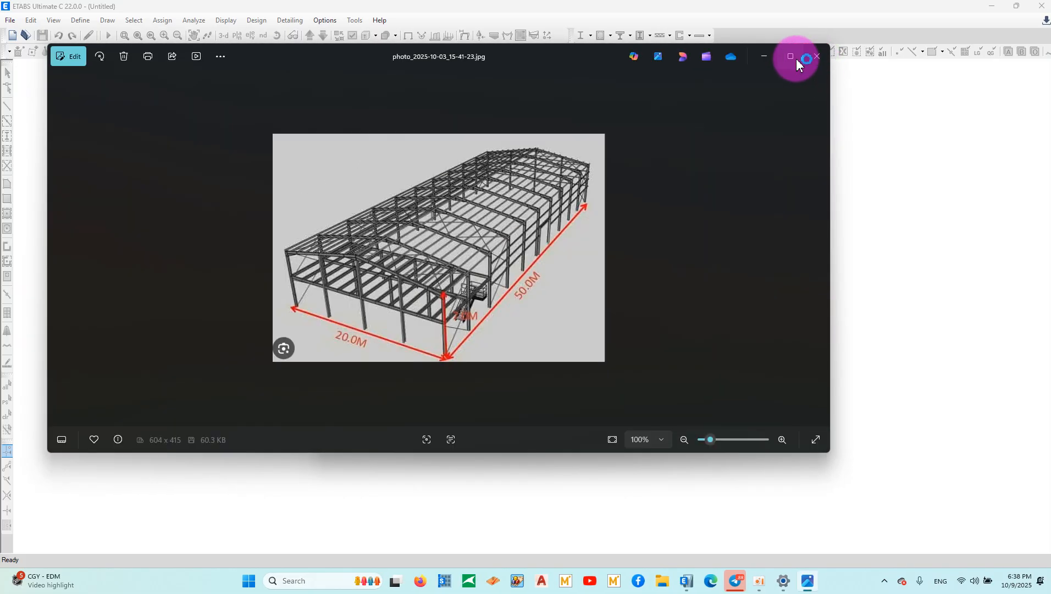
pyautogui.click(796, 60)
pyautogui.scroll(5, 536, 271)
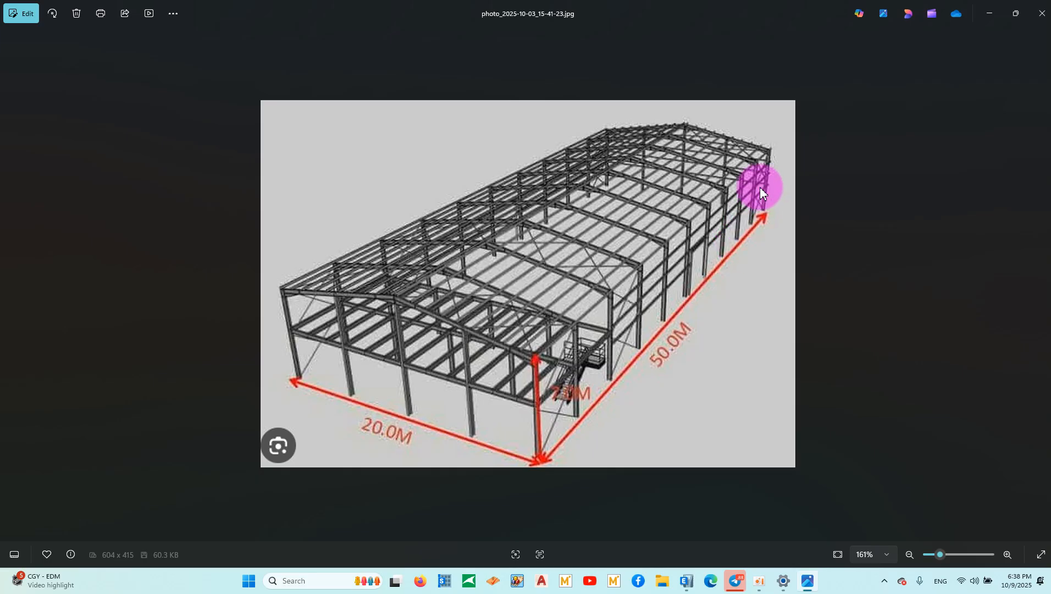
pyautogui.click(999, 16)
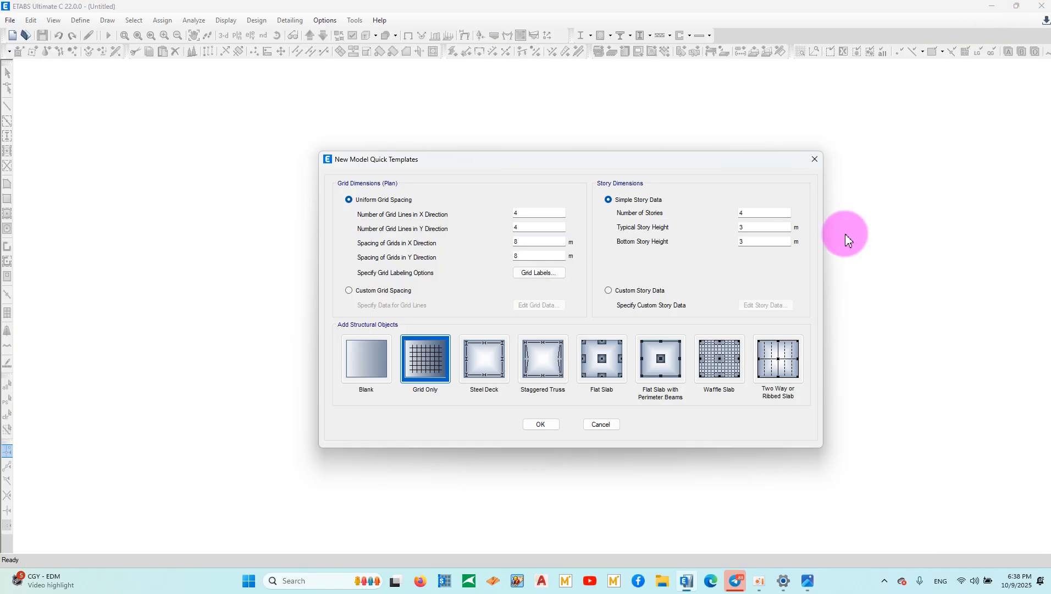
pyautogui.click(811, 582)
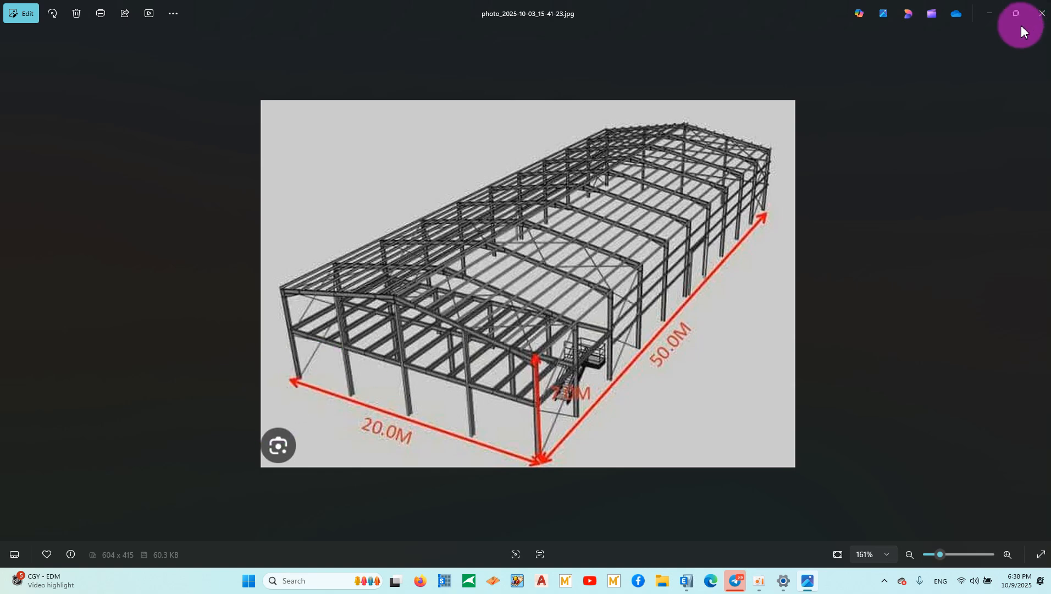
pyautogui.click(996, 14)
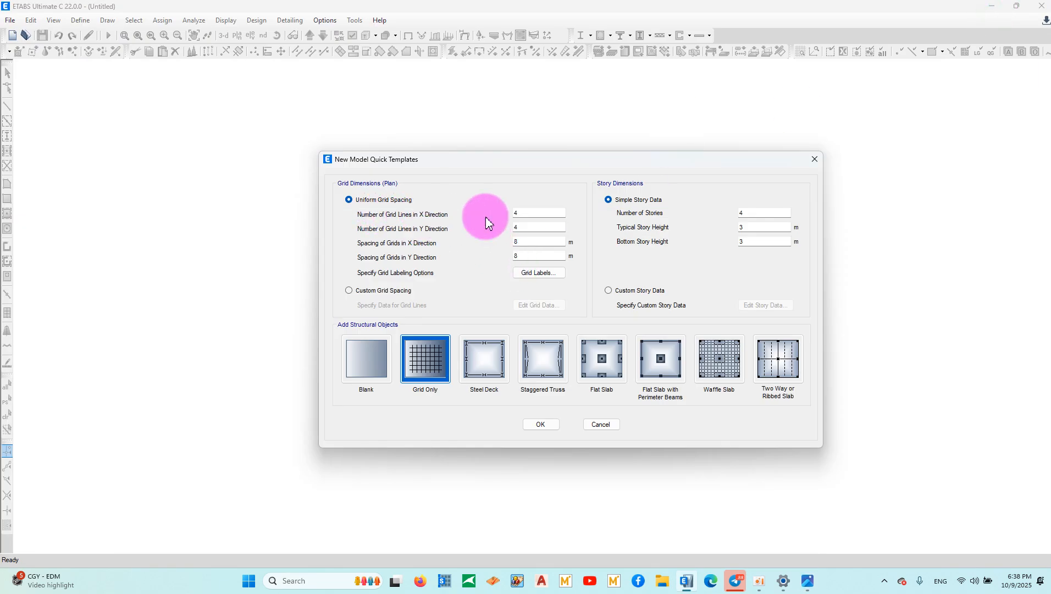
# Set the number of grid lines in the X direction to 5.
pyautogui.doubleClick(540, 214)
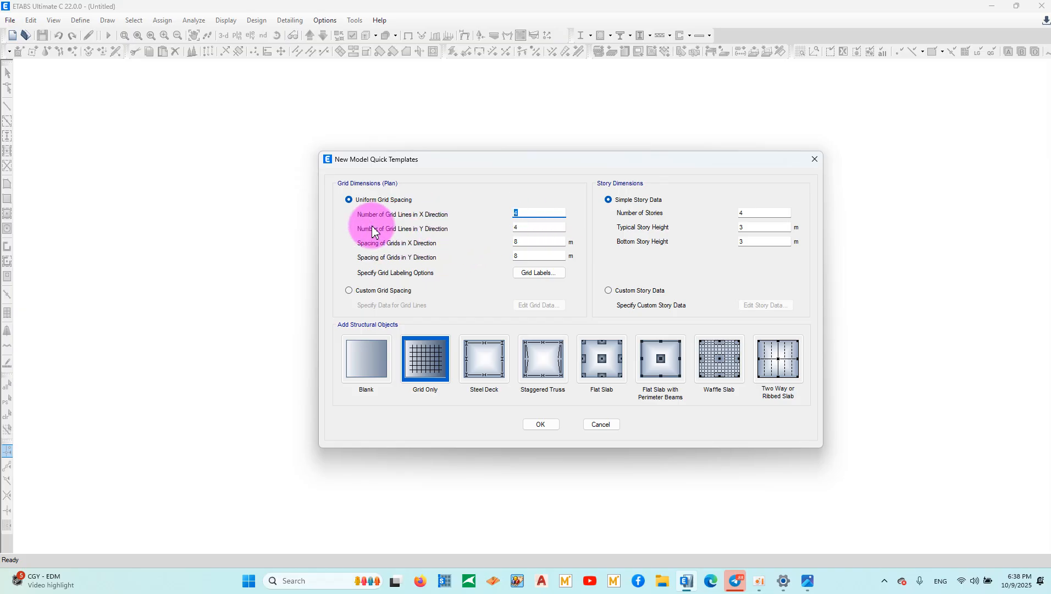
pyautogui.doubleClick(525, 213)
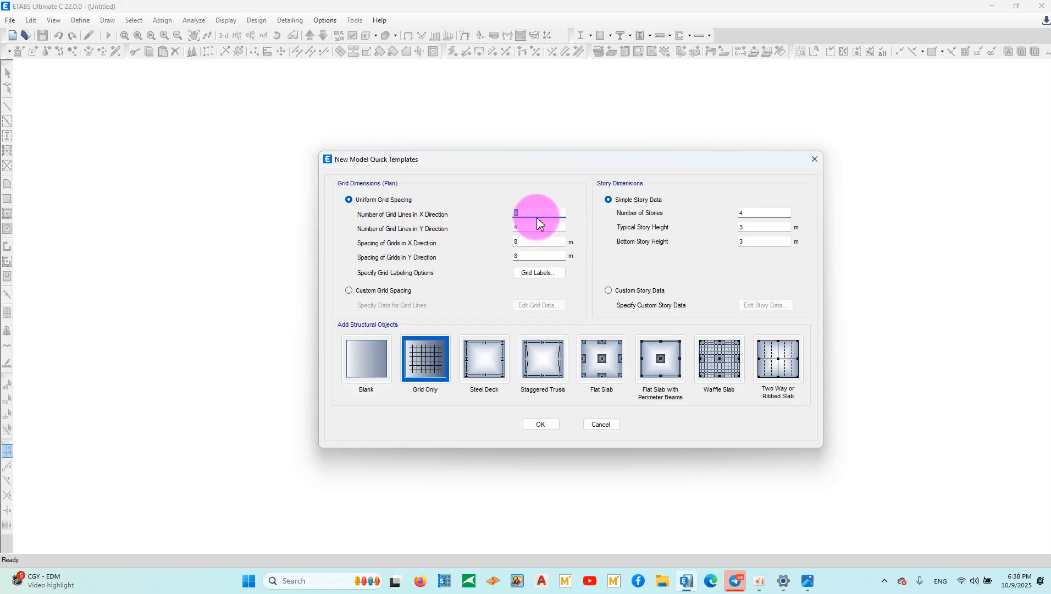
pyautogui.write('5')
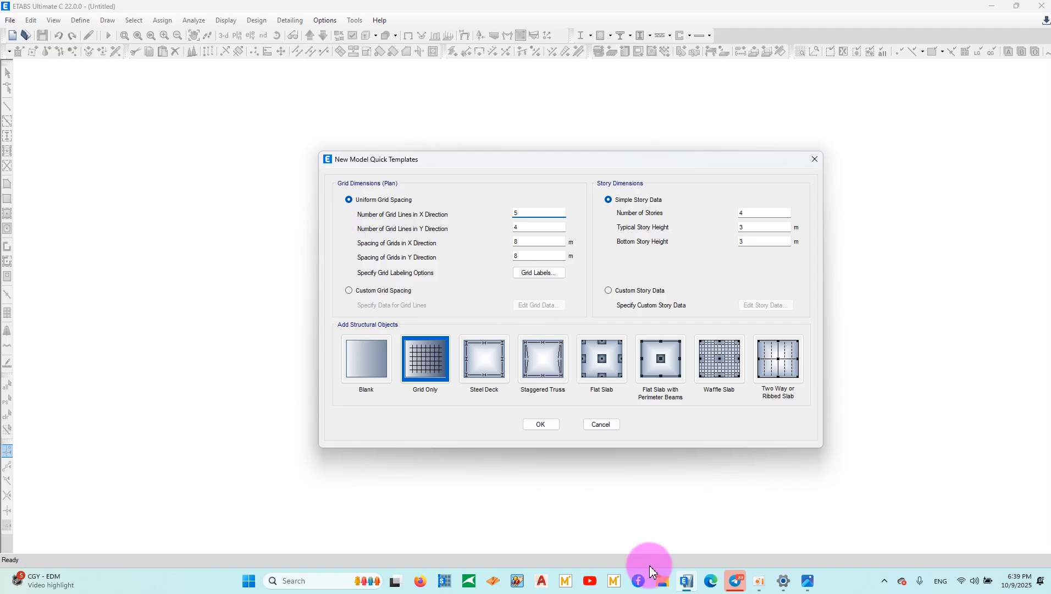
# Check the frames along the warehouse length in the reference photo and set the number of Y-direction grid lines to 11.
pyautogui.click(807, 580)
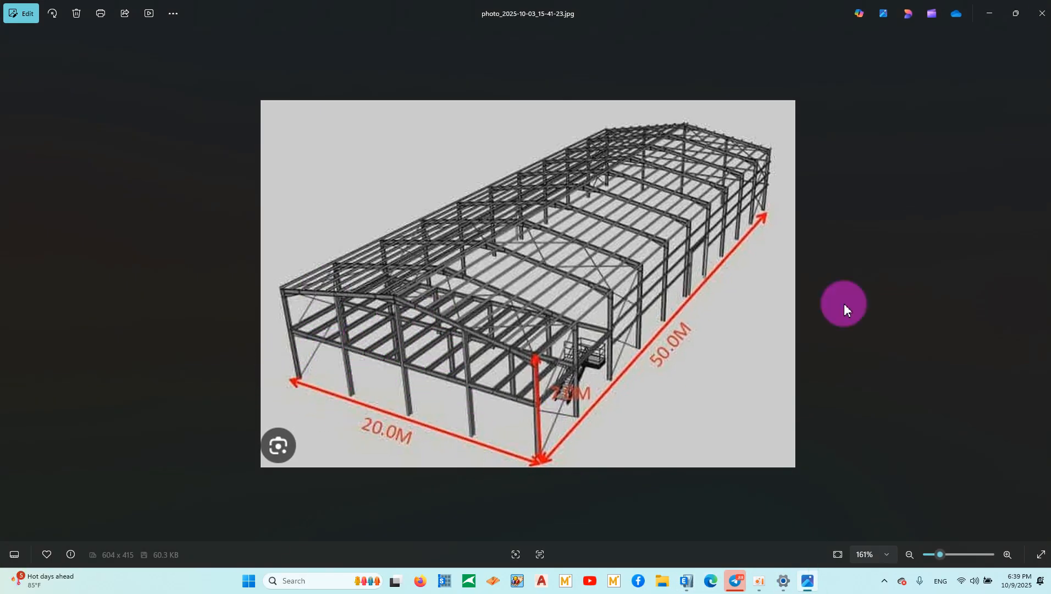
pyautogui.click(991, 14)
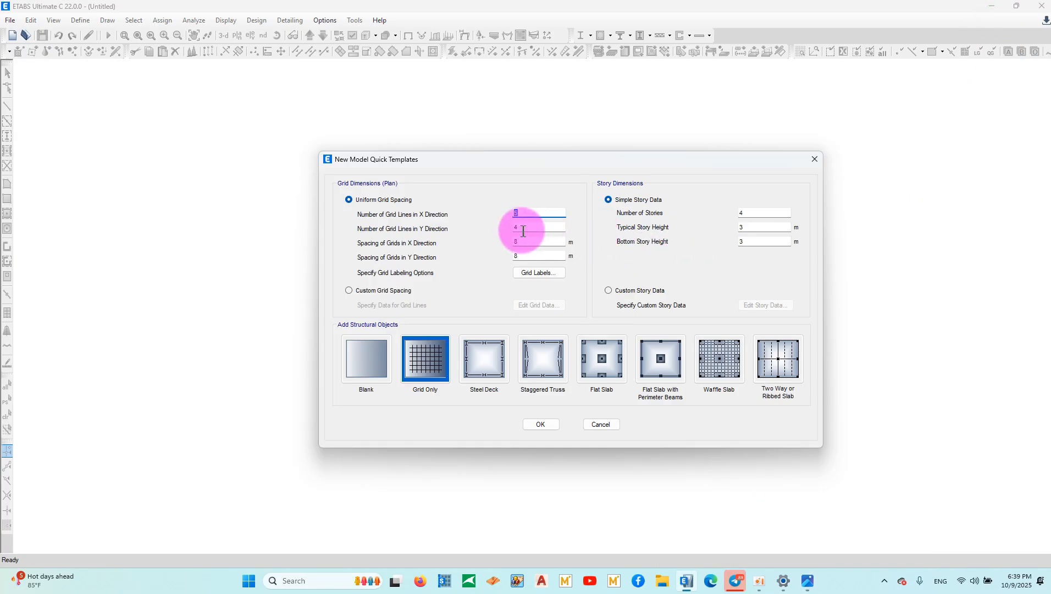
pyautogui.click(523, 230)
pyautogui.doubleClick(523, 231)
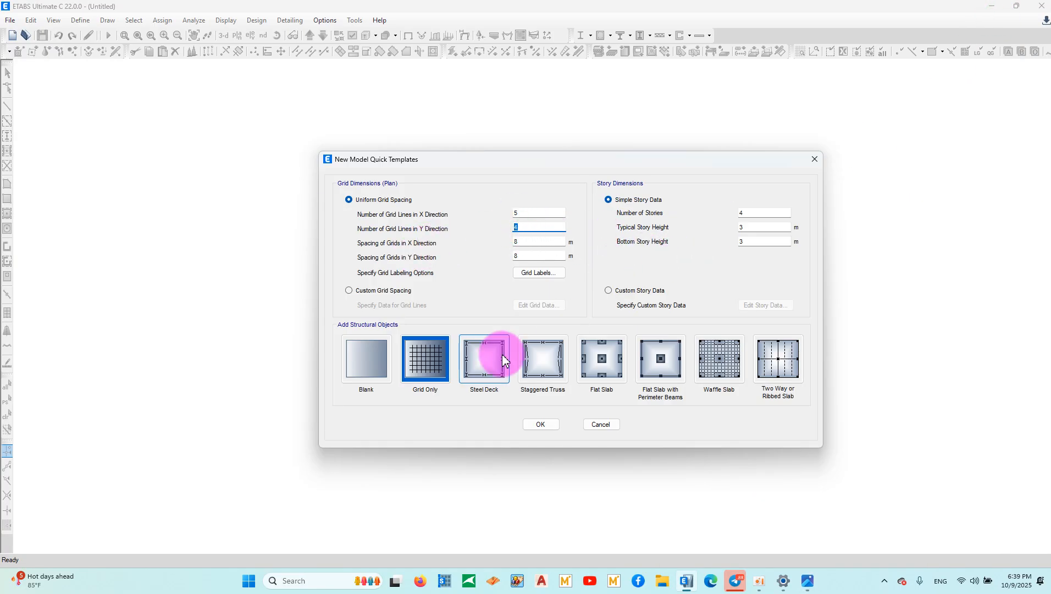
pyautogui.click(808, 581)
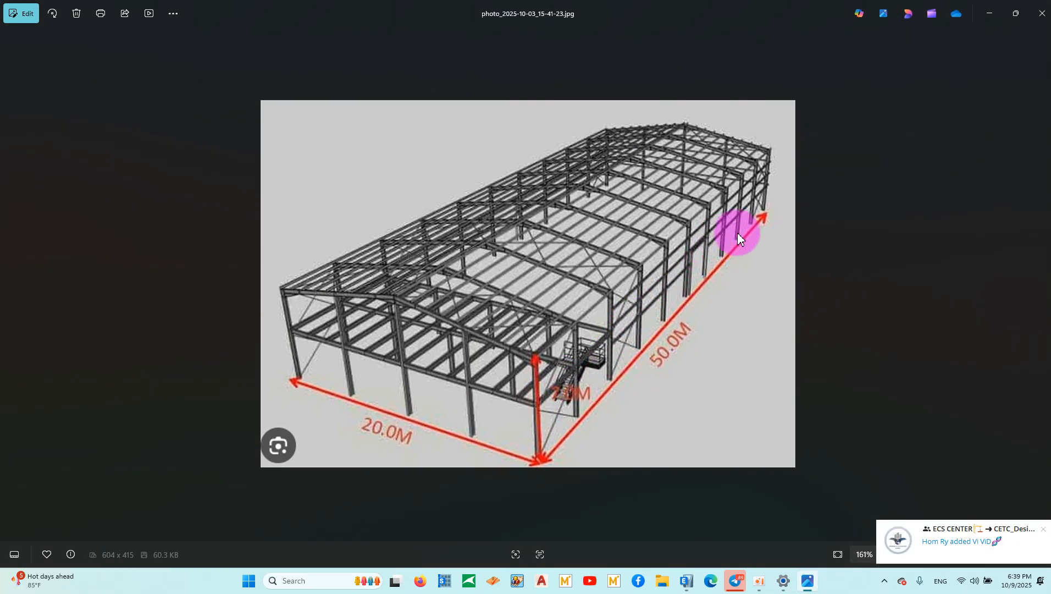
pyautogui.click(990, 13)
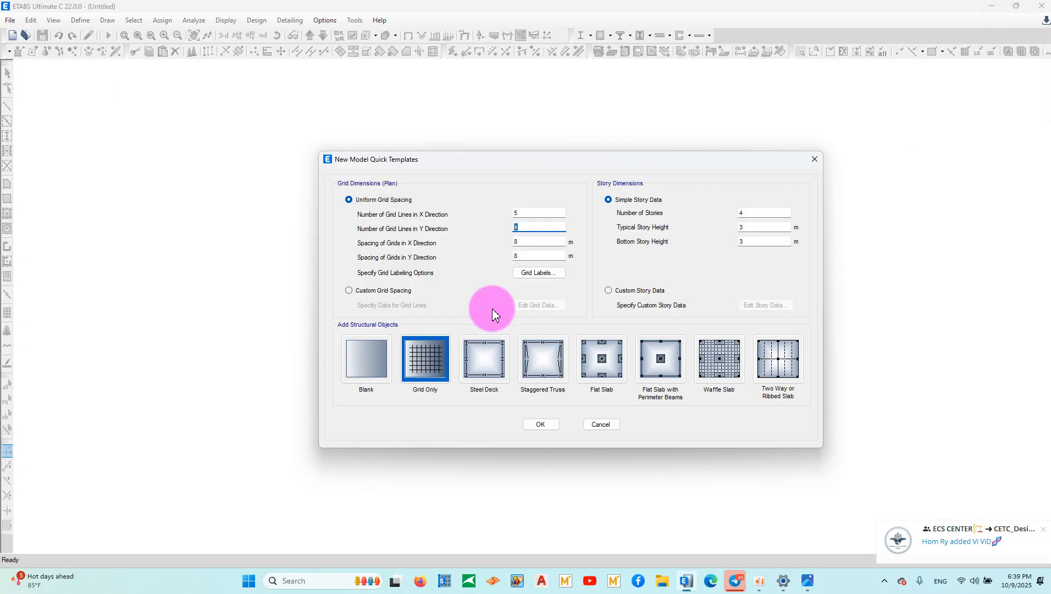
pyautogui.write('11')
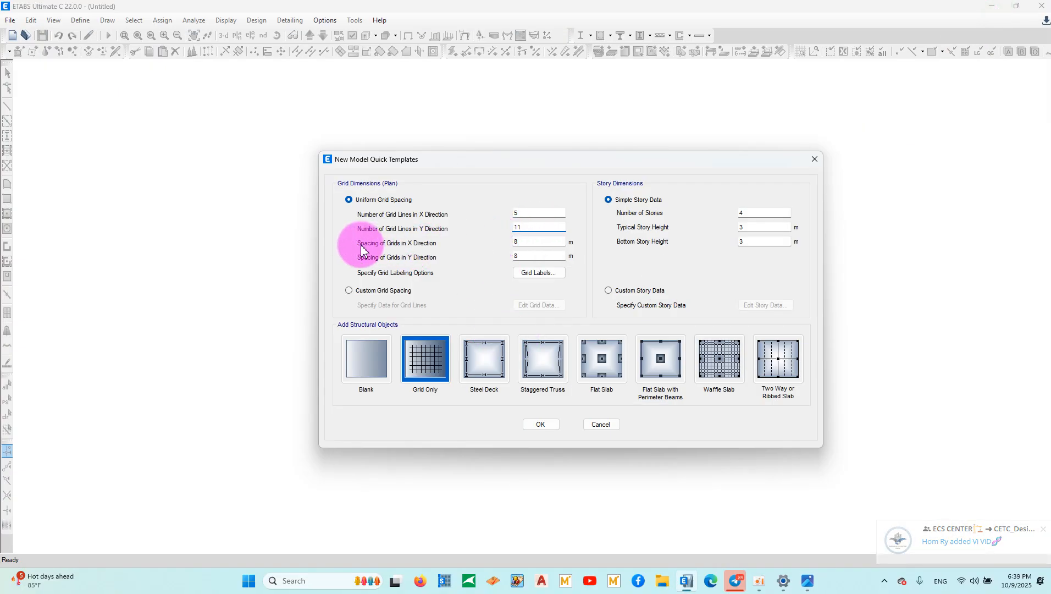
# Consult the reference photo and set the grid spacing to 5 m in both the X and Y directions.
pyautogui.click(808, 581)
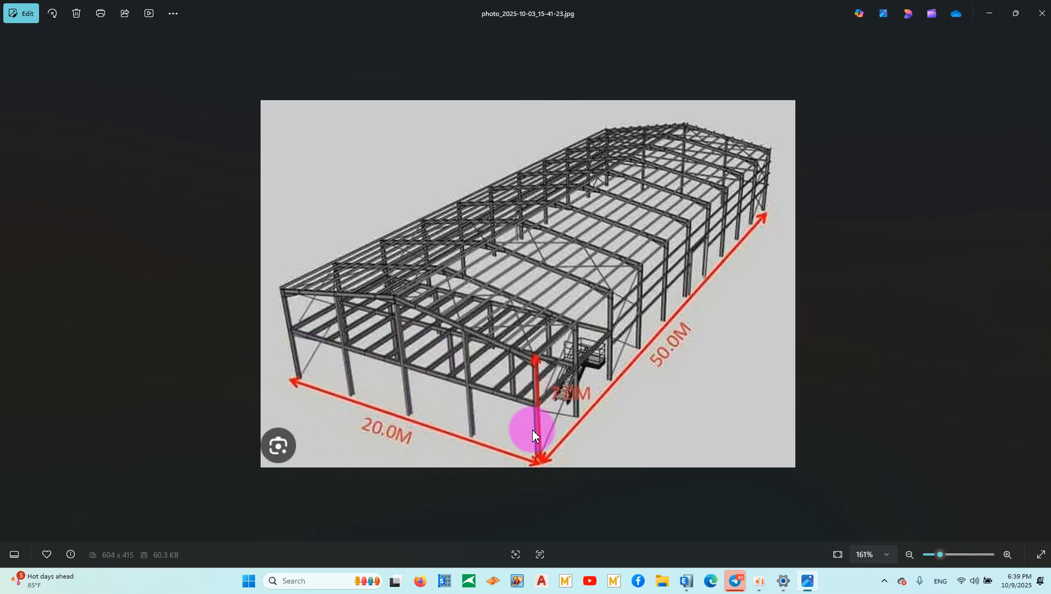
pyautogui.click(995, 13)
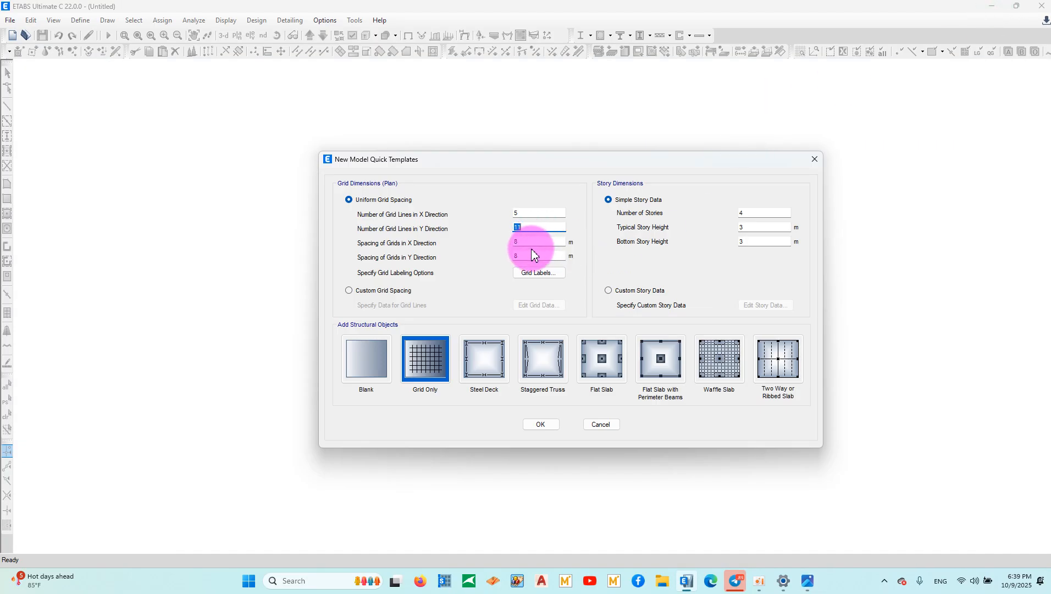
pyautogui.press('Tab')
pyautogui.write('5')
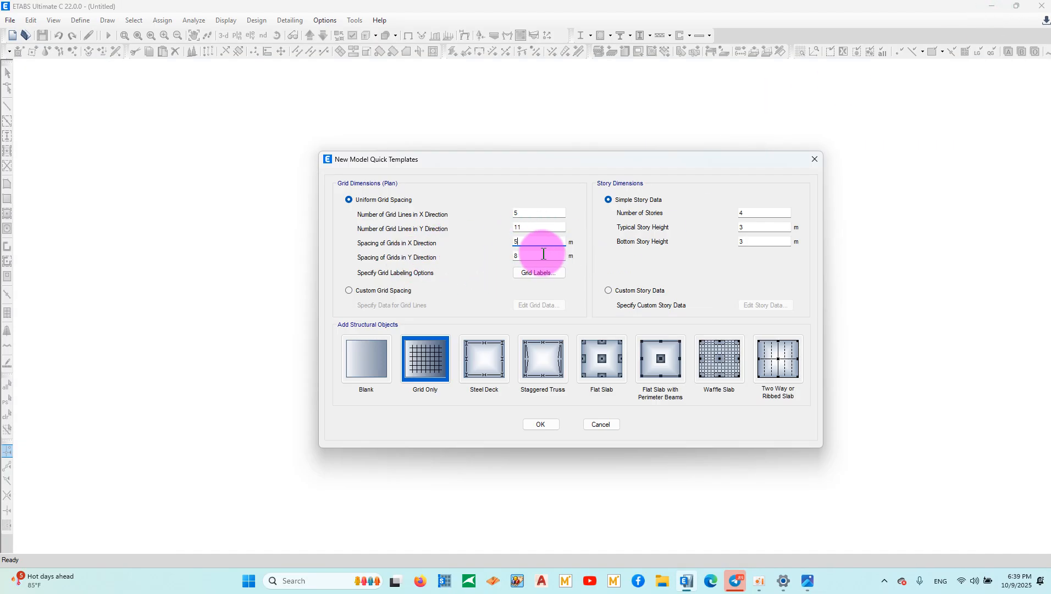
pyautogui.press('Tab')
pyautogui.write('5')
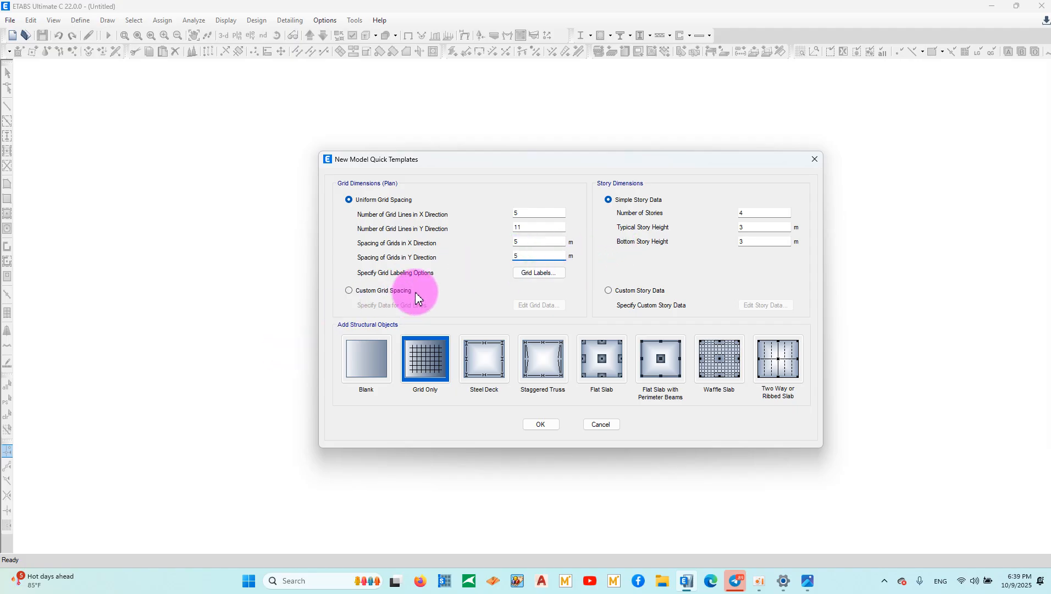
# Check the floor and roof levels in the warehouse reference photo and set the number of stories to 2.
pyautogui.click(768, 212)
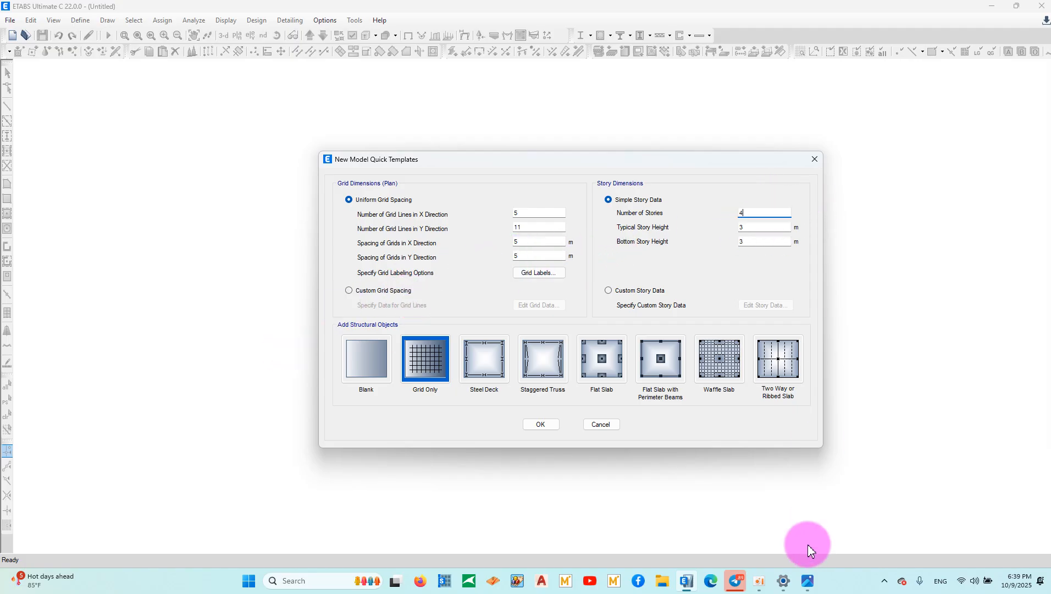
pyautogui.click(807, 580)
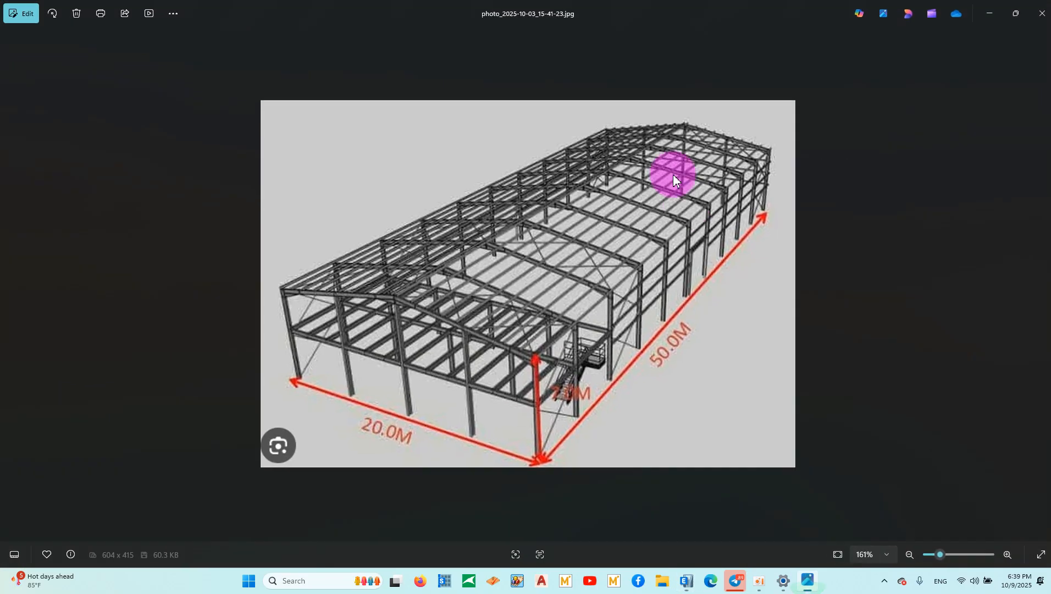
pyautogui.click(987, 13)
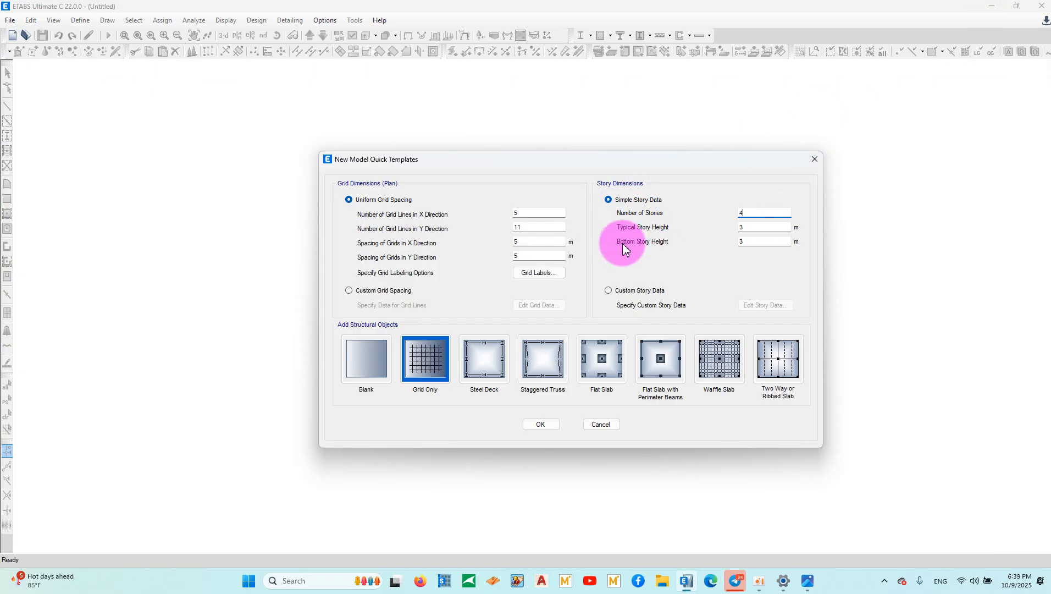
pyautogui.click(806, 578)
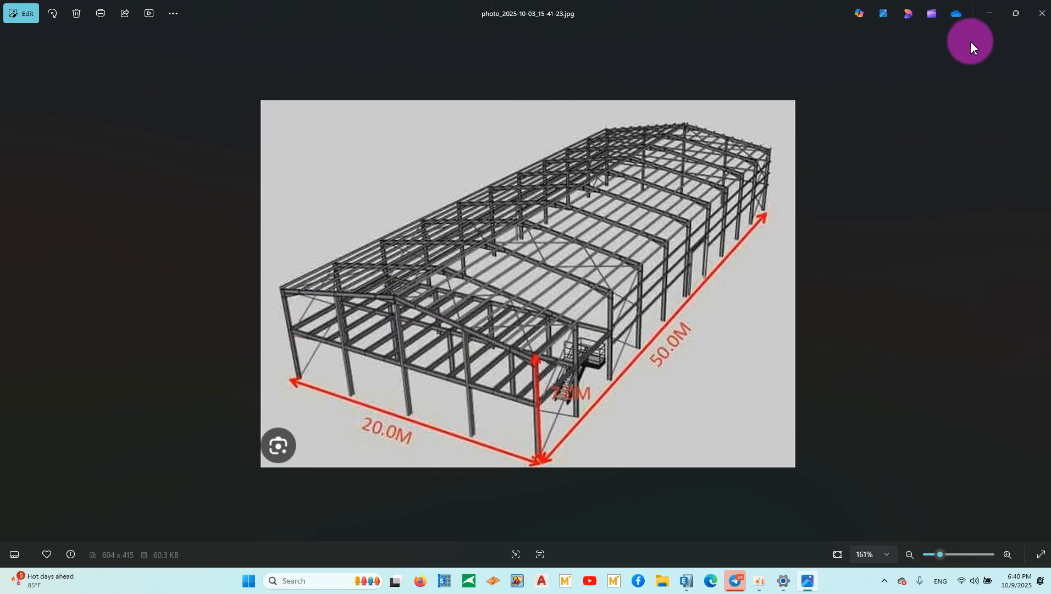
pyautogui.click(990, 14)
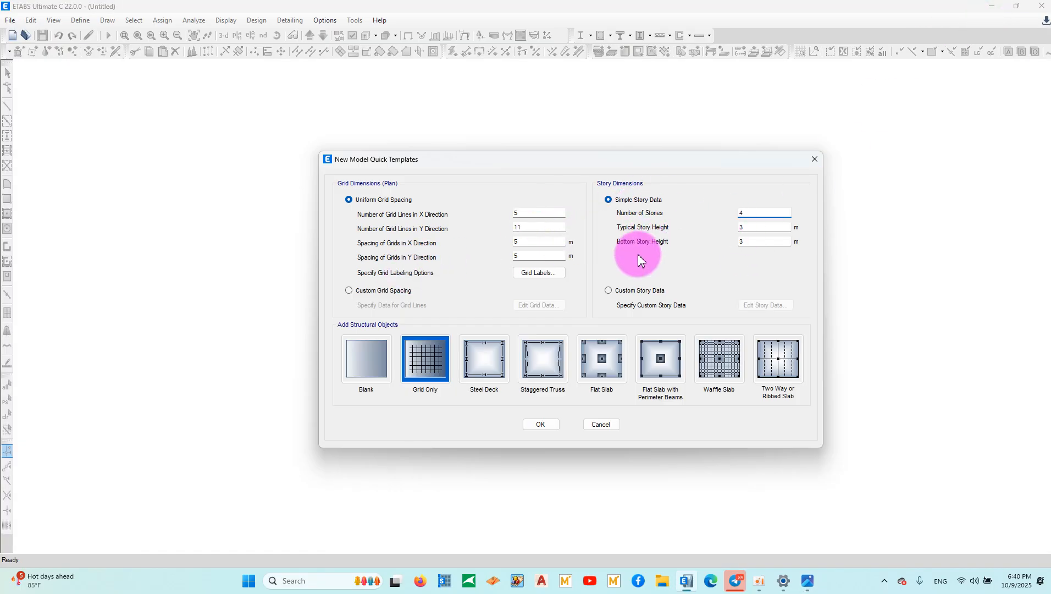
pyautogui.doubleClick(743, 214)
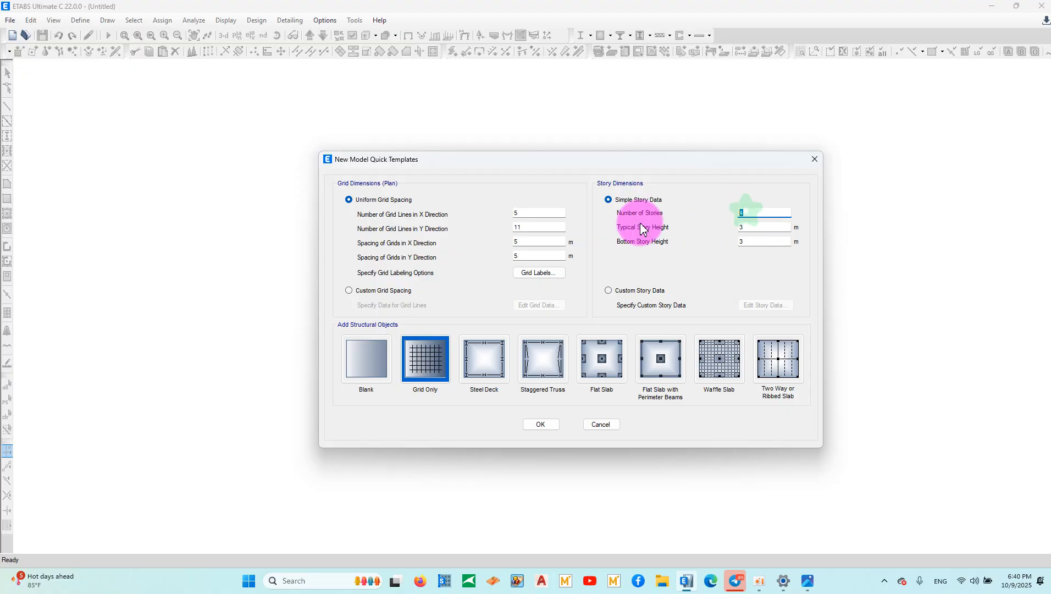
pyautogui.write('3')
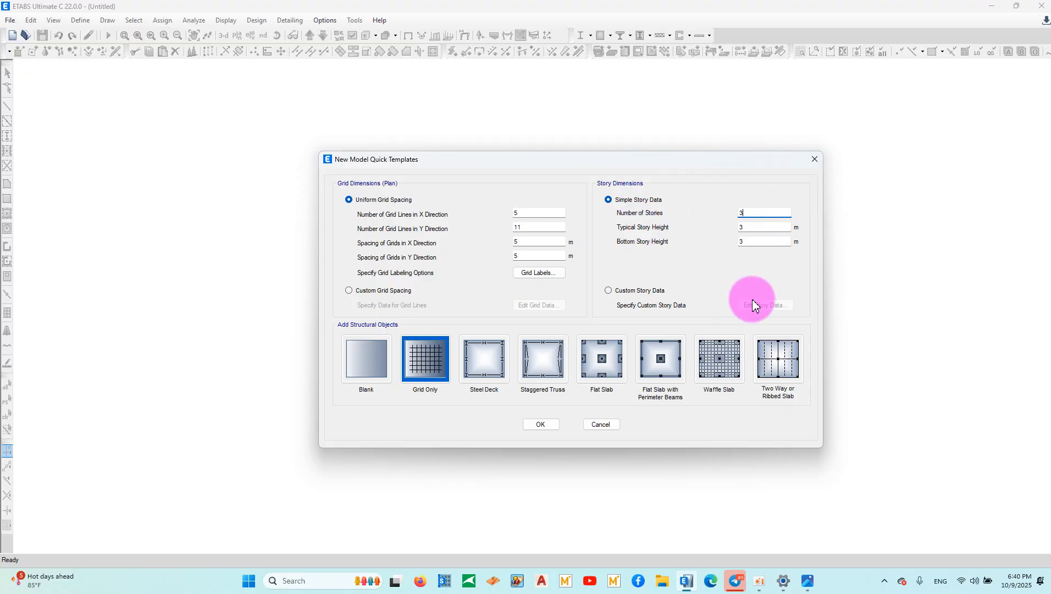
pyautogui.click(808, 581)
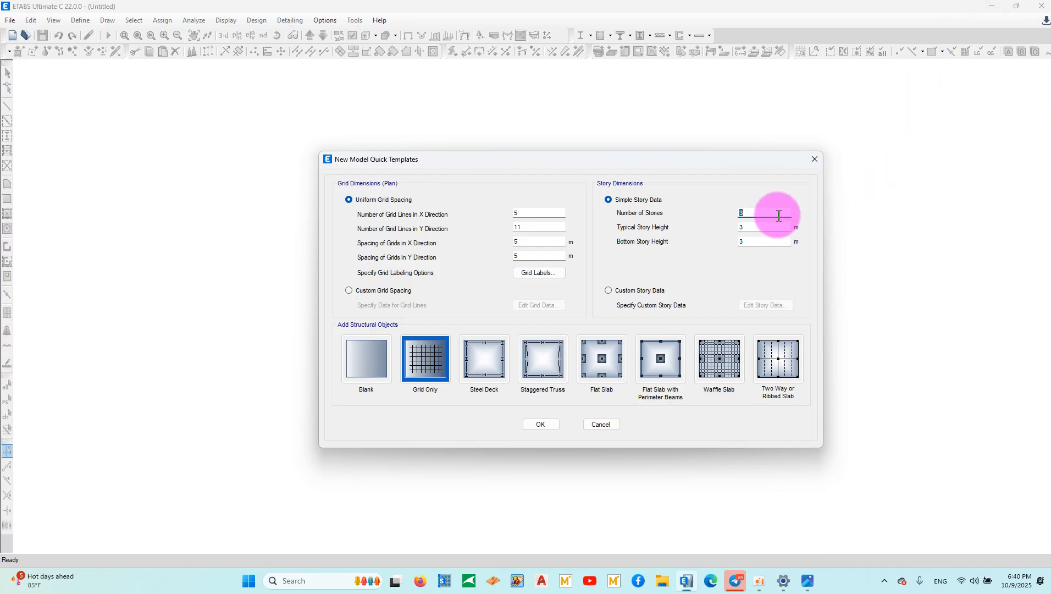
pyautogui.moveTo(757, 213)
pyautogui.mouseDown()
pyautogui.moveTo(600, 217)
pyautogui.moveTo(619, 200)
pyautogui.mouseUp()
pyautogui.write('2')
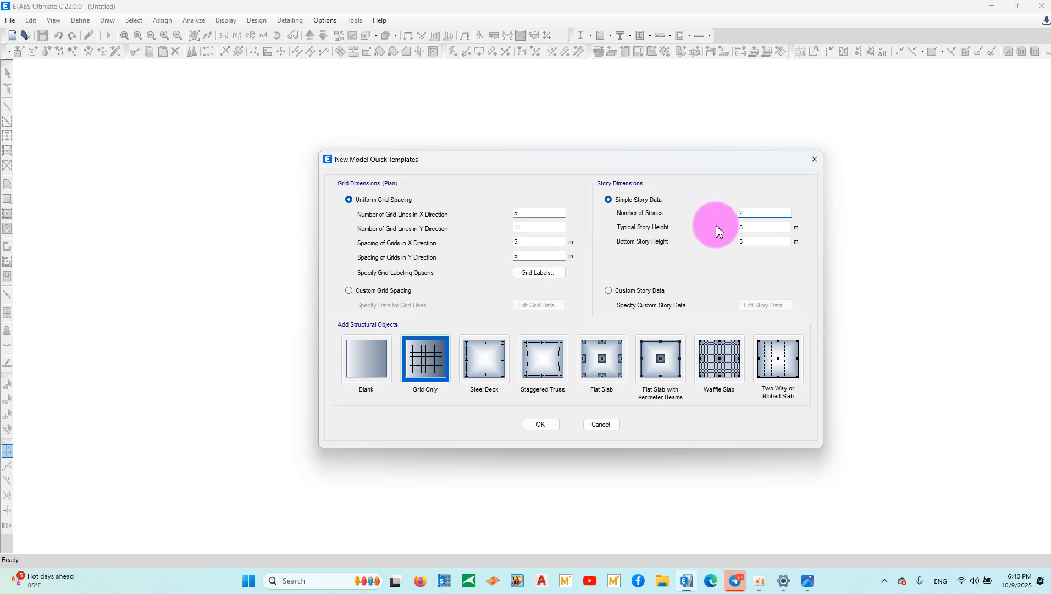
# Create the grid-only model, keeping the typical and bottom story heights at 3 m.
pyautogui.click(745, 227)
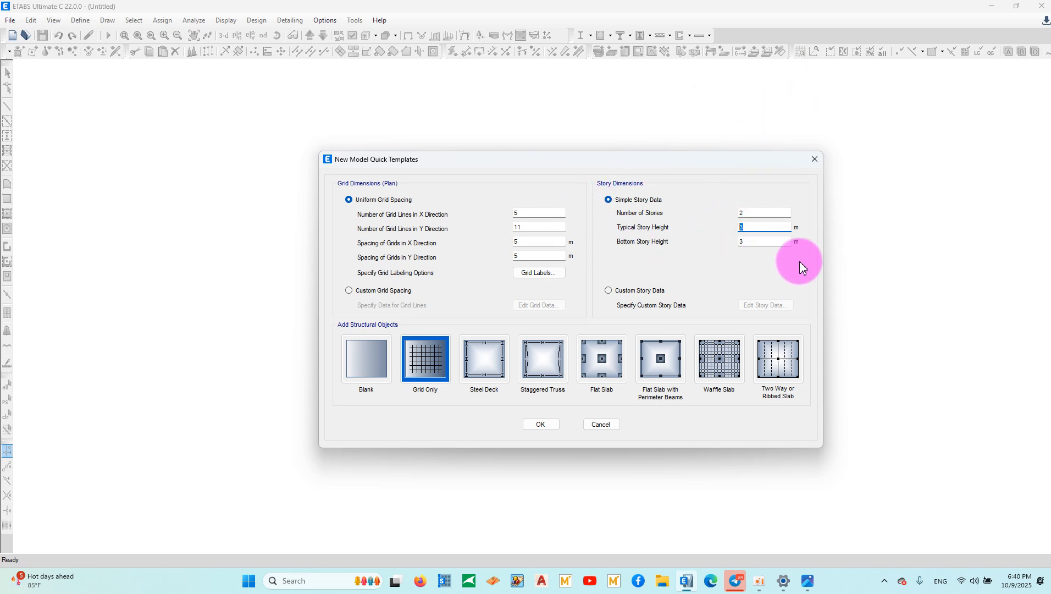
pyautogui.click(751, 243)
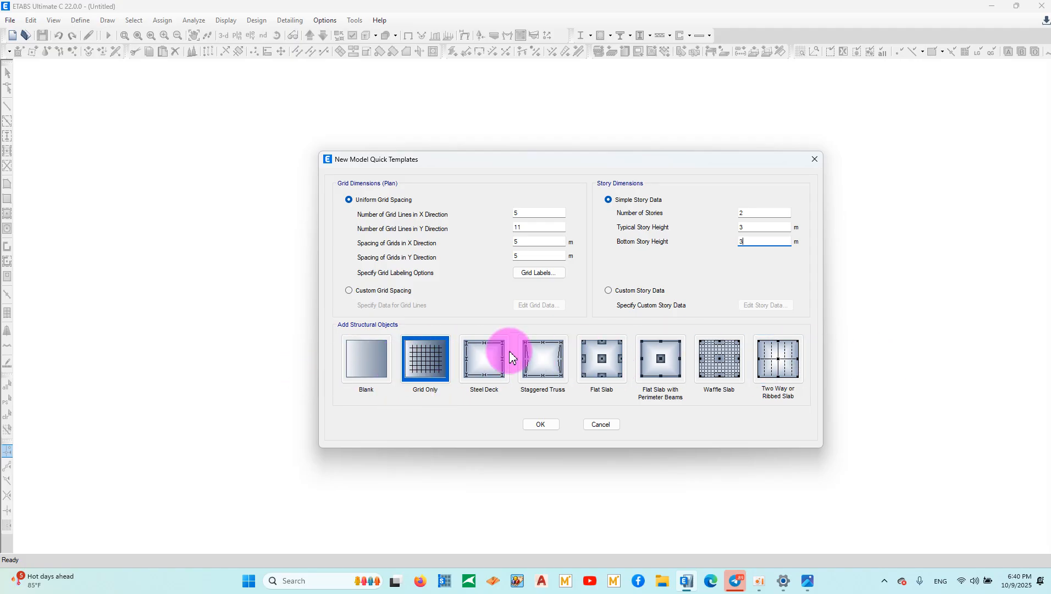
pyautogui.click(541, 424)
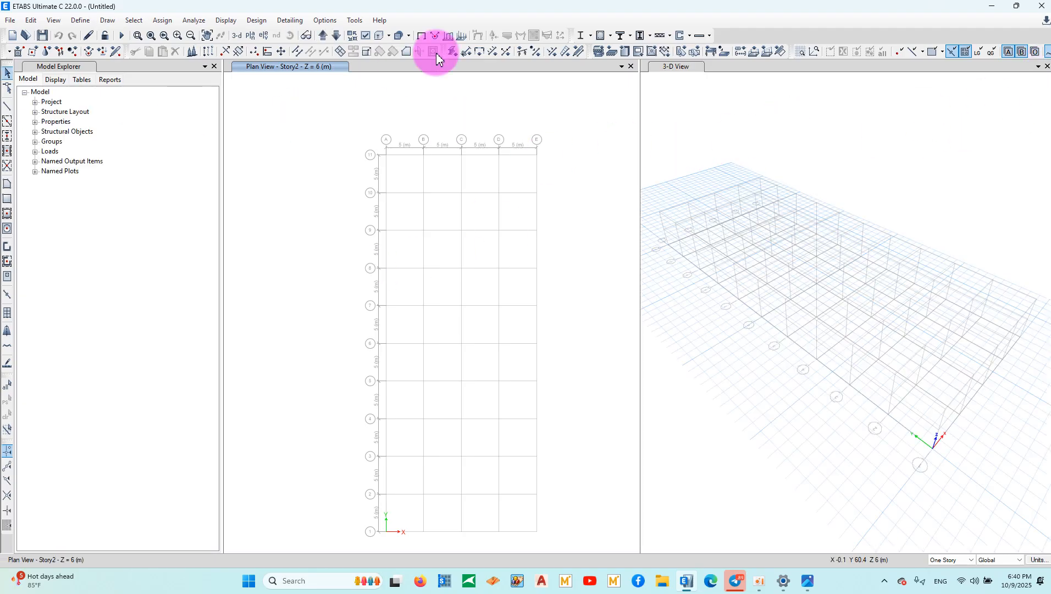
pyautogui.click(1038, 66)
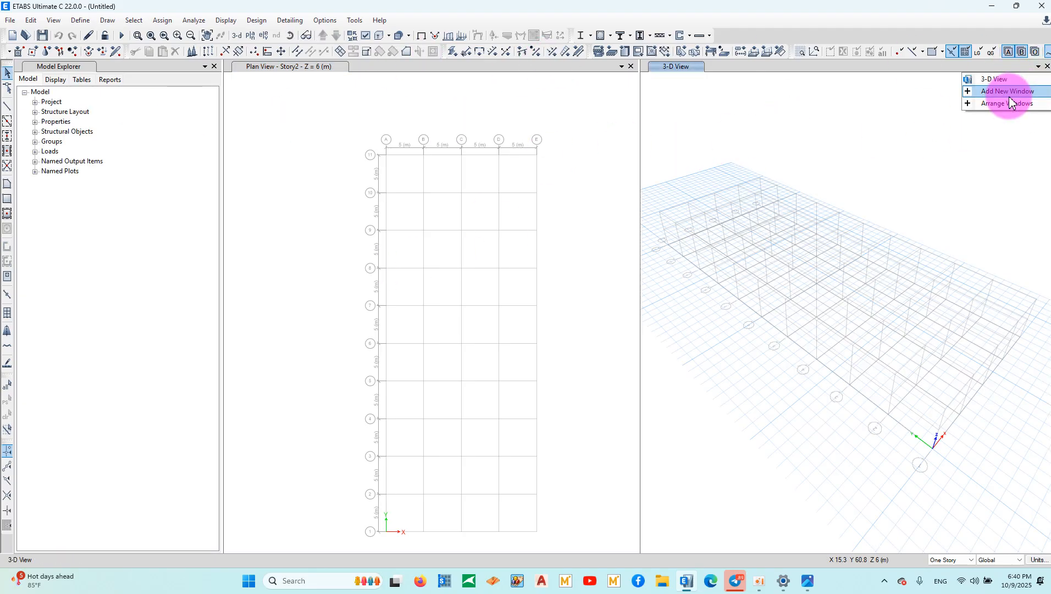
pyautogui.click(430, 275)
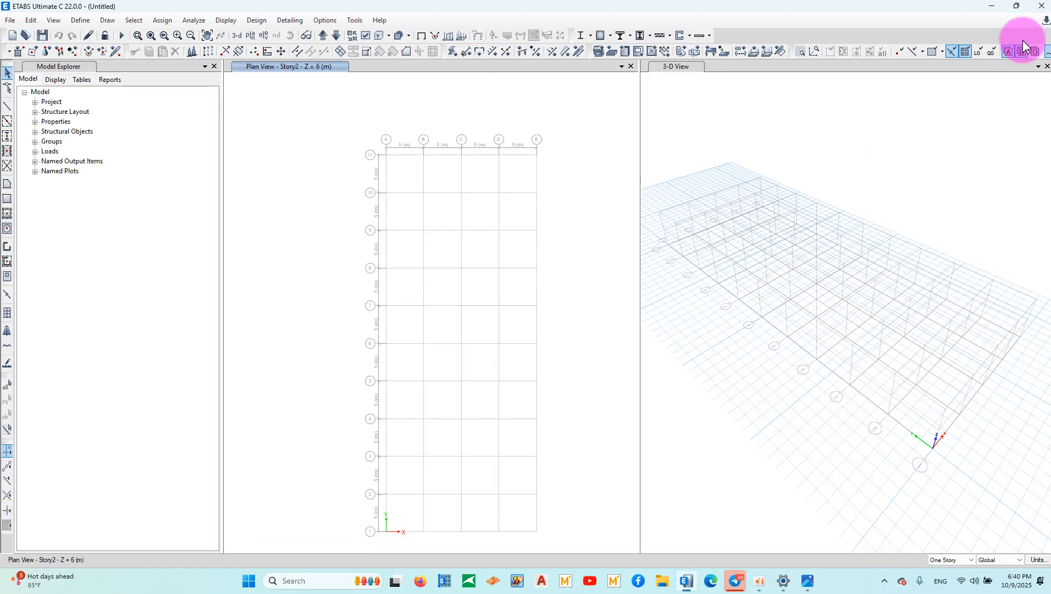
pyautogui.click(1038, 66)
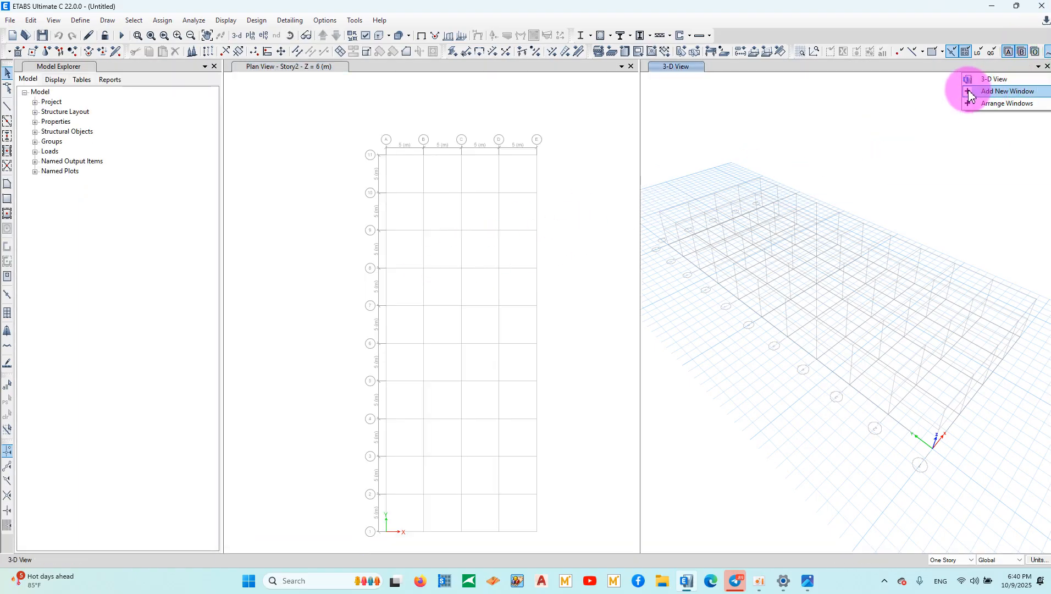
pyautogui.click(968, 88)
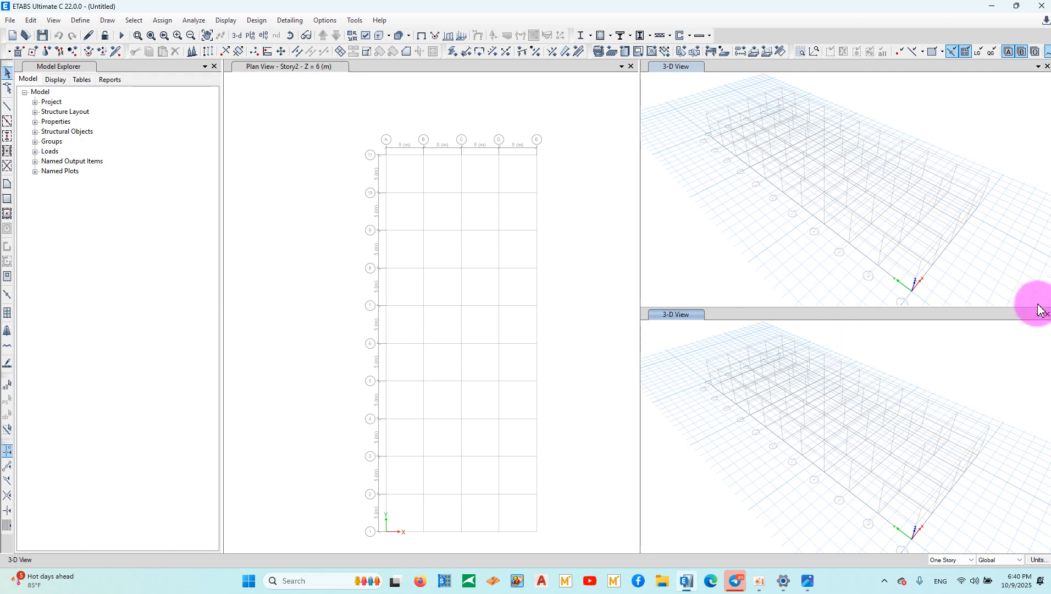
pyautogui.click(1046, 315)
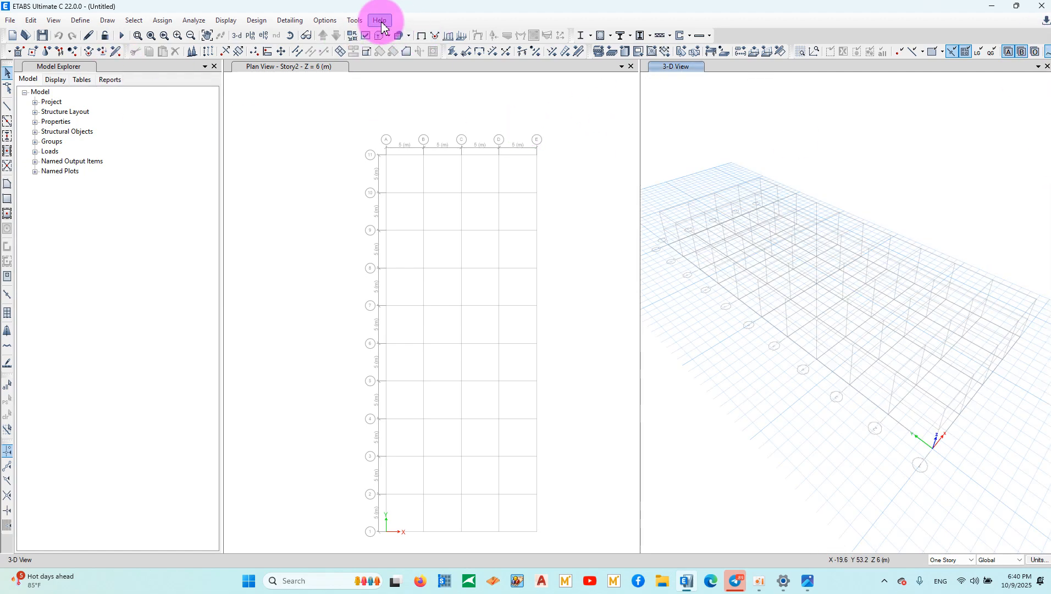
# Set the screen display colors to the Black Background scheme and narrow the Model Explorer to enlarge the drawing area.
pyautogui.click(327, 20)
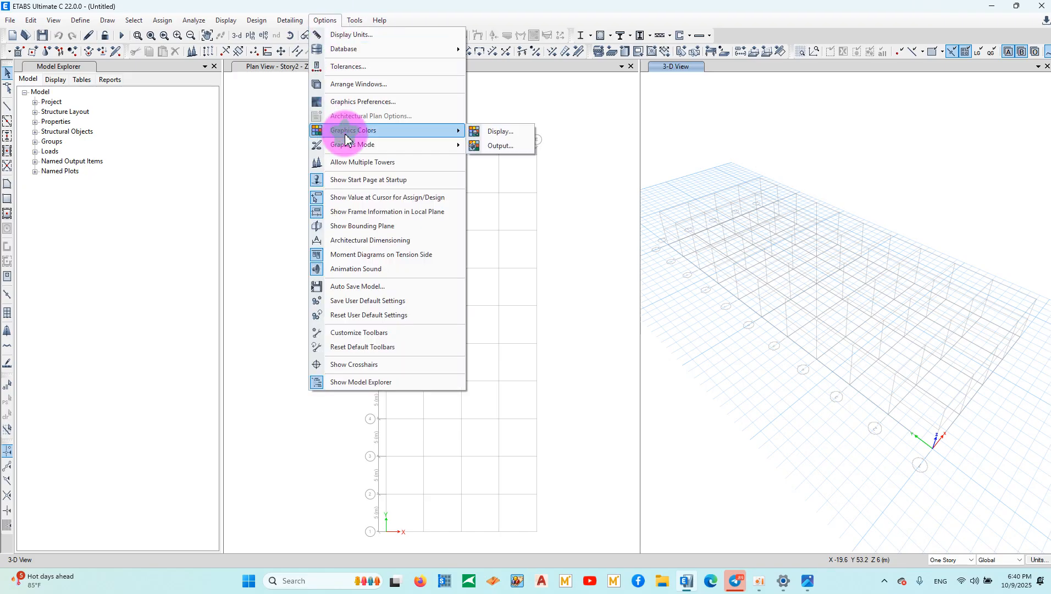
pyautogui.click(486, 132)
pyautogui.click(709, 316)
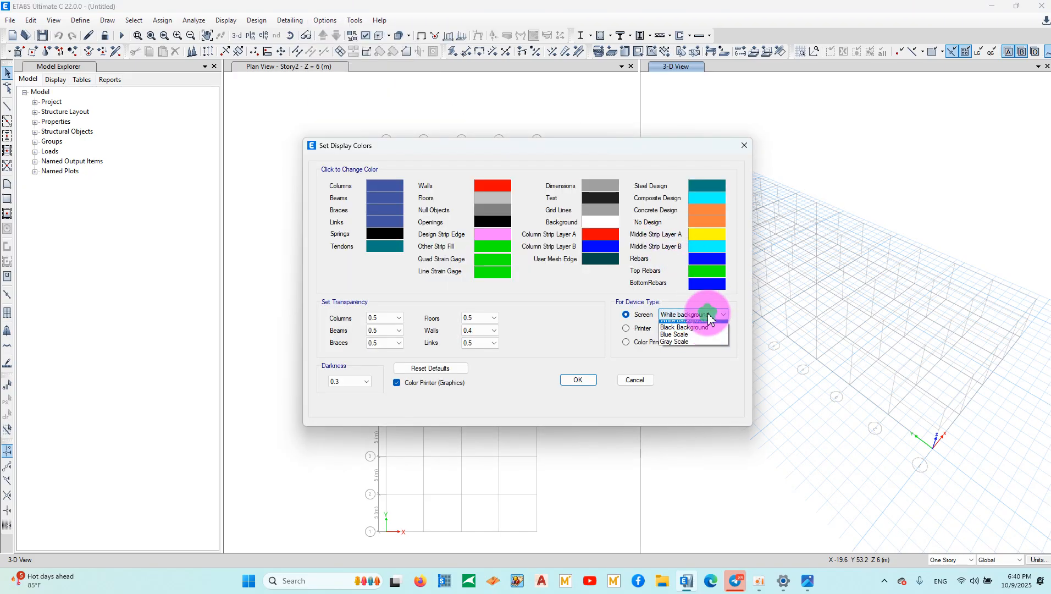
pyautogui.click(699, 327)
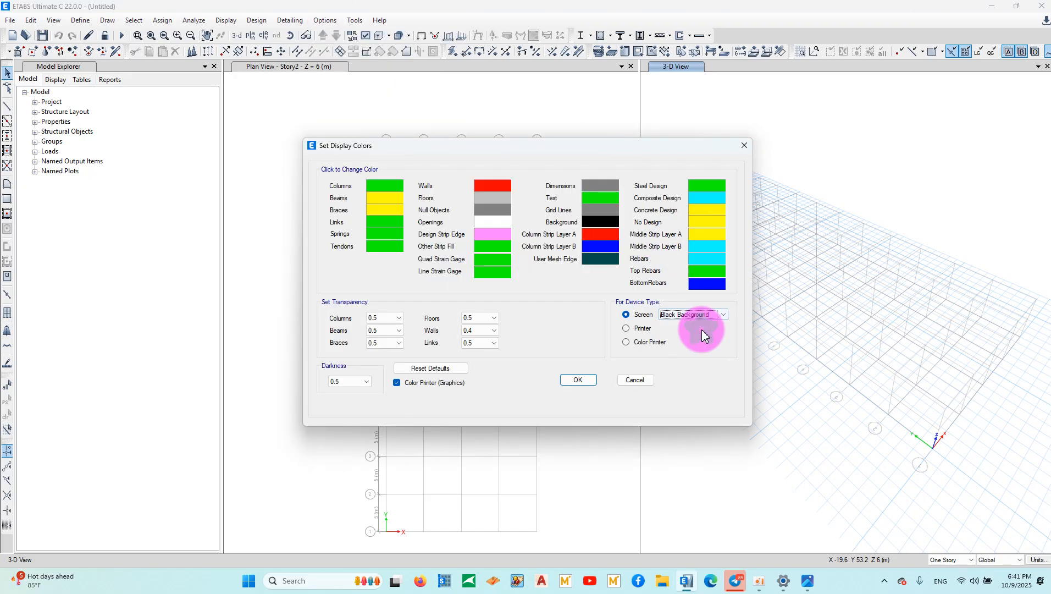
pyautogui.click(580, 380)
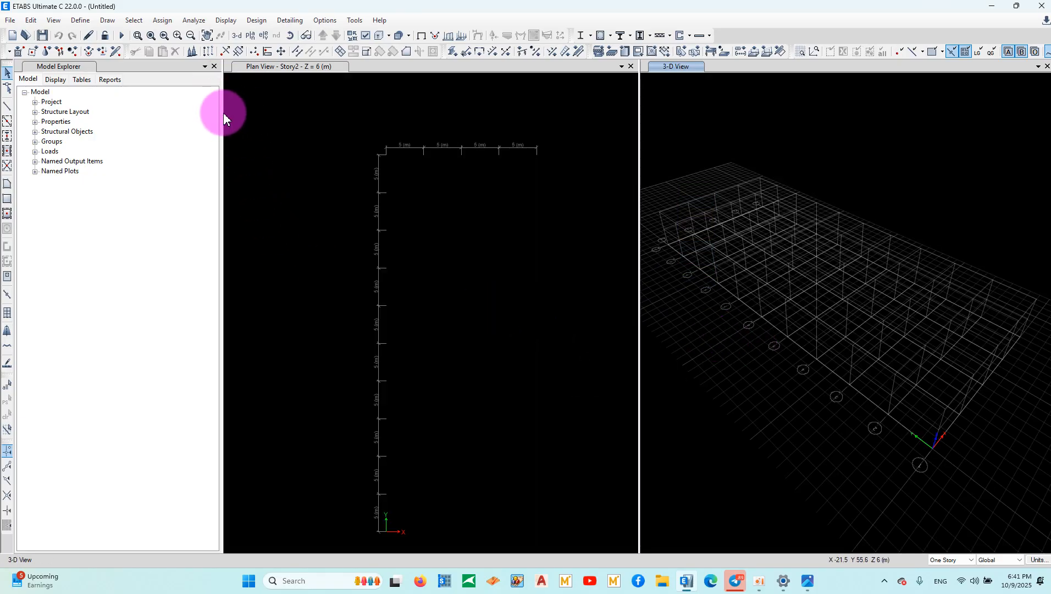
pyautogui.moveTo(223, 117); pyautogui.dragTo(99, 137)
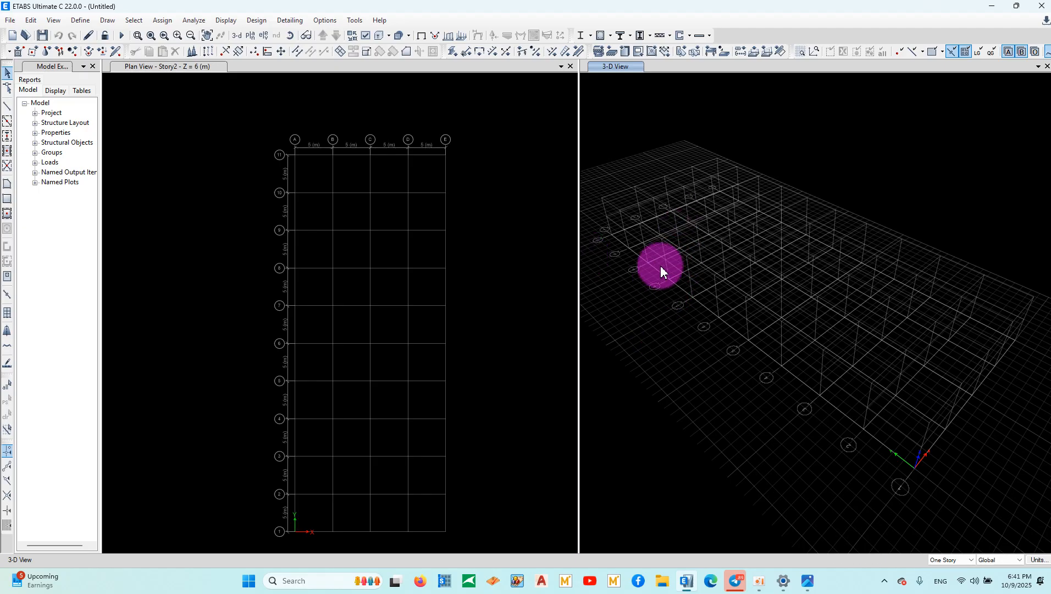
# Set the maximum graphic font size to 14 points and the minimum graphic font size to 6 points.
pyautogui.click(324, 20)
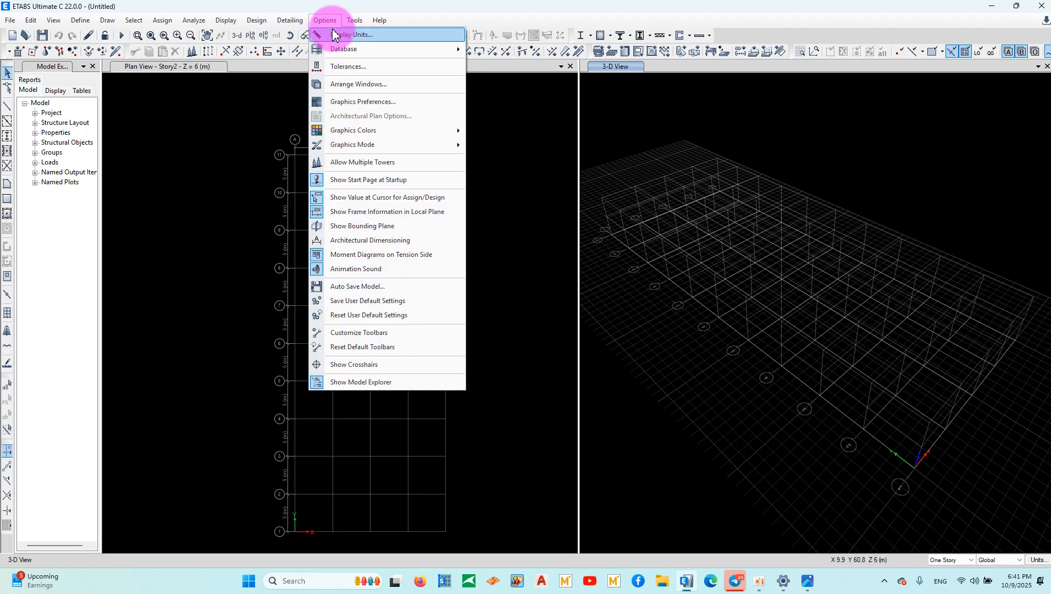
pyautogui.click(369, 102)
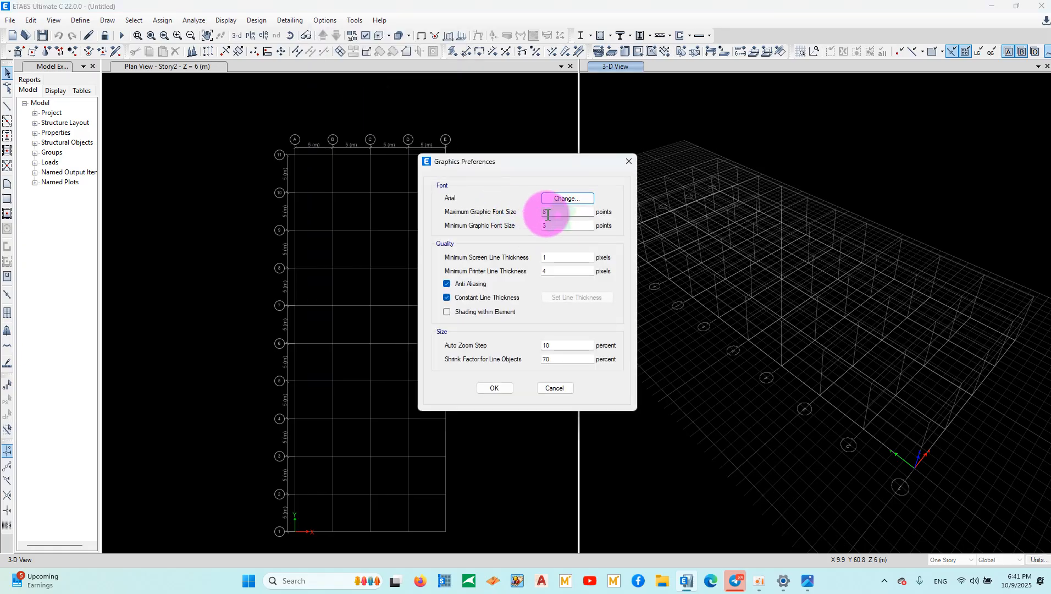
pyautogui.doubleClick(548, 214)
pyautogui.write('14')
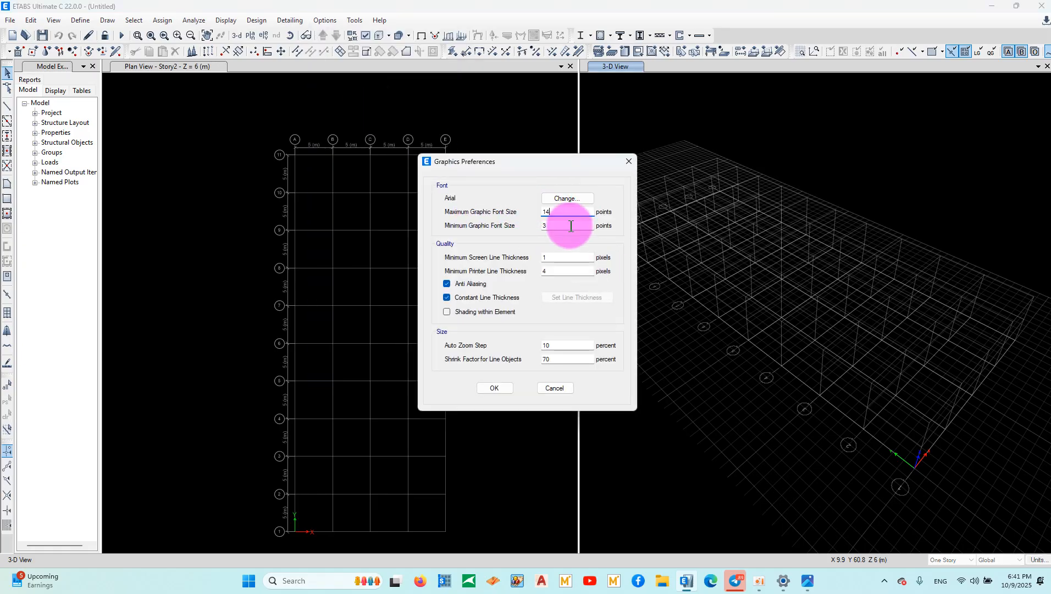
pyautogui.doubleClick(571, 225)
pyautogui.write('6')
pyautogui.doubleClick(550, 224)
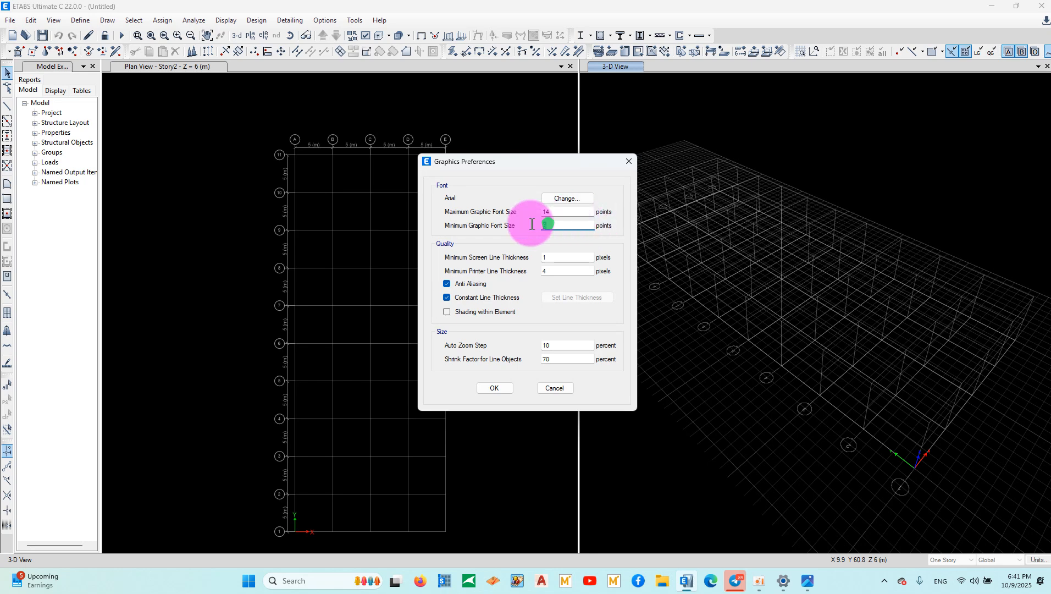
pyautogui.click(495, 387)
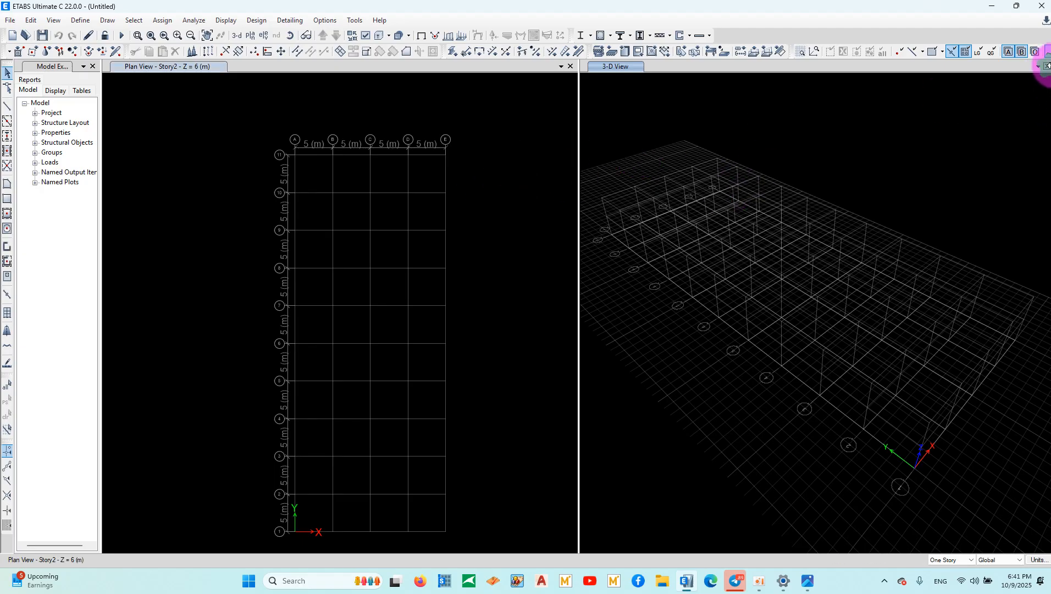
# Close the 3-D view window so the Story2 plan view fills the drawing area.
pyautogui.click(1047, 66)
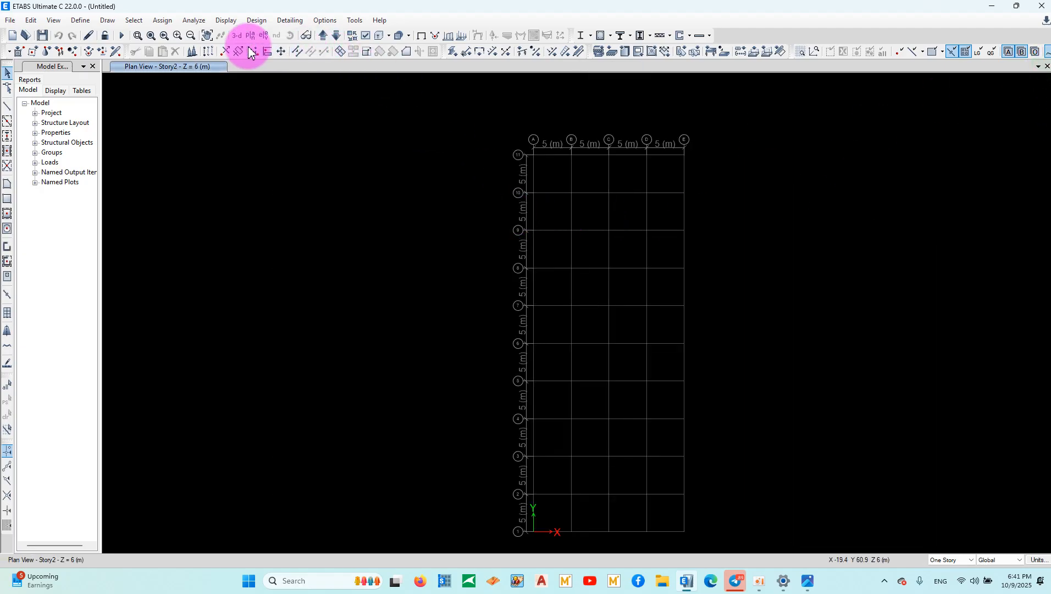
pyautogui.click(204, 36)
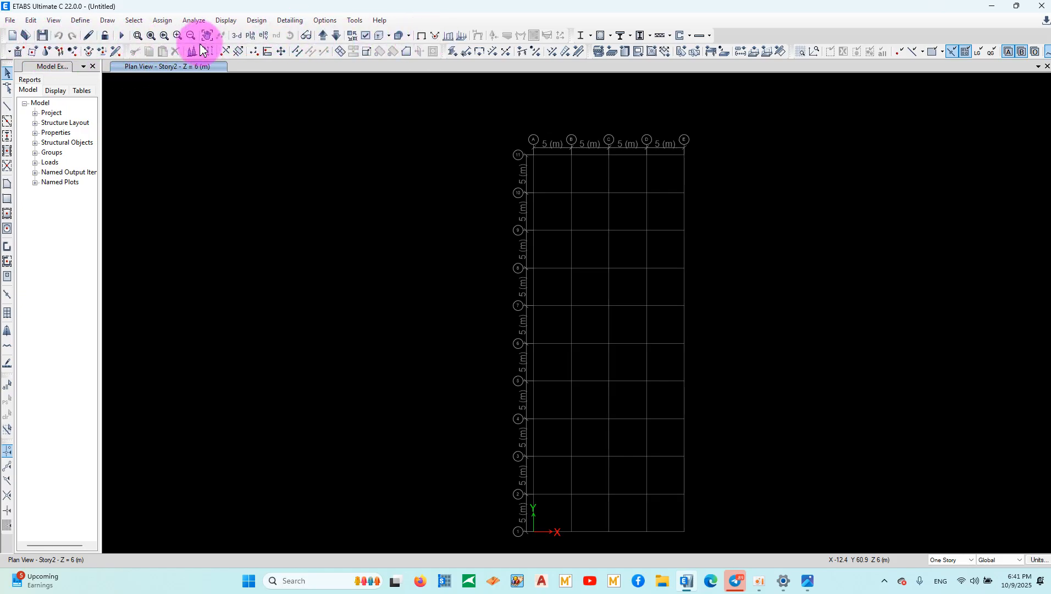
# Review the available toolbars and the keyboard settings in the toolbar customization options, leaving them as they are.
pyautogui.click(327, 21)
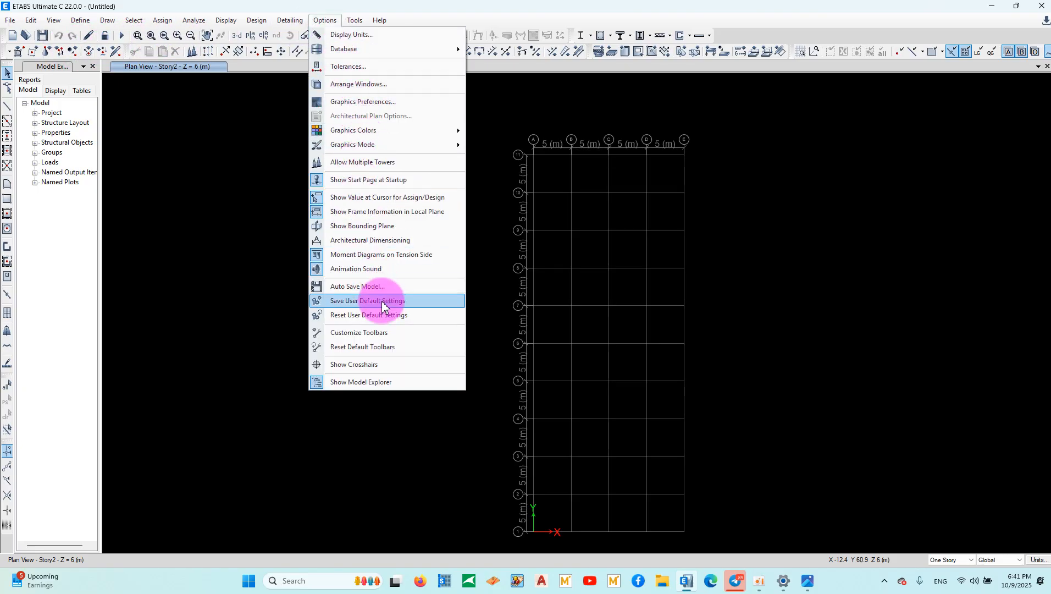
pyautogui.click(376, 332)
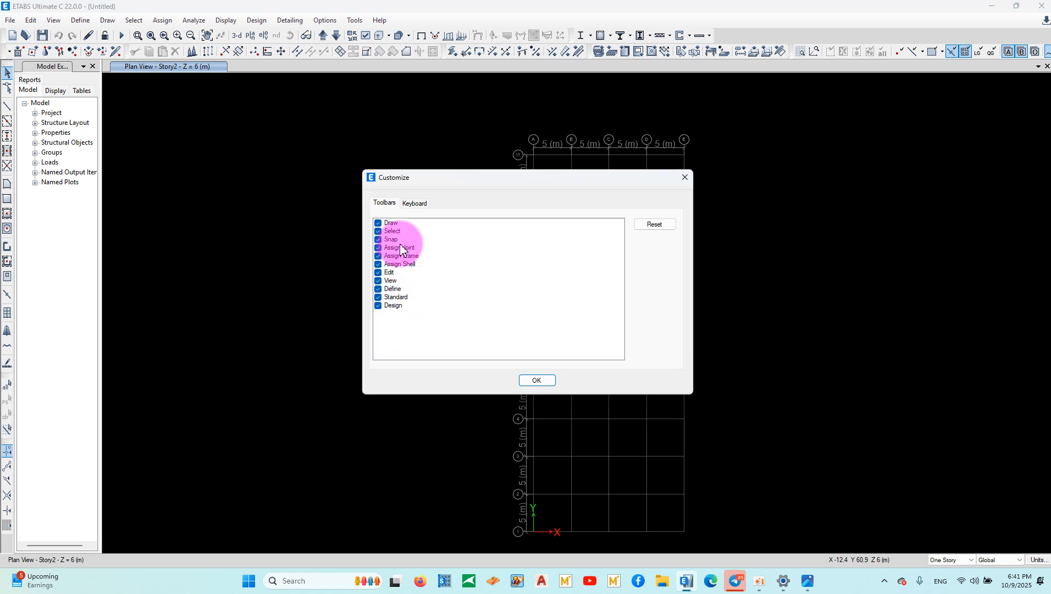
pyautogui.click(414, 203)
pyautogui.click(384, 203)
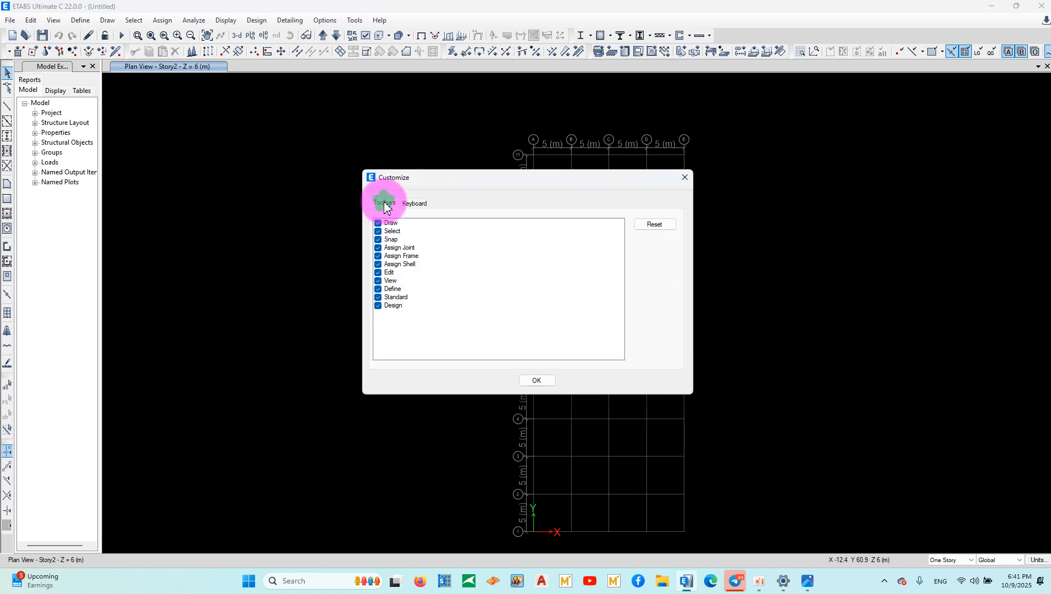
pyautogui.click(690, 179)
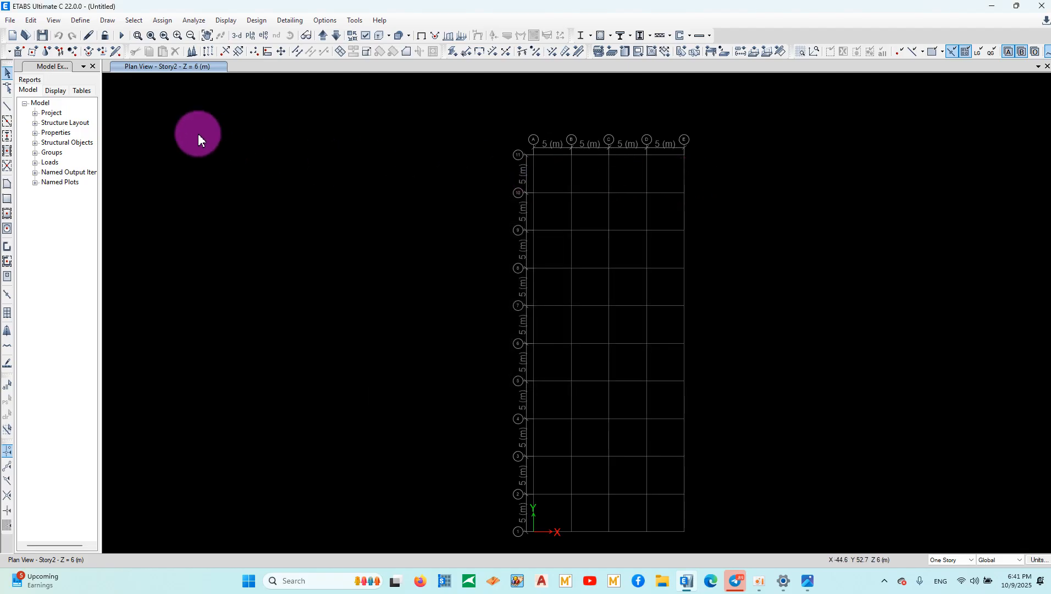
# Rearrange two toolbars from the second row onto the first row, and switch the window to the 3-D view.
pyautogui.click(207, 39)
pyautogui.moveTo(396, 193); pyautogui.dragTo(256, 165)
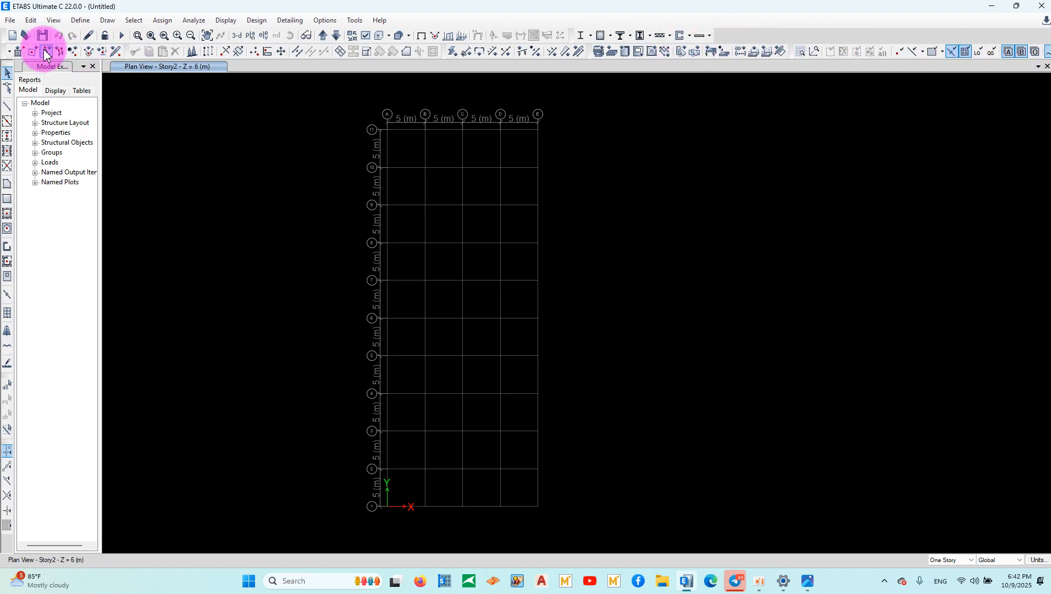
pyautogui.moveTo(4, 49); pyautogui.dragTo(722, 40)
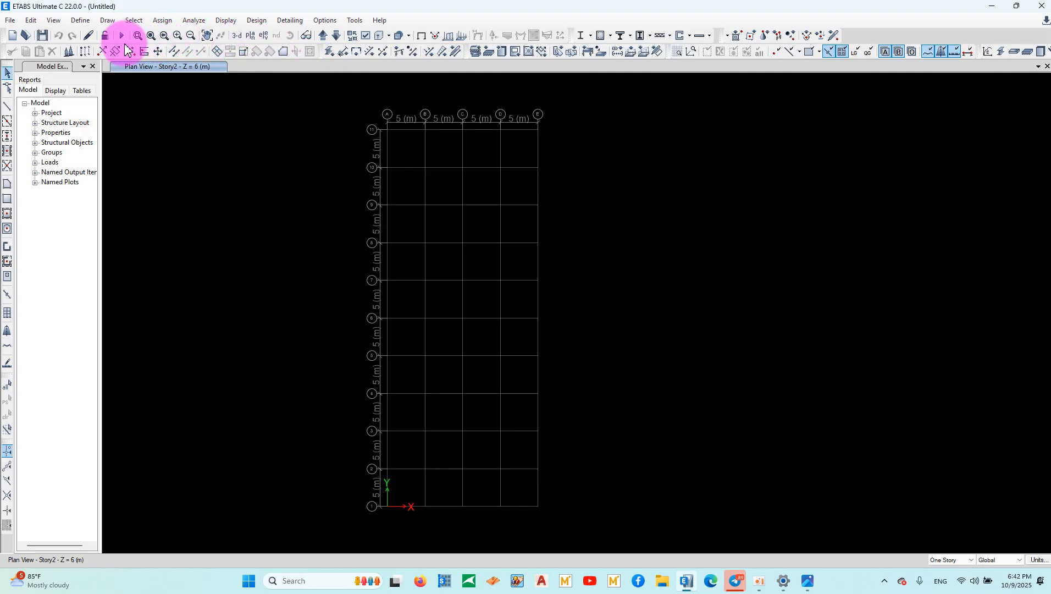
pyautogui.click(216, 126)
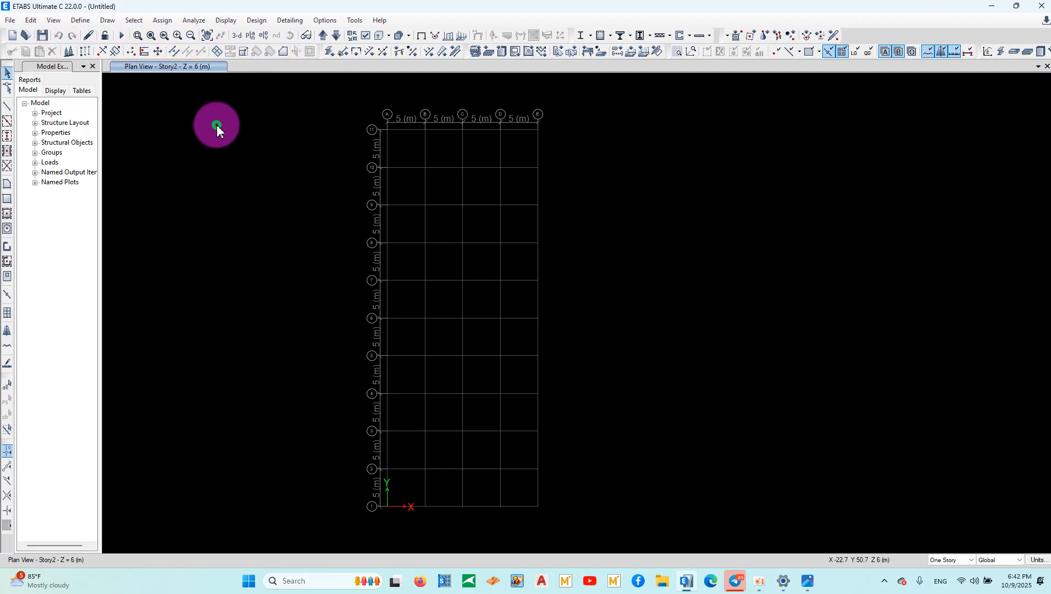
pyautogui.click(237, 35)
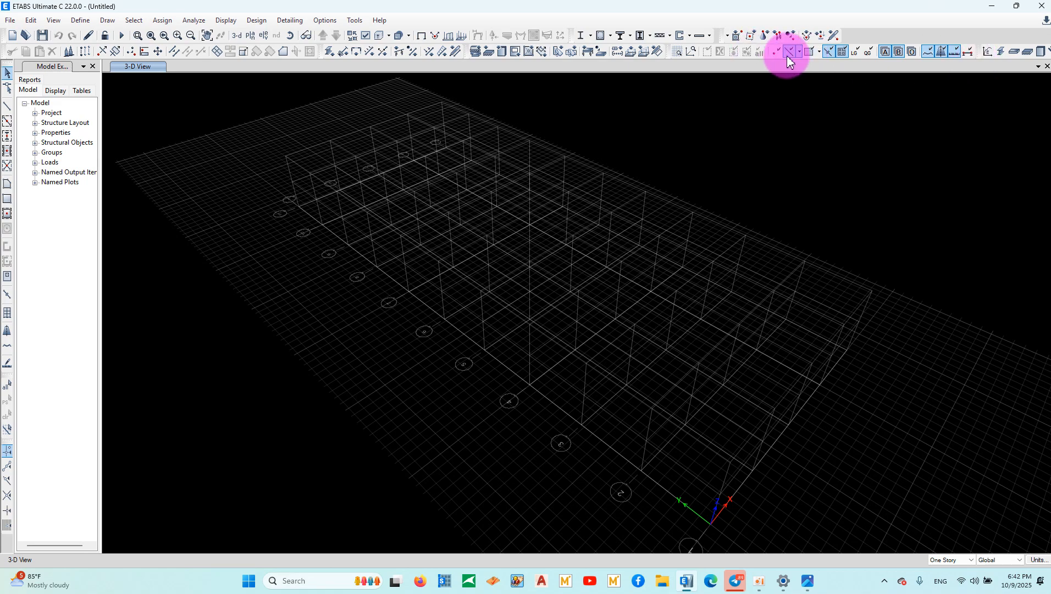
pyautogui.moveTo(668, 50); pyautogui.dragTo(836, 45)
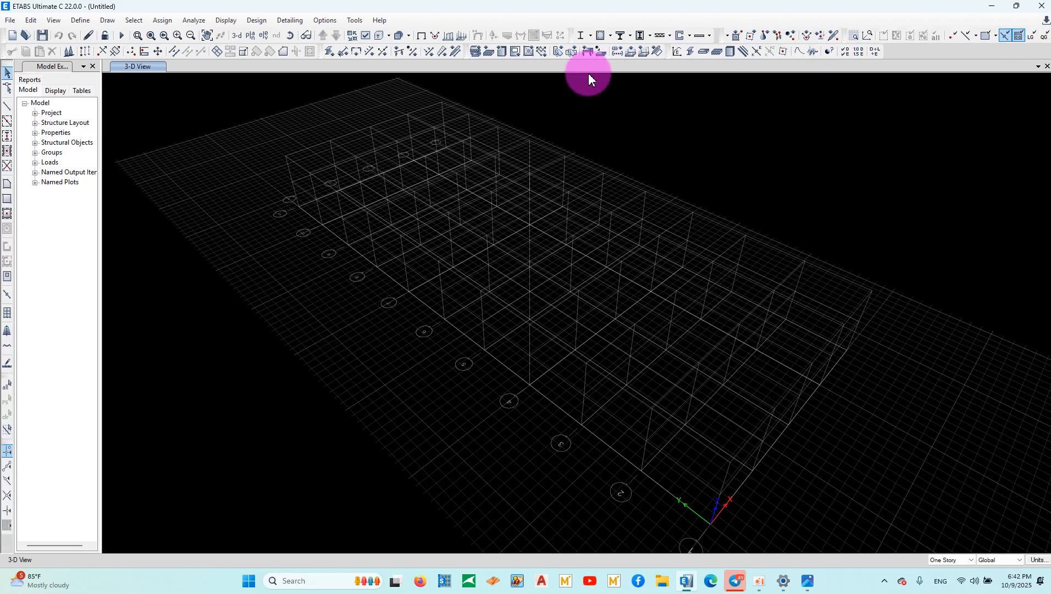
# Rotate the 3-D view to inspect the grid from the opposite end, and restore the default 3-D view.
pyautogui.click(289, 35)
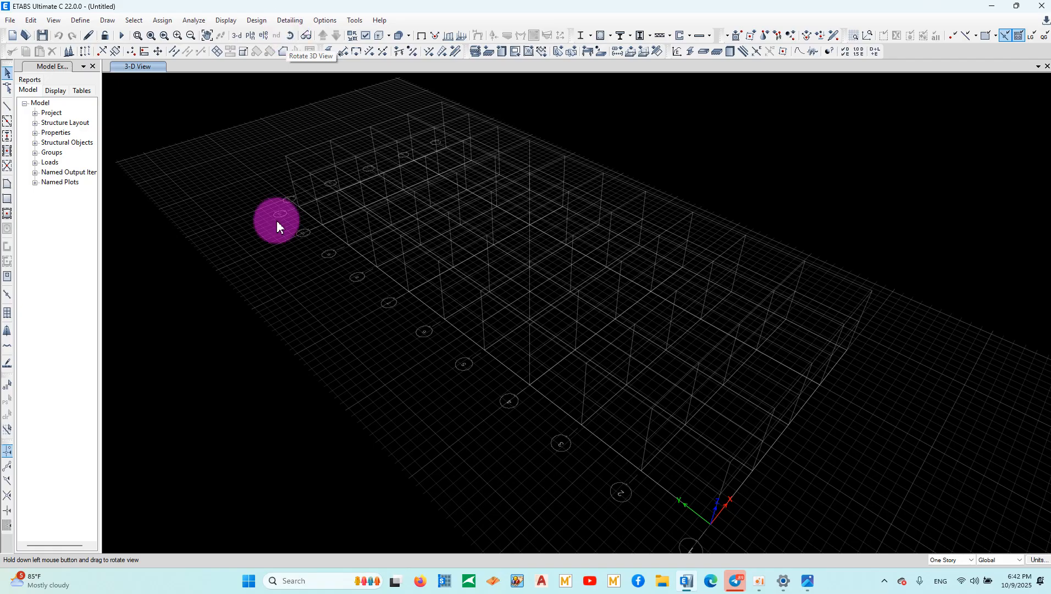
pyautogui.moveTo(277, 223); pyautogui.dragTo(526, 243)
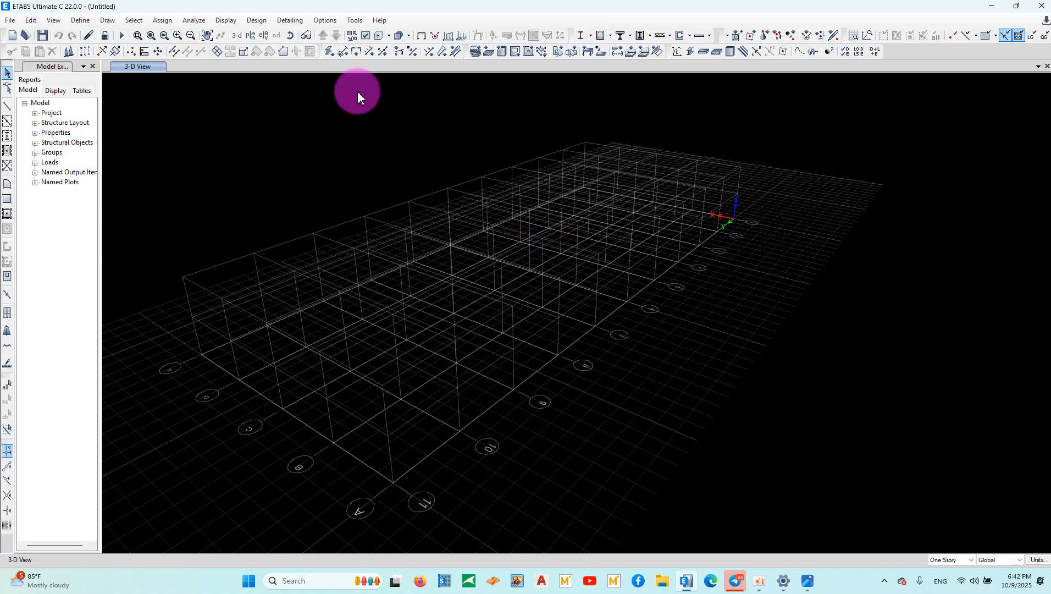
pyautogui.click(237, 35)
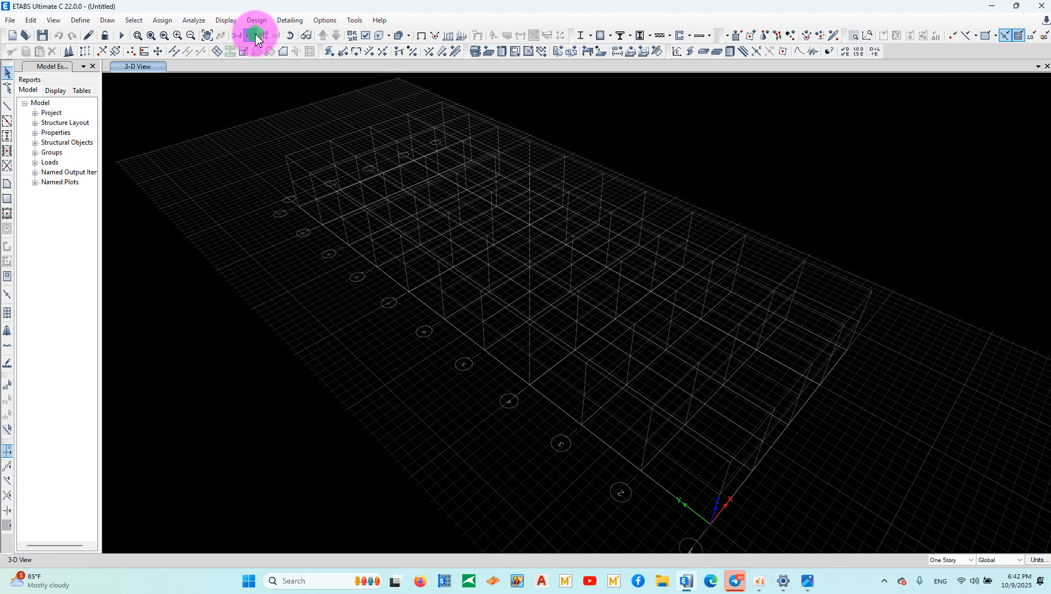
# Check the levels offered for plan views and display the elevation view along grid line A.
pyautogui.click(250, 36)
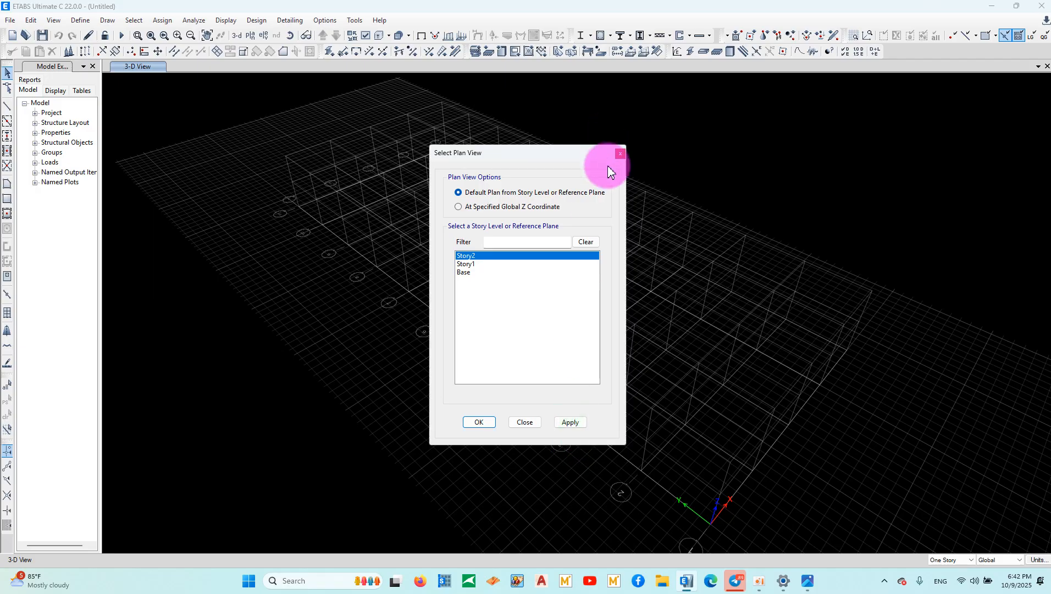
pyautogui.click(621, 153)
pyautogui.click(264, 36)
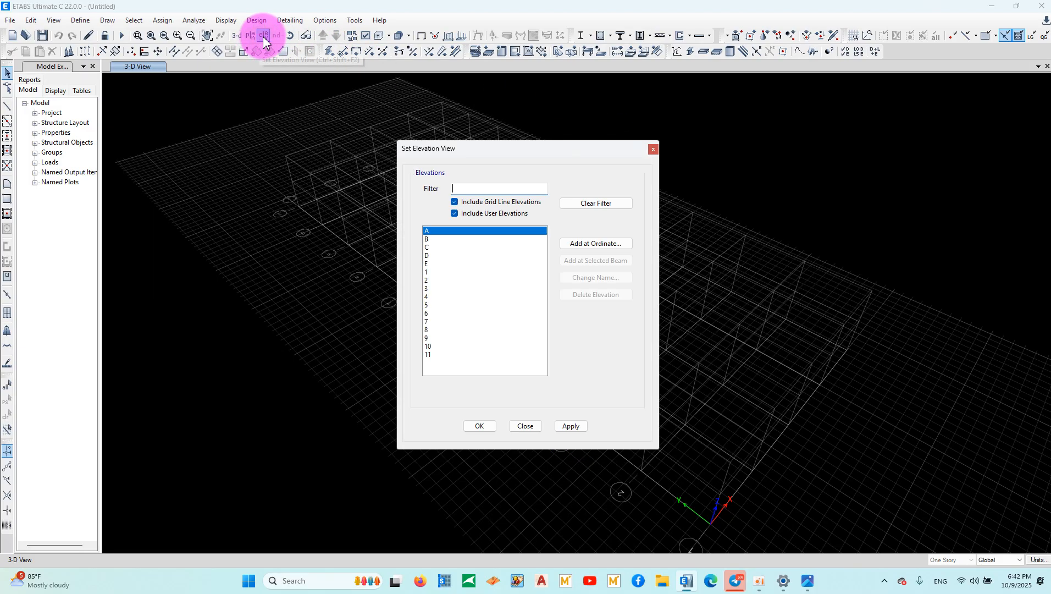
pyautogui.click(574, 435)
pyautogui.click(526, 426)
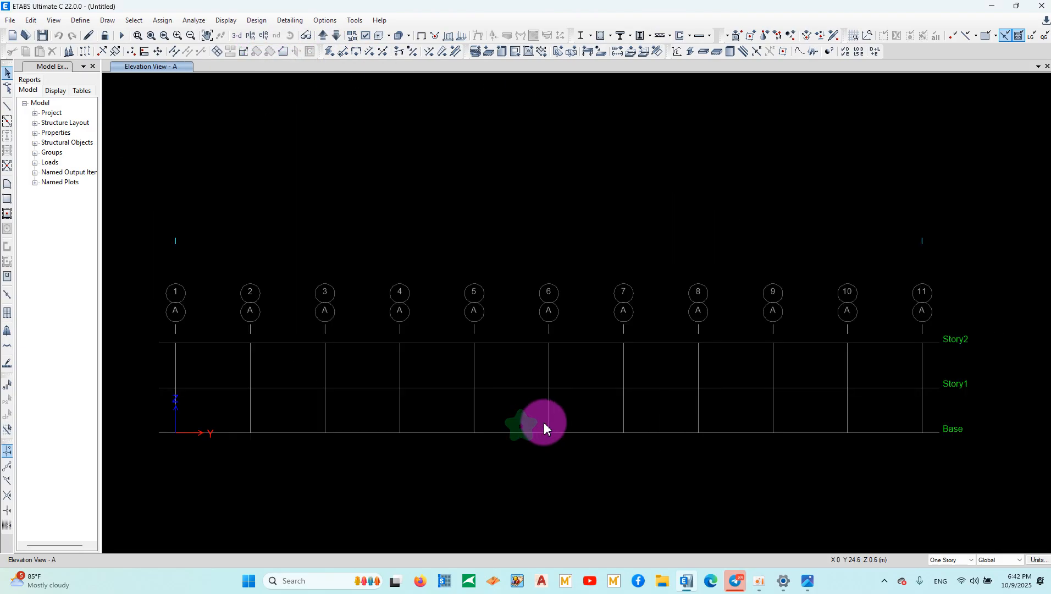
# Display the elevation view along grid line 3 to examine the transverse frame grid.
pyautogui.click(264, 36)
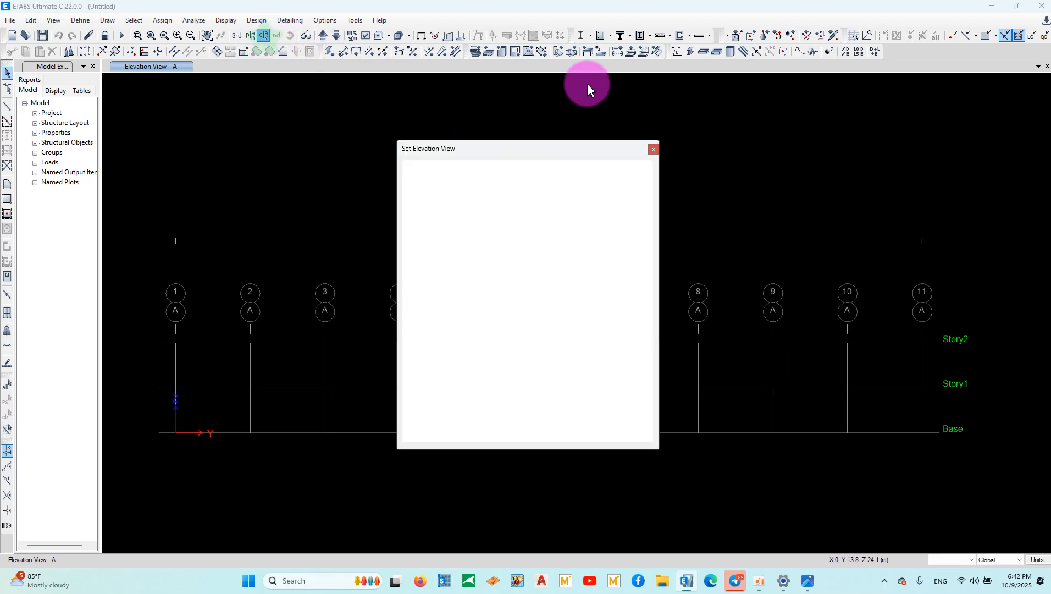
pyautogui.click(427, 289)
pyautogui.click(572, 426)
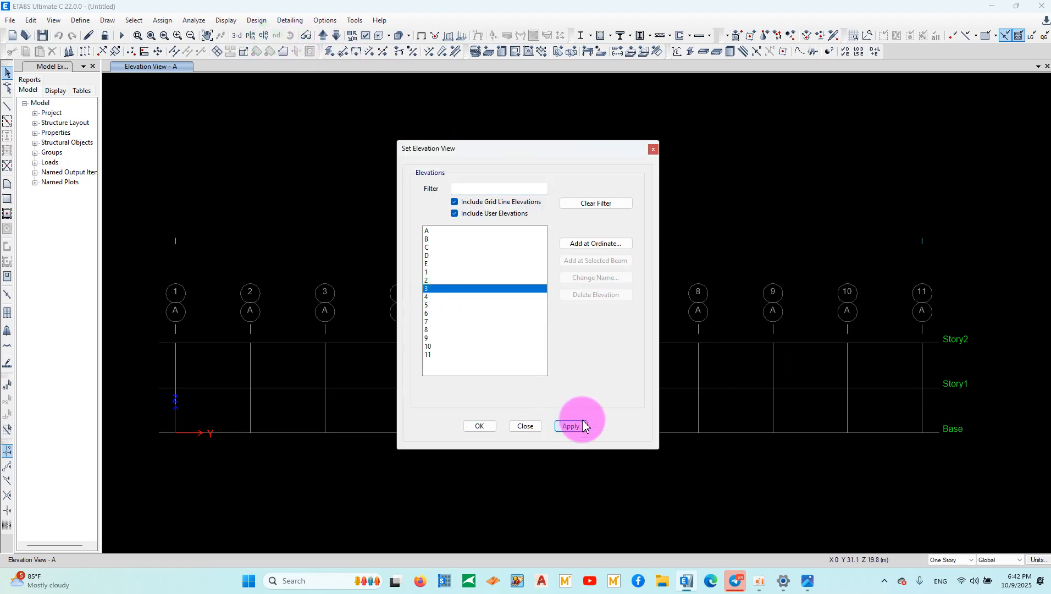
pyautogui.click(528, 426)
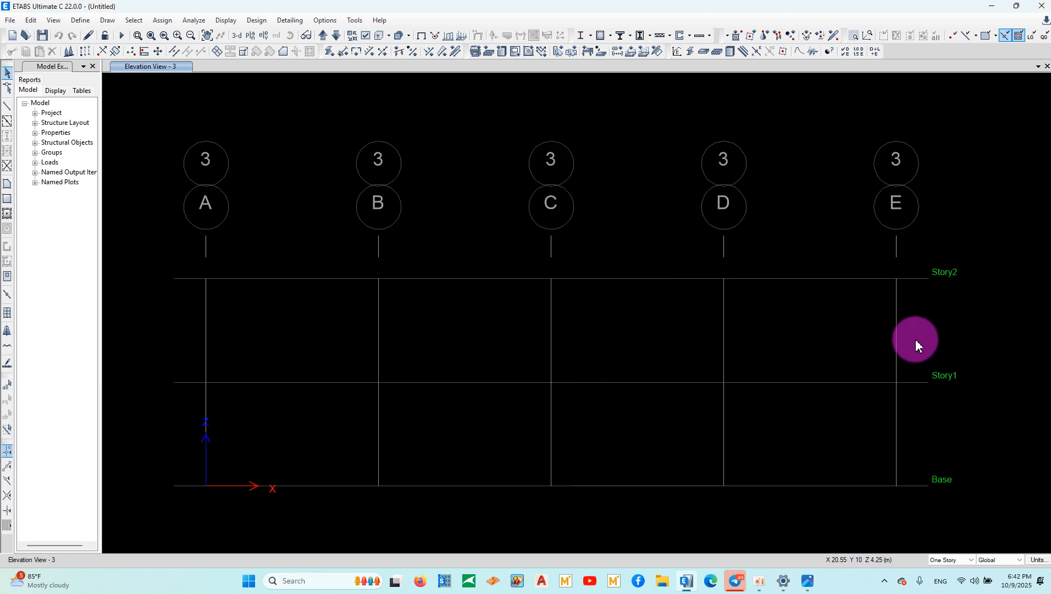
# Open the story data for editing and rename Story1 as 1F and Story2 as Top Roof.
pyautogui.rightClick(116, 109)
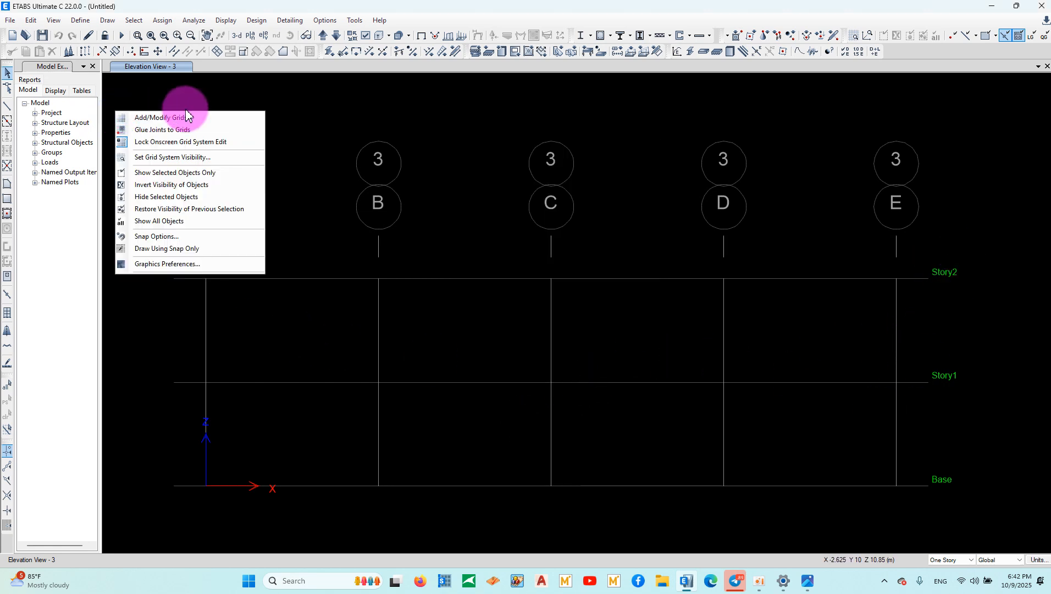
pyautogui.rightClick(321, 104)
pyautogui.click(350, 109)
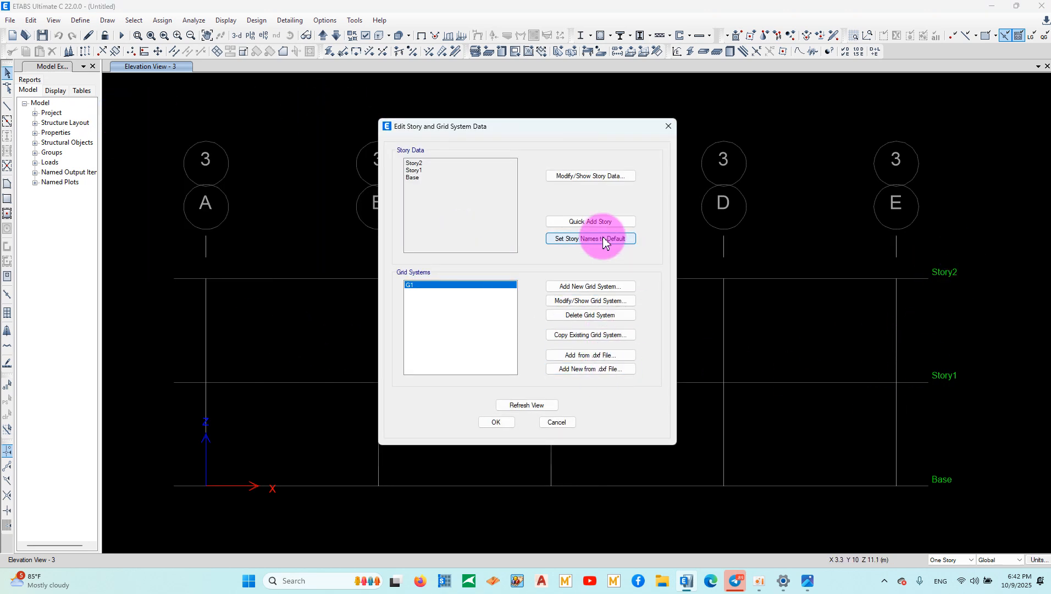
pyautogui.click(576, 176)
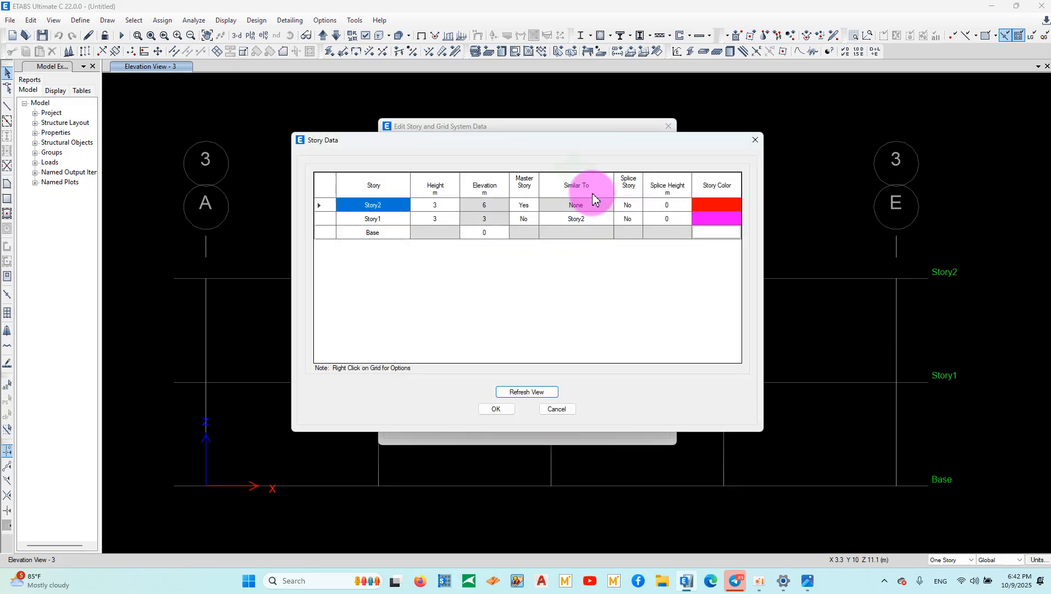
pyautogui.doubleClick(366, 216)
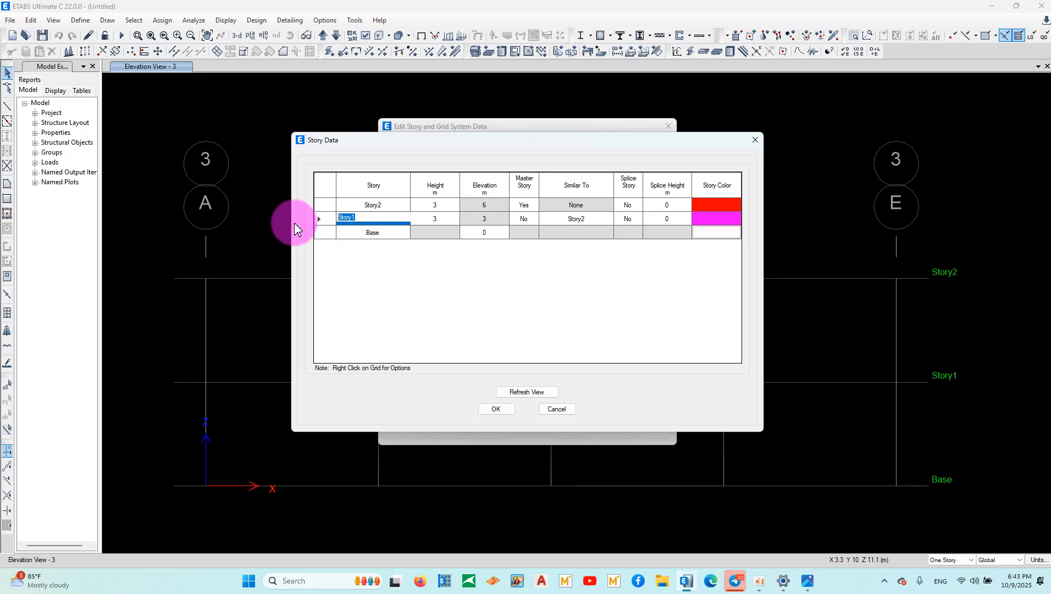
pyautogui.write('!F')
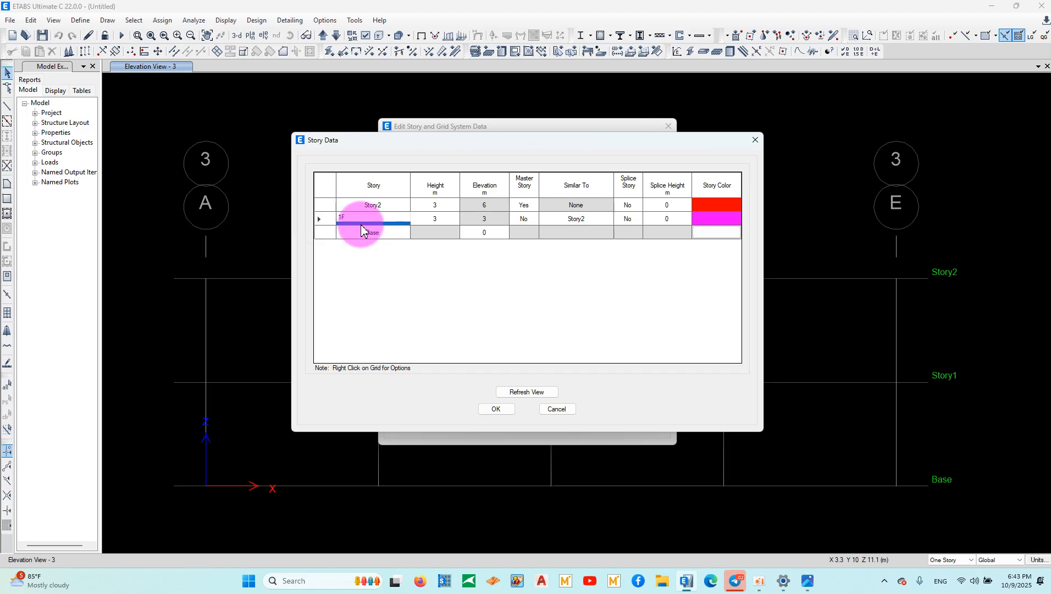
pyautogui.doubleClick(388, 207)
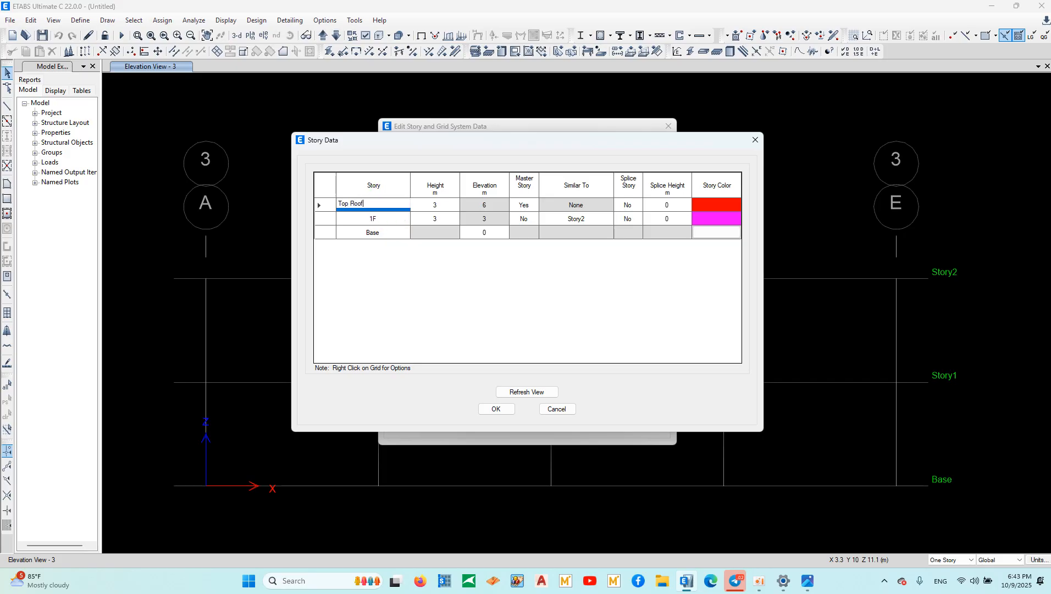
# Set the Top Roof story color to green and apply the story data to the model.
pyautogui.click(725, 205)
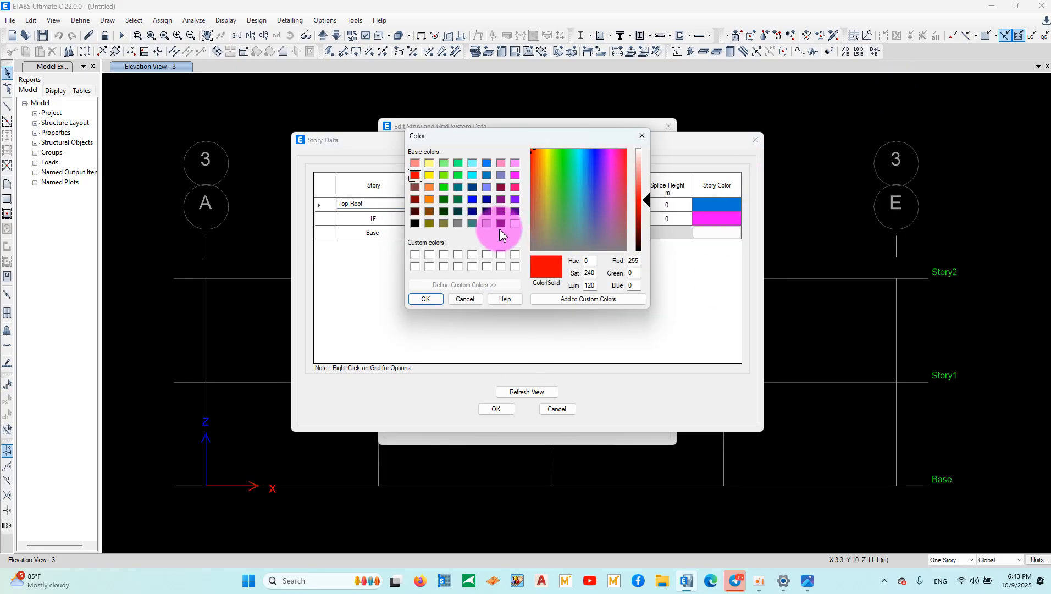
pyautogui.click(444, 187)
pyautogui.click(426, 299)
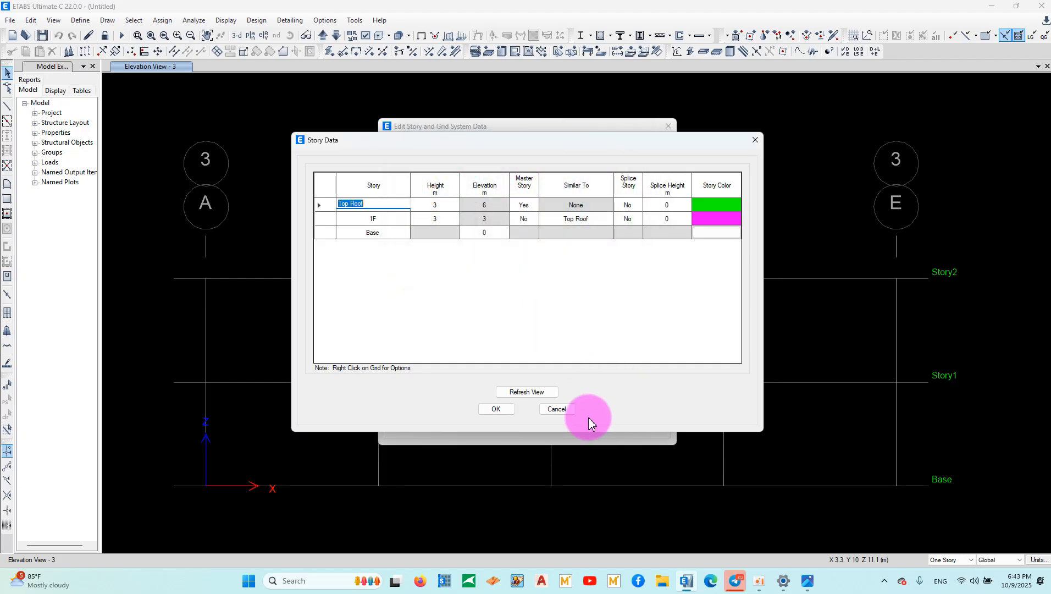
pyautogui.click(525, 392)
pyautogui.click(498, 410)
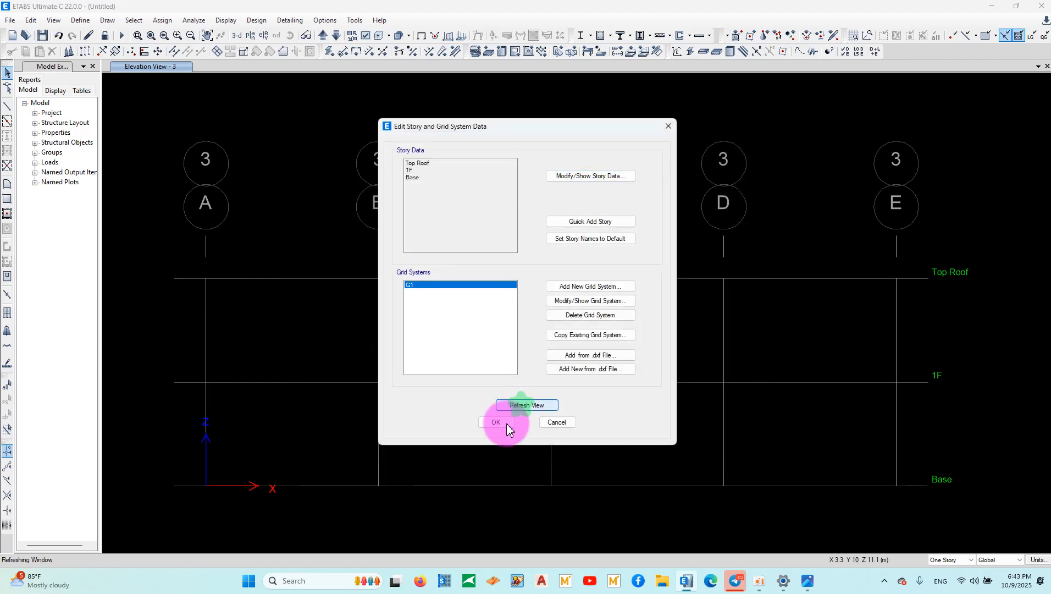
pyautogui.click(507, 423)
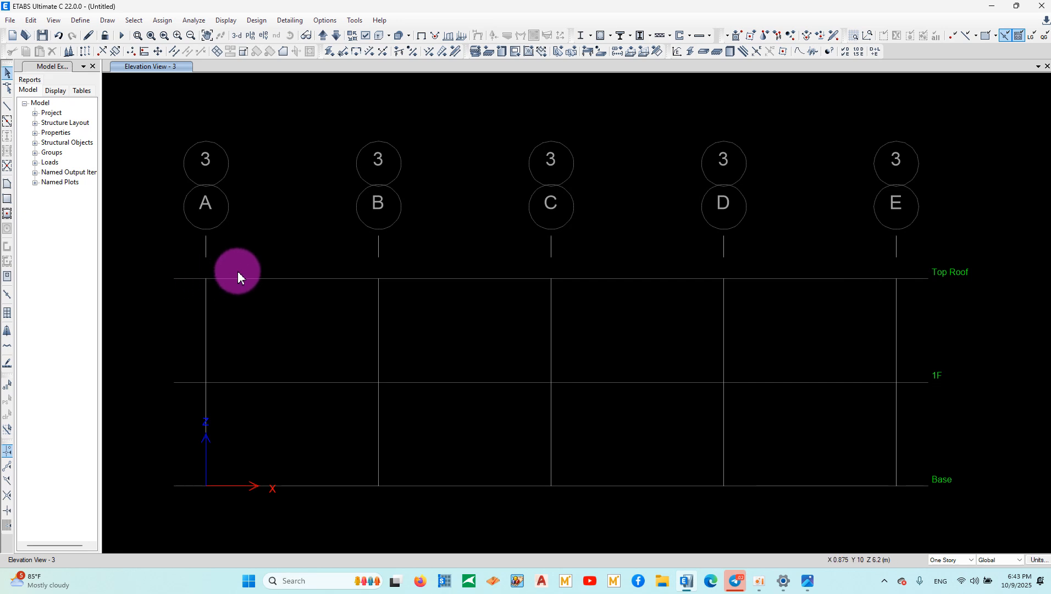
# Add one 3 m high story above Top Roof, replicated from the existing Top Roof story.
pyautogui.rightClick(487, 131)
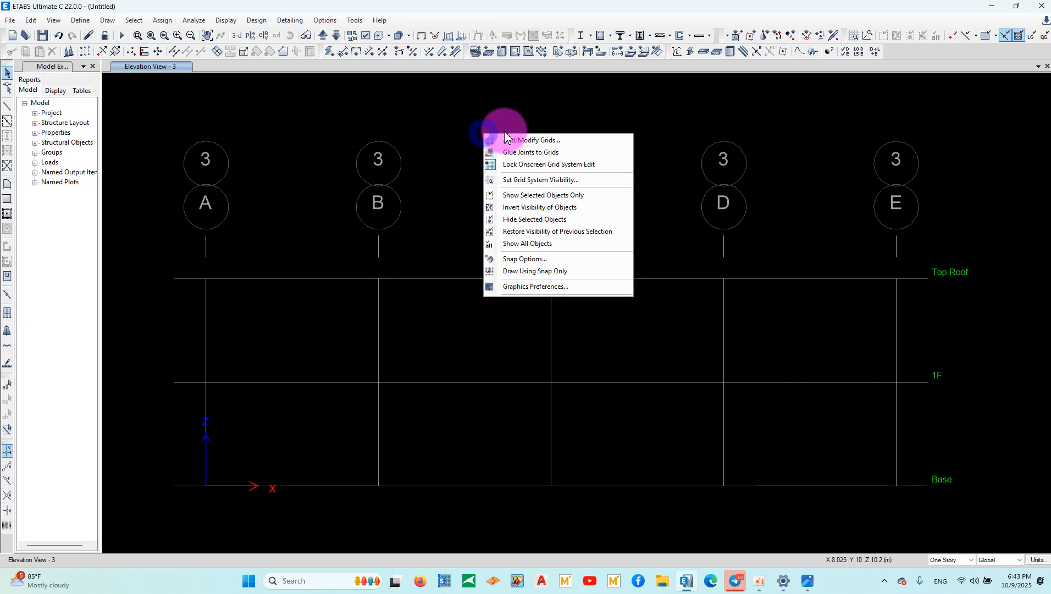
pyautogui.rightClick(471, 114)
pyautogui.click(520, 117)
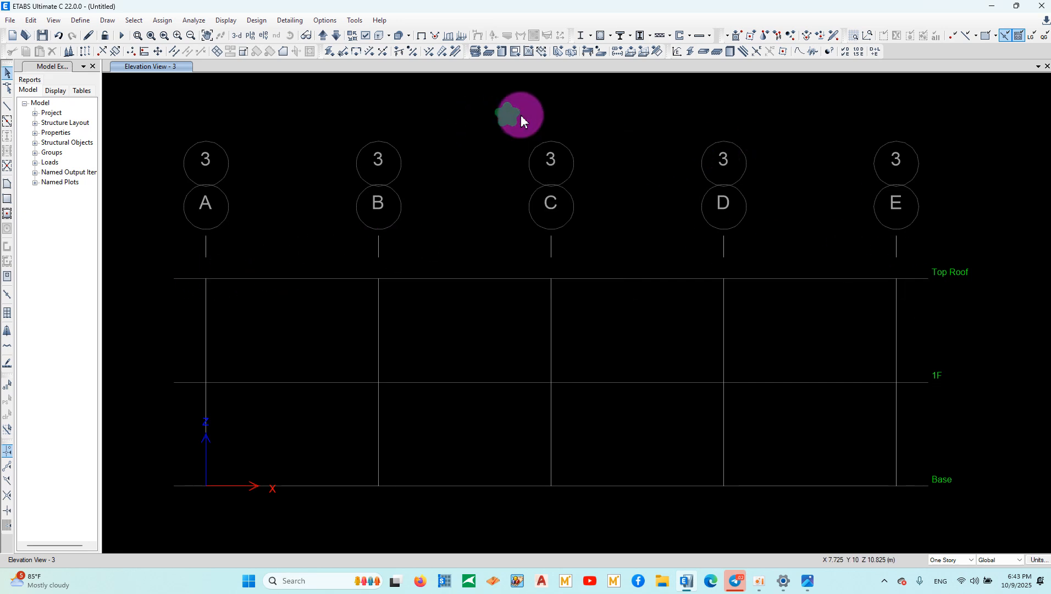
pyautogui.click(575, 176)
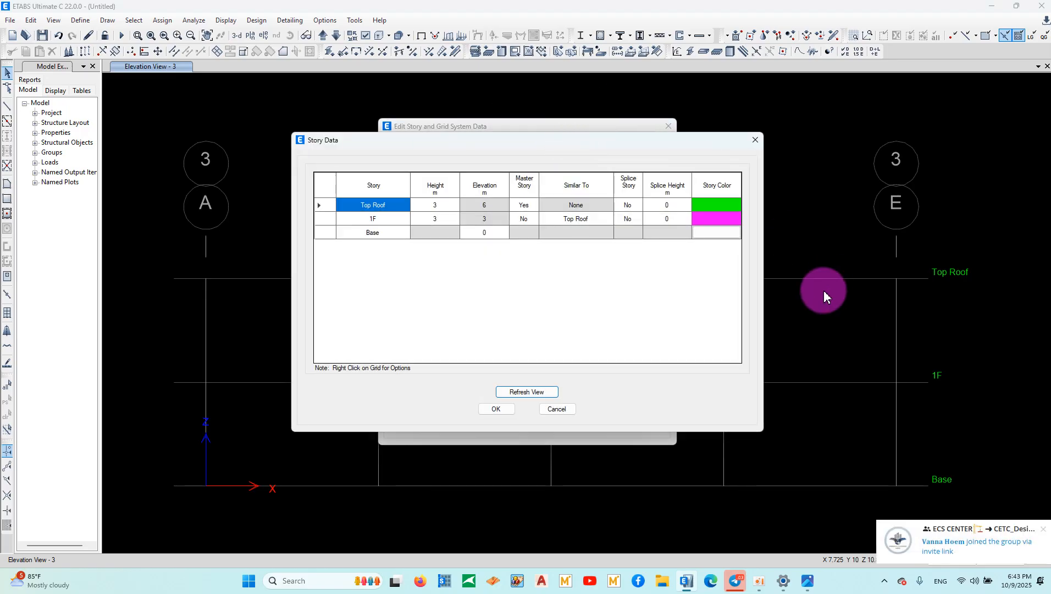
pyautogui.rightClick(321, 204)
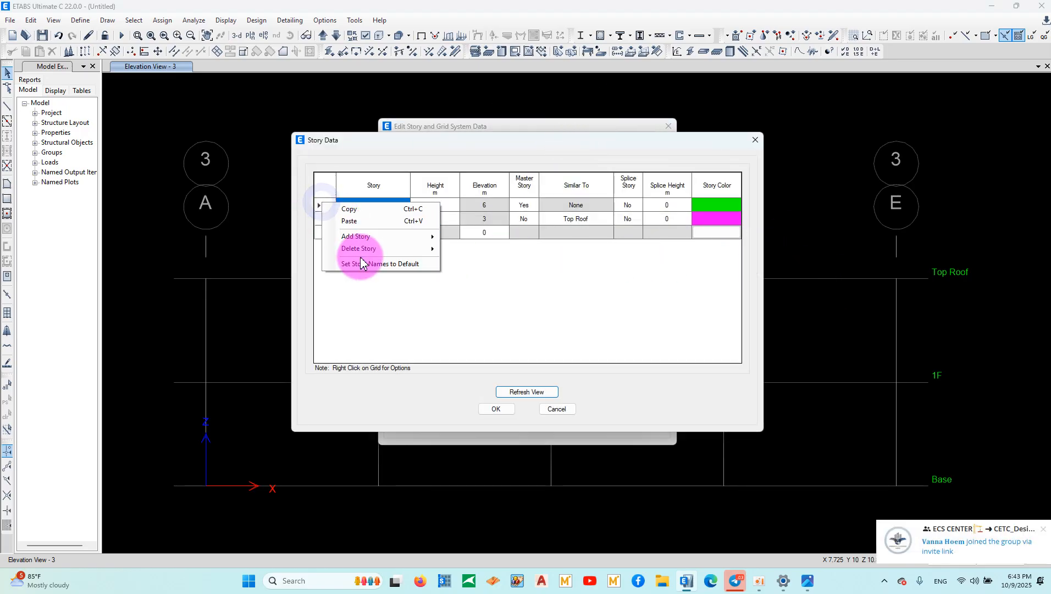
pyautogui.moveTo(418, 236)
pyautogui.click(490, 239)
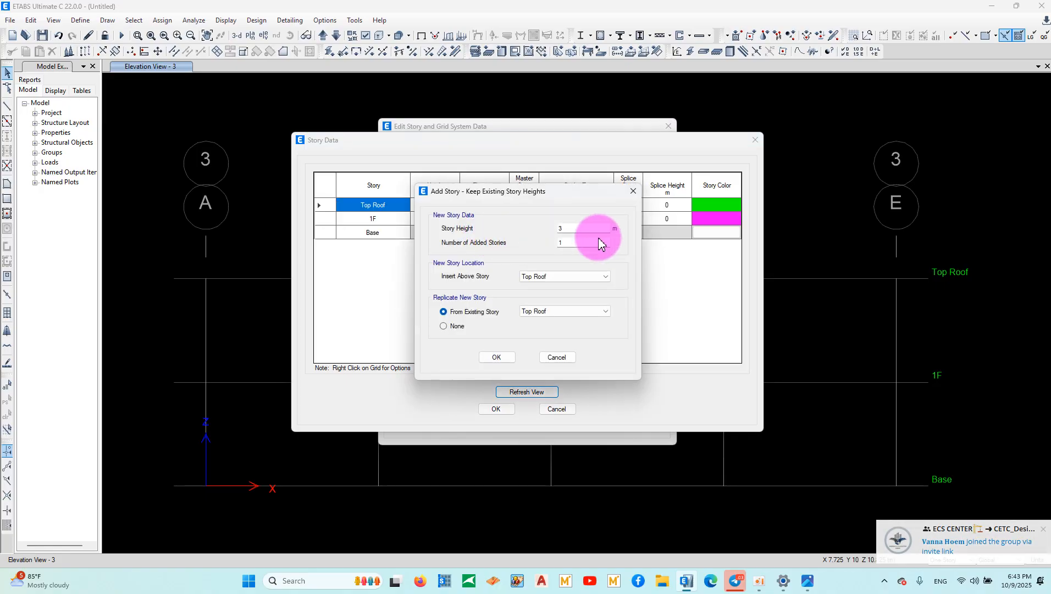
pyautogui.click(508, 363)
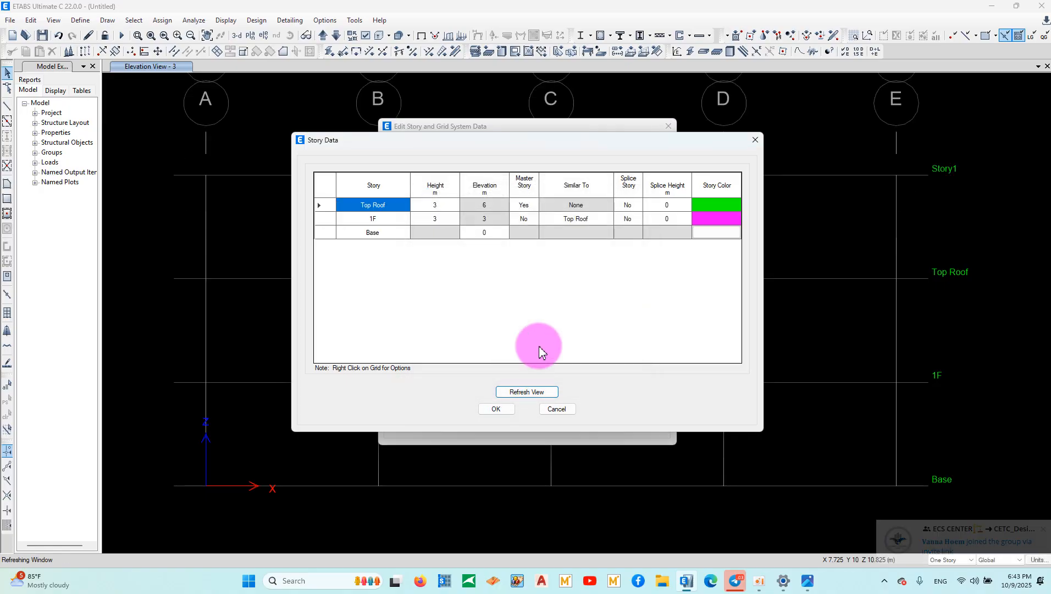
# Set the new uppermost story's color to orange, name it 2.5, and apply the story data to the model.
pyautogui.click(715, 205)
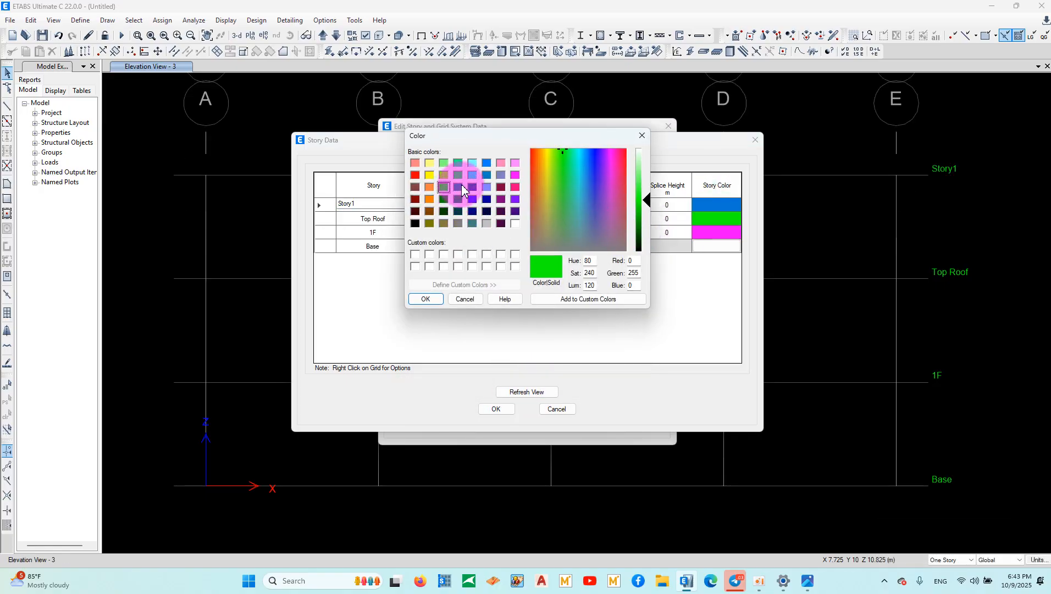
pyautogui.click(430, 199)
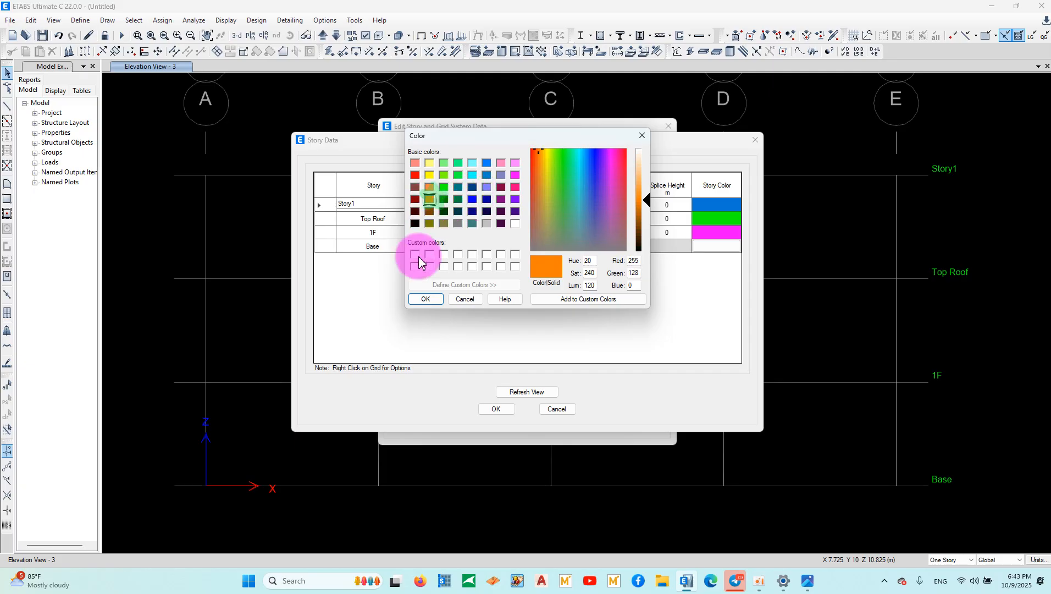
pyautogui.click(423, 298)
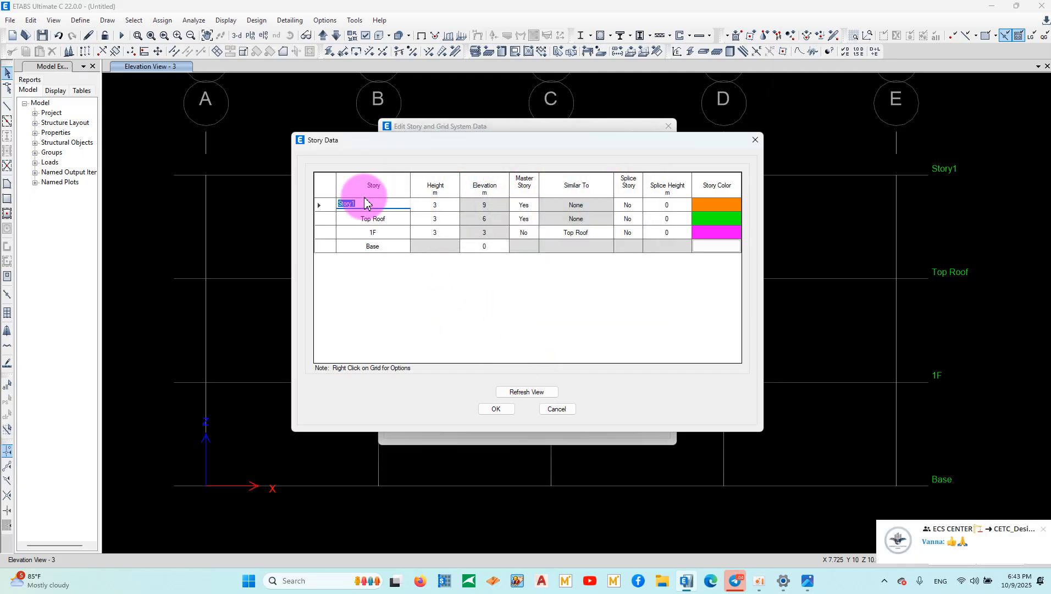
pyautogui.write('2')
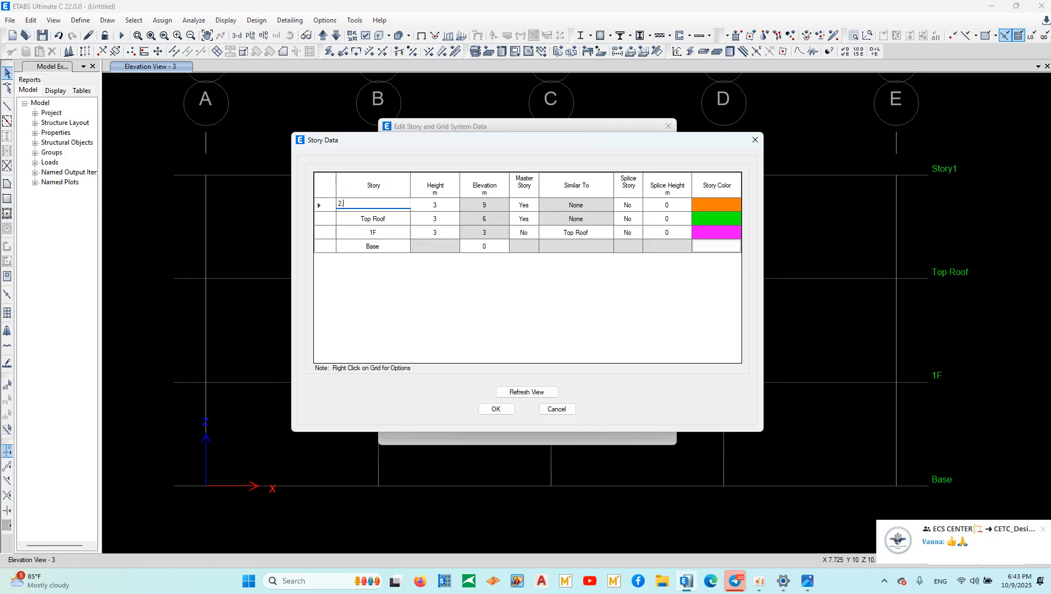
pyautogui.write('.5')
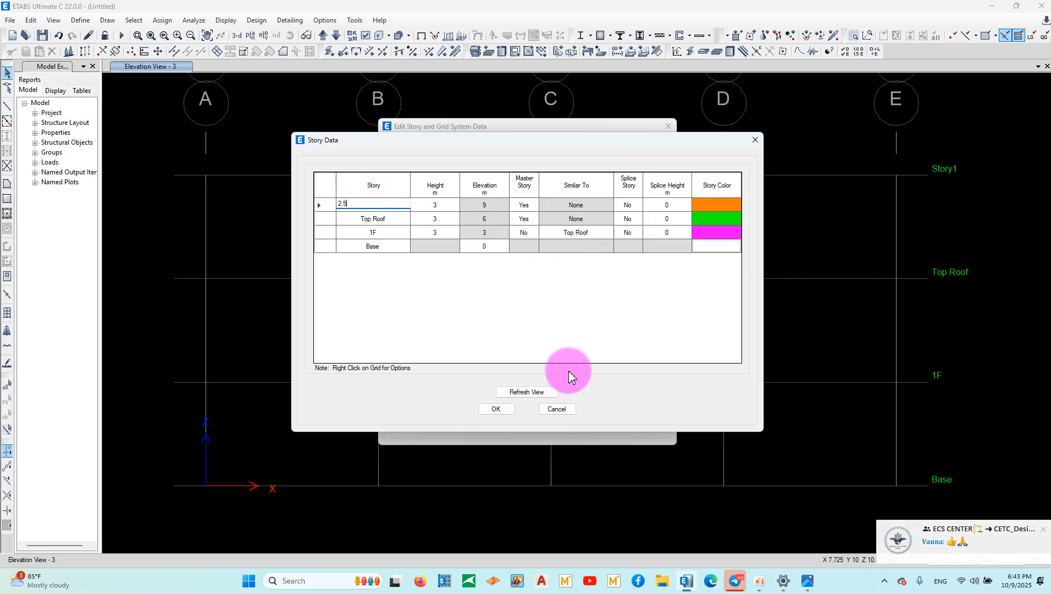
pyautogui.click(527, 391)
pyautogui.click(496, 409)
pyautogui.click(525, 406)
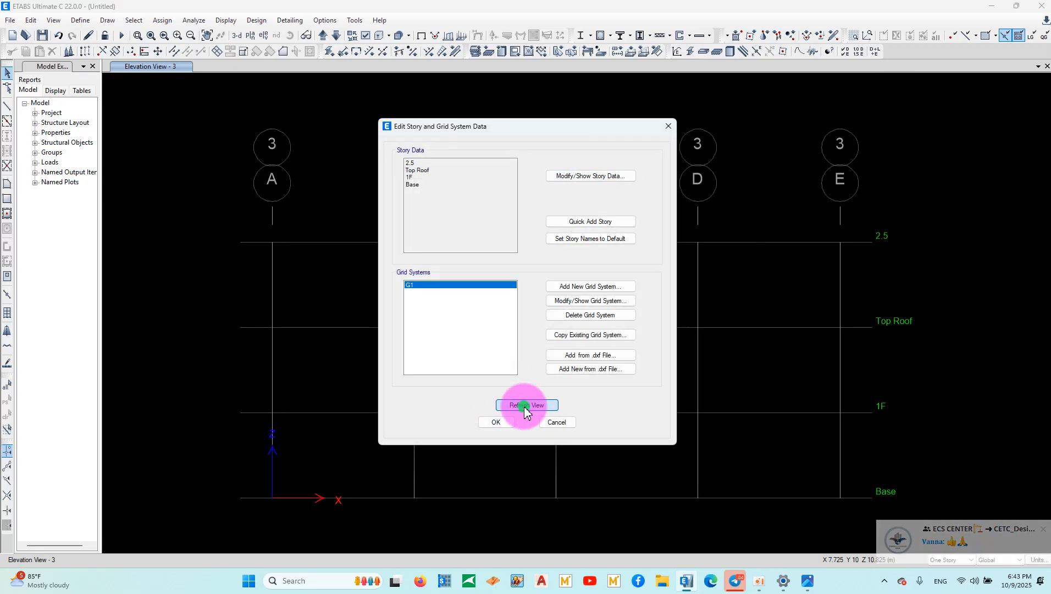
pyautogui.click(497, 421)
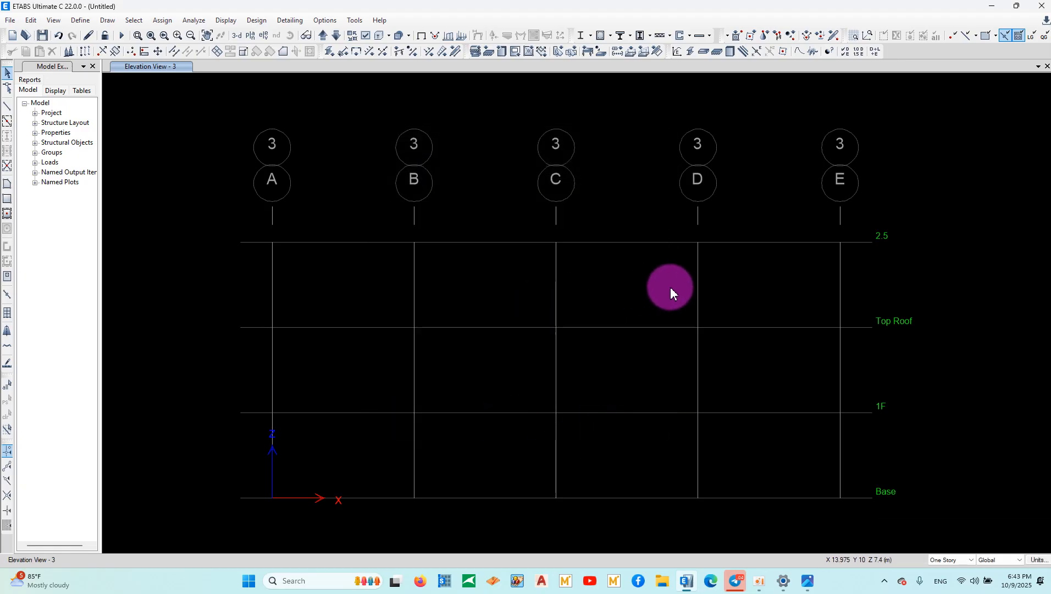
# Draw a gable frame on grid 3 with rafters from A and E at Top Roof to C at 2.5, and columns down to Base.
pyautogui.click(6, 107)
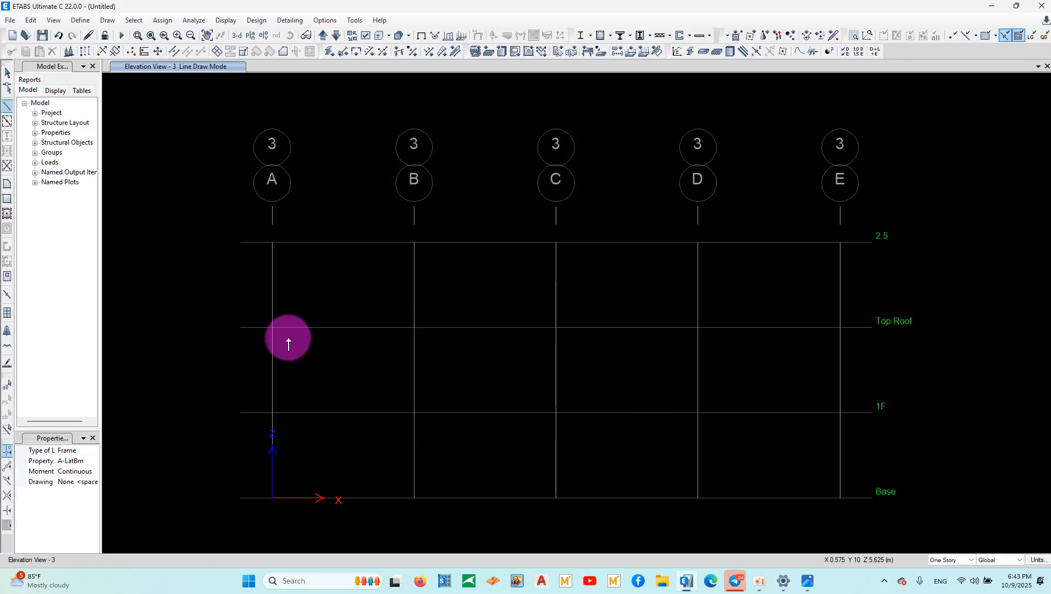
pyautogui.click(273, 328)
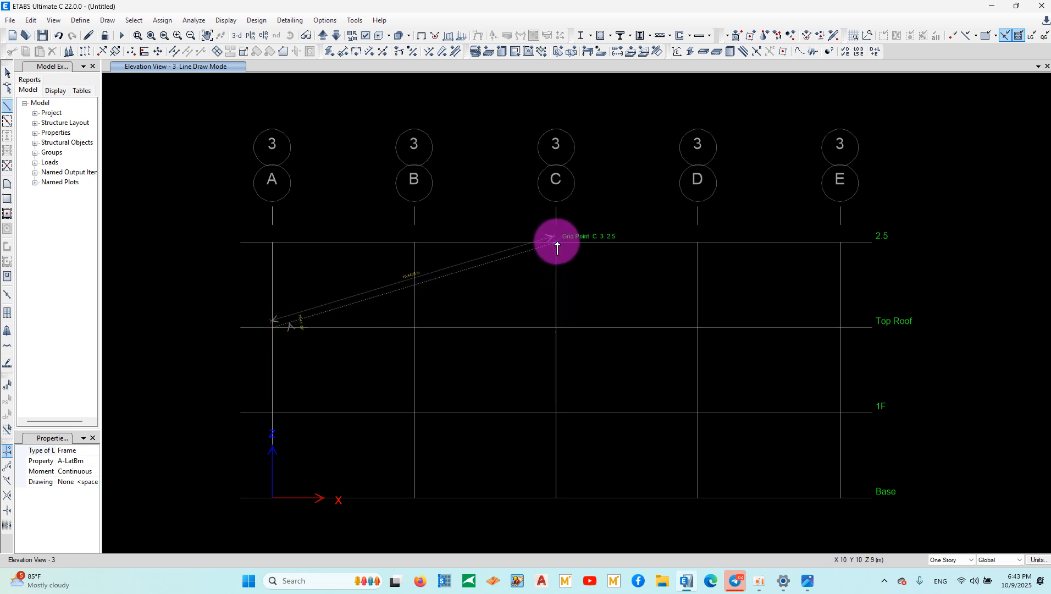
pyautogui.click(840, 327)
pyautogui.doubleClick(840, 499)
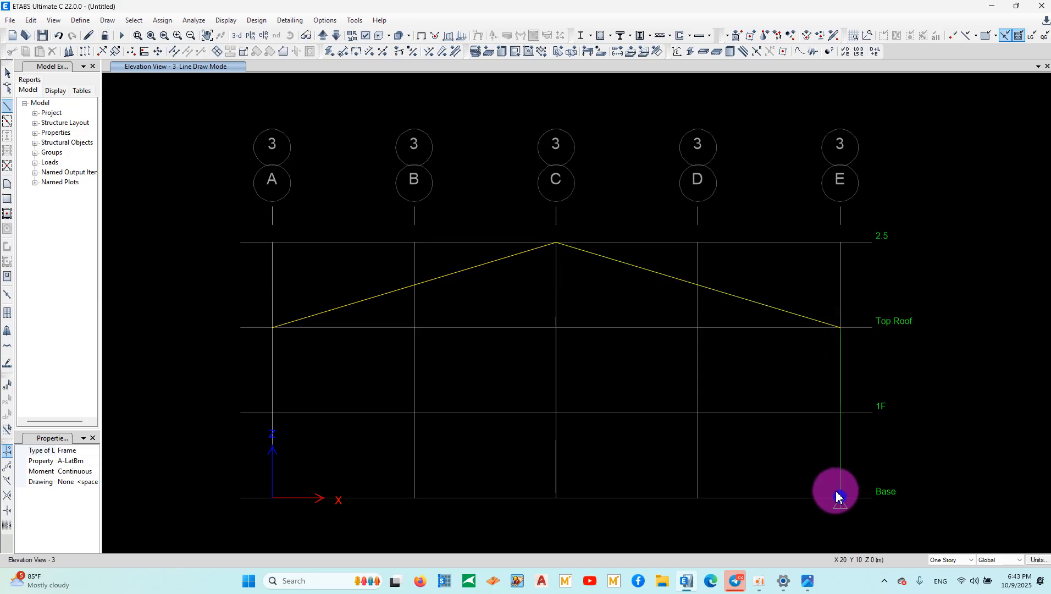
pyautogui.click(271, 328)
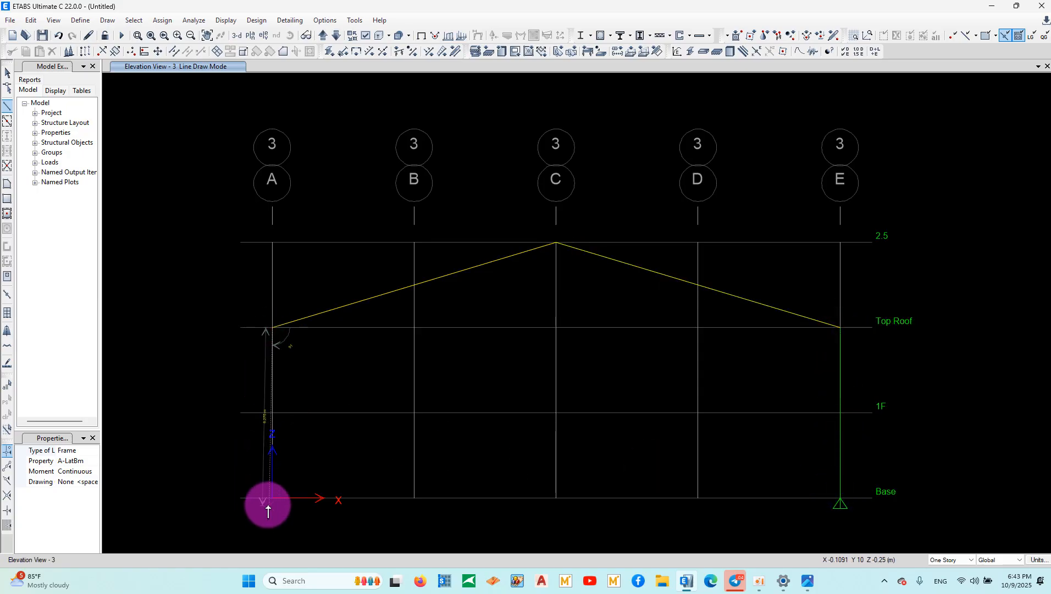
pyautogui.doubleClick(272, 500)
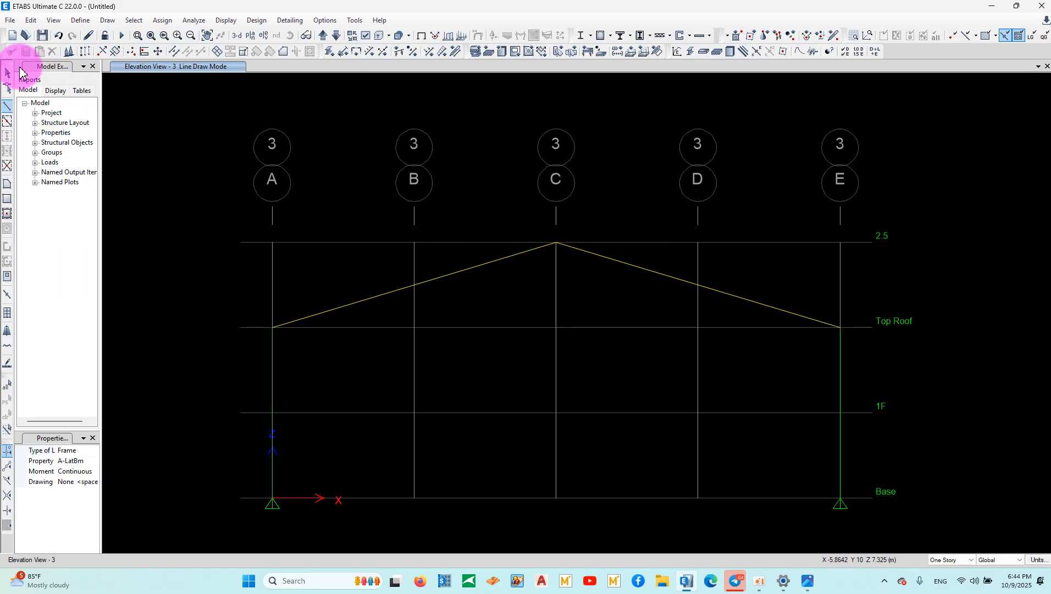
# Delete all rafters and columns of the gable frame in the grid 3 elevation.
pyautogui.click(8, 72)
pyautogui.moveTo(852, 439); pyautogui.dragTo(192, 231)
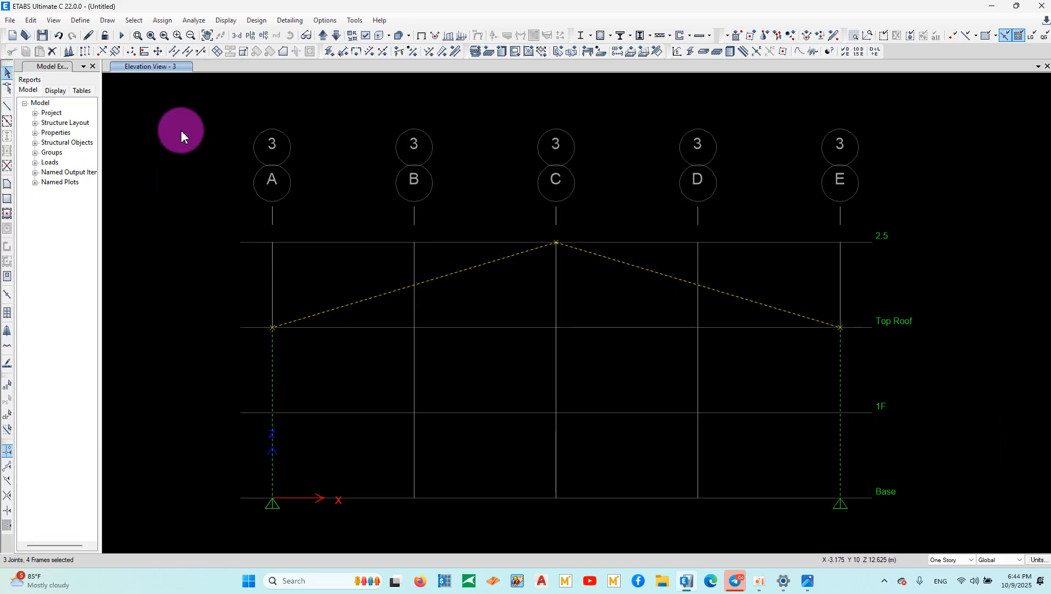
pyautogui.click(52, 51)
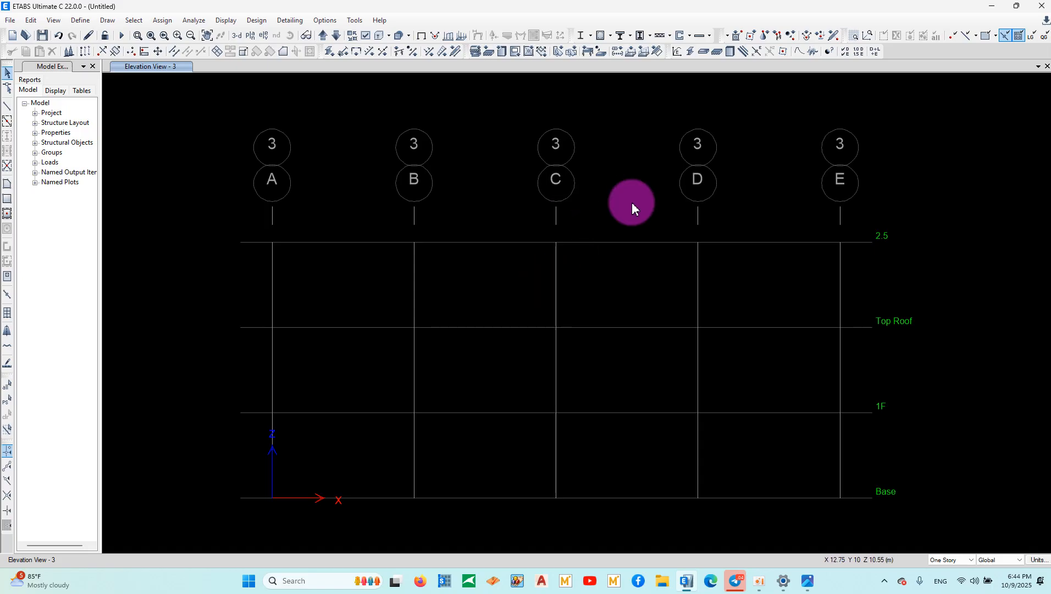
# Show the model in the default 3D view and examine the A416Gr270 tendon material's properties.
pyautogui.click(236, 35)
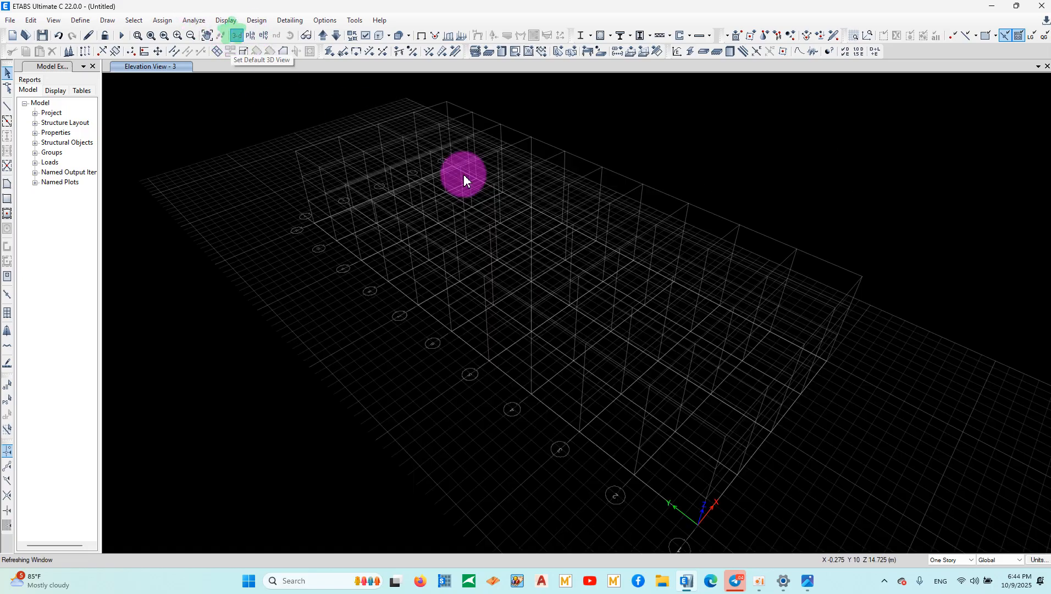
pyautogui.click(282, 52)
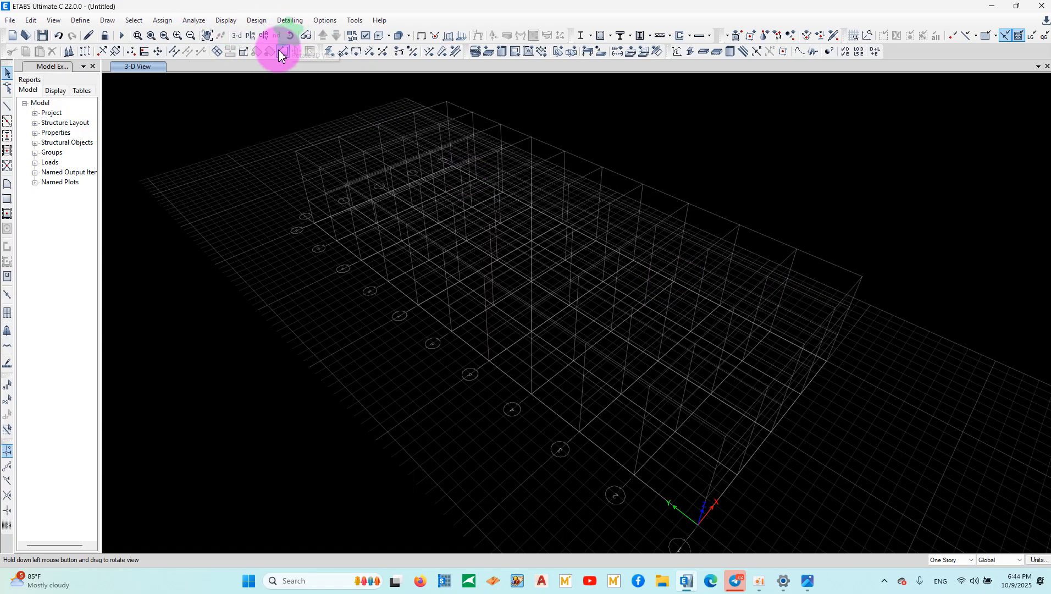
pyautogui.click(81, 19)
pyautogui.click(91, 32)
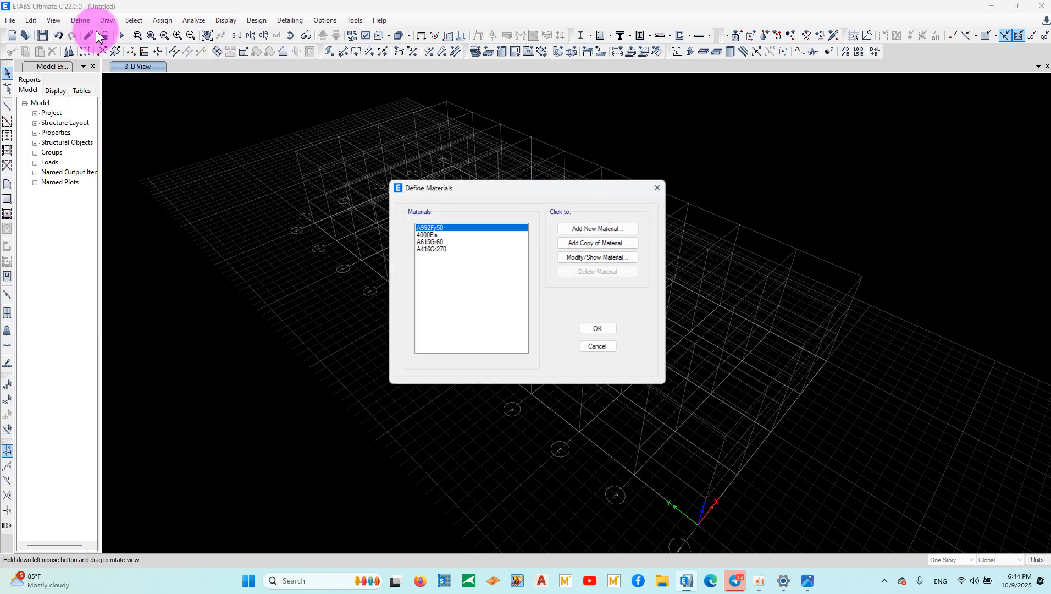
pyautogui.click(440, 250)
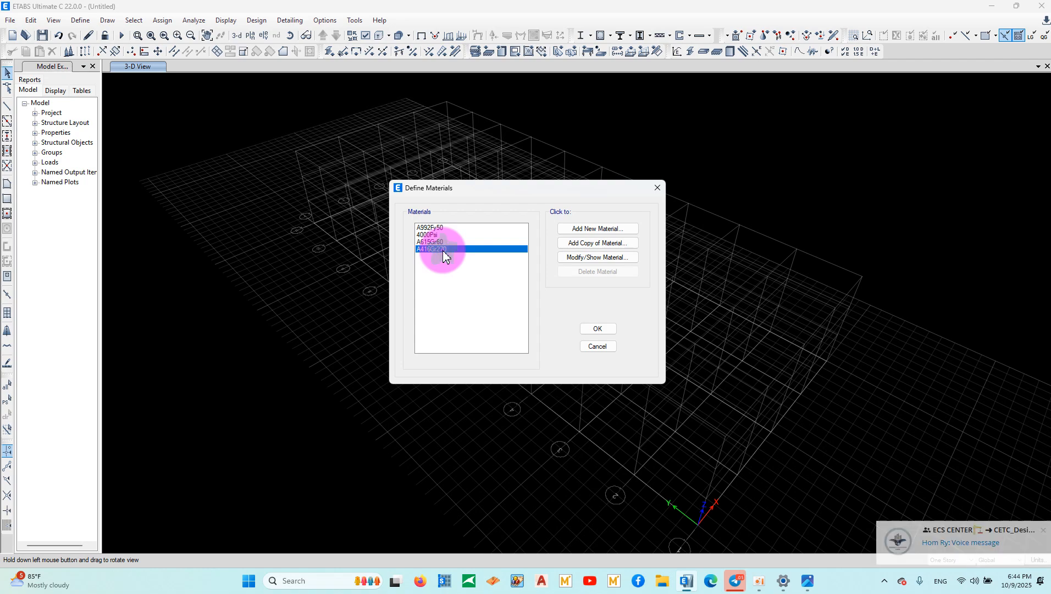
pyautogui.doubleClick(443, 251)
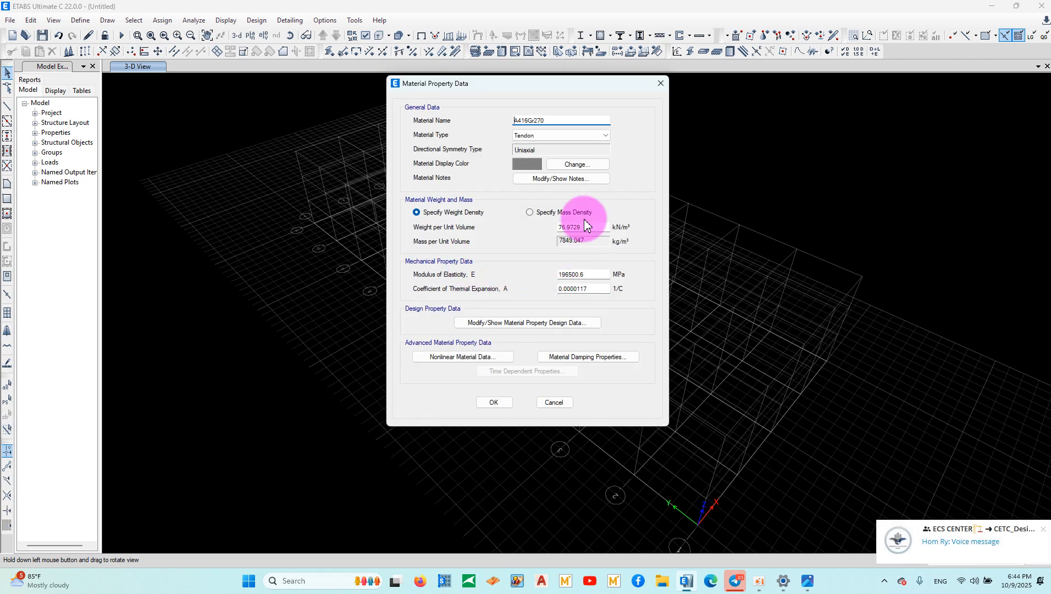
pyautogui.click(661, 87)
# Examine the A615Gr60 rebar material's properties and its design data.
pyautogui.click(445, 250)
pyautogui.doubleClick(440, 241)
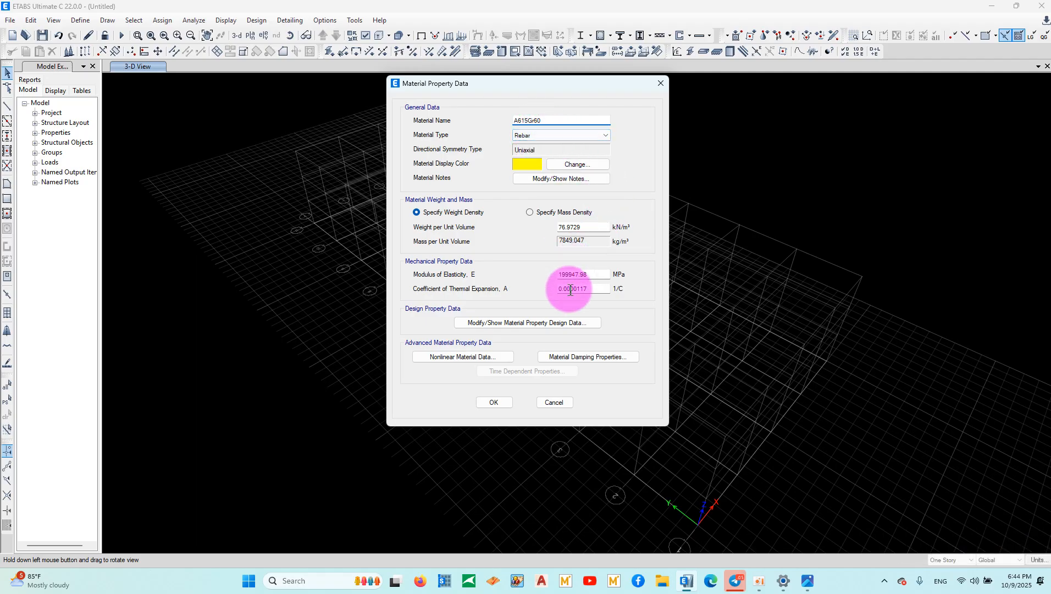
pyautogui.click(528, 322)
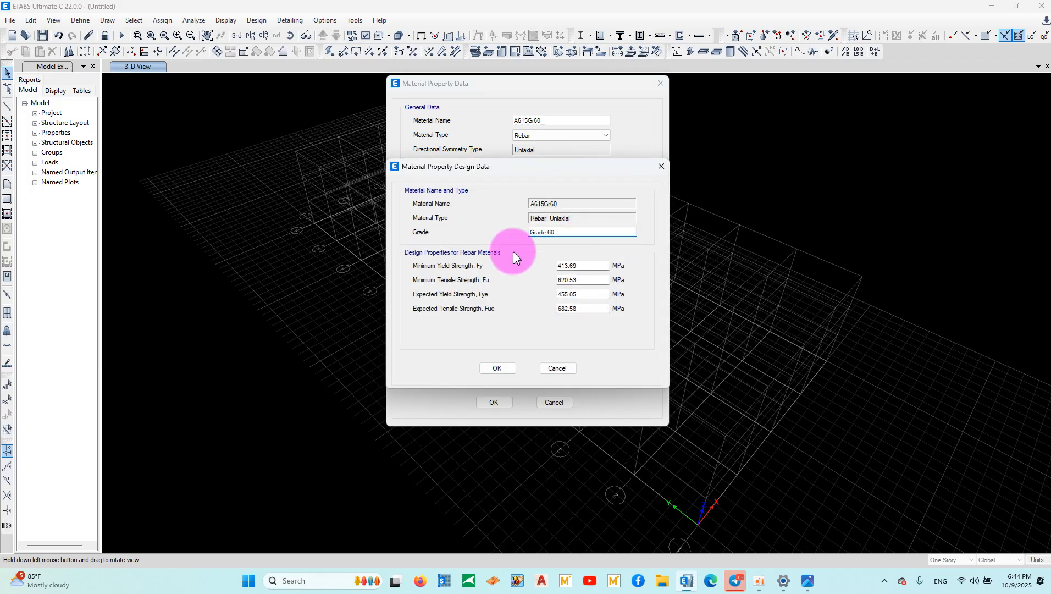
pyautogui.click(662, 166)
pyautogui.click(658, 84)
# Examine the properties of the 4000Psi material and the A992Fy50 steel, including the steel's design data.
pyautogui.doubleClick(427, 235)
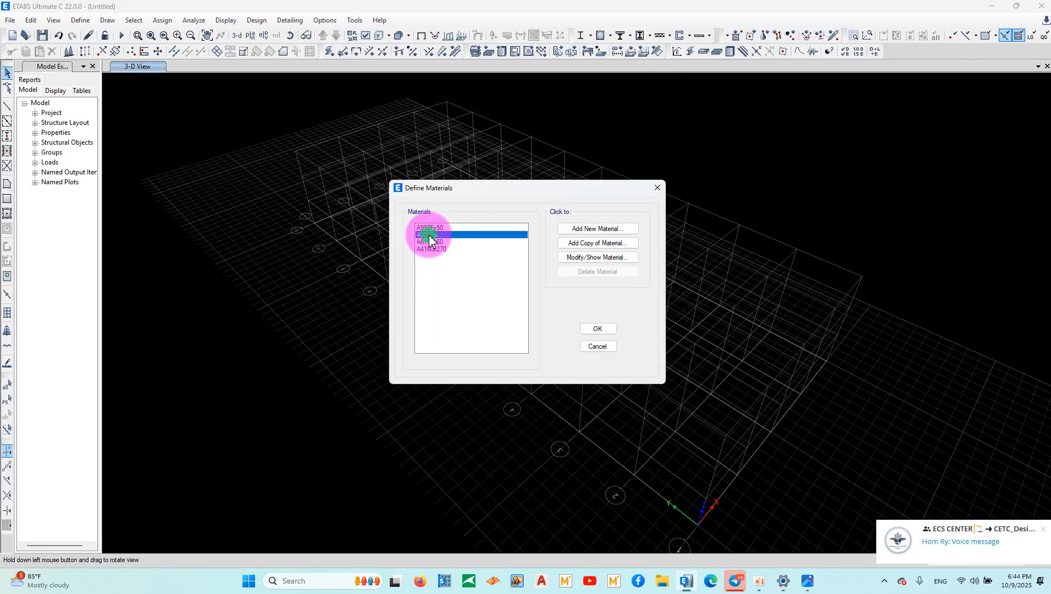
pyautogui.click(661, 83)
pyautogui.doubleClick(440, 229)
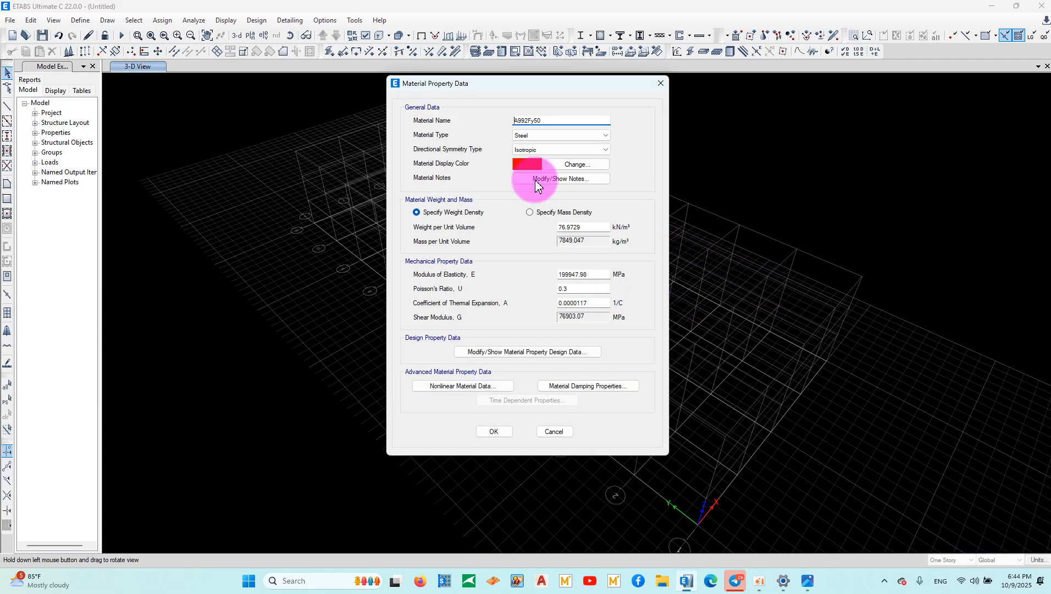
pyautogui.click(553, 352)
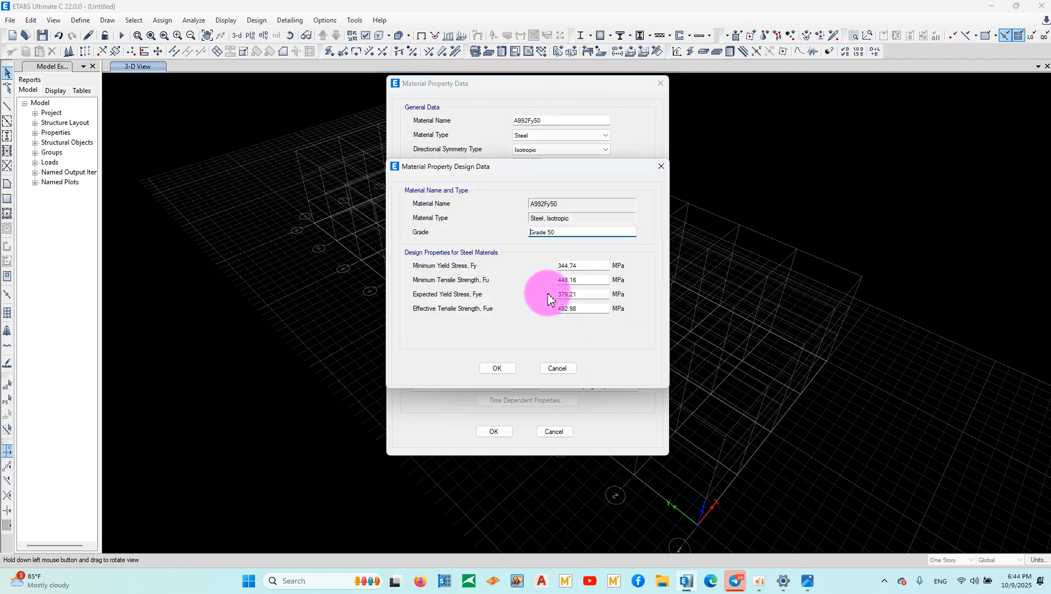
pyautogui.click(662, 168)
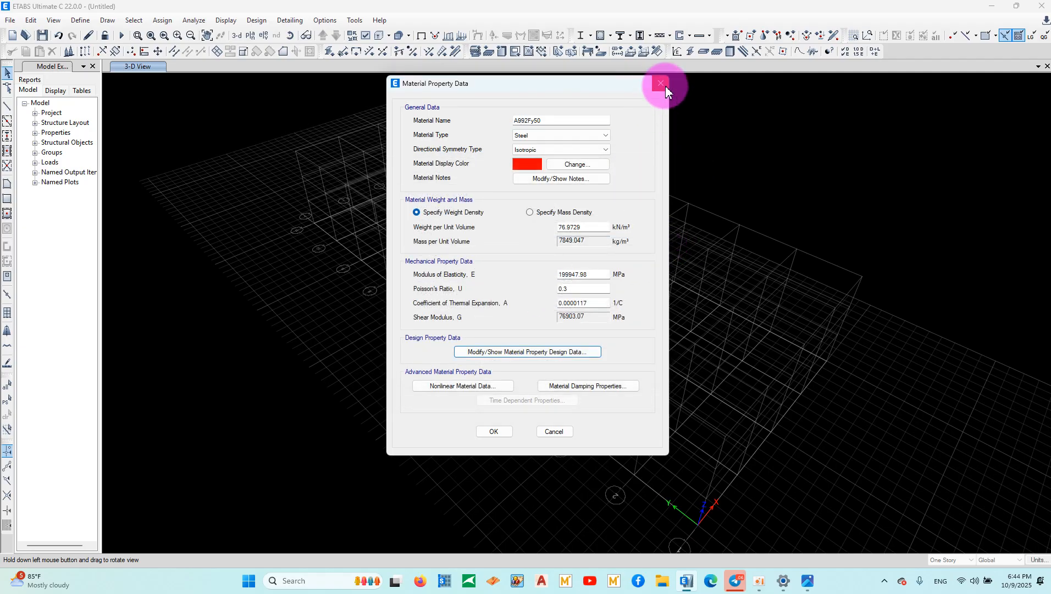
pyautogui.click(662, 83)
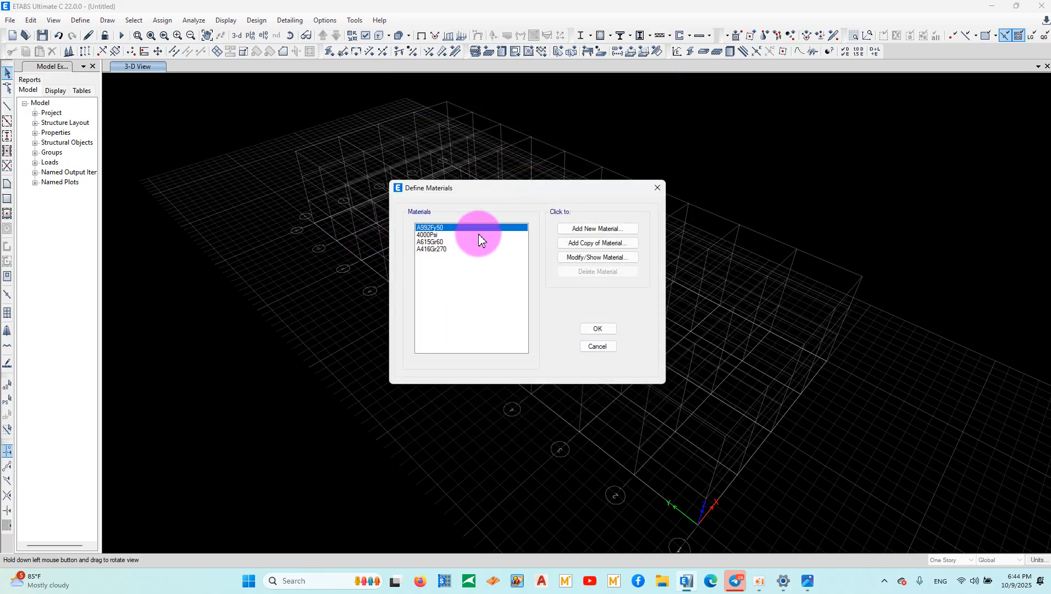
# Create a copy of the A992Fy50 steel material named Fy=245MPa, keeping the material type Steel.
pyautogui.click(588, 244)
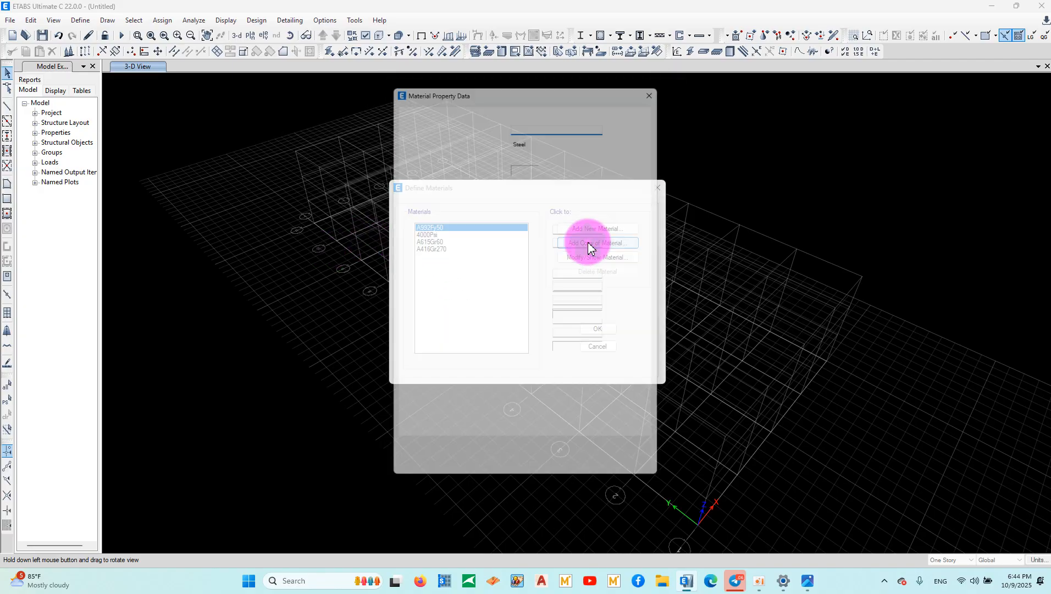
pyautogui.moveTo(531, 122); pyautogui.dragTo(441, 138)
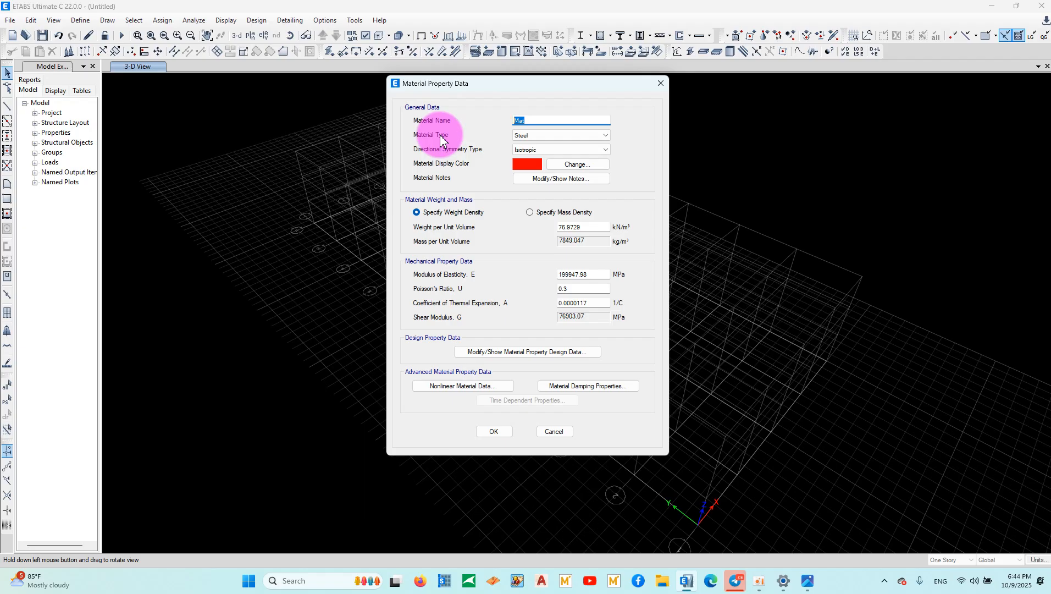
pyautogui.write('Fy=245MP')
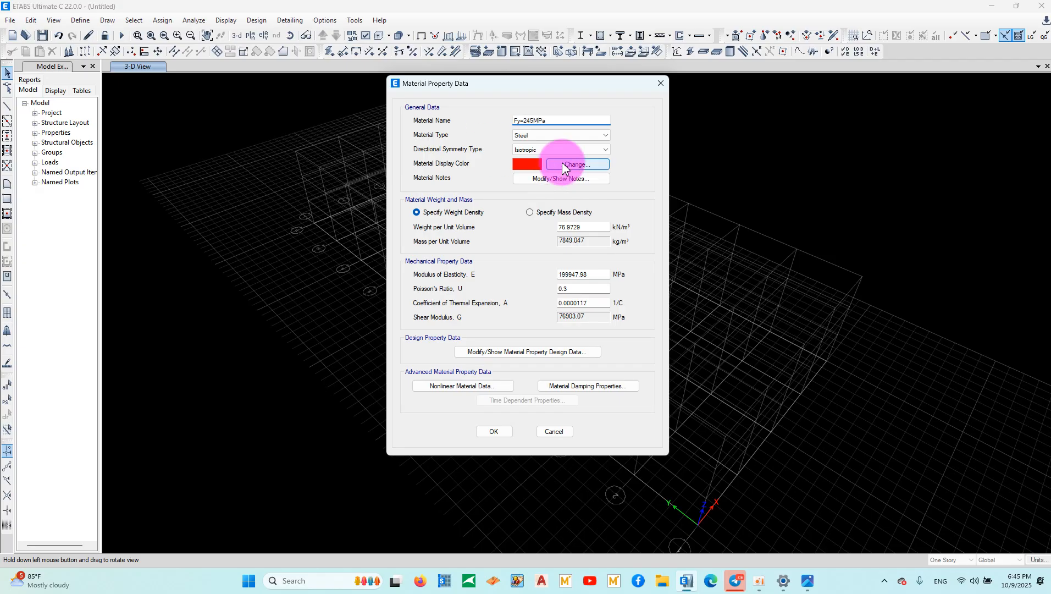
pyautogui.click(542, 136)
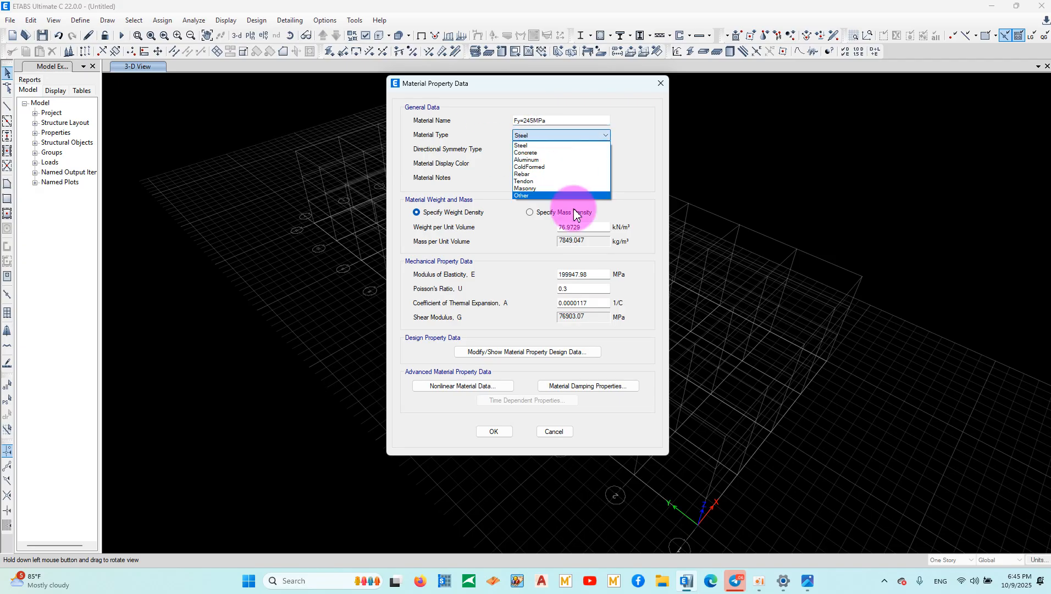
pyautogui.click(609, 229)
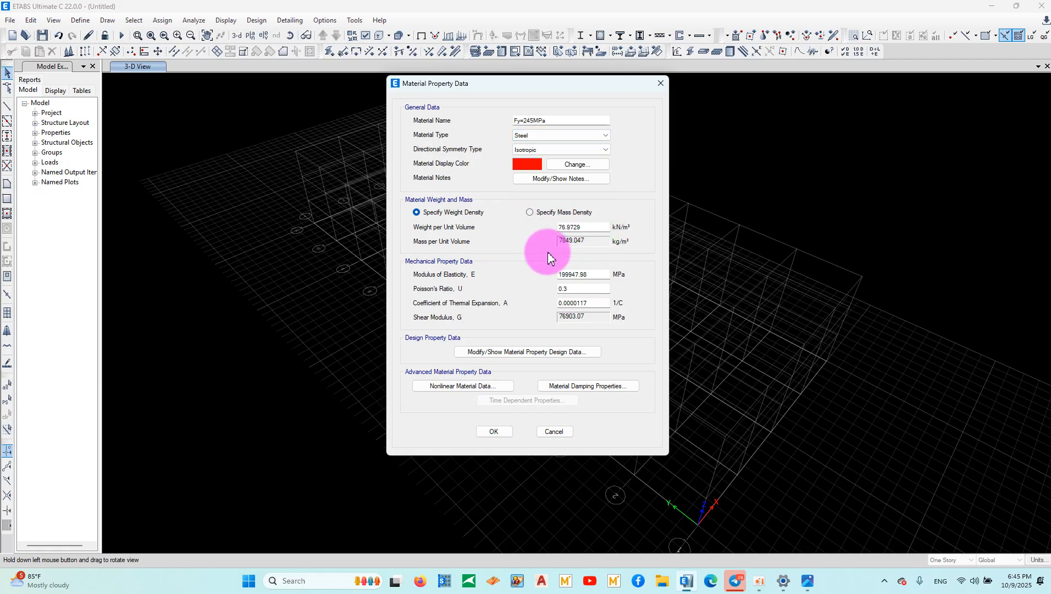
# Set the new steel's grade to Fy=245MPa and its minimum yield stress to 245 MPa, and save the material definitions.
pyautogui.click(543, 355)
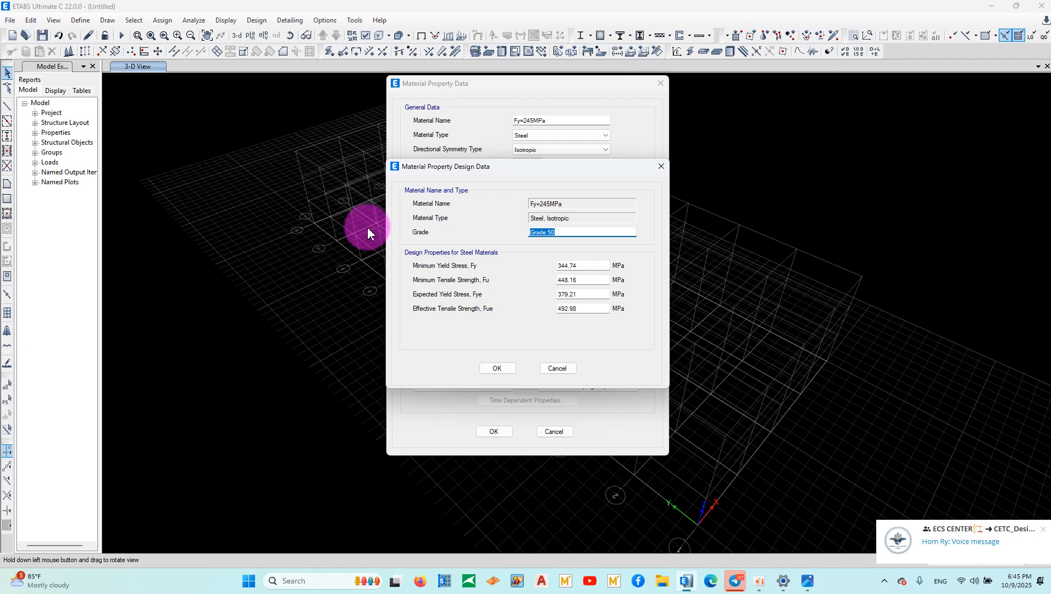
pyautogui.write('Fy=245MPa')
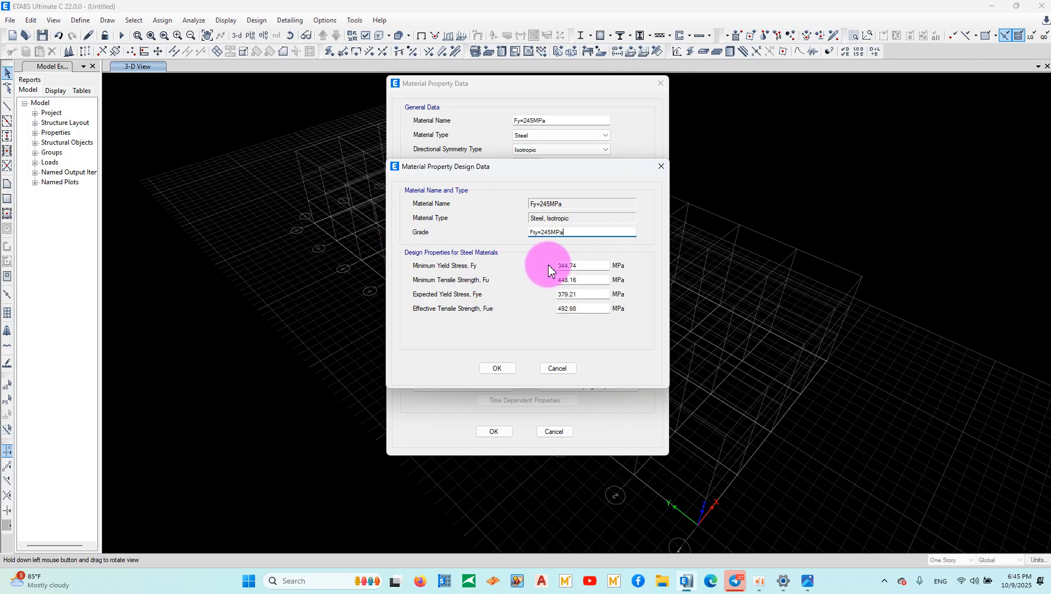
pyautogui.moveTo(589, 267); pyautogui.dragTo(522, 276)
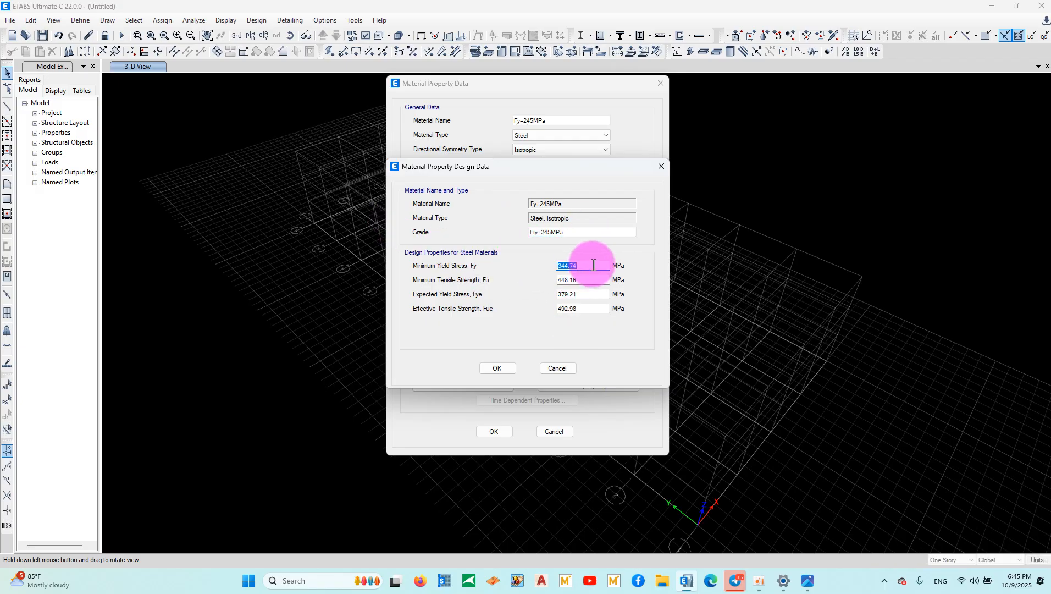
pyautogui.write('245')
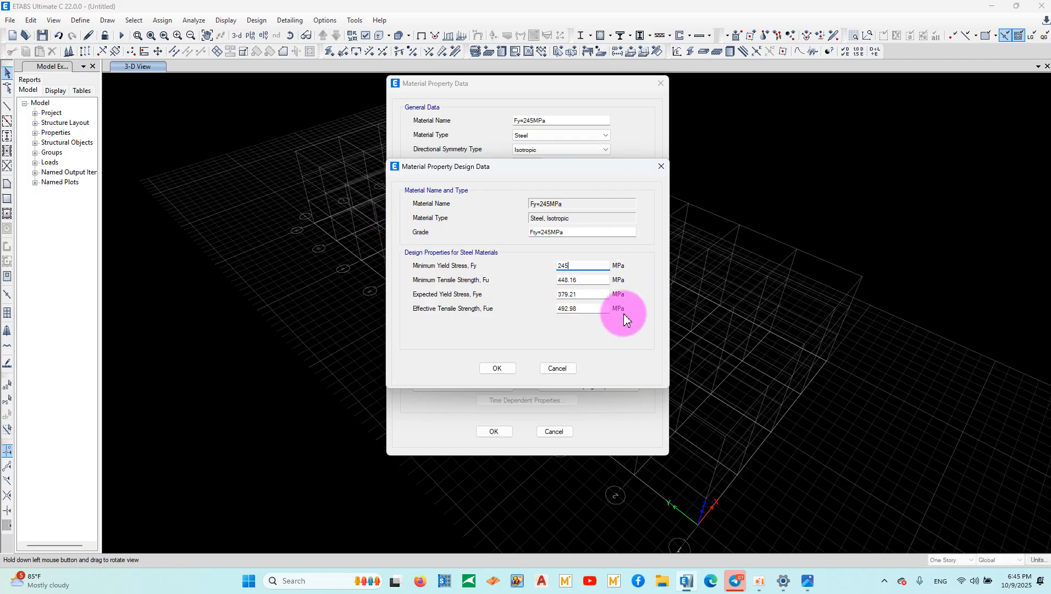
pyautogui.click(497, 368)
pyautogui.click(493, 431)
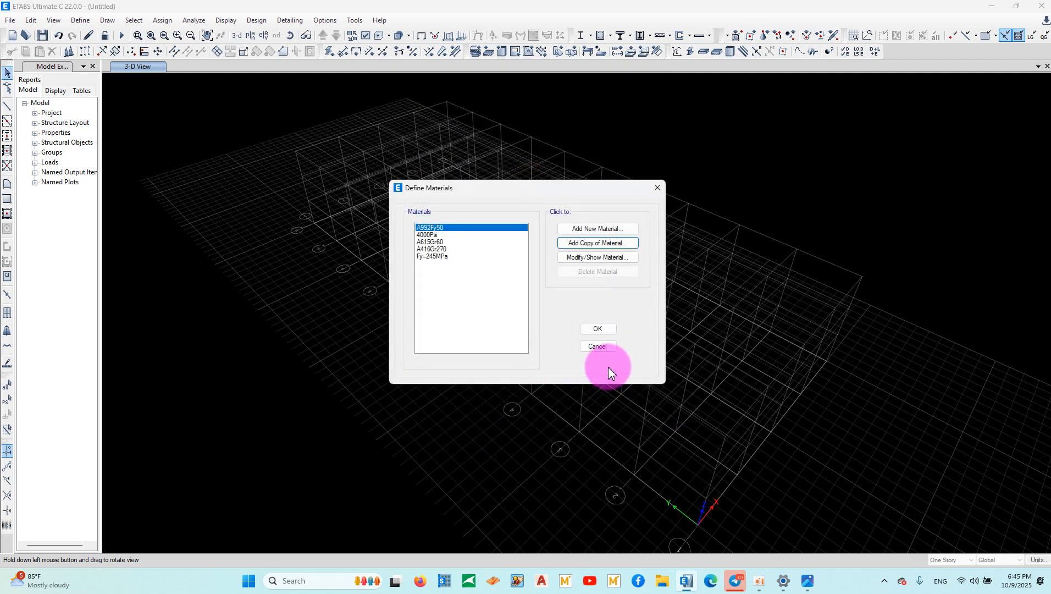
pyautogui.click(599, 329)
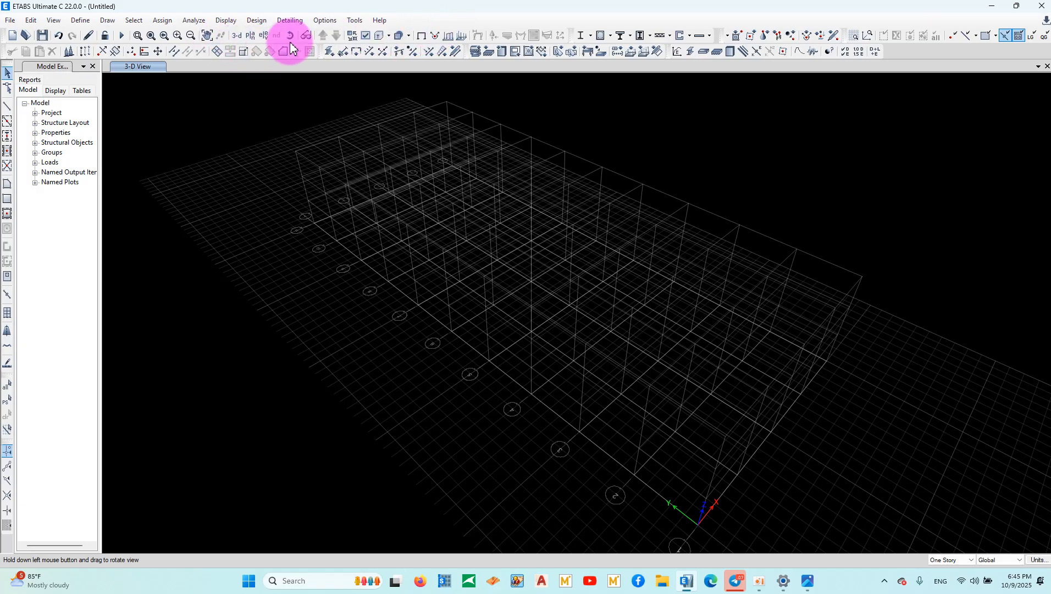
# Check the warehouse reference photo and orbit the 3D view to a matching angle.
pyautogui.moveTo(545, 263); pyautogui.dragTo(870, 560)
pyautogui.click(812, 580)
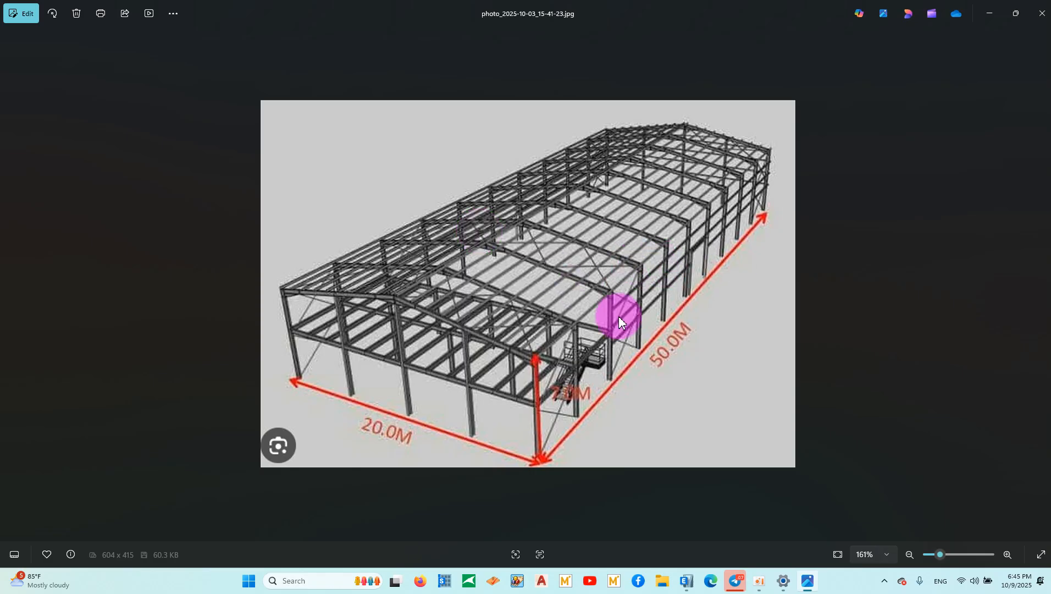
pyautogui.click(995, 11)
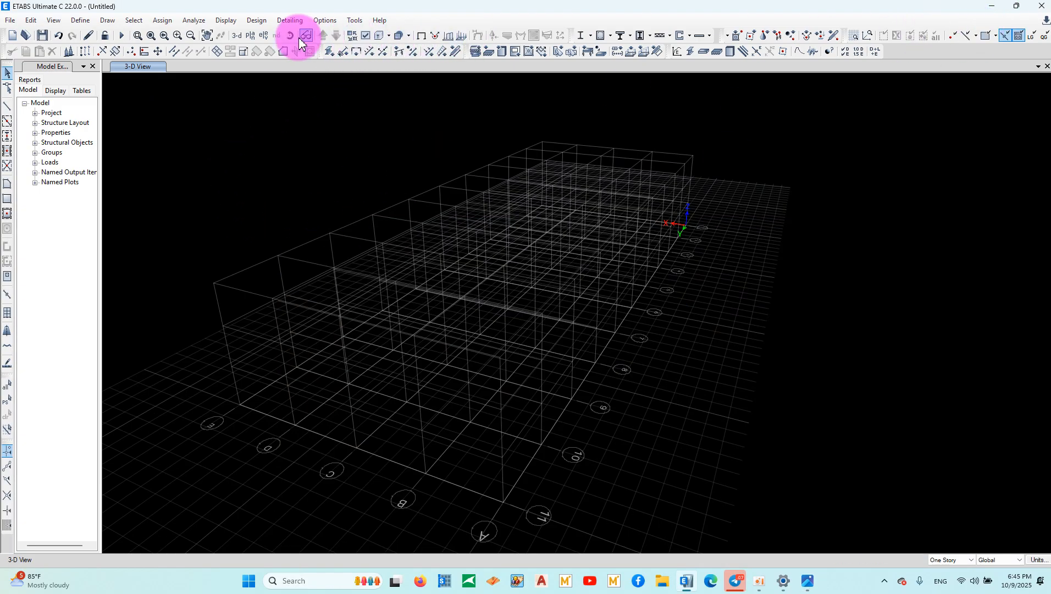
# Display the elevation view on grid line 11.
pyautogui.click(266, 35)
pyautogui.click(571, 426)
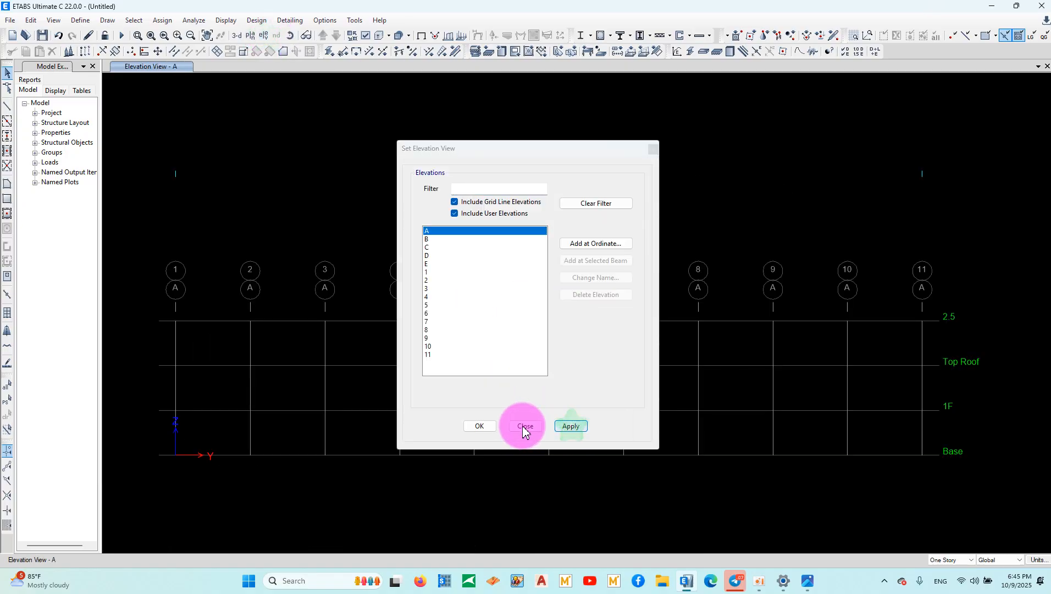
pyautogui.click(523, 426)
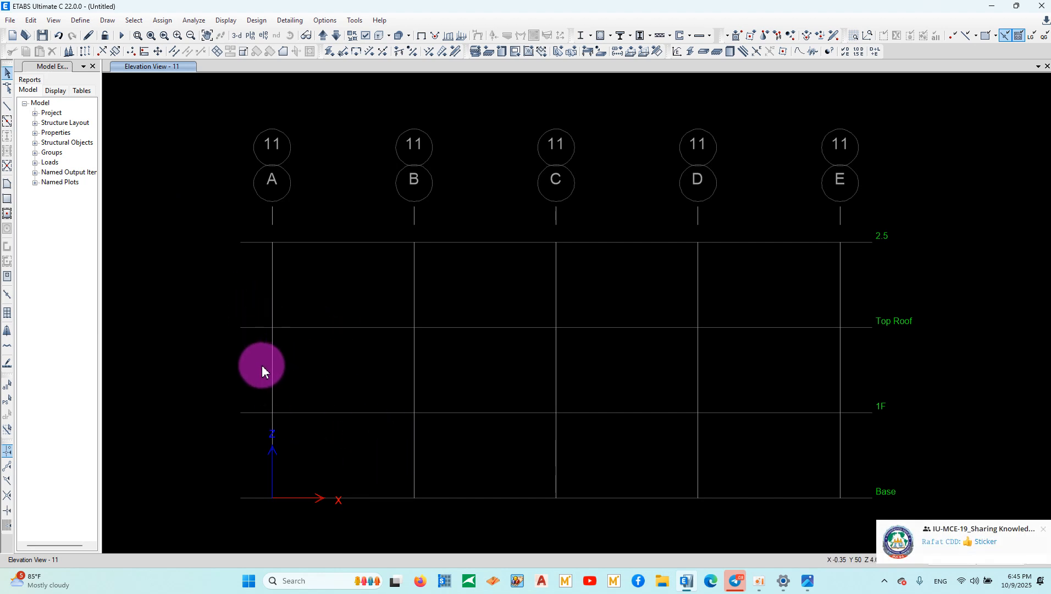
# Switch to Telegram and look at the group info of CETC Civil Engineering Center.
pyautogui.click(741, 589)
pyautogui.click(96, 28)
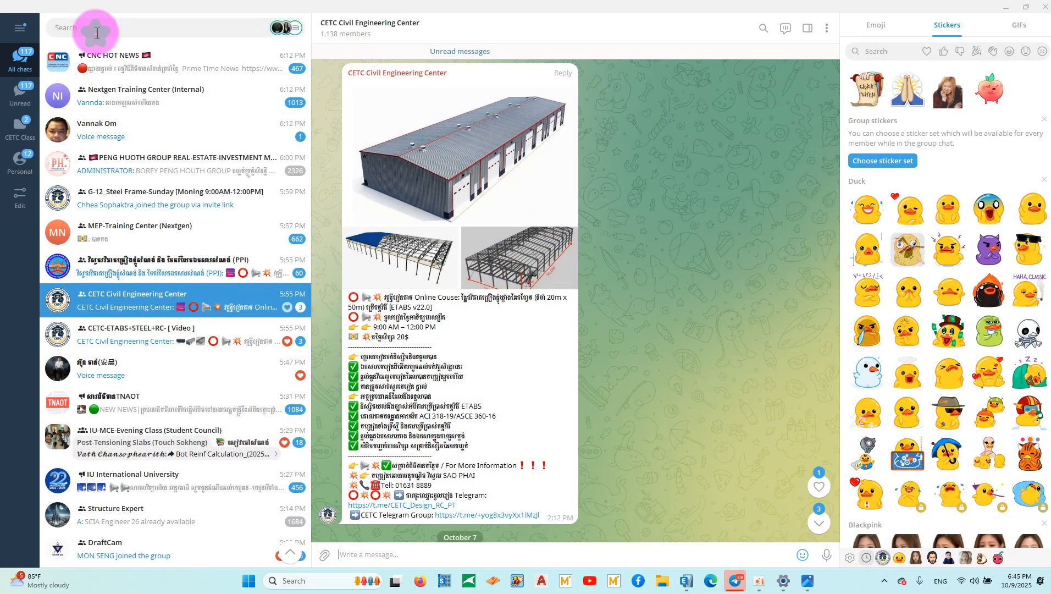
pyautogui.click(141, 147)
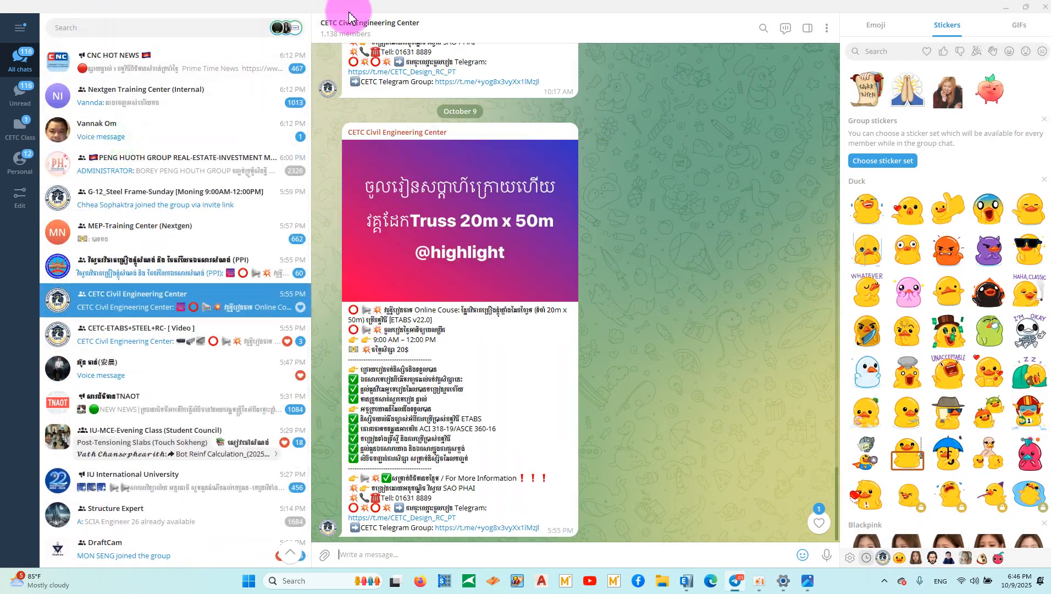
pyautogui.click(354, 25)
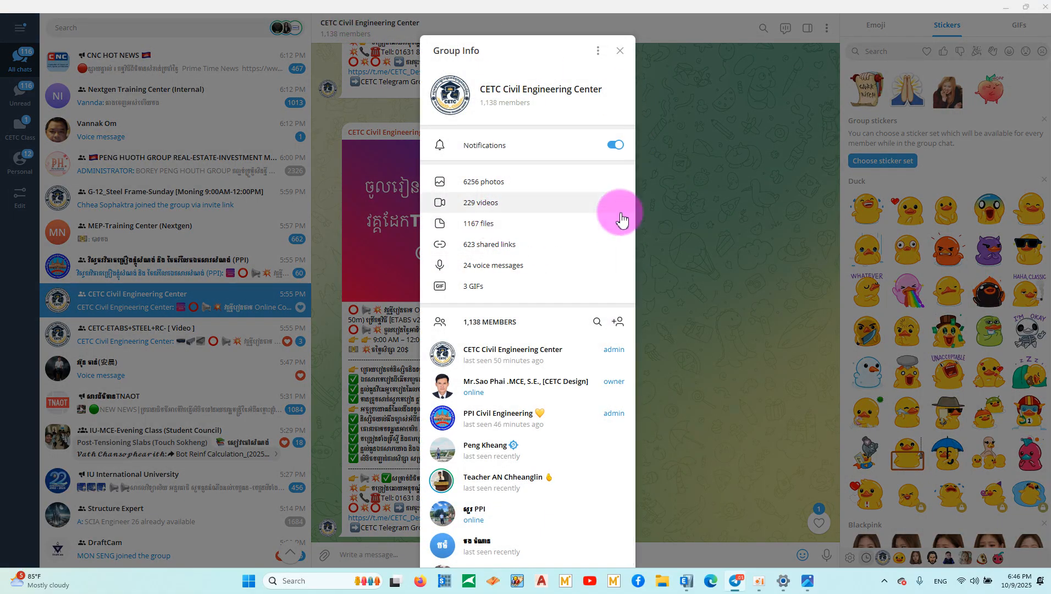
pyautogui.click(647, 207)
# Open the shared files list of the CETC_G04_STEEL WAREHOUSE Sunday group in the CETC Class chats.
pyautogui.click(22, 130)
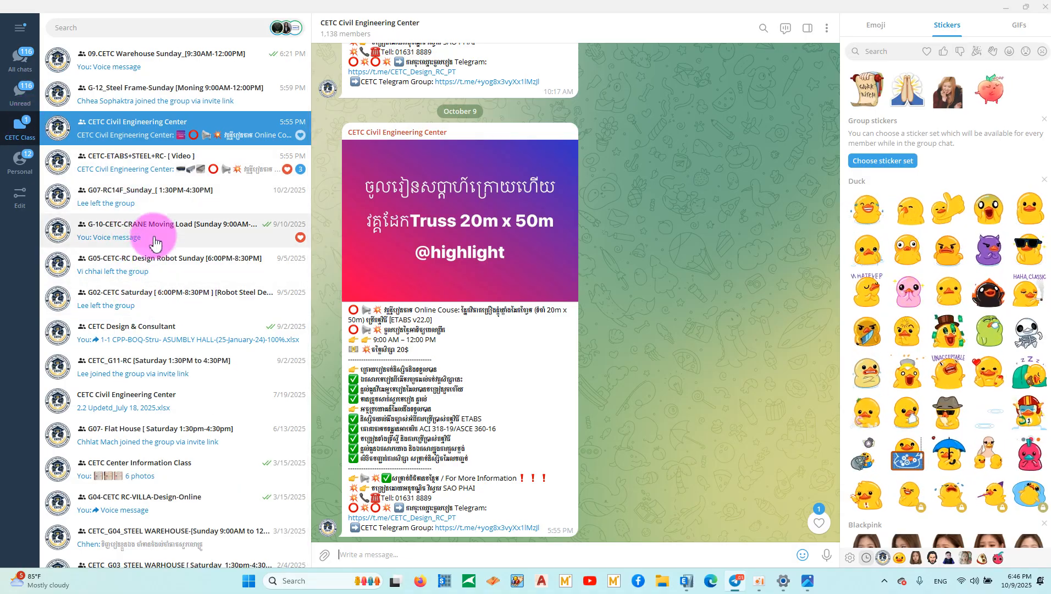
pyautogui.scroll(-1, 168, 407)
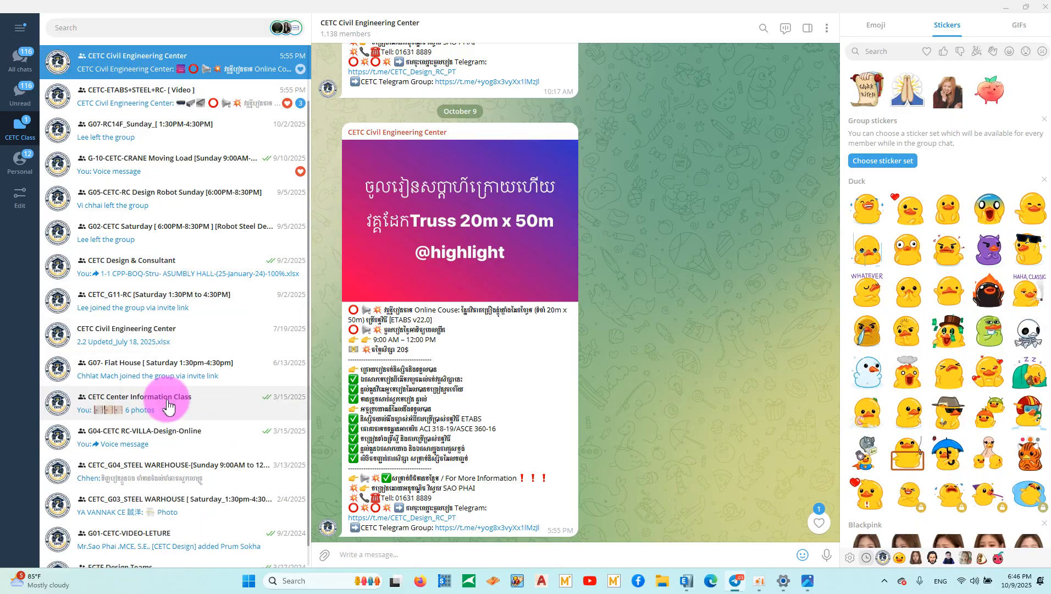
pyautogui.click(179, 474)
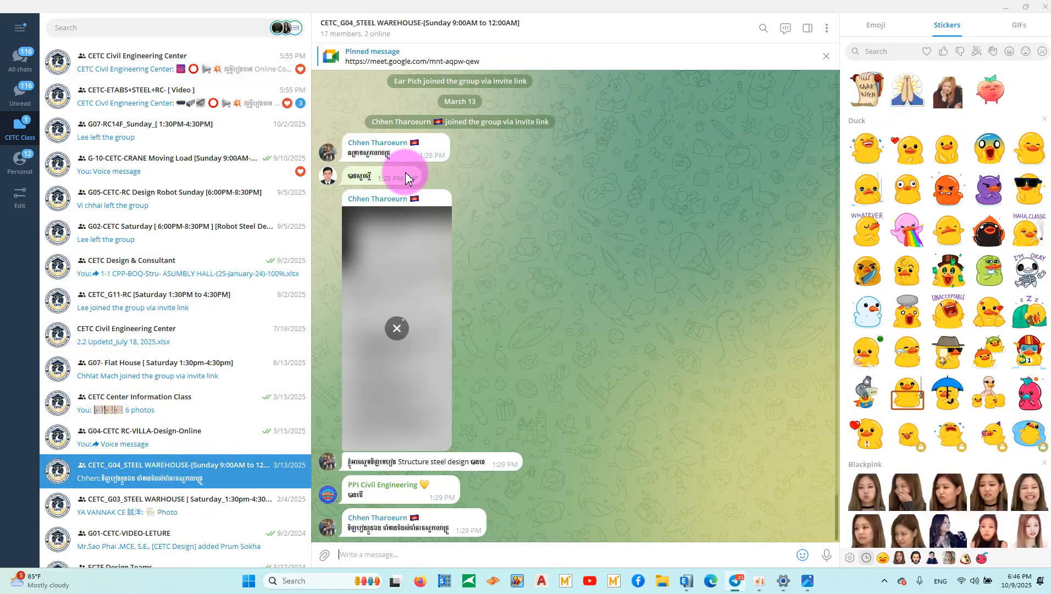
pyautogui.click(364, 23)
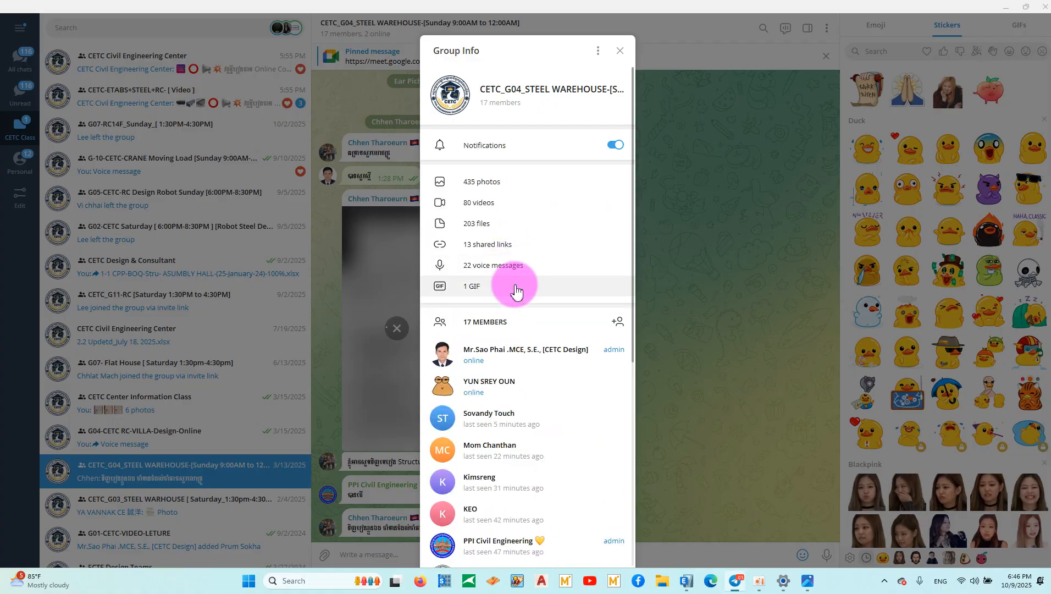
pyautogui.click(500, 223)
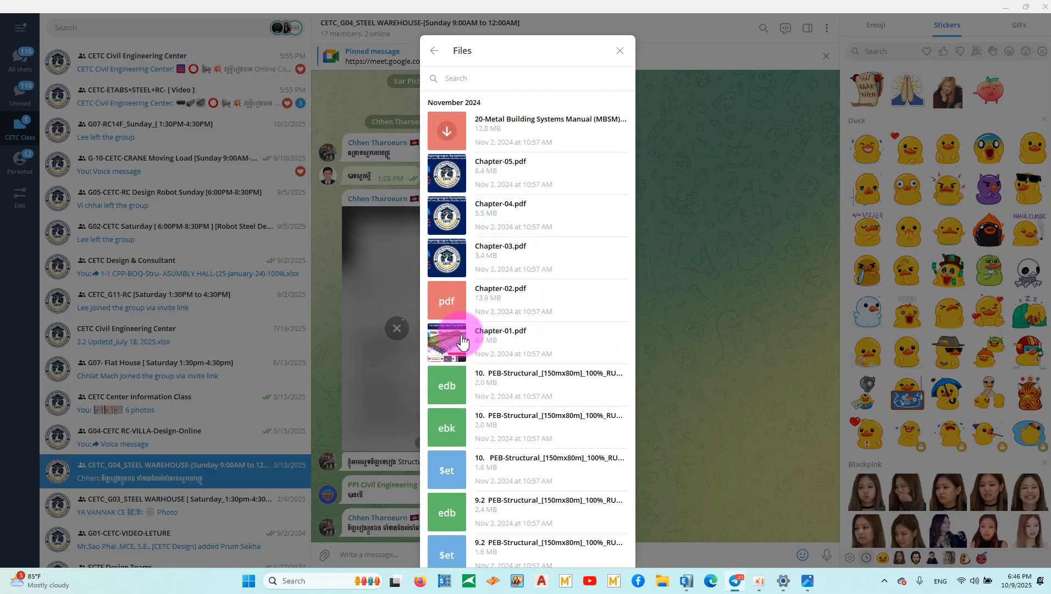
# Open the shared Chapter-01.pdf, and look through the Y CHHE Steel Book to the I Beam size table on page 6.
pyautogui.click(462, 342)
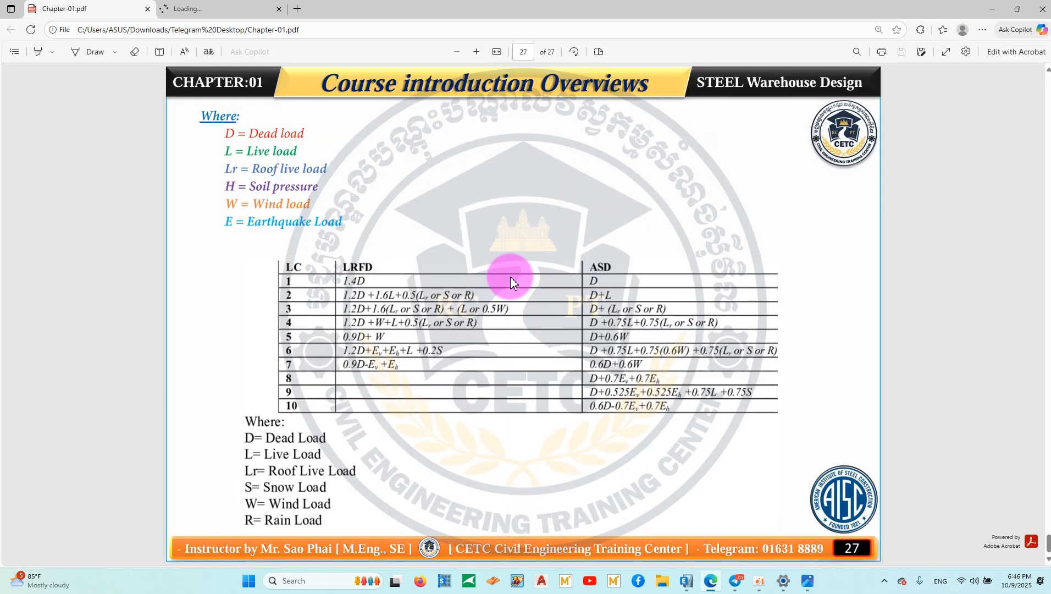
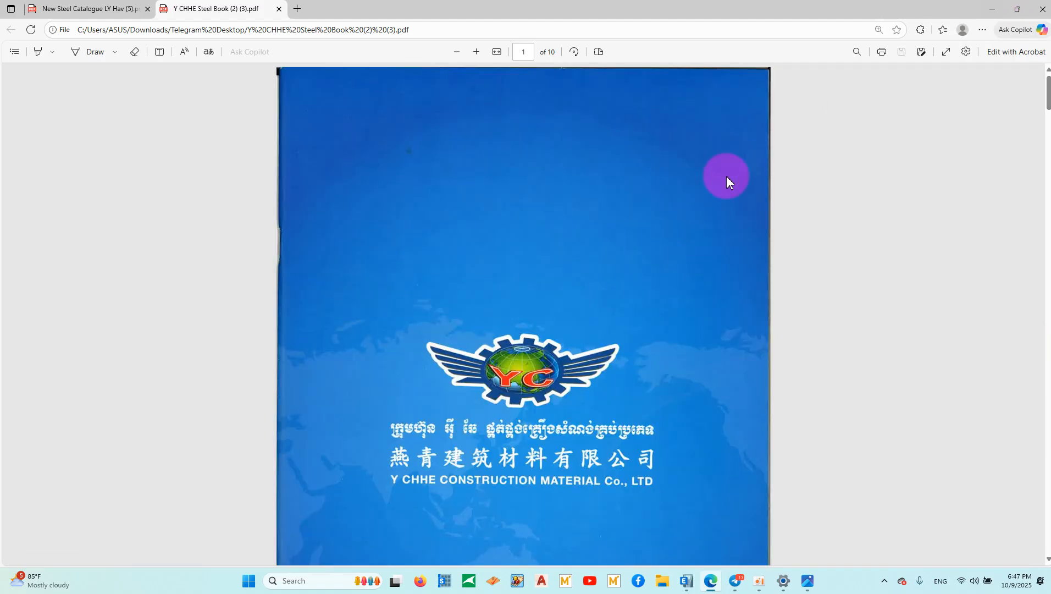
pyautogui.scroll(-15, 726, 176)
pyautogui.keyDown('ctrl'); pyautogui.scroll(-1, 480, 168); pyautogui.keyUp('ctrl')
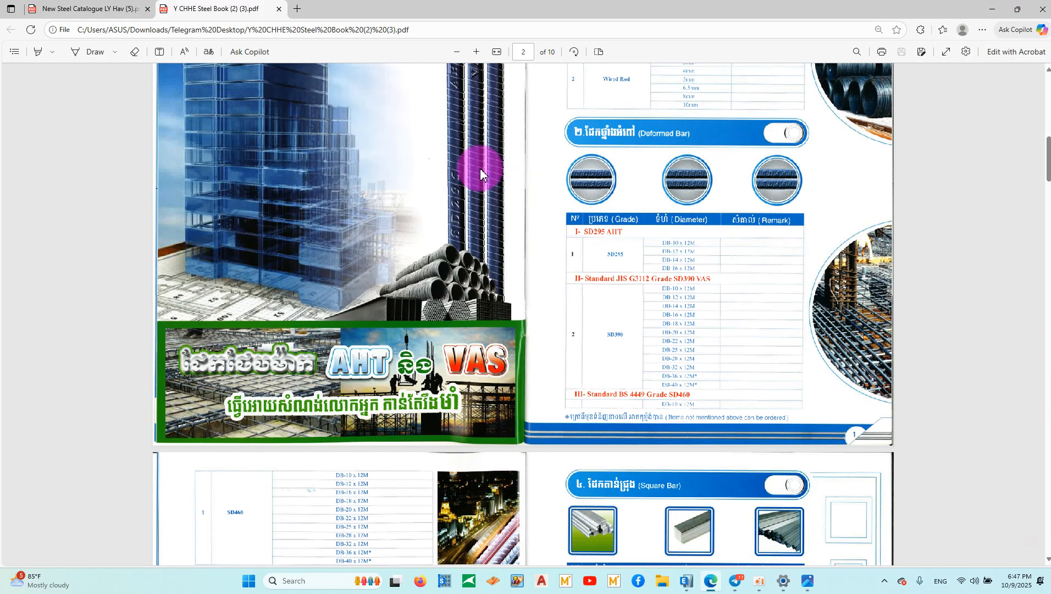
pyautogui.scroll(-7, 481, 165)
pyautogui.scroll(-20, 488, 136)
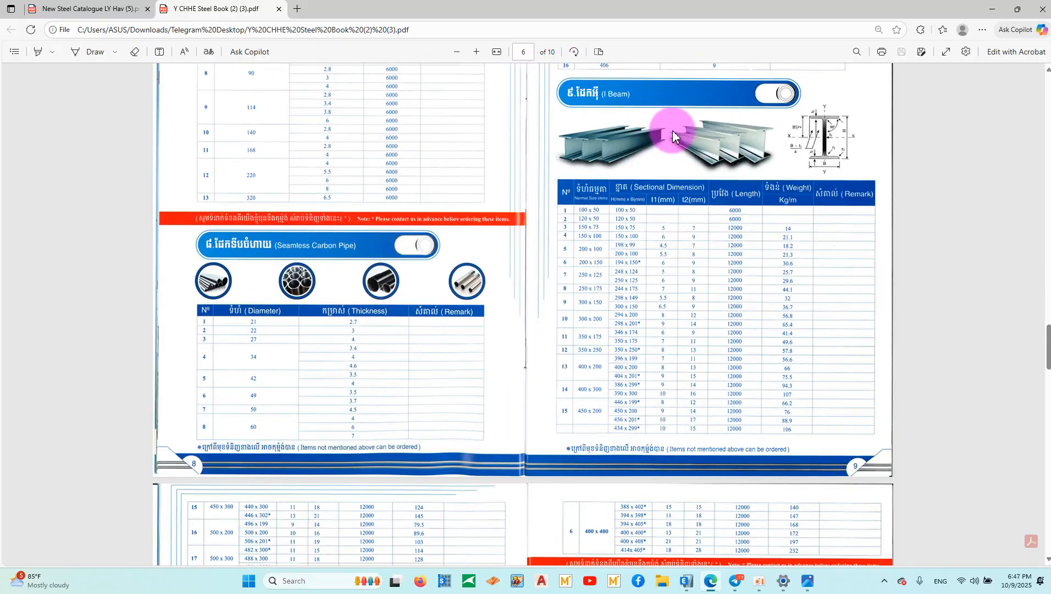
pyautogui.keyDown('ctrl'); pyautogui.scroll(3, 673, 130); pyautogui.keyUp('ctrl')
pyautogui.keyDown('ctrl'); pyautogui.scroll(-1, 446, 341); pyautogui.keyUp('ctrl')
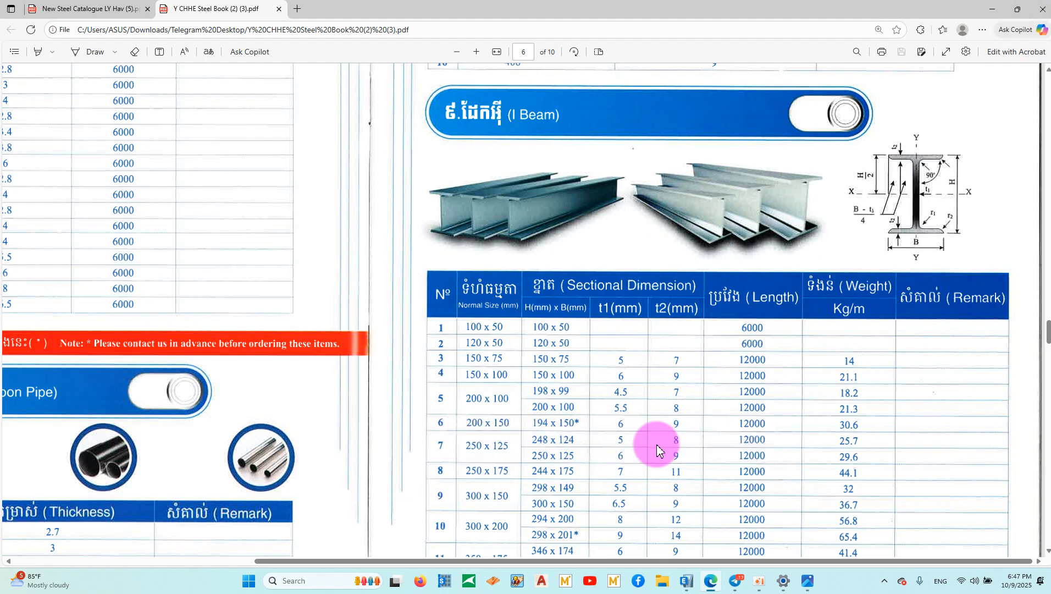
# Switch back to ETABS and open the frame section properties list.
pyautogui.click(1002, 9)
pyautogui.click(881, 48)
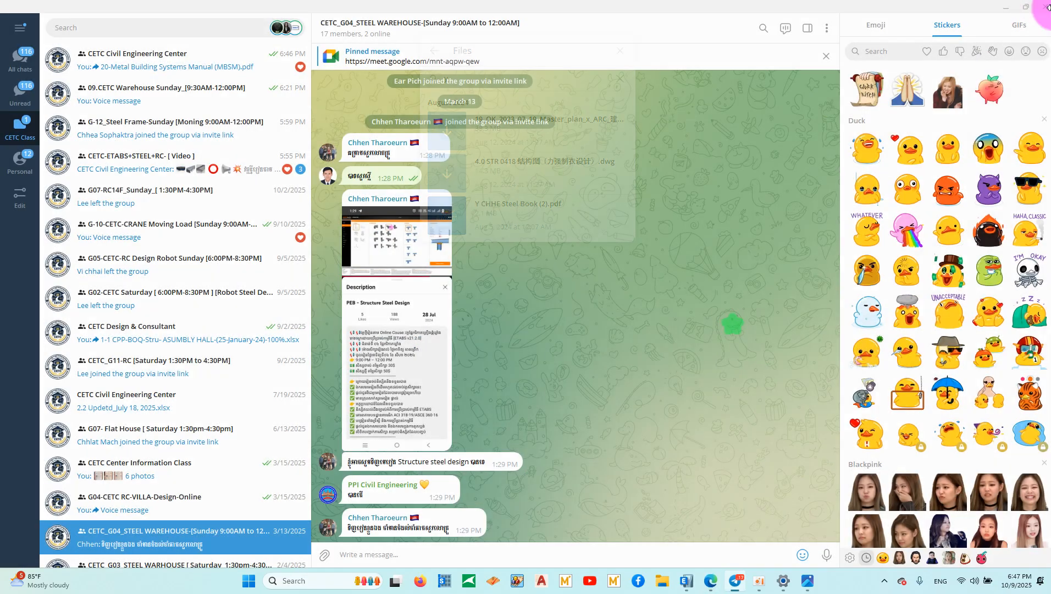
pyautogui.click(1012, 8)
pyautogui.click(80, 21)
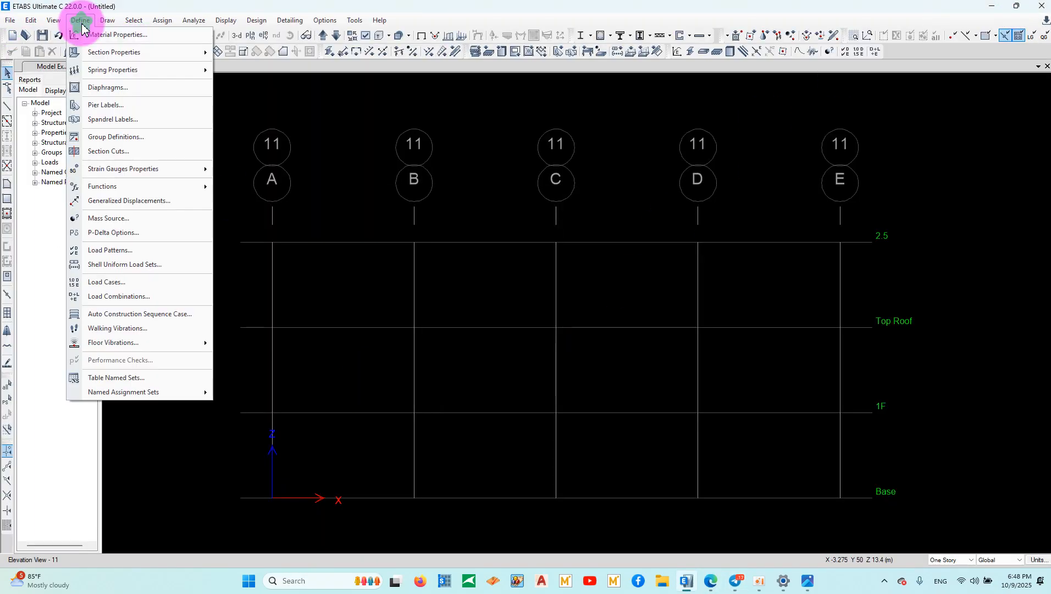
pyautogui.moveTo(89, 52)
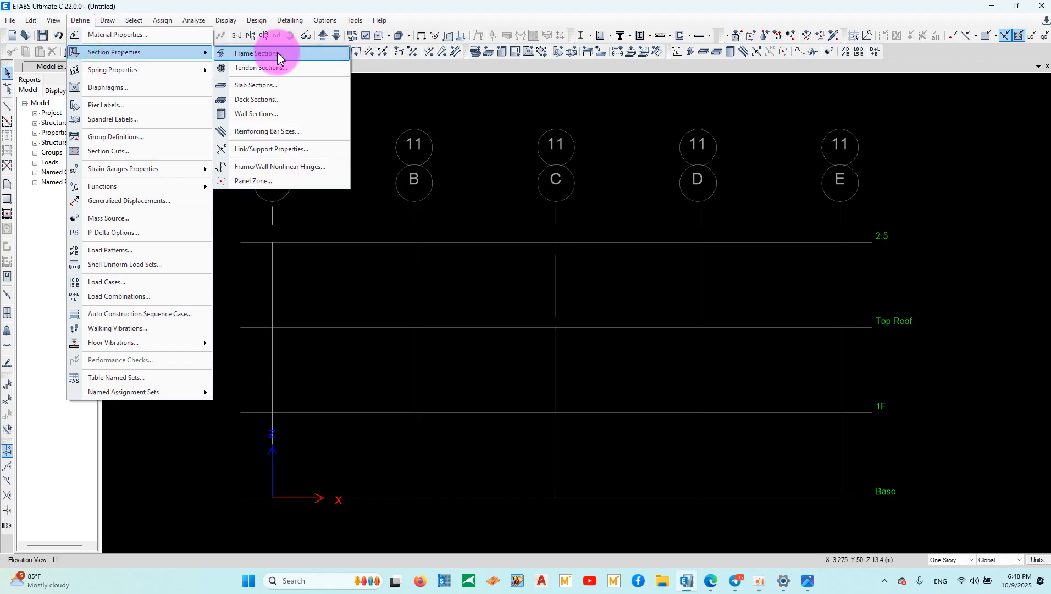
pyautogui.click(256, 53)
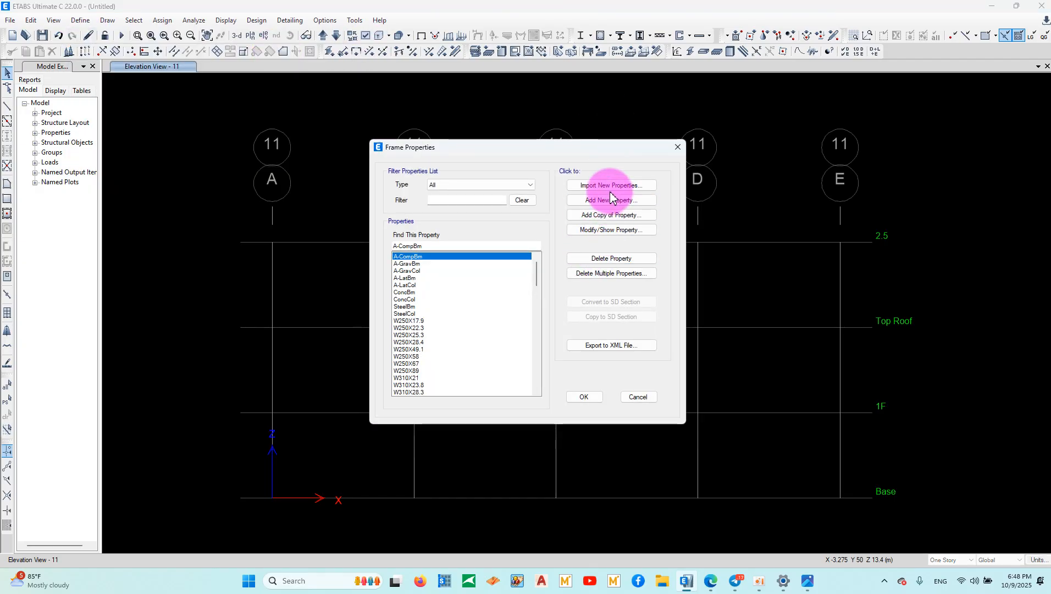
# Try to delete the W310X283 frame section.
pyautogui.scroll(-10, 449, 326)
pyautogui.click(447, 329)
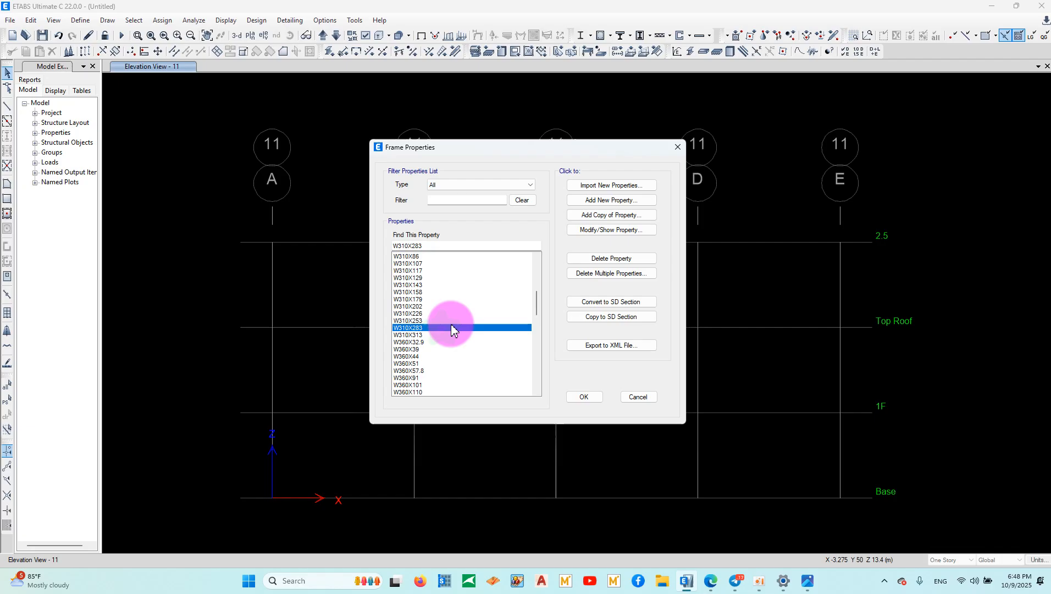
pyautogui.click(611, 259)
pyautogui.click(616, 328)
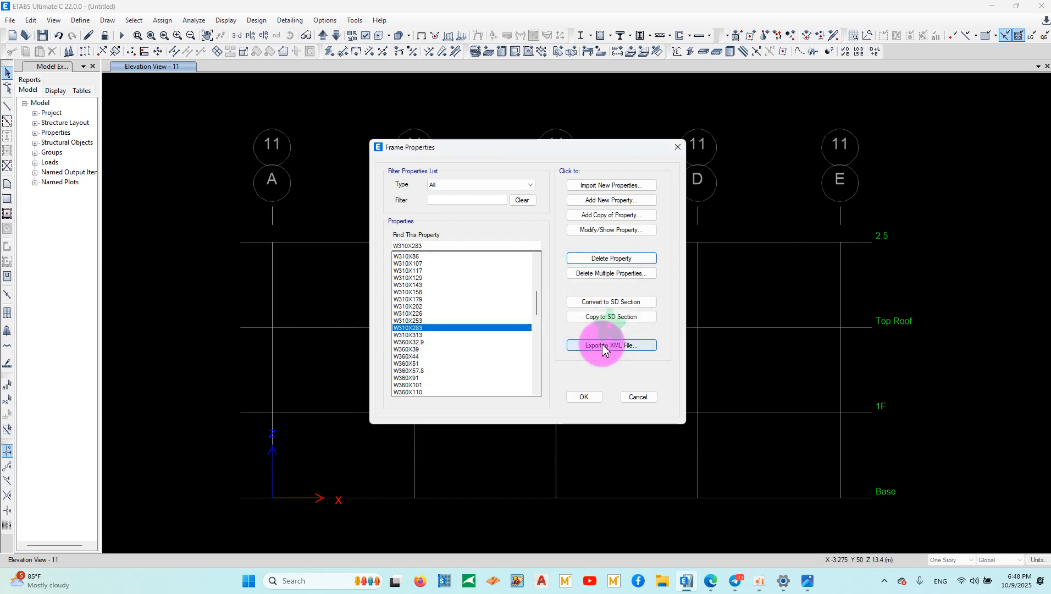
# Bulk-delete the default frame sections in successive batches, keeping only W920X253 and W920X271, and accept the changes.
pyautogui.click(606, 274)
pyautogui.moveTo(505, 287); pyautogui.dragTo(481, 242)
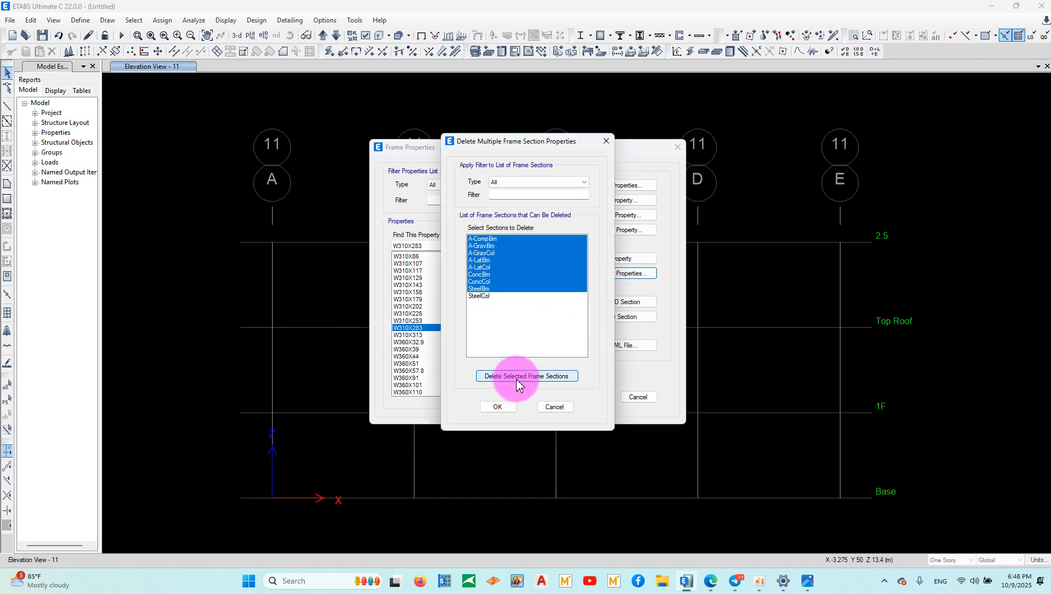
pyautogui.click(517, 379)
pyautogui.moveTo(520, 318); pyautogui.dragTo(577, 282)
pyautogui.click(503, 376)
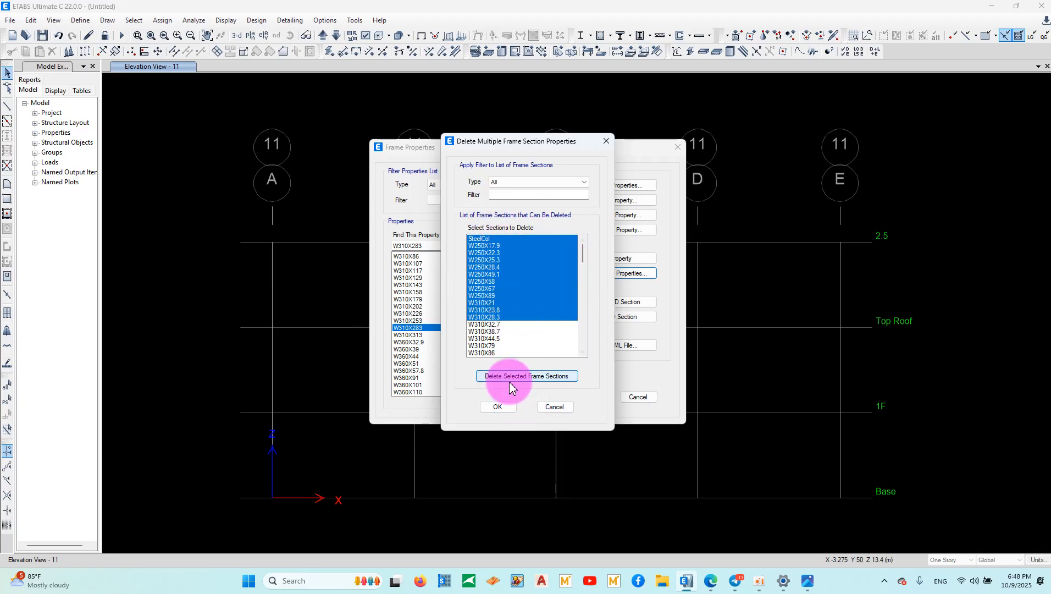
pyautogui.moveTo(514, 310); pyautogui.dragTo(469, 208)
pyautogui.click(521, 375)
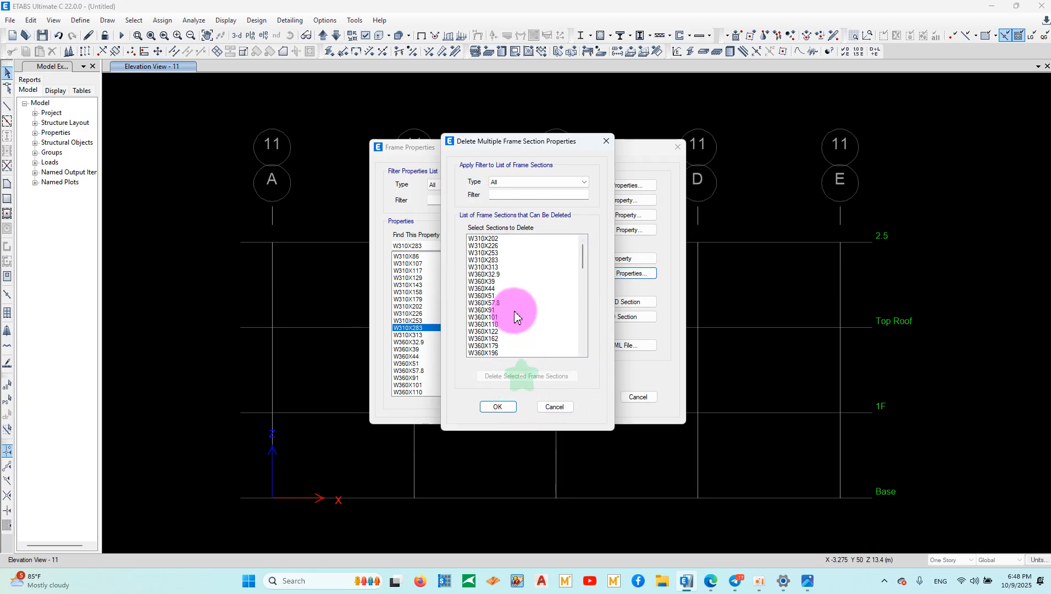
pyautogui.moveTo(516, 310); pyautogui.dragTo(456, 220)
pyautogui.click(530, 377)
pyautogui.moveTo(519, 326); pyautogui.dragTo(484, 238)
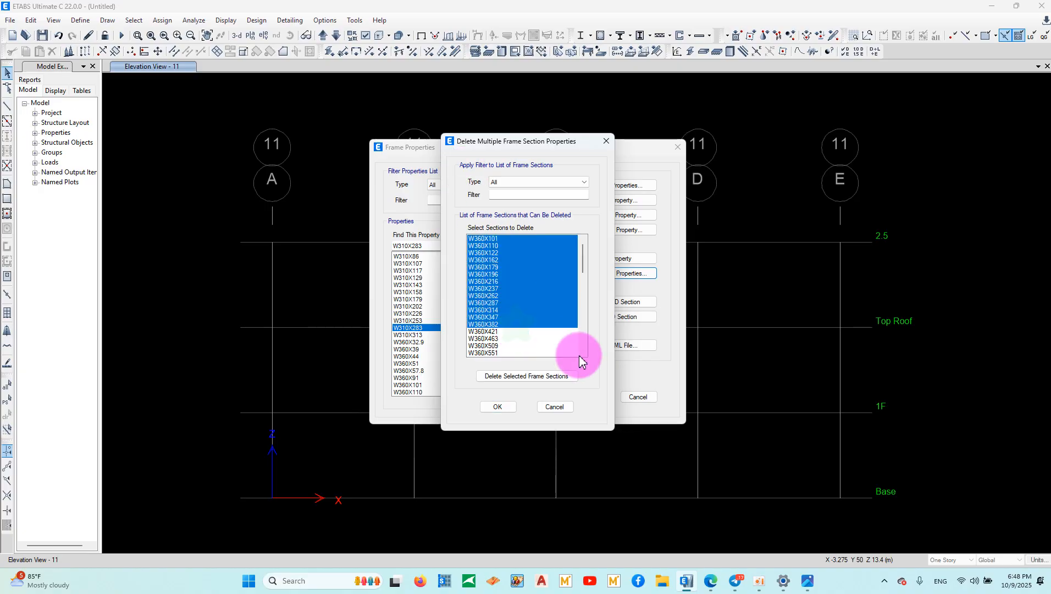
pyautogui.click(537, 377)
pyautogui.moveTo(522, 322); pyautogui.dragTo(484, 238)
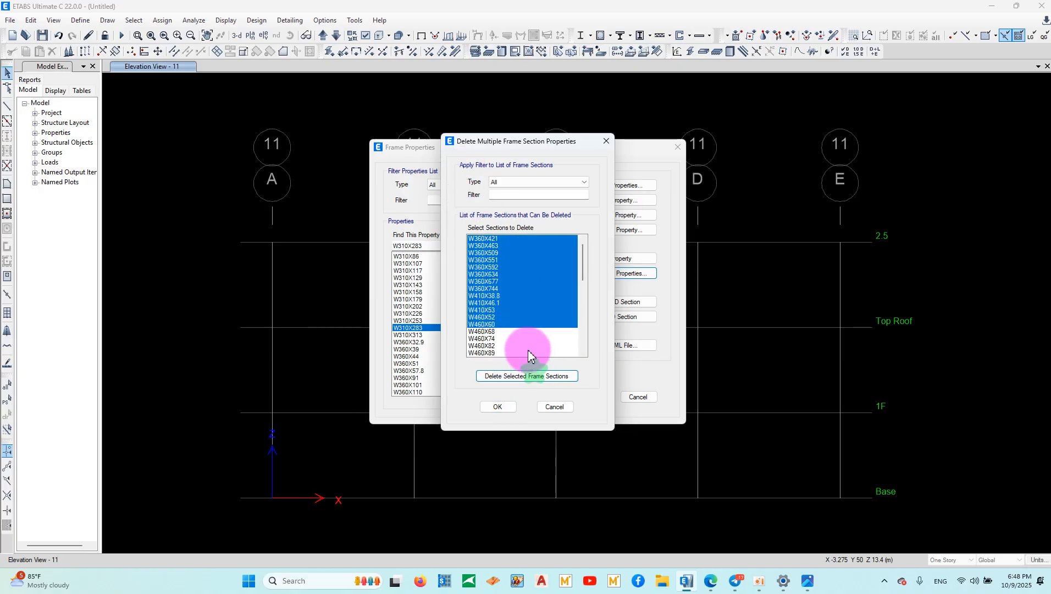
pyautogui.click(529, 375)
pyautogui.moveTo(514, 329); pyautogui.dragTo(497, 233)
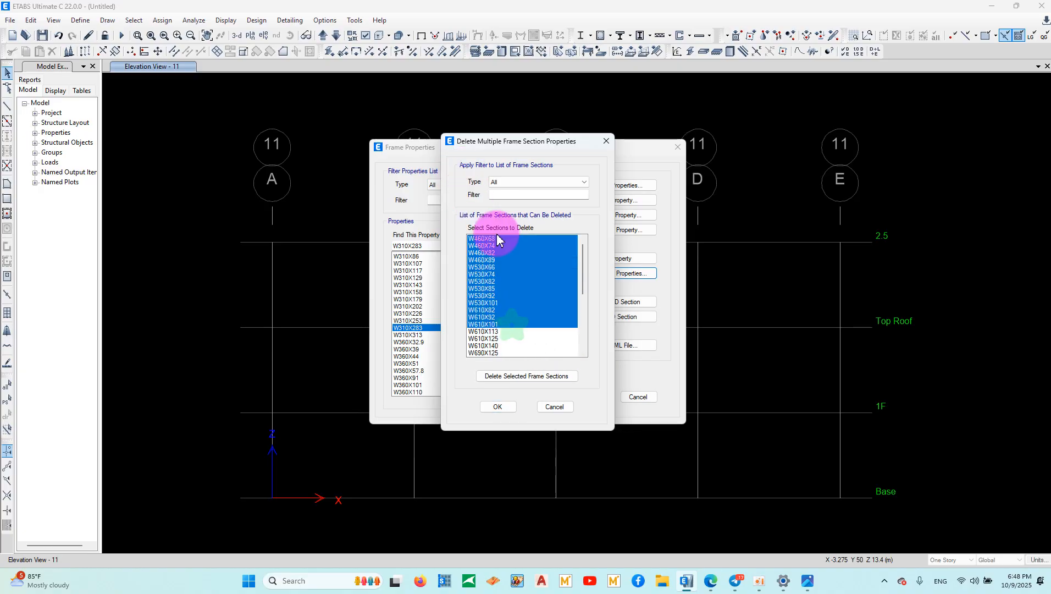
pyautogui.click(536, 375)
pyautogui.click(526, 331)
pyautogui.moveTo(525, 332); pyautogui.dragTo(484, 238)
pyautogui.click(511, 376)
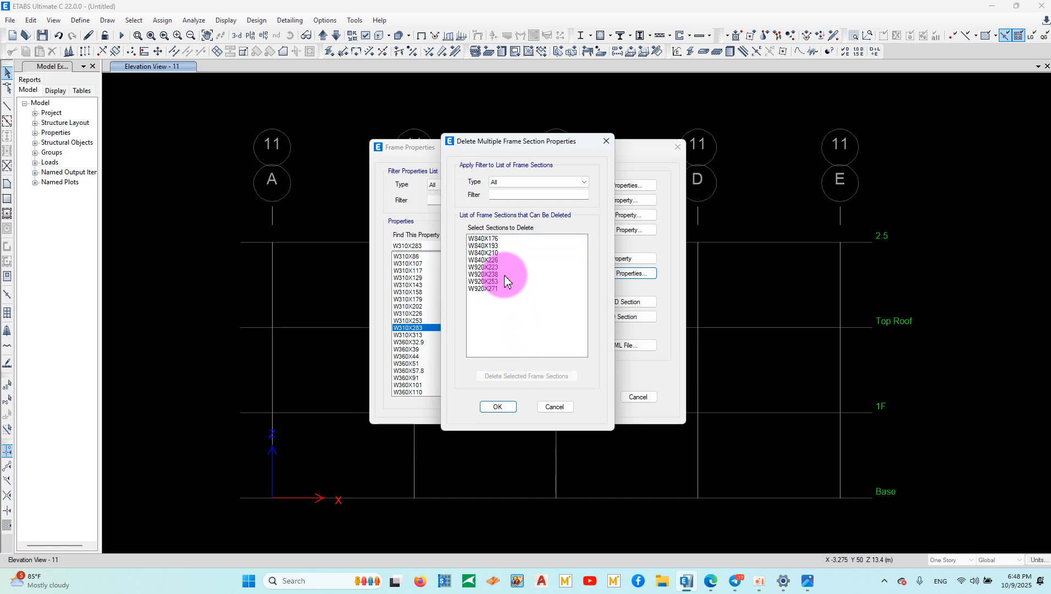
pyautogui.moveTo(502, 275); pyautogui.dragTo(484, 238)
pyautogui.click(549, 375)
pyautogui.click(498, 407)
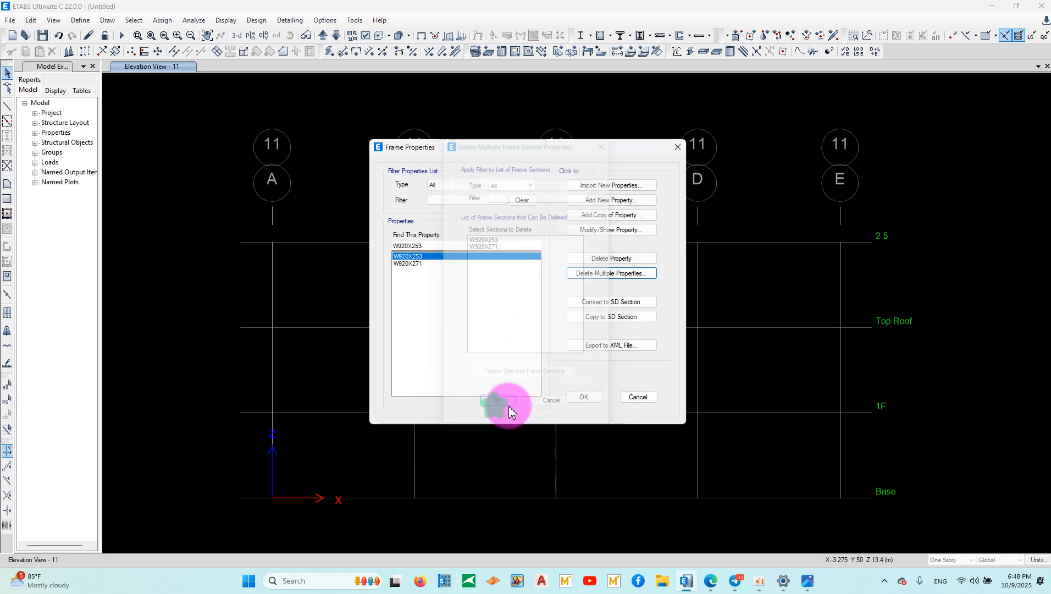
pyautogui.click(584, 396)
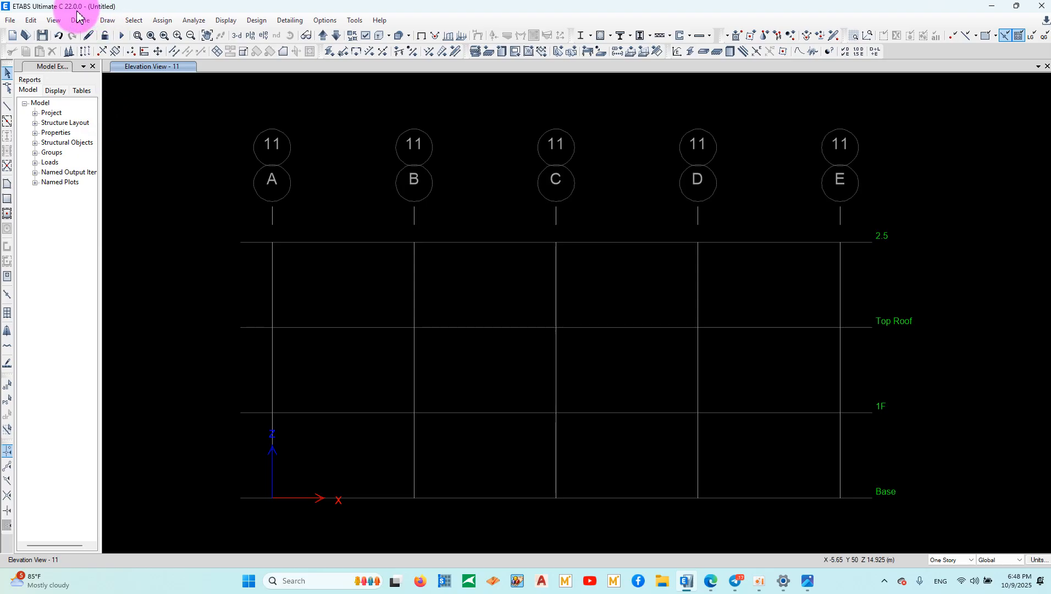
# Reopen the frame section properties list.
pyautogui.click(80, 19)
pyautogui.moveTo(195, 53)
pyautogui.click(248, 52)
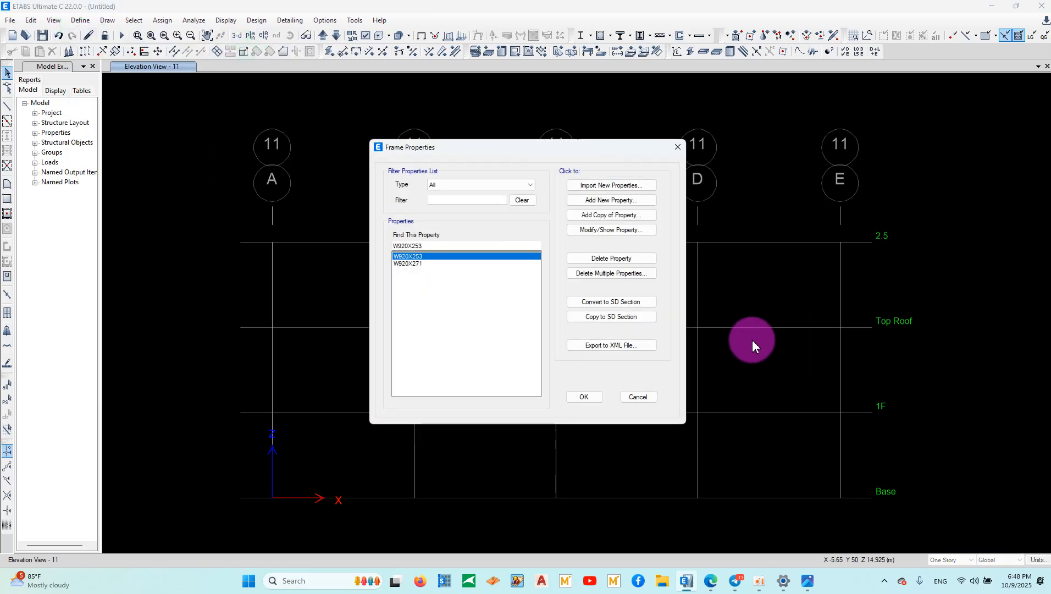
pyautogui.click(432, 264)
pyautogui.click(604, 216)
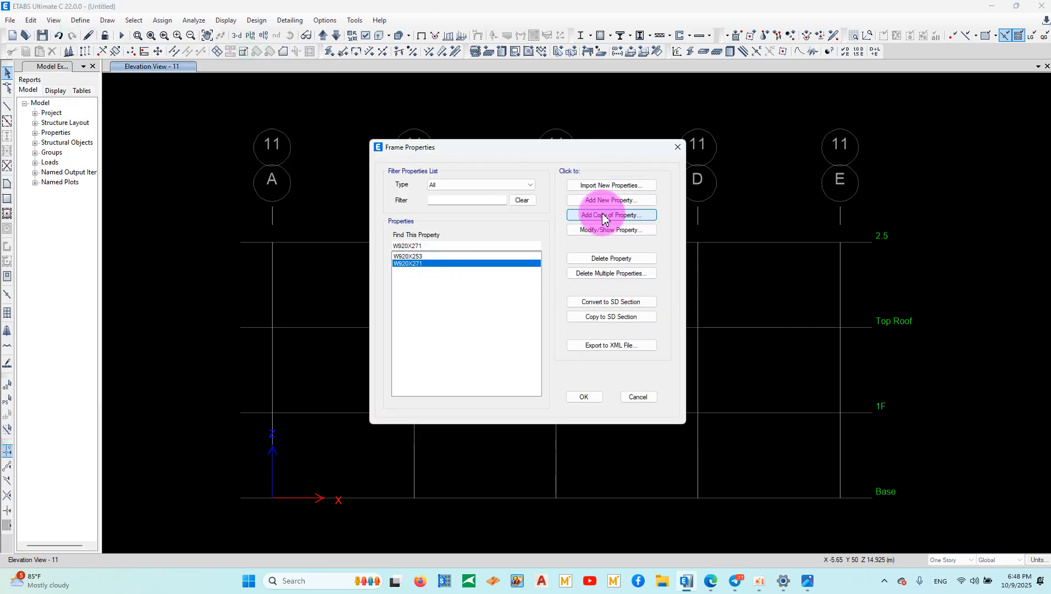
pyautogui.click(609, 218)
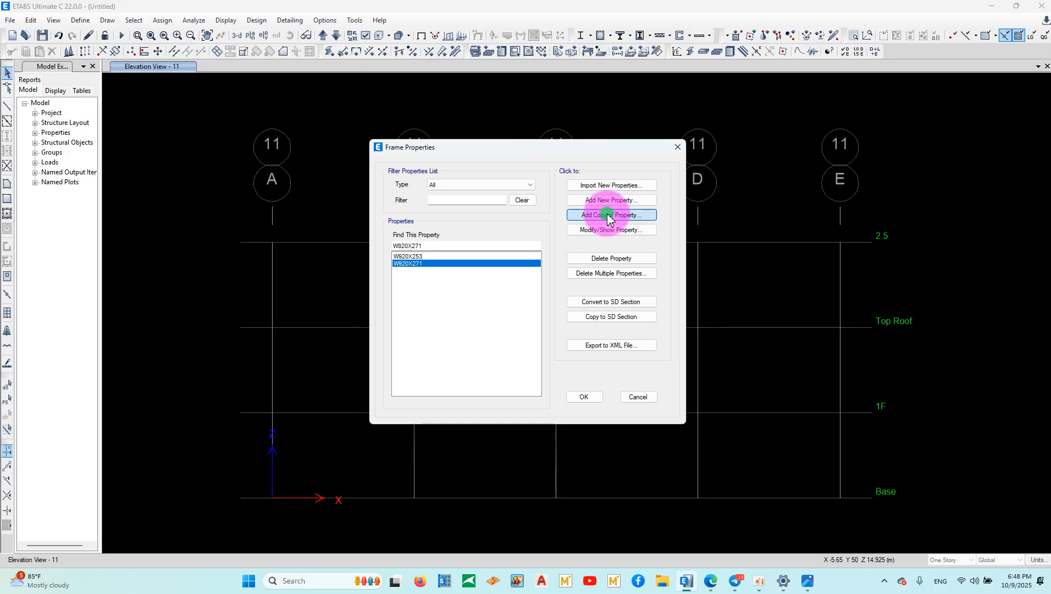
pyautogui.click(588, 220)
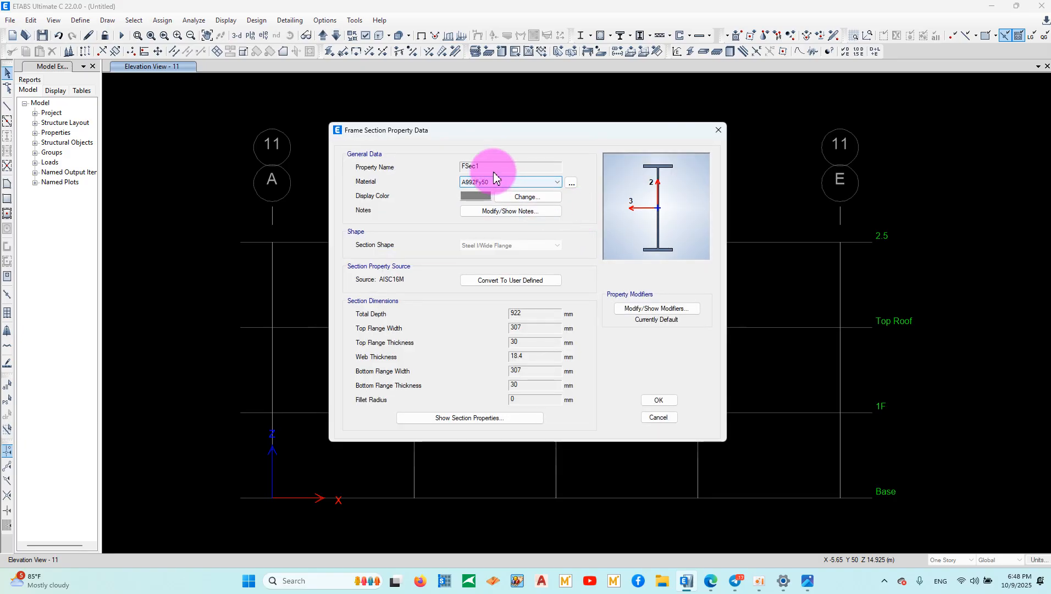
pyautogui.click(506, 182)
pyautogui.click(507, 182)
pyautogui.click(507, 182)
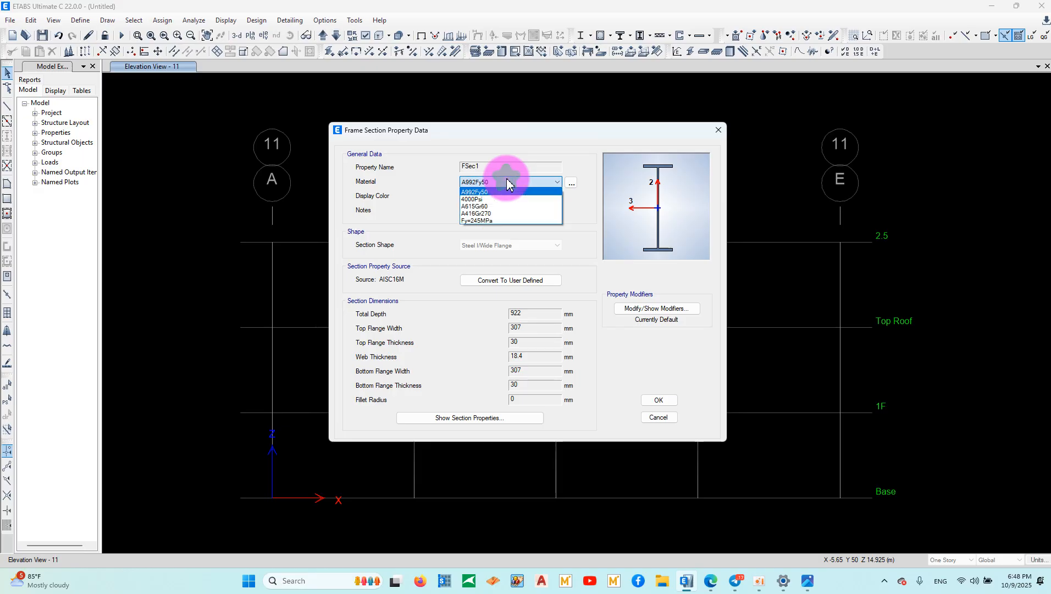
pyautogui.click(496, 220)
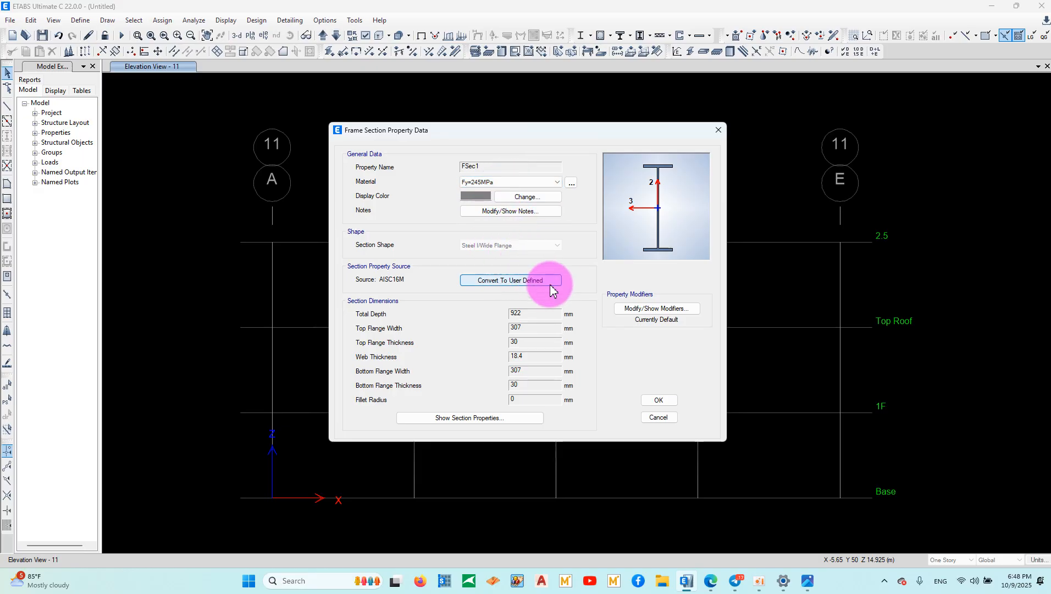
pyautogui.click(718, 130)
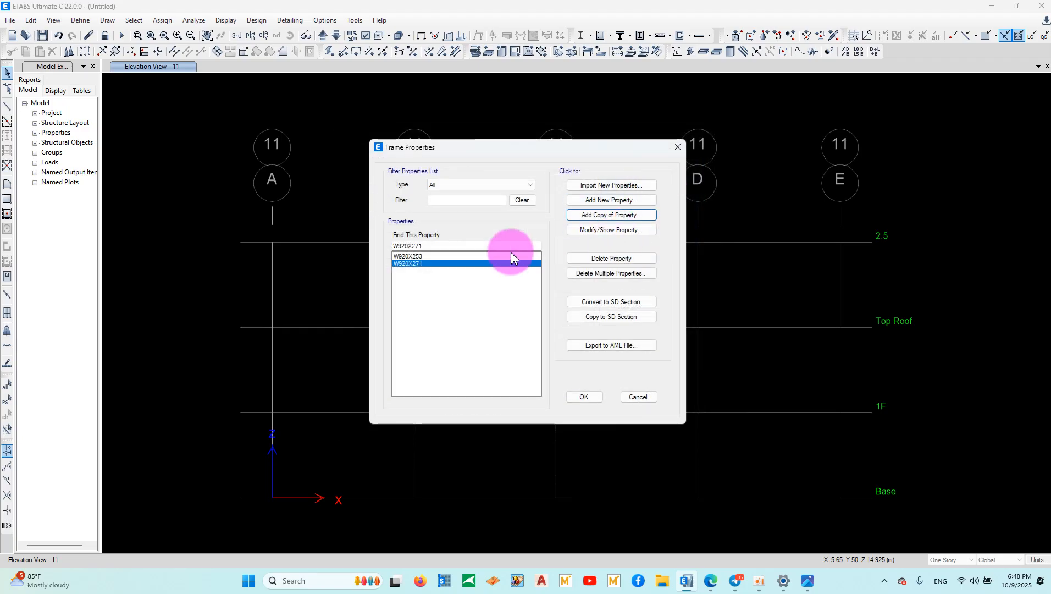
# Add a new steel I/wide flange section with material Fy=245MPa and name it 1.C1-RI-275*175*5*8.
pyautogui.click(611, 200)
pyautogui.click(566, 263)
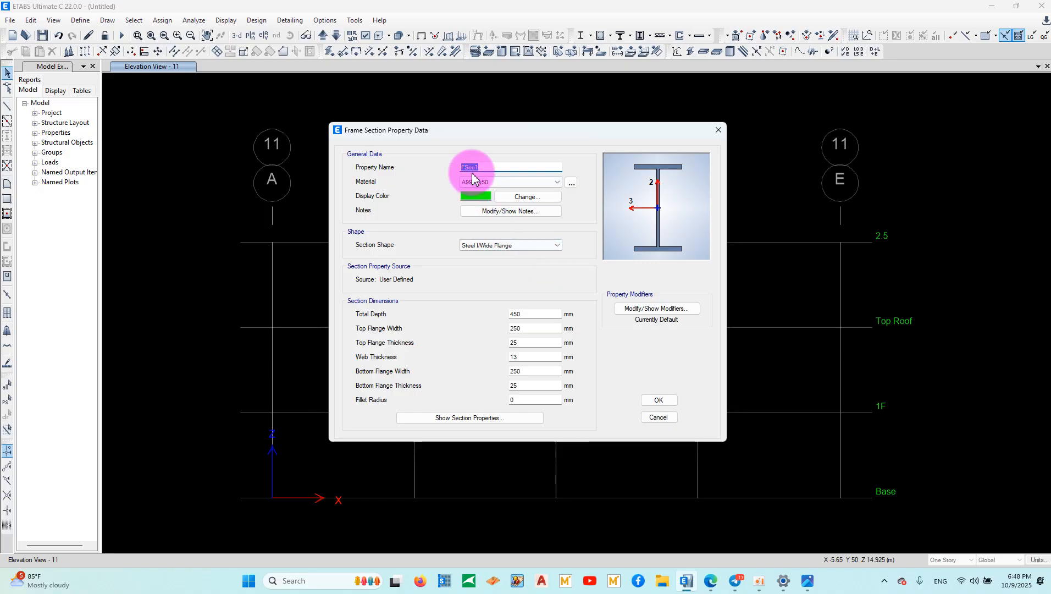
pyautogui.click(484, 181)
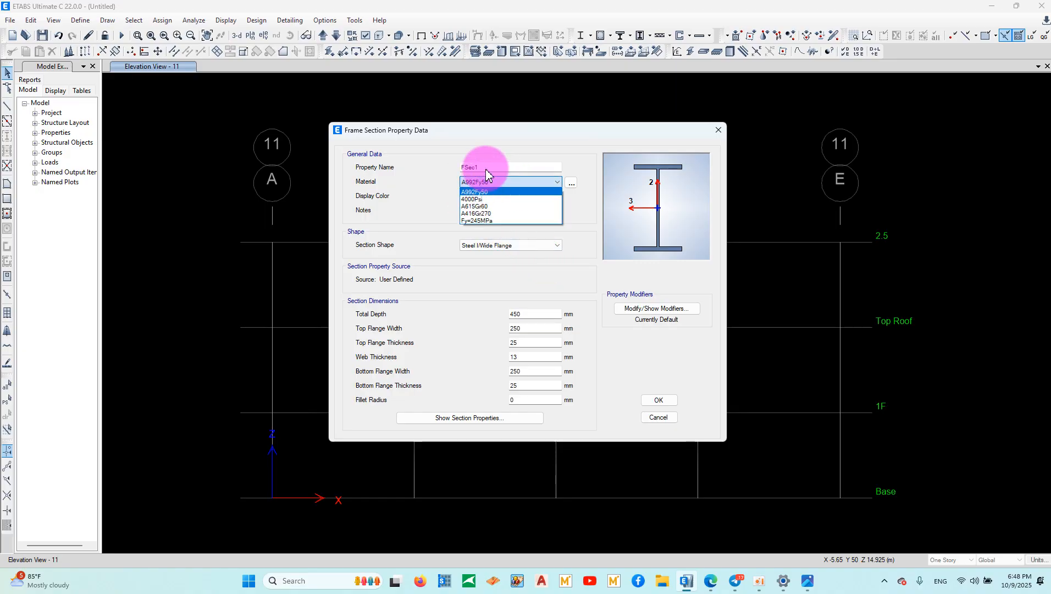
pyautogui.click(479, 221)
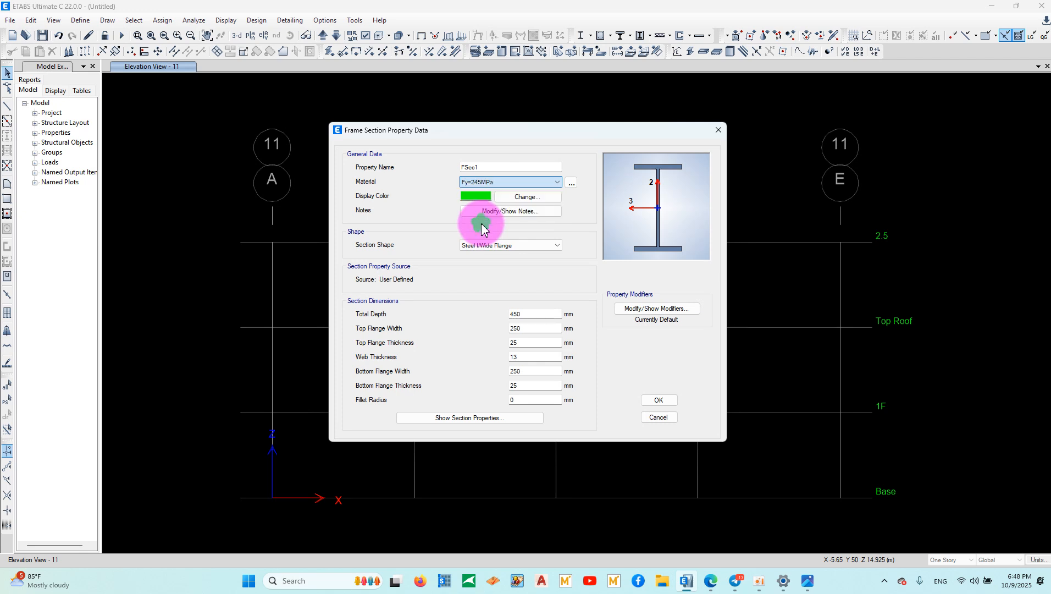
pyautogui.doubleClick(487, 168)
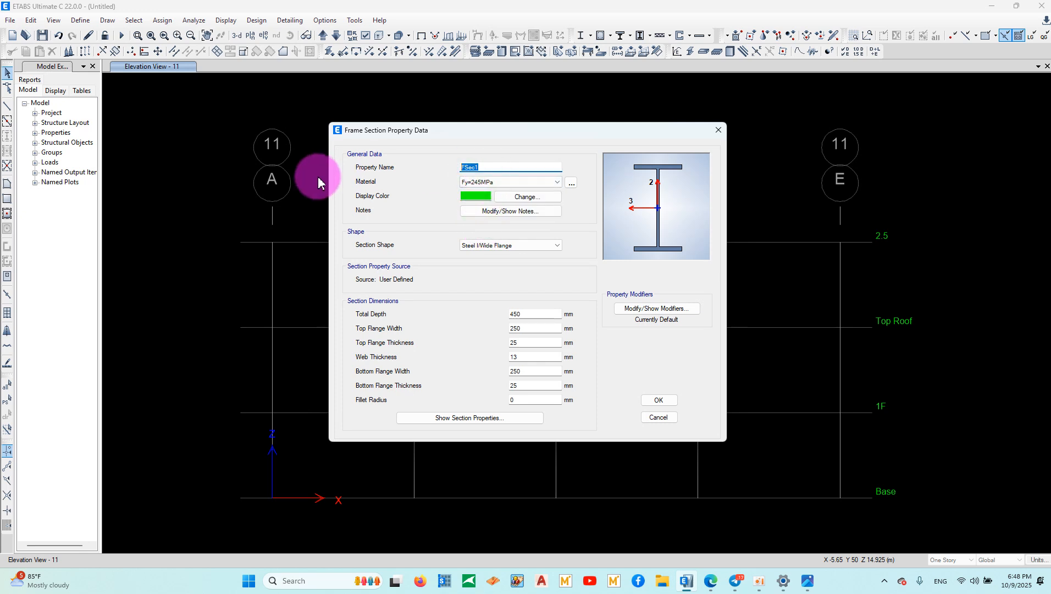
pyautogui.write('RI-275*175*5*8')
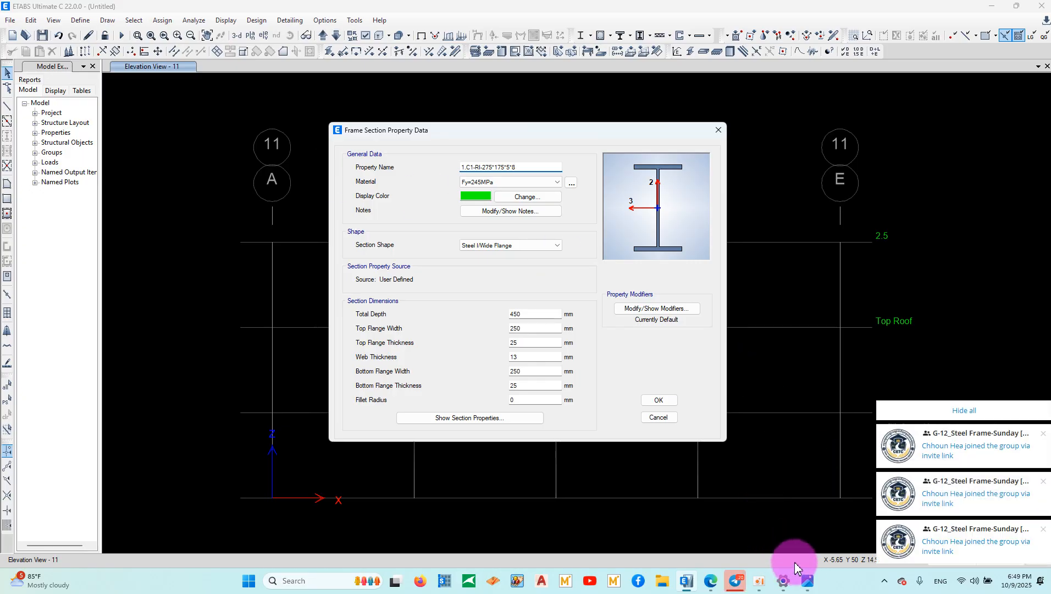
# Check the warehouse reference photo, and examine the I Beam dimensions in the Y CHHE Steel Book in Edge.
pyautogui.click(807, 580)
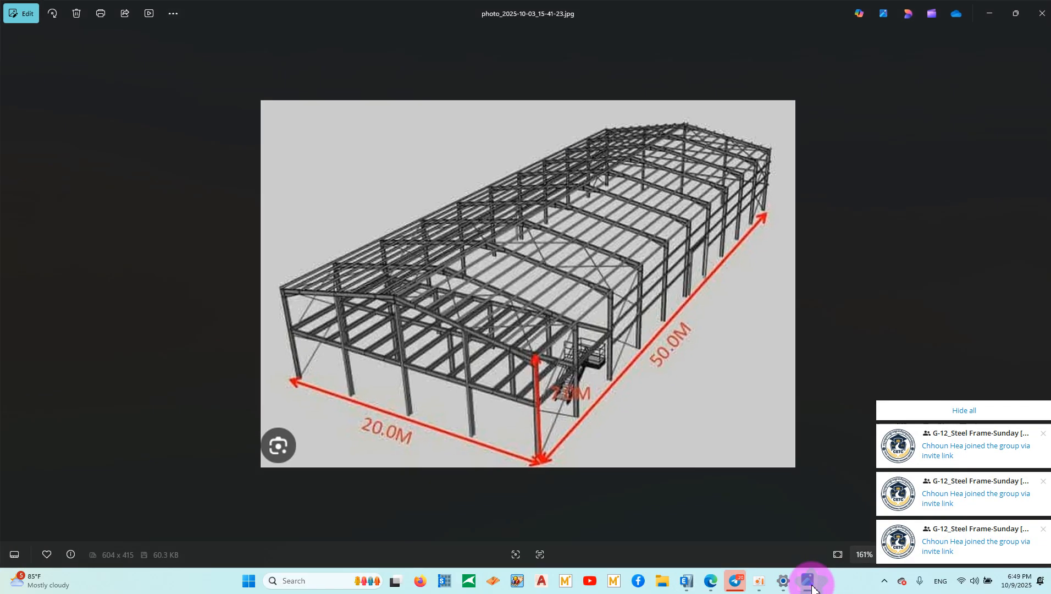
pyautogui.click(711, 581)
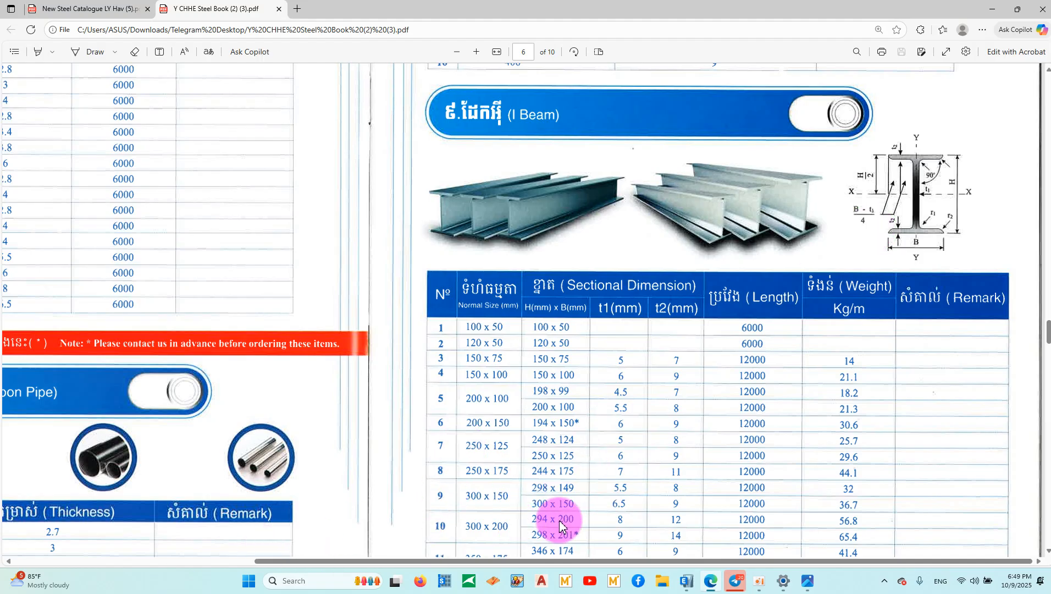
pyautogui.scroll(-1, 514, 462)
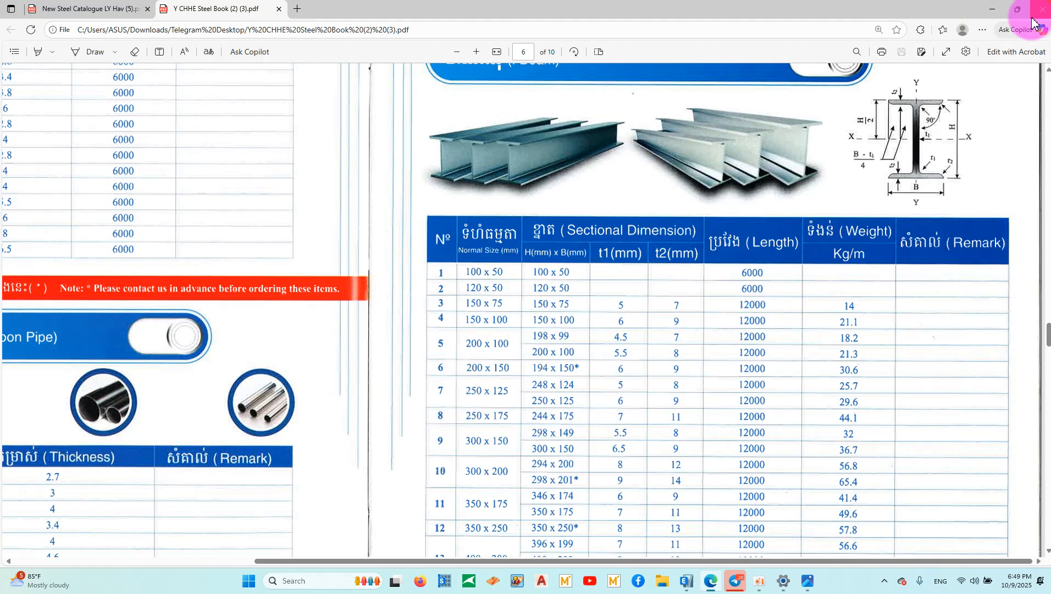
# Return to ETABS, rename the section 1.C1-RI-250*175*7*11 and set its display colour to blue.
pyautogui.click(991, 9)
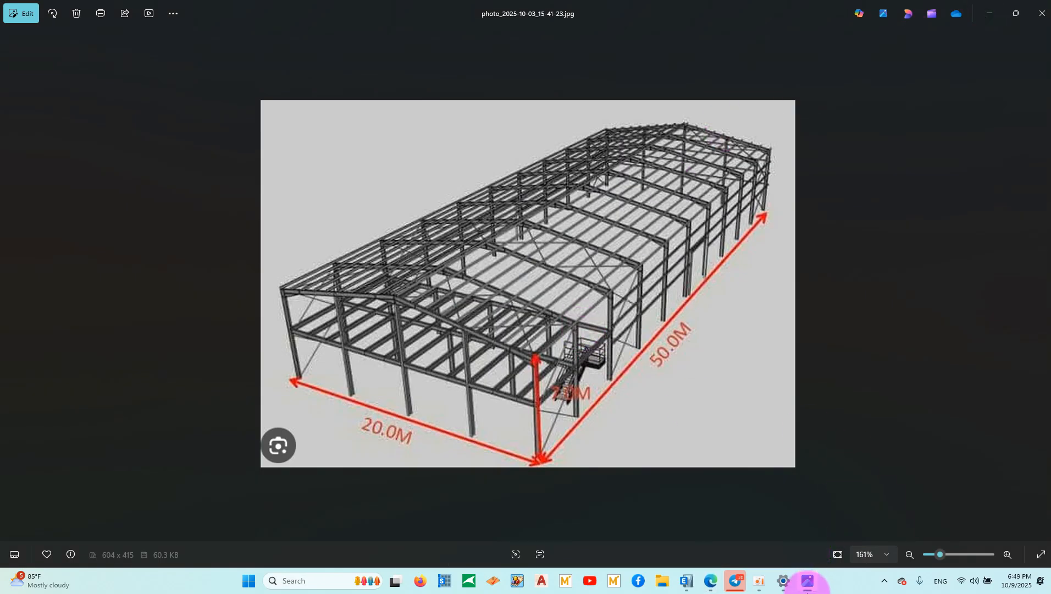
pyautogui.click(686, 582)
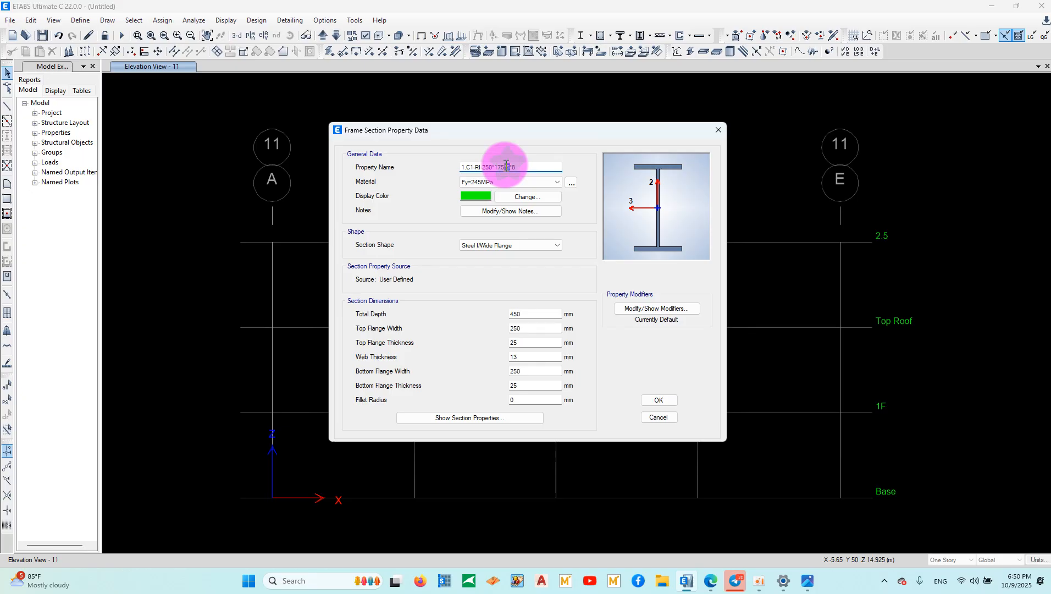
pyautogui.write('7*11')
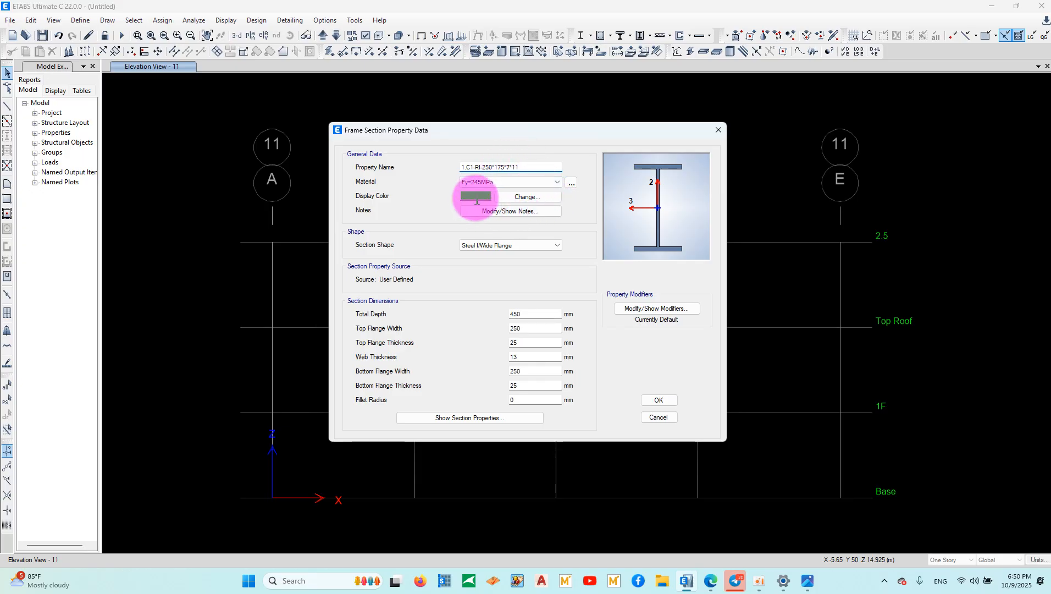
pyautogui.click(476, 197)
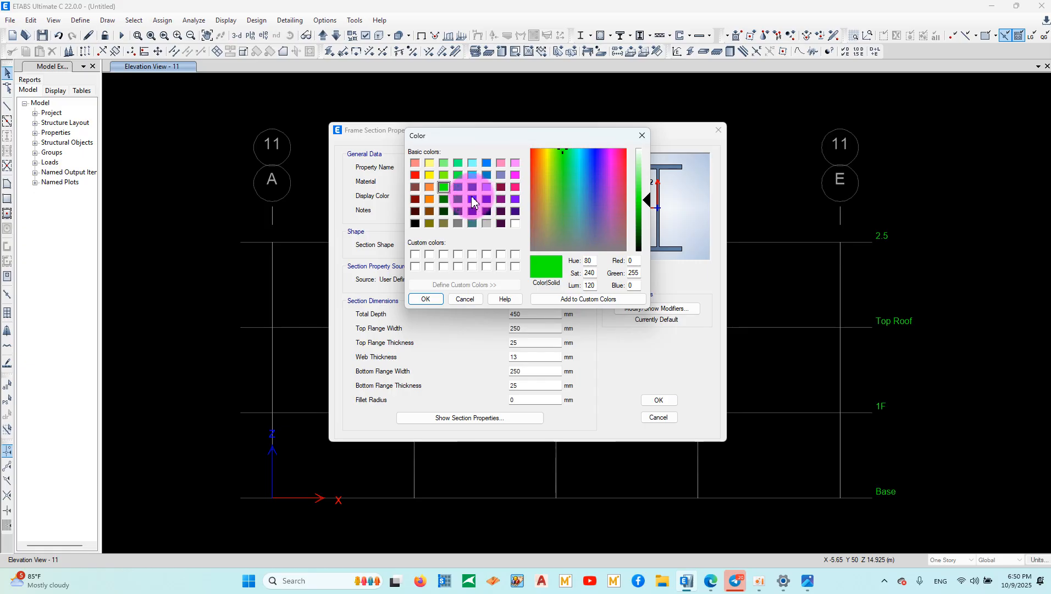
pyautogui.click(475, 198)
pyautogui.click(428, 298)
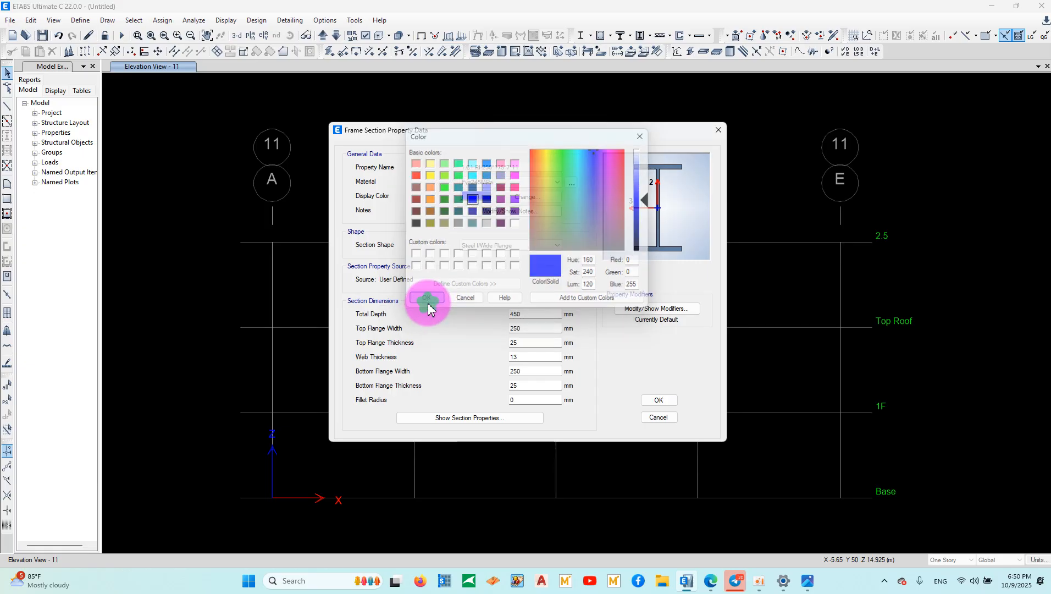
# Try a total depth of 175 mm for the section and check the flange dimensions.
pyautogui.doubleClick(519, 314)
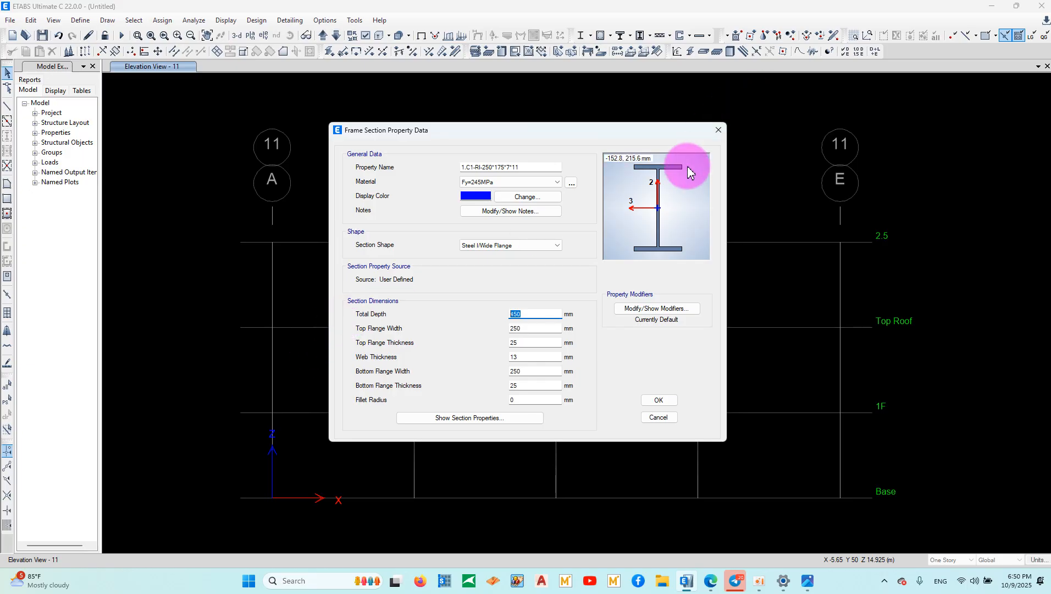
pyautogui.write('175')
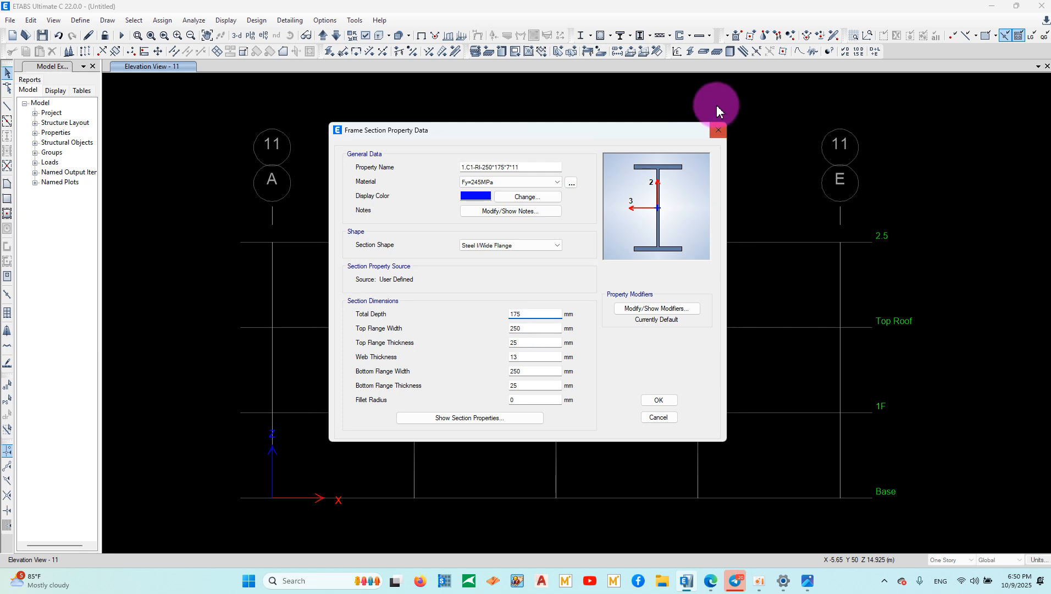
pyautogui.click(523, 329)
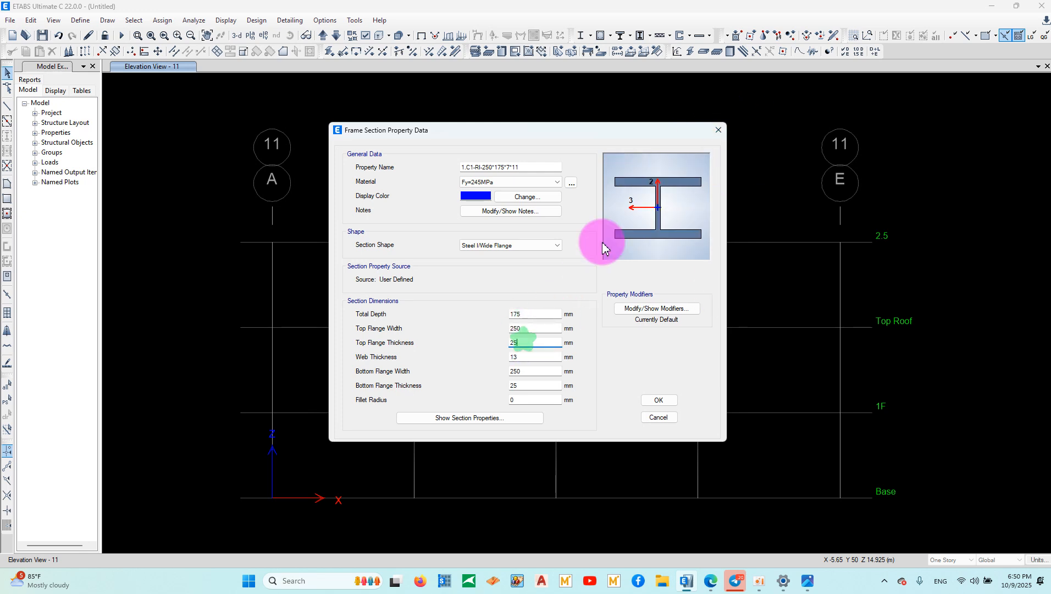
pyautogui.click(529, 344)
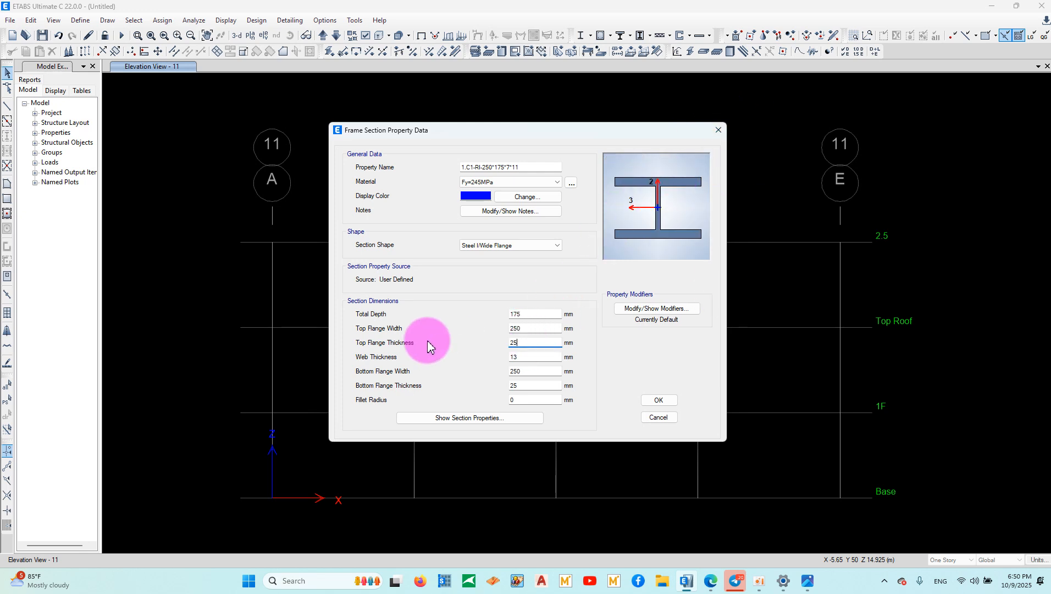
pyautogui.click(523, 329)
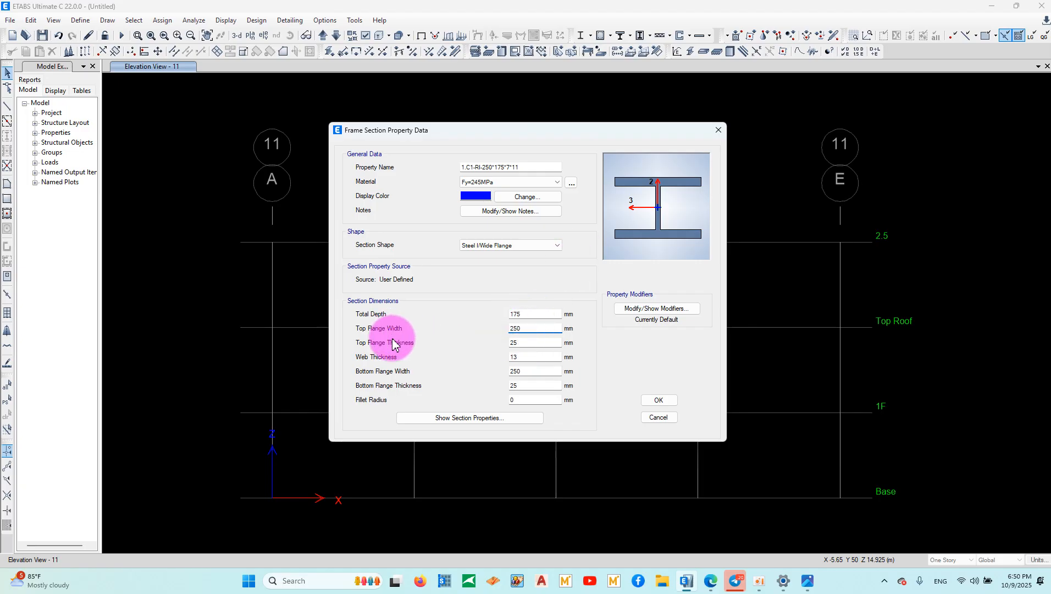
pyautogui.doubleClick(520, 328)
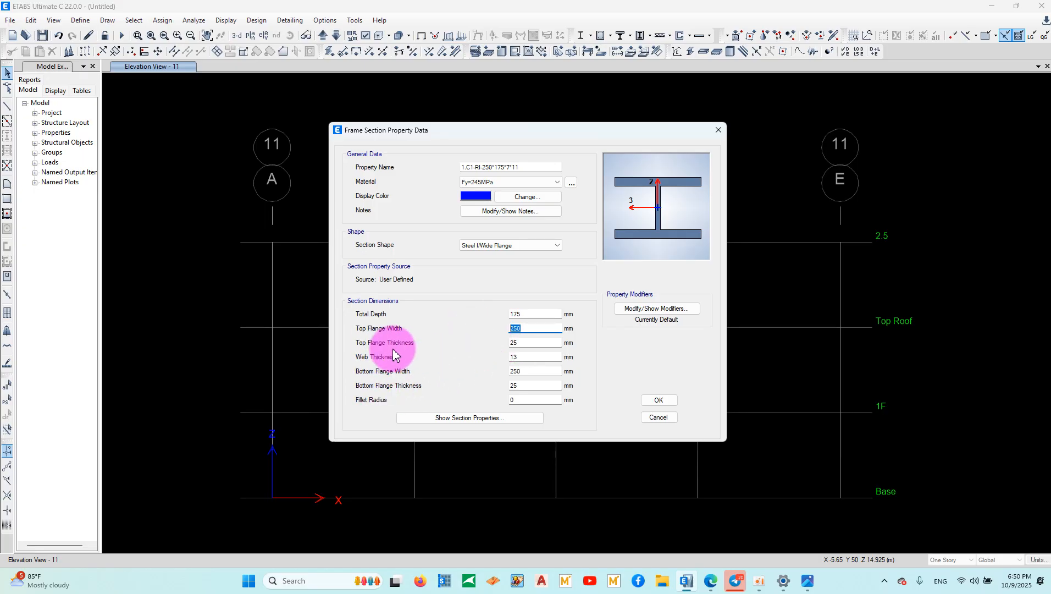
pyautogui.click(379, 345)
# Set the section's top flange thickness to 11 mm and its web thickness to 7 mm.
pyautogui.doubleClick(521, 343)
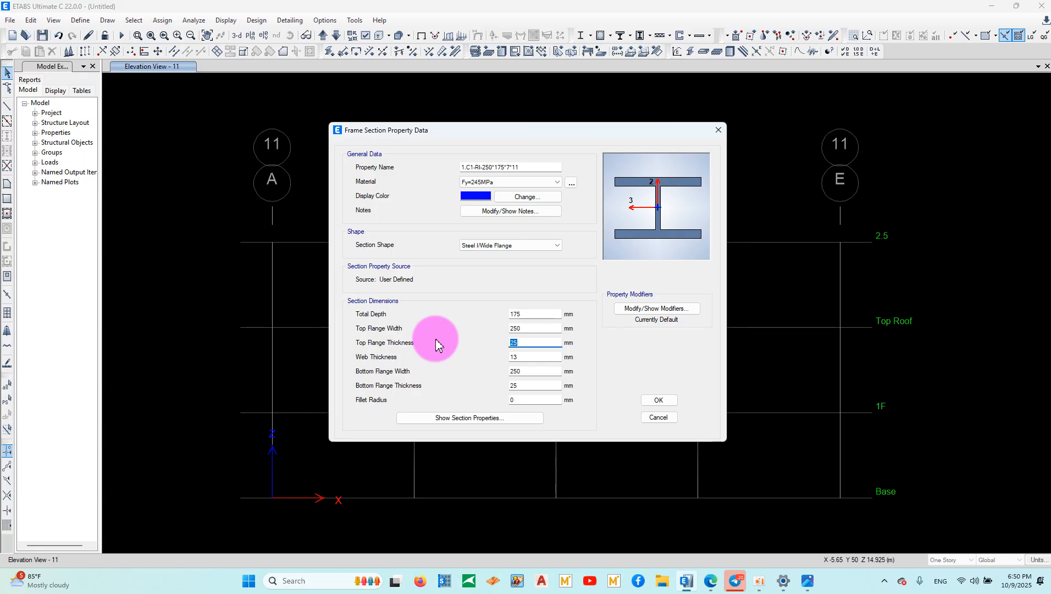
pyautogui.write('7')
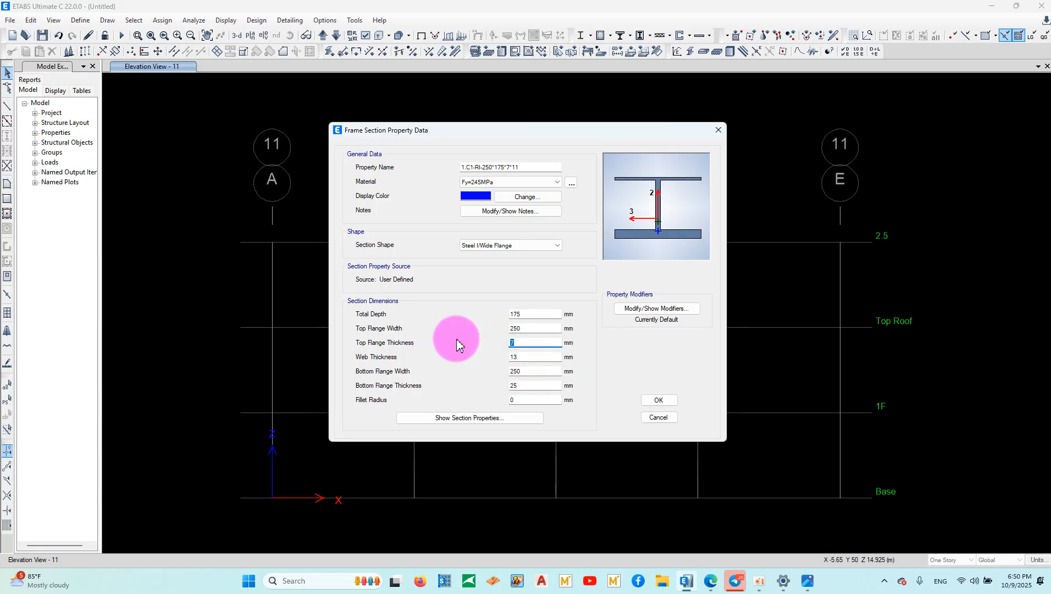
pyautogui.write('11')
pyautogui.press('Tab')
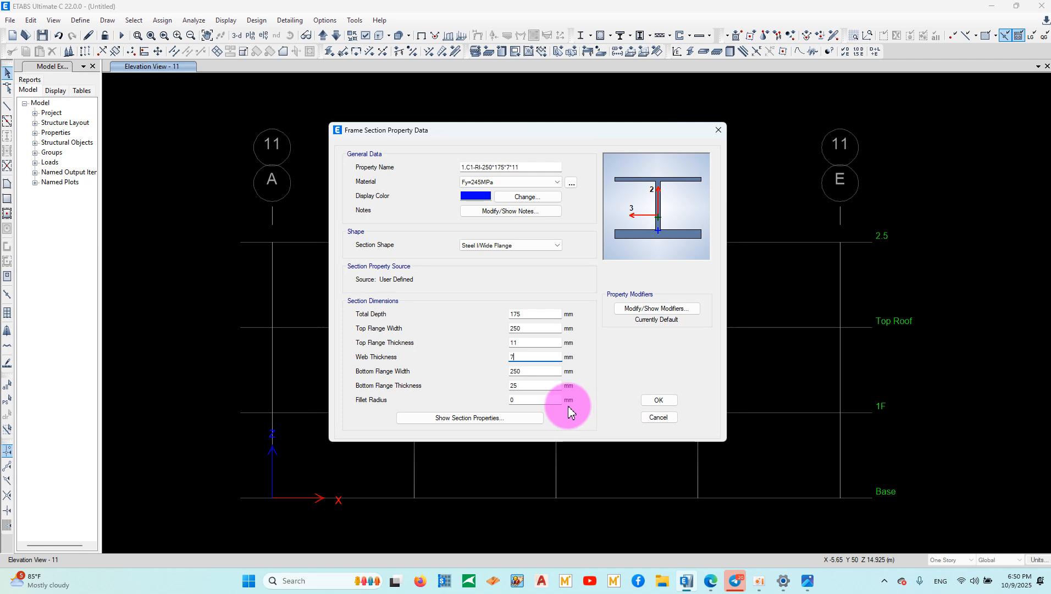
pyautogui.write('7')
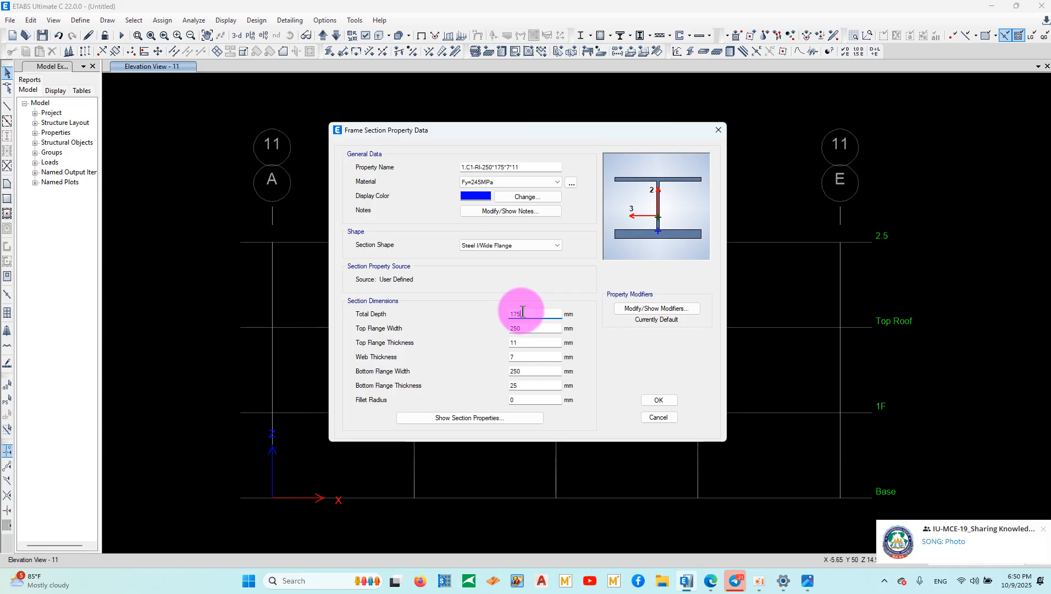
# Set the section's top flange width to 175 mm and its total depth to 250 mm.
pyautogui.doubleClick(531, 328)
pyautogui.write('1')
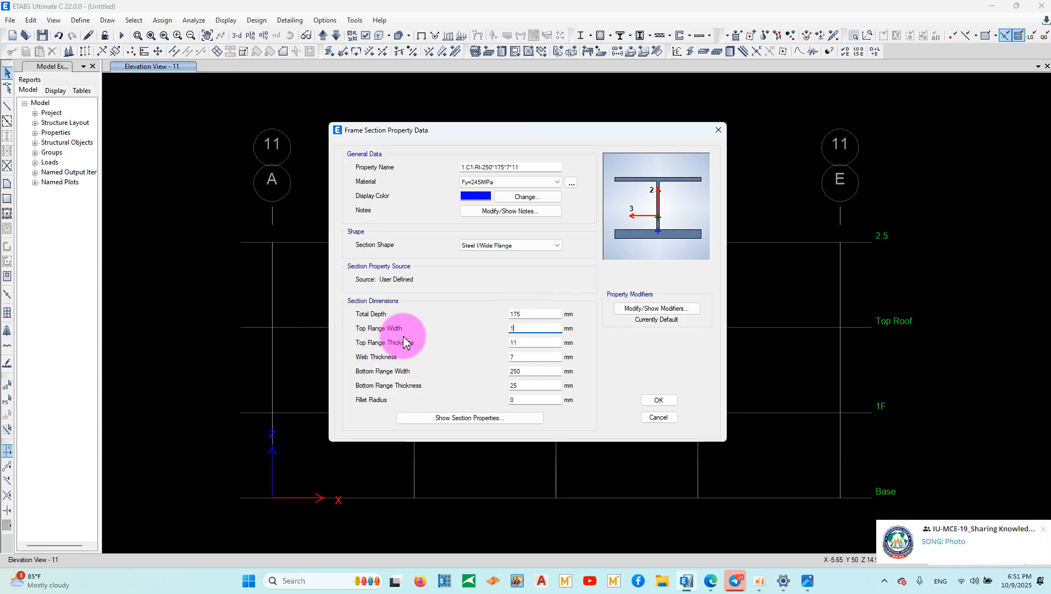
pyautogui.write('75')
pyautogui.doubleClick(535, 313)
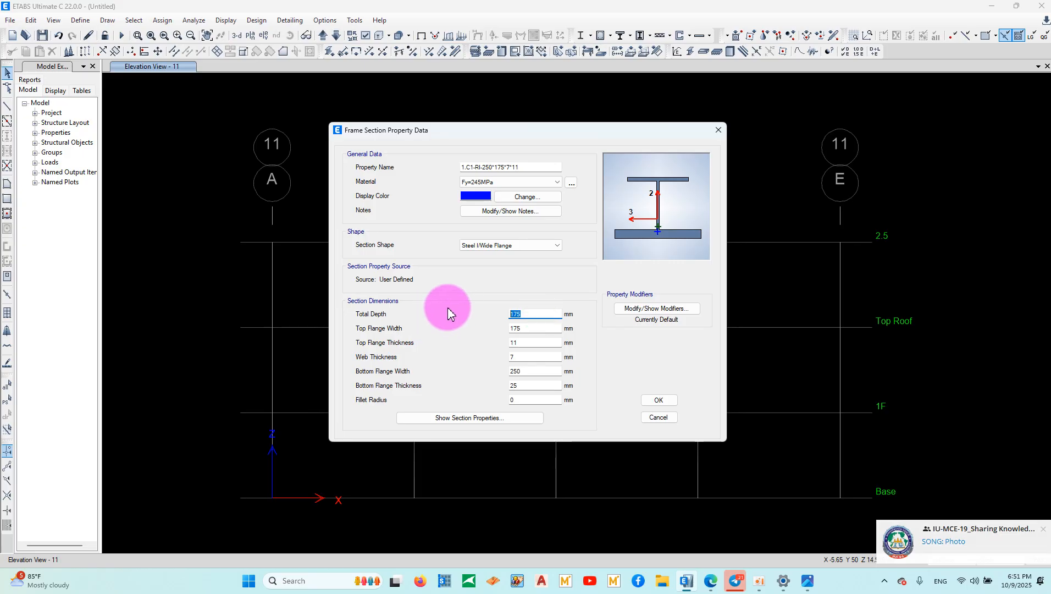
pyautogui.write('250')
pyautogui.click(536, 341)
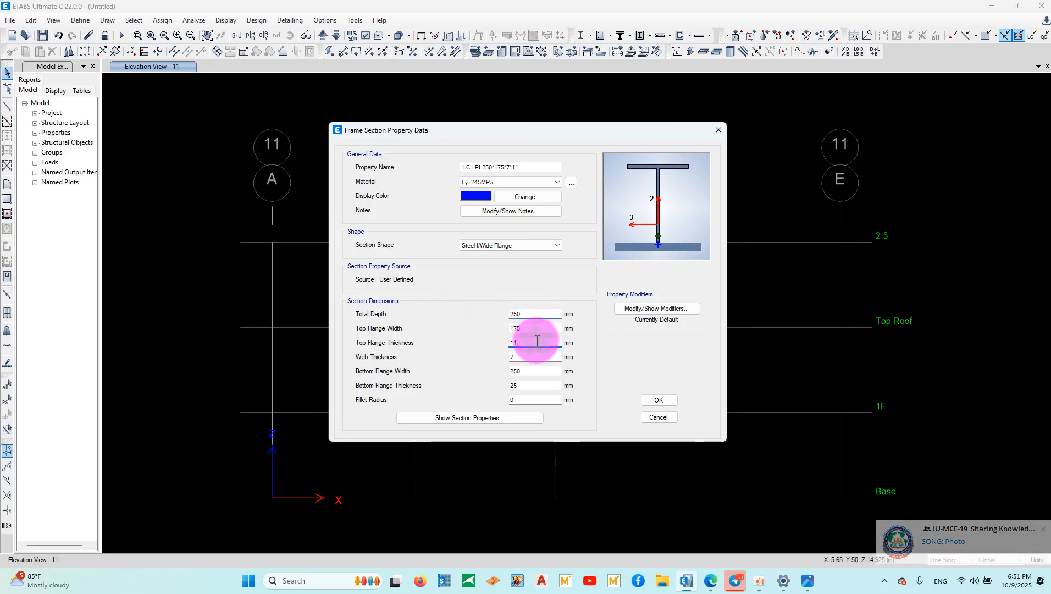
pyautogui.click(518, 313)
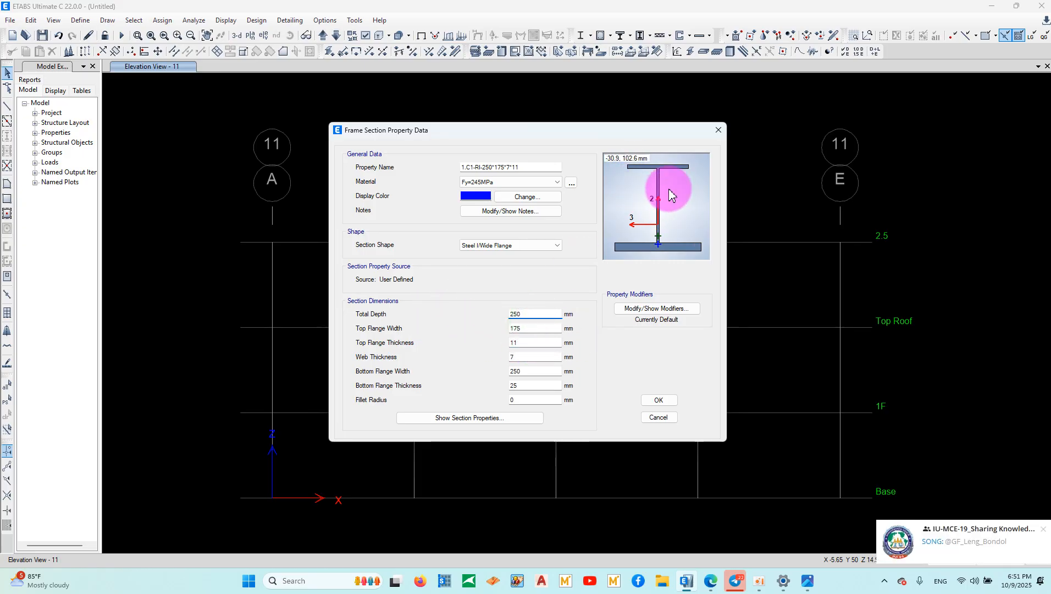
# Set the bottom flange of section 1.C1-RI-250*175*7*11 to 175 mm wide and 11 mm thick.
pyautogui.click(526, 331)
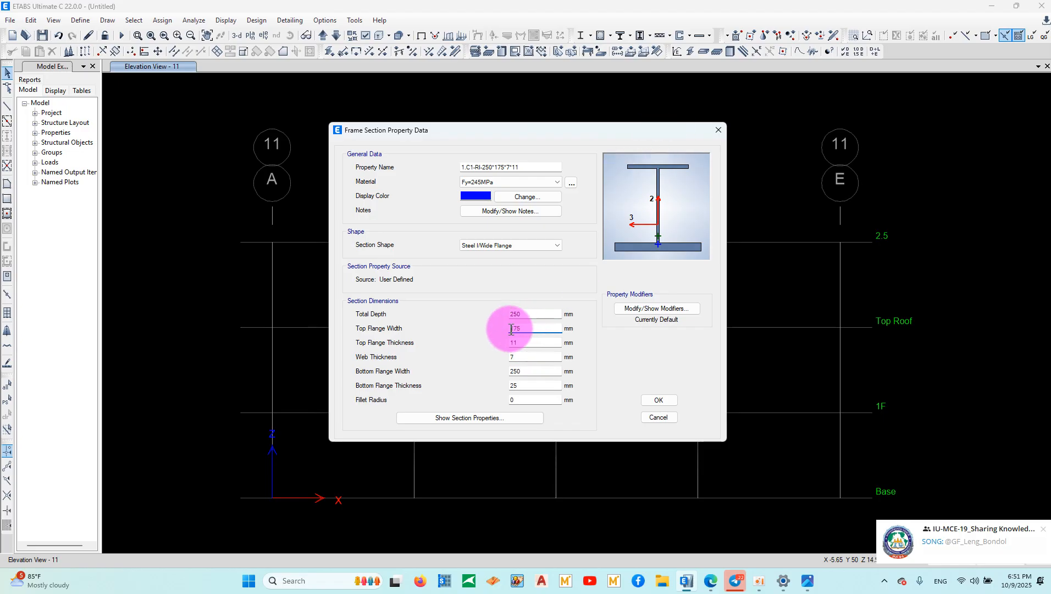
pyautogui.click(528, 313)
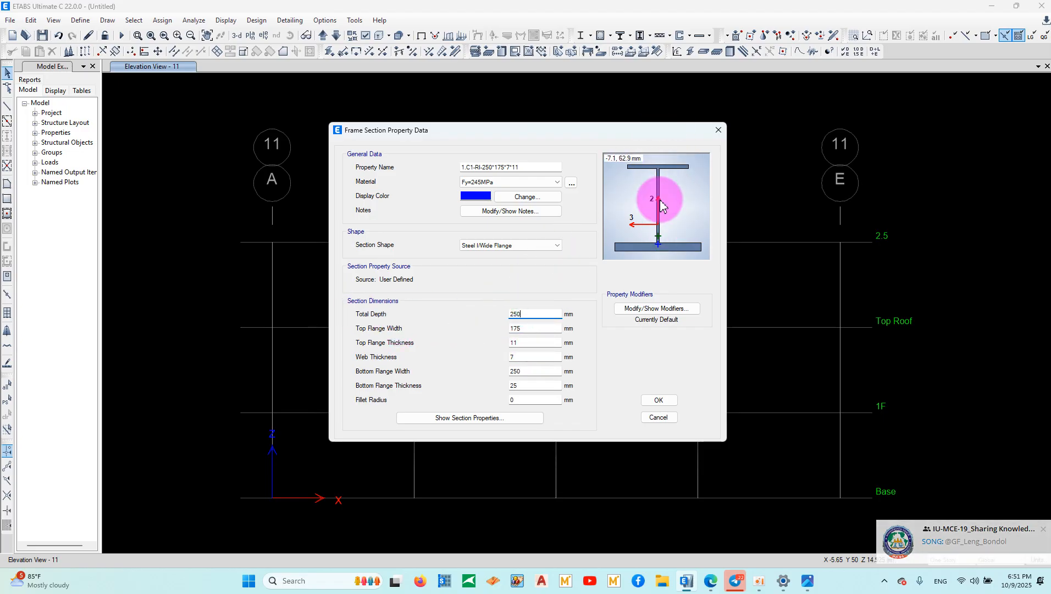
pyautogui.click(522, 342)
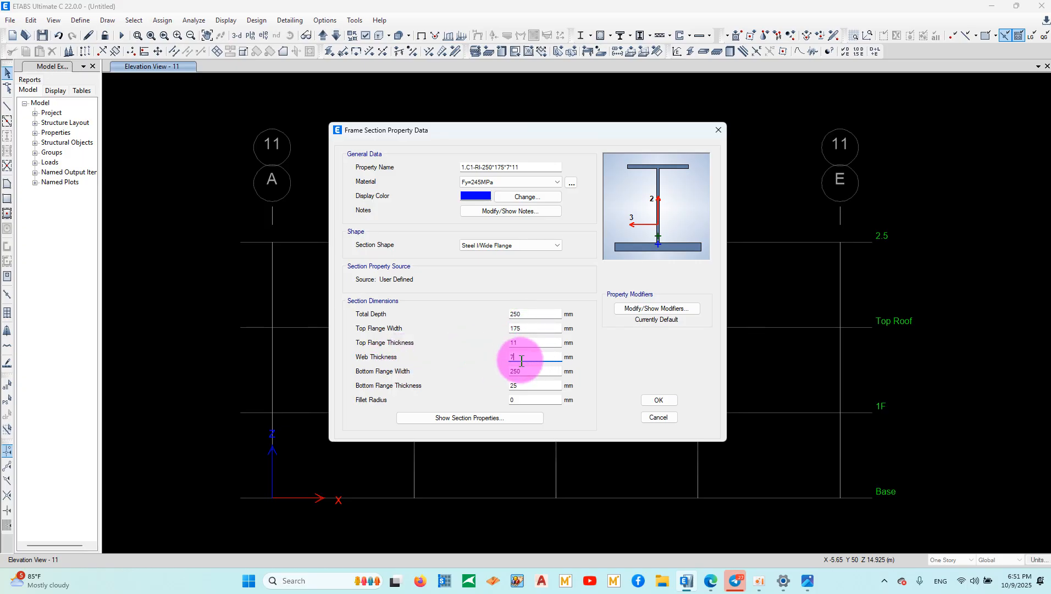
pyautogui.doubleClick(524, 369)
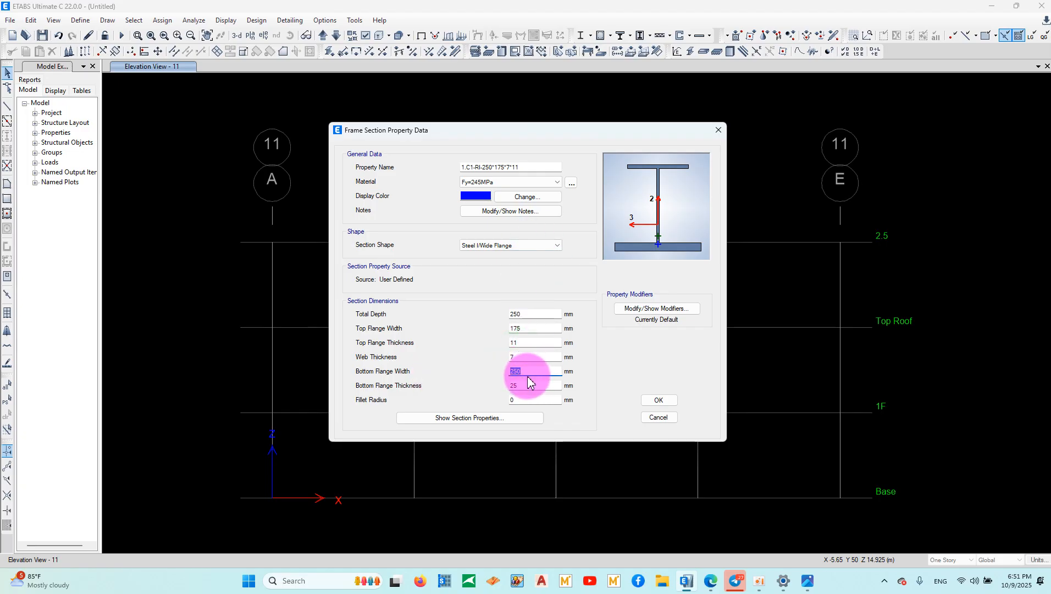
pyautogui.doubleClick(527, 384)
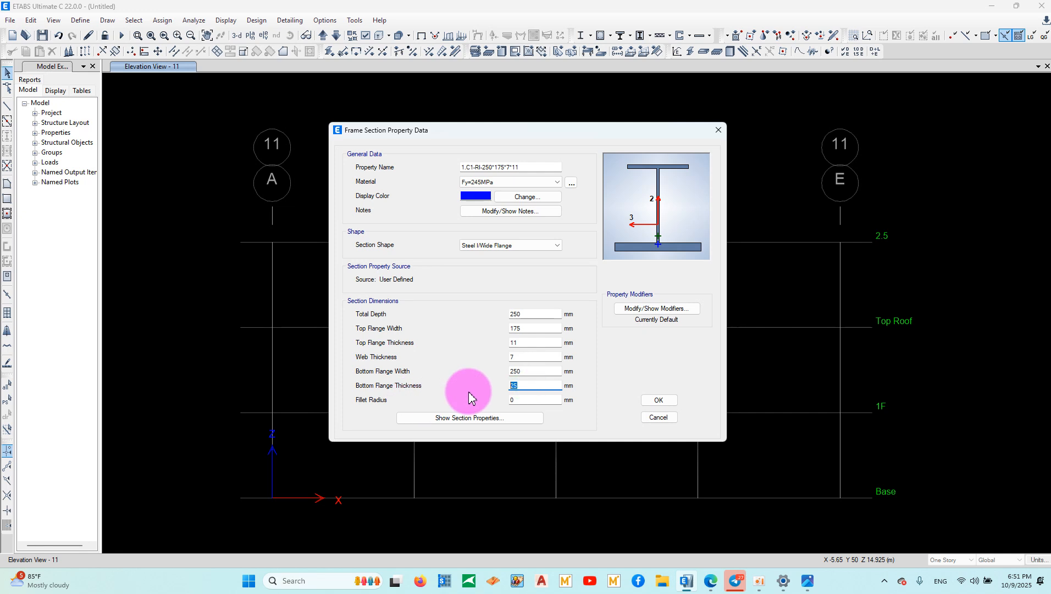
pyautogui.write('11')
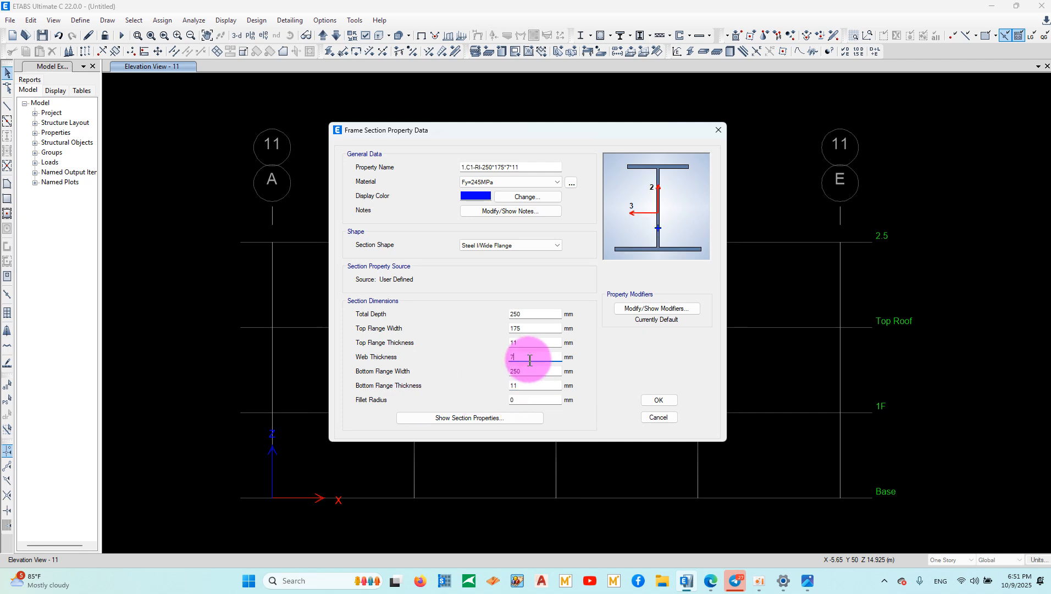
pyautogui.doubleClick(527, 372)
pyautogui.write('1')
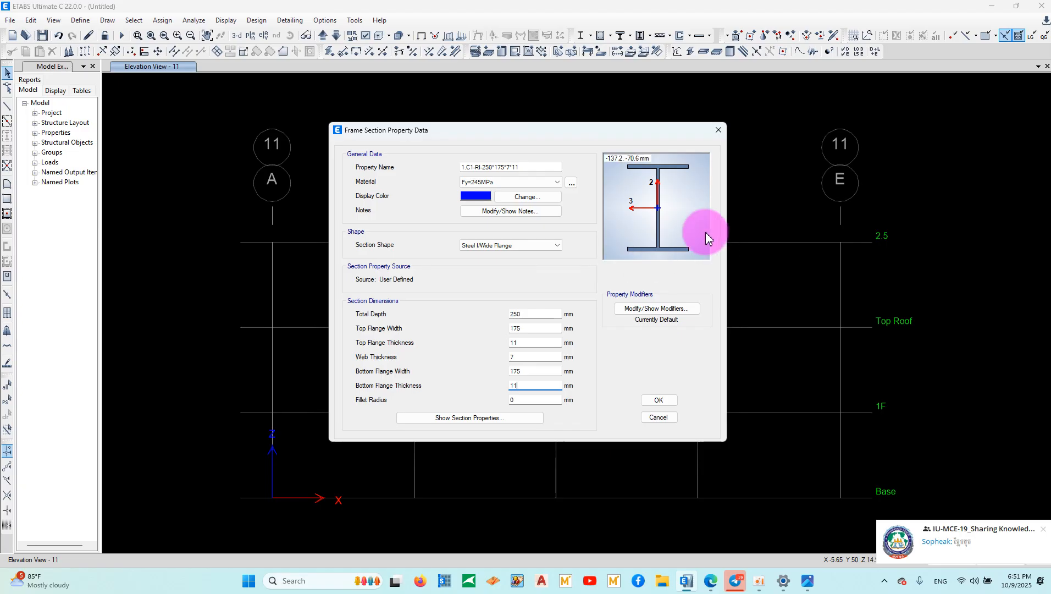
# Review the calculated properties of the 1.C1-RI-250*175*7*11 section and accept the frame property definitions.
pyautogui.click(465, 418)
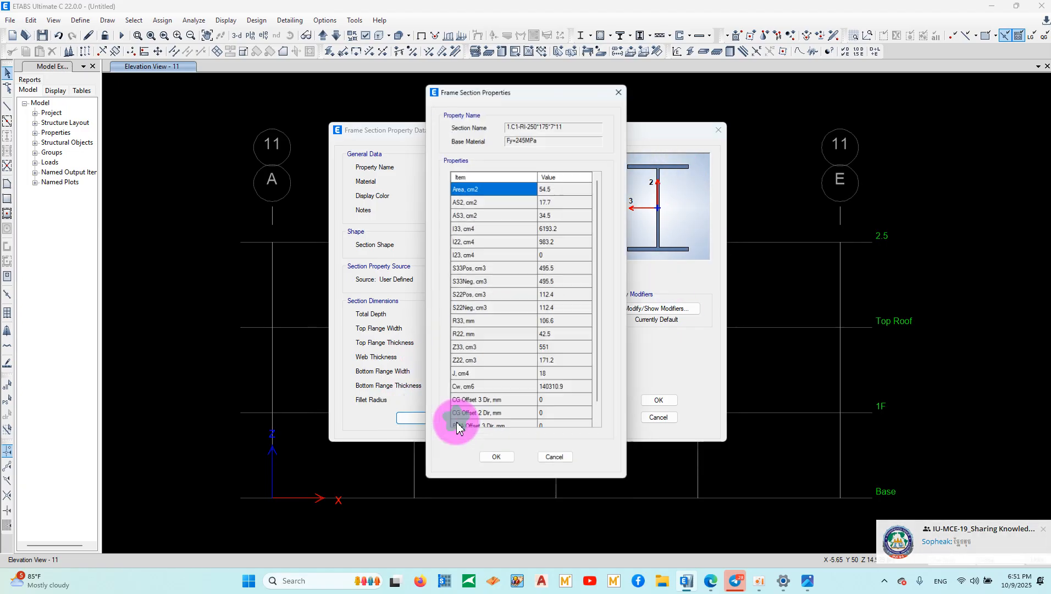
pyautogui.scroll(-1, 550, 220)
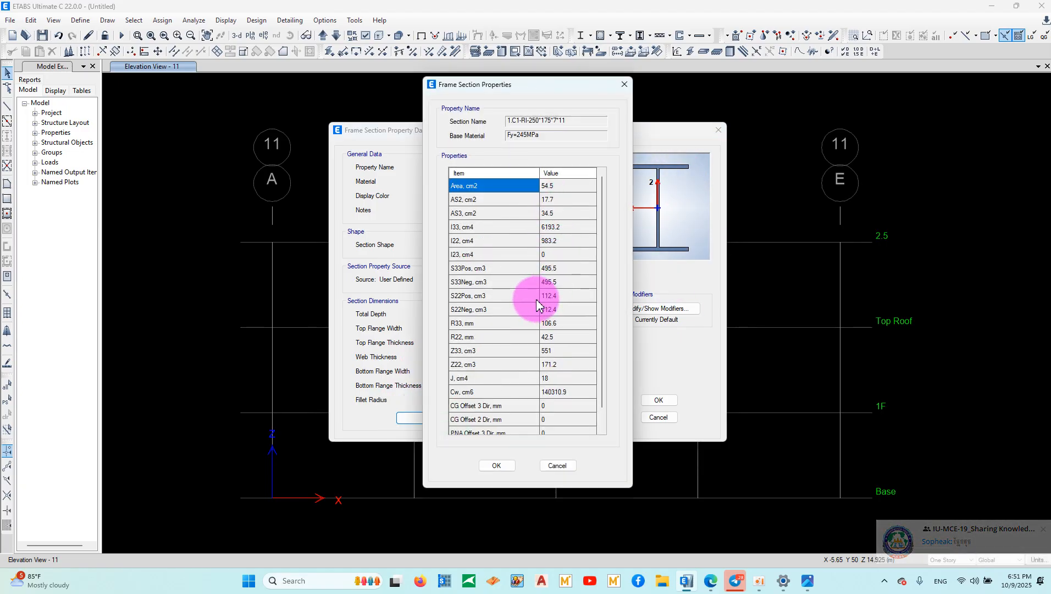
pyautogui.click(624, 84)
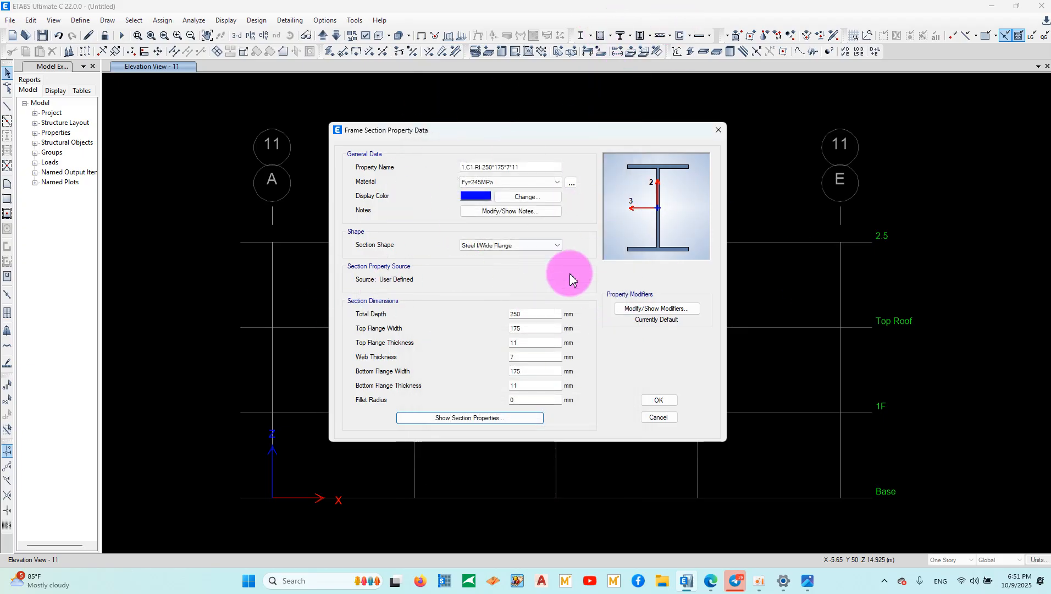
pyautogui.click(660, 399)
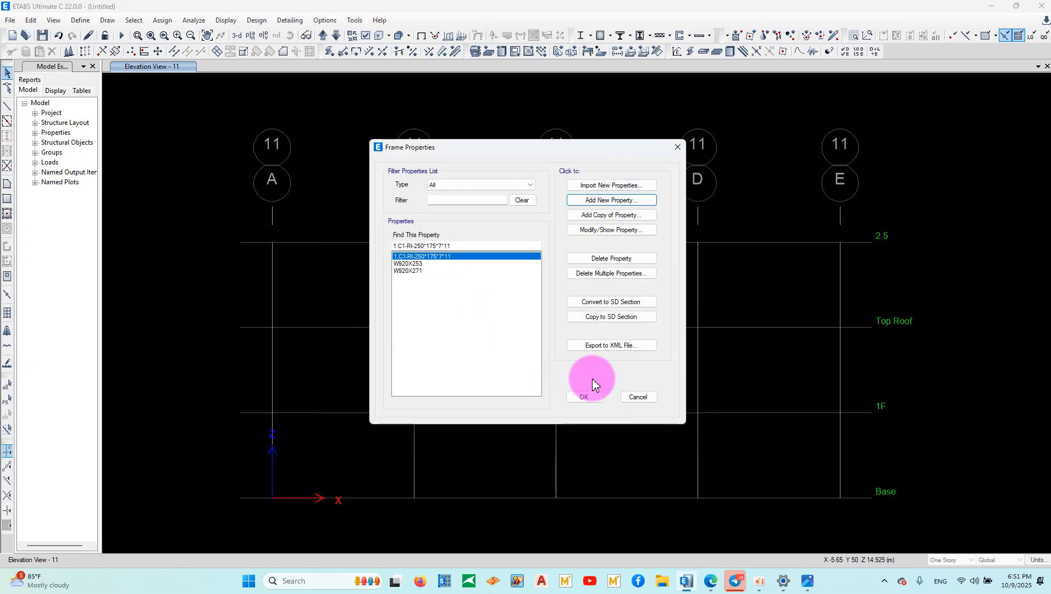
pyautogui.click(583, 397)
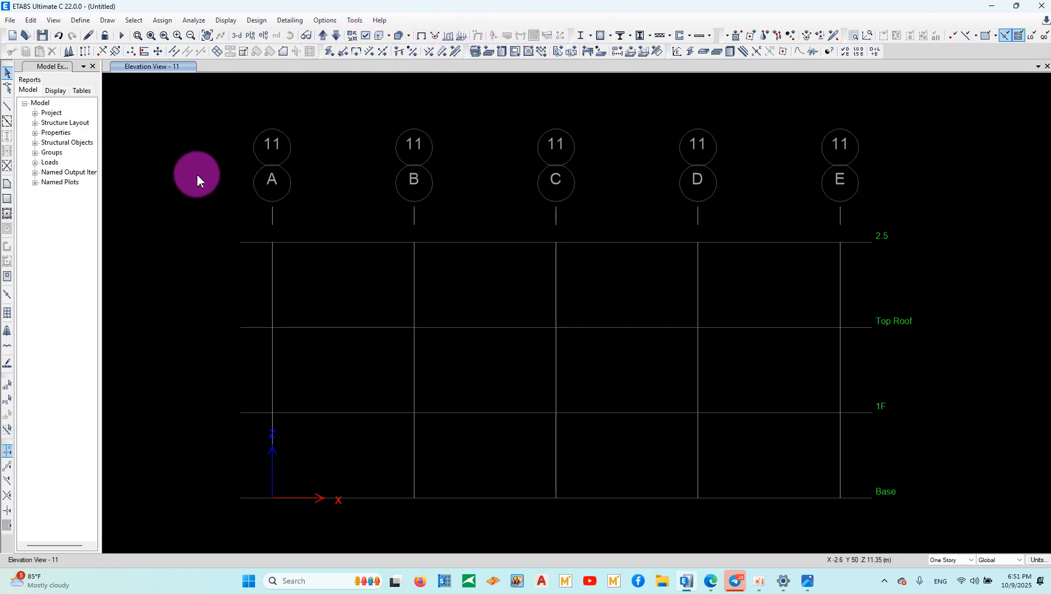
# Start the frame drawing tool and widen the Model Explorer so the object properties are fully readable.
pyautogui.click(8, 122)
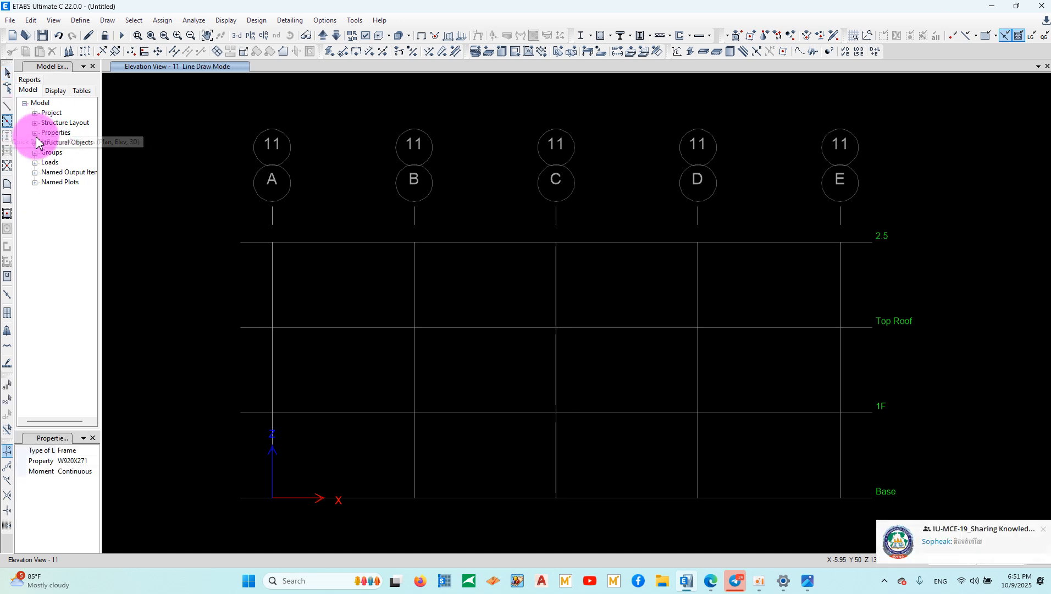
pyautogui.click(7, 106)
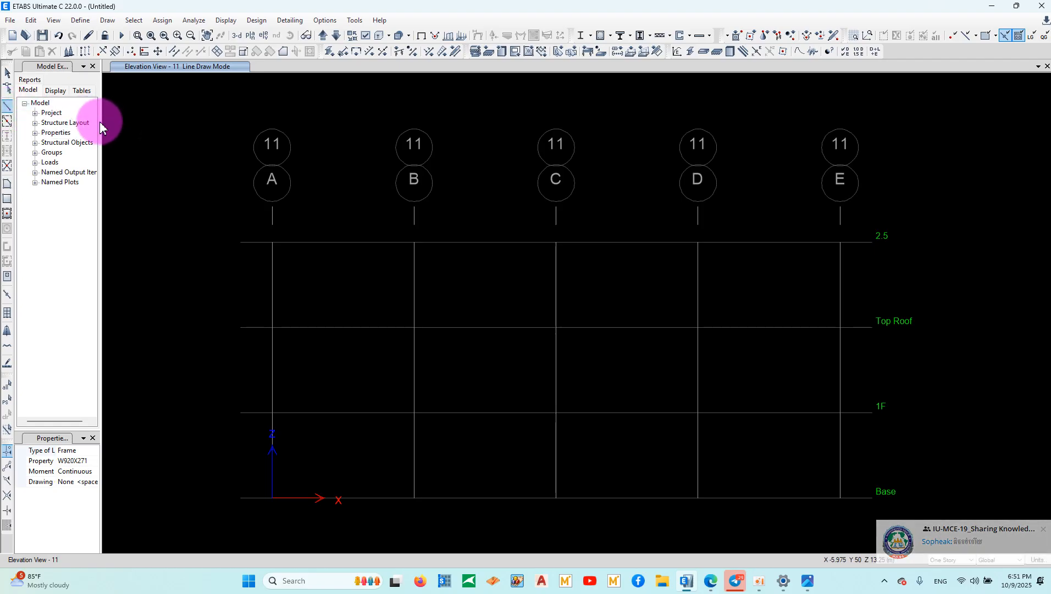
pyautogui.moveTo(105, 122); pyautogui.dragTo(184, 124)
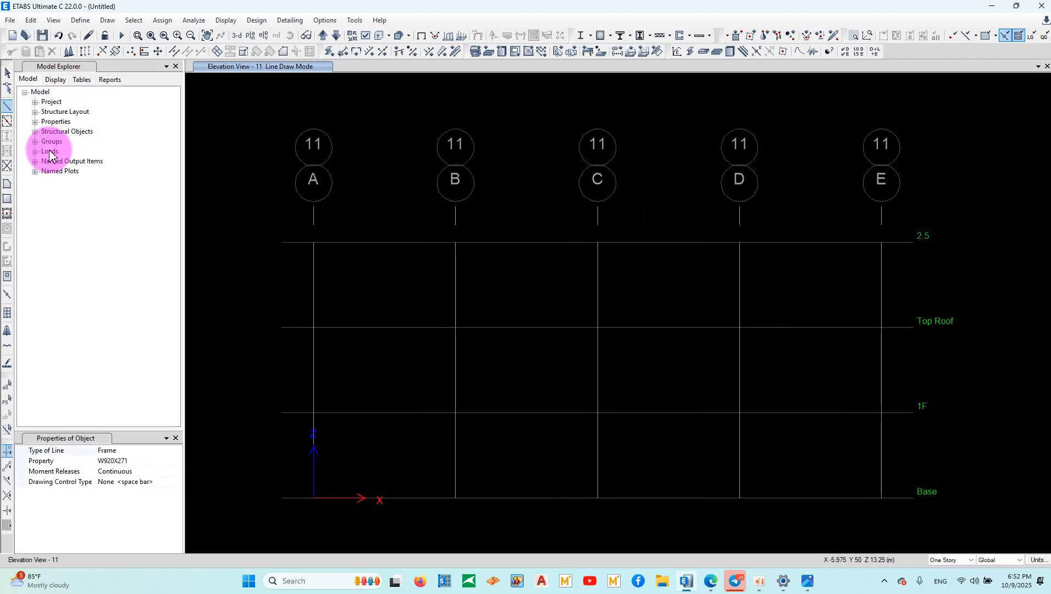
pyautogui.click(7, 73)
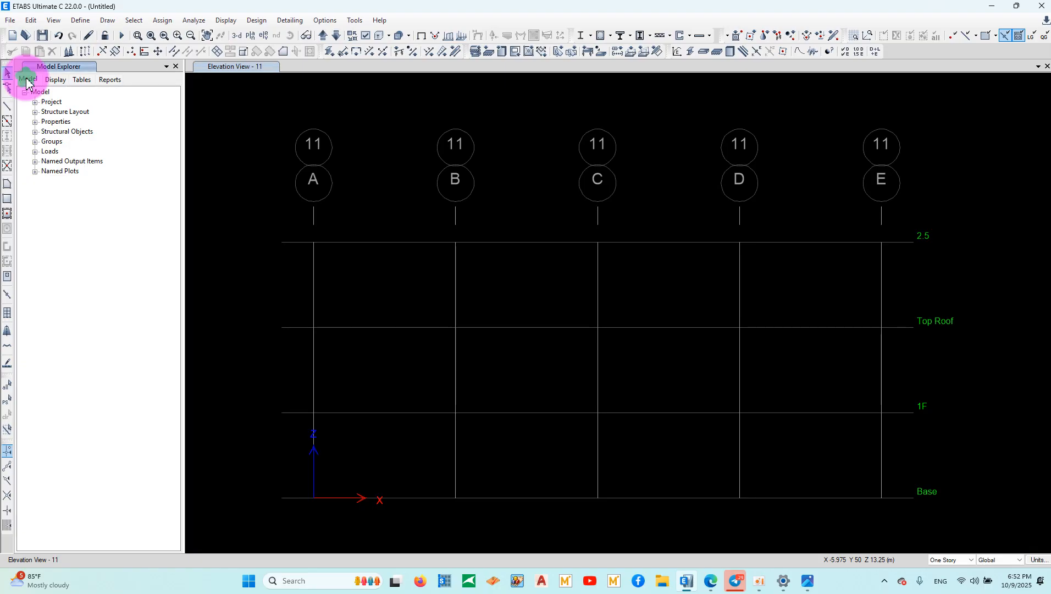
pyautogui.click(7, 108)
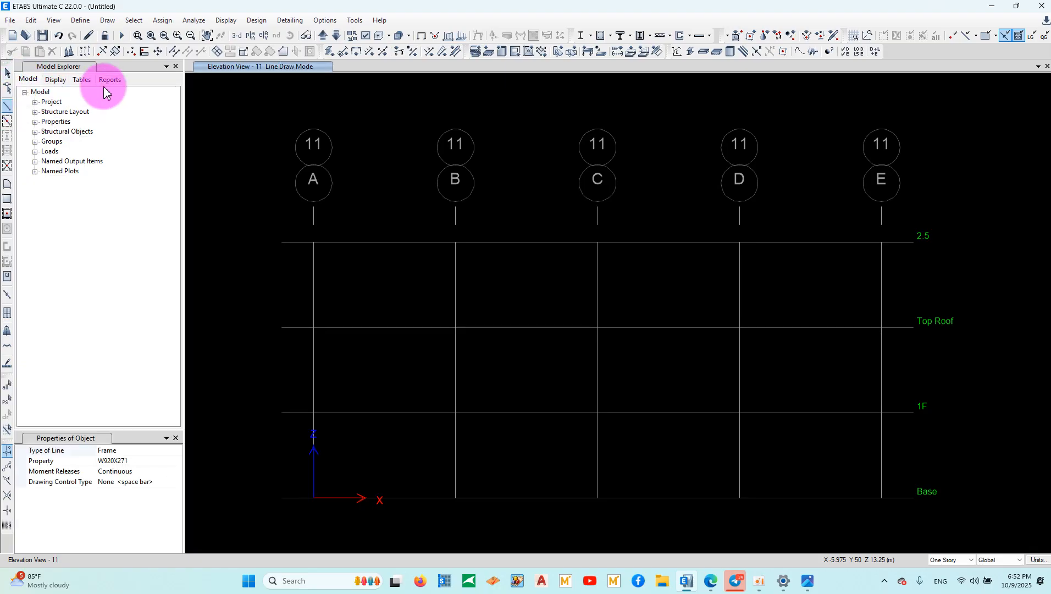
pyautogui.click(101, 82)
pyautogui.click(52, 81)
pyautogui.click(26, 80)
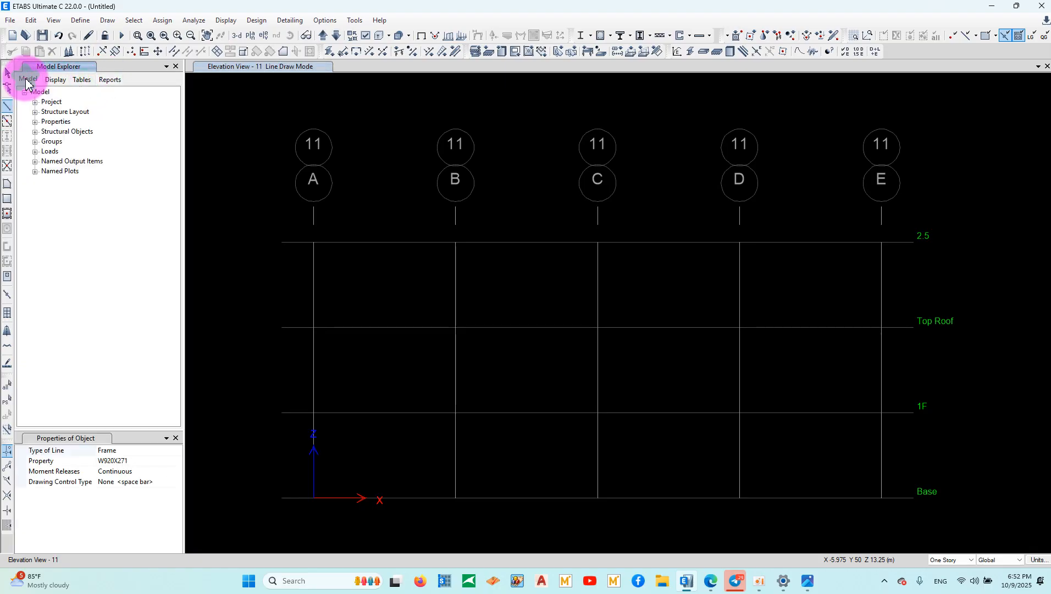
# Try to quick-draw a column on grid A of elevation 11 with section 1.C1-RI-250*175*7*11.
pyautogui.click(8, 121)
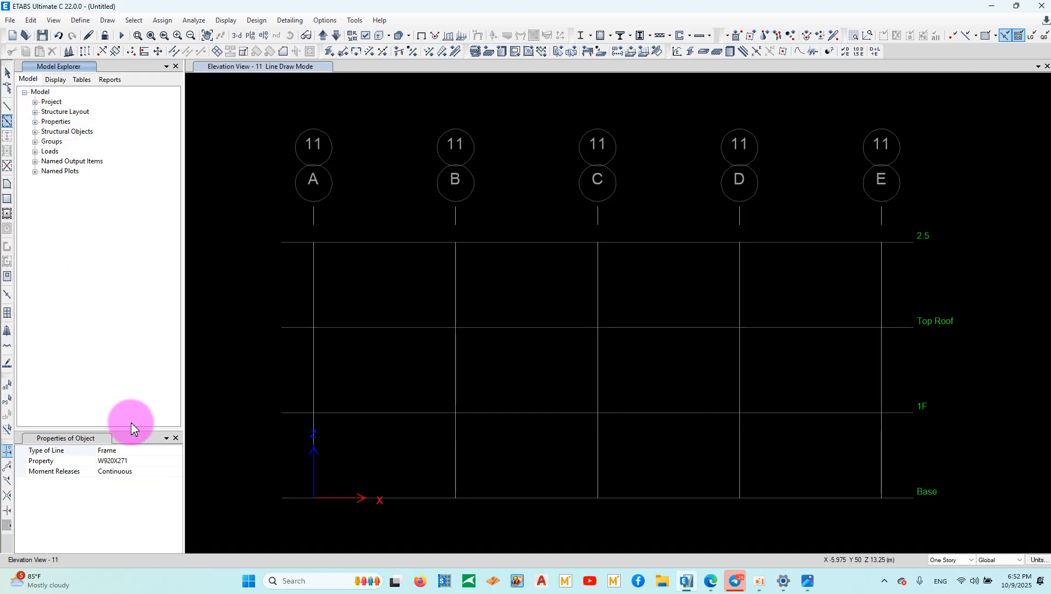
pyautogui.click(171, 463)
pyautogui.click(178, 461)
pyautogui.click(149, 471)
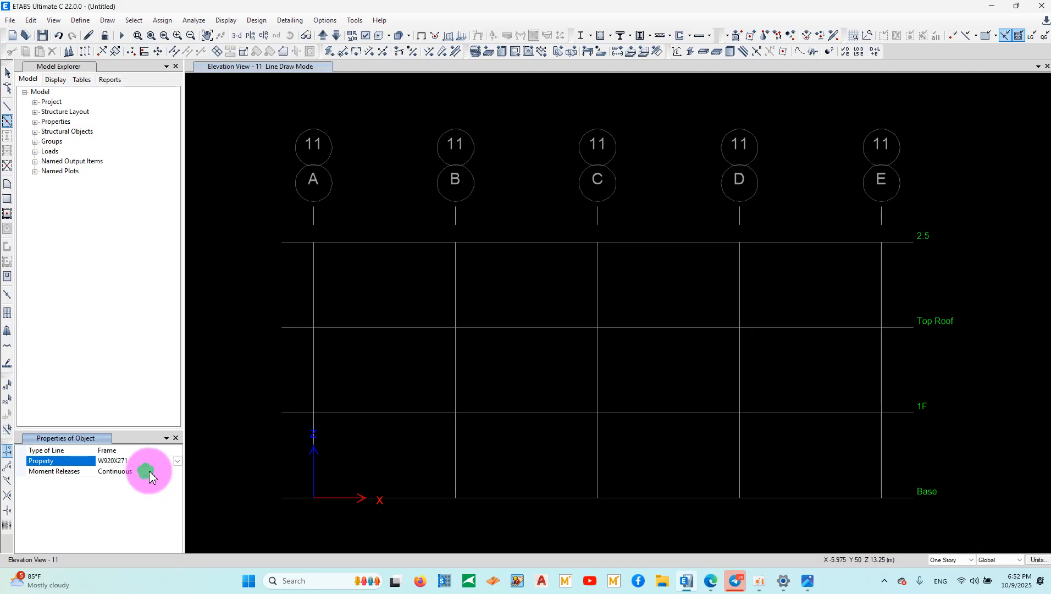
pyautogui.click(314, 505)
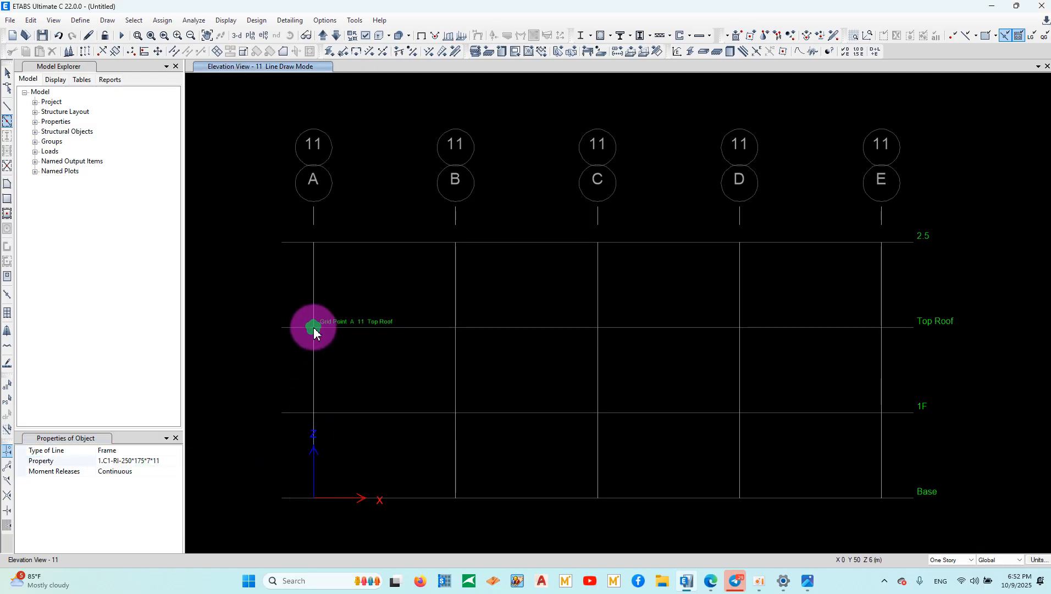
pyautogui.click(6, 73)
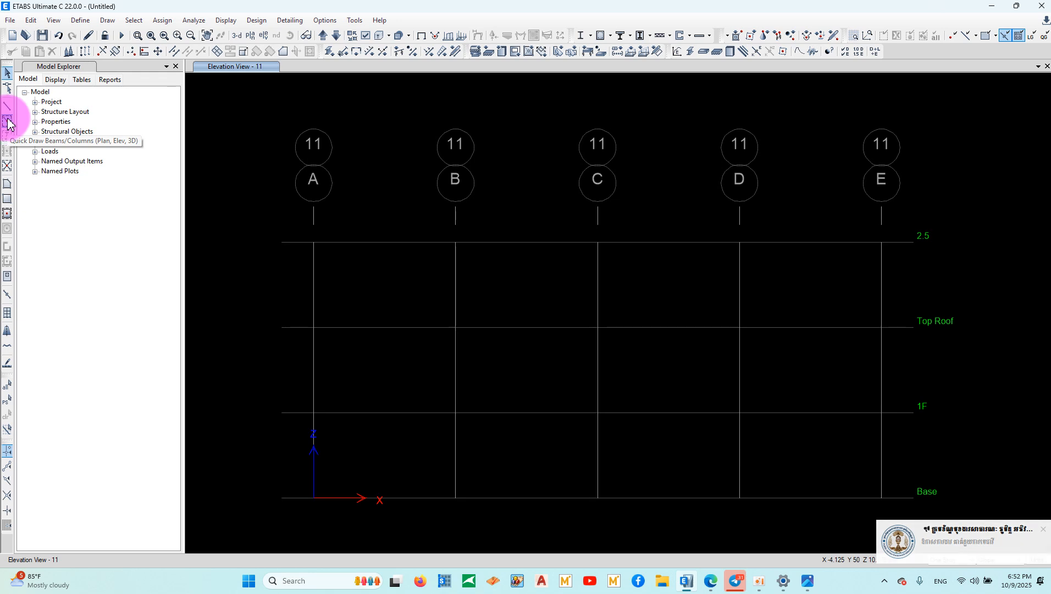
# Draw W920X271 columns from Base to Top Roof on grids A and E of elevation 11.
pyautogui.click(7, 106)
pyautogui.click(313, 498)
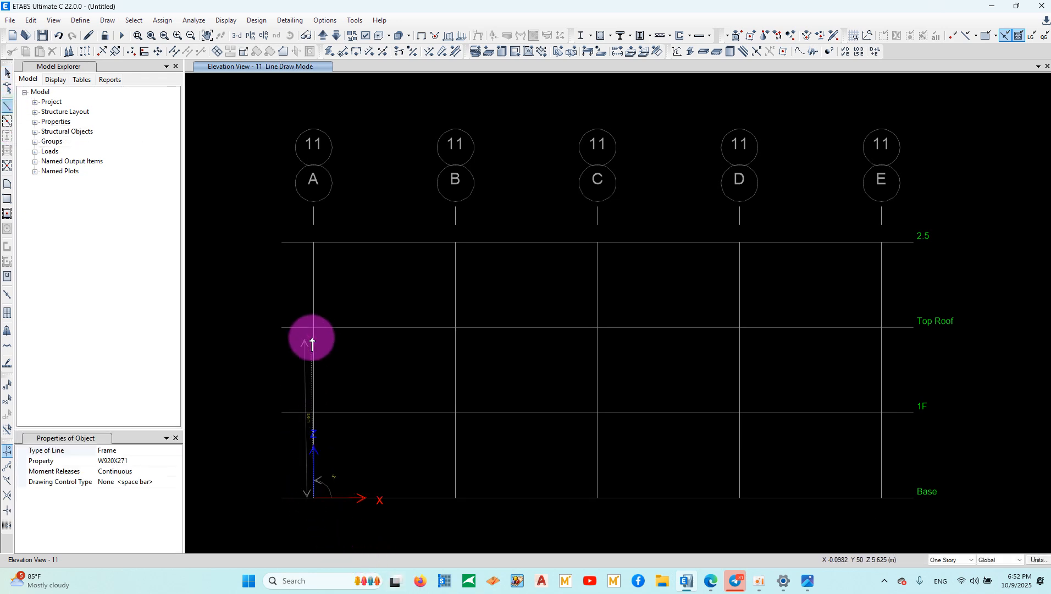
pyautogui.click(314, 328)
pyautogui.rightClick(454, 313)
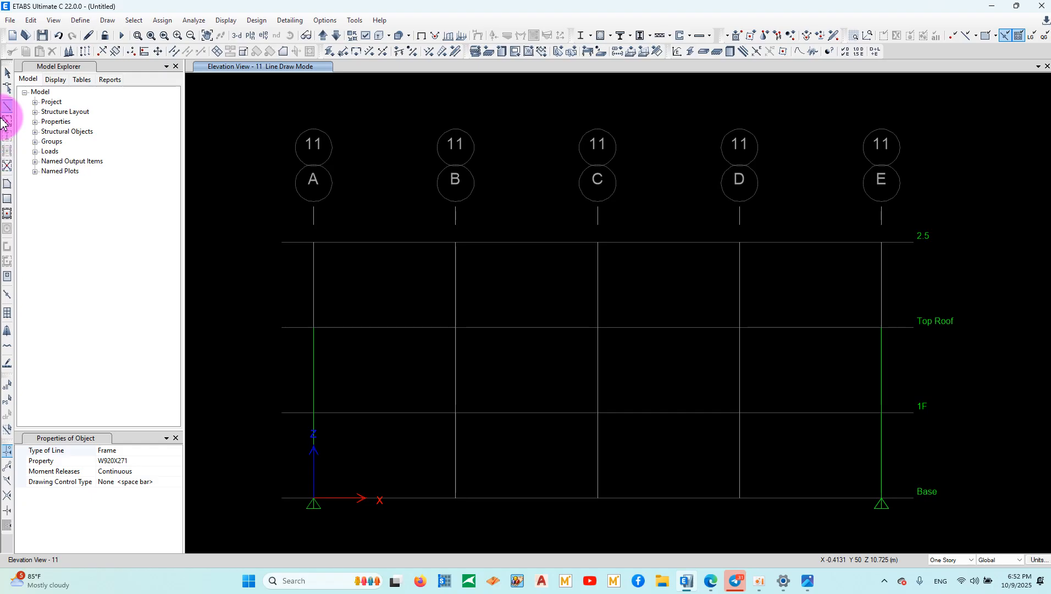
pyautogui.click(7, 72)
# Place 1.C1-RI-250*175*7*11 columns at all grid intersections in the 3-D view using Quick Draw Columns.
pyautogui.click(237, 37)
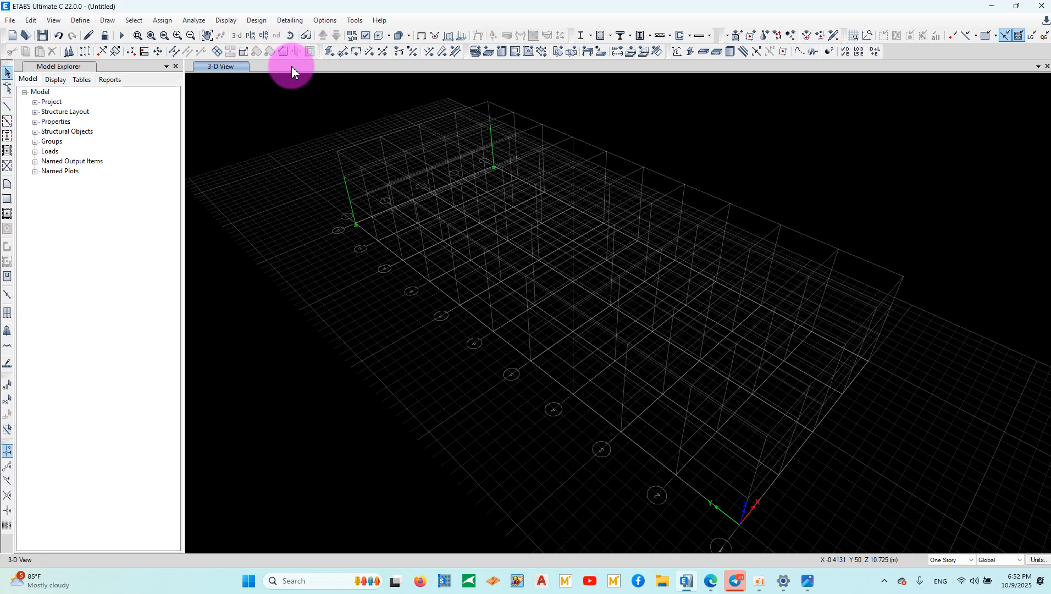
pyautogui.click(5, 137)
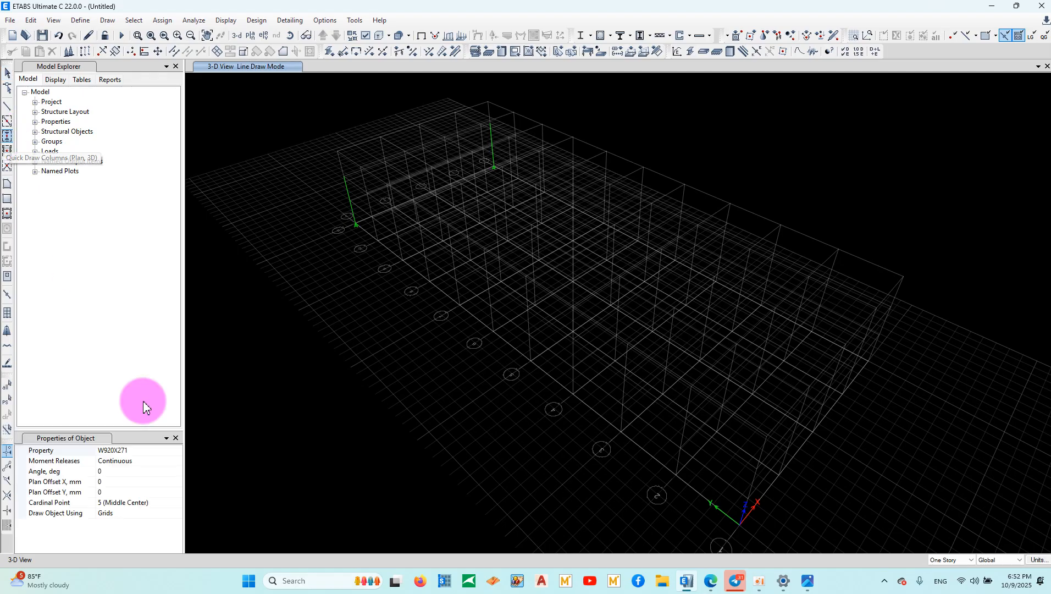
pyautogui.click(176, 448)
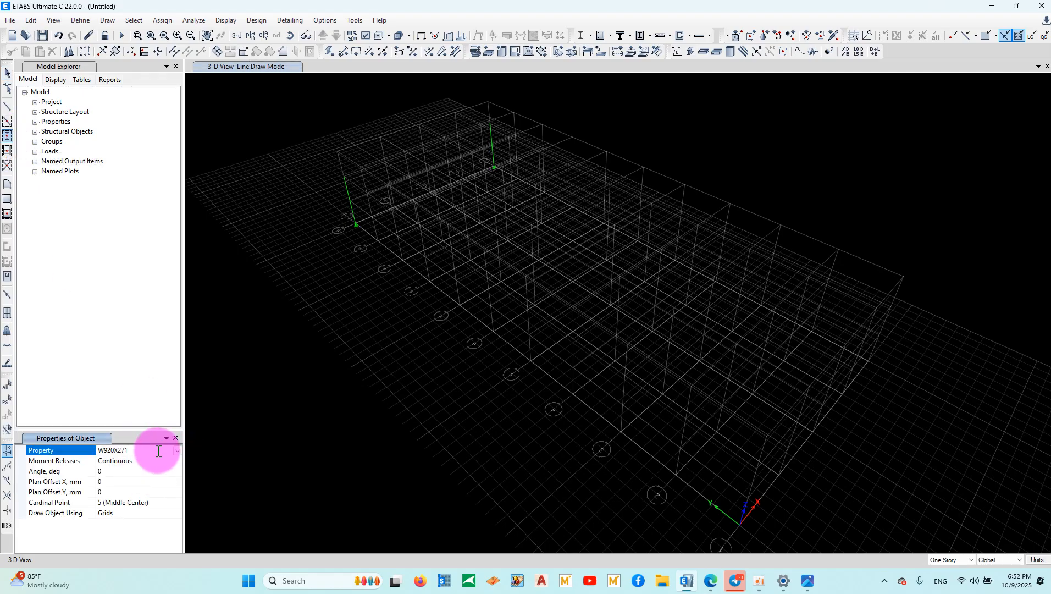
pyautogui.click(176, 451)
pyautogui.click(123, 471)
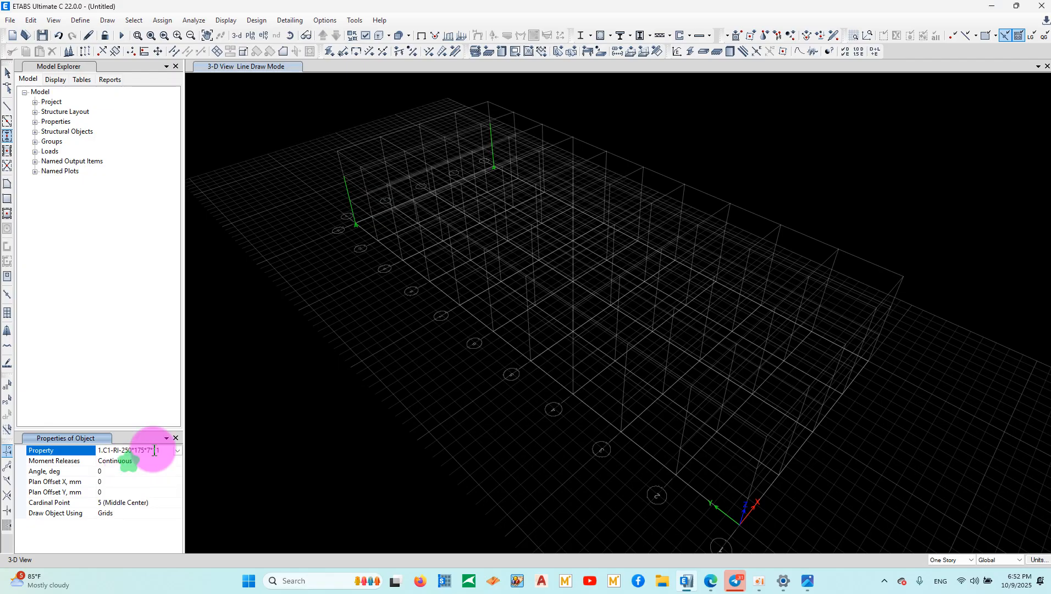
pyautogui.moveTo(308, 117); pyautogui.dragTo(951, 544)
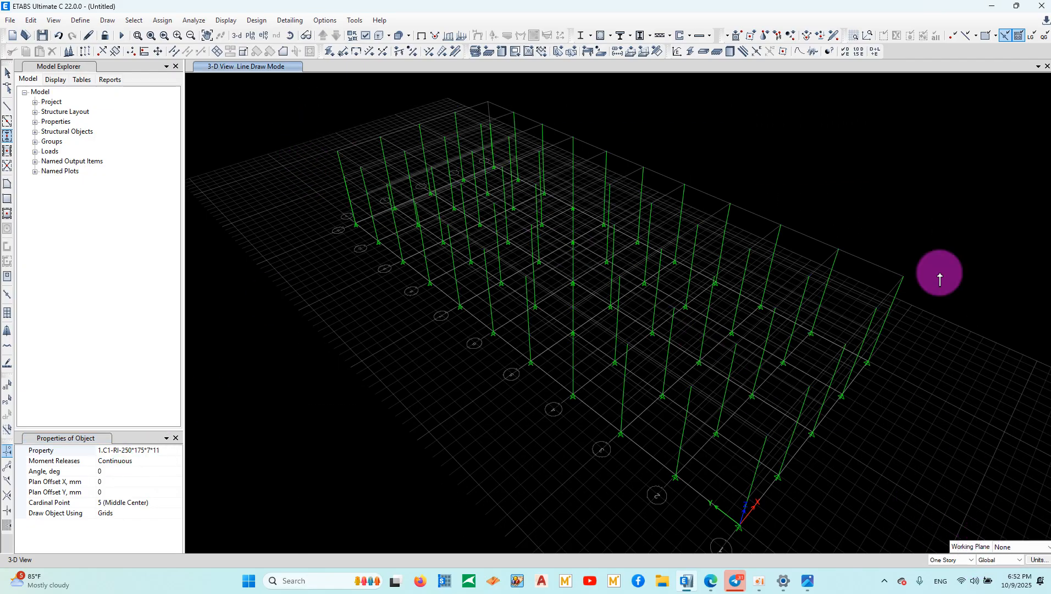
# Inspect the columns in 3-D with extruded frame shapes and return to the line display.
pyautogui.click(7, 73)
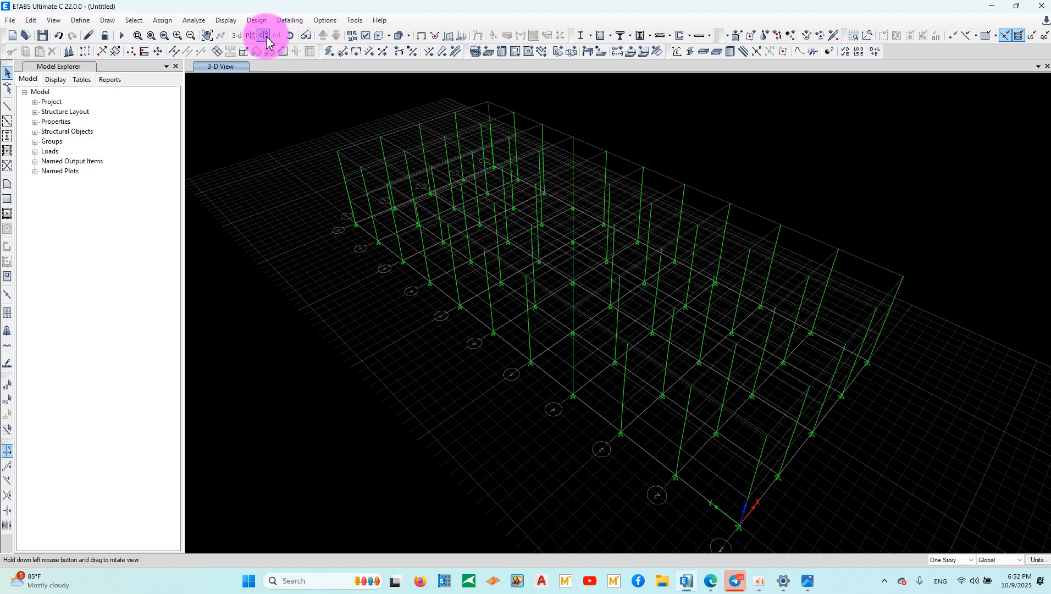
pyautogui.click(292, 36)
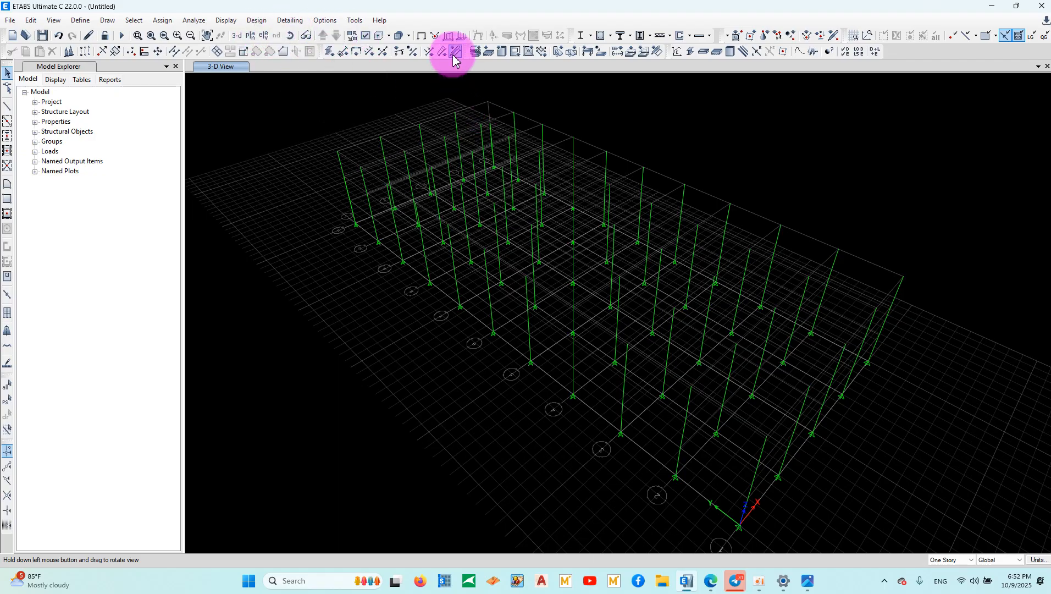
pyautogui.click(285, 36)
pyautogui.moveTo(416, 410); pyautogui.dragTo(567, 391)
pyautogui.click(380, 37)
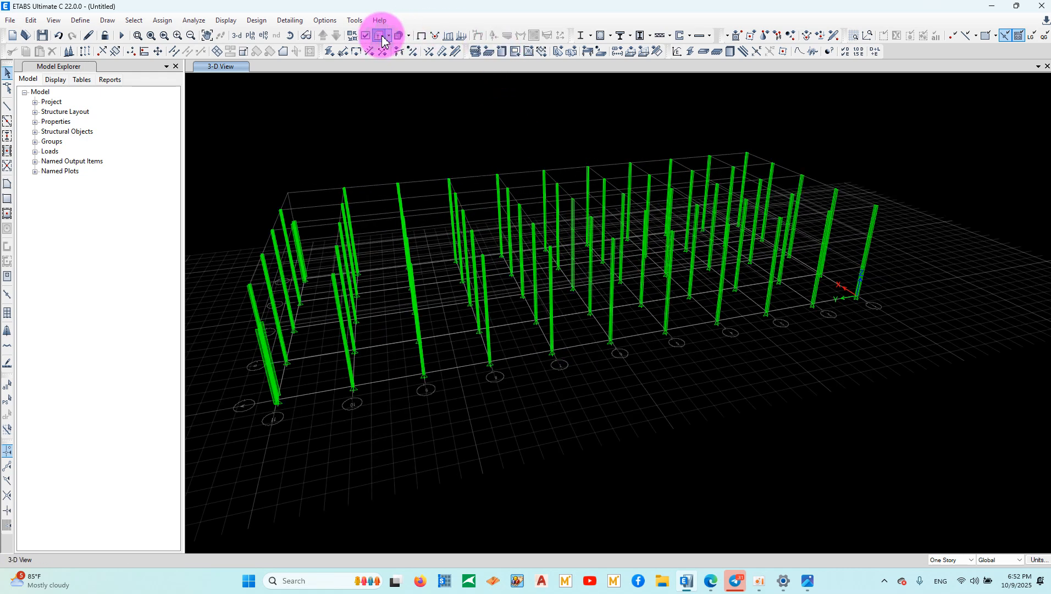
pyautogui.click(383, 39)
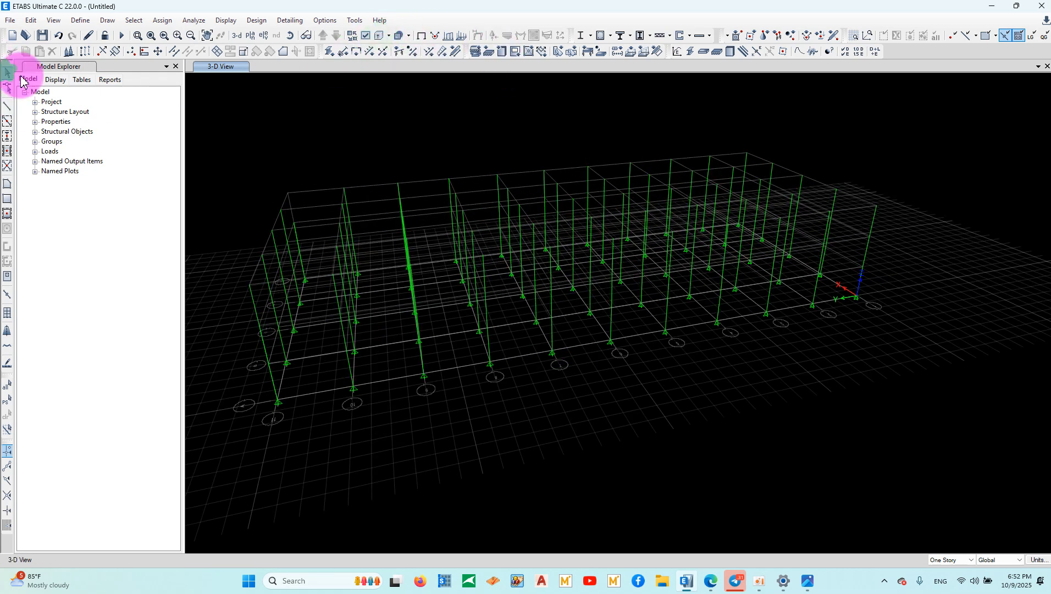
# Select all drawn columns in the 3-D view and delete them, leaving only the grid.
pyautogui.moveTo(904, 476); pyautogui.dragTo(274, 112)
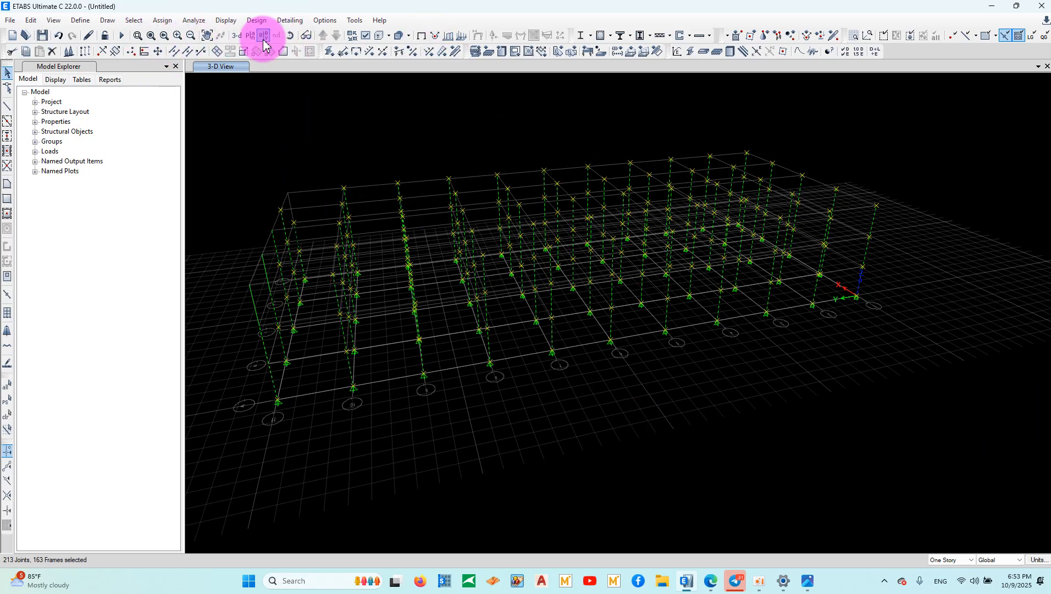
pyautogui.click(52, 51)
pyautogui.moveTo(461, 461); pyautogui.dragTo(235, 159)
pyautogui.click(55, 52)
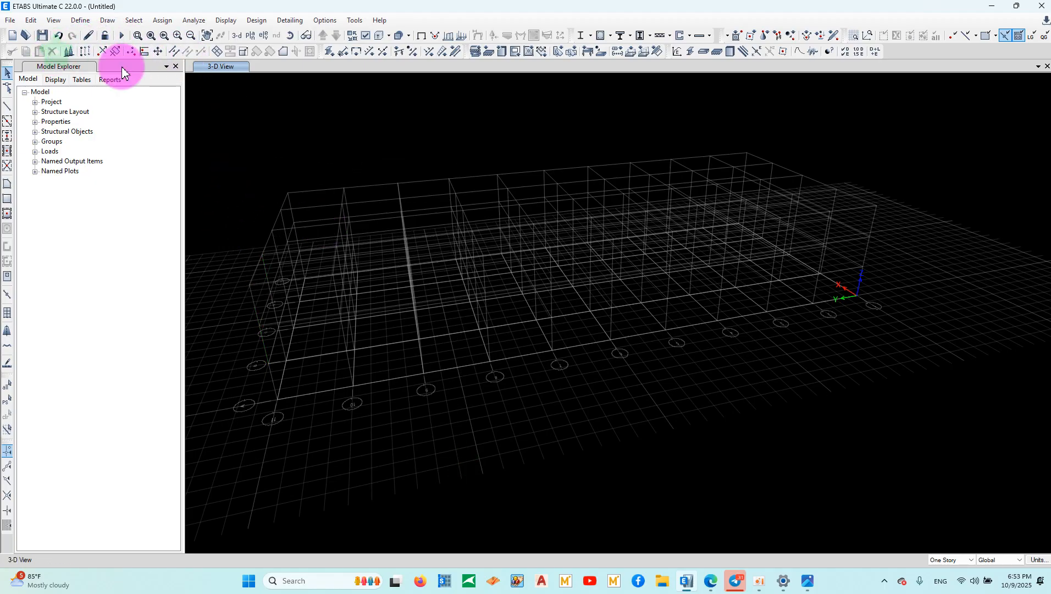
# Review the story data table and the options for deleting the Top Roof story without changing anything.
pyautogui.rightClick(304, 100)
pyautogui.click(347, 108)
pyautogui.click(592, 173)
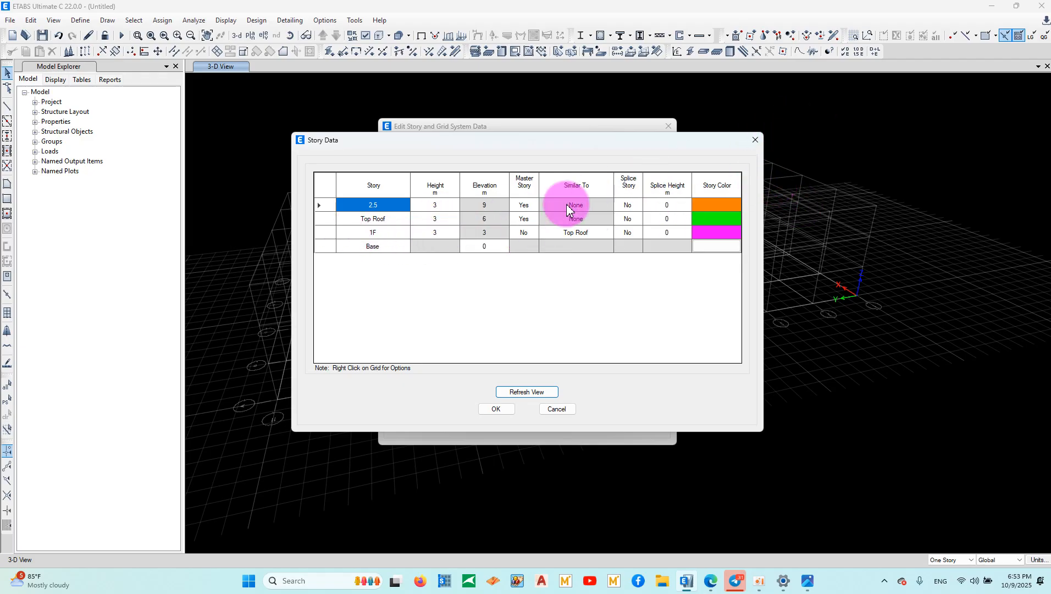
pyautogui.click(330, 219)
pyautogui.rightClick(330, 218)
pyautogui.moveTo(374, 263)
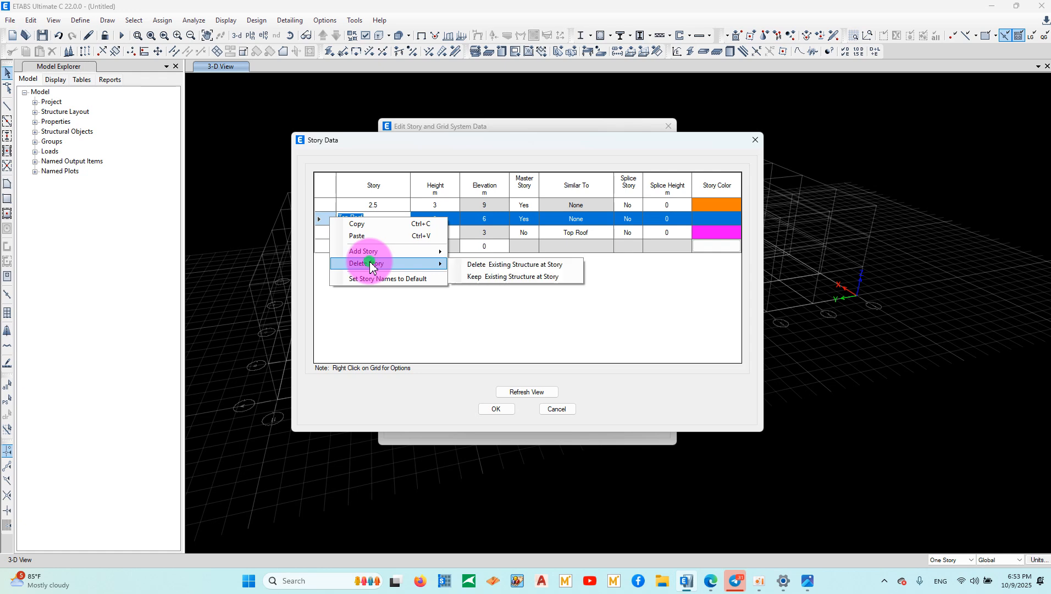
pyautogui.click(758, 142)
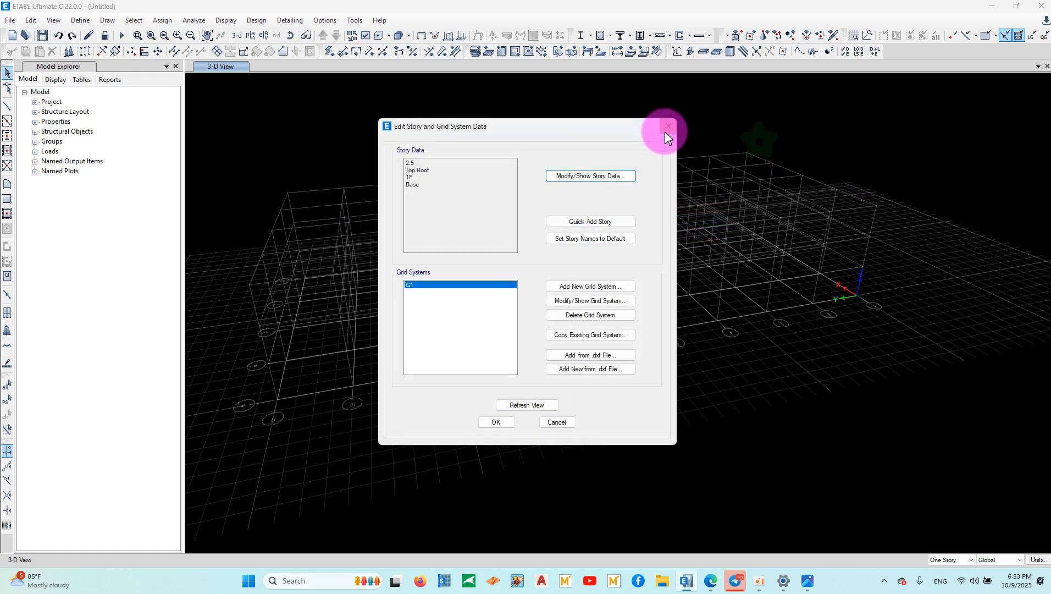
pyautogui.click(666, 128)
# Open the elevation view along grid line A and switch it to the elevation along grid line 3.
pyautogui.click(263, 35)
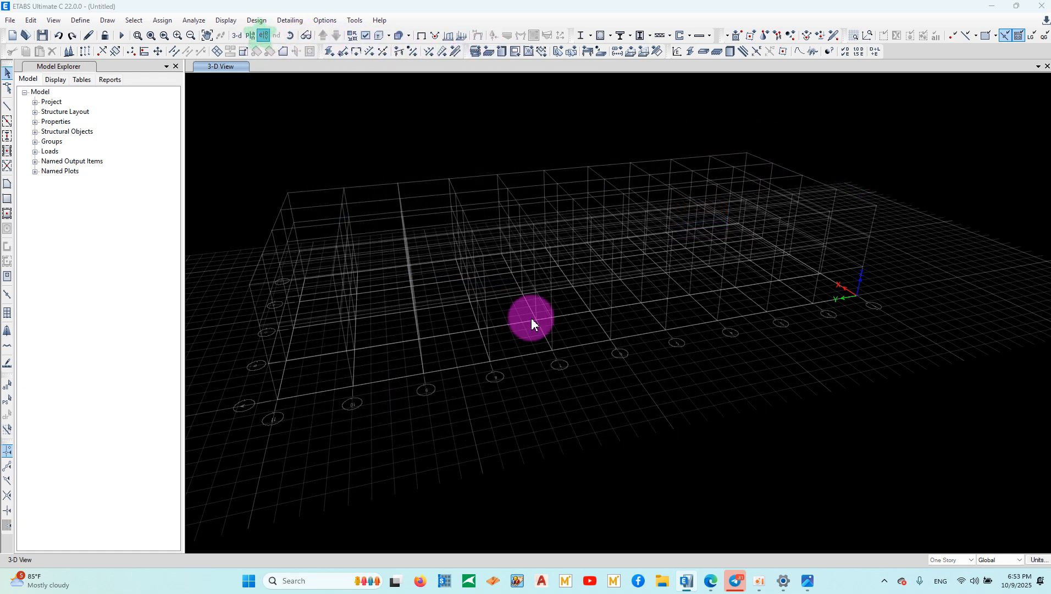
pyautogui.click(571, 427)
pyautogui.click(529, 425)
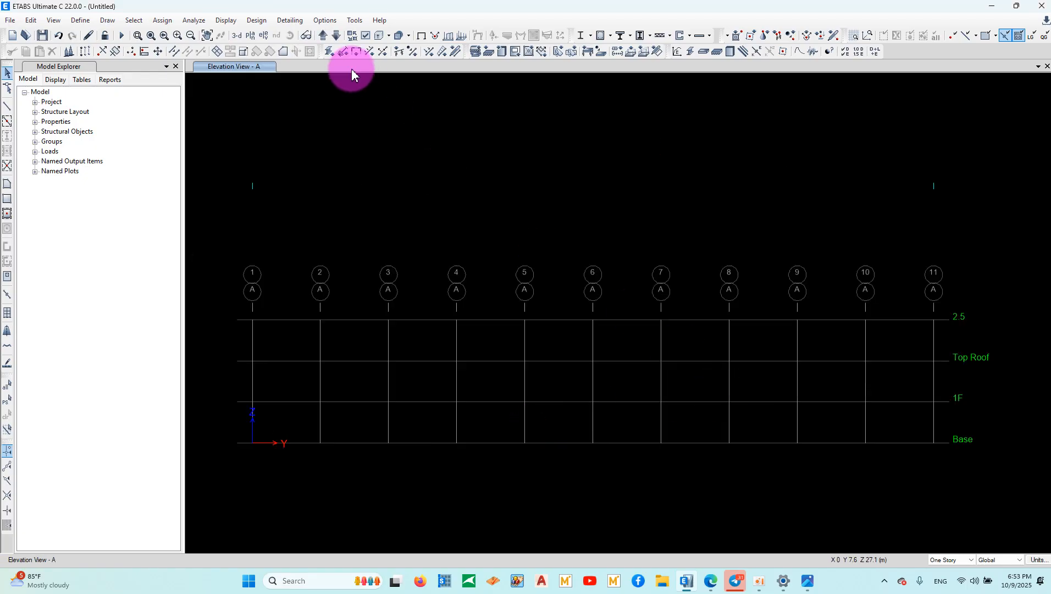
pyautogui.click(264, 35)
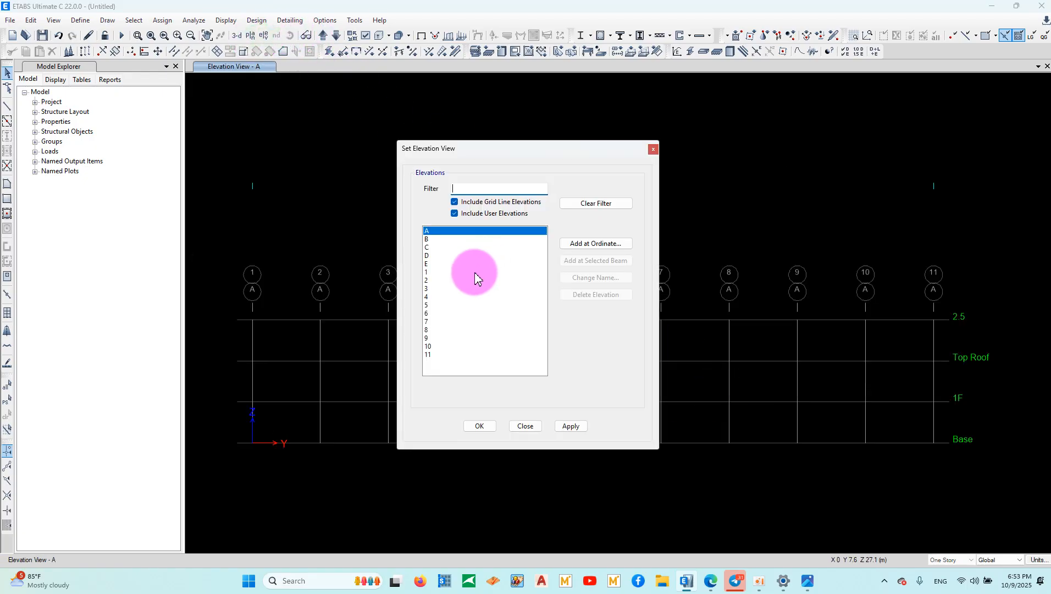
pyautogui.click(437, 289)
pyautogui.click(571, 427)
pyautogui.click(526, 426)
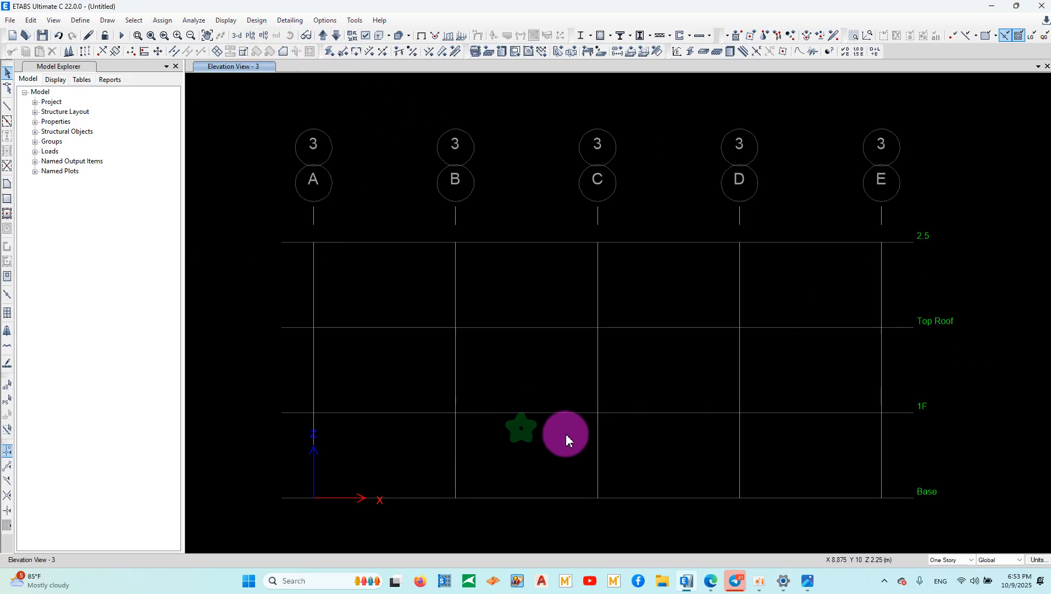
# Draw a W920X271 gable frame with columns from Base to Top Roof at grids A and E and rafters meeting at grid C on story 2.5.
pyautogui.click(6, 107)
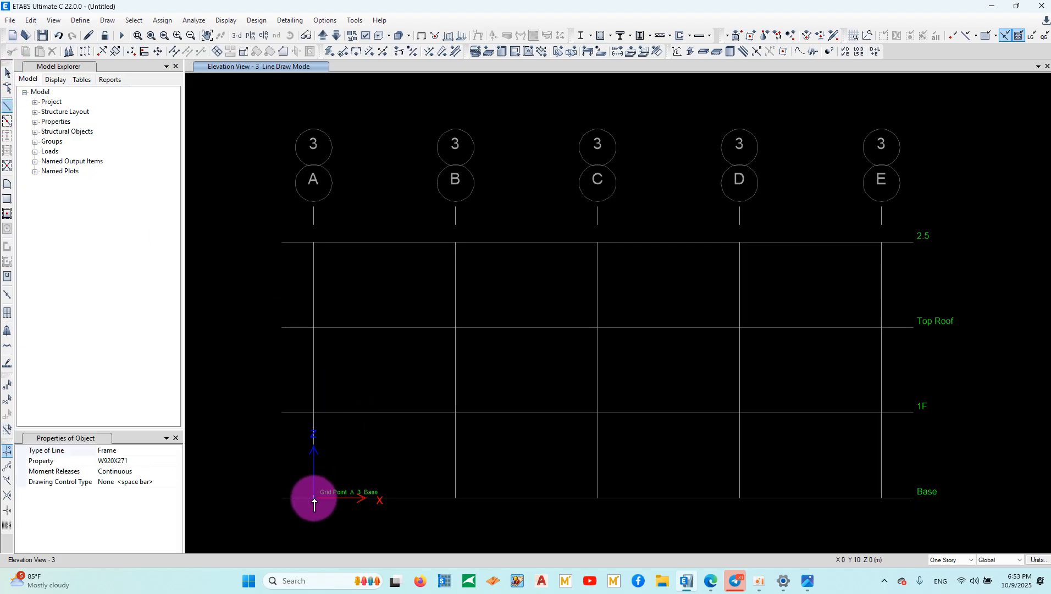
pyautogui.click(314, 498)
pyautogui.click(313, 327)
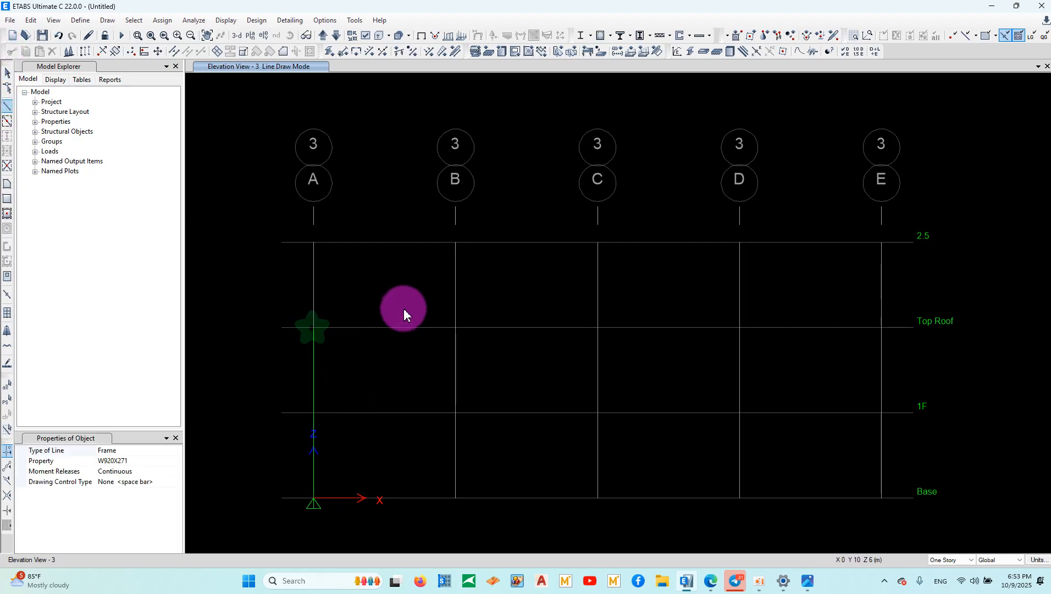
pyautogui.click(597, 243)
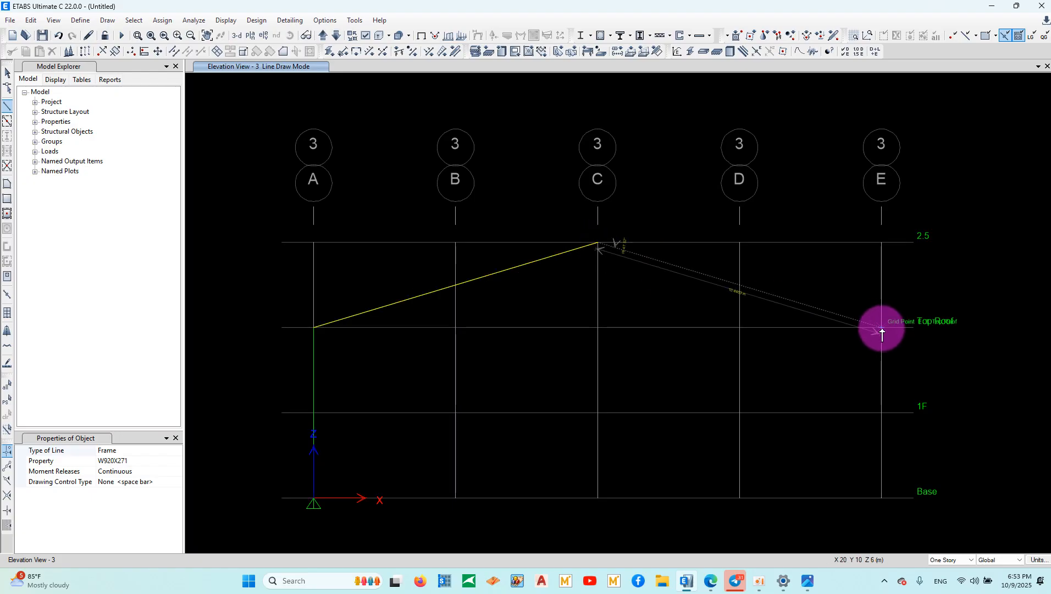
pyautogui.click(882, 329)
pyautogui.doubleClick(883, 500)
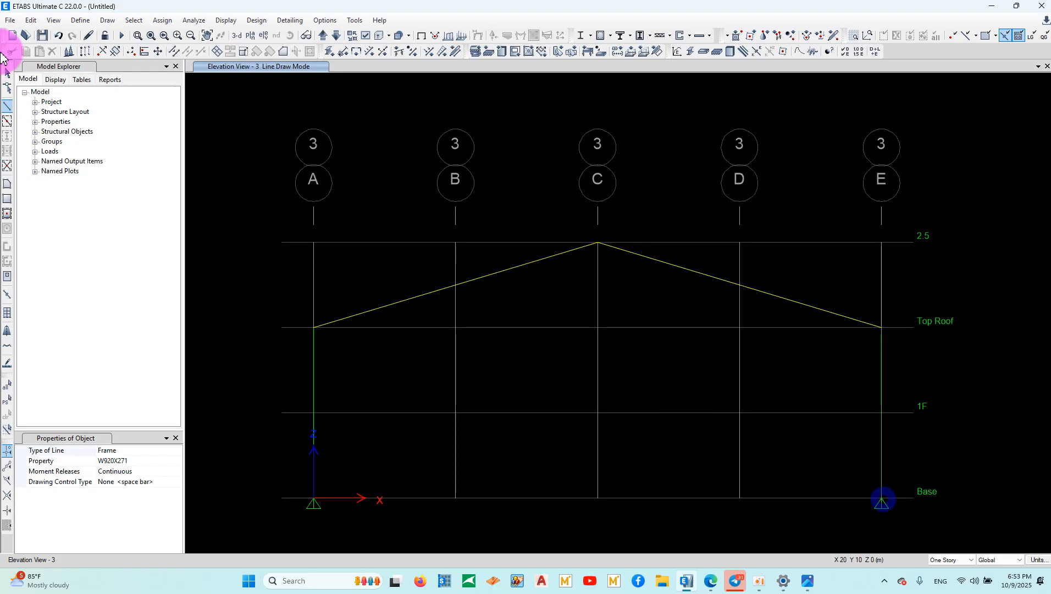
pyautogui.click(6, 74)
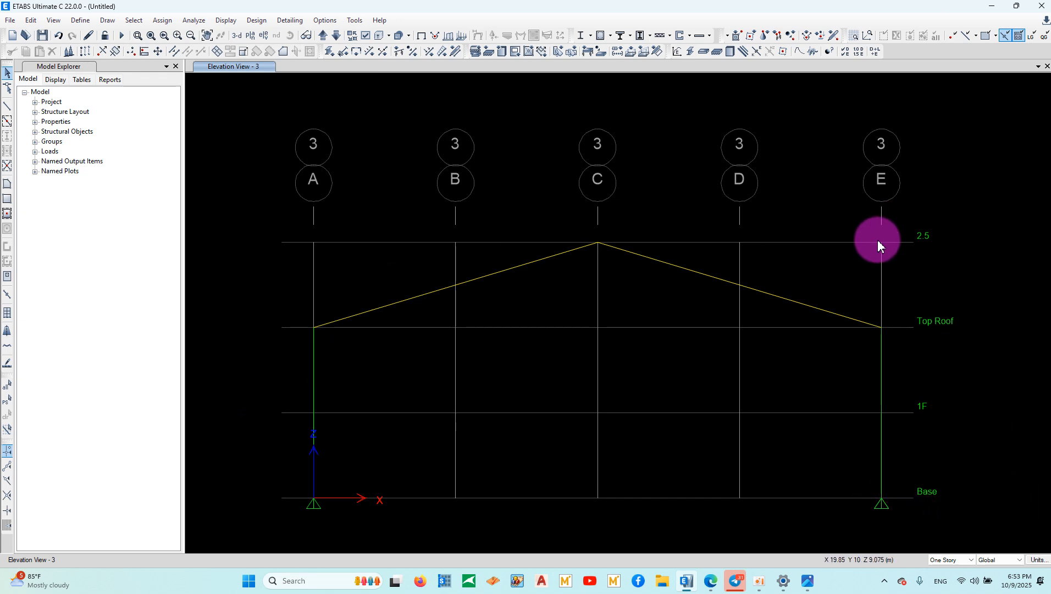
# Check the story heights and elevations in the story data against the drawn gable frame.
pyautogui.rightClick(243, 136)
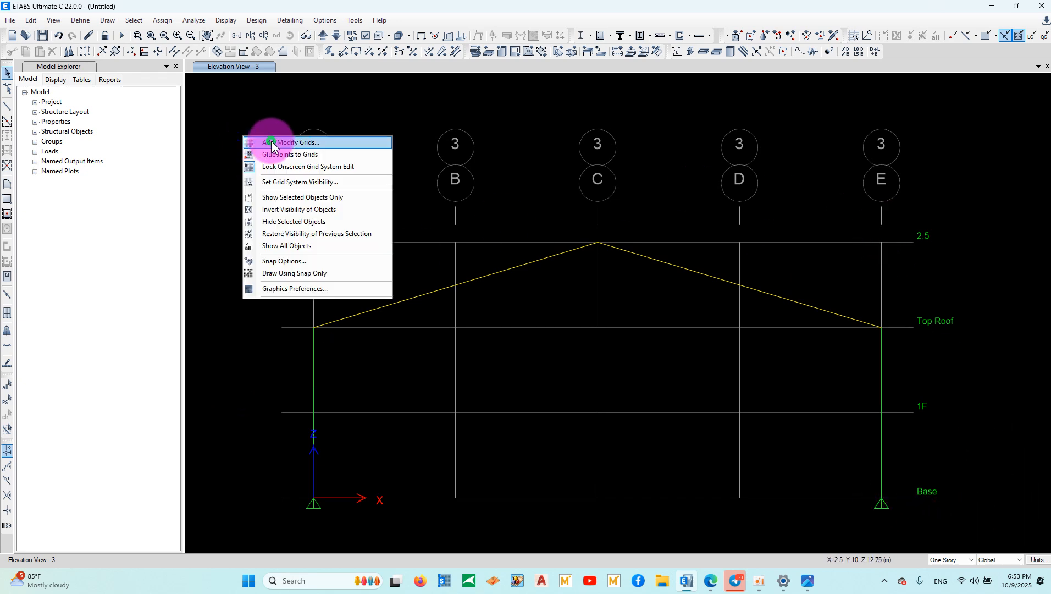
pyautogui.click(272, 143)
pyautogui.click(575, 174)
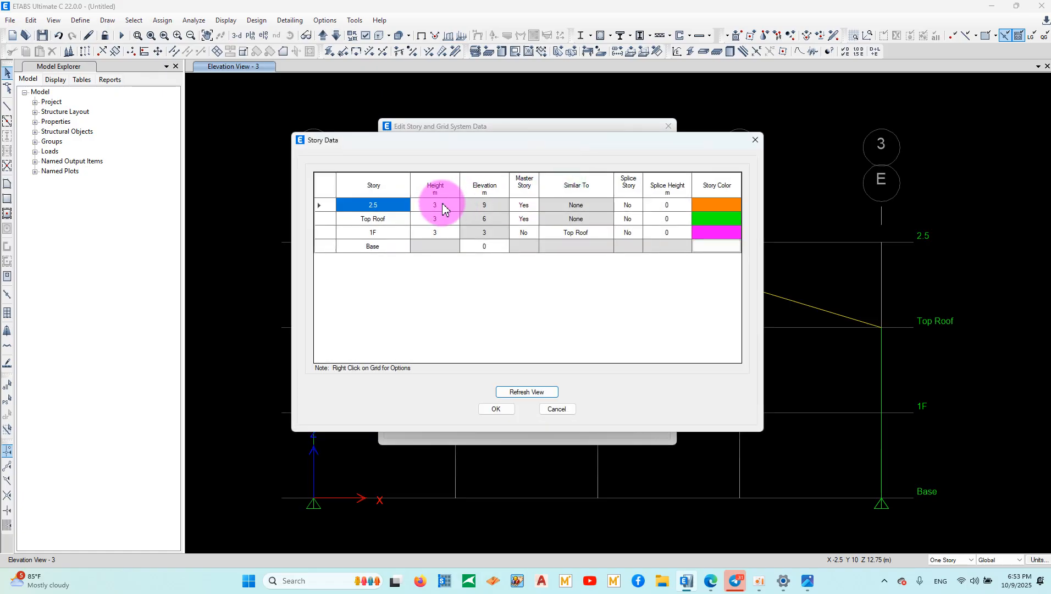
pyautogui.click(756, 140)
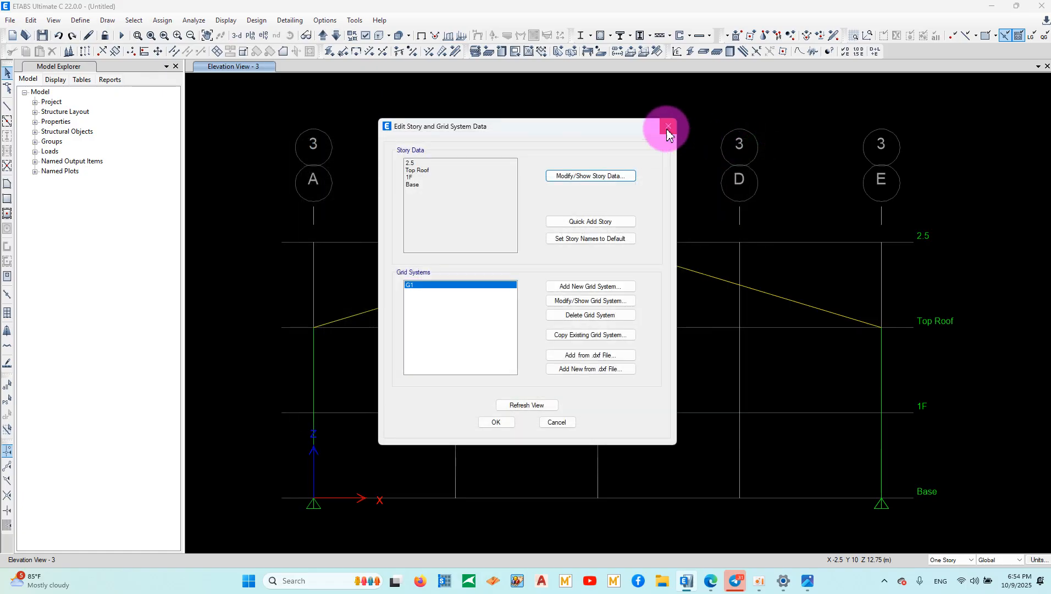
pyautogui.click(668, 128)
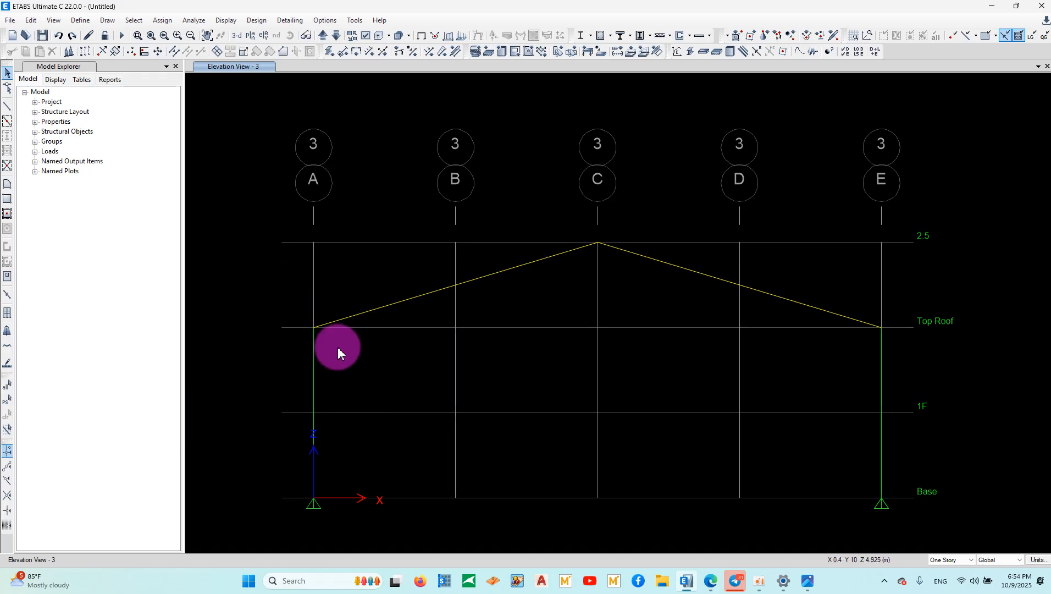
# Create joints at Top Roof level with X plan offsets of -1200 mm from grid A and 1200 mm from grid E.
pyautogui.click(104, 21)
pyautogui.click(106, 63)
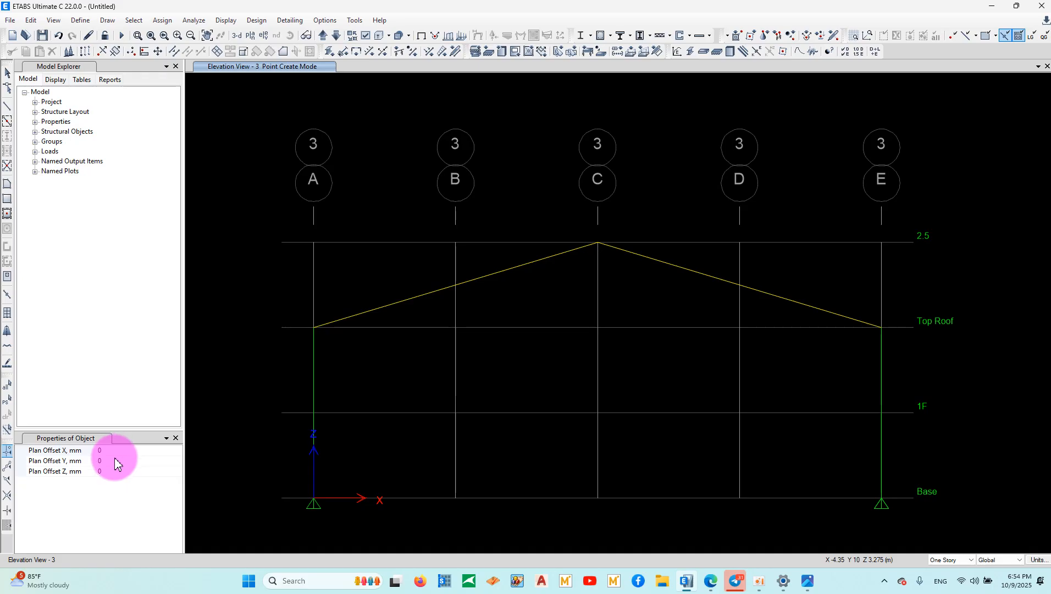
pyautogui.click(120, 452)
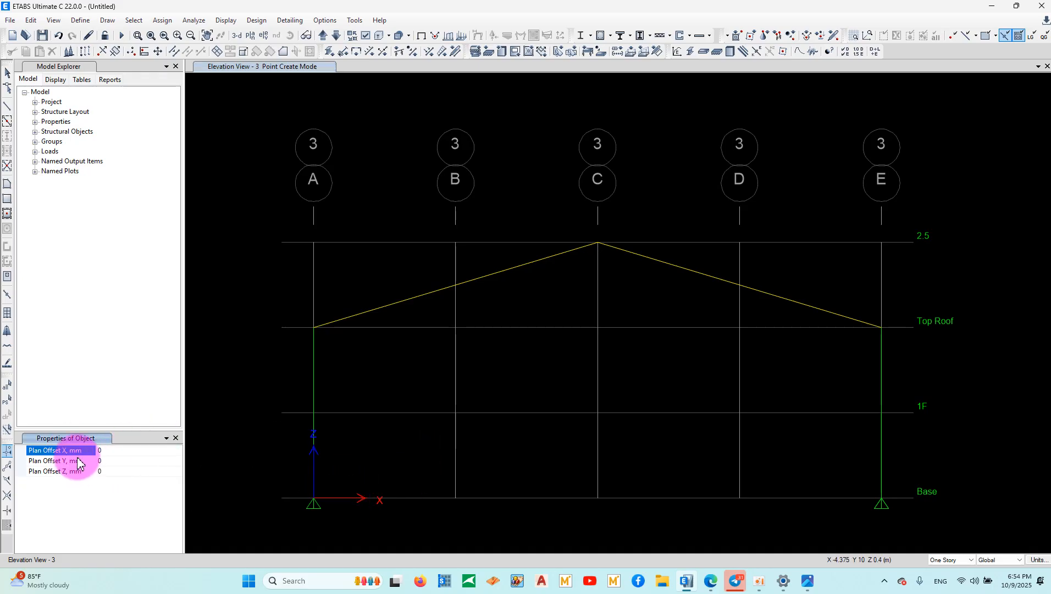
pyautogui.press('BackSpace')
pyautogui.write('-1200')
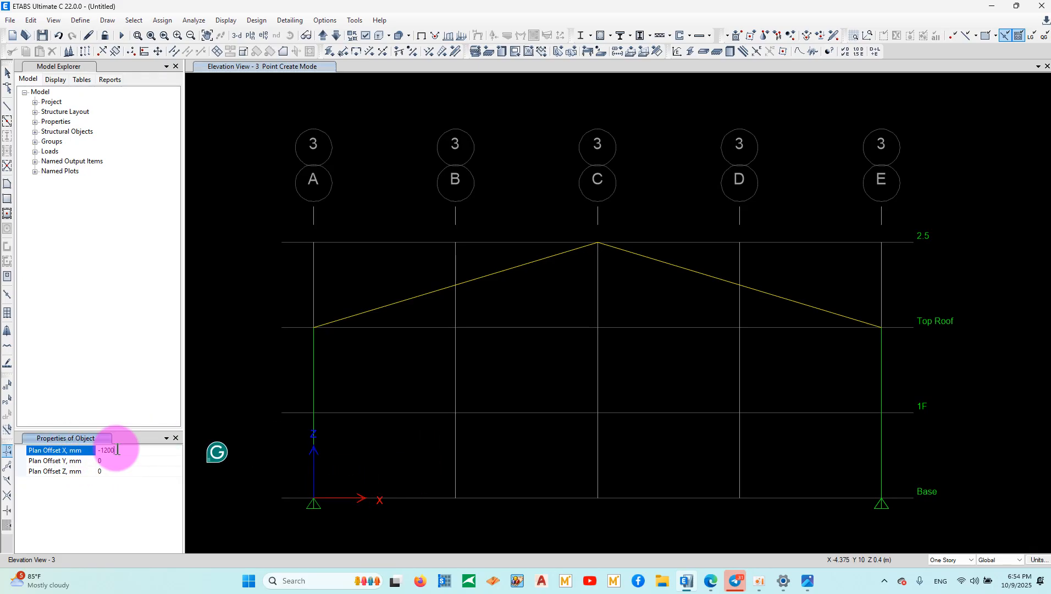
pyautogui.press('Return')
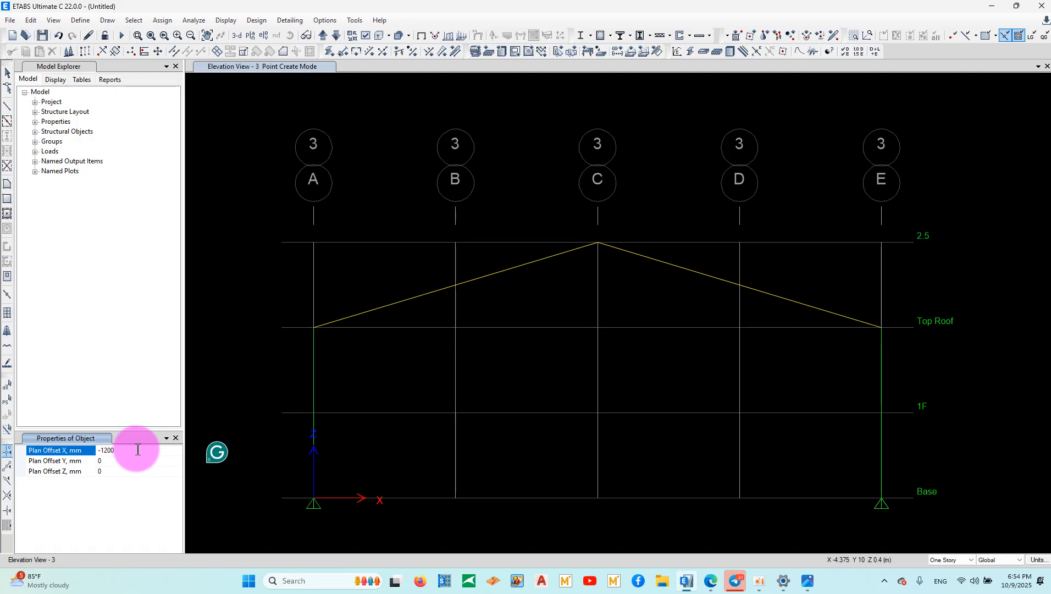
pyautogui.click(313, 327)
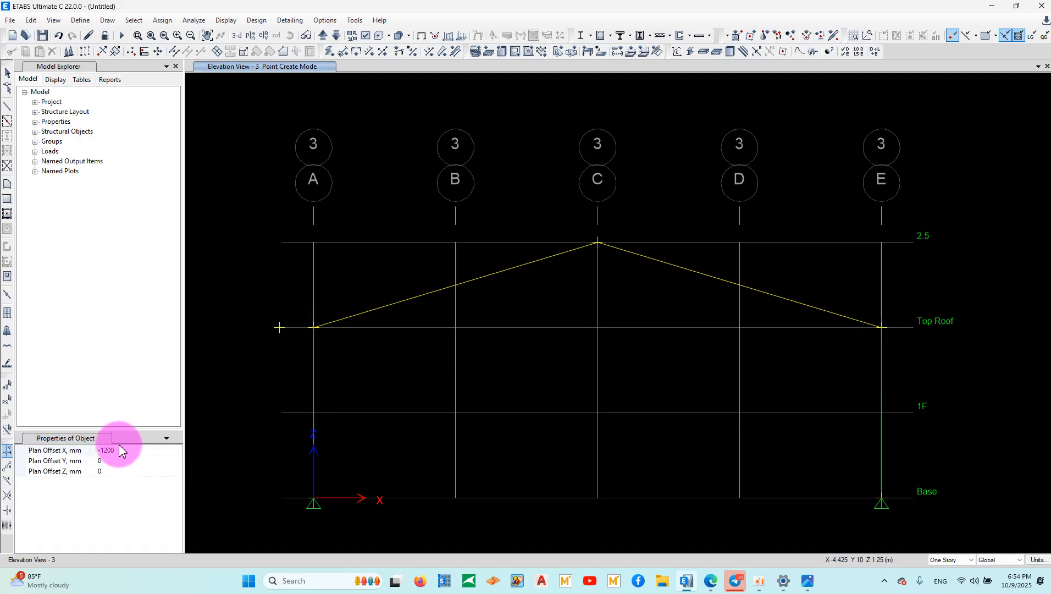
pyautogui.click(100, 450)
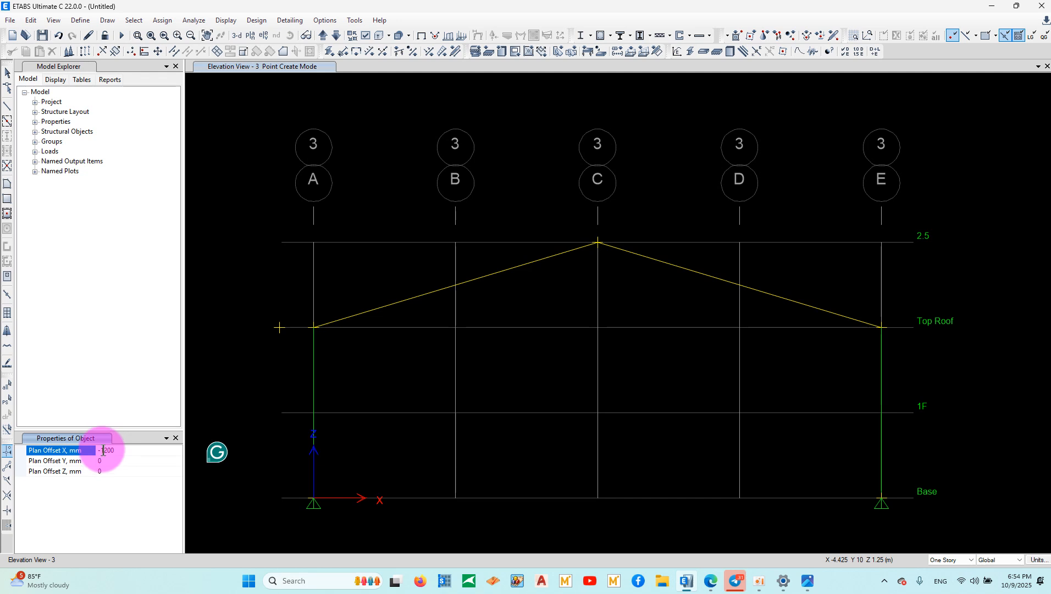
pyautogui.click(881, 328)
# Draw vertical W920X271 guide frames from both offset joints down to just below the Base level.
pyautogui.click(4, 120)
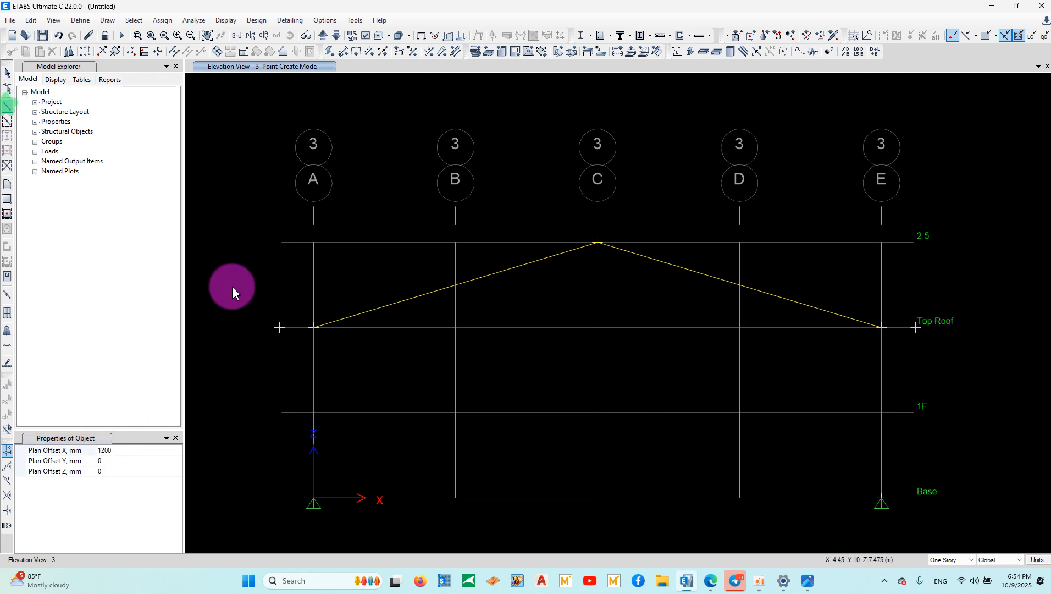
pyautogui.click(279, 329)
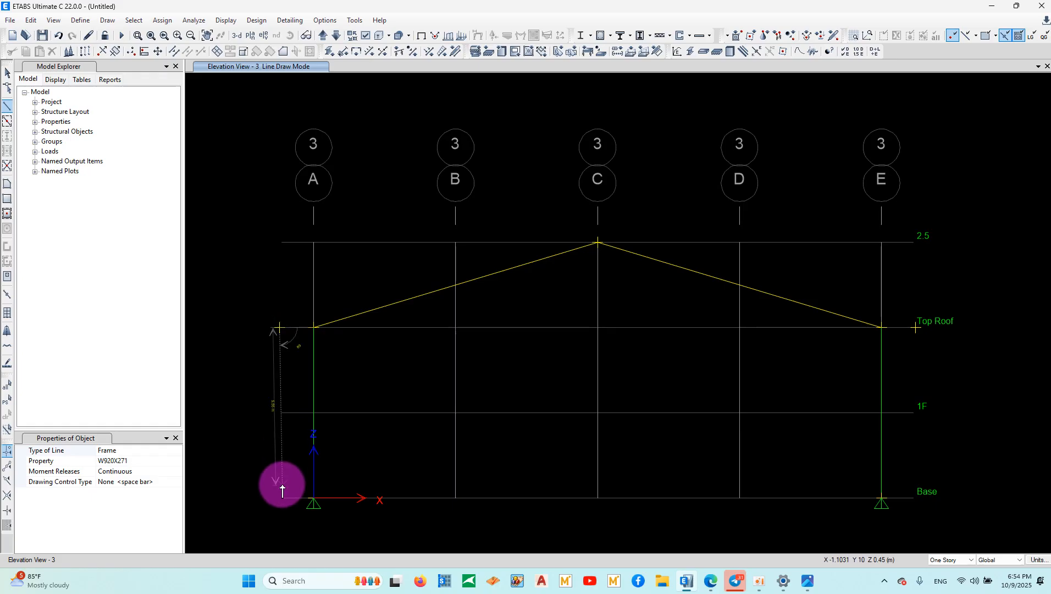
pyautogui.click(279, 540)
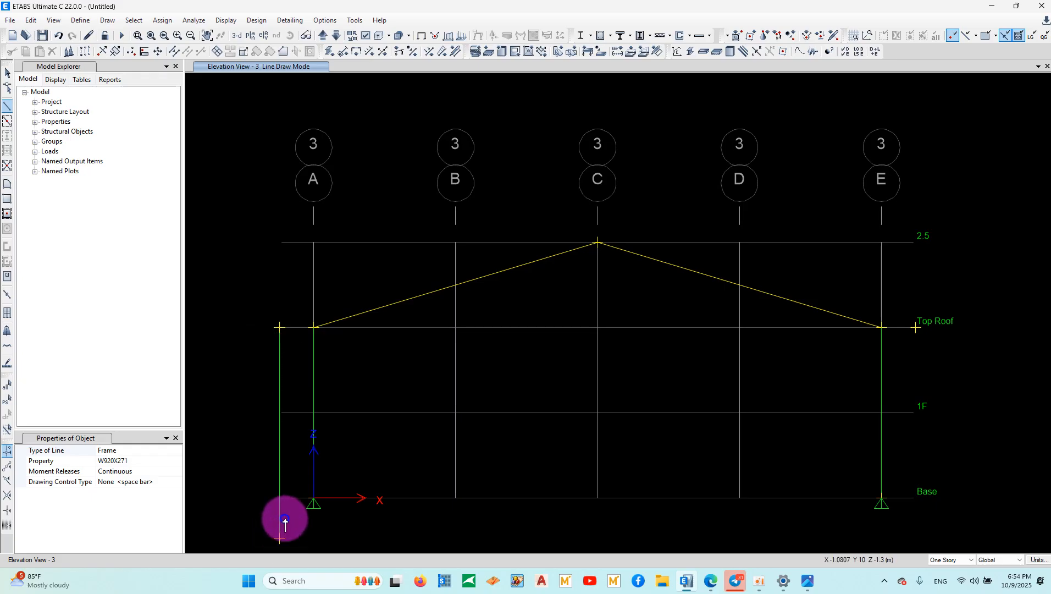
pyautogui.click(916, 328)
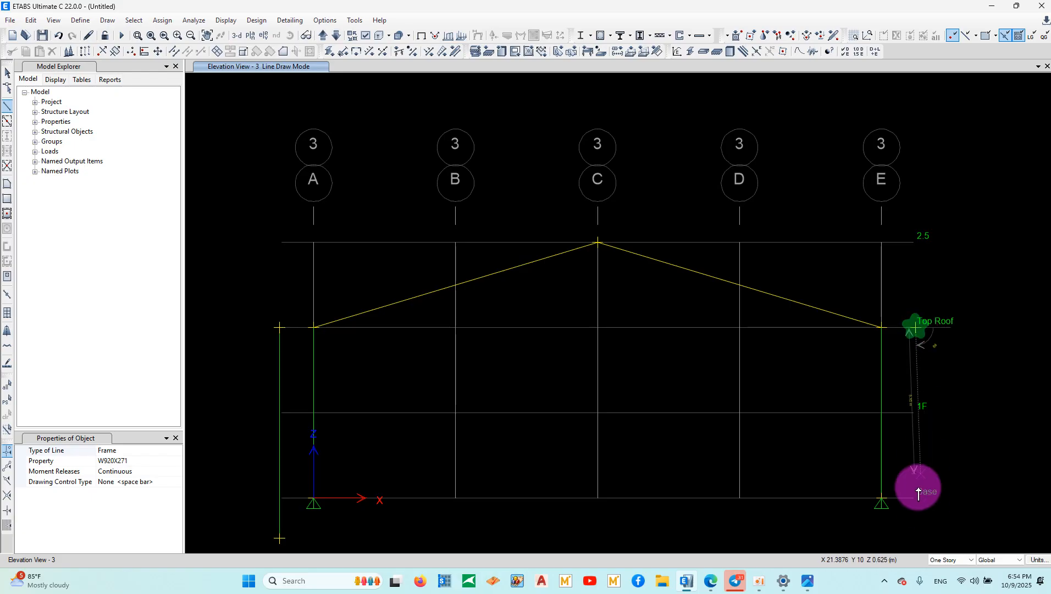
pyautogui.rightClick(916, 536)
pyautogui.press('Escape')
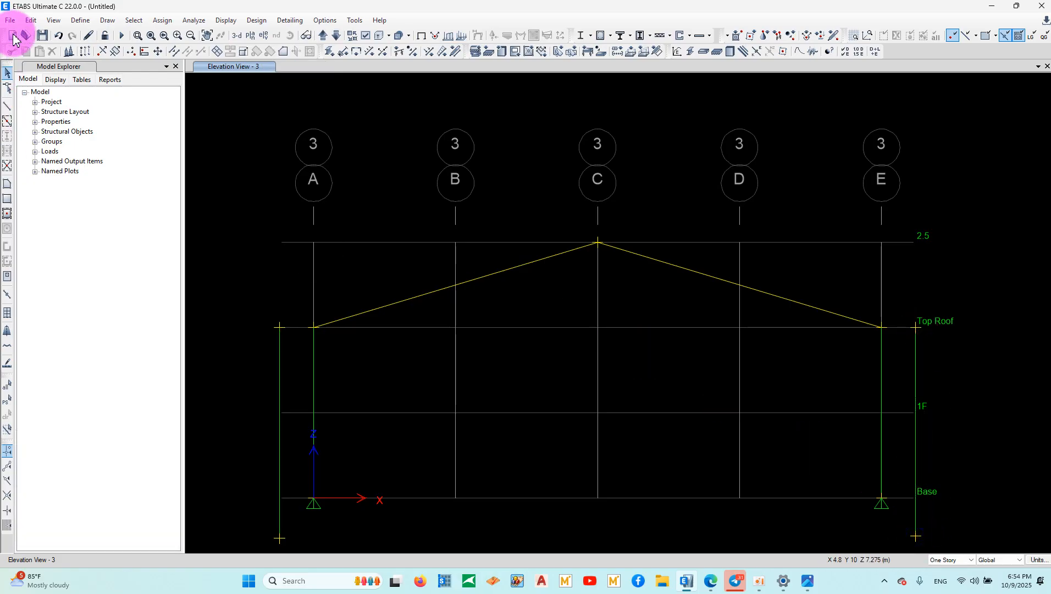
# Extend both rafters to the outer vertical guide frames with the Extend Frame/Tendon/Strip Objects option, using their eave joints.
pyautogui.click(11, 75)
pyautogui.moveTo(375, 347)
pyautogui.mouseDown()
pyautogui.moveTo(337, 252)
pyautogui.moveTo(369, 397)
pyautogui.mouseUp()
pyautogui.moveTo(300, 364); pyautogui.dragTo(235, 254)
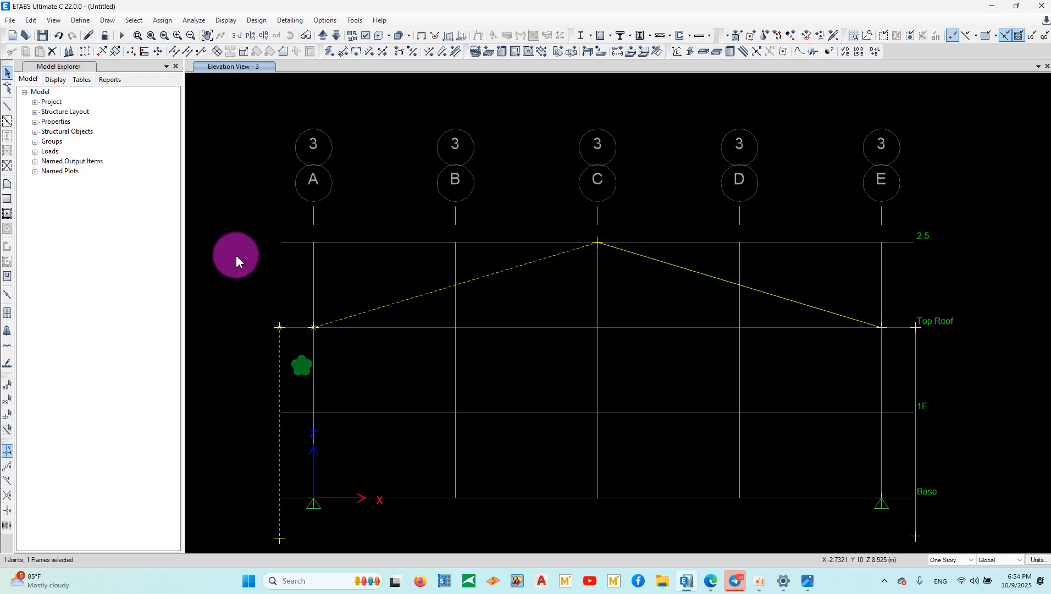
pyautogui.moveTo(844, 356); pyautogui.dragTo(831, 257)
pyautogui.moveTo(958, 394); pyautogui.dragTo(894, 236)
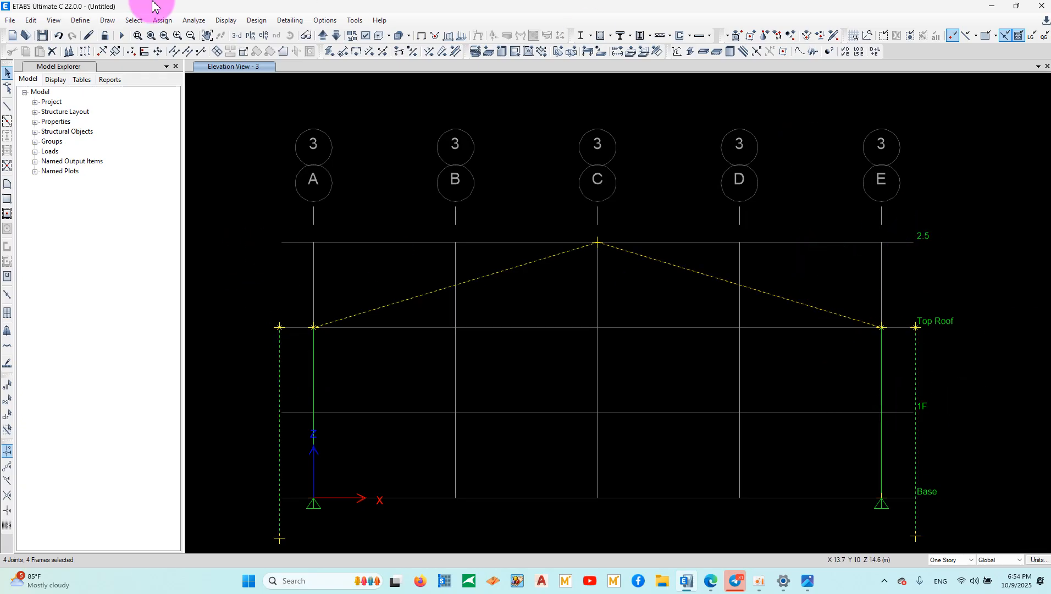
pyautogui.click(31, 21)
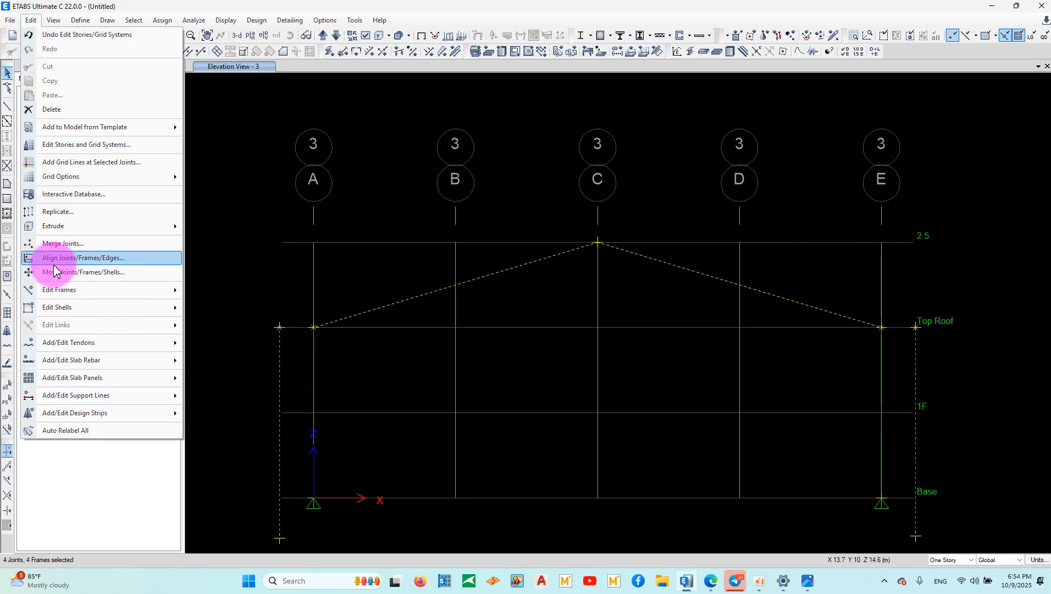
pyautogui.moveTo(55, 293)
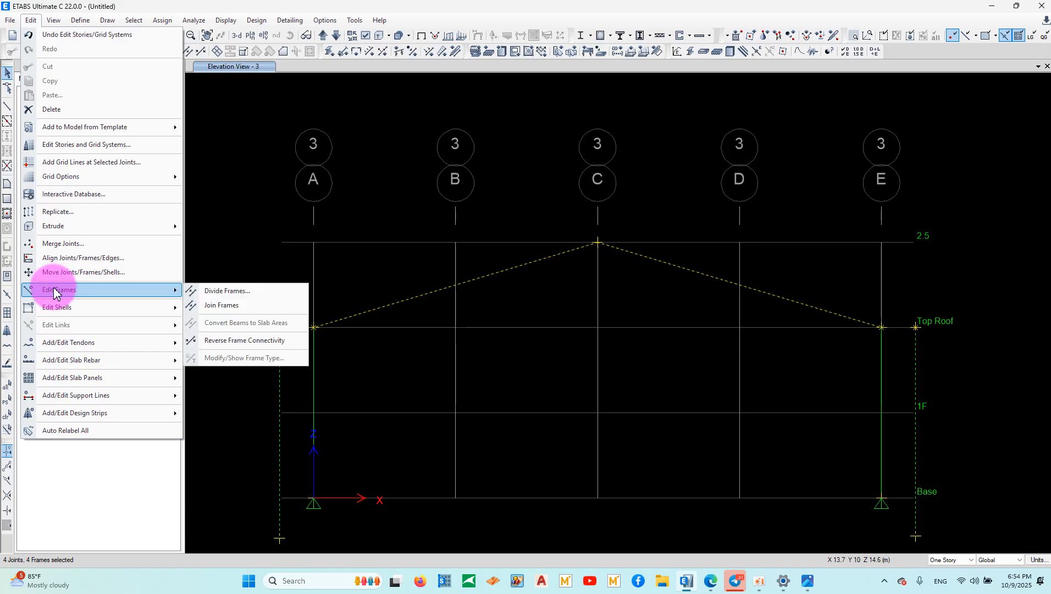
pyautogui.click(57, 259)
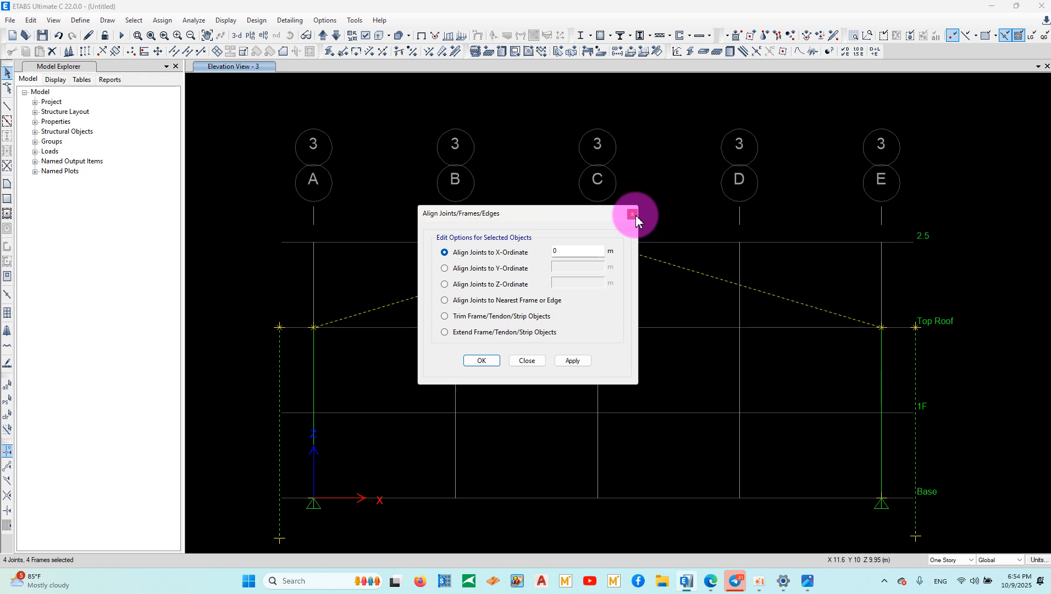
pyautogui.click(455, 333)
pyautogui.click(577, 360)
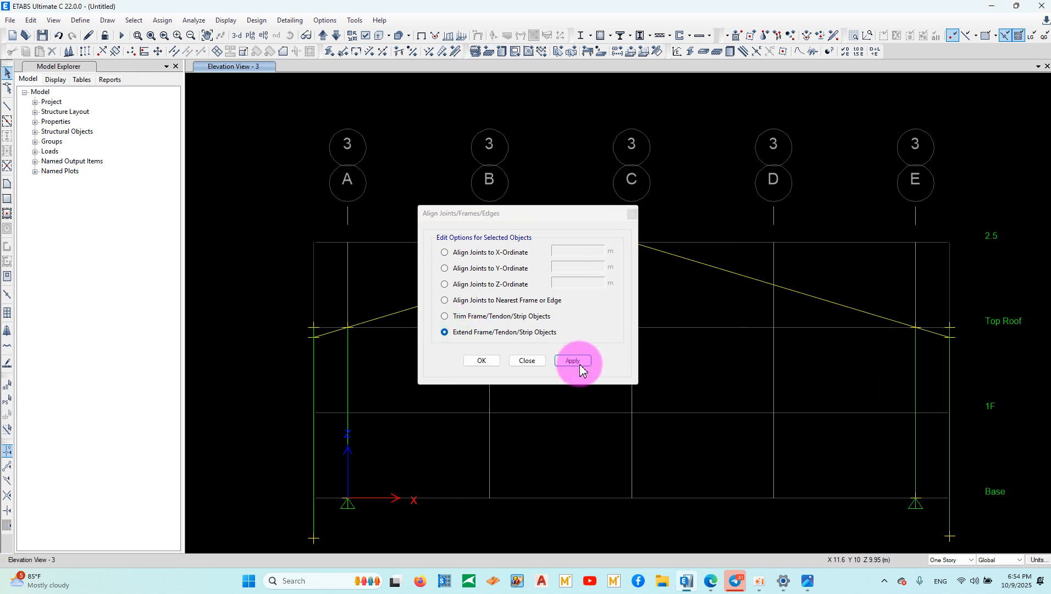
pyautogui.click(528, 361)
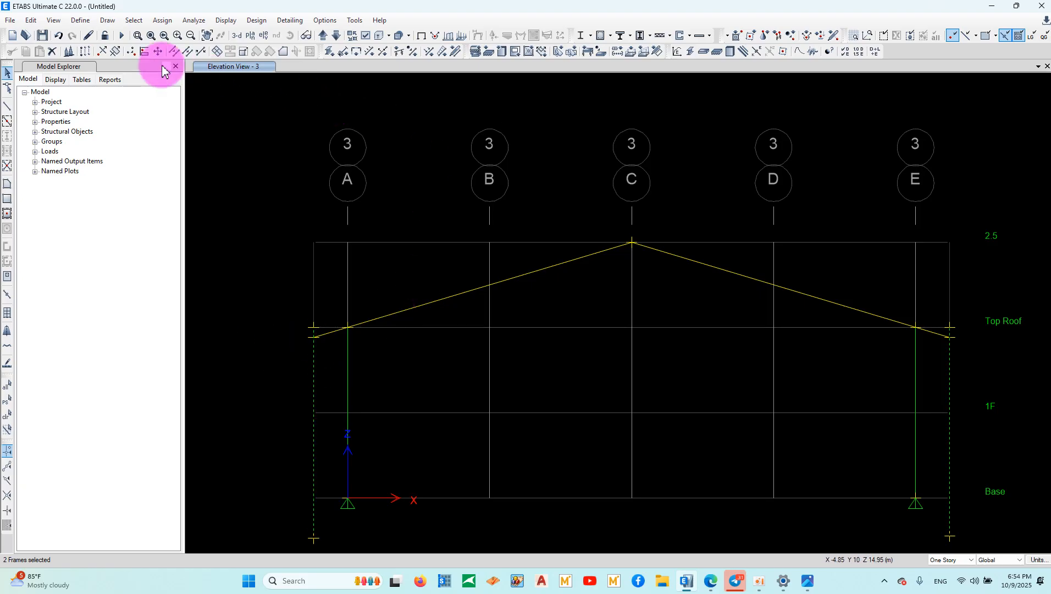
# Delete the two vertical guide frames below the overhang ends.
pyautogui.click(52, 52)
pyautogui.moveTo(292, 303); pyautogui.dragTo(317, 391)
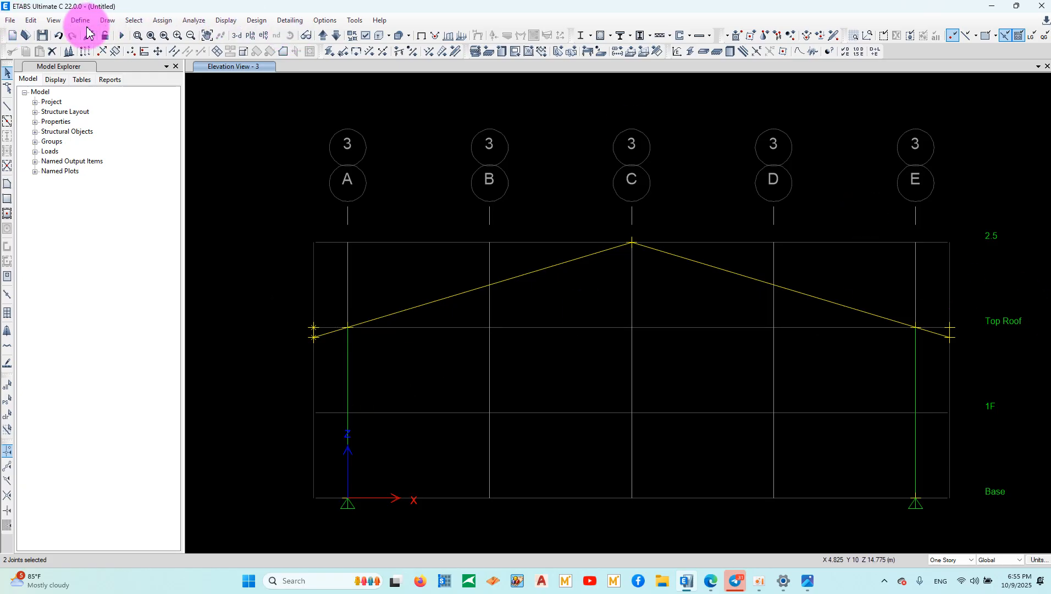
# Highlight all joints by object type to check where they lie on the gable frame, and clear the selection.
pyautogui.click(130, 23)
pyautogui.moveTo(151, 35)
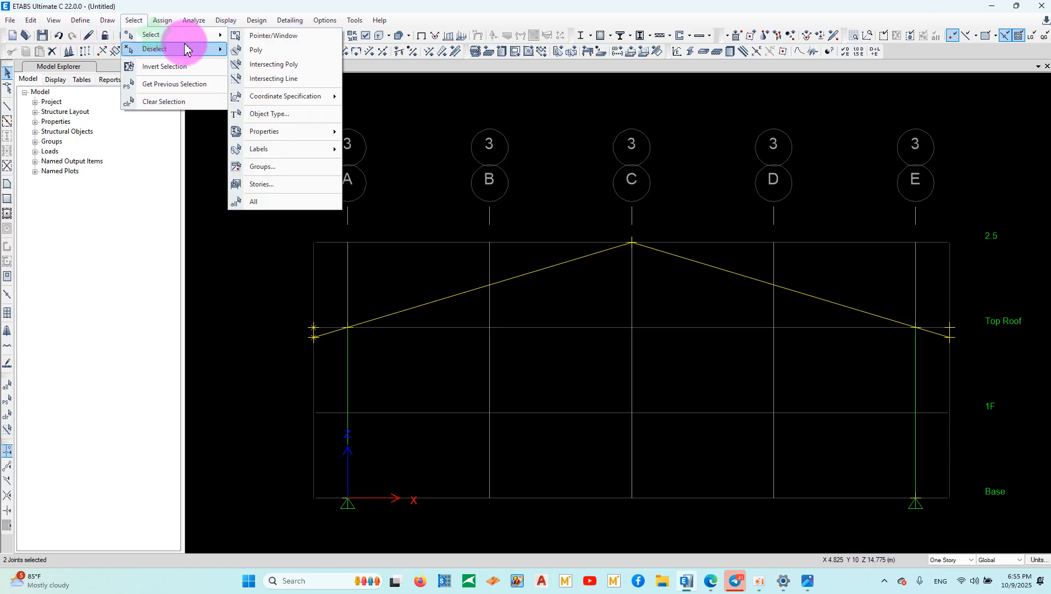
pyautogui.click(270, 114)
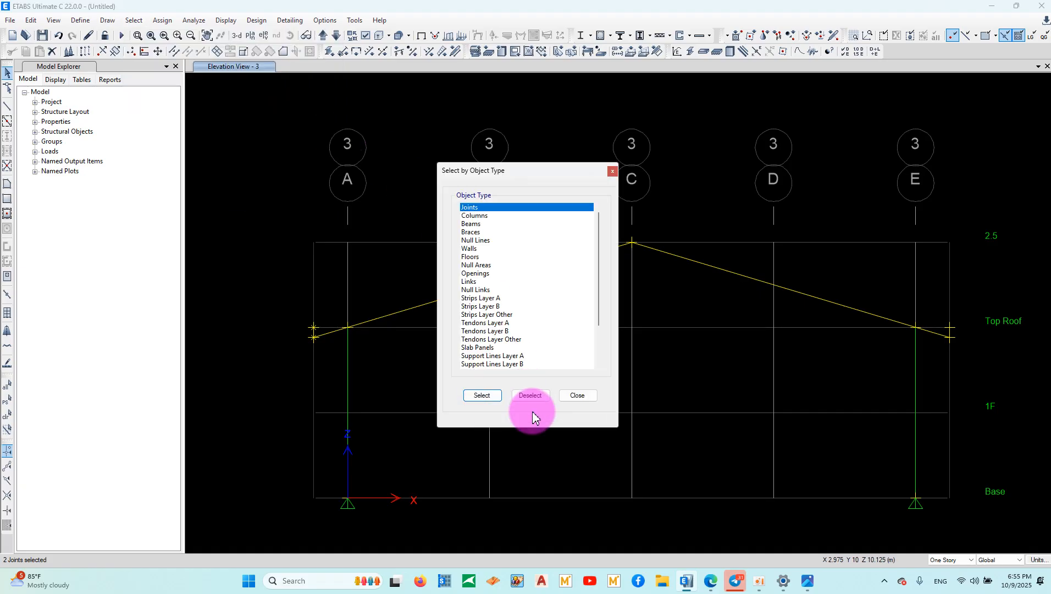
pyautogui.click(482, 395)
pyautogui.click(530, 396)
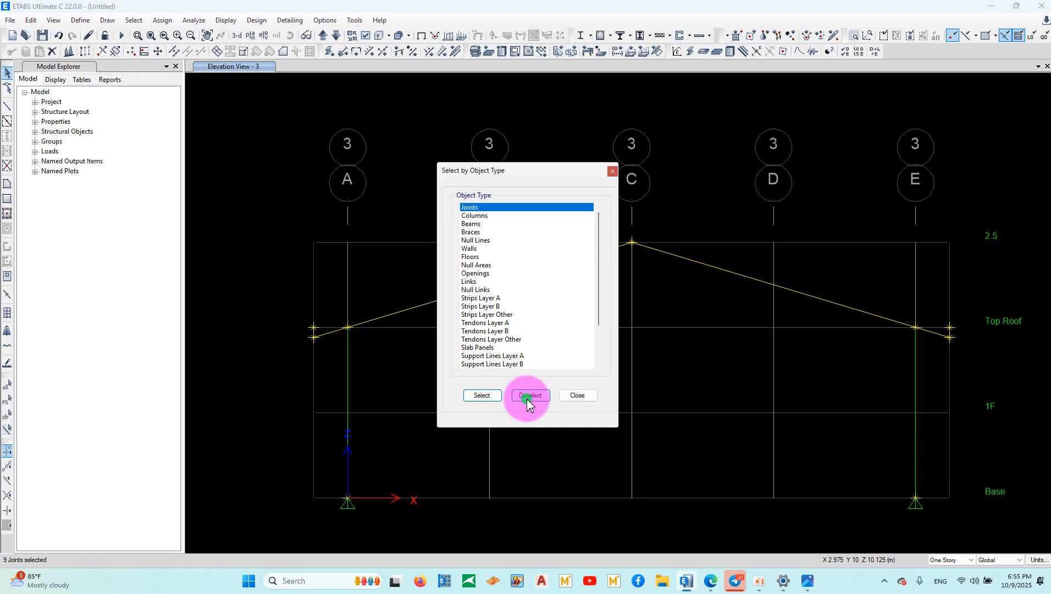
pyautogui.click(577, 395)
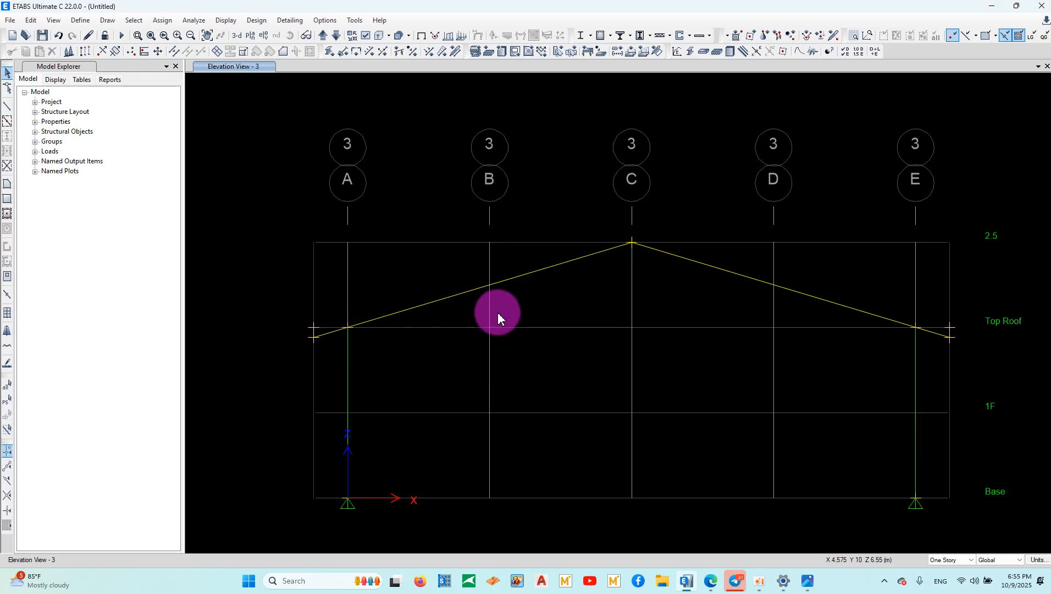
pyautogui.scroll(-2, 415, 160)
pyautogui.scroll(2, 414, 161)
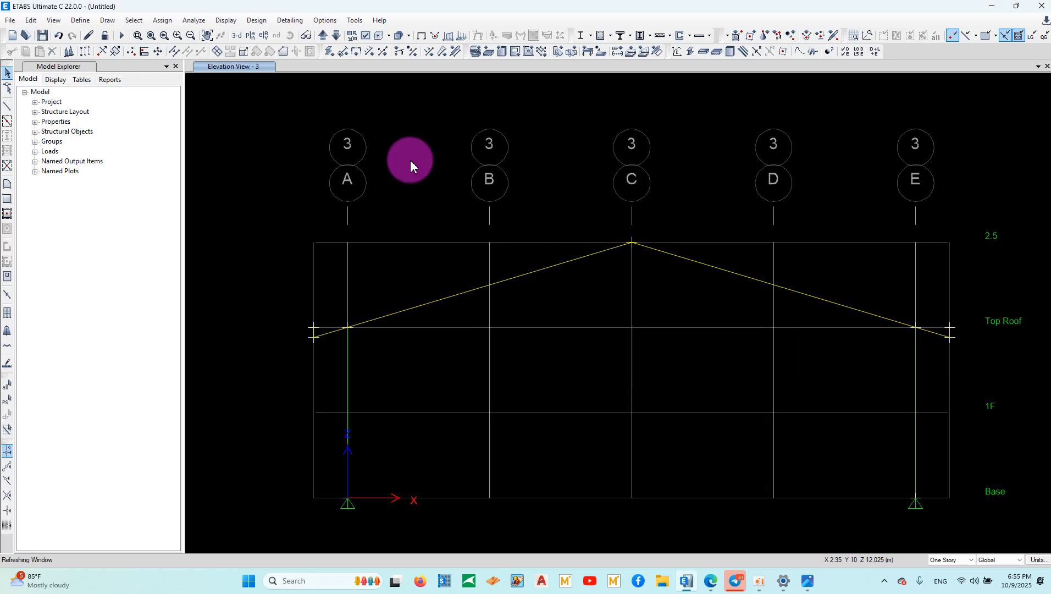
pyautogui.click(134, 20)
pyautogui.moveTo(147, 41)
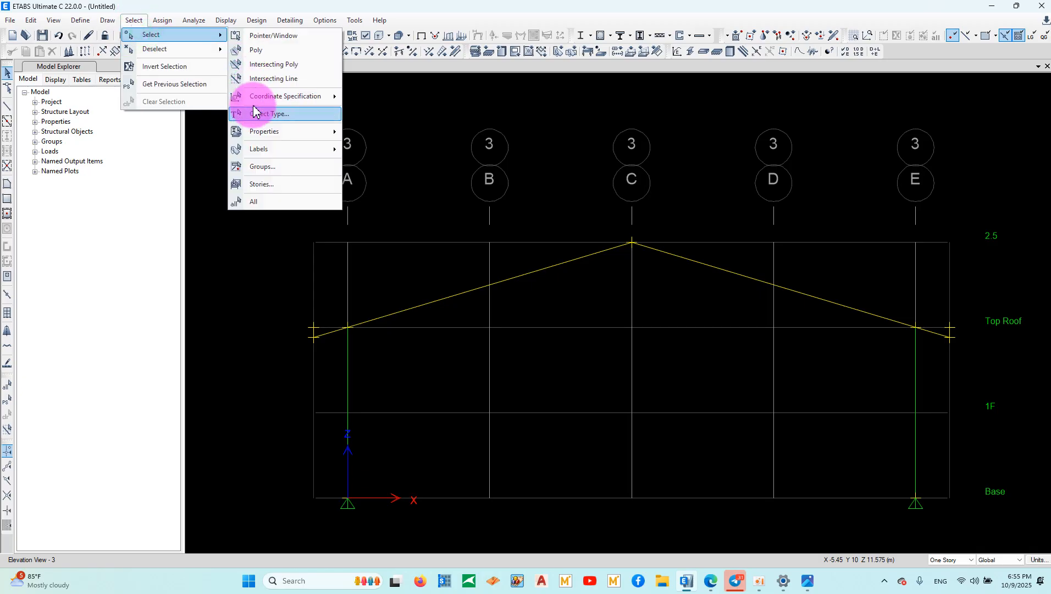
pyautogui.click(269, 114)
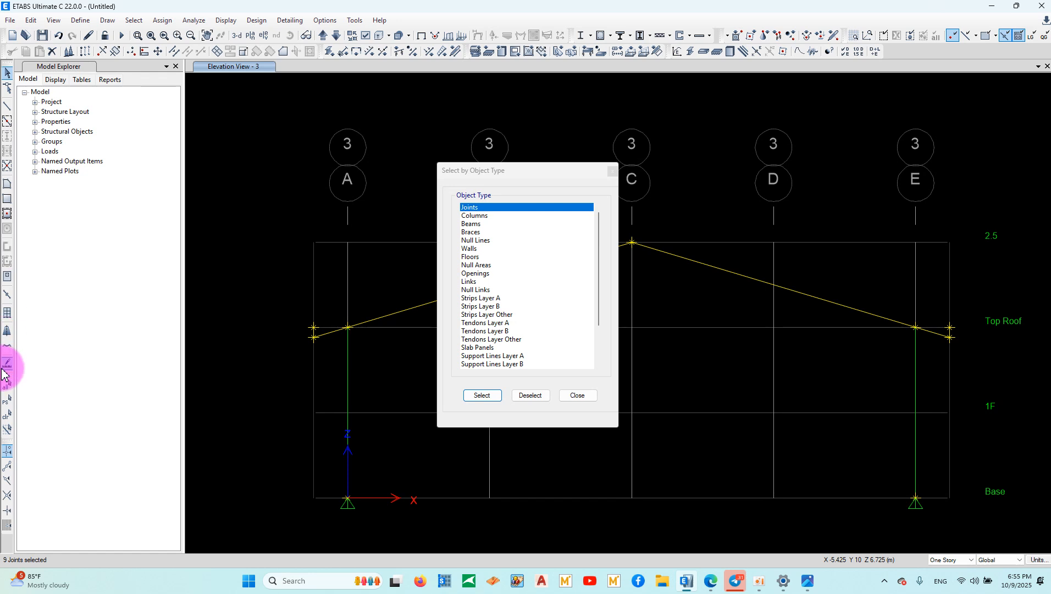
pyautogui.click(529, 396)
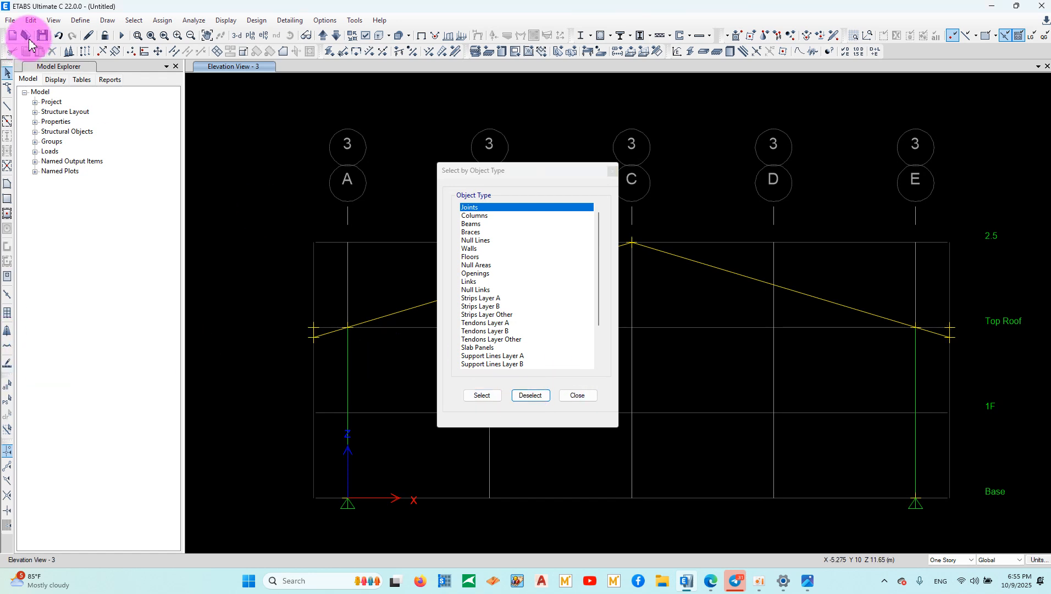
pyautogui.click(577, 397)
# Delete the stray offset joints above both rafter ends at Top Roof level in the 3-D view.
pyautogui.click(237, 35)
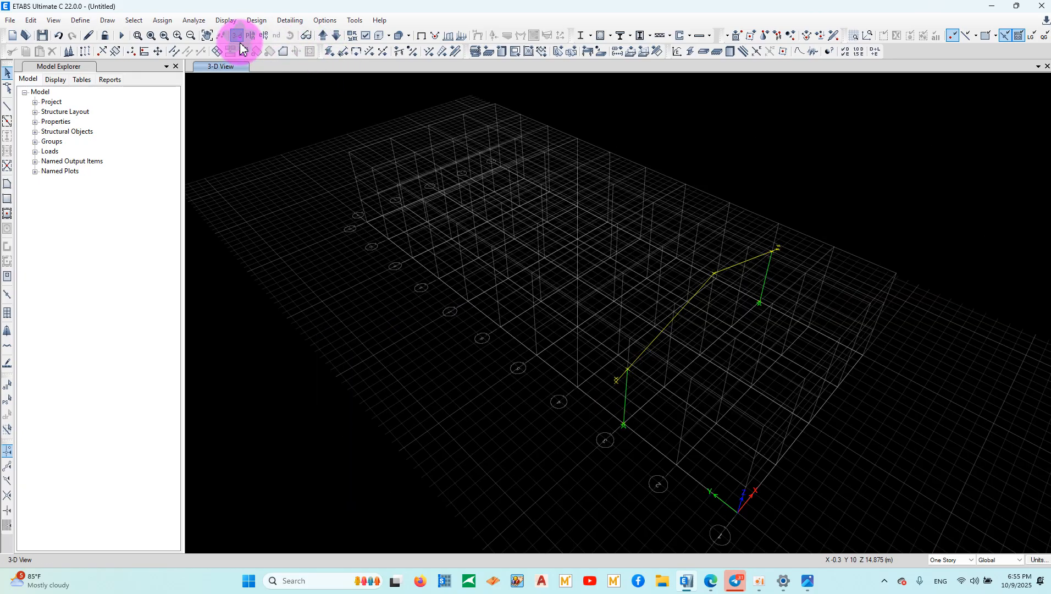
pyautogui.scroll(5, 622, 413)
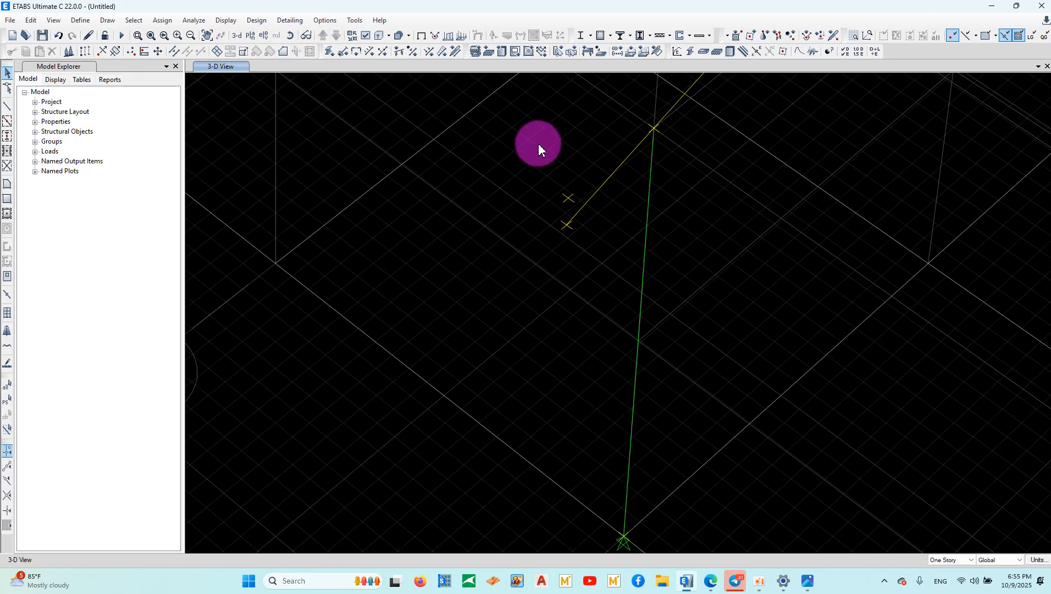
pyautogui.scroll(-7, 264, 448)
pyautogui.scroll(4, 425, 317)
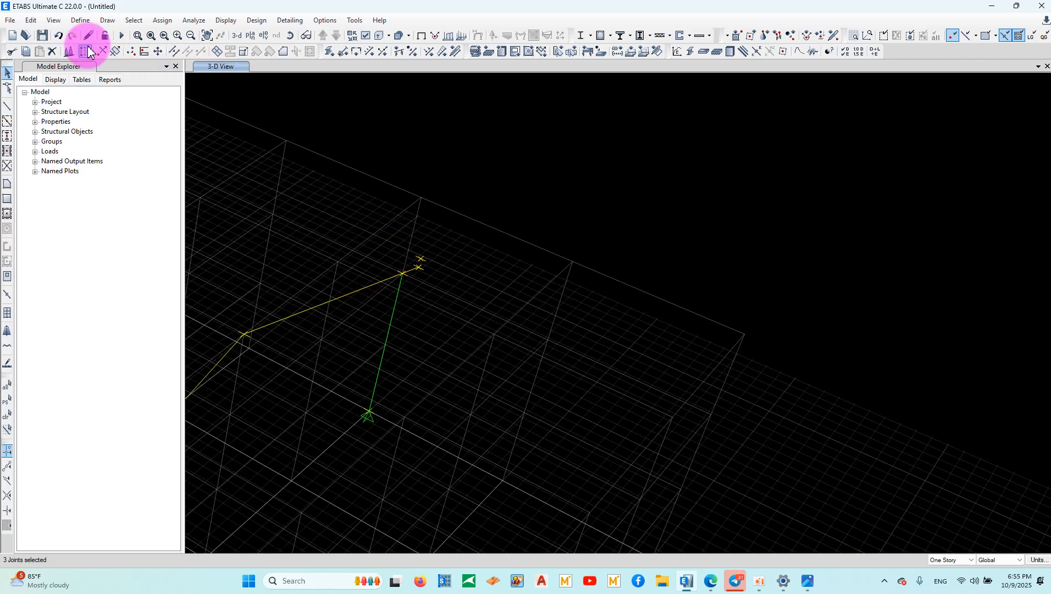
pyautogui.click(53, 51)
# Show the frames as extruded sections and color the view by Section Properties.
pyautogui.scroll(-4, 721, 350)
pyautogui.scroll(7, 497, 454)
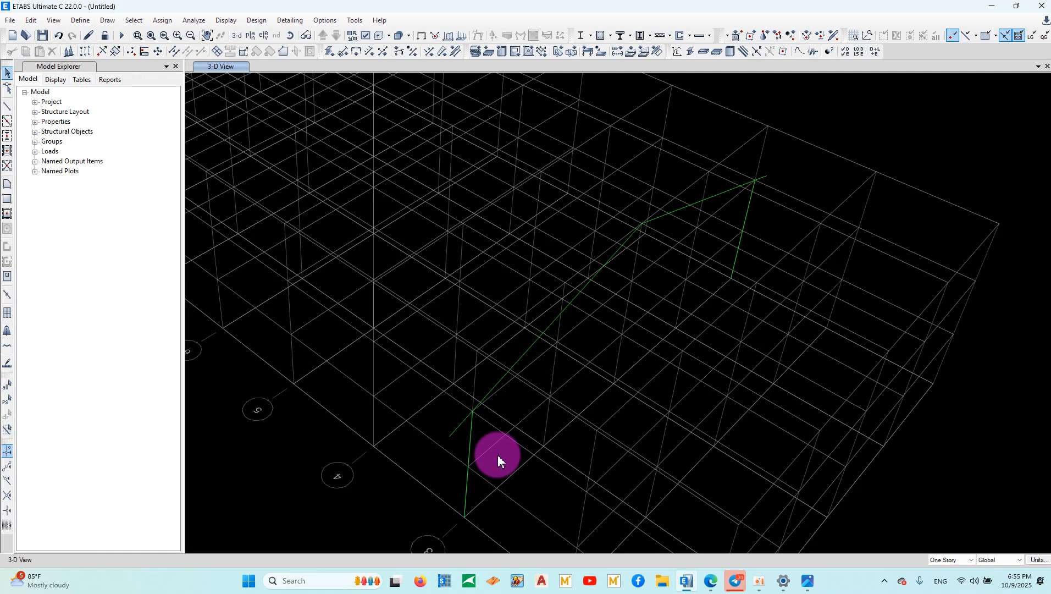
pyautogui.scroll(-2, 373, 406)
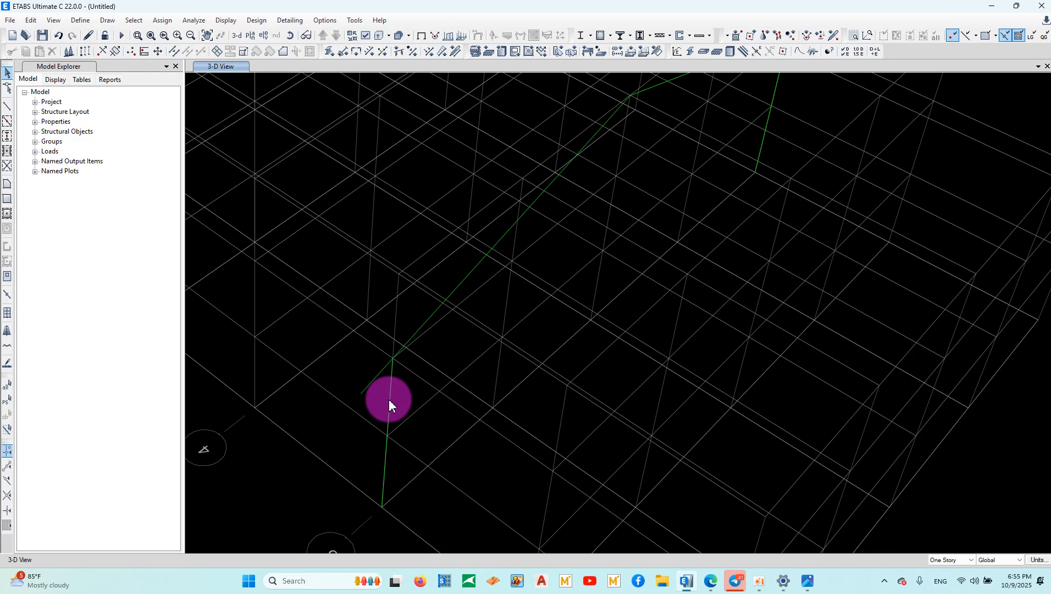
pyautogui.click(379, 36)
pyautogui.scroll(-2, 535, 267)
pyautogui.scroll(-3, 534, 265)
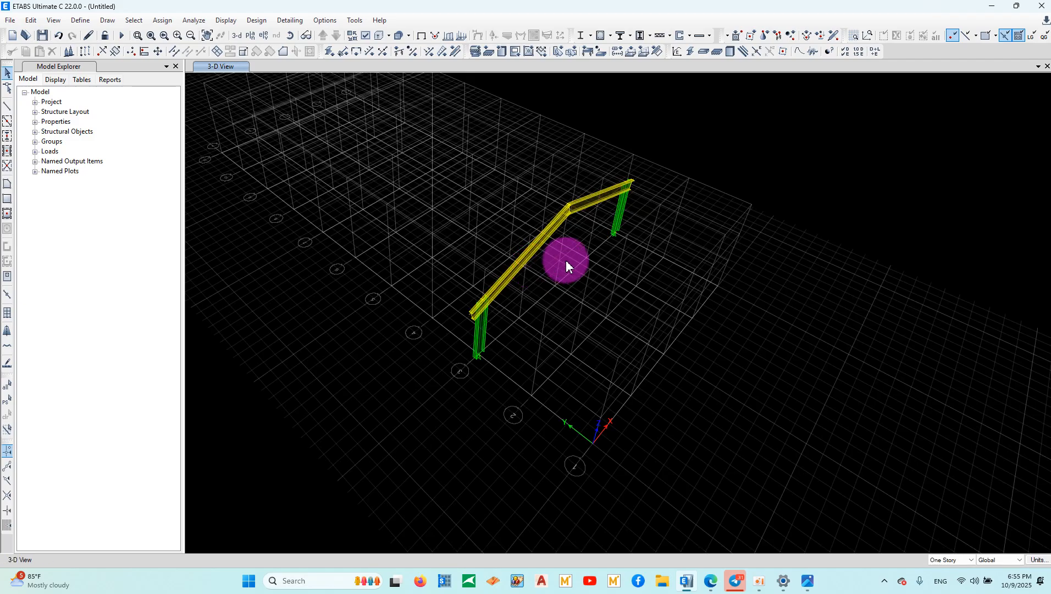
pyautogui.click(365, 36)
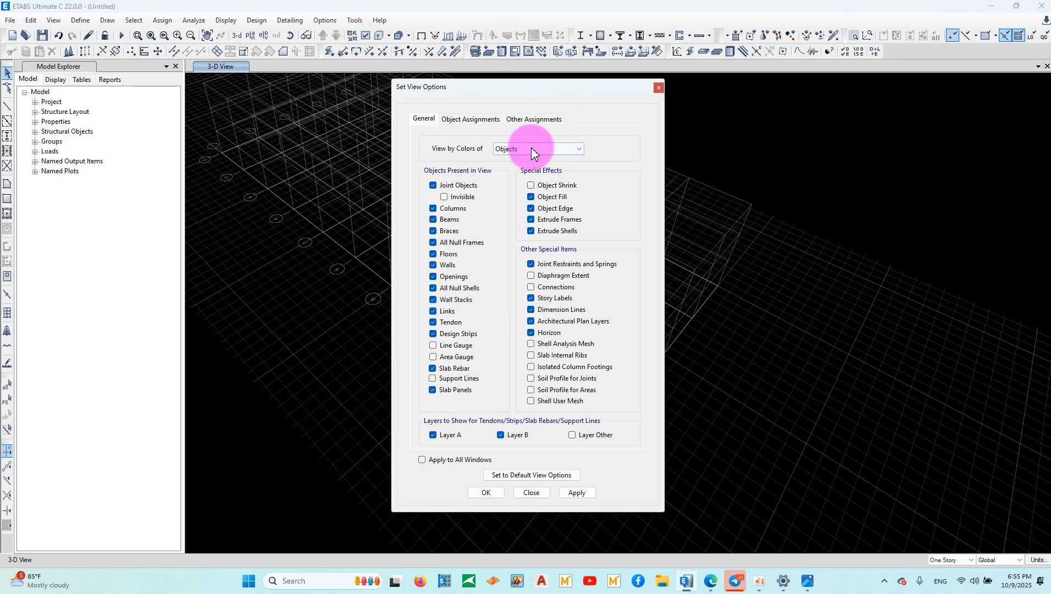
pyautogui.click(531, 148)
pyautogui.click(521, 168)
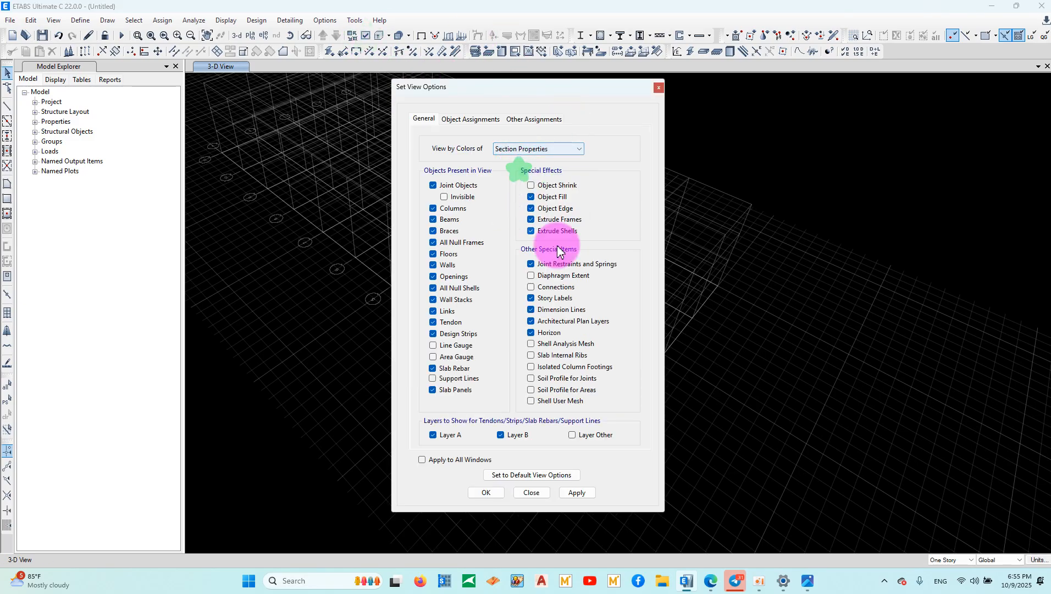
pyautogui.click(532, 493)
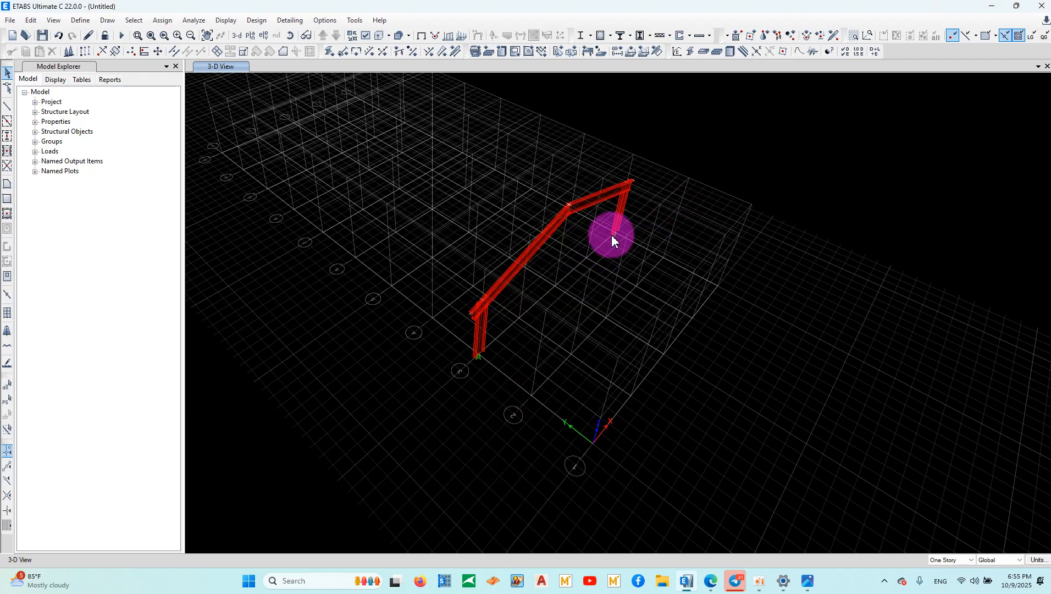
# Examine the frame section definitions of W920X253 and 1.C1-RI-250*175*7*11, including materials and dimensions.
pyautogui.click(73, 20)
pyautogui.moveTo(89, 52)
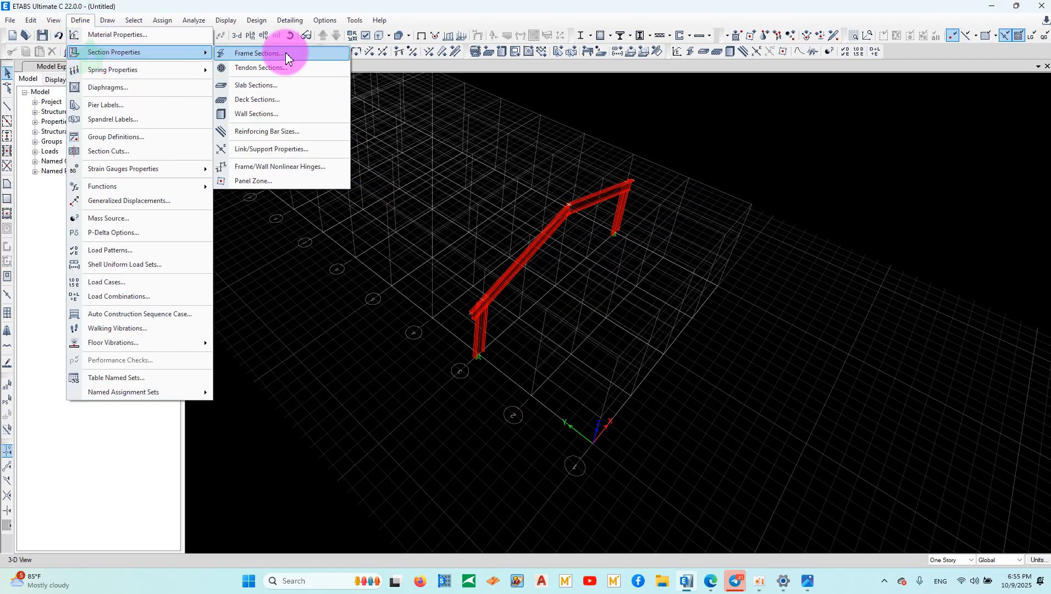
pyautogui.click(285, 52)
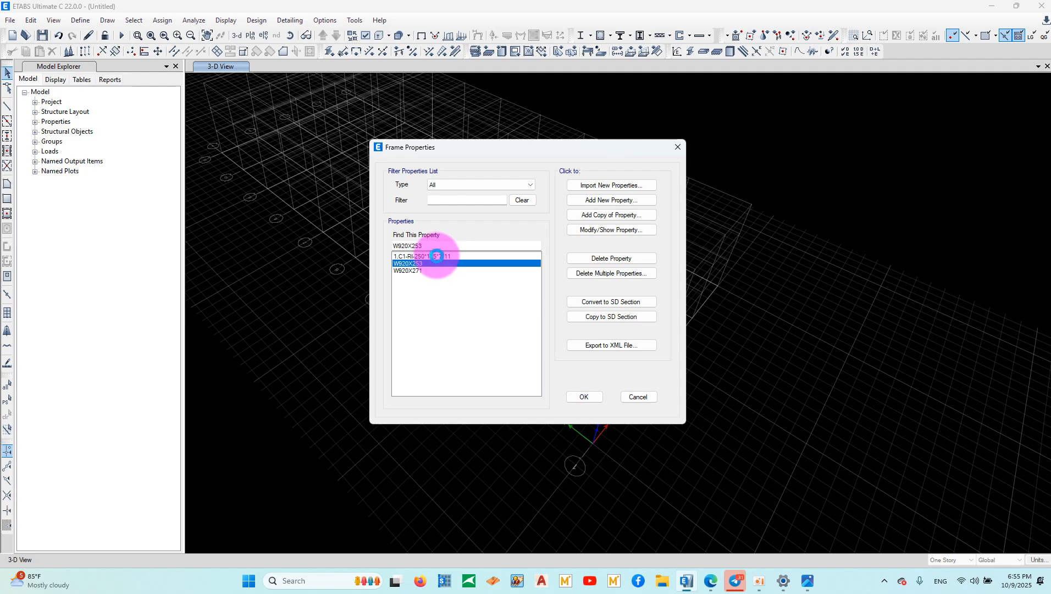
pyautogui.doubleClick(437, 260)
pyautogui.click(714, 132)
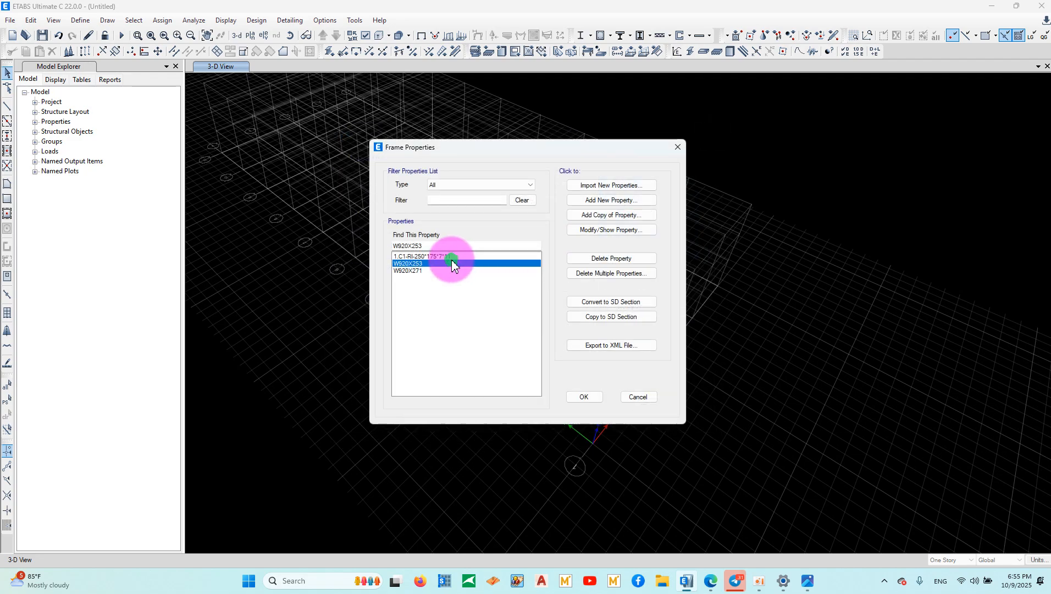
pyautogui.doubleClick(452, 264)
pyautogui.click(714, 133)
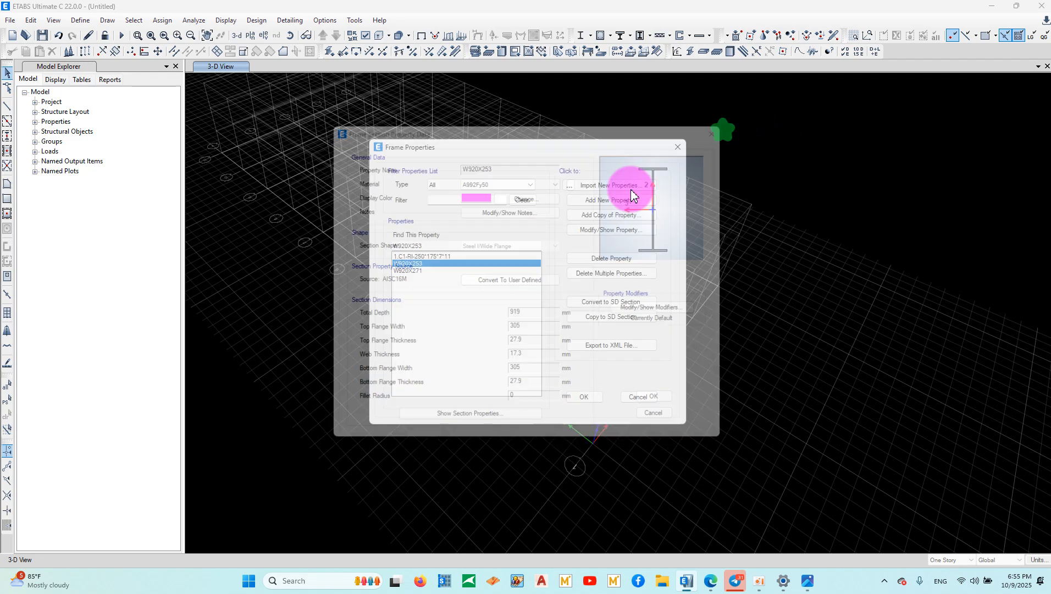
pyautogui.click(448, 256)
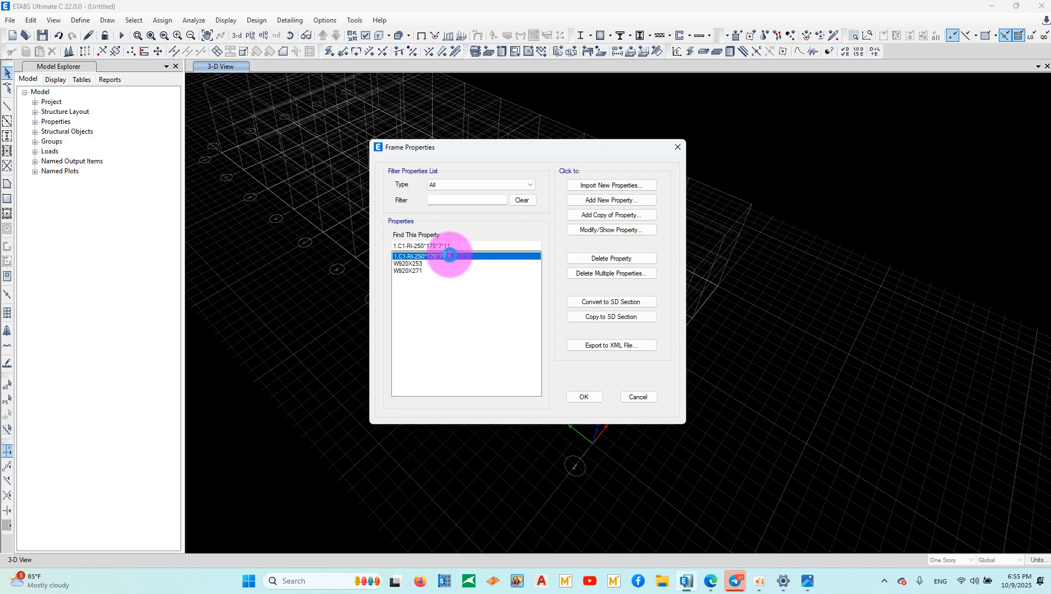
pyautogui.doubleClick(450, 256)
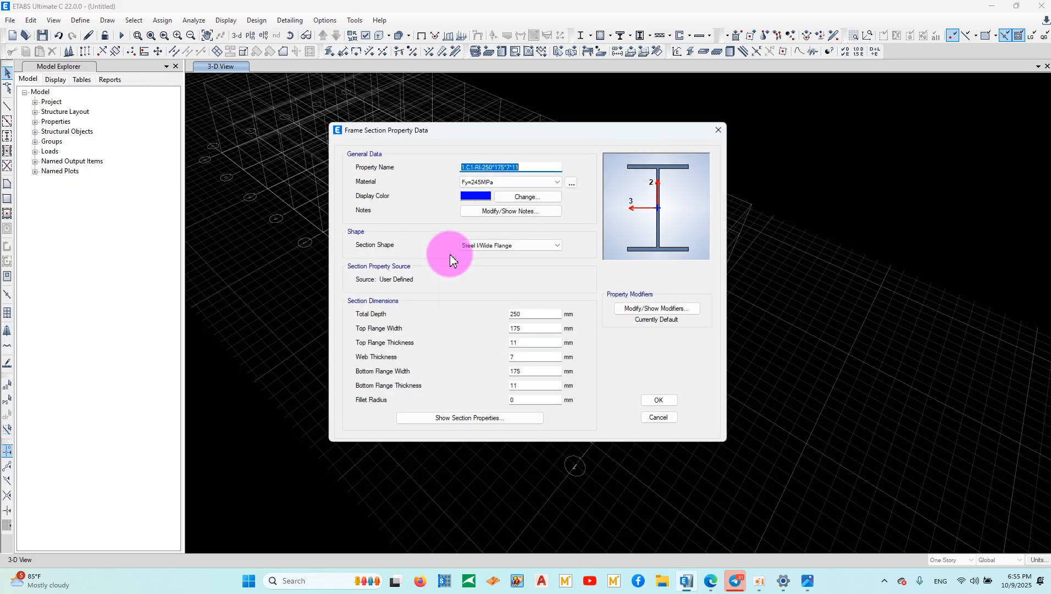
pyautogui.click(720, 129)
pyautogui.click(671, 149)
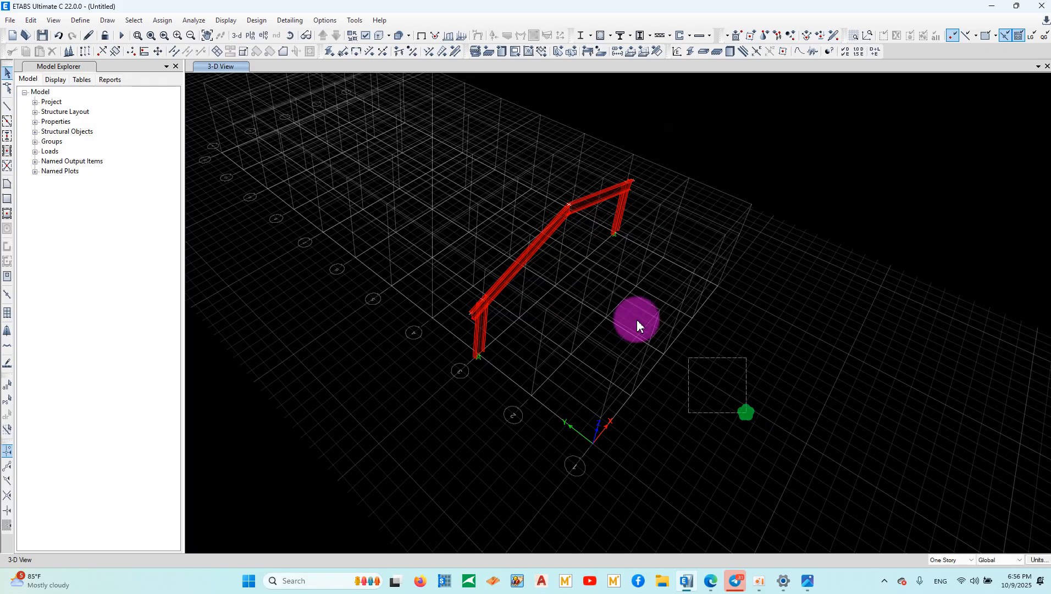
# Assign frame section 1.C1-RI-250*175*7*11 to all columns and rafters of the gable frame.
pyautogui.click(203, 27)
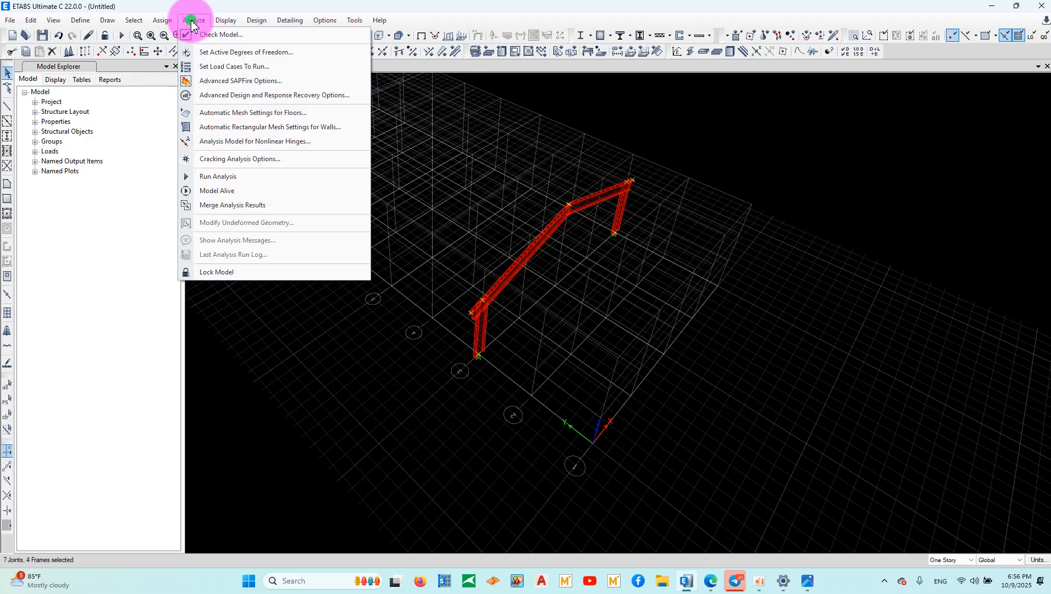
pyautogui.click(164, 22)
pyautogui.click(163, 20)
pyautogui.click(177, 51)
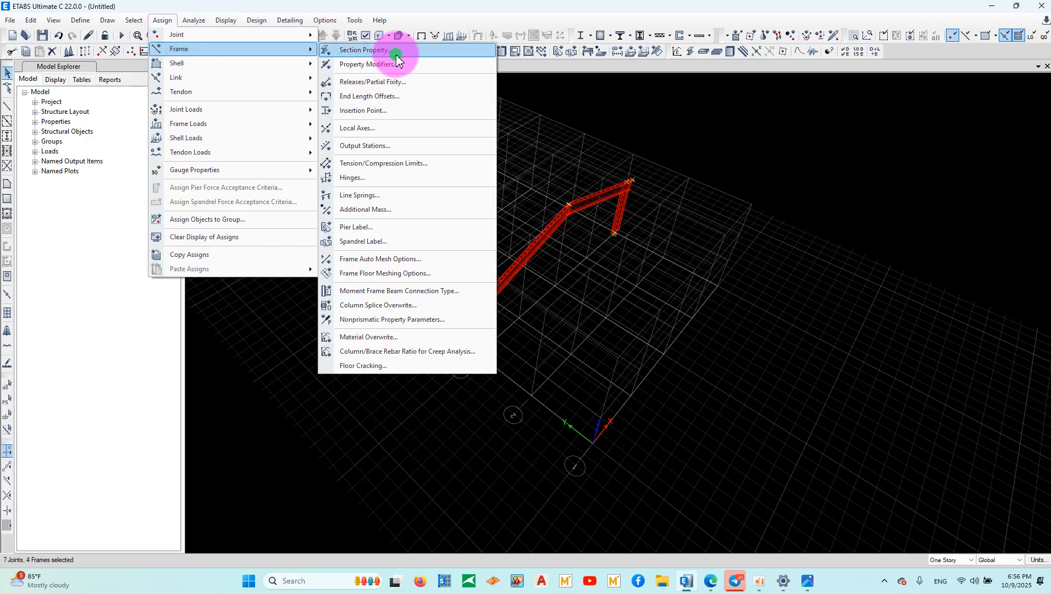
pyautogui.click(396, 51)
pyautogui.click(586, 422)
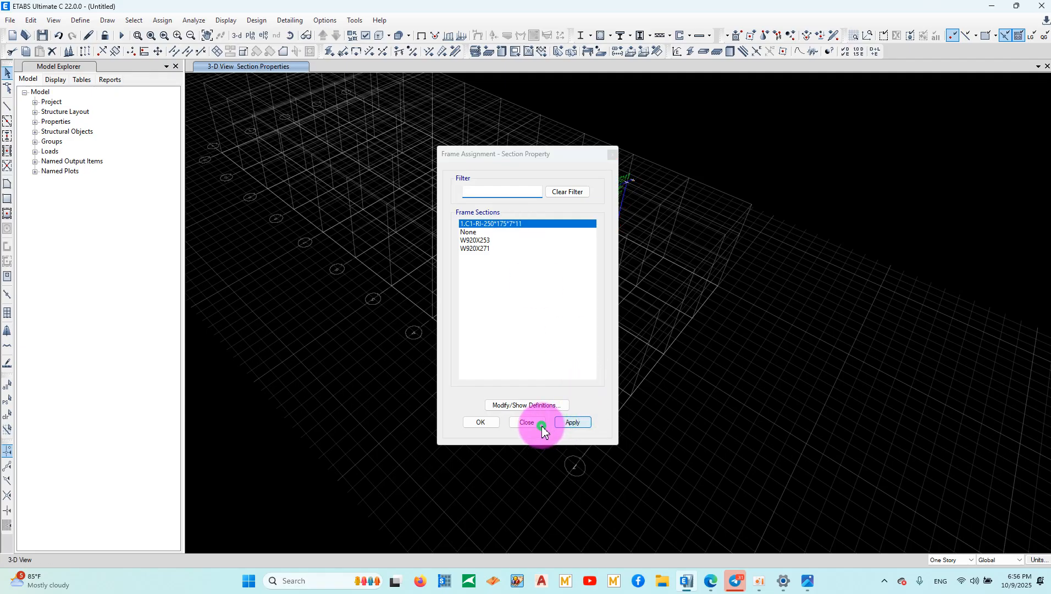
pyautogui.click(541, 423)
# Check the assigned section labels in 3-D and switch to the elevation view on grid 3.
pyautogui.click(292, 35)
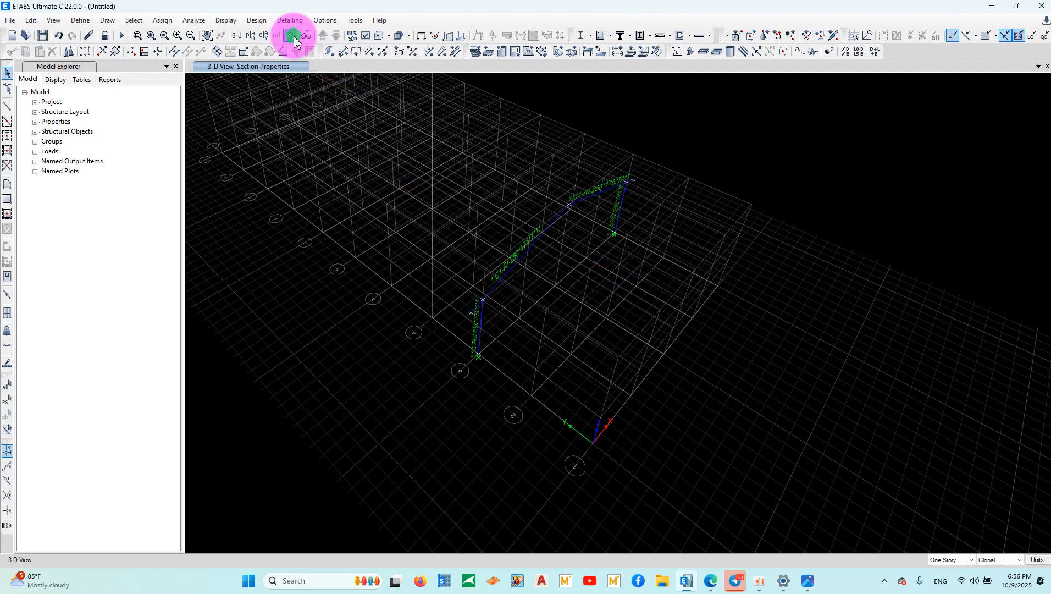
pyautogui.moveTo(650, 339); pyautogui.dragTo(564, 200)
pyautogui.scroll(4, 563, 200)
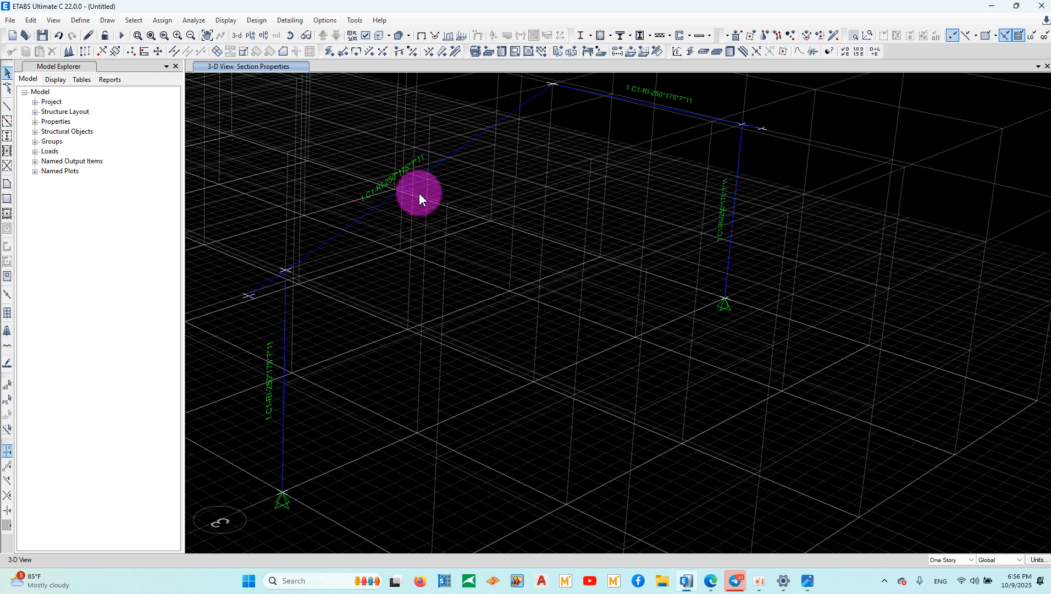
pyautogui.click(263, 36)
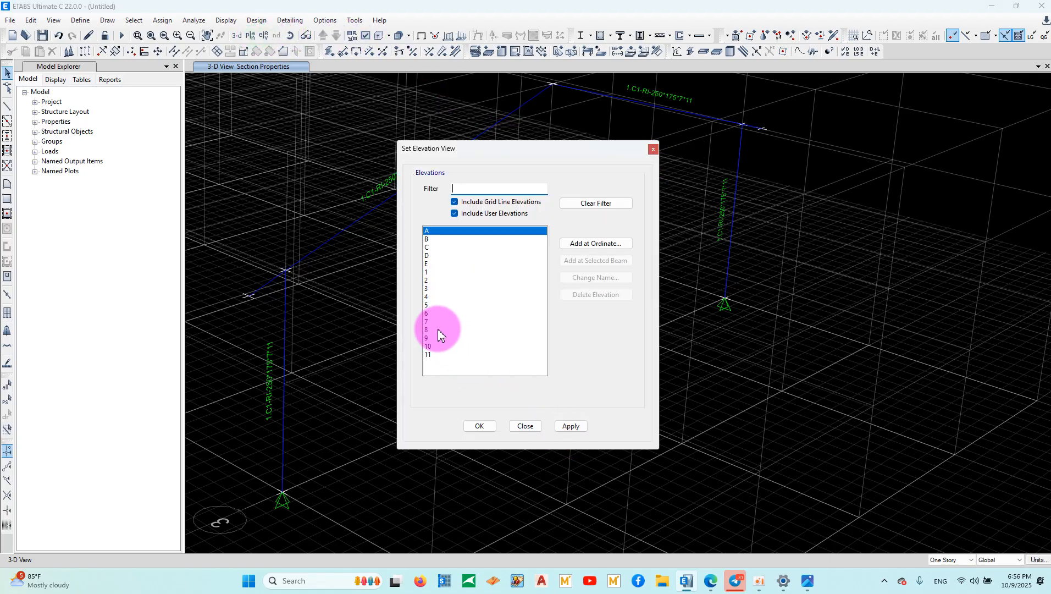
pyautogui.click(427, 271)
pyautogui.click(571, 427)
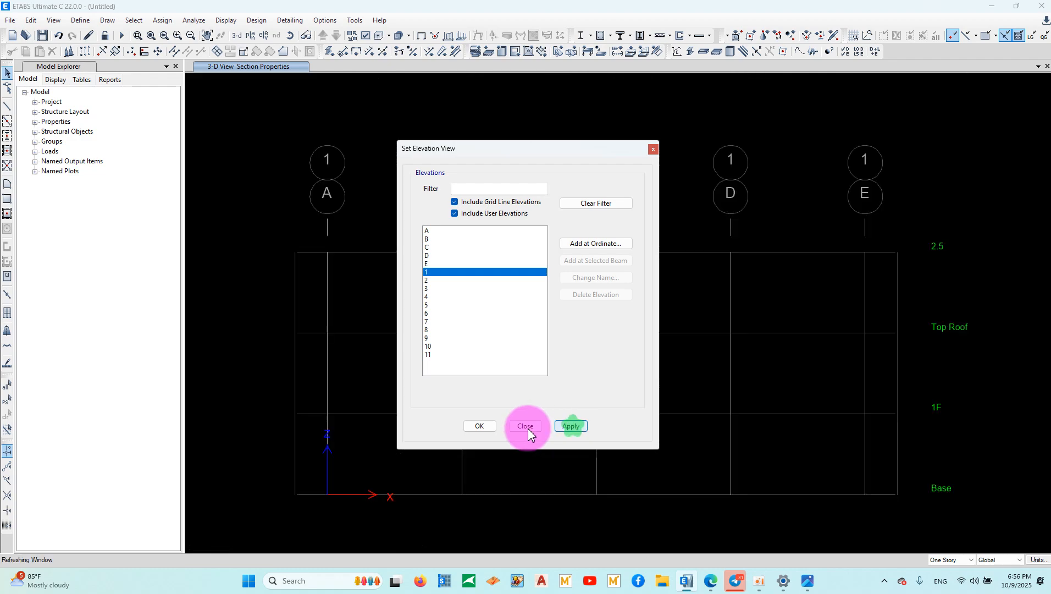
pyautogui.click(526, 427)
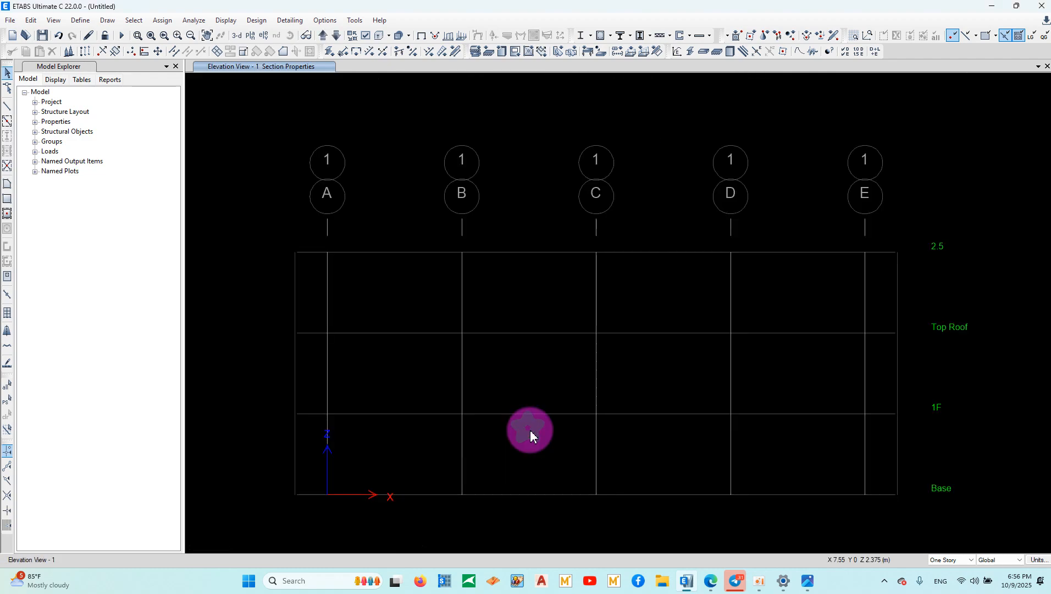
pyautogui.click(327, 36)
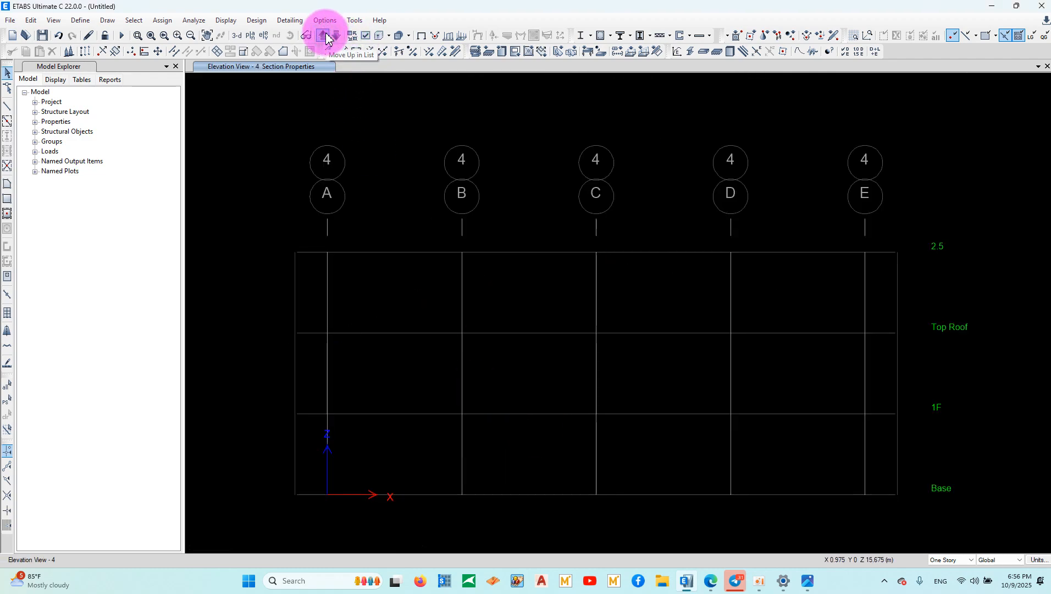
pyautogui.click(337, 36)
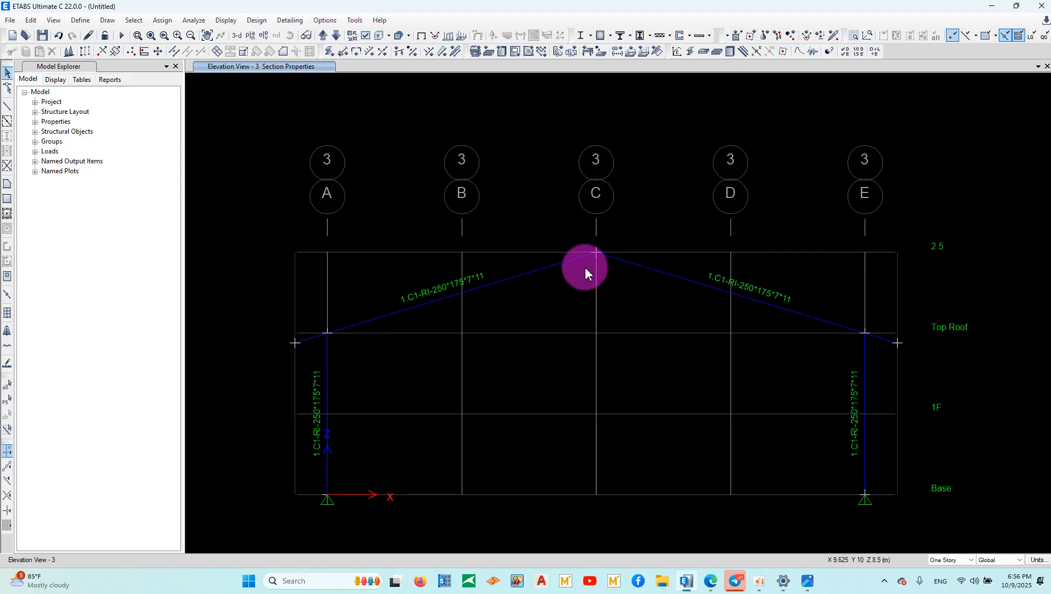
# Copy frame section 1.C1-RI-250*175*7*11 as a new property named 2. Tuber-50*100*2.5 with a magenta display color.
pyautogui.click(79, 21)
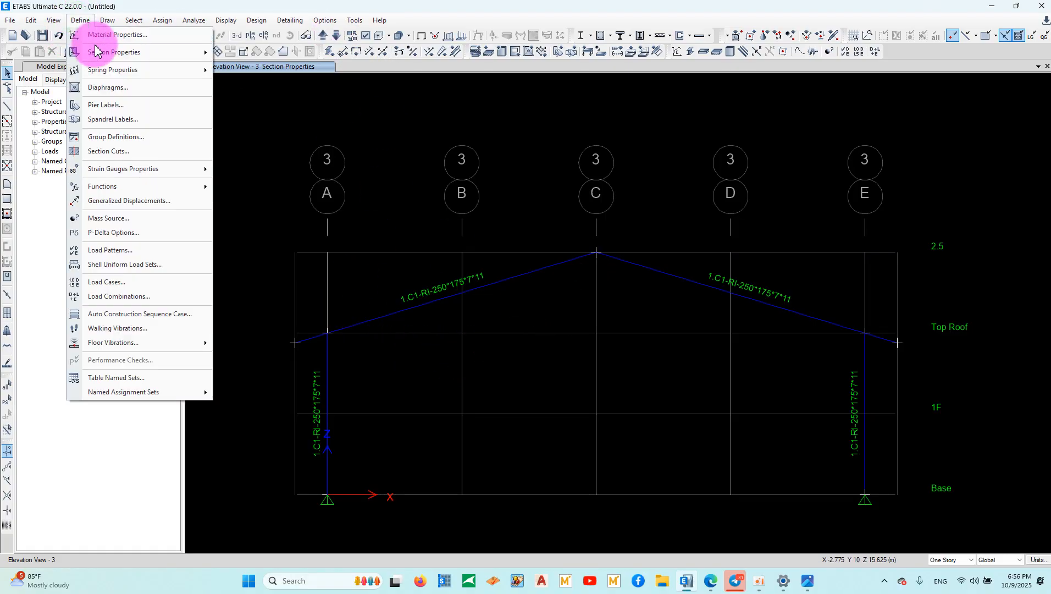
pyautogui.moveTo(110, 52)
pyautogui.click(270, 51)
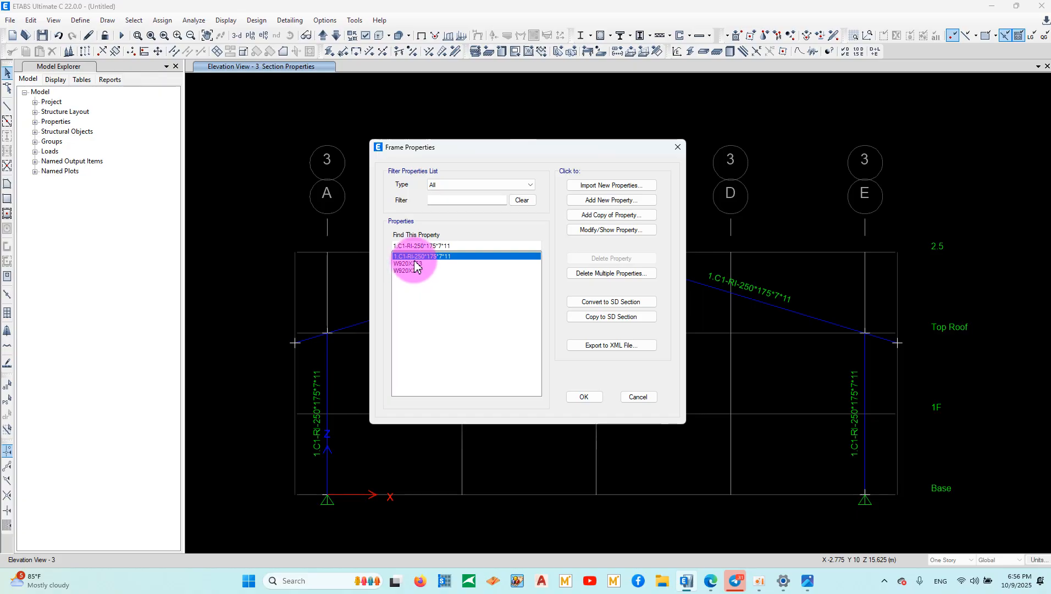
pyautogui.click(599, 216)
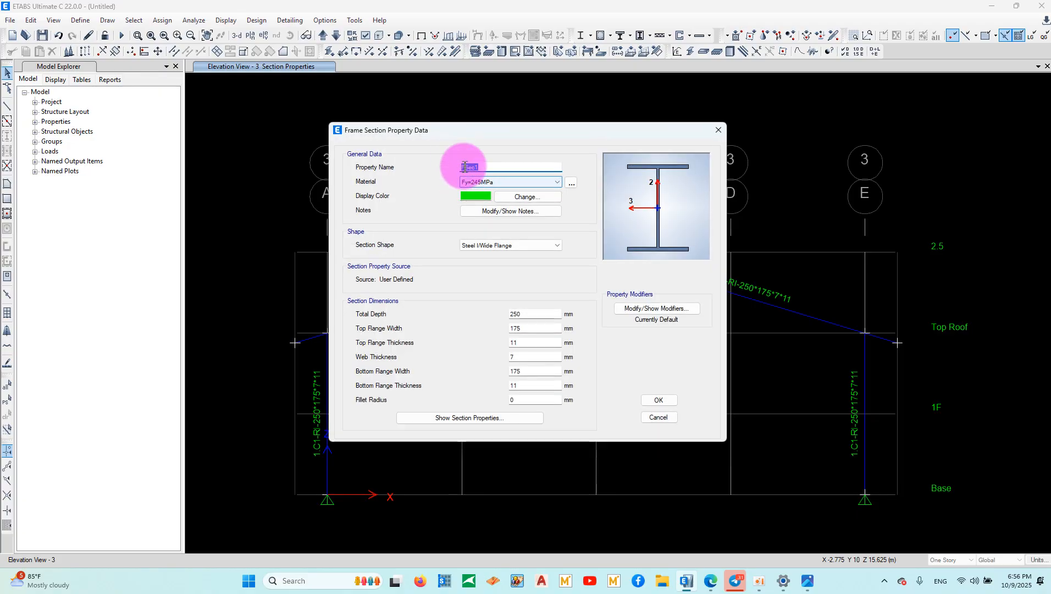
pyautogui.write('2. Tuber-50*100*2.5')
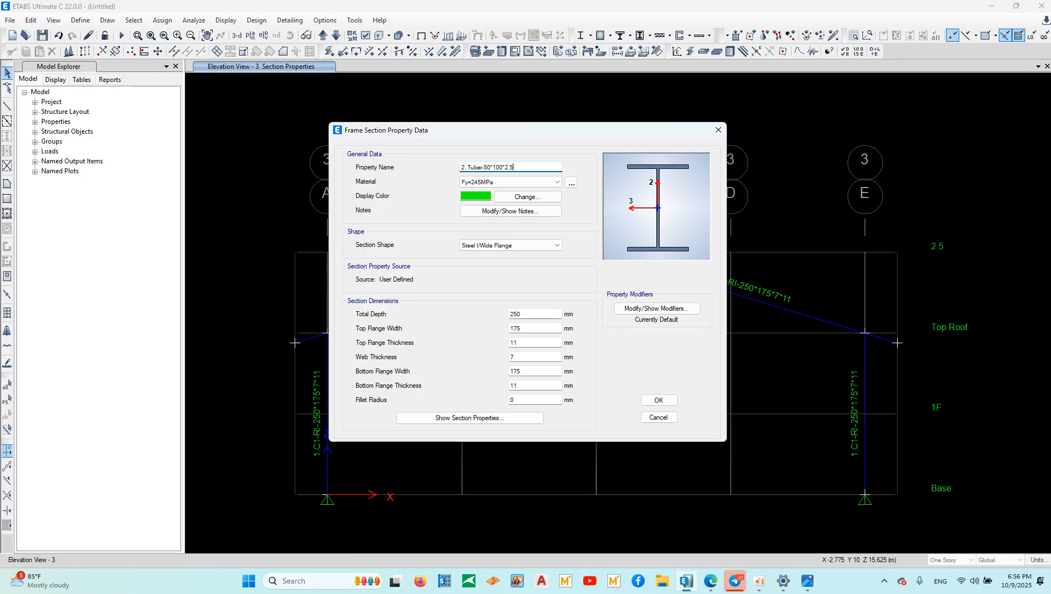
pyautogui.click(471, 196)
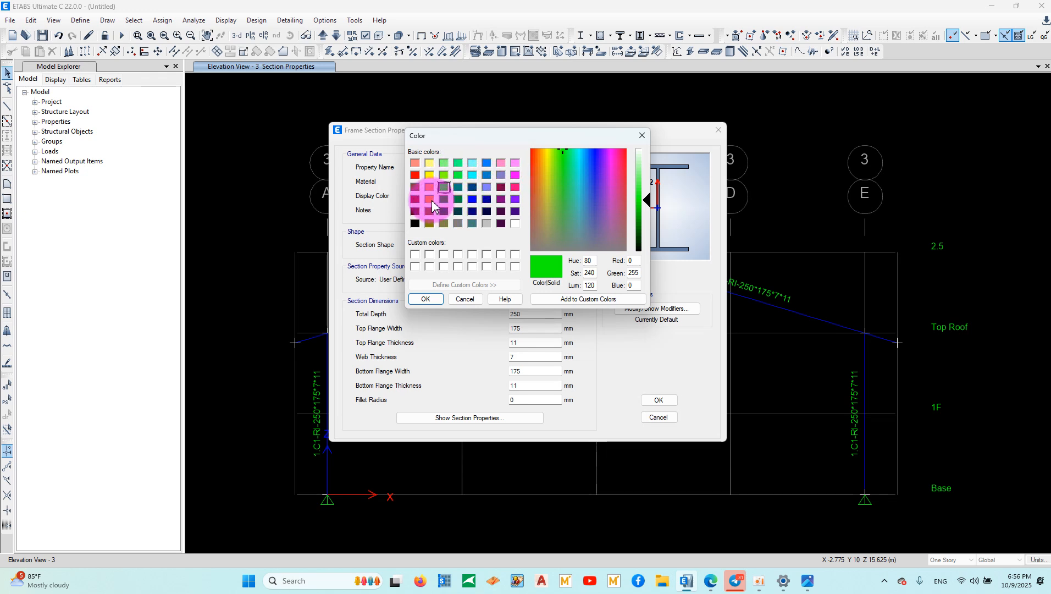
pyautogui.click(517, 176)
pyautogui.click(424, 299)
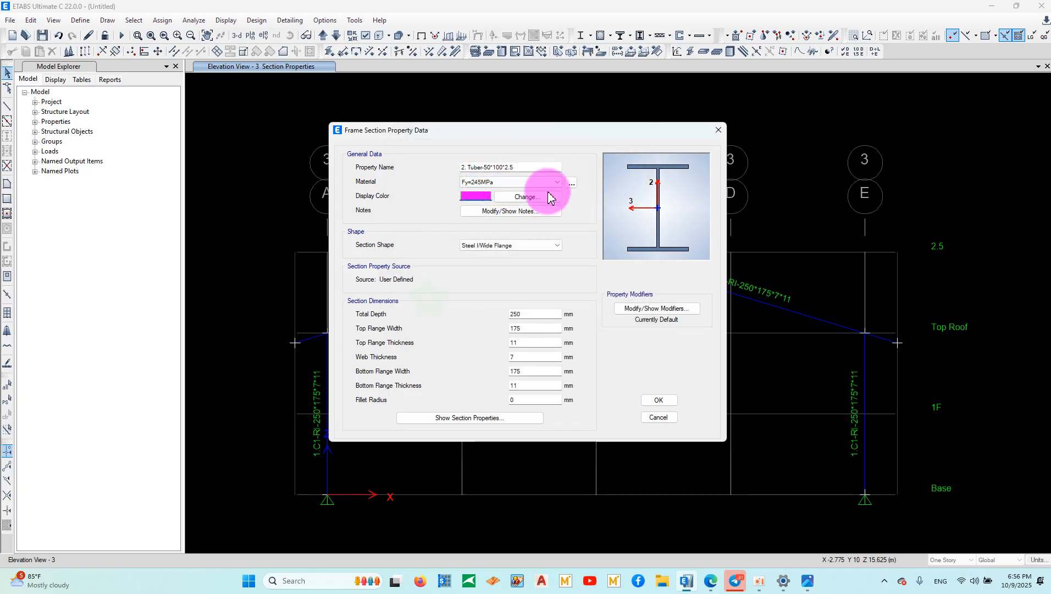
# Change the section shape of 2. Tuber-50*100*2.5 to Steel Tube.
pyautogui.moveTo(538, 318); pyautogui.dragTo(441, 317)
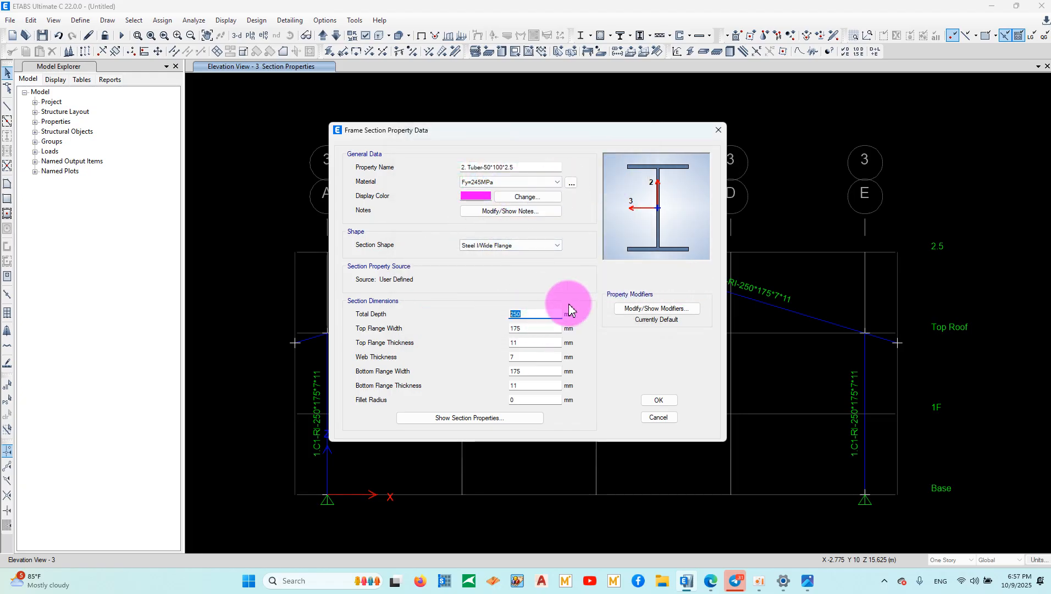
pyautogui.click(501, 211)
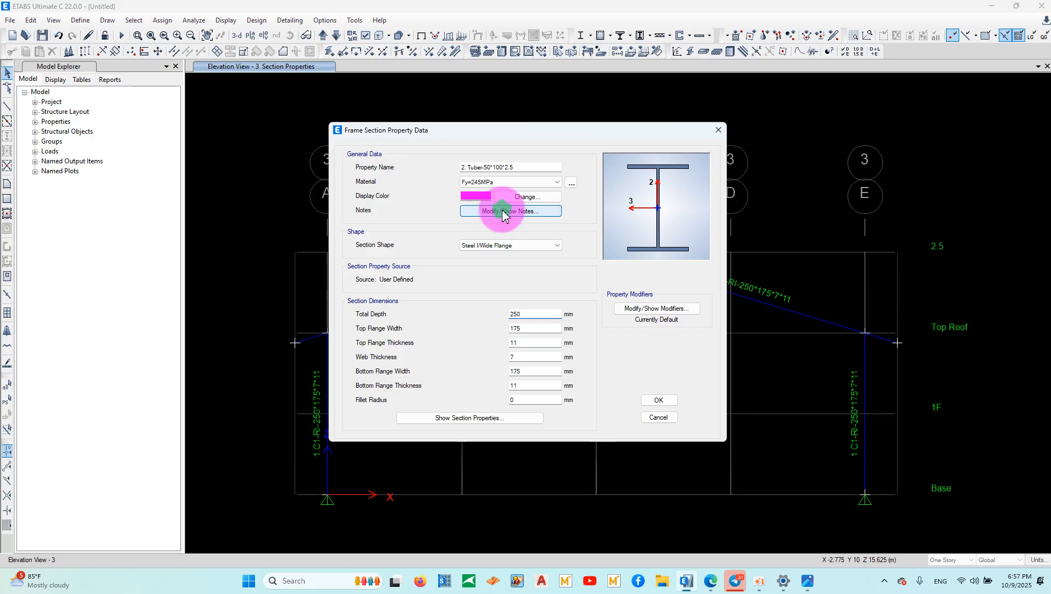
pyautogui.press('Escape')
pyautogui.click(505, 247)
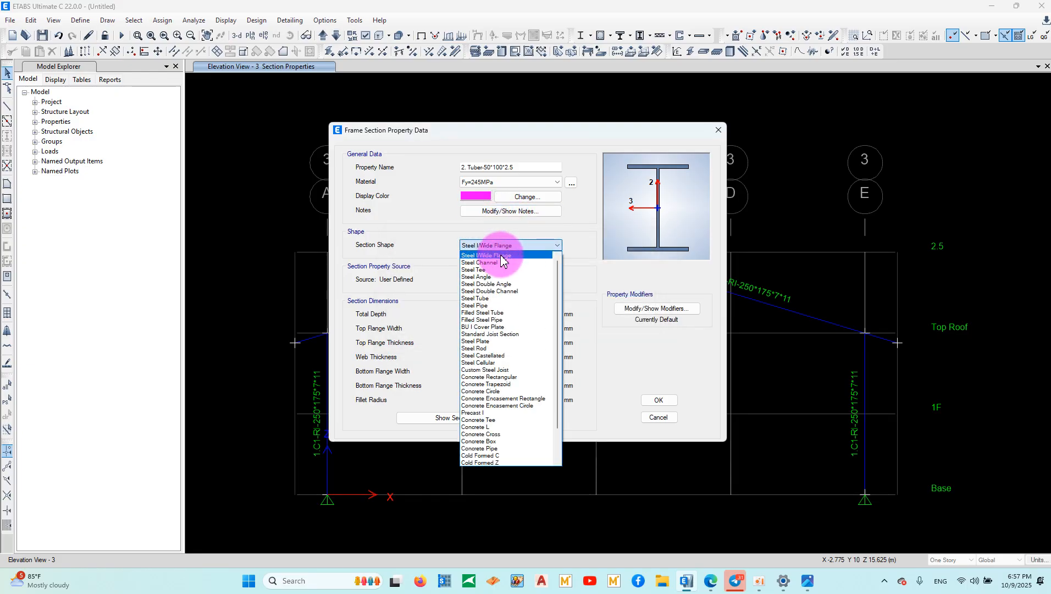
pyautogui.click(498, 299)
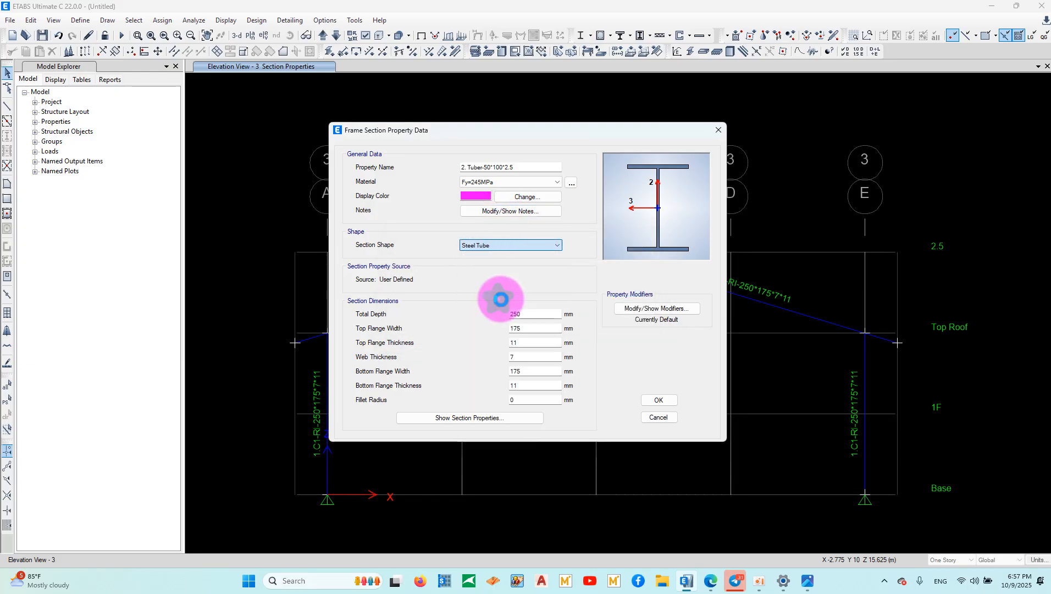
# Give the tube section a total depth of 50 mm, total width of 100 mm and flange and web thicknesses of 2.5 mm.
pyautogui.click(547, 312)
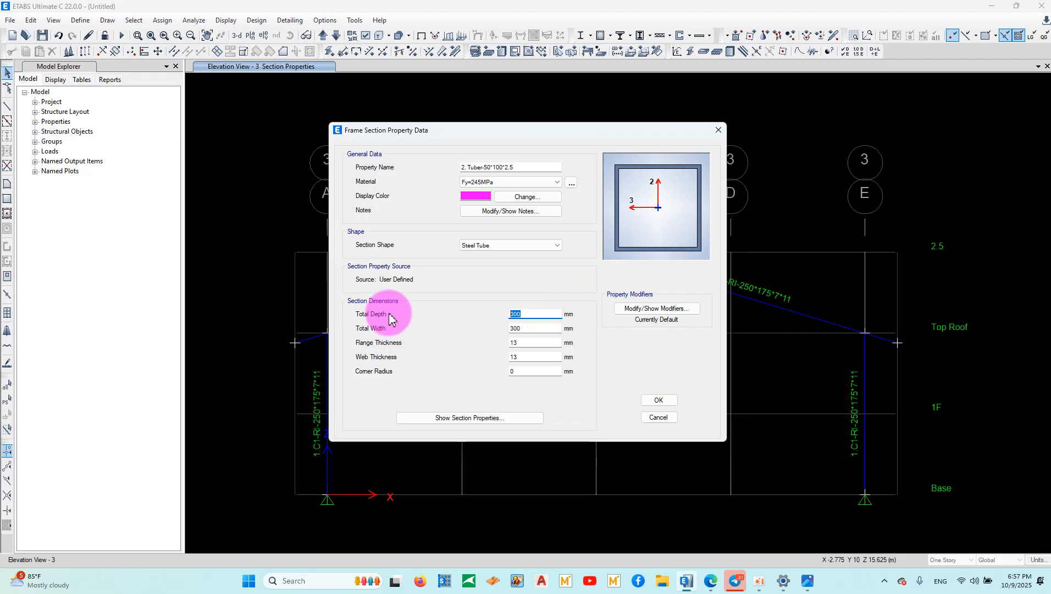
pyautogui.write('100')
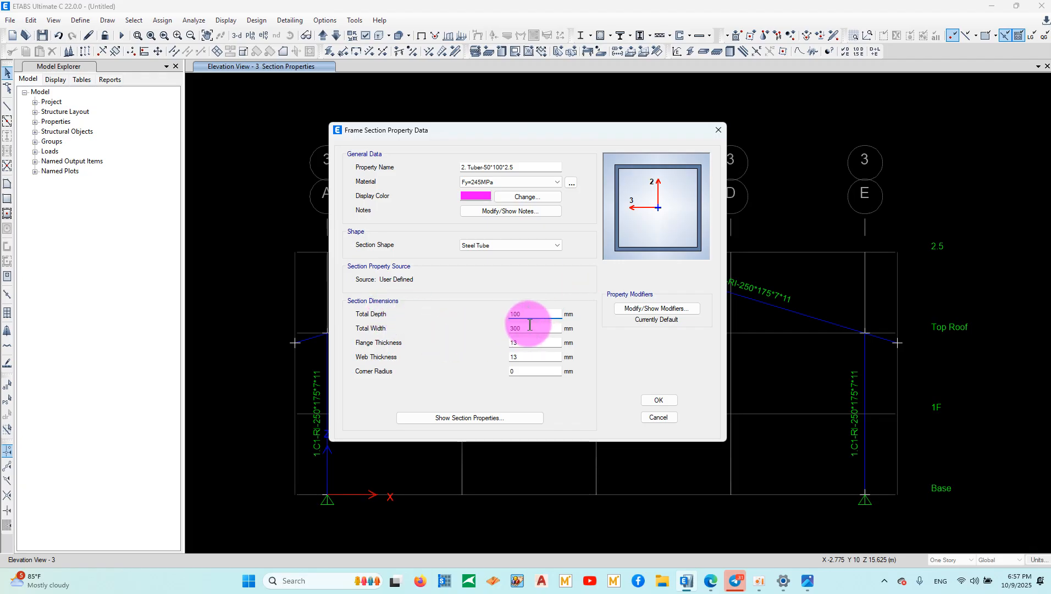
pyautogui.click(529, 328)
pyautogui.doubleClick(518, 314)
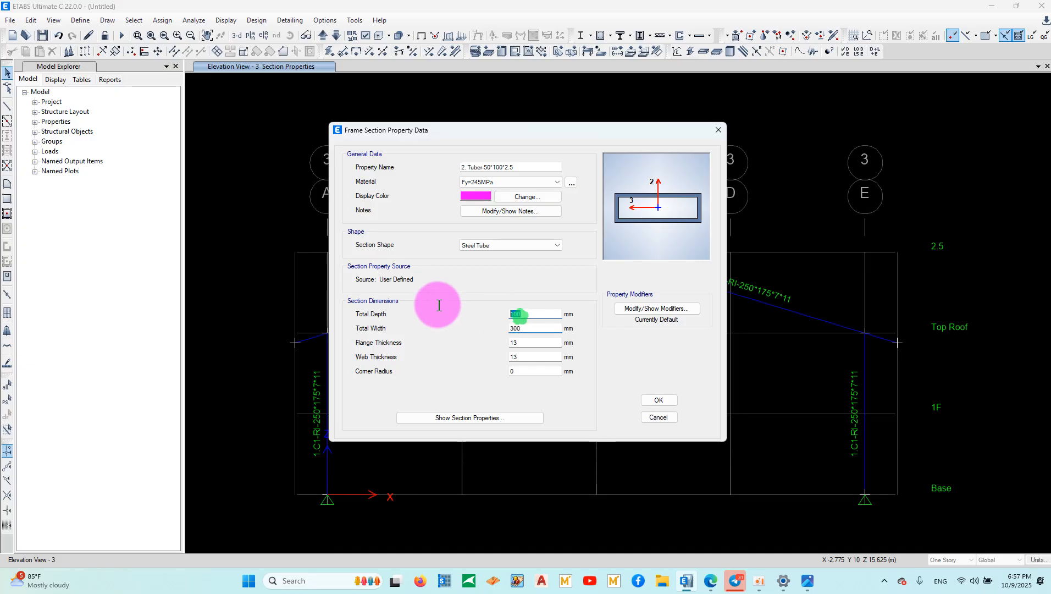
pyautogui.write('50')
pyautogui.doubleClick(534, 329)
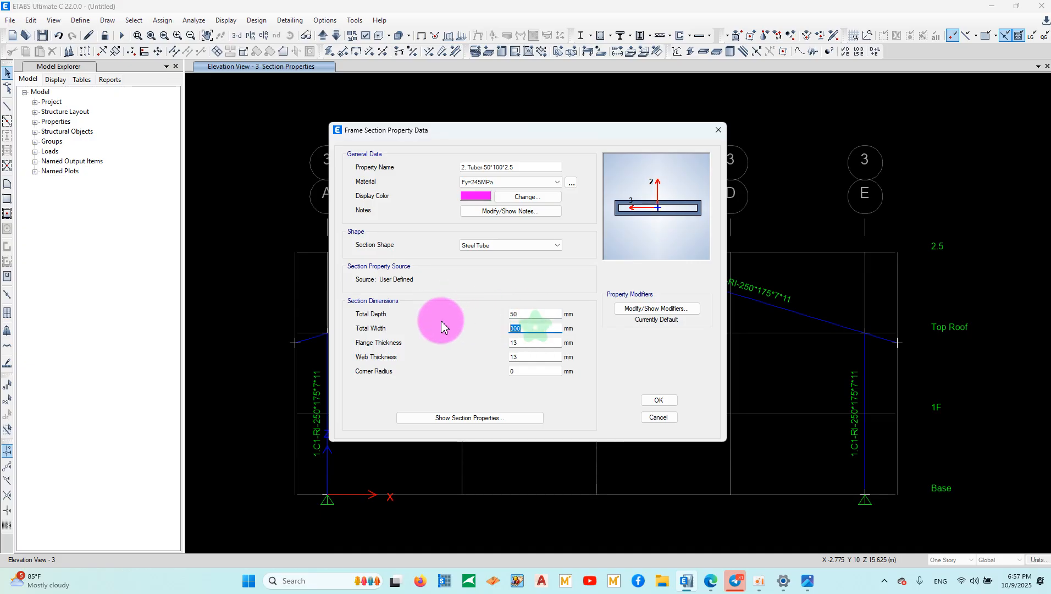
pyautogui.write('100')
pyautogui.press('Tab')
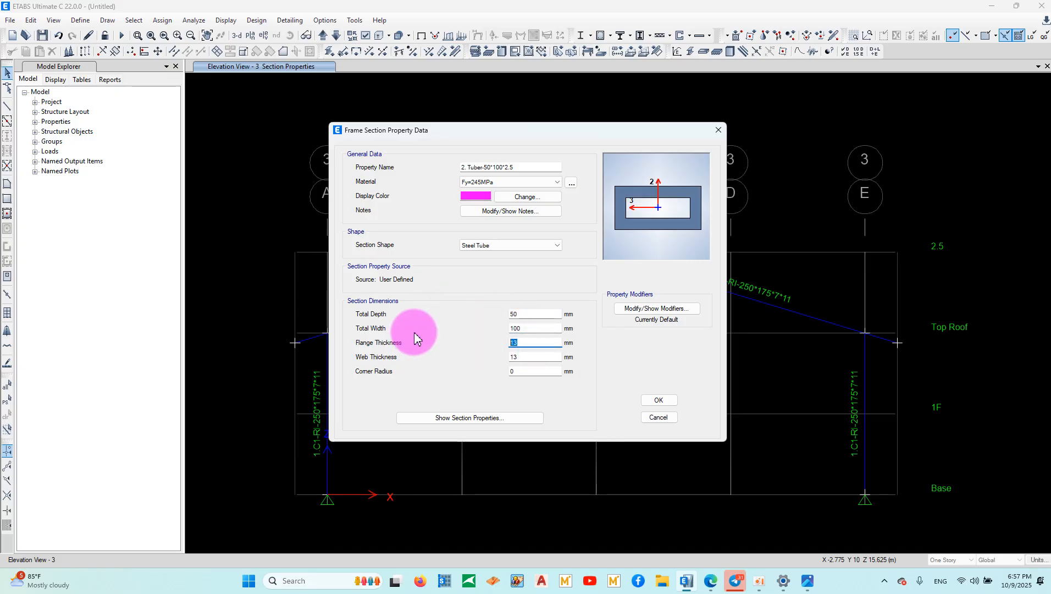
pyautogui.write('2.5')
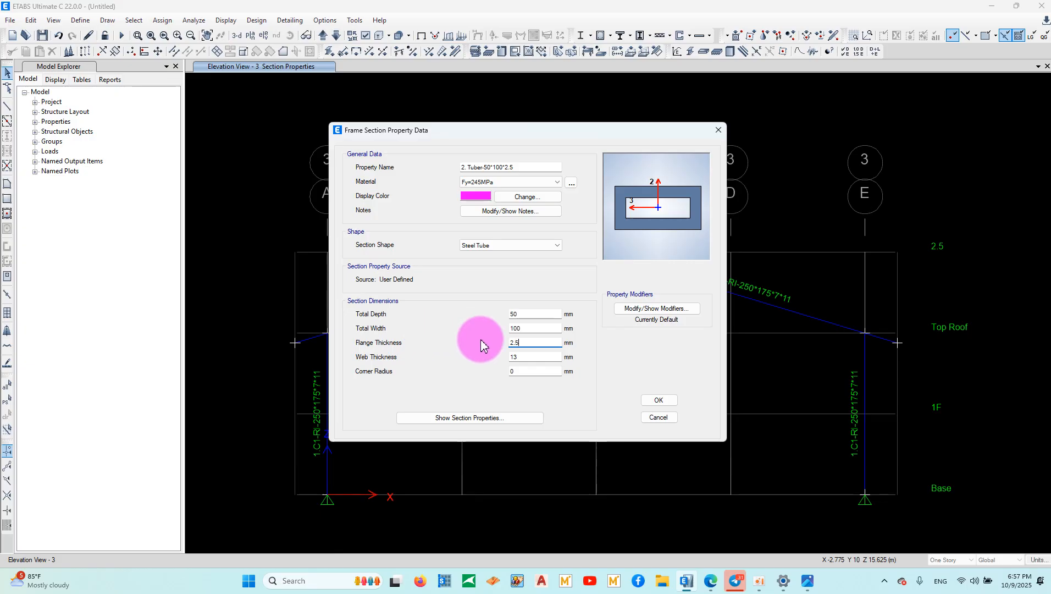
pyautogui.doubleClick(530, 359)
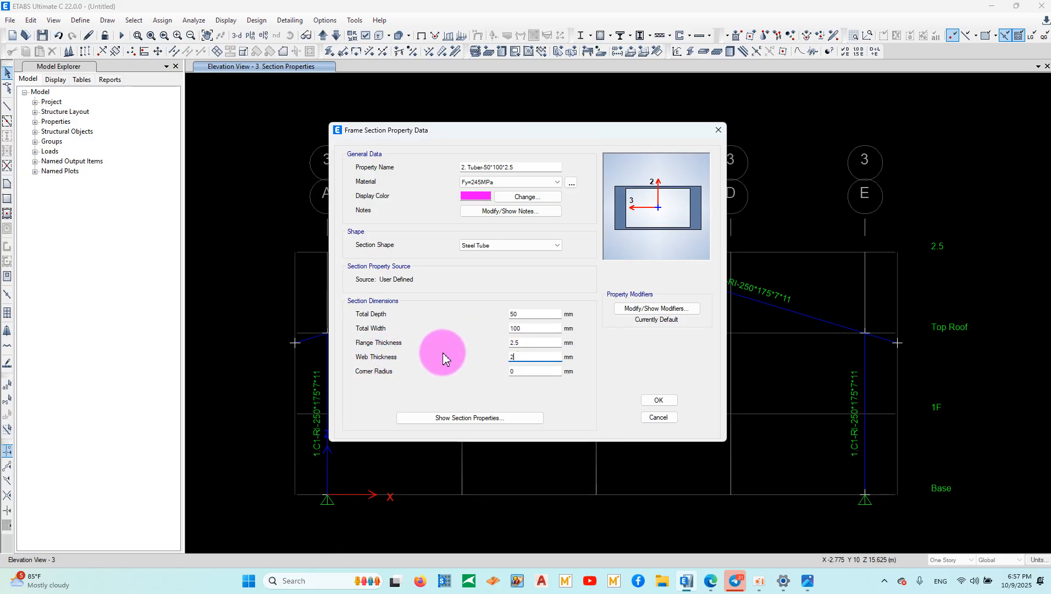
pyautogui.write('2.5')
pyautogui.click(649, 407)
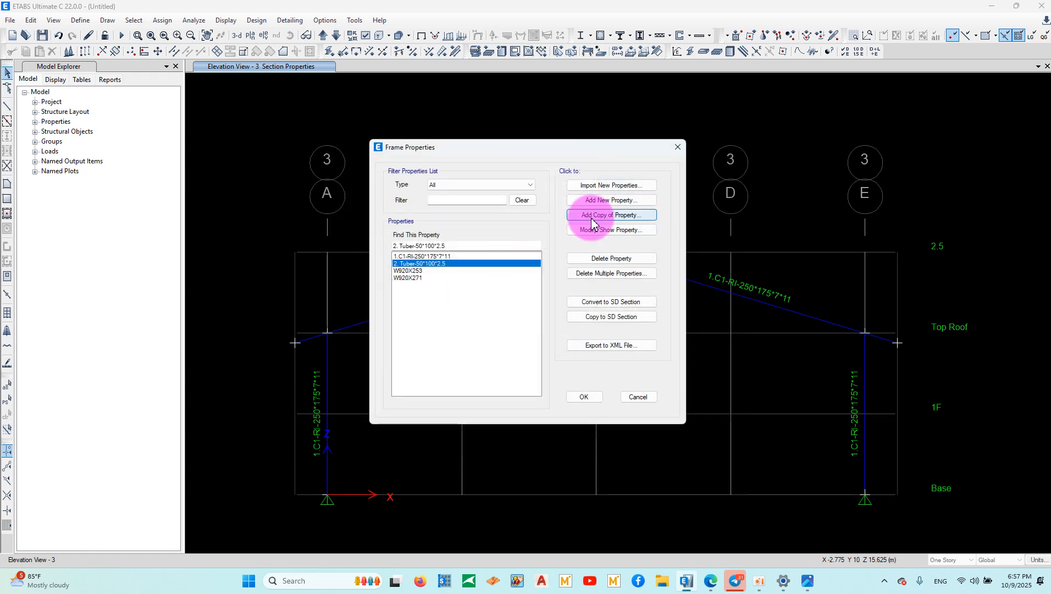
# Copy section 2. Tuber-50*100*2.5 as 3. Tuber-40*80*2 with material Fy=245MPa.
pyautogui.click(596, 215)
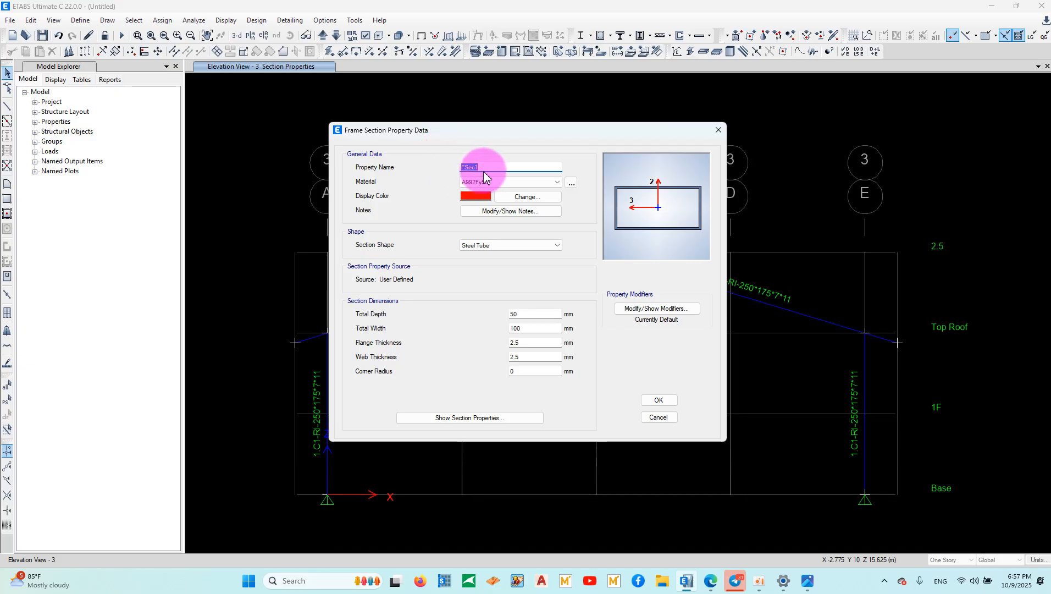
pyautogui.click(484, 180)
pyautogui.click(481, 217)
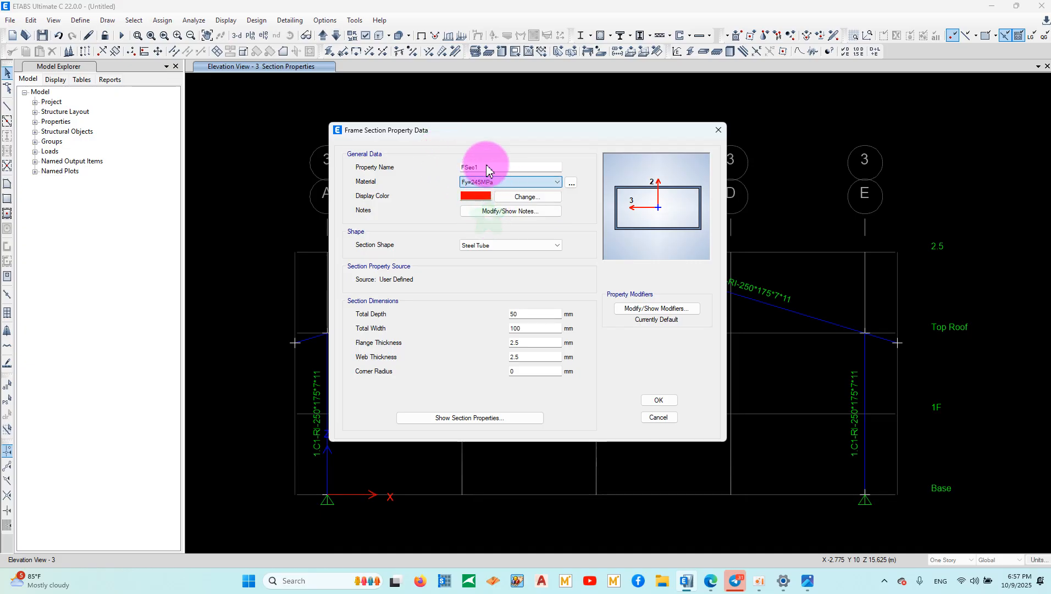
pyautogui.doubleClick(486, 166)
pyautogui.write('3. Tuber-40*80*2.')
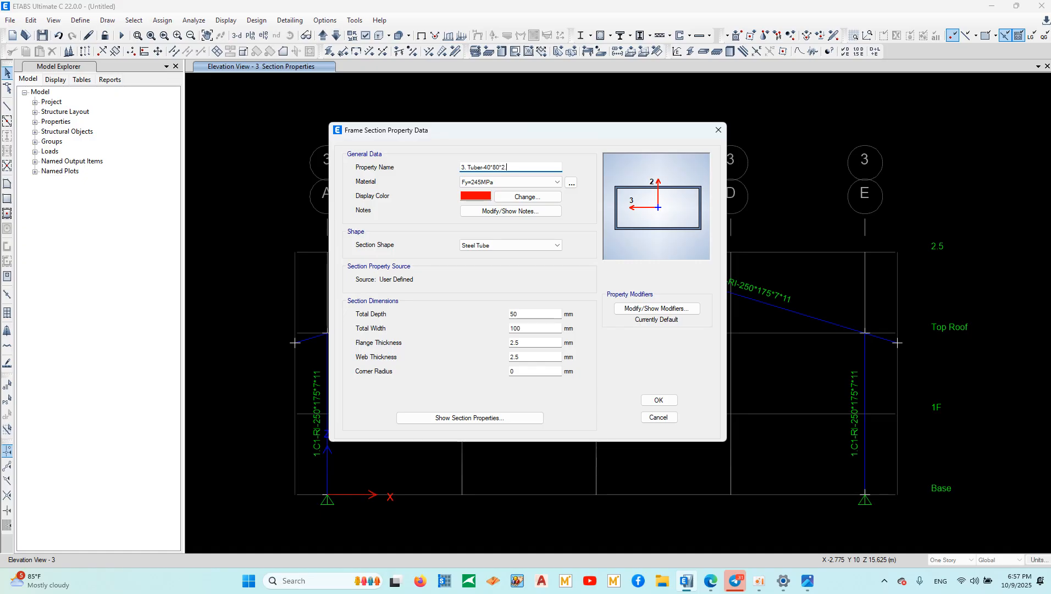
pyautogui.press('BackSpace')
pyautogui.press('BackSpace')
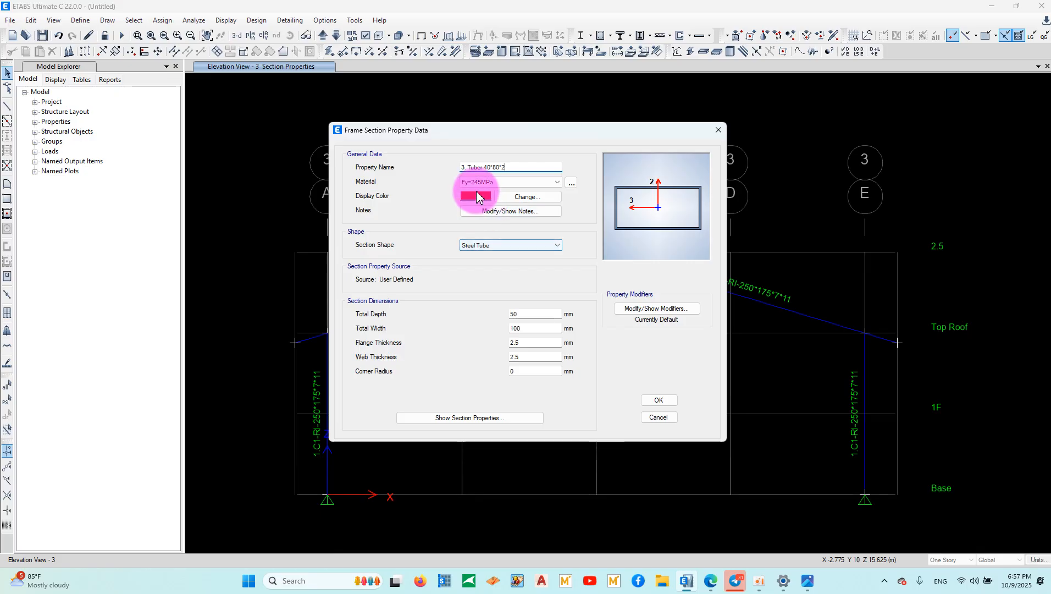
# Set 3. Tuber-40*80*2 to 40 mm total depth, 80 mm total width and 2 mm flange and web thicknesses.
pyautogui.moveTo(522, 312); pyautogui.dragTo(411, 319)
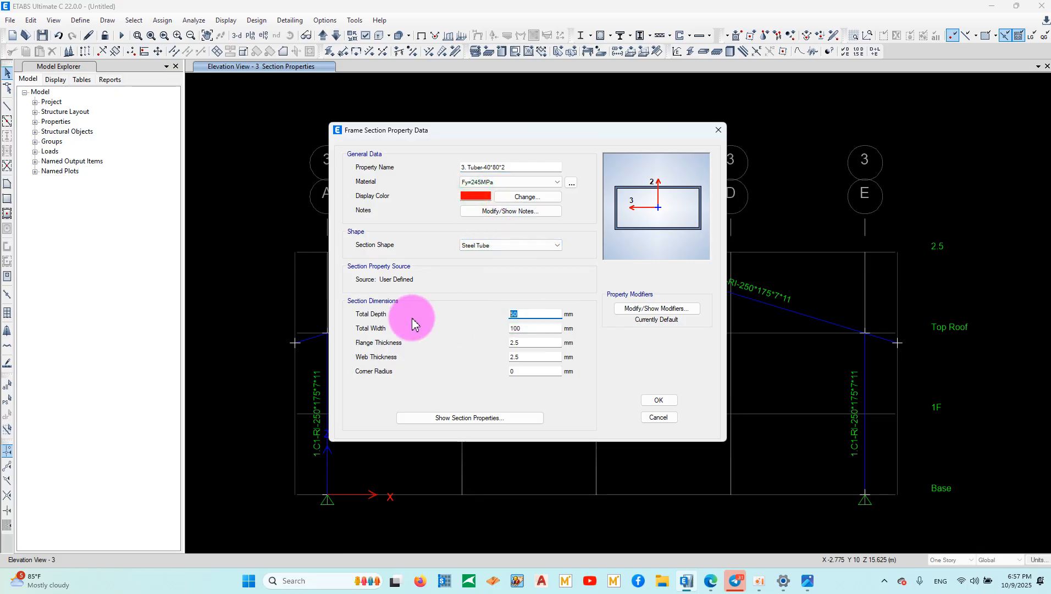
pyautogui.moveTo(526, 329); pyautogui.dragTo(387, 328)
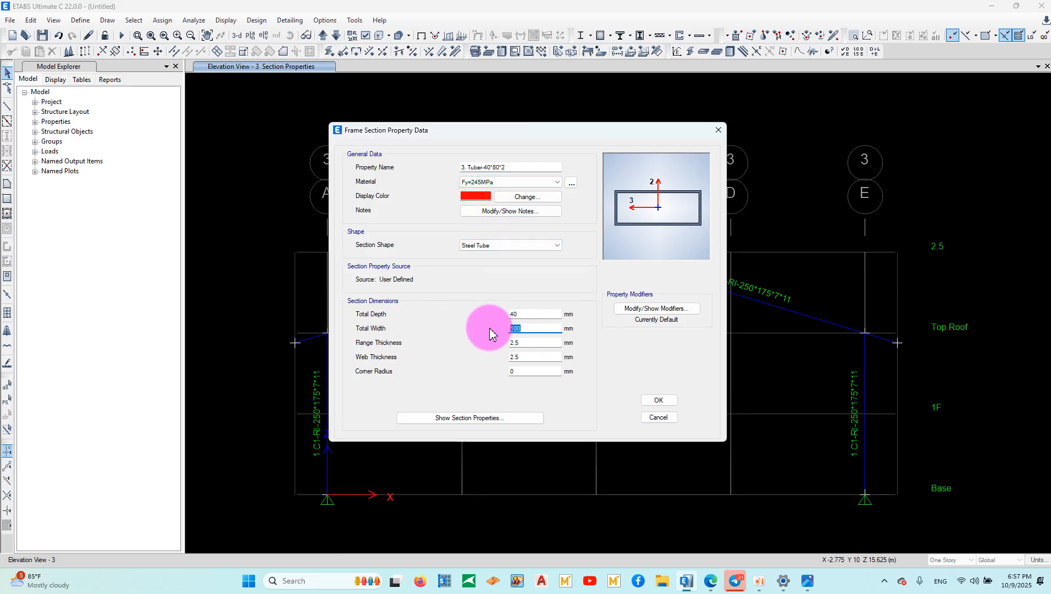
pyautogui.write('80')
pyautogui.moveTo(521, 342); pyautogui.dragTo(387, 345)
pyautogui.write('2')
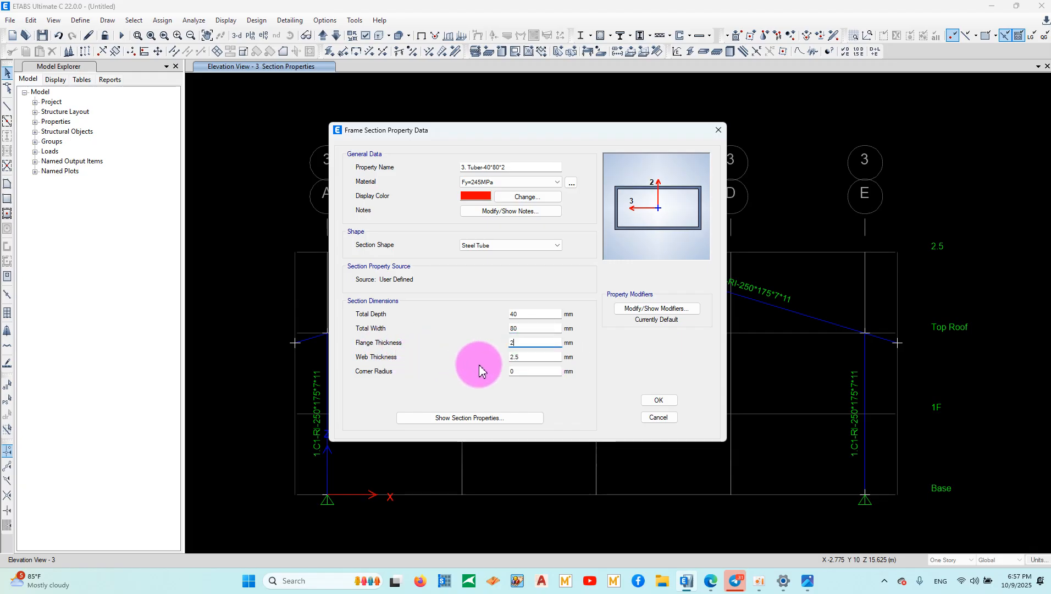
pyautogui.moveTo(521, 357); pyautogui.dragTo(487, 358)
pyautogui.write('2')
pyautogui.click(666, 403)
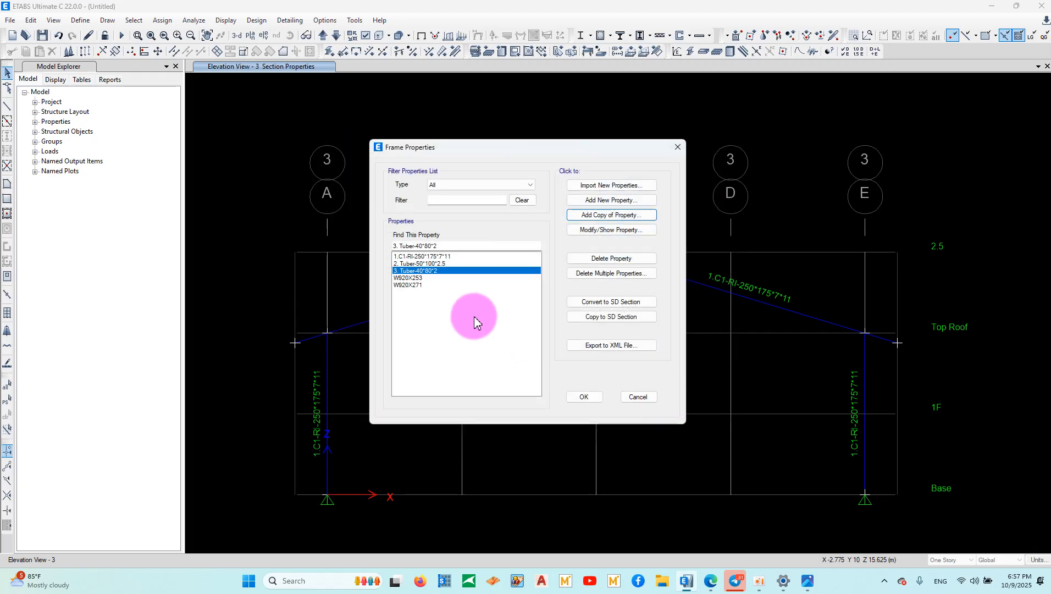
# Modify section 2. Tuber-50*100*2.5 to a total depth of 100 mm and a total width of 50 mm.
pyautogui.doubleClick(439, 265)
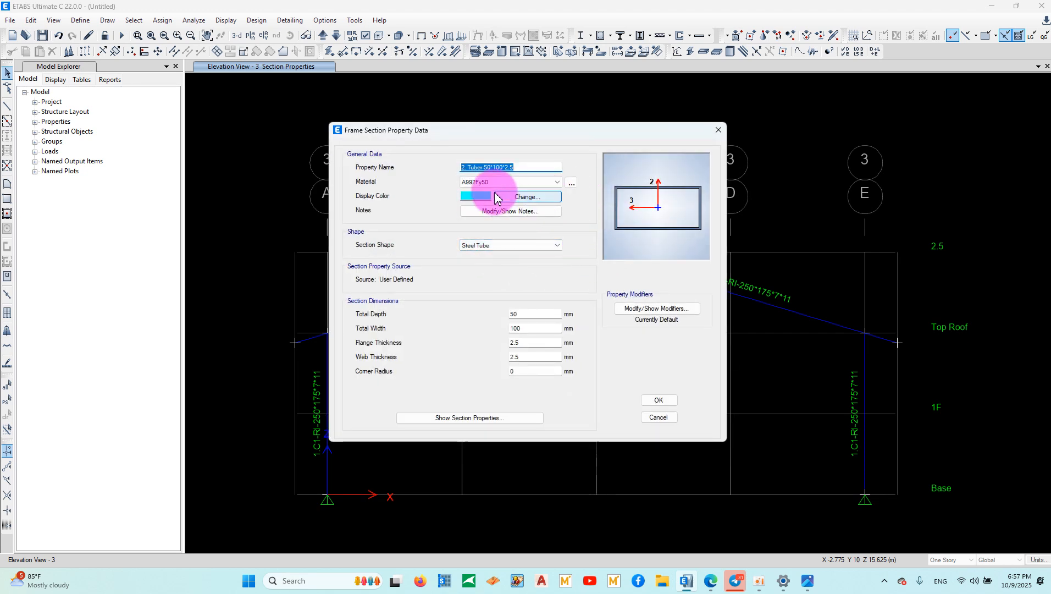
pyautogui.doubleClick(531, 314)
pyautogui.write('100')
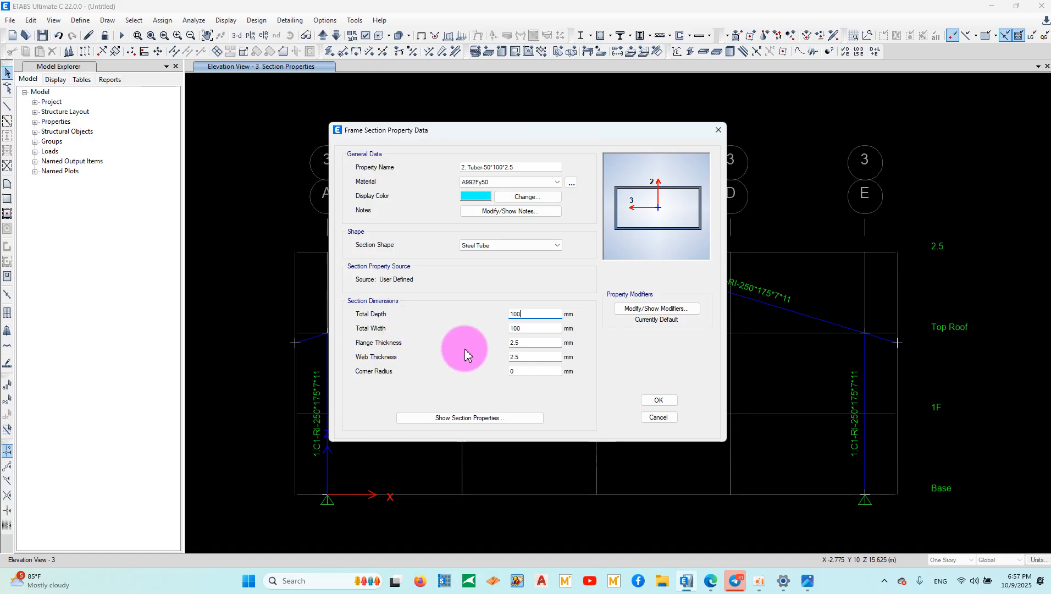
pyautogui.click(541, 336)
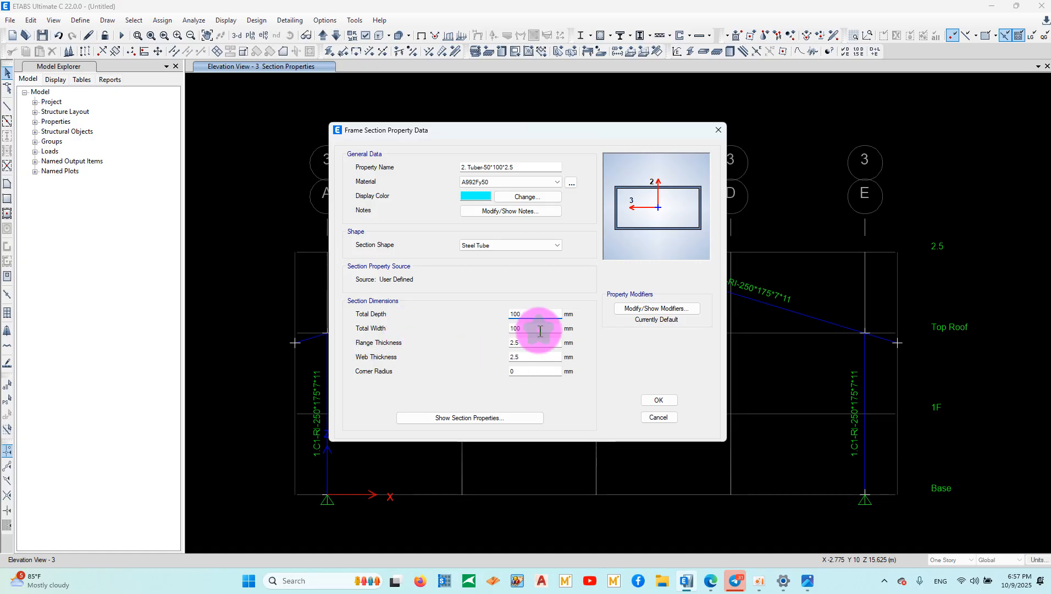
pyautogui.doubleClick(541, 329)
pyautogui.write('50')
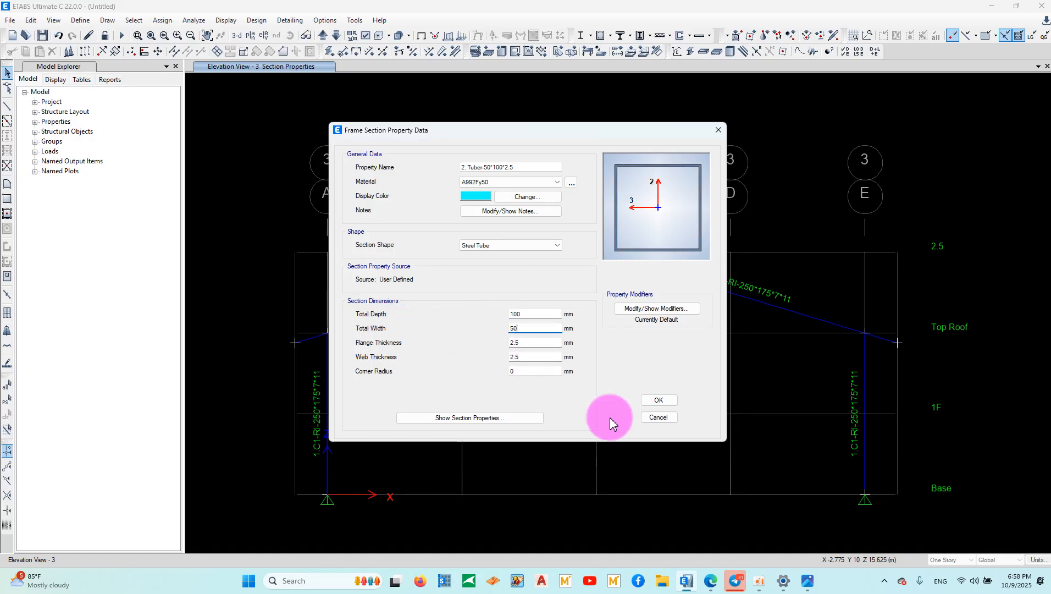
pyautogui.click(651, 401)
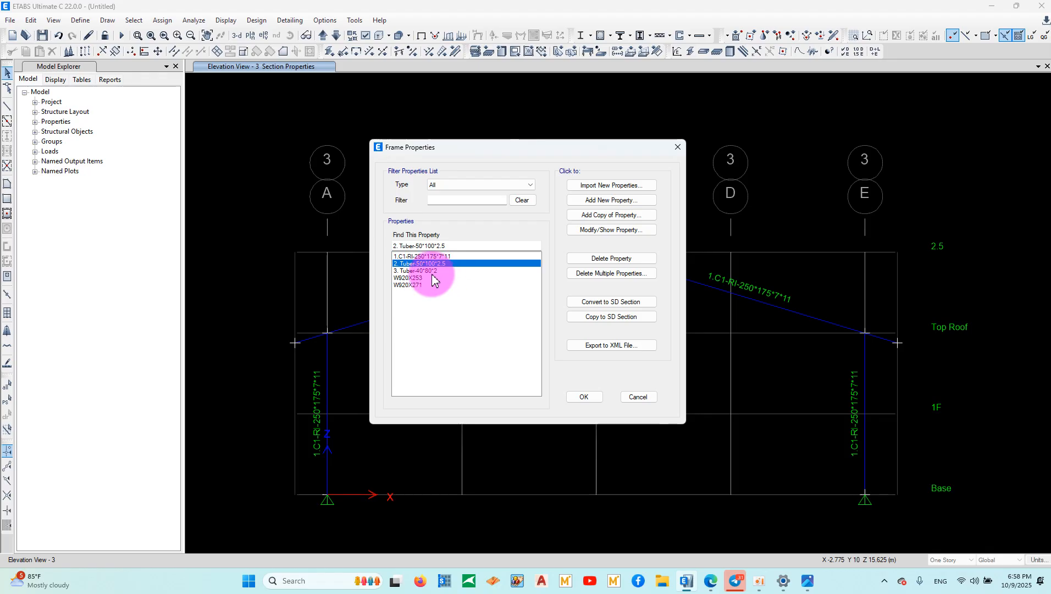
# Delete the frame sections W920X253 and W920X271 from the properties list.
pyautogui.click(432, 273)
pyautogui.press('Escape')
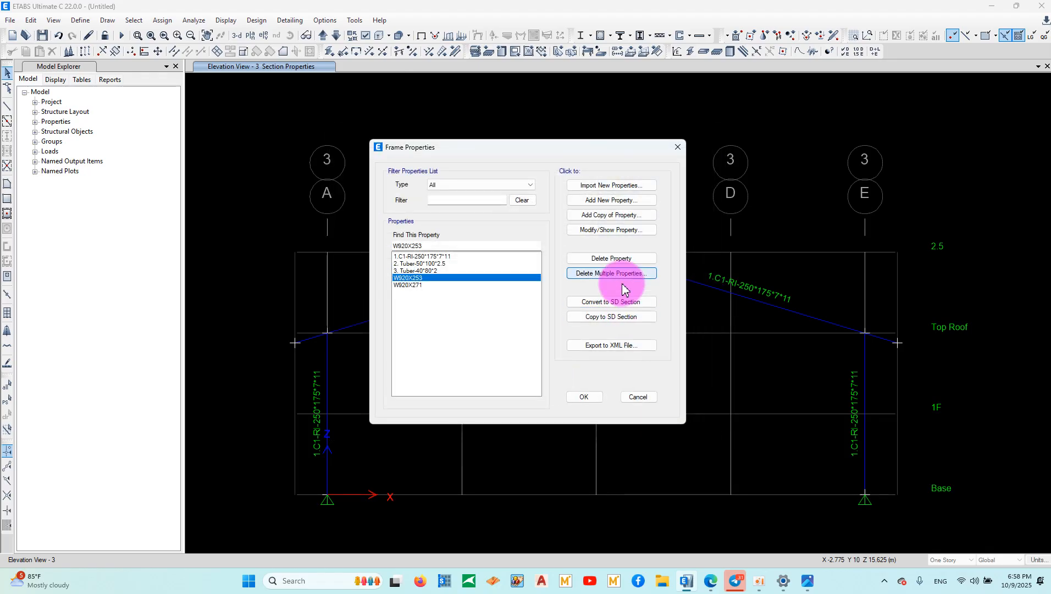
pyautogui.click(612, 259)
pyautogui.click(567, 328)
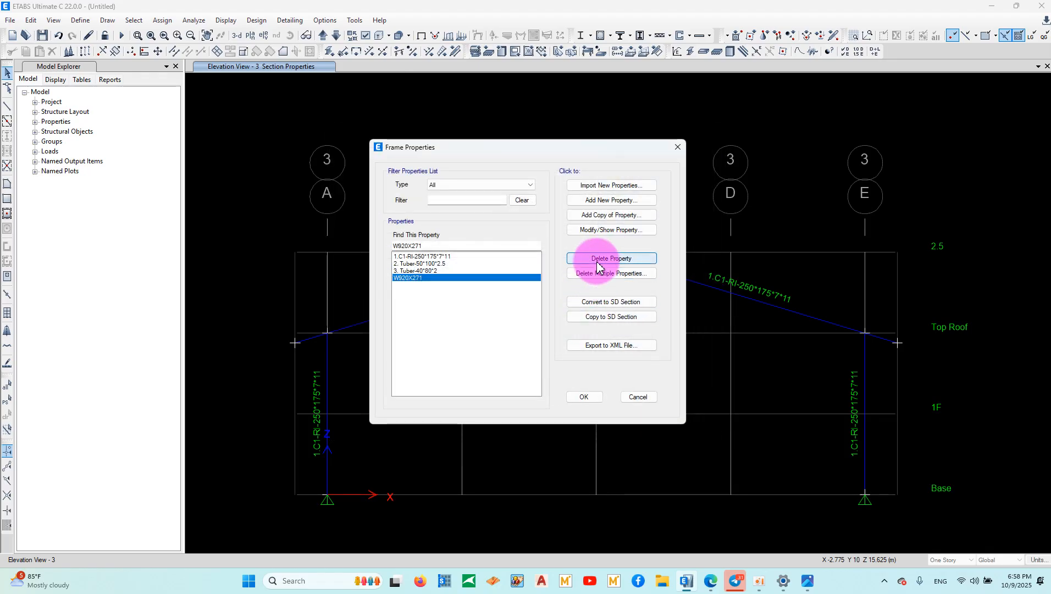
pyautogui.click(602, 260)
pyautogui.click(562, 331)
# Set section 3. Tuber-40*80*2 to a total depth of 80 mm and a total width of 40 mm.
pyautogui.doubleClick(422, 270)
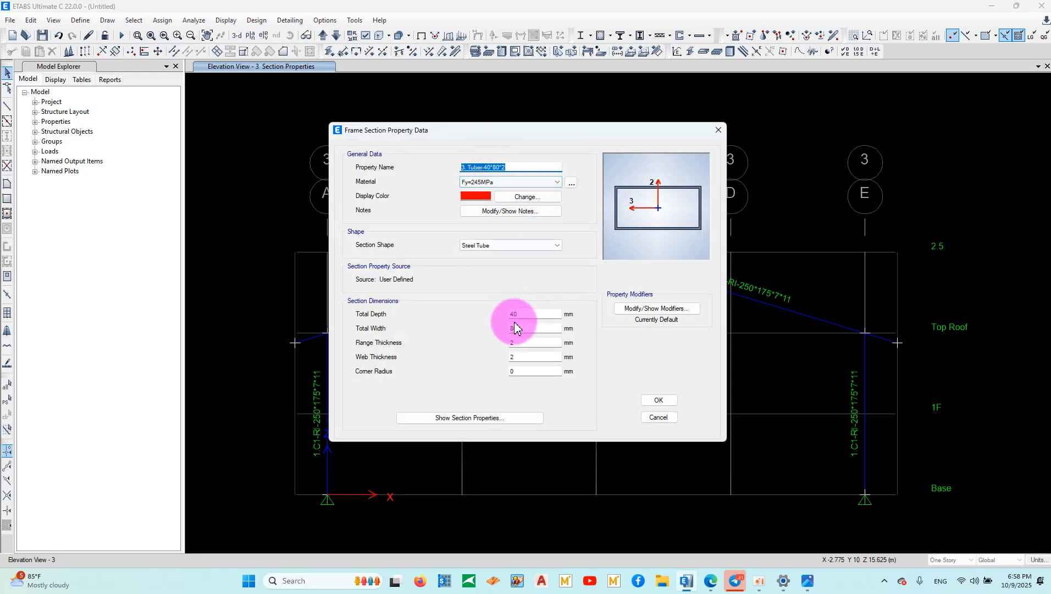
pyautogui.moveTo(521, 312); pyautogui.dragTo(456, 308)
pyautogui.write('80')
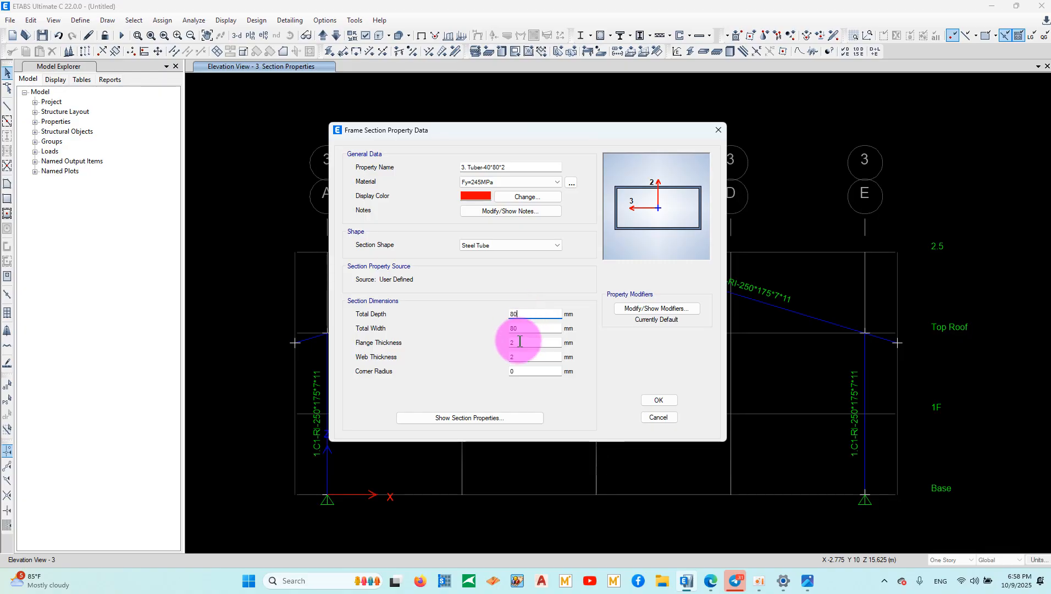
pyautogui.moveTo(521, 330); pyautogui.dragTo(458, 323)
pyautogui.write('40')
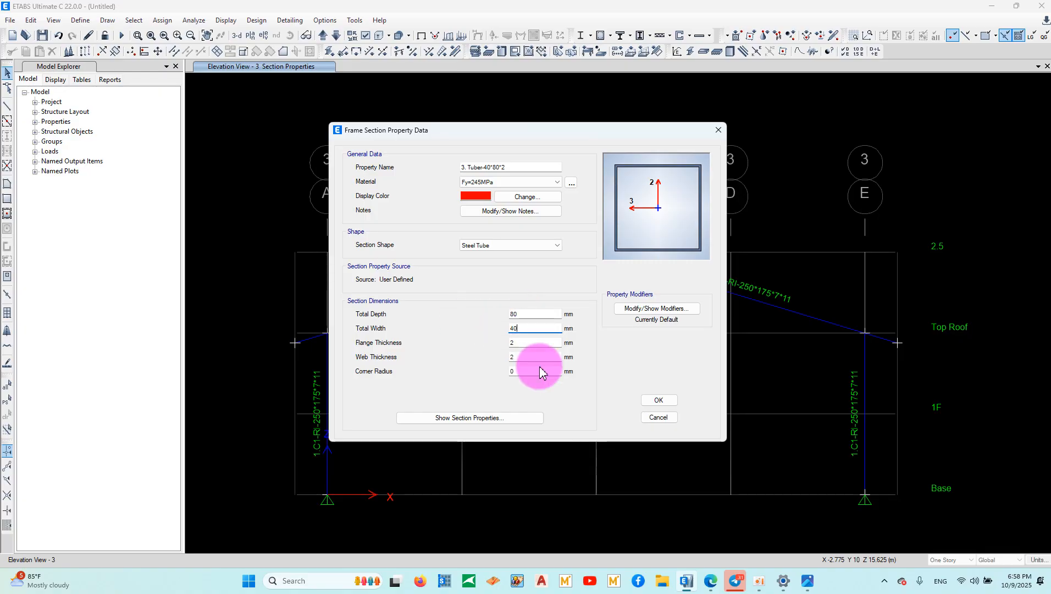
pyautogui.click(662, 398)
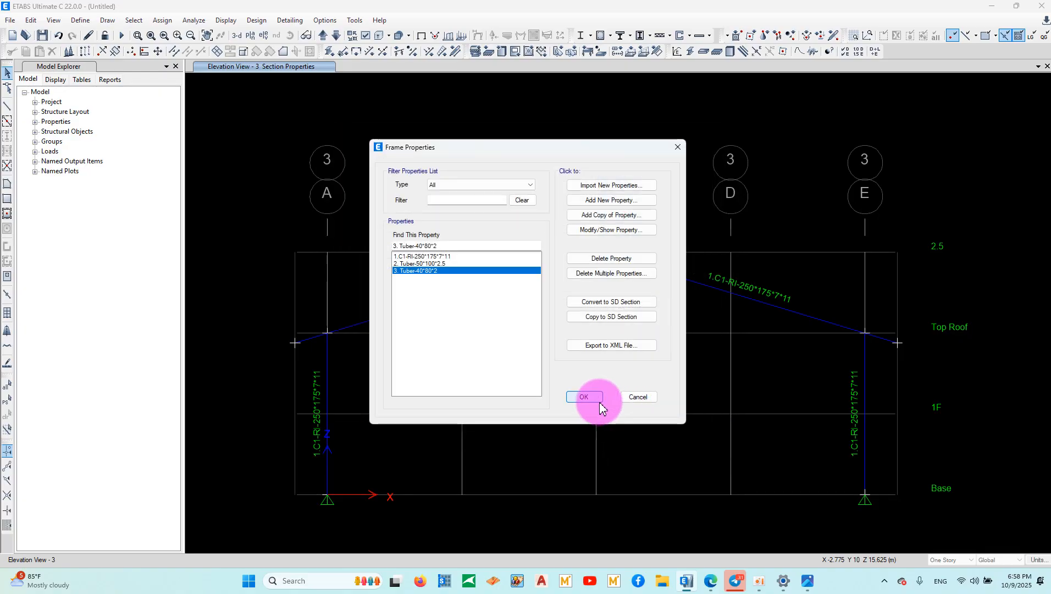
pyautogui.click(588, 398)
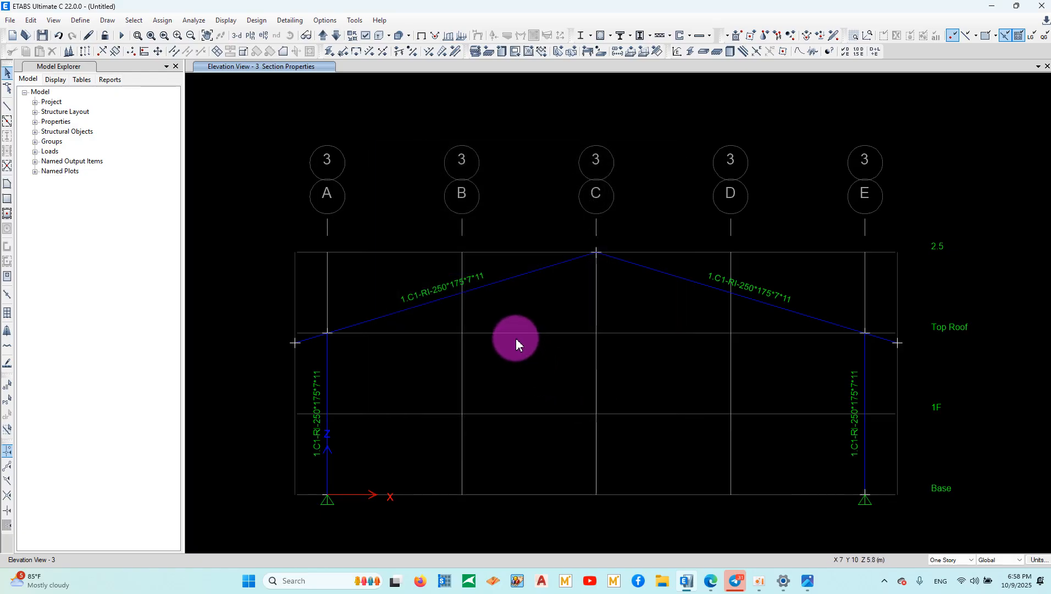
# Start saving the model and create a folder named Truss-20m x 50m on the desktop.
pyautogui.click(10, 19)
pyautogui.click(35, 102)
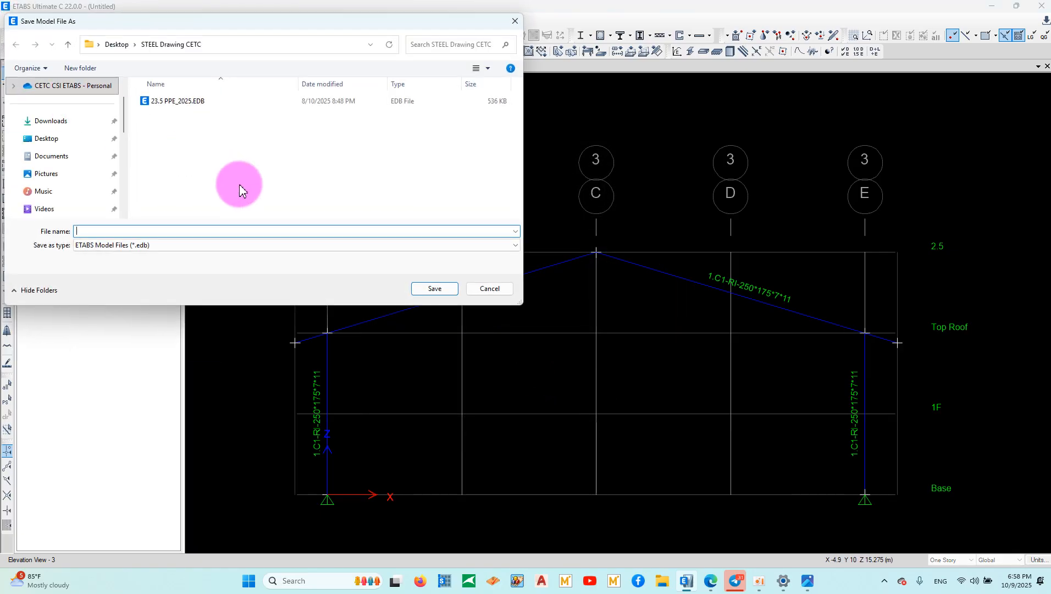
pyautogui.click(42, 140)
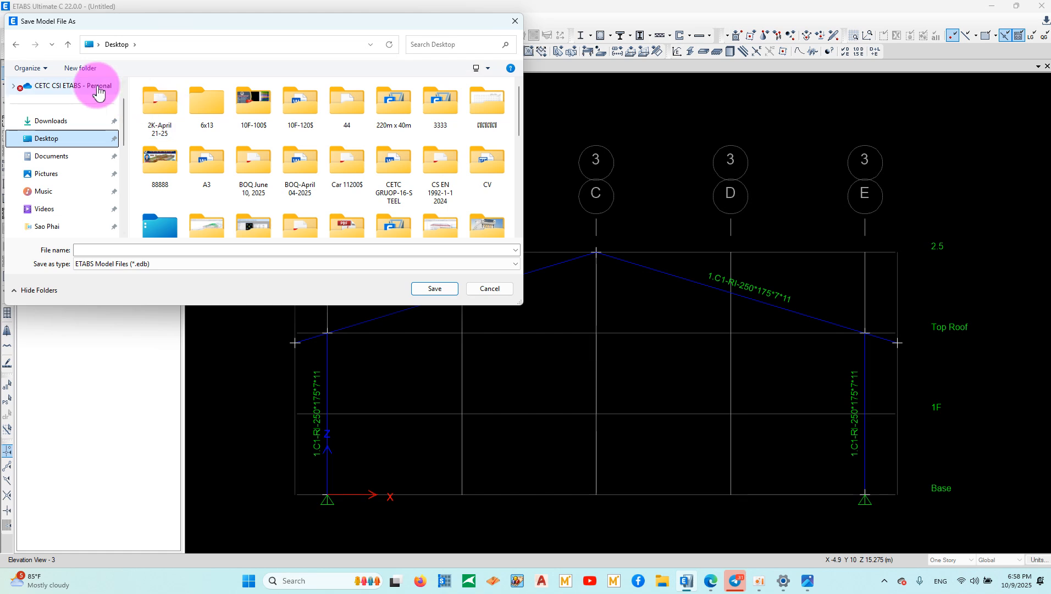
pyautogui.click(79, 69)
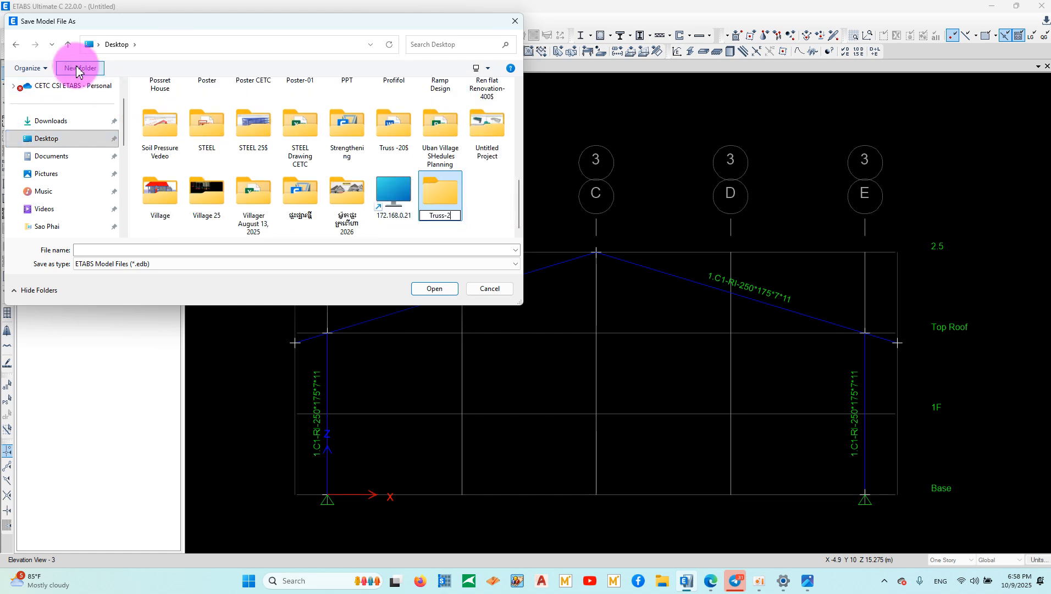
pyautogui.write('Truss-20m x 5')
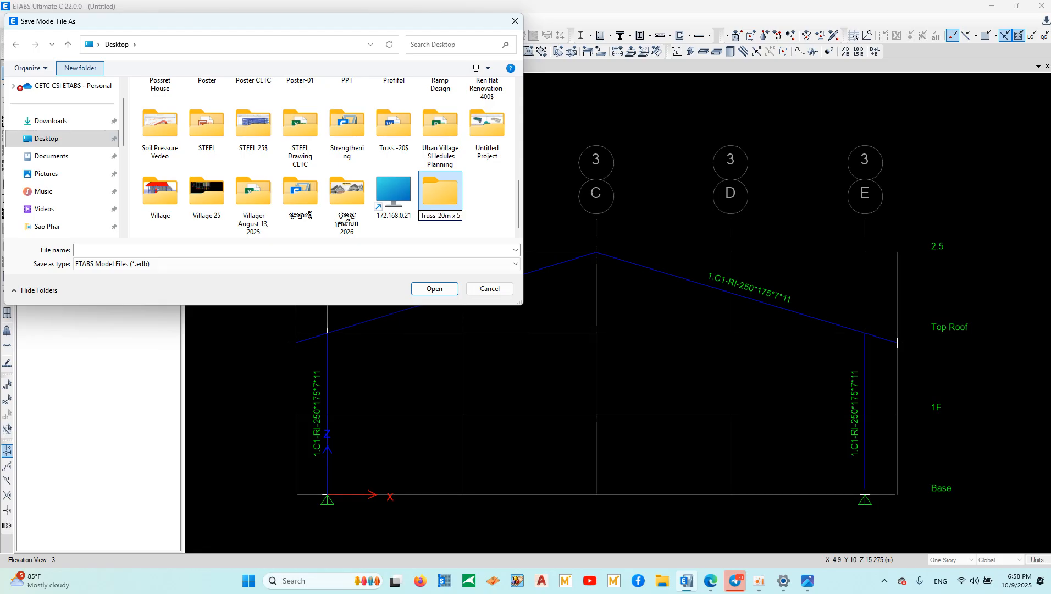
pyautogui.write('0m')
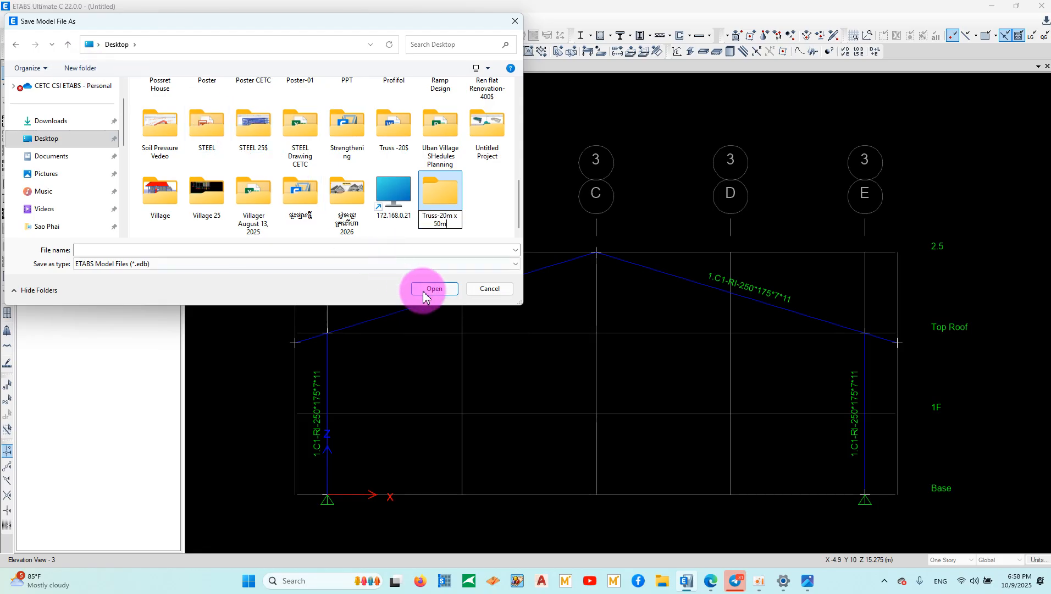
# Save the model file under the name 1. Model 1-1.
pyautogui.click(96, 250)
pyautogui.write('1')
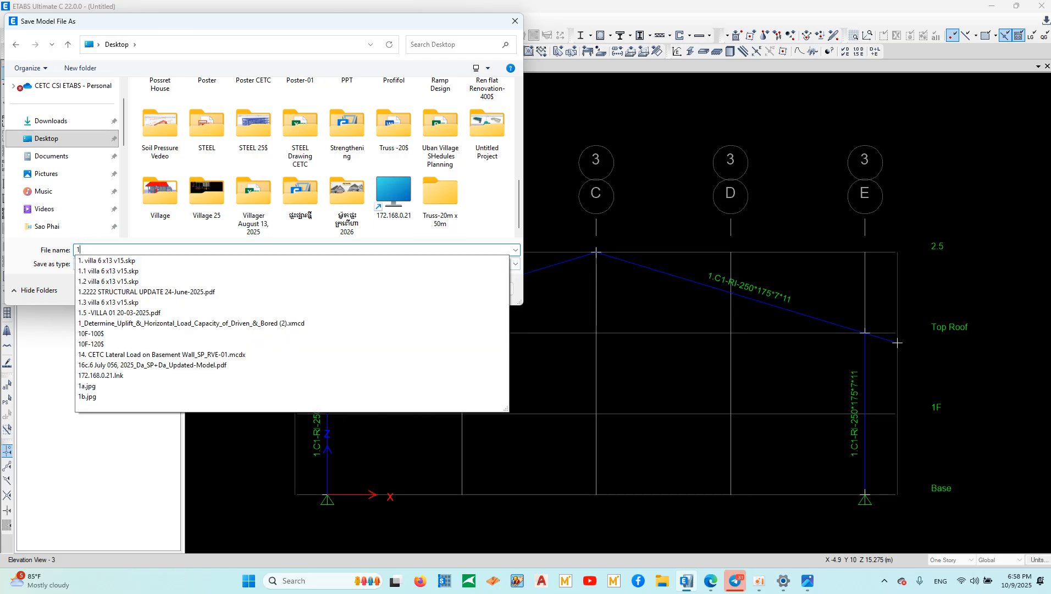
pyautogui.write('. Model 1-1')
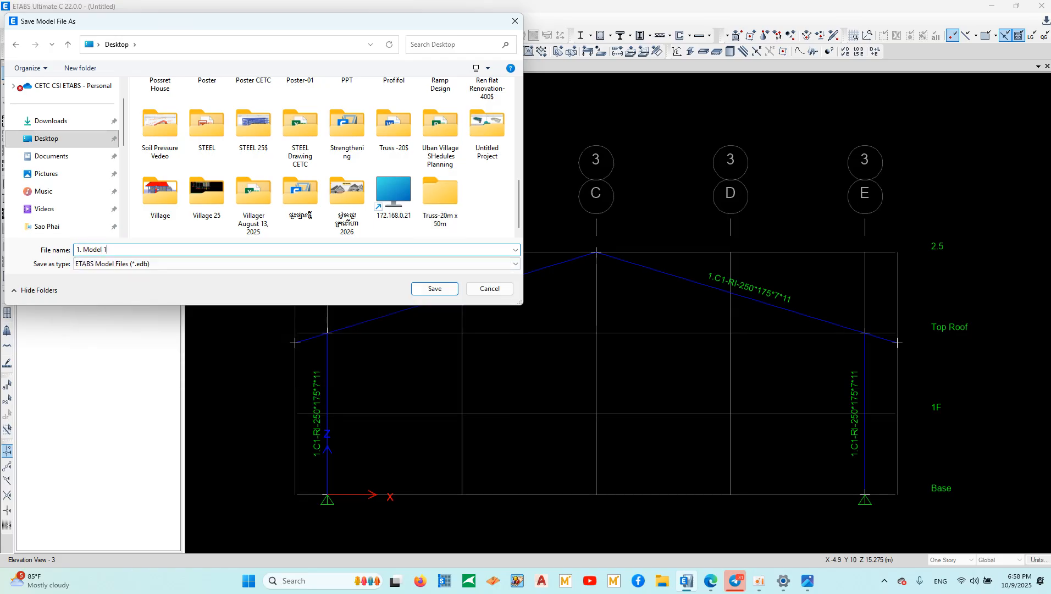
pyautogui.click(435, 289)
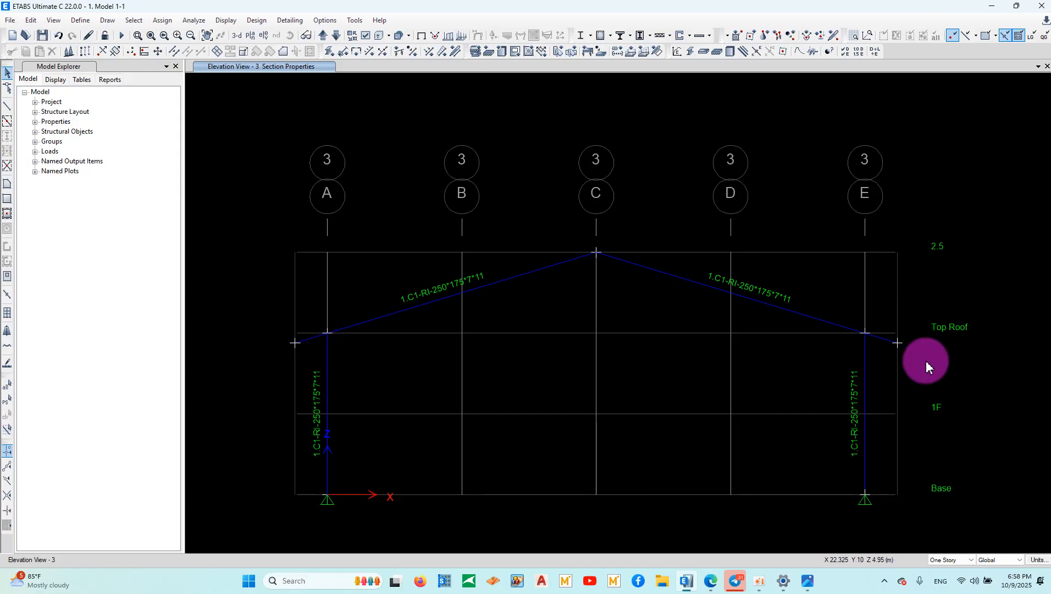
# Draw joints on the columns at grids A and E with a Z offset of -800 mm from the Top Roof joints.
pyautogui.click(107, 21)
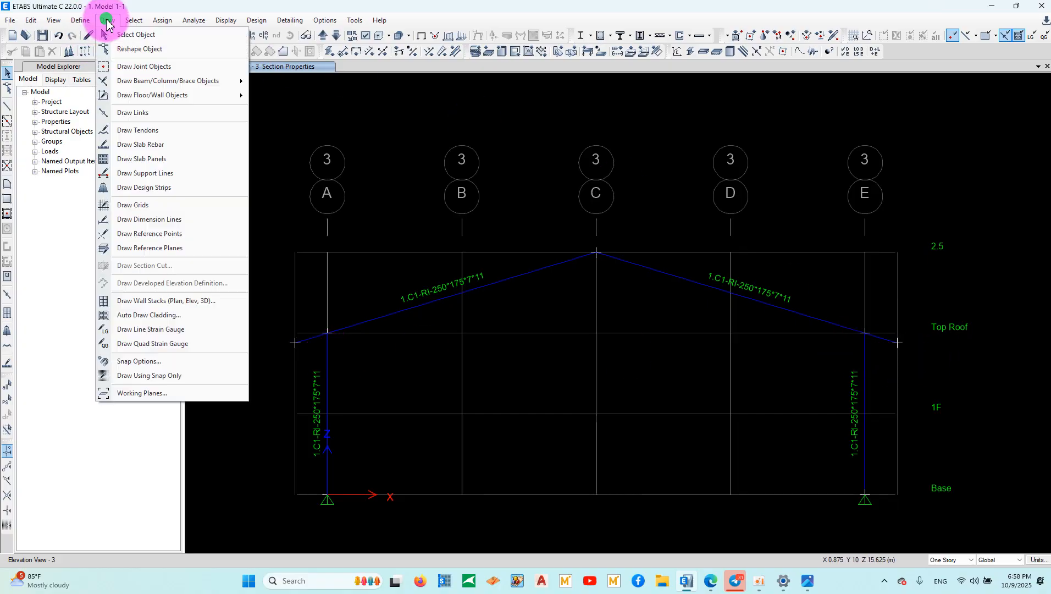
pyautogui.click(132, 67)
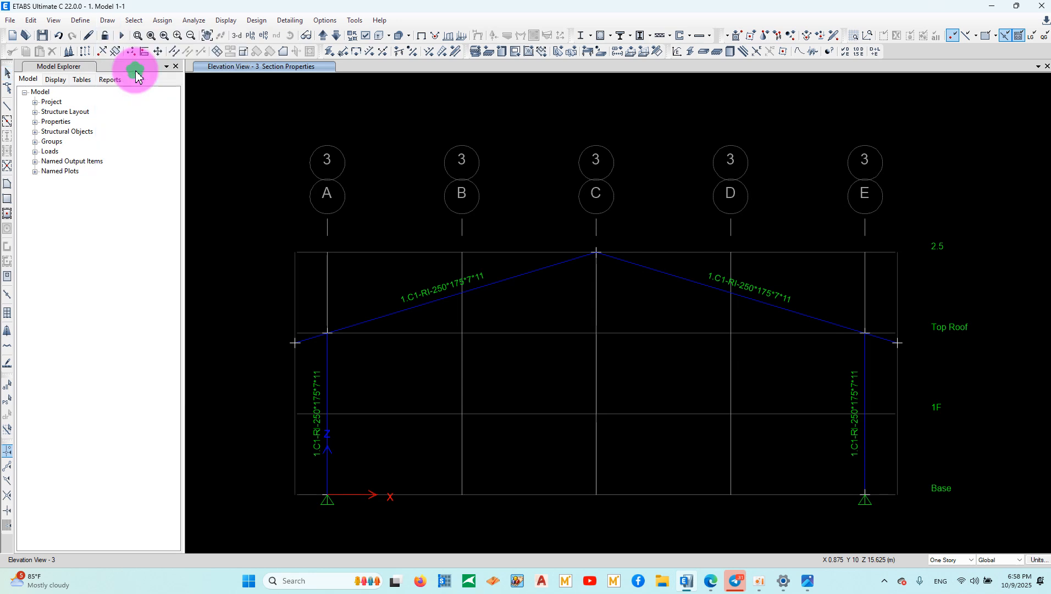
pyautogui.click(118, 470)
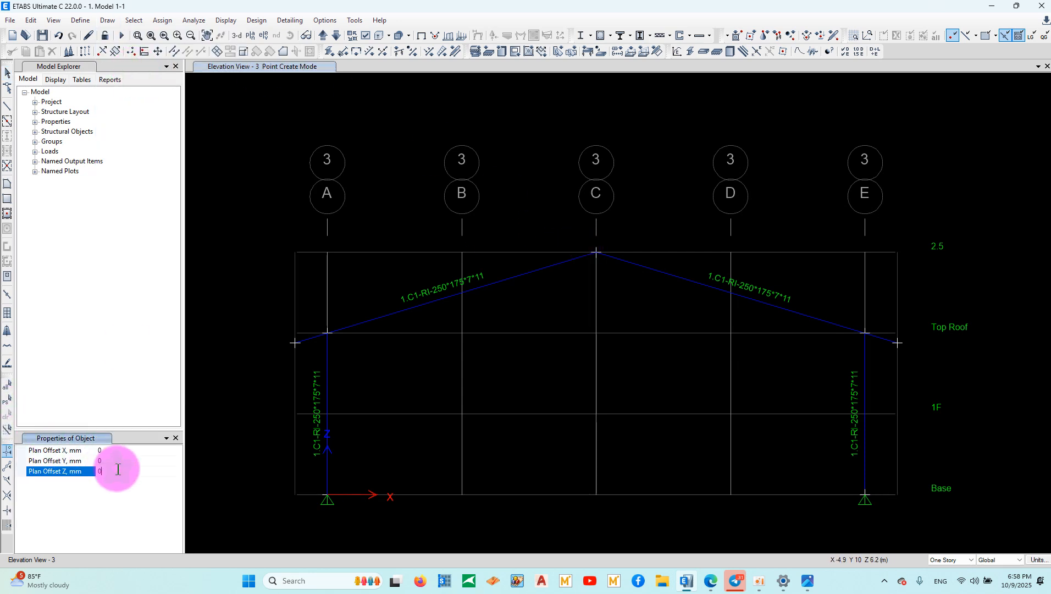
pyautogui.write('-800')
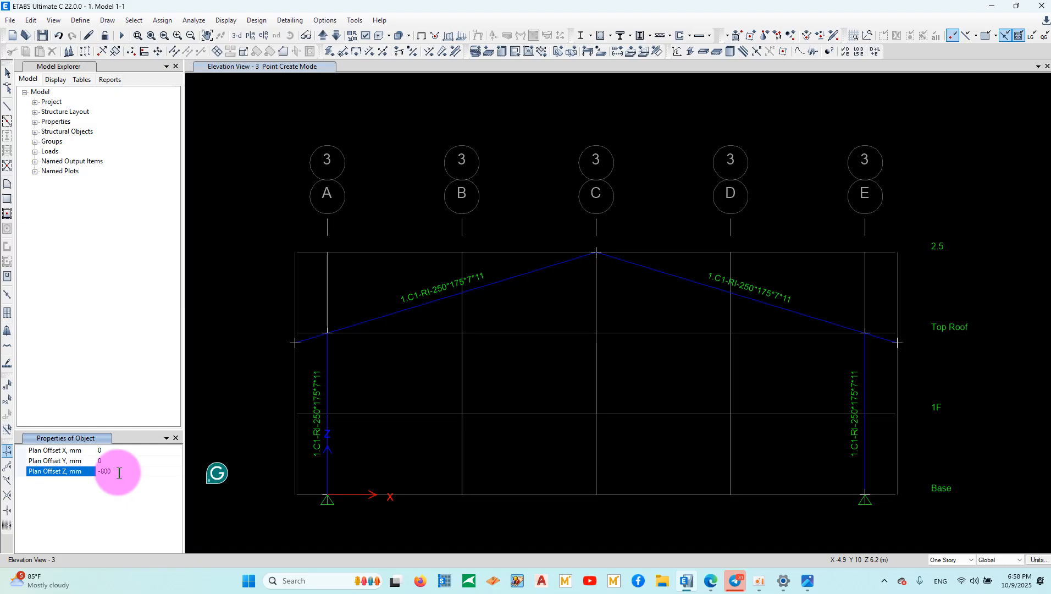
pyautogui.click(327, 334)
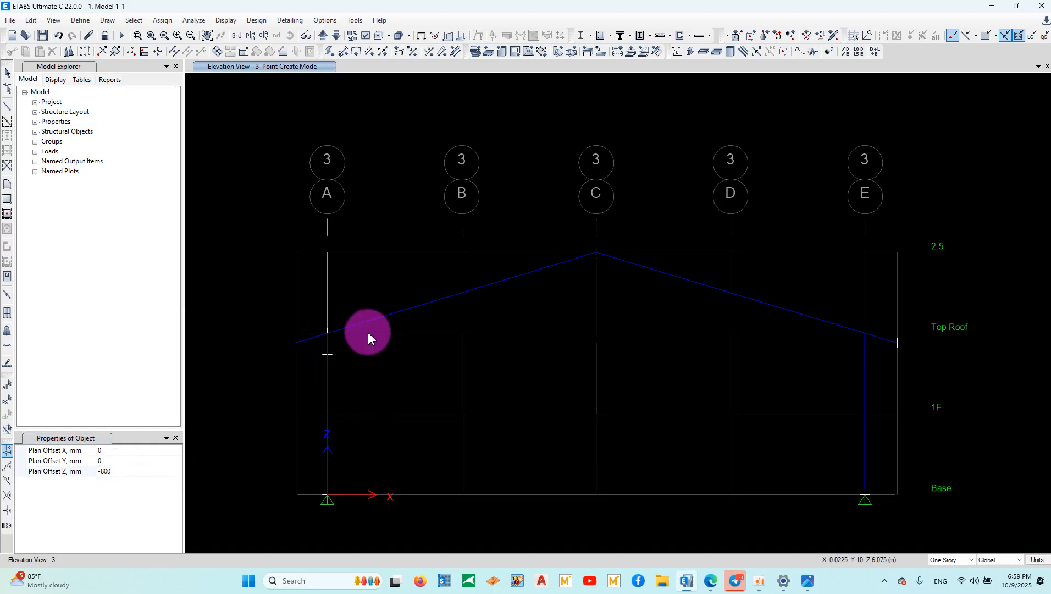
pyautogui.click(868, 333)
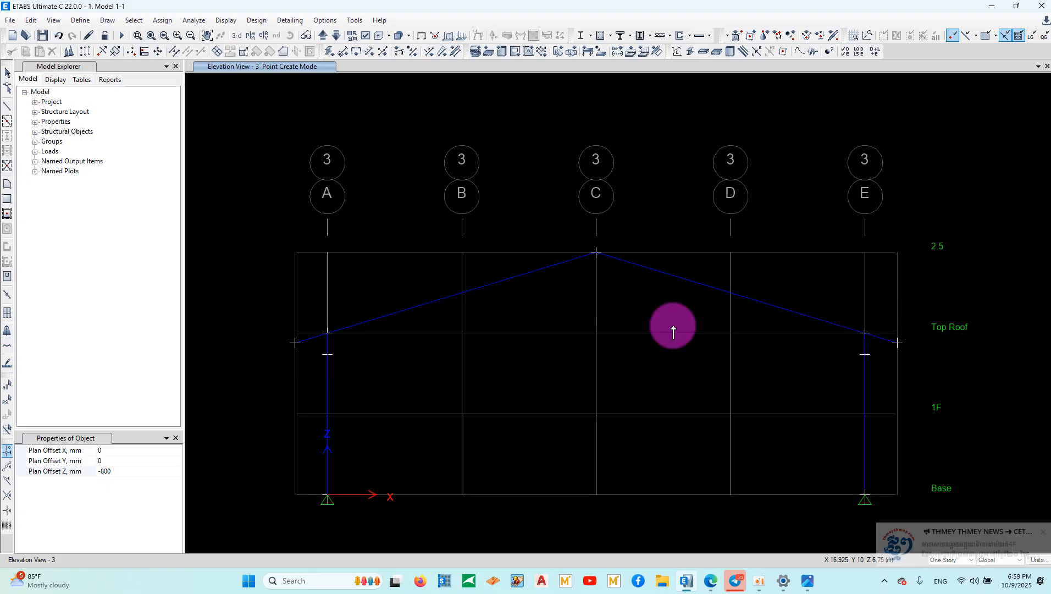
# Draw a horizontal 1.C1-RI-250*175*7*11 frame member between the two offset joints on the grid A and E columns.
pyautogui.click(7, 105)
pyautogui.click(328, 354)
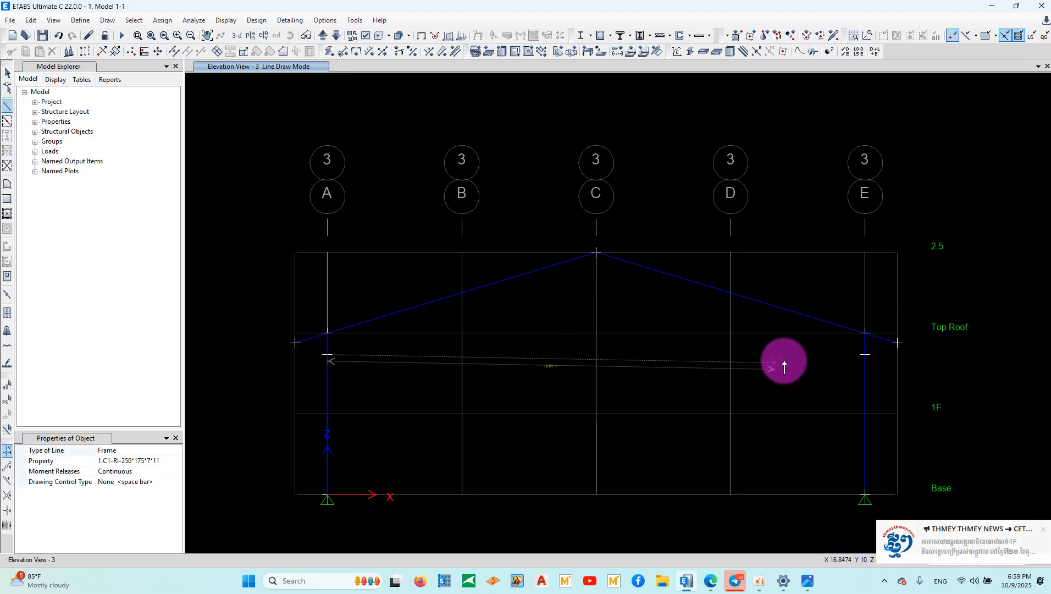
pyautogui.click(868, 356)
pyautogui.press('Escape')
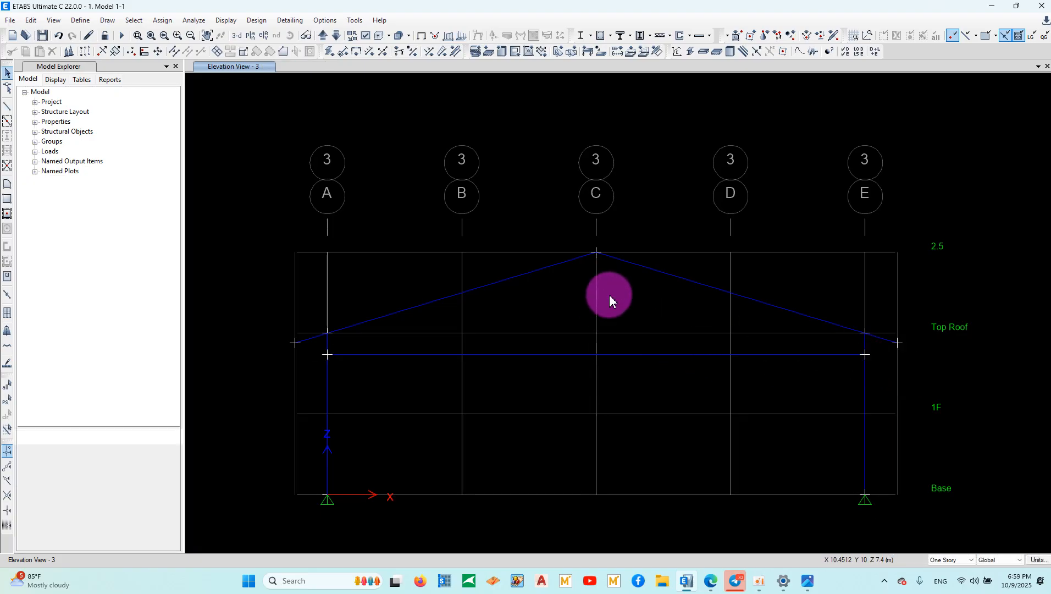
# Draw a vertical 1.C1-RI-250*175*7*11 frame member on grid C from the roof apex down to the 1F level.
pyautogui.click(8, 106)
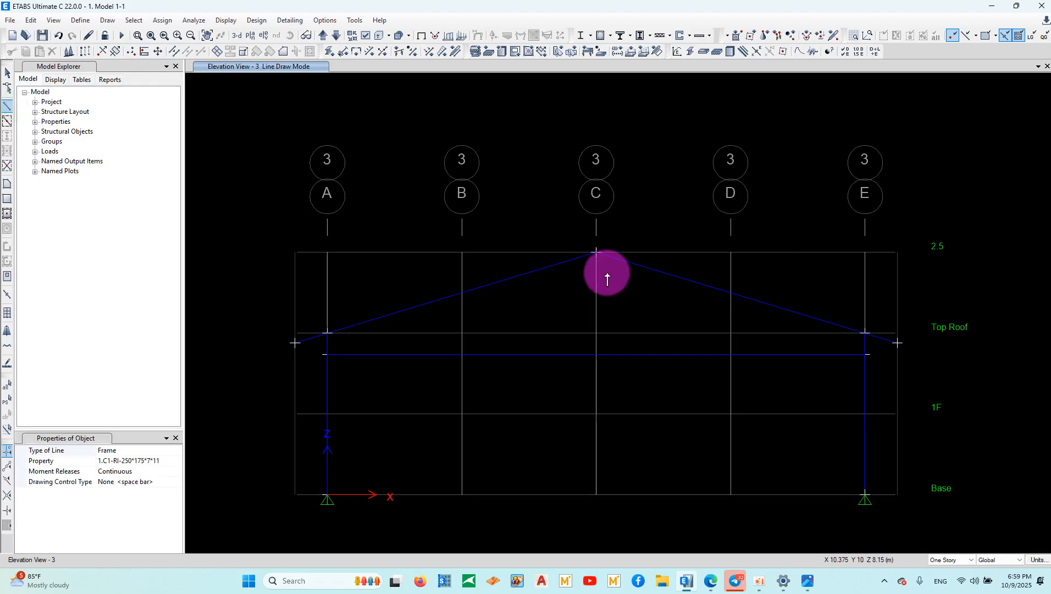
pyautogui.click(597, 254)
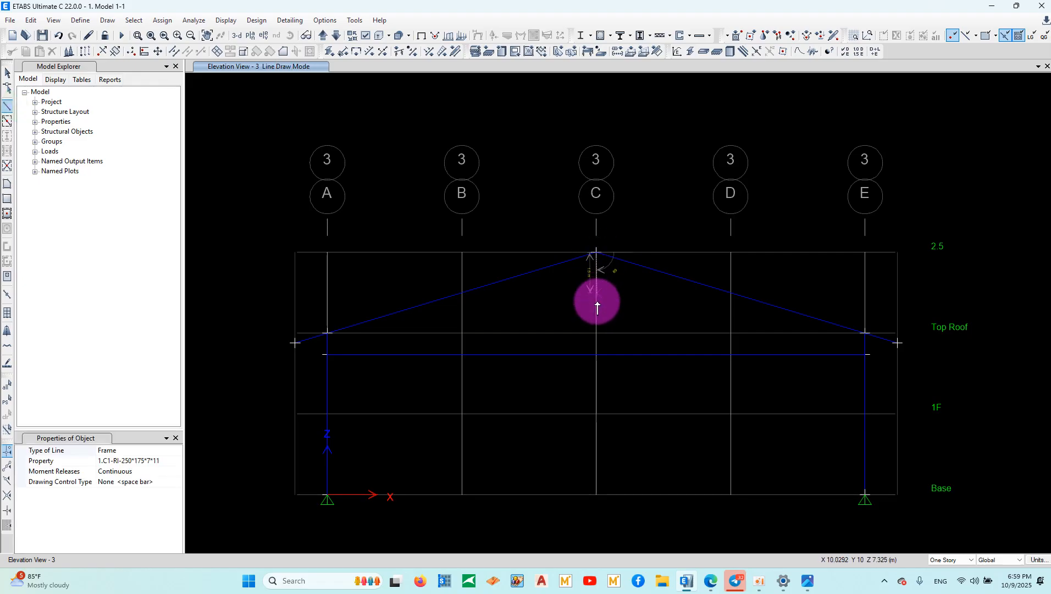
pyautogui.rightClick(597, 414)
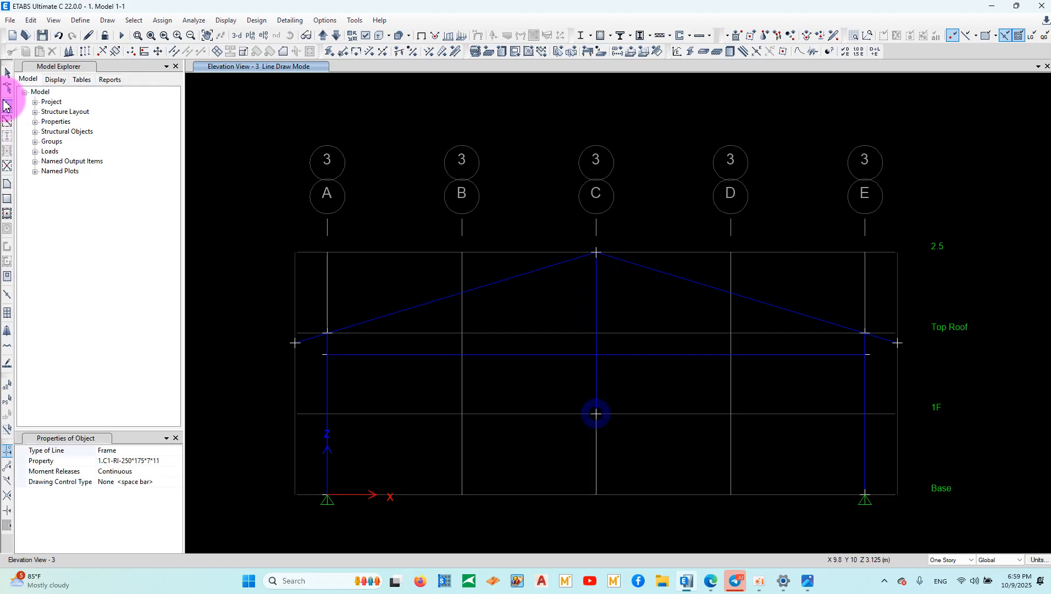
# Break the grid C vertical and the horizontal member at their intersection, and delete the vertical's segment below it.
pyautogui.click(9, 77)
pyautogui.moveTo(617, 370); pyautogui.dragTo(549, 336)
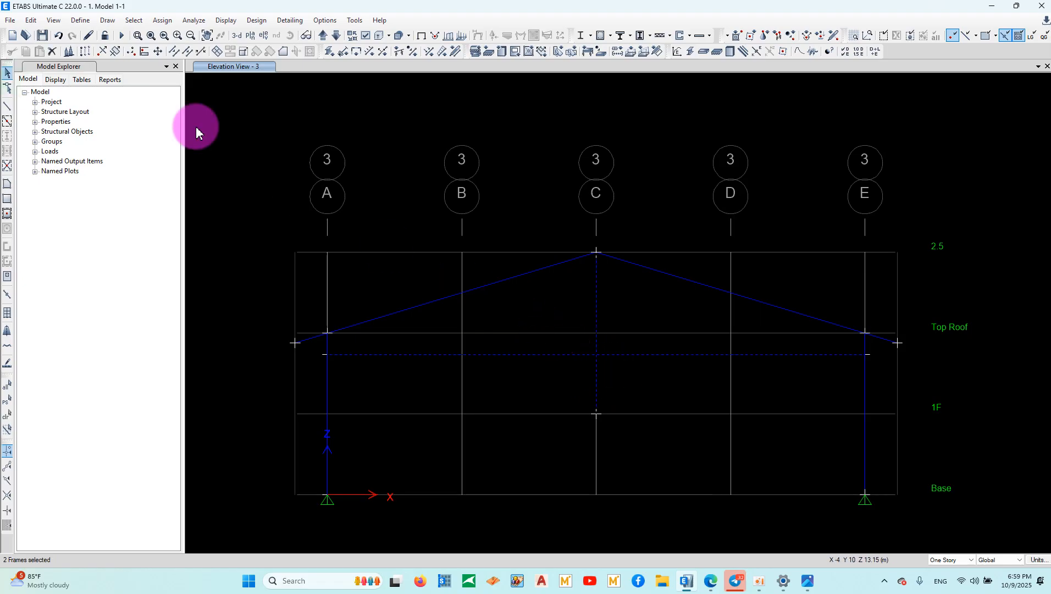
pyautogui.click(31, 20)
pyautogui.click(66, 291)
pyautogui.click(227, 290)
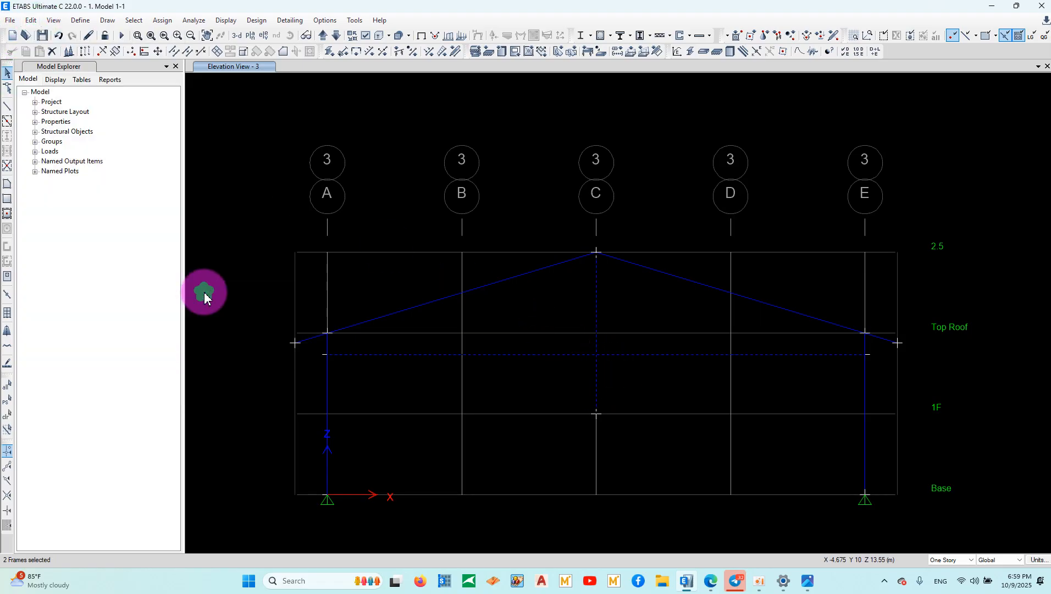
pyautogui.click(462, 290)
pyautogui.click(571, 335)
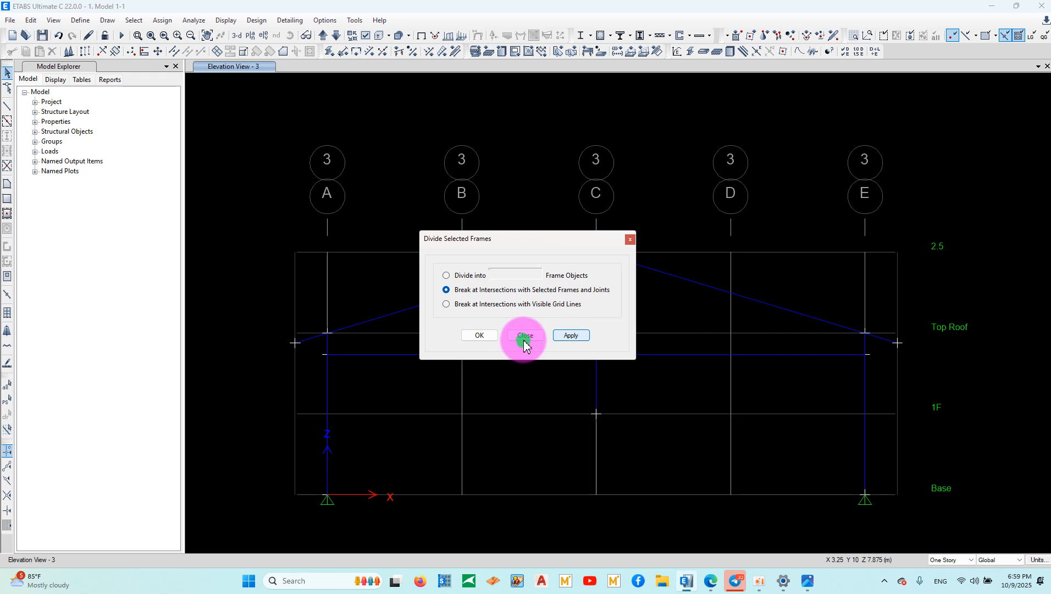
pyautogui.click(526, 336)
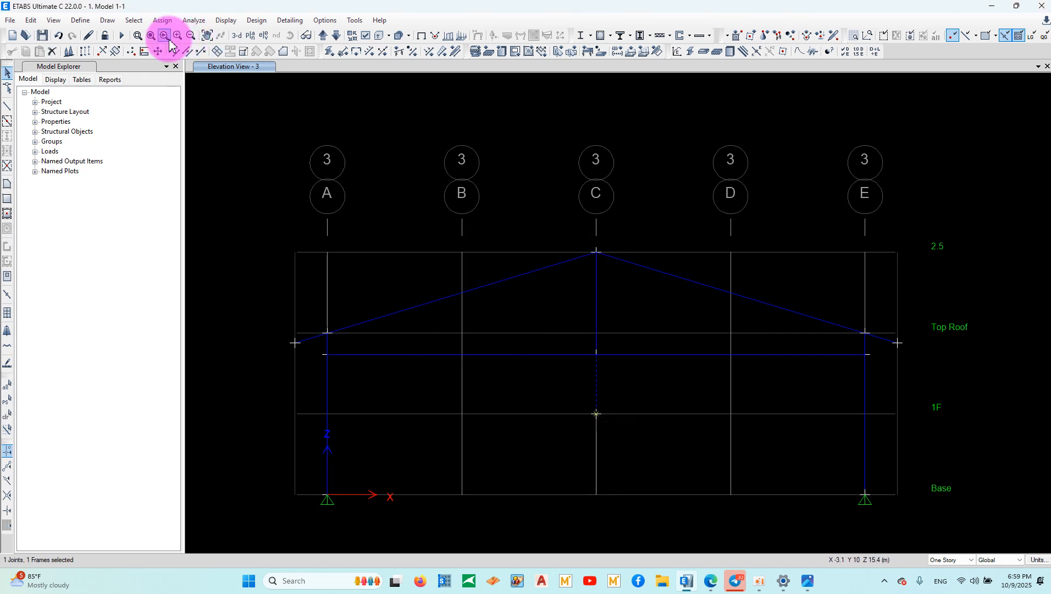
pyautogui.click(53, 51)
# Inspect the object information of the remaining vertical member on grid C, and clear the selection.
pyautogui.rightClick(599, 292)
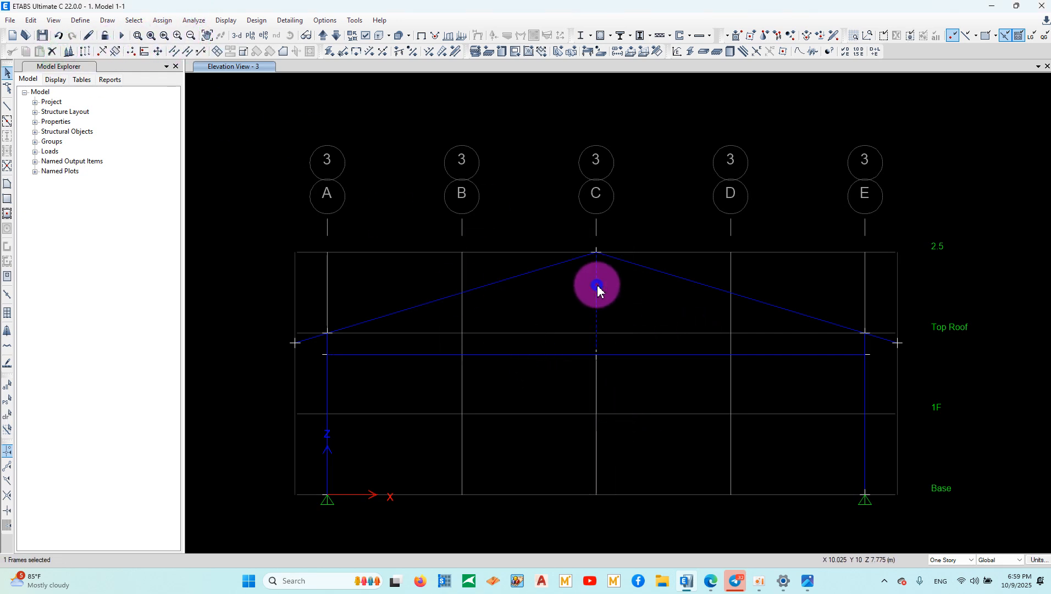
pyautogui.click(459, 189)
pyautogui.press('Escape')
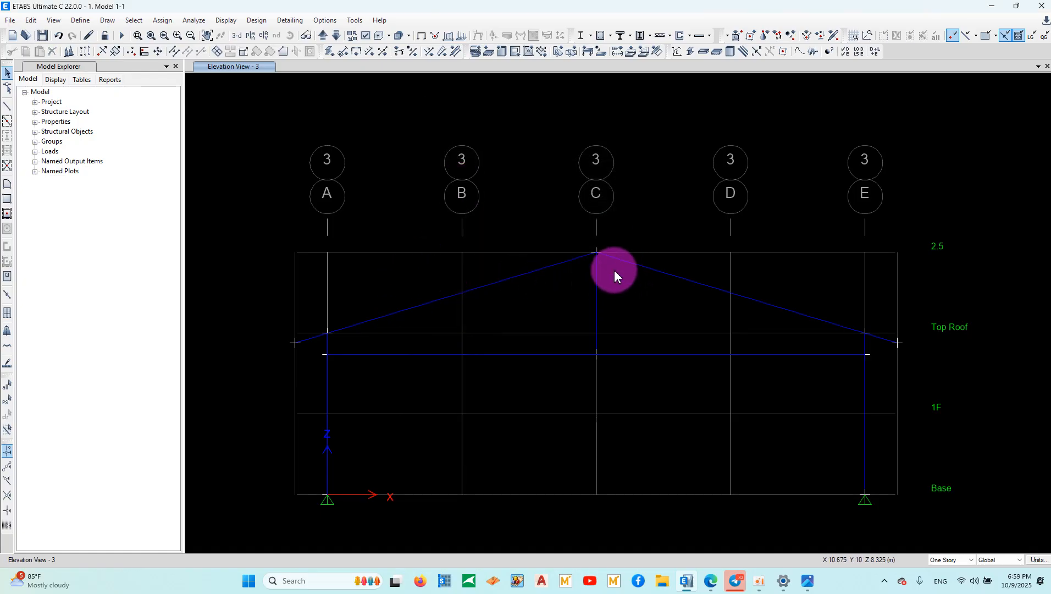
# Rename the top story as 2 in the story data and refresh the view.
pyautogui.rightClick(443, 98)
pyautogui.click(483, 114)
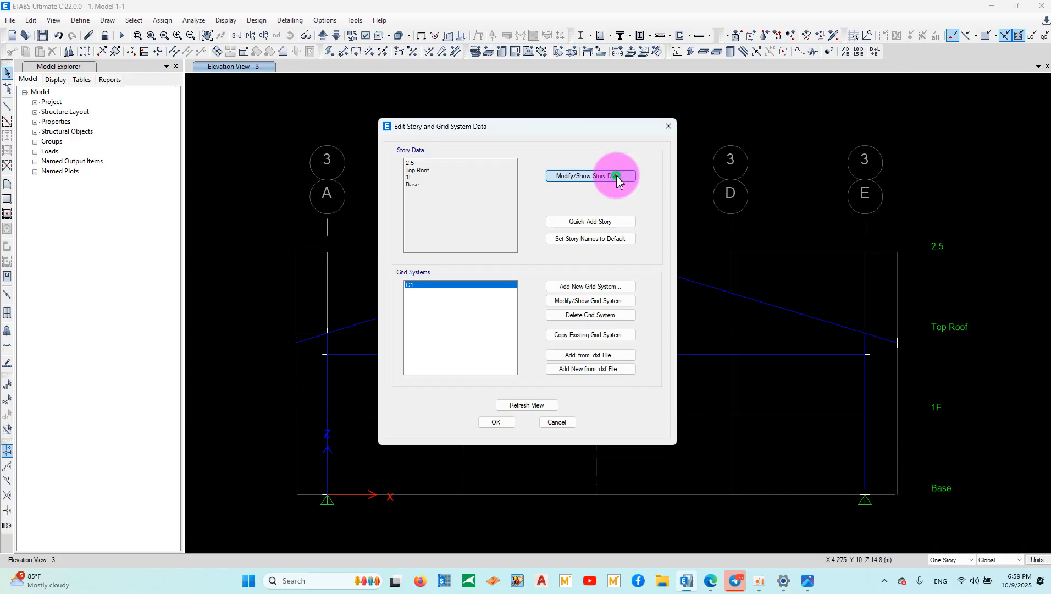
pyautogui.click(617, 176)
pyautogui.click(393, 205)
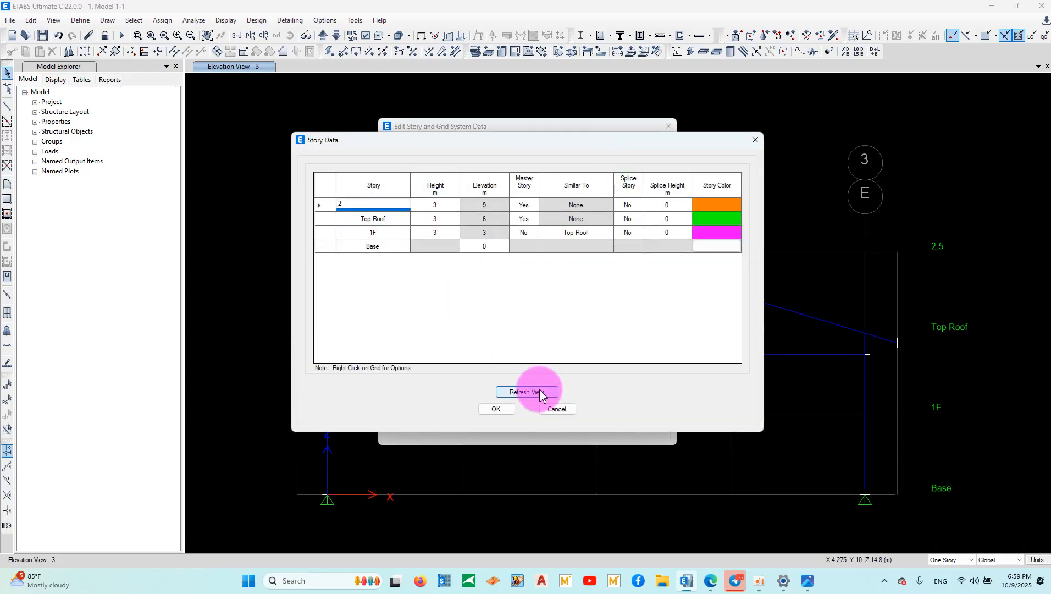
pyautogui.click(497, 408)
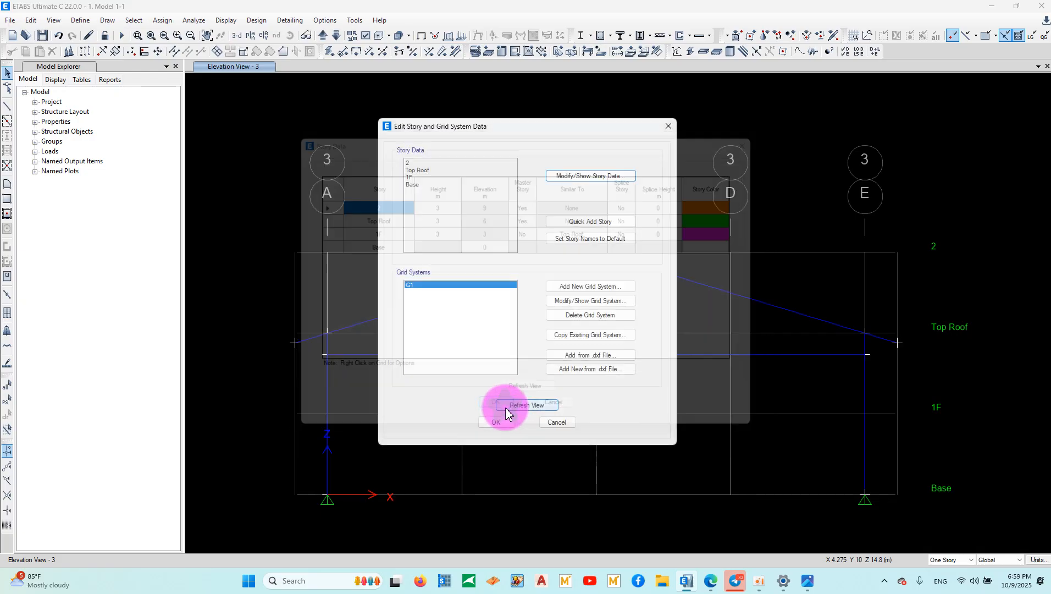
pyautogui.click(517, 405)
pyautogui.click(504, 424)
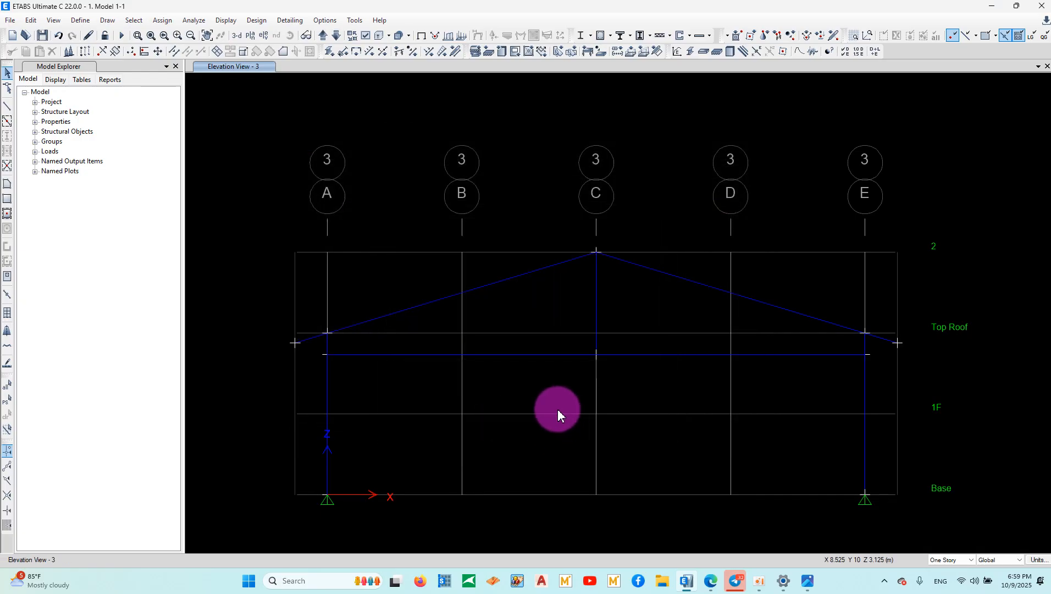
# Rename the Top Roof story as R-1 in the story data.
pyautogui.click(534, 35)
pyautogui.click(549, 89)
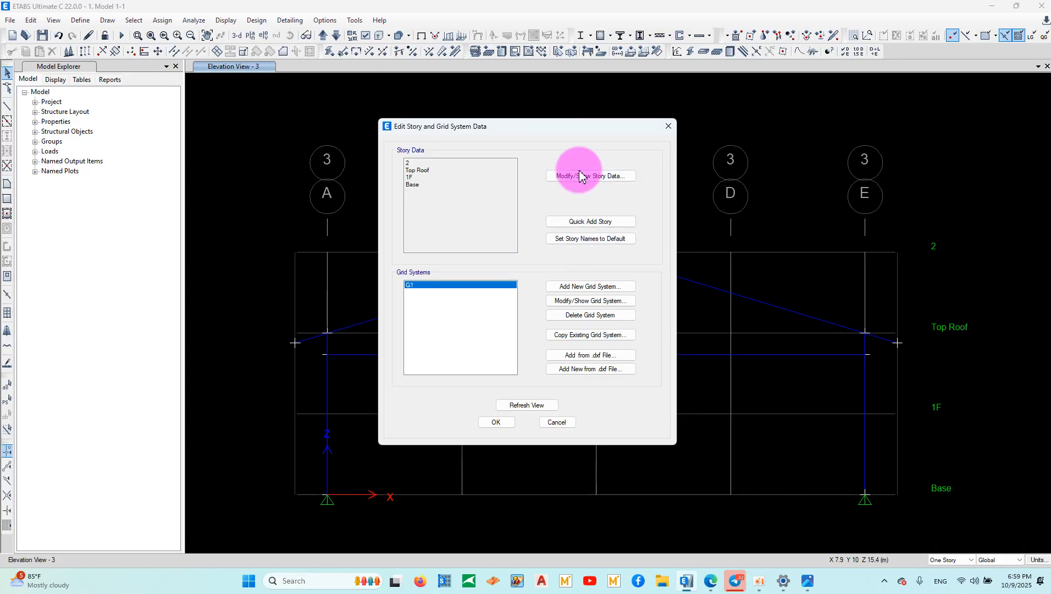
pyautogui.click(579, 176)
pyautogui.click(384, 205)
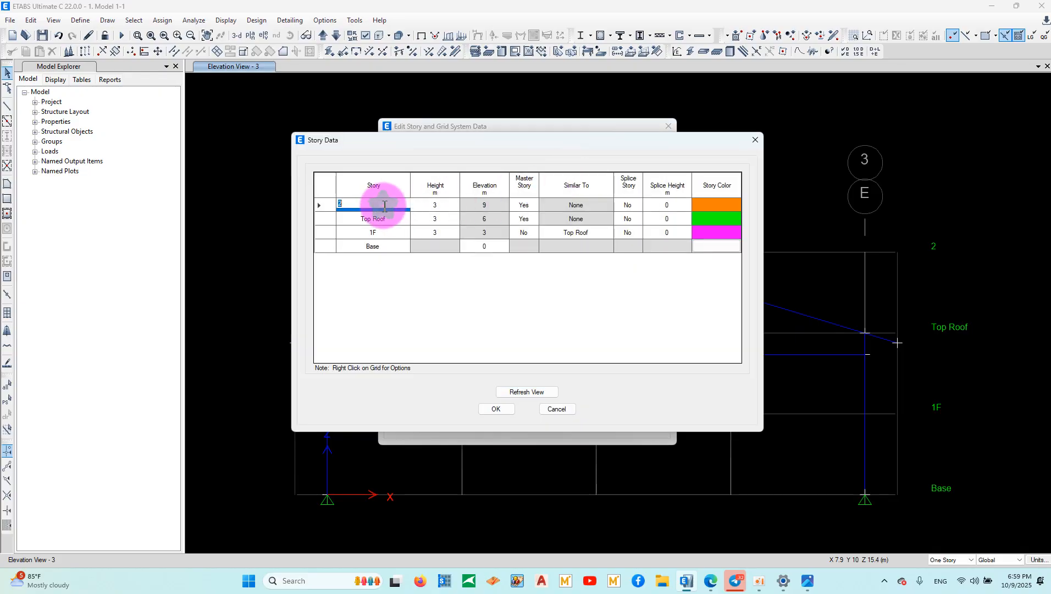
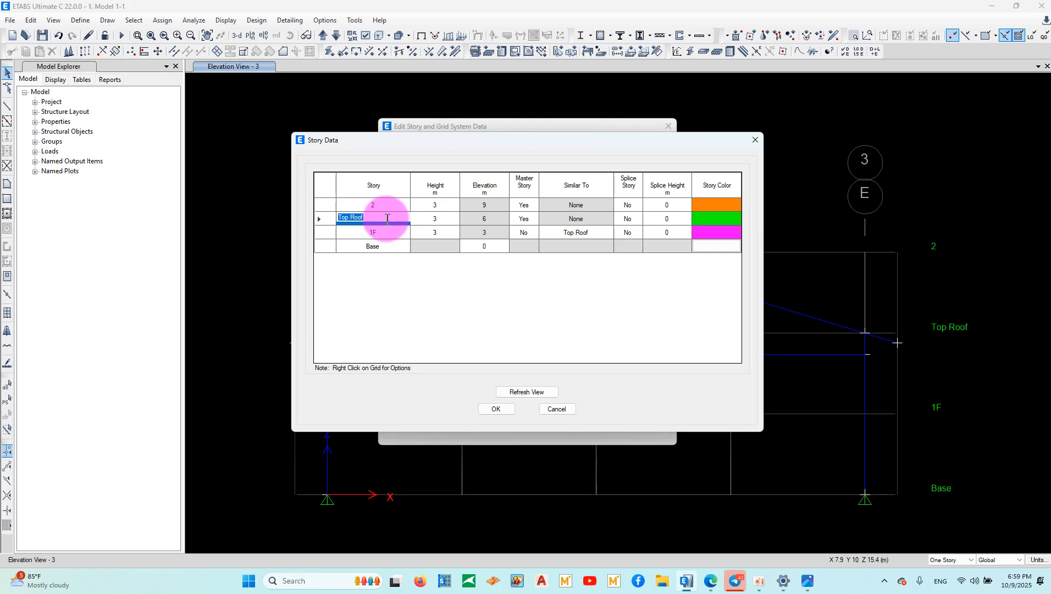
pyautogui.write('R-1')
pyautogui.click(374, 249)
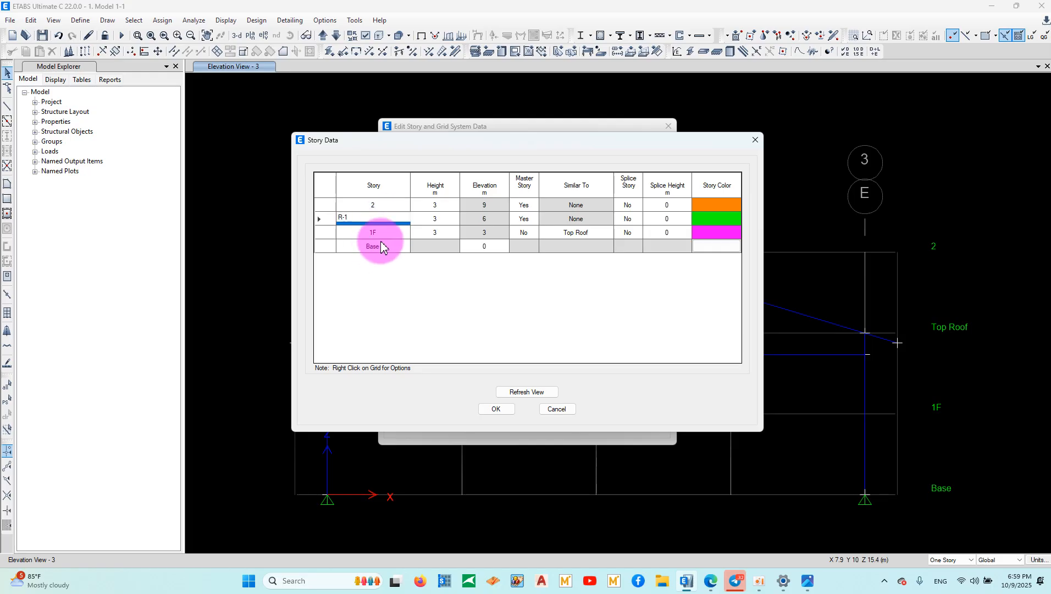
# Rename the uppermost story as Top RF, set its height to 2 m, and apply the story changes to the model.
pyautogui.click(388, 201)
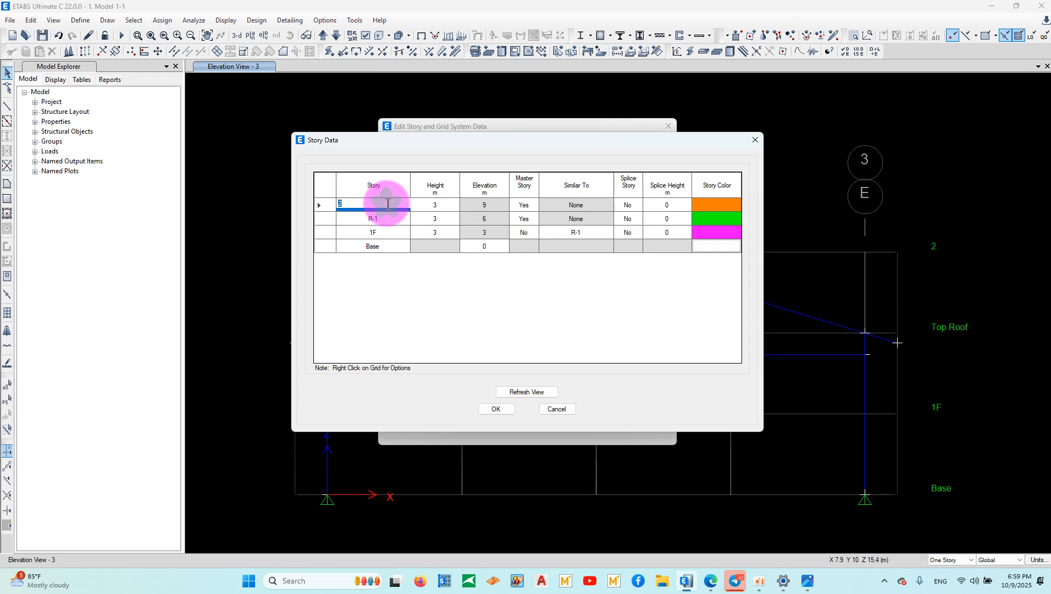
pyautogui.write('Top RF')
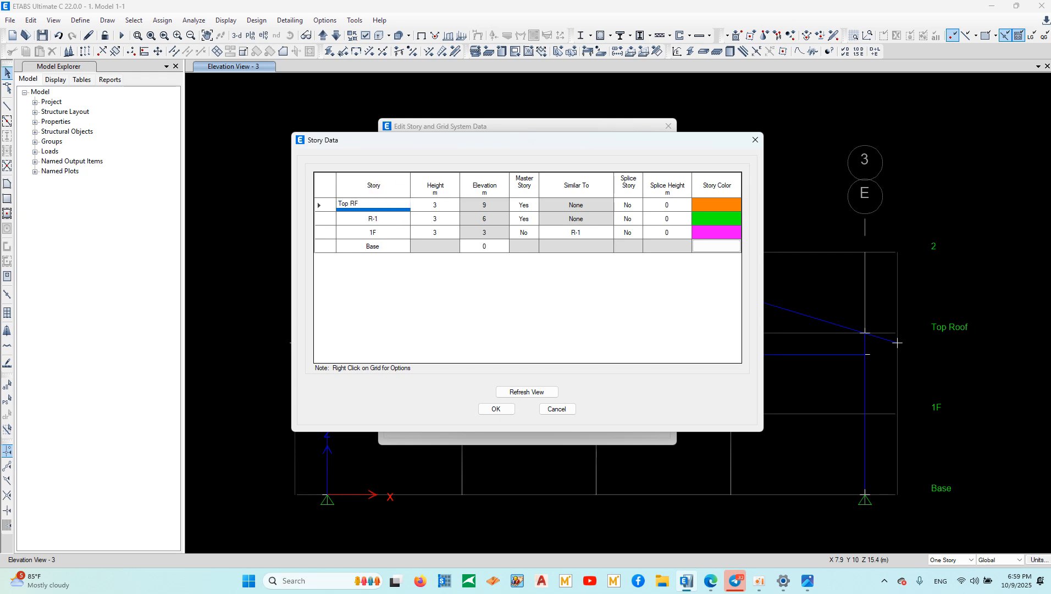
pyautogui.click(435, 206)
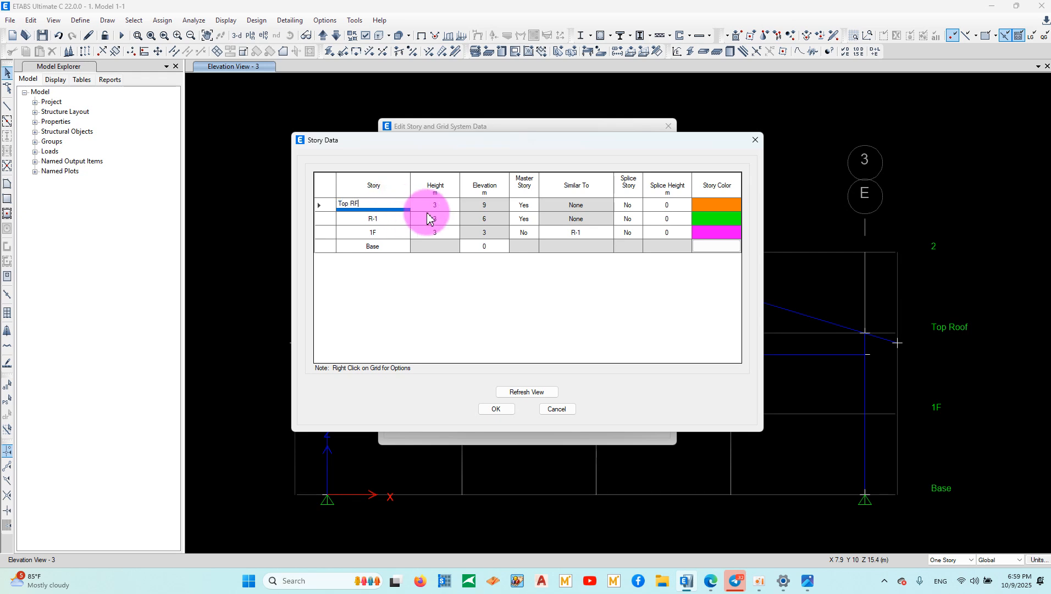
pyautogui.write('2')
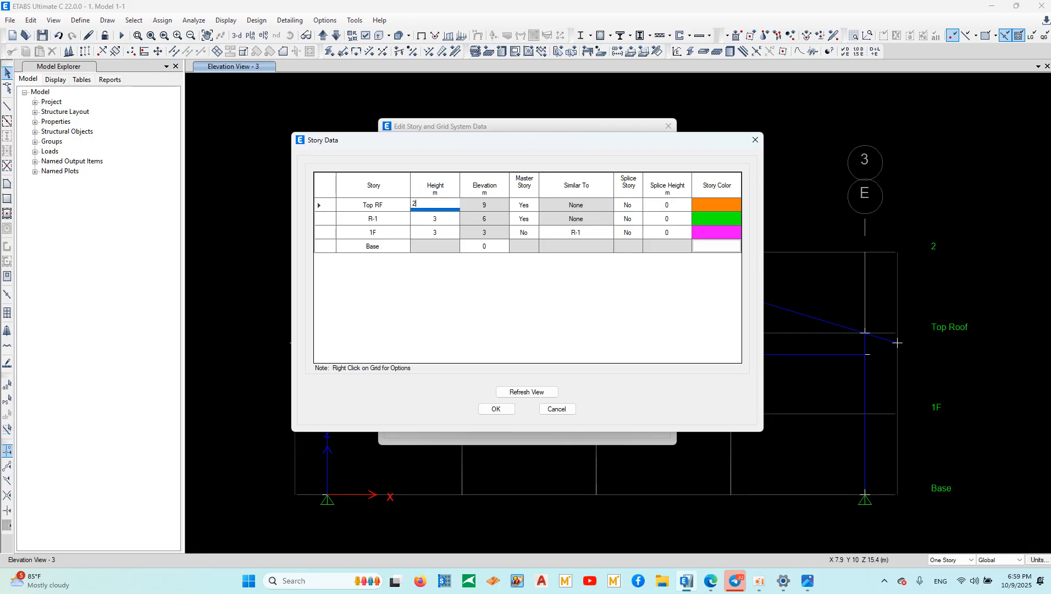
pyautogui.click(526, 392)
pyautogui.click(497, 410)
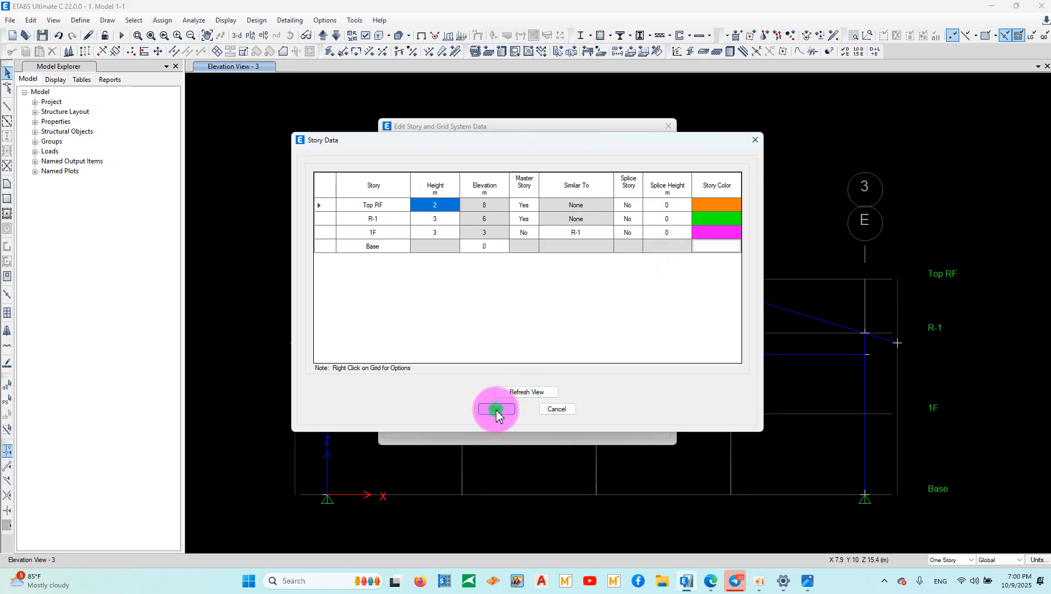
pyautogui.click(511, 407)
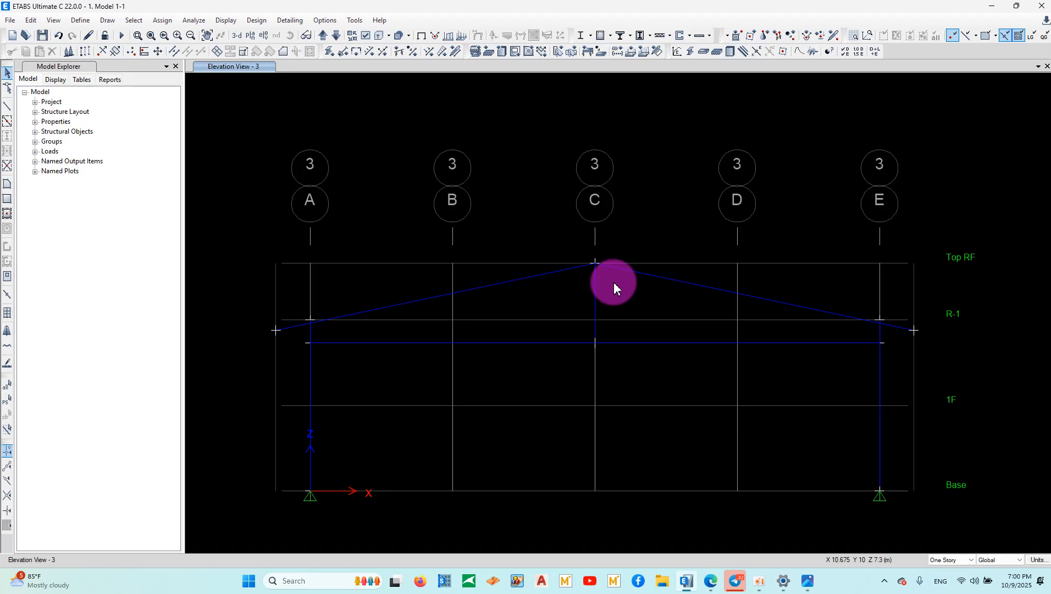
# Inspect the geometry and length of the vertical member on grid C in its object information.
pyautogui.rightClick(600, 301)
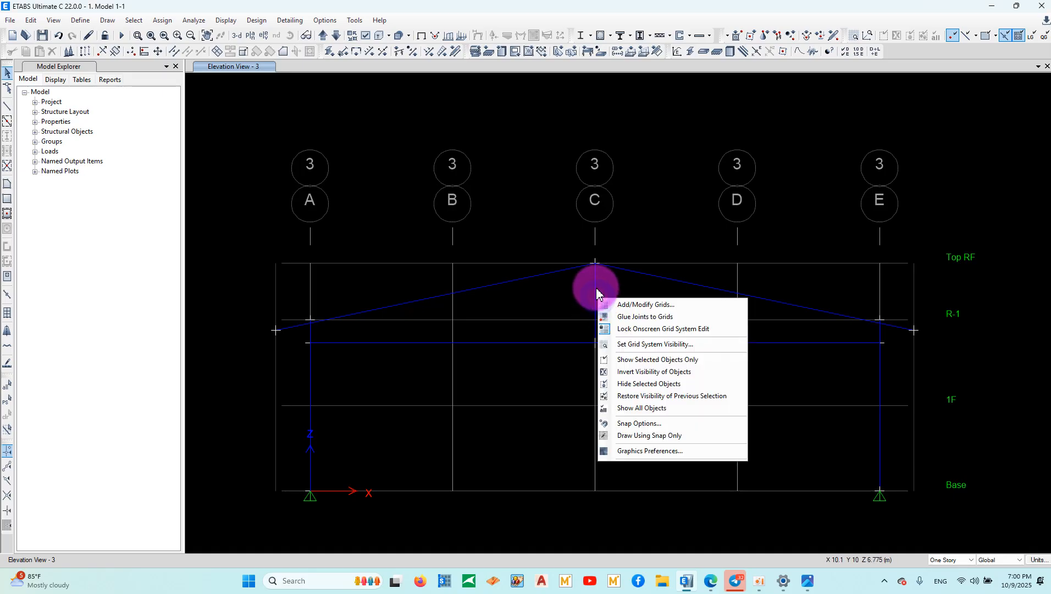
pyautogui.click(598, 290)
pyautogui.rightClick(598, 287)
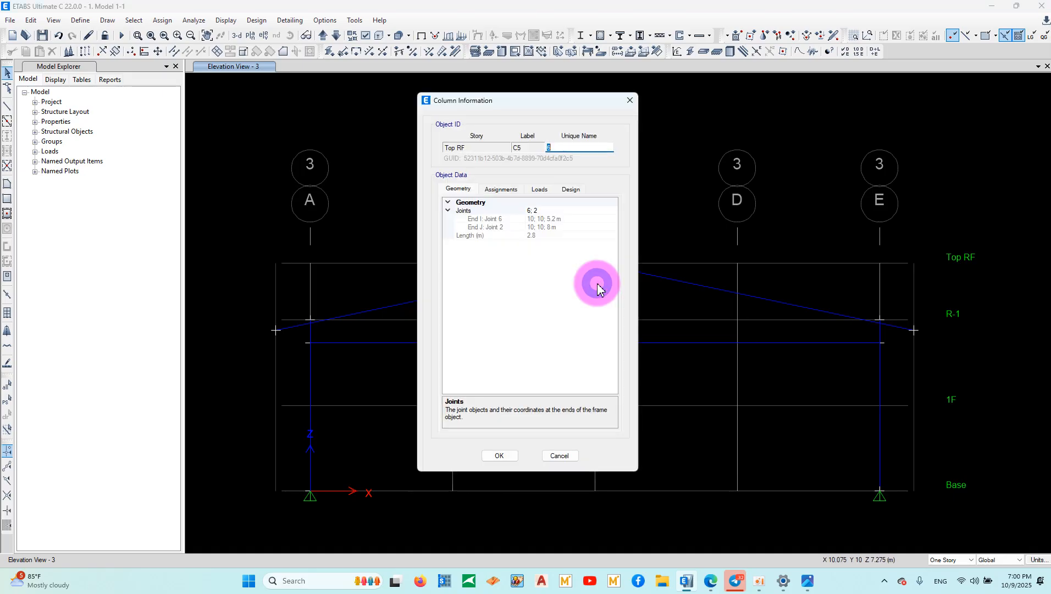
pyautogui.click(493, 192)
pyautogui.click(449, 190)
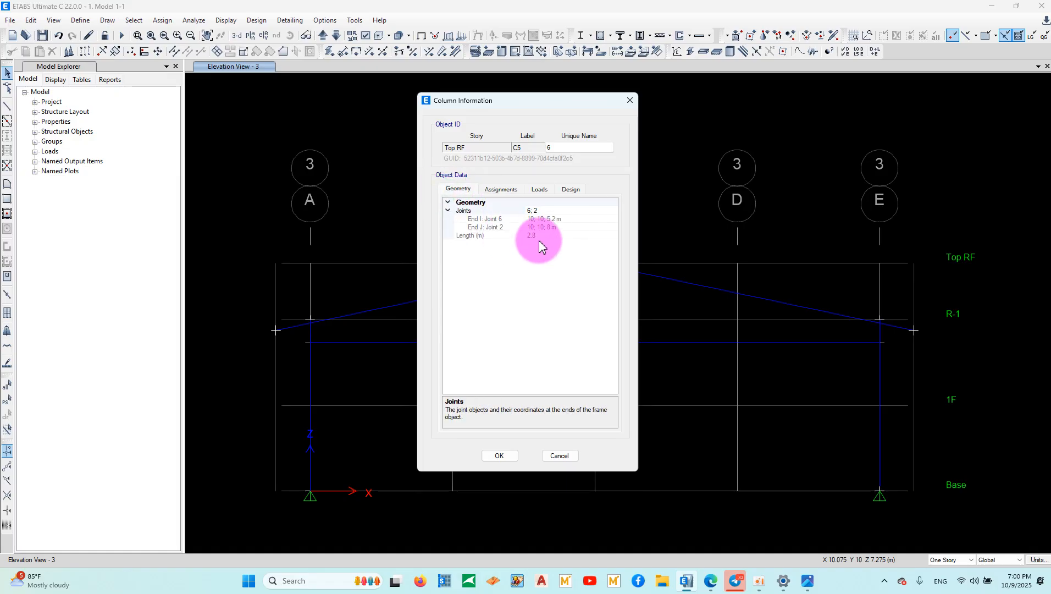
pyautogui.click(629, 102)
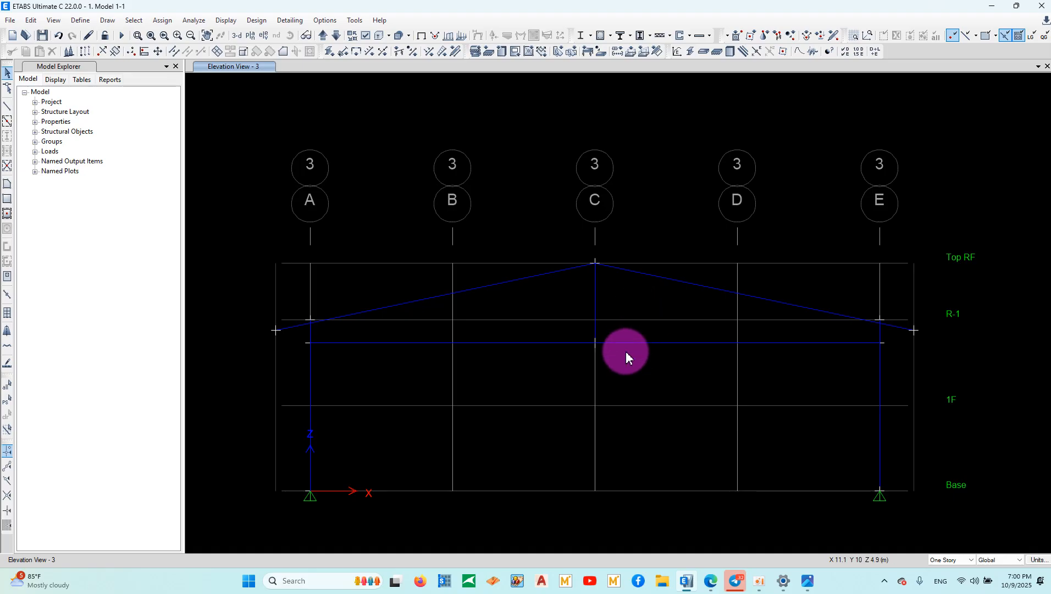
# Delete the rafter and bottom chord on the grid C to E side, and display the frames in extruded view.
pyautogui.moveTo(618, 306); pyautogui.dragTo(568, 303)
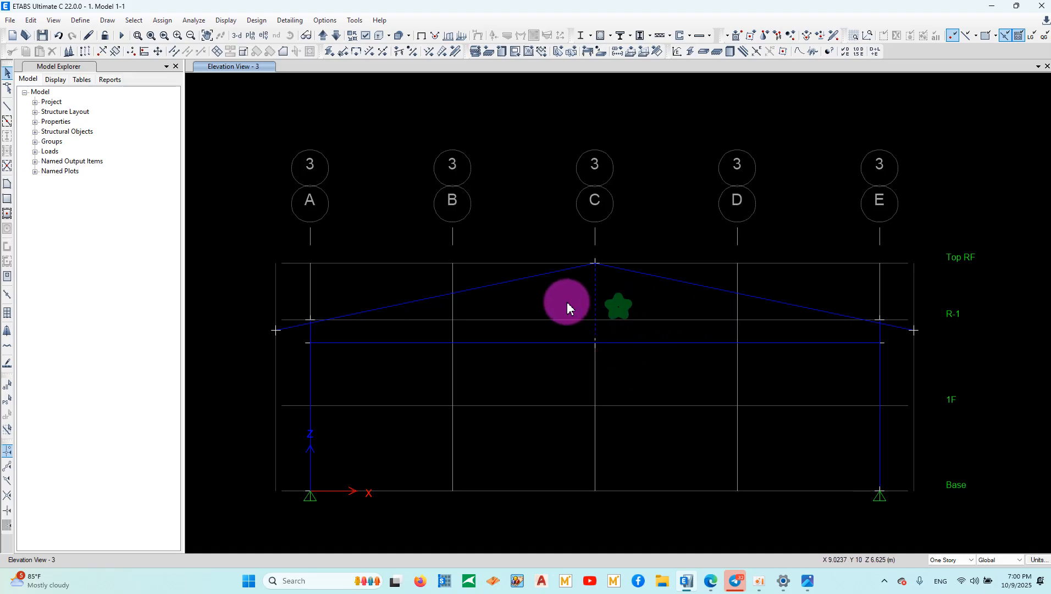
pyautogui.moveTo(709, 377); pyautogui.dragTo(652, 178)
pyautogui.moveTo(709, 400); pyautogui.dragTo(647, 162)
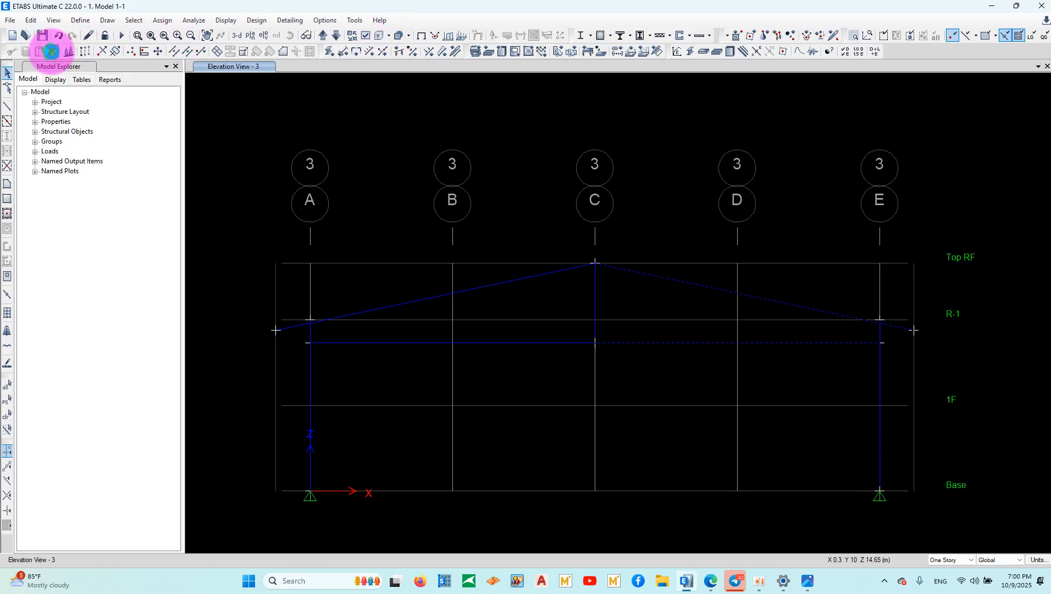
pyautogui.click(52, 51)
pyautogui.click(384, 37)
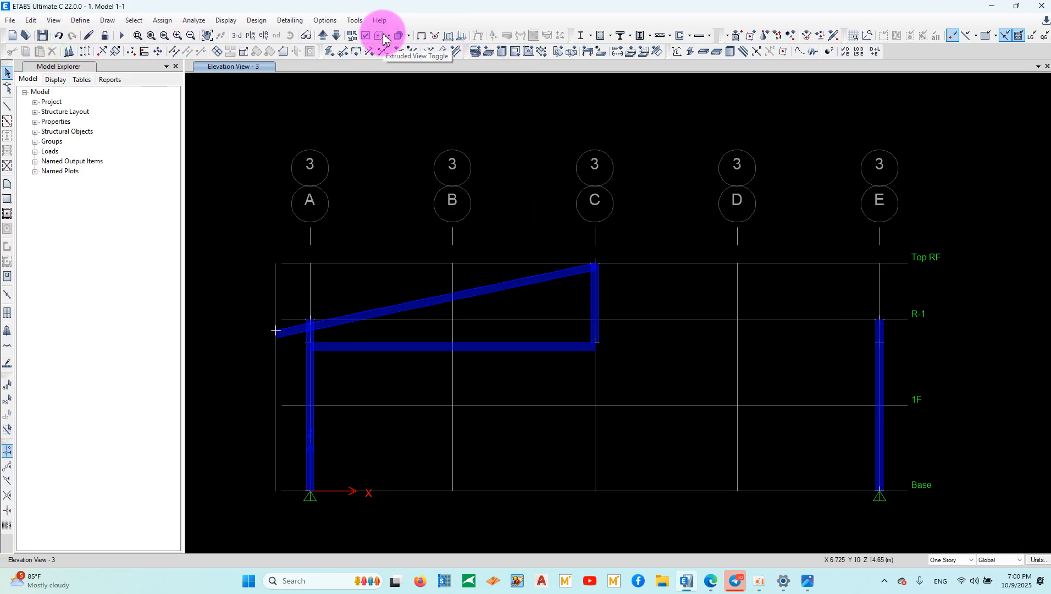
# Assign section 2. Tuber-50*100*2.5 to the remaining sloping rafter between grids A and C.
pyautogui.click(469, 290)
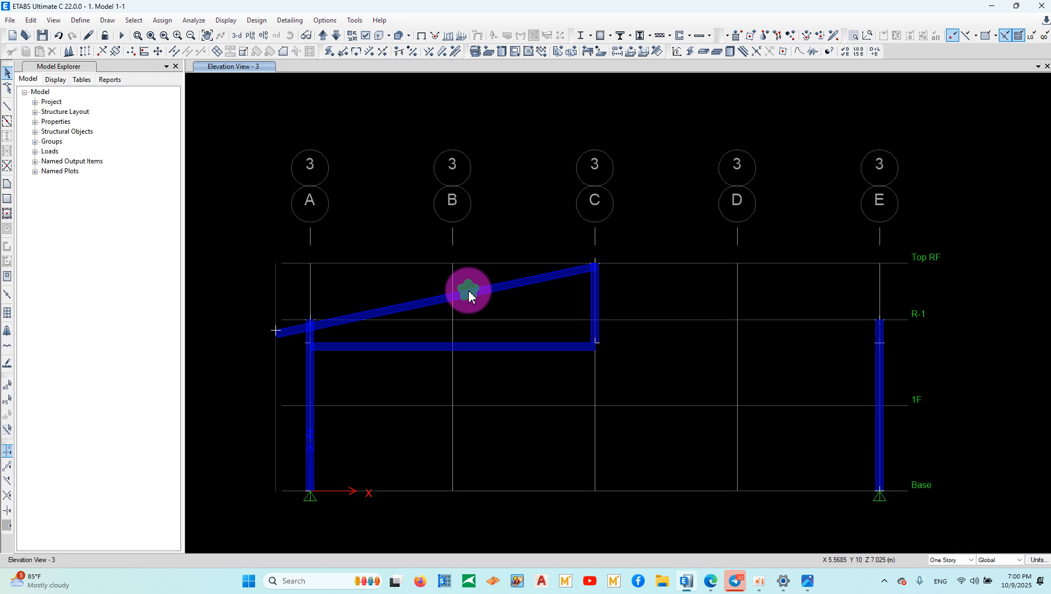
pyautogui.moveTo(495, 359); pyautogui.dragTo(419, 187)
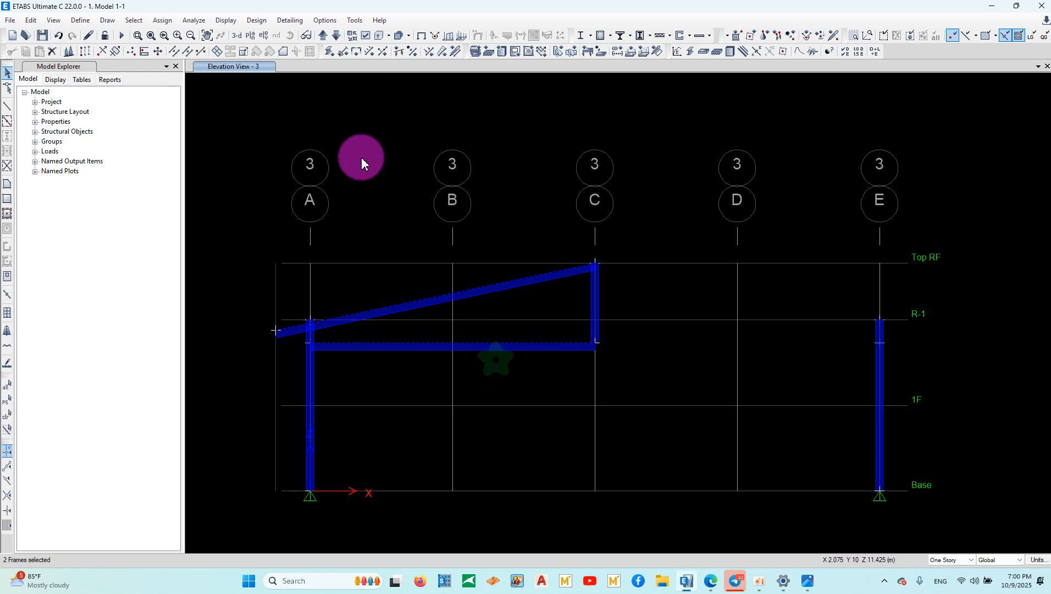
pyautogui.click(160, 22)
pyautogui.click(472, 298)
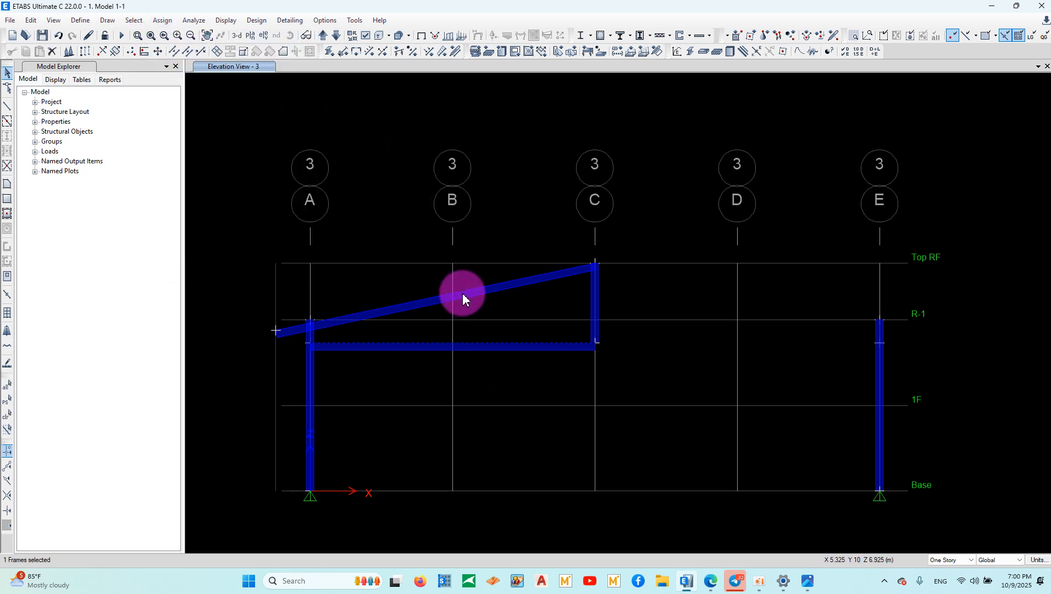
pyautogui.rightClick(464, 297)
pyautogui.click(498, 189)
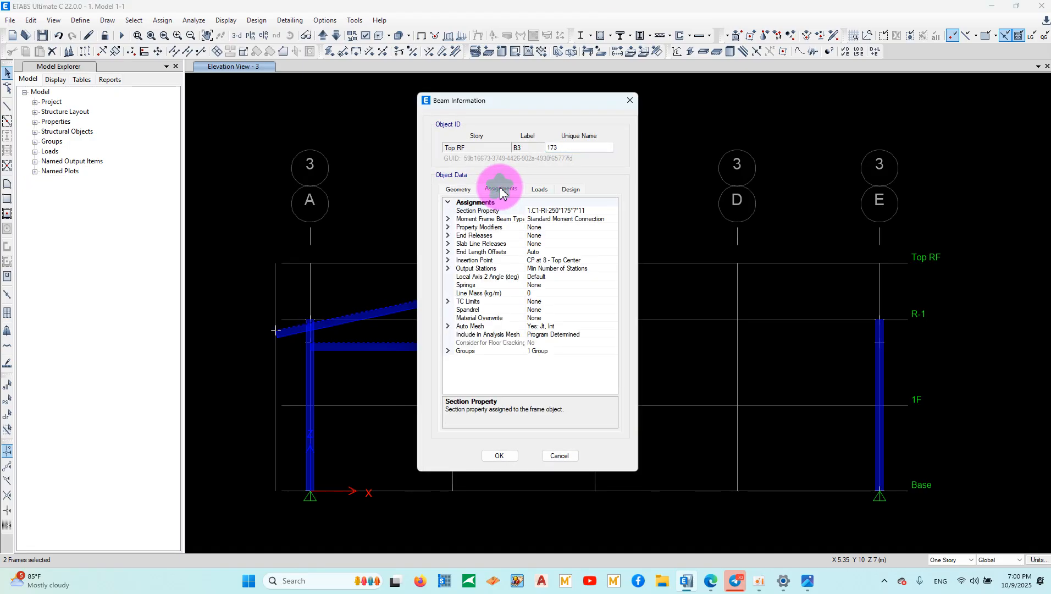
pyautogui.click(603, 211)
pyautogui.click(612, 210)
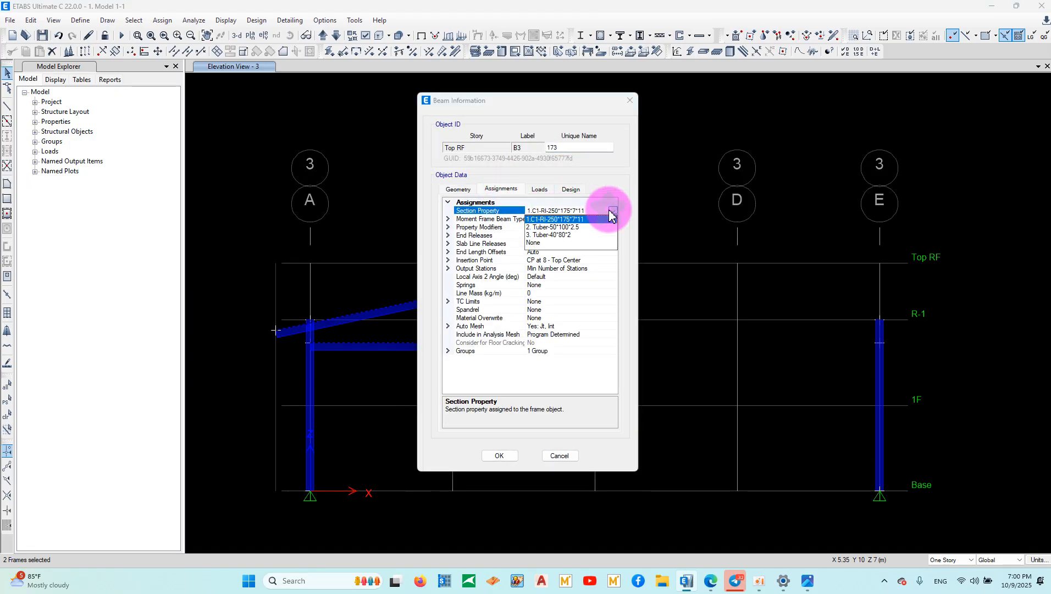
pyautogui.click(567, 228)
pyautogui.click(499, 455)
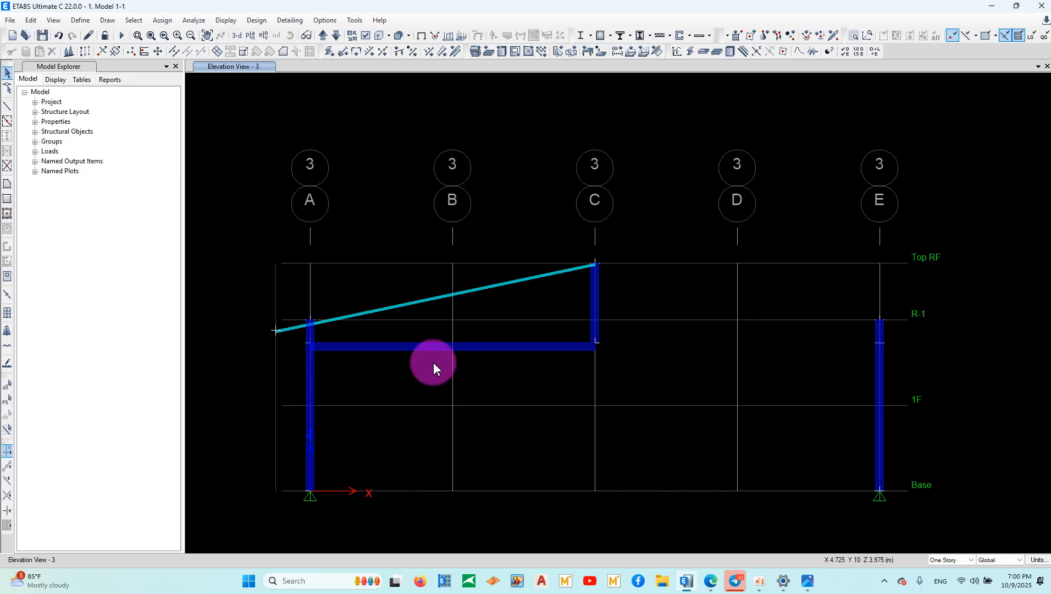
# Change the section of the horizontal bottom chord between grids A and C to 2. Tuber-50*100*2.5.
pyautogui.rightClick(430, 346)
pyautogui.click(598, 212)
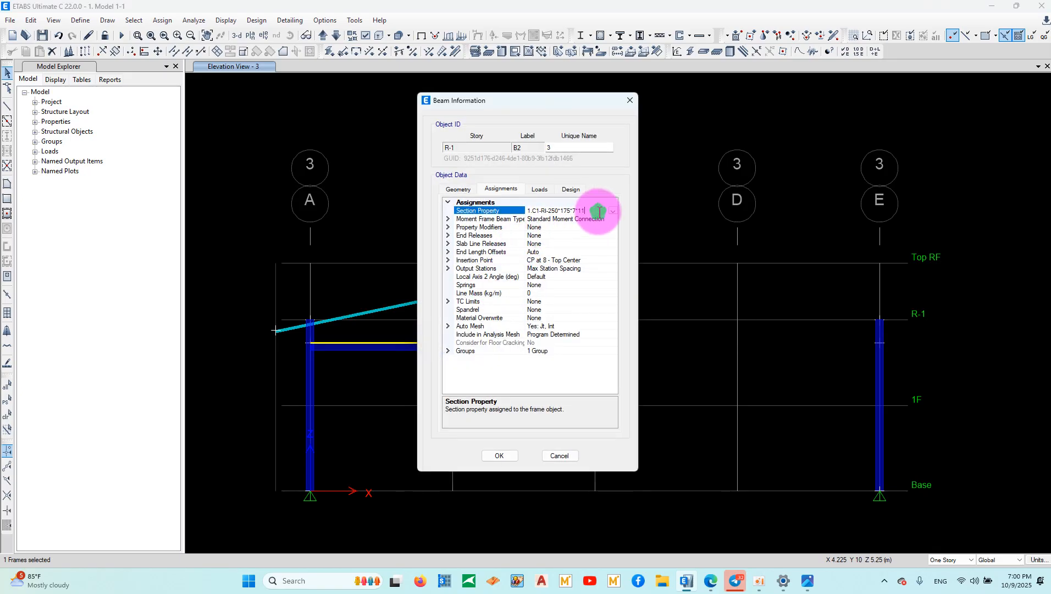
pyautogui.click(612, 210)
pyautogui.click(578, 228)
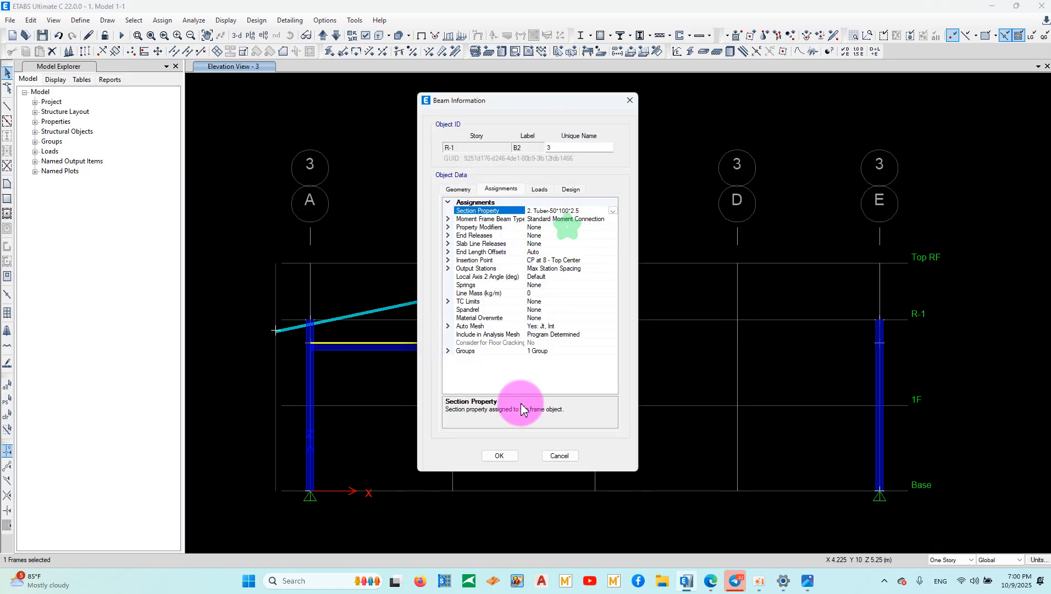
pyautogui.click(498, 456)
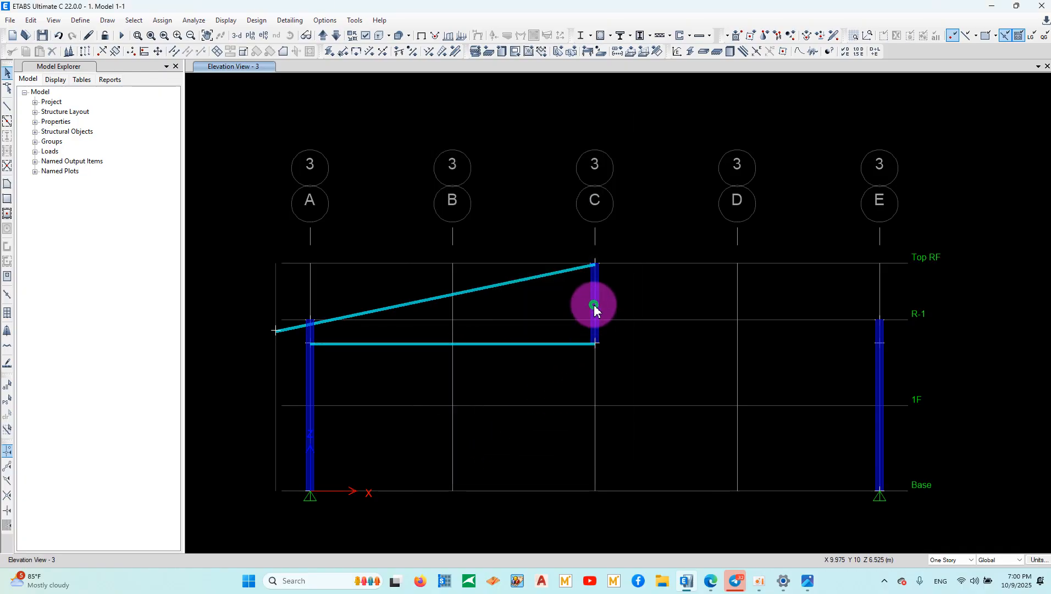
# Set the section property of the vertical member on grid C to 3. Tuber-40*80*2.
pyautogui.rightClick(594, 304)
pyautogui.click(611, 219)
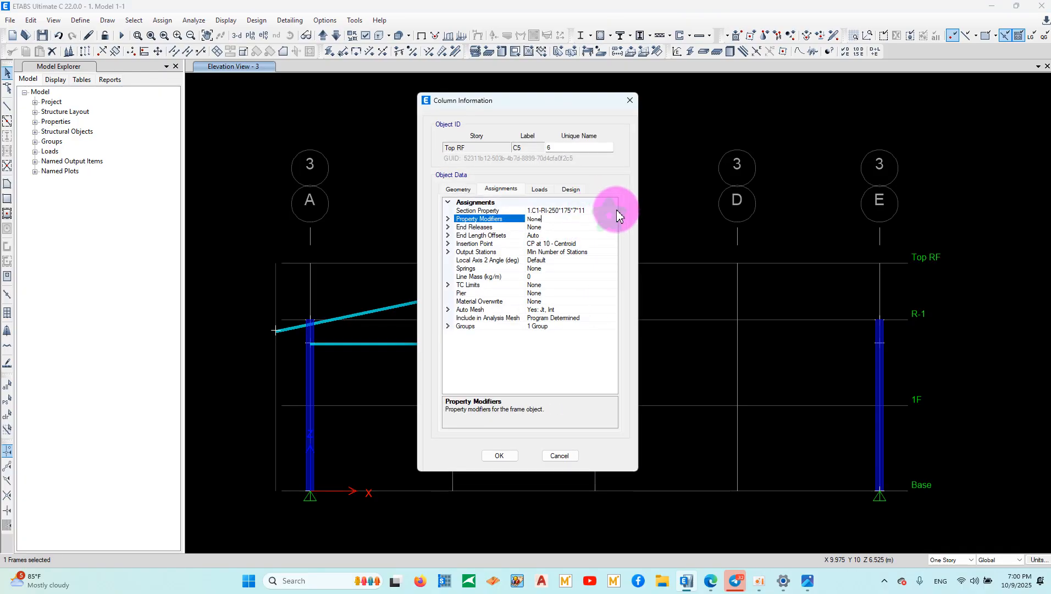
pyautogui.click(616, 212)
pyautogui.click(615, 210)
pyautogui.click(583, 228)
pyautogui.click(500, 455)
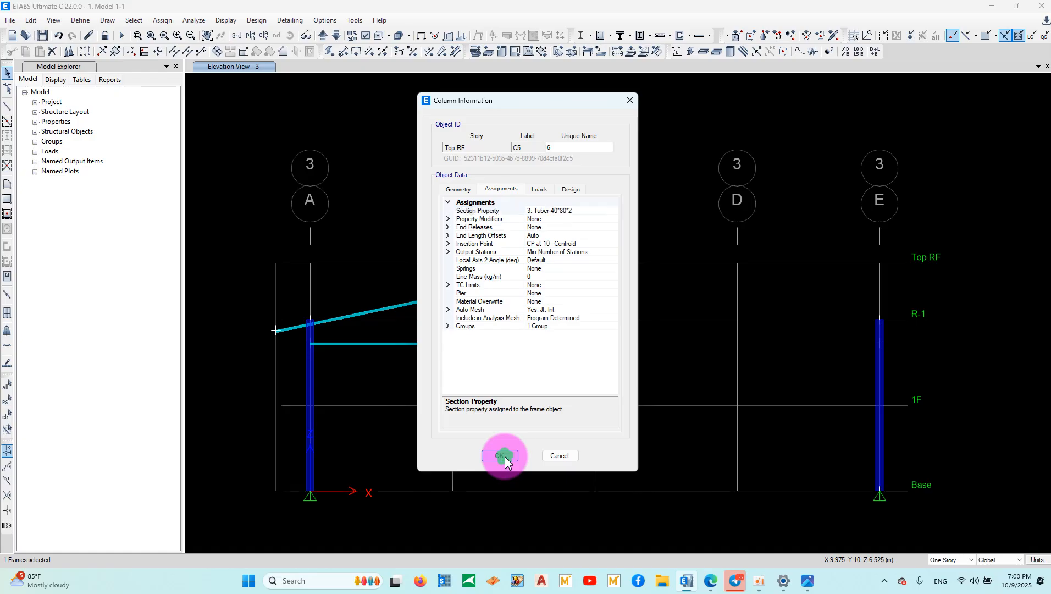
# Break the rafter, bottom chord and grid A column at their intersections with the selected frames and joints.
pyautogui.moveTo(451, 345); pyautogui.dragTo(393, 262)
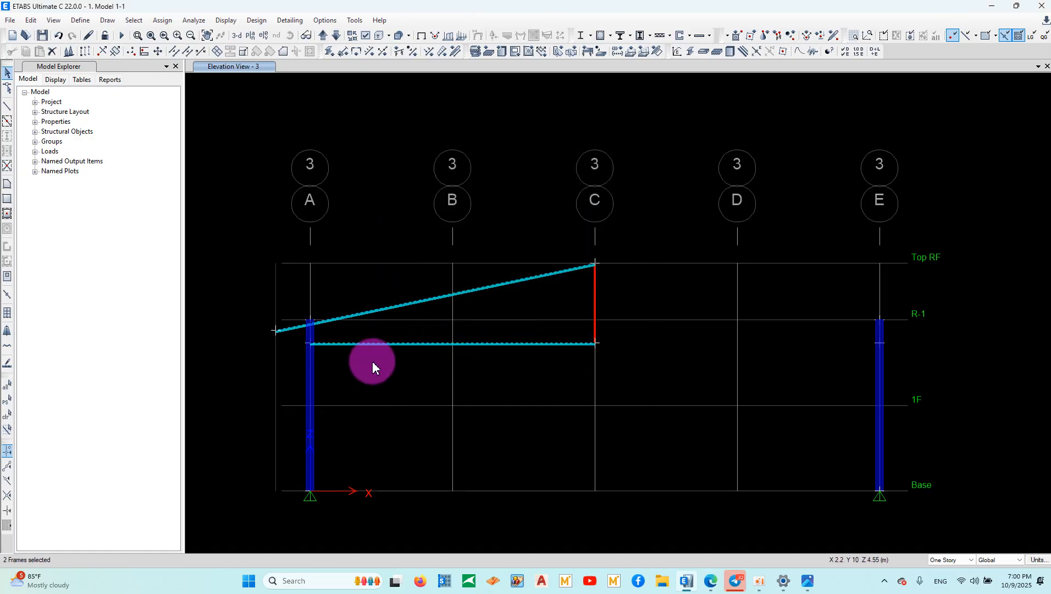
pyautogui.moveTo(361, 355); pyautogui.dragTo(288, 279)
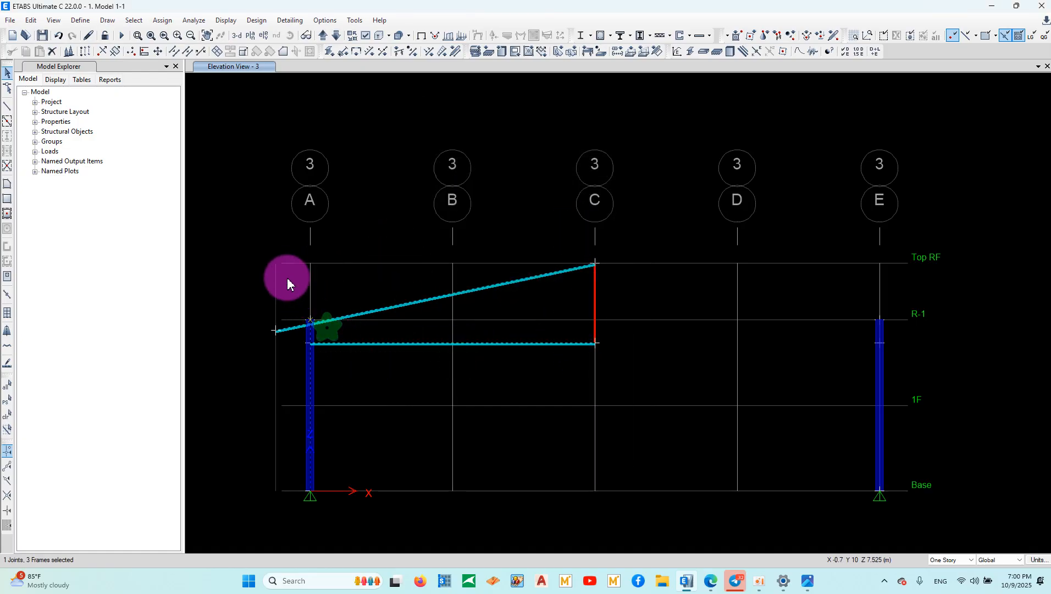
pyautogui.click(31, 20)
pyautogui.moveTo(71, 290)
pyautogui.click(247, 292)
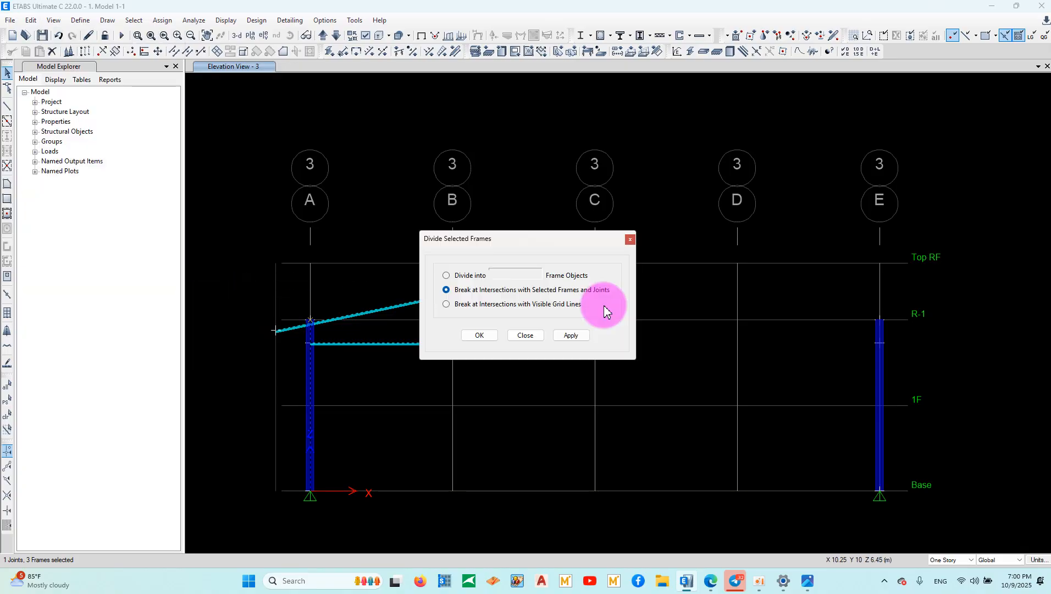
pyautogui.click(575, 336)
pyautogui.click(529, 337)
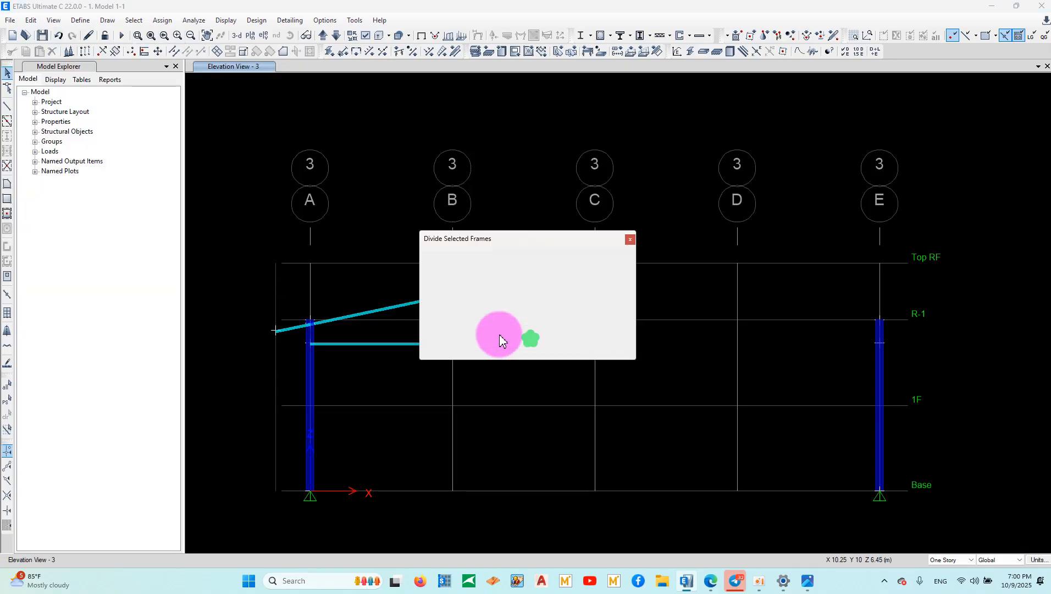
# Divide the rafter and bottom chord between grids A and C into 15 frame objects each.
pyautogui.click(377, 307)
pyautogui.click(412, 346)
pyautogui.moveTo(443, 230); pyautogui.dragTo(399, 181)
pyautogui.click(32, 21)
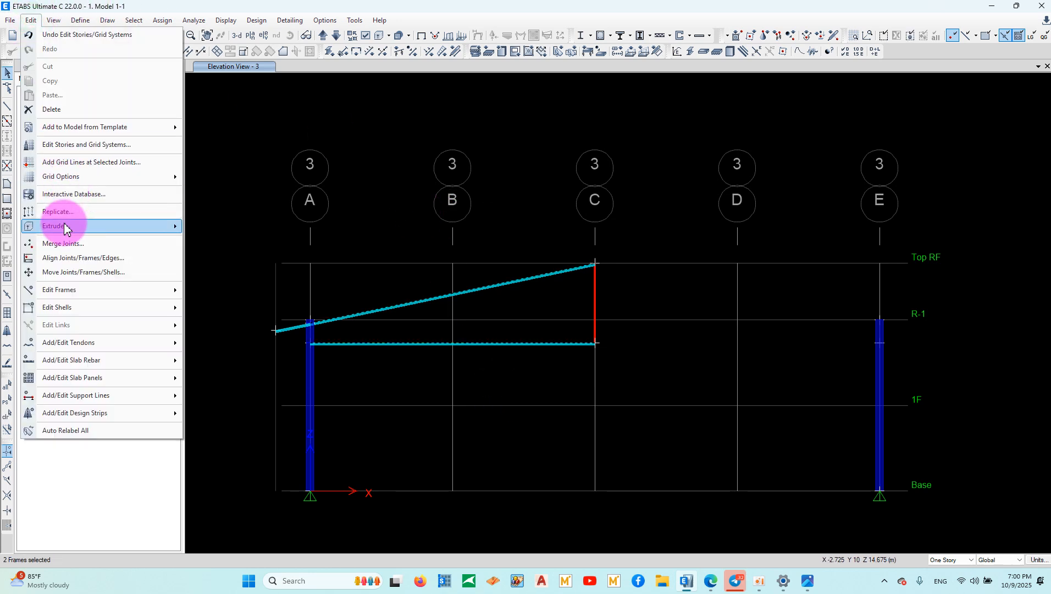
pyautogui.moveTo(66, 290)
pyautogui.click(214, 300)
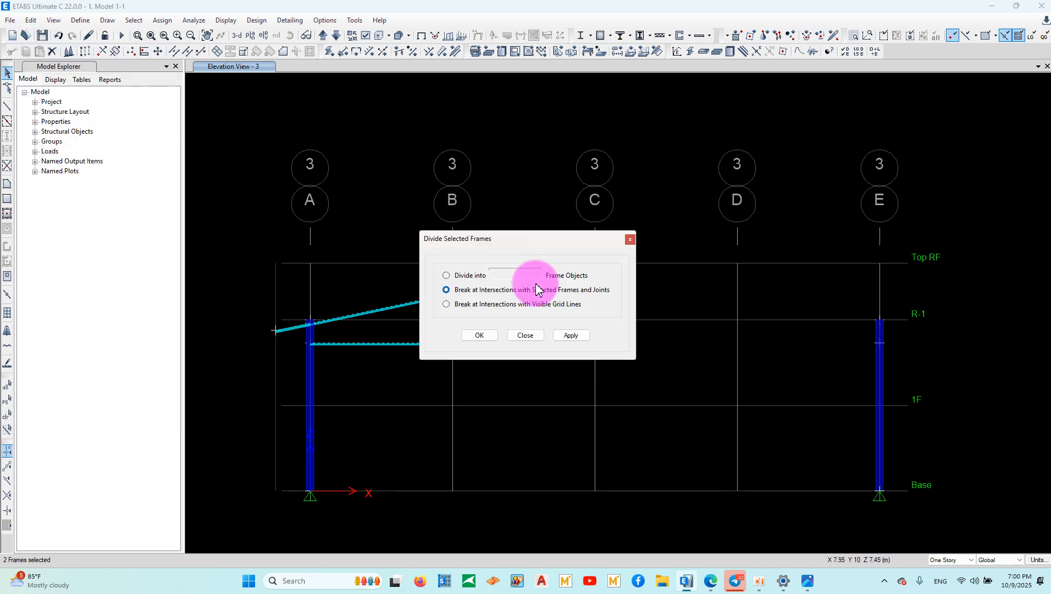
pyautogui.click(448, 276)
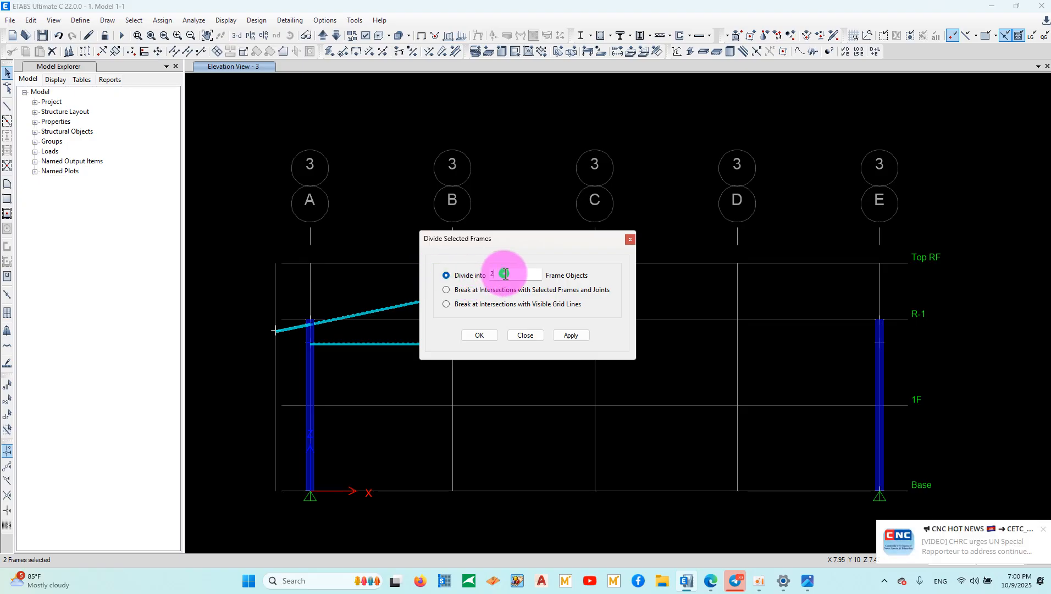
pyautogui.write('15')
pyautogui.click(571, 335)
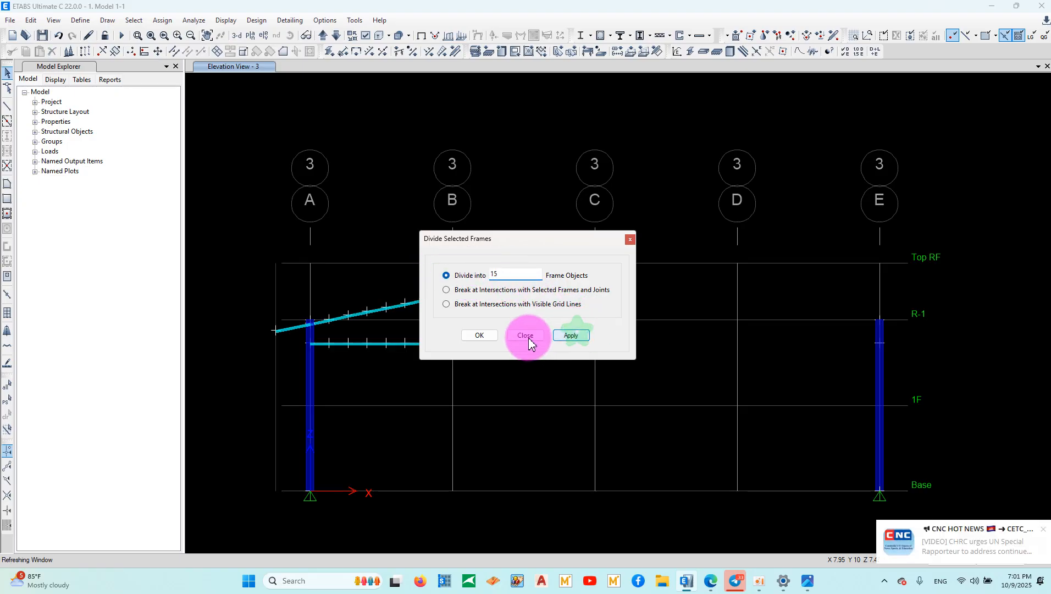
pyautogui.click(525, 335)
# Inspect the geometry of a rafter segment near grid A, then undo the chord division into 15 parts.
pyautogui.rightClick(355, 317)
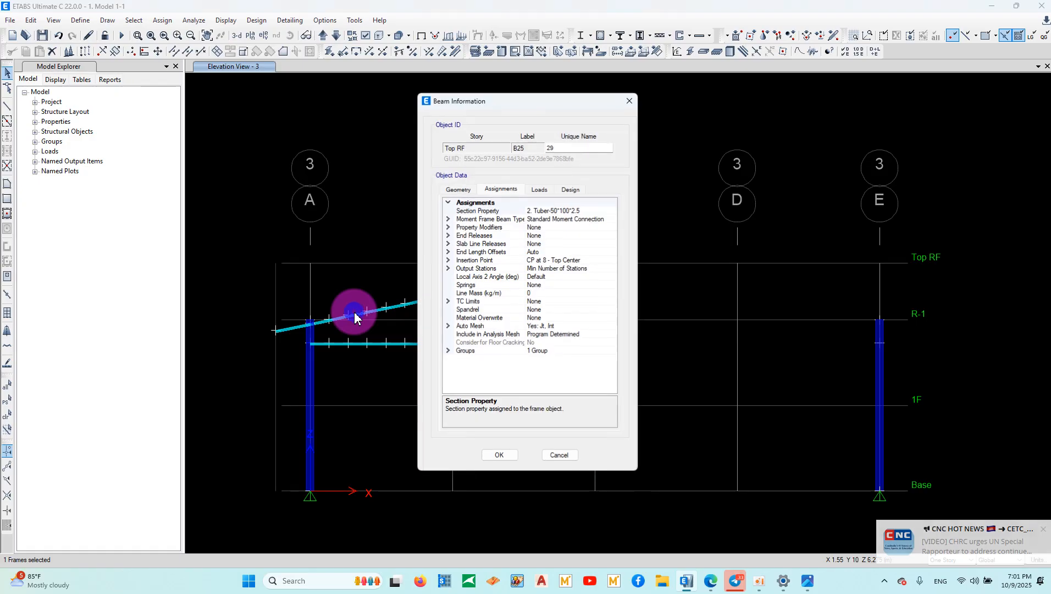
pyautogui.click(456, 190)
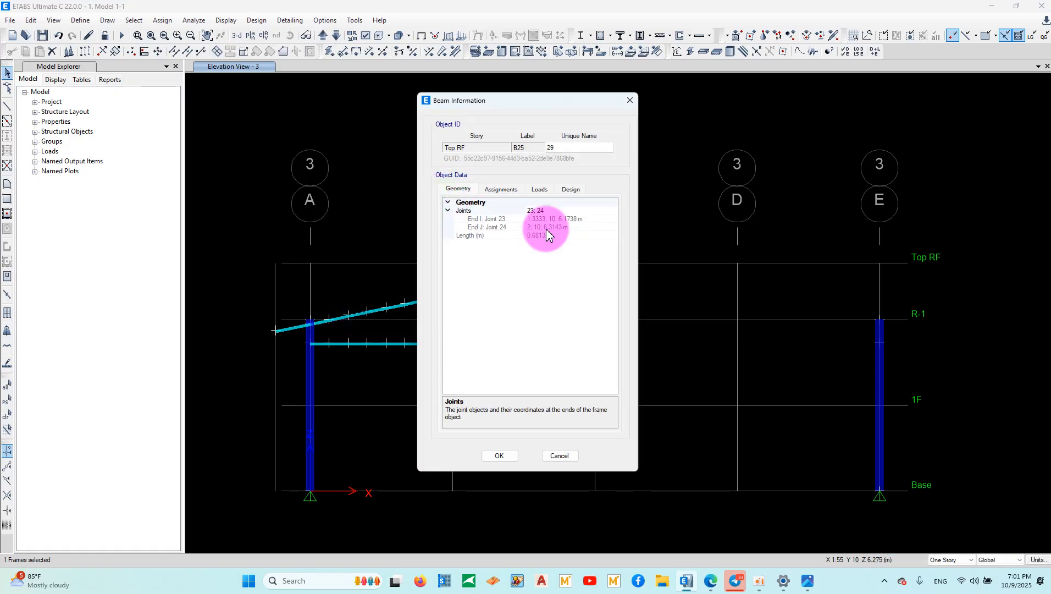
pyautogui.press('Escape')
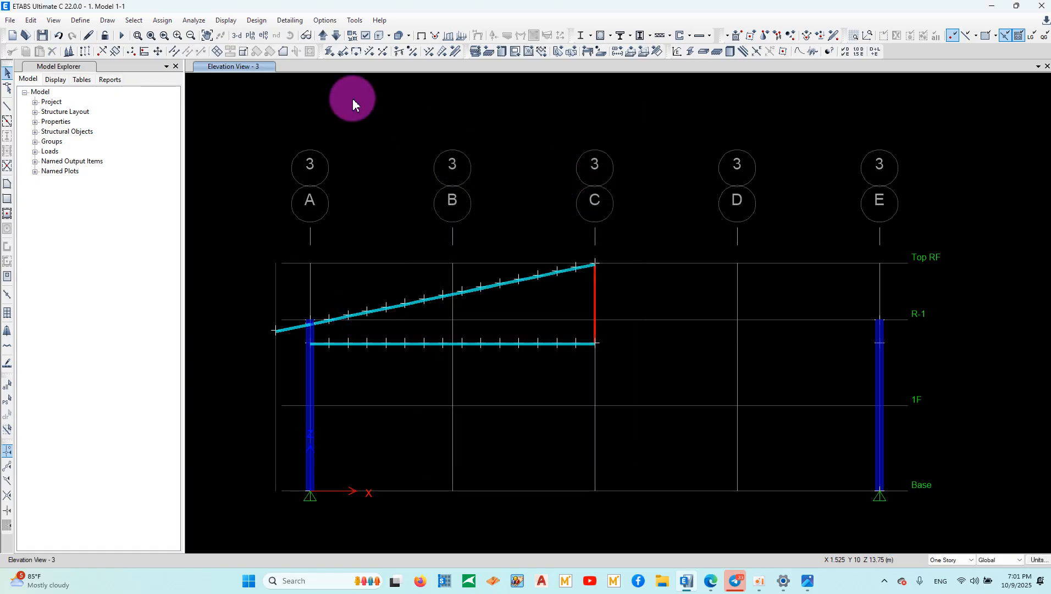
pyautogui.click(62, 34)
pyautogui.click(58, 35)
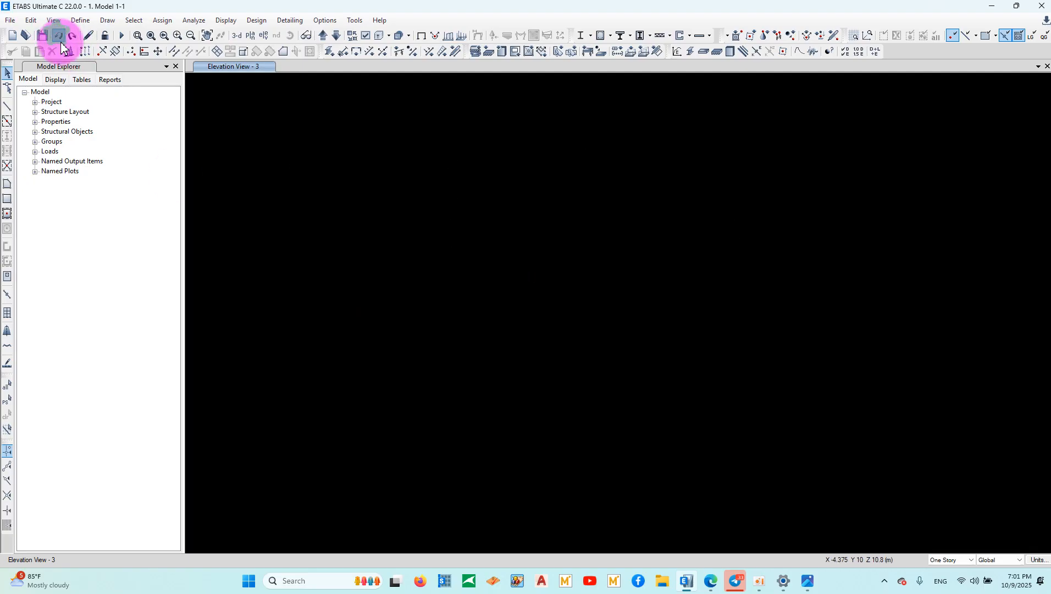
# Divide the rafter and bottom chord between grids A and C into 10 frame objects each and check a rafter segment's geometry.
pyautogui.click(529, 356)
pyautogui.click(31, 20)
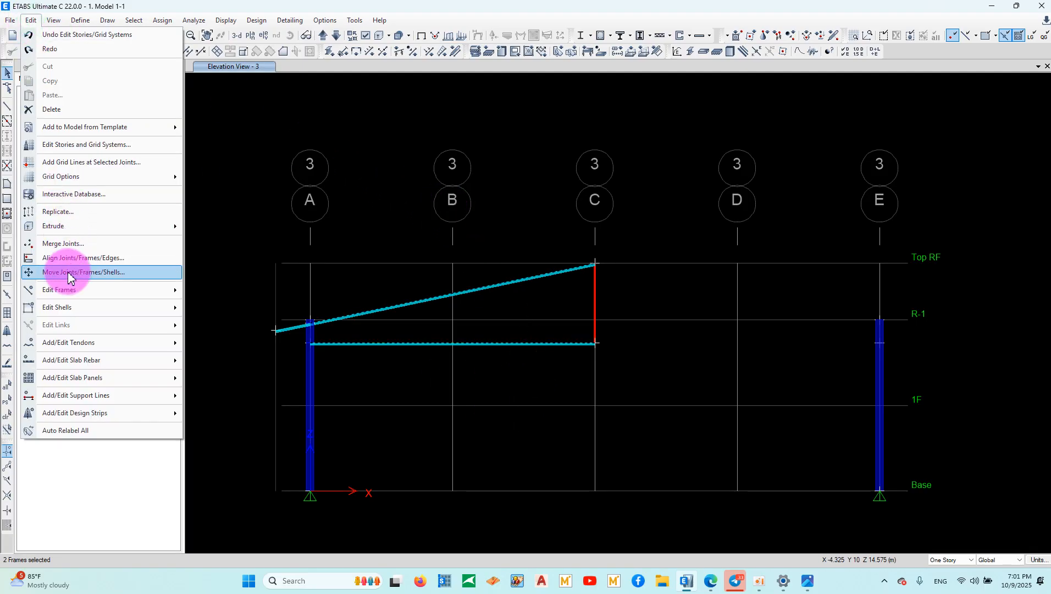
pyautogui.click(66, 289)
pyautogui.click(231, 291)
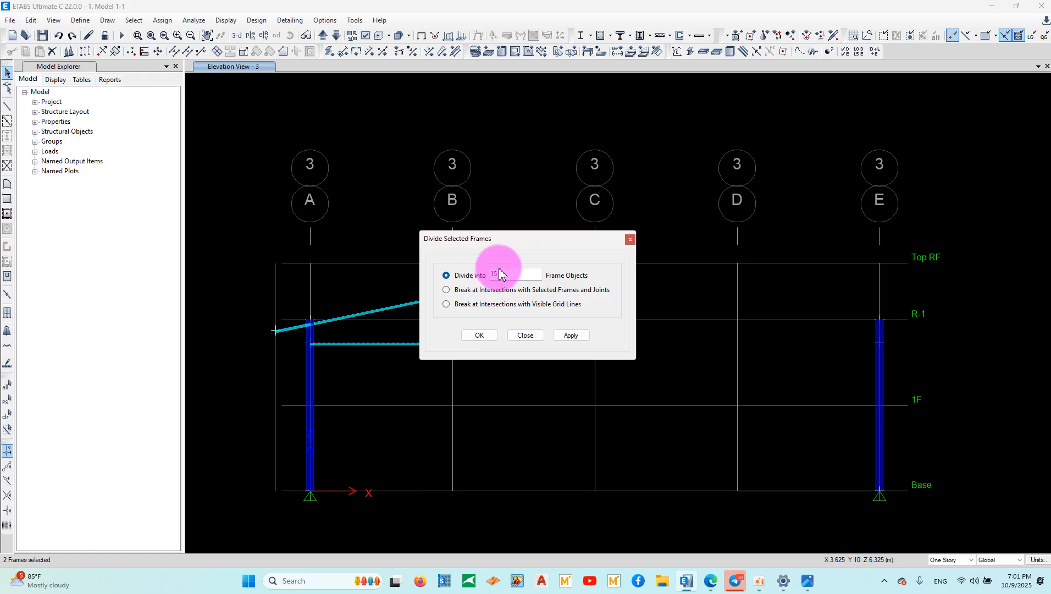
pyautogui.moveTo(498, 280); pyautogui.dragTo(478, 279)
pyautogui.write('10')
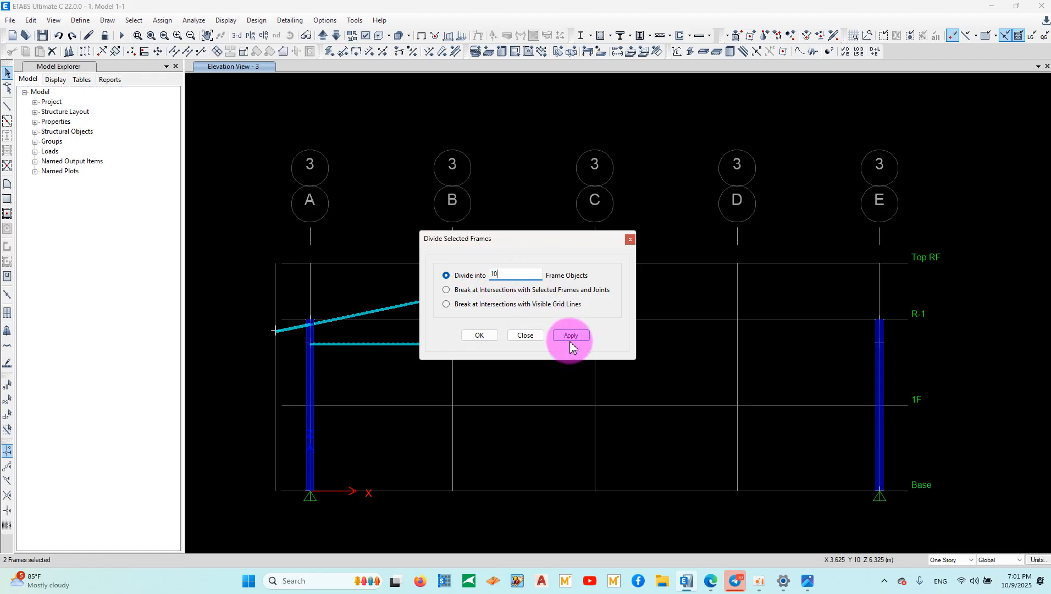
pyautogui.click(571, 334)
pyautogui.click(525, 335)
pyautogui.rightClick(378, 311)
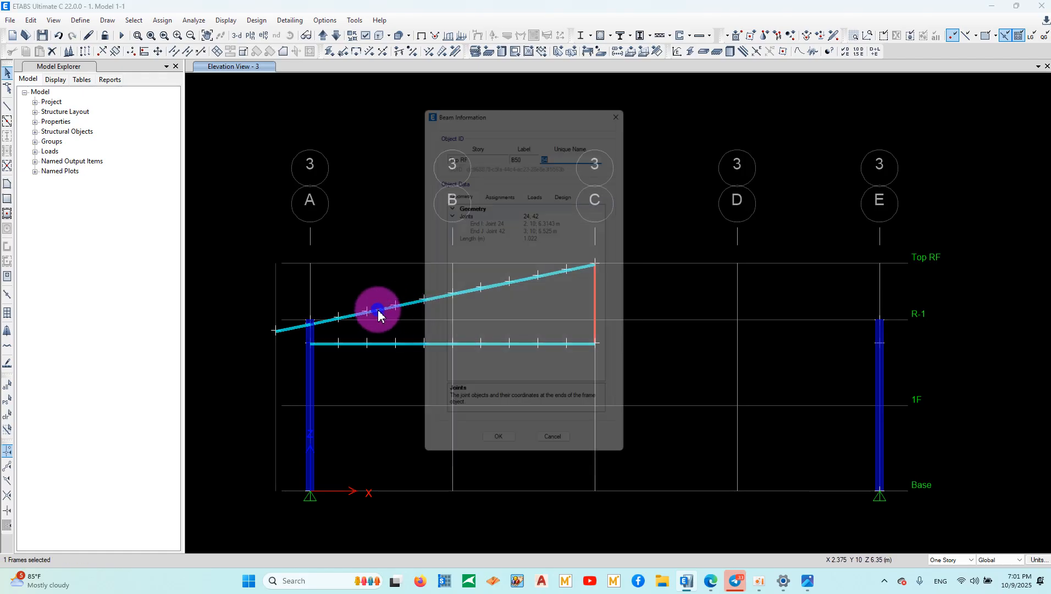
pyautogui.press('Escape')
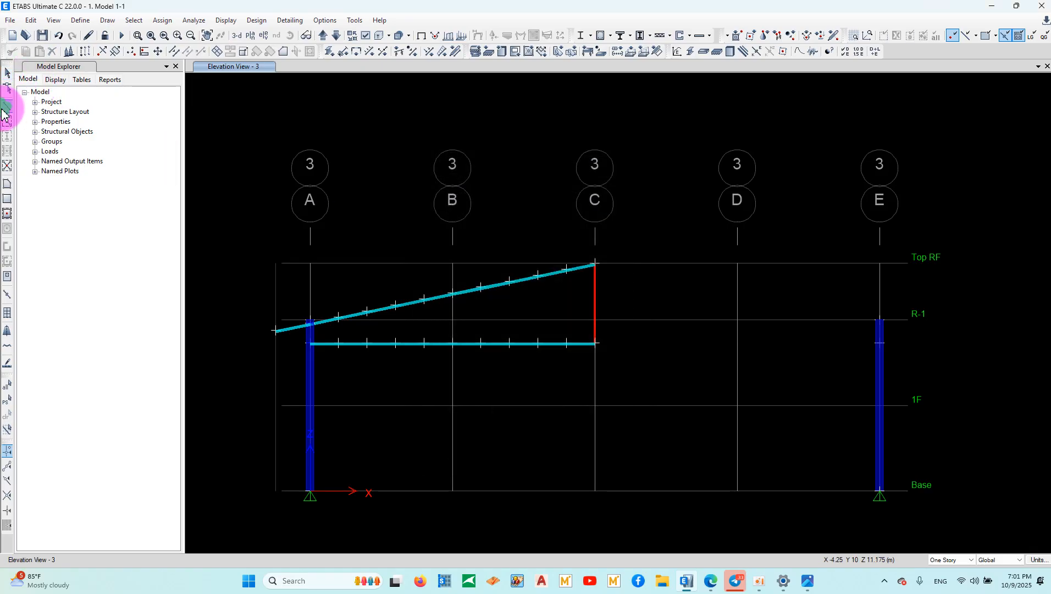
# Draw alternating diagonal and vertical web members with section 3. Tuber-40*80*2 between the chord joints from grid A to grid B.
pyautogui.click(7, 106)
pyautogui.click(168, 461)
pyautogui.click(179, 462)
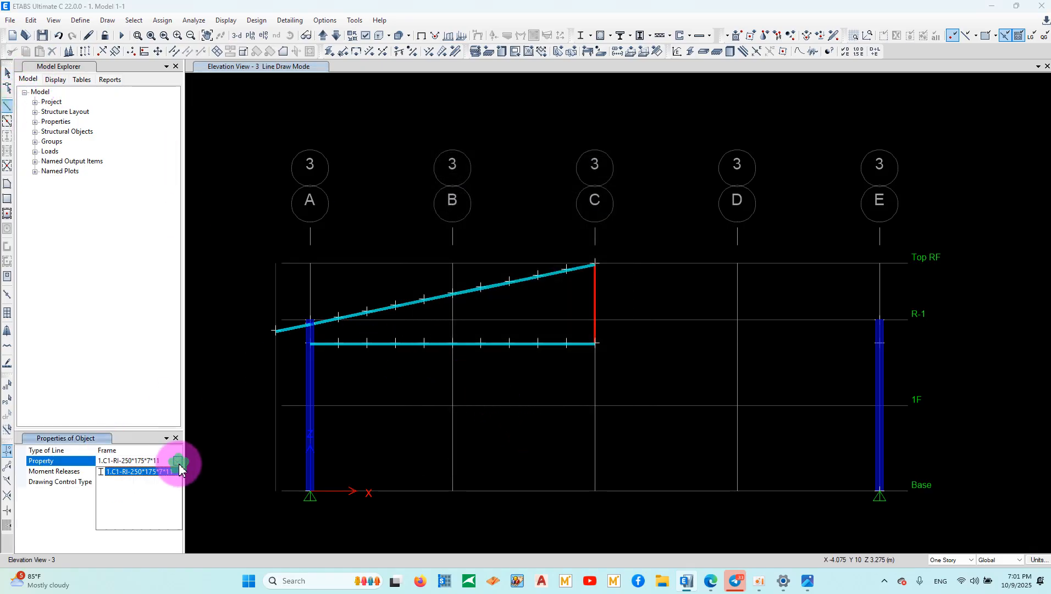
pyautogui.click(152, 484)
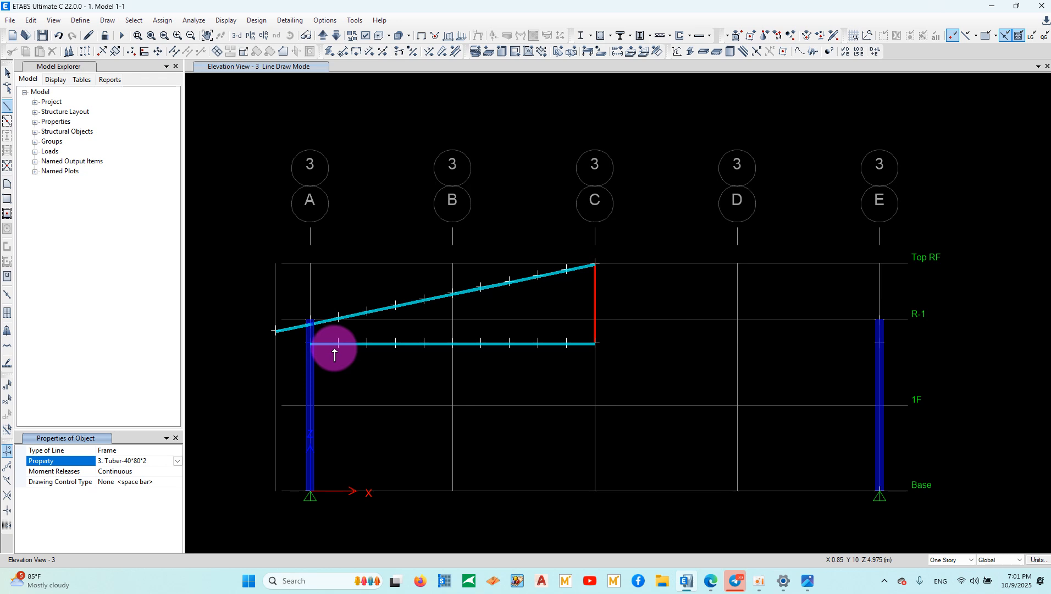
pyautogui.click(311, 326)
pyautogui.click(337, 344)
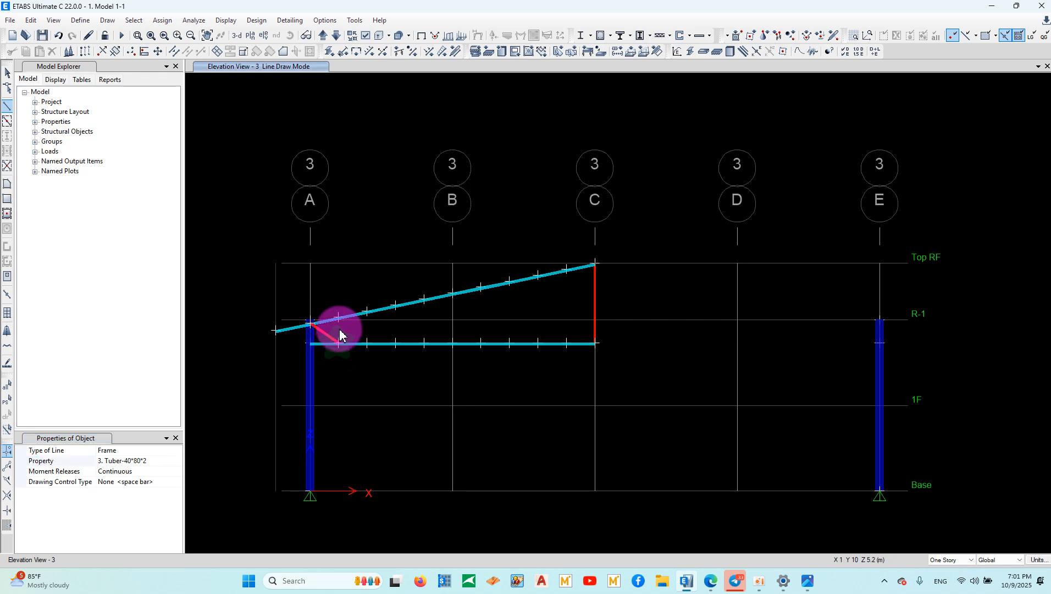
pyautogui.click(339, 319)
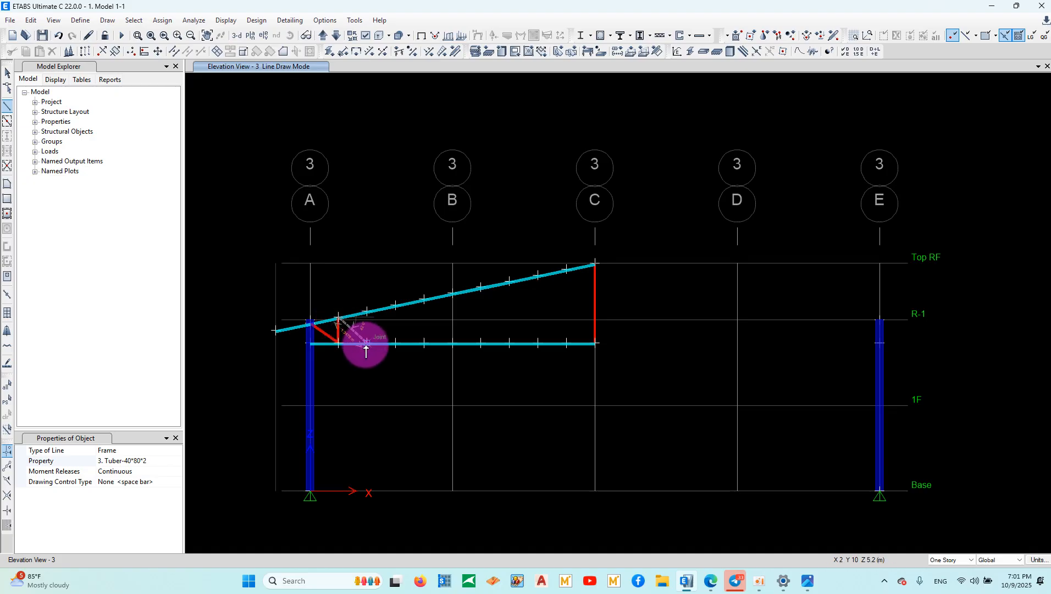
pyautogui.click(367, 343)
pyautogui.click(368, 313)
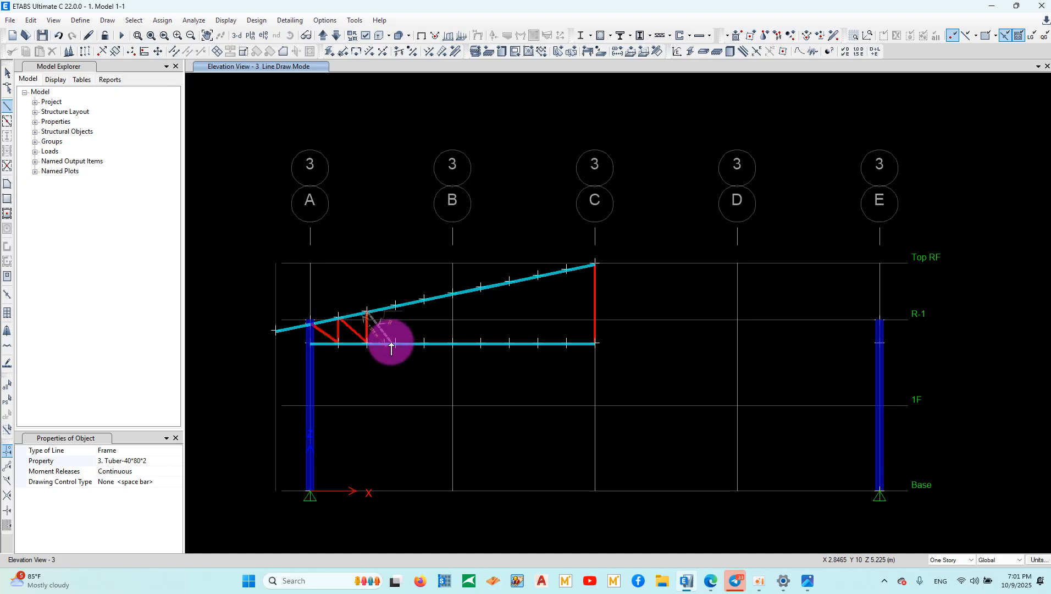
pyautogui.click(395, 345)
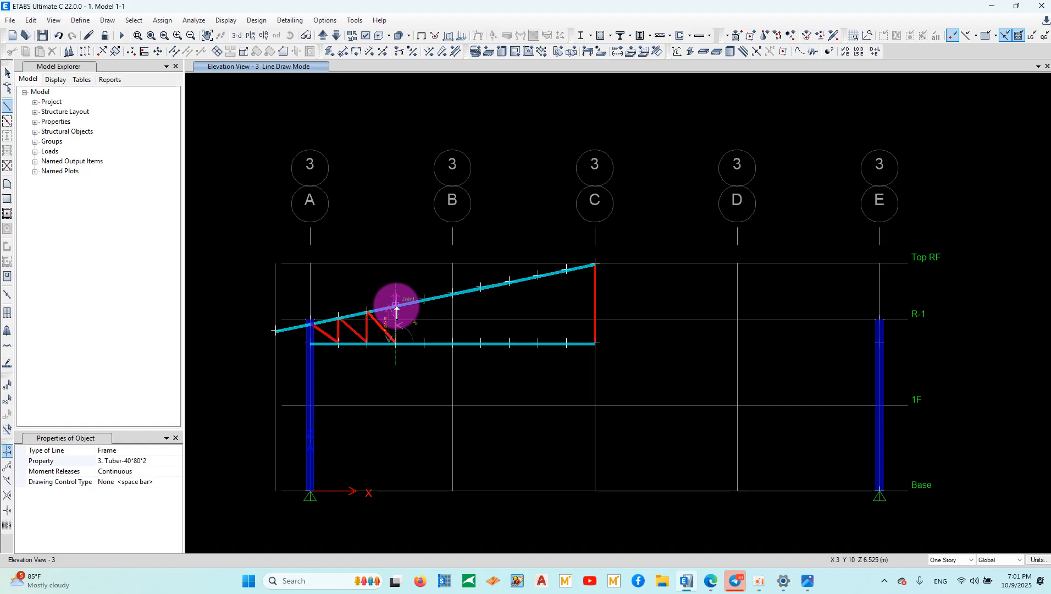
pyautogui.click(395, 304)
pyautogui.click(423, 344)
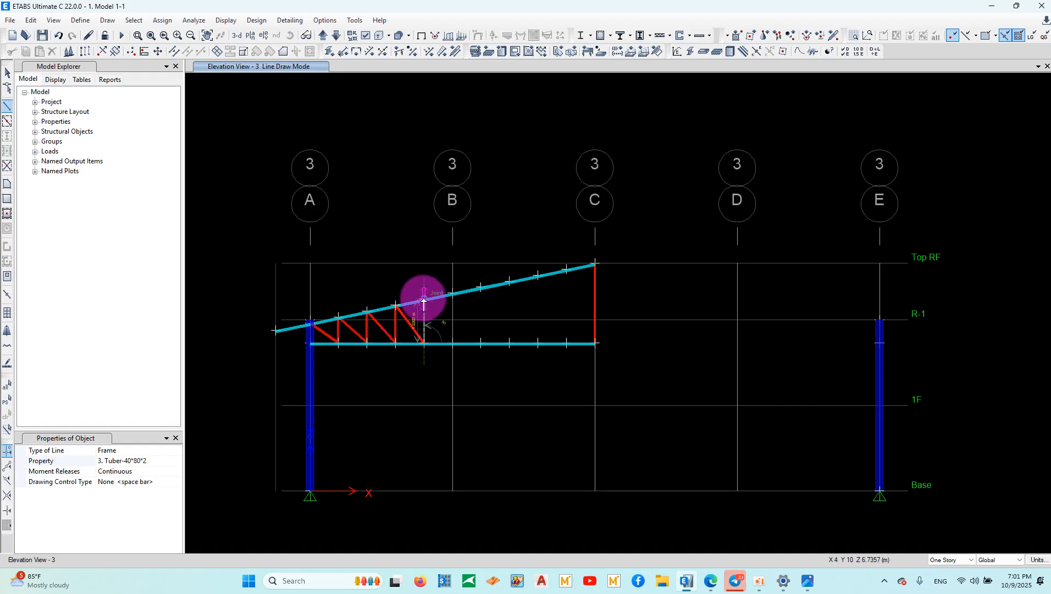
pyautogui.click(424, 299)
pyautogui.click(452, 344)
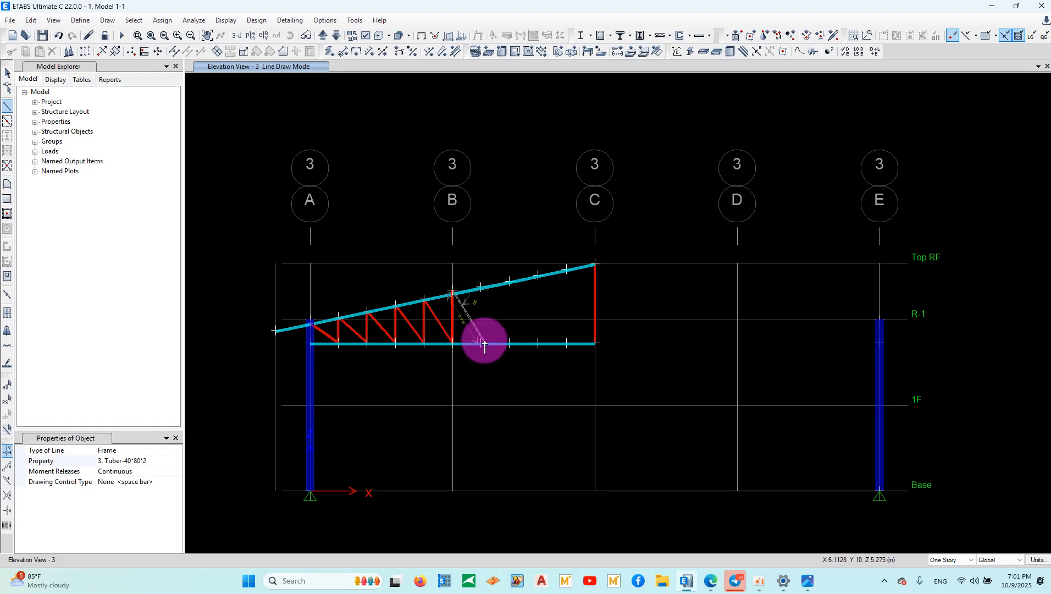
# Extend the zigzag of web diagonals and verticals from grid B to the bottom chord joint on grid C.
pyautogui.click(481, 287)
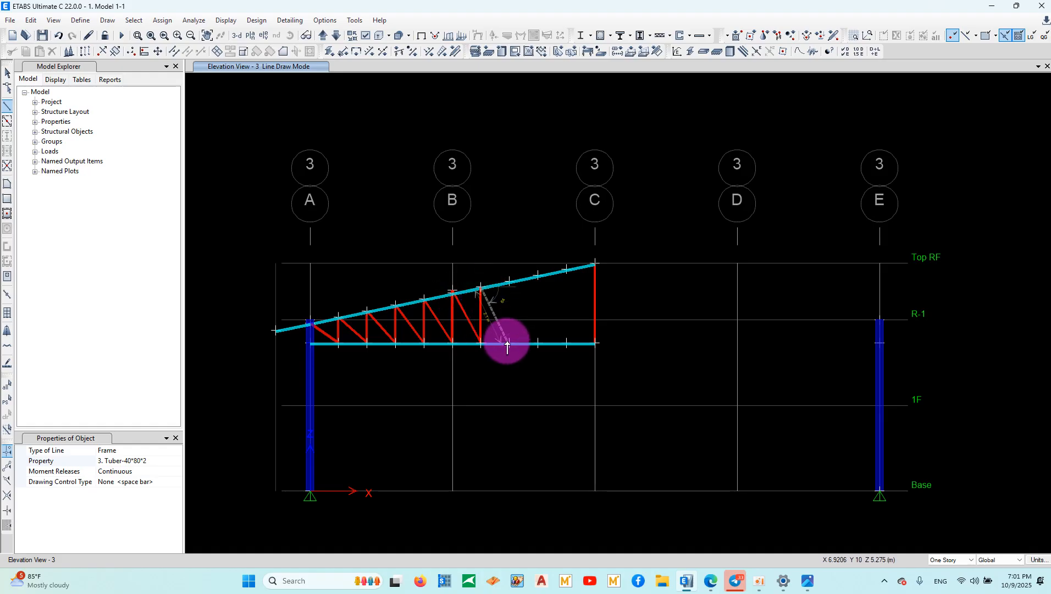
pyautogui.click(508, 344)
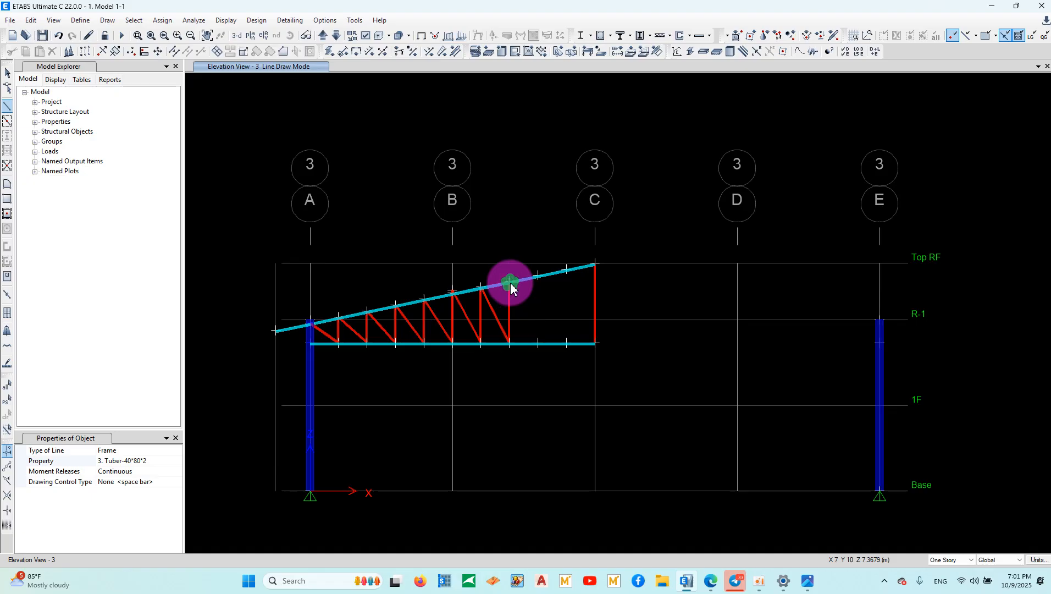
pyautogui.click(539, 344)
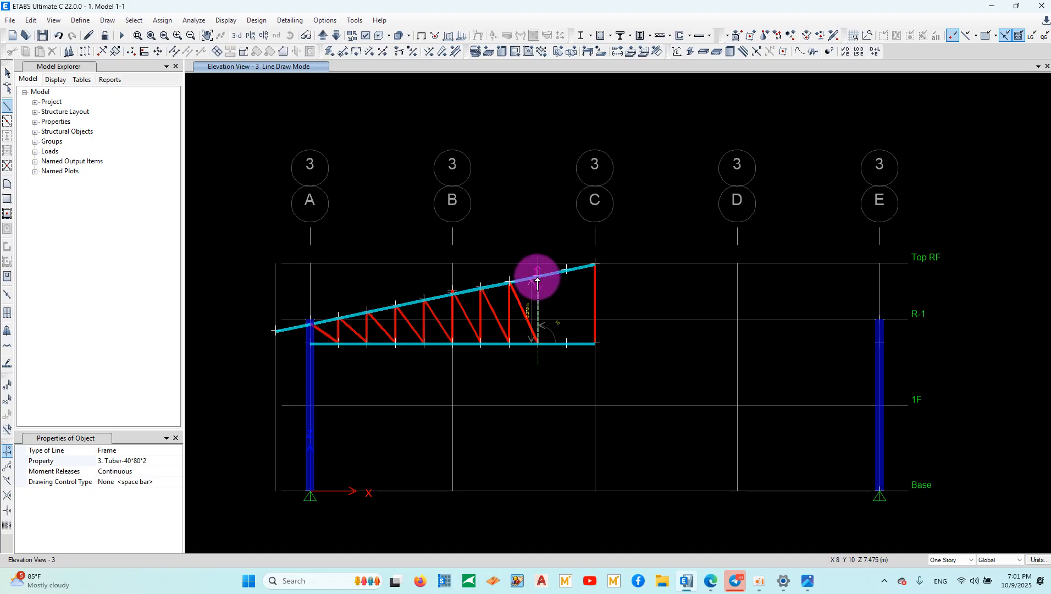
pyautogui.click(537, 280)
pyautogui.click(567, 345)
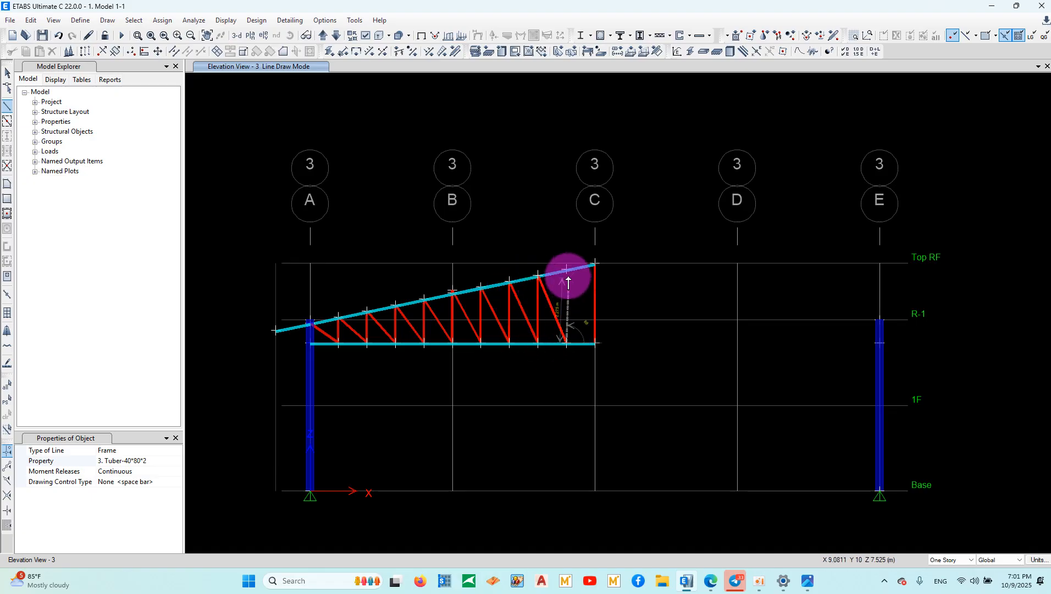
pyautogui.click(568, 270)
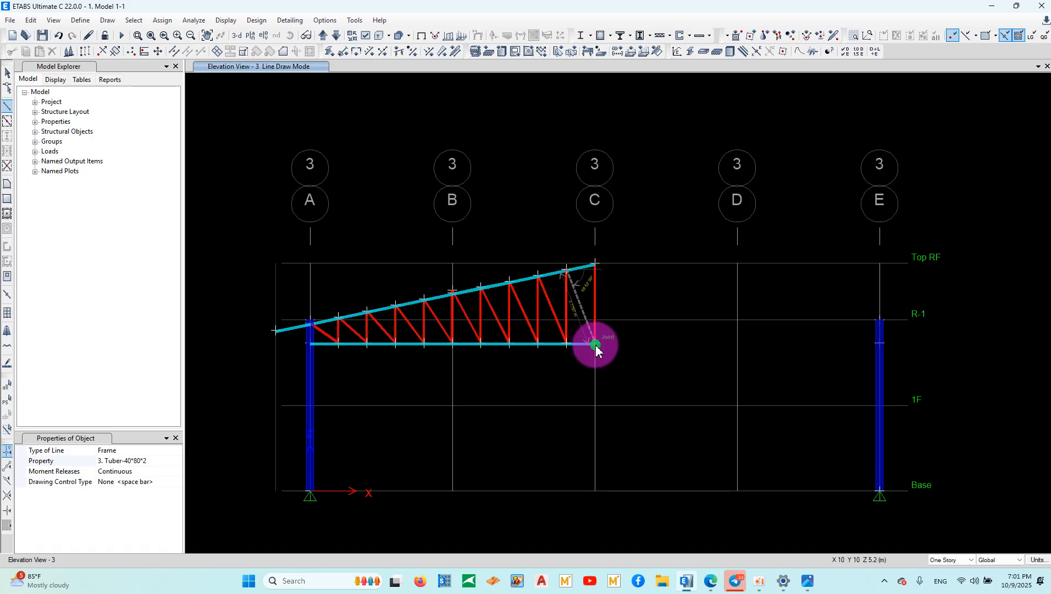
pyautogui.press('Escape')
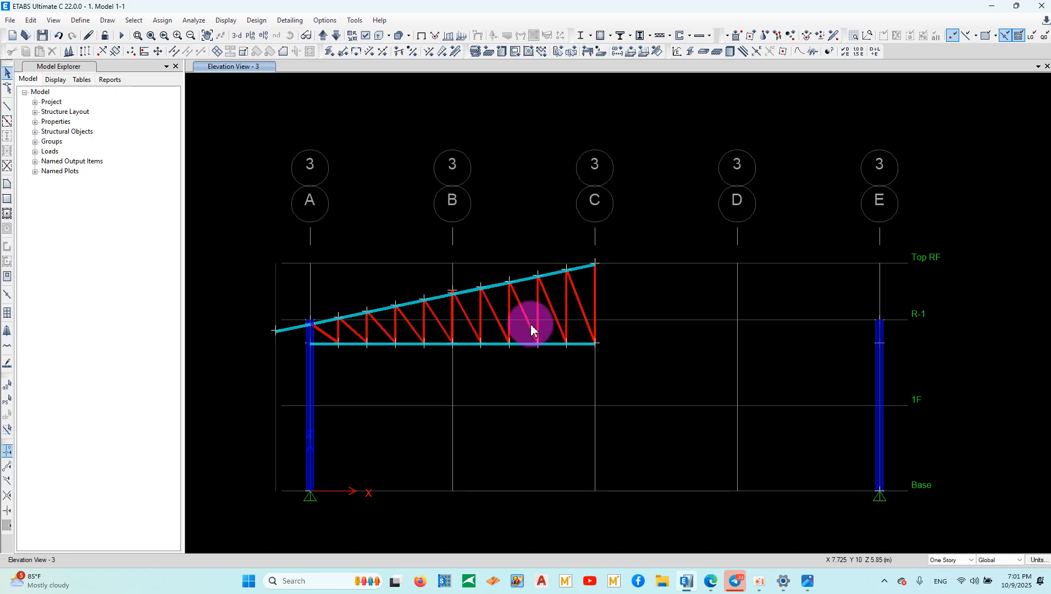
# Draw opposing diagonals from the bottom chord joints up to the rafter joints in the first three panels from grid A.
pyautogui.click(311, 345)
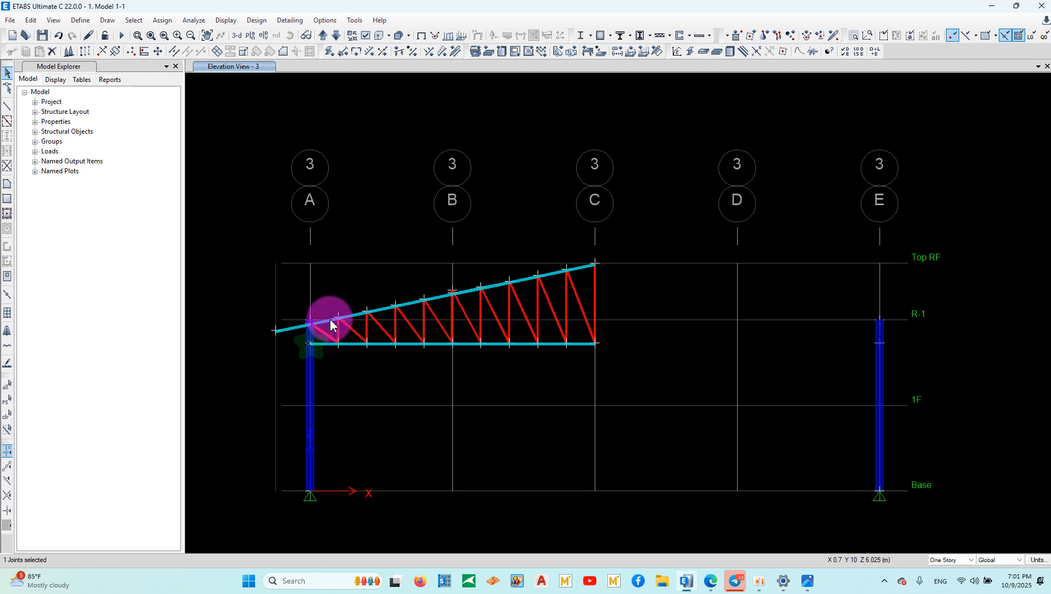
pyautogui.click(7, 104)
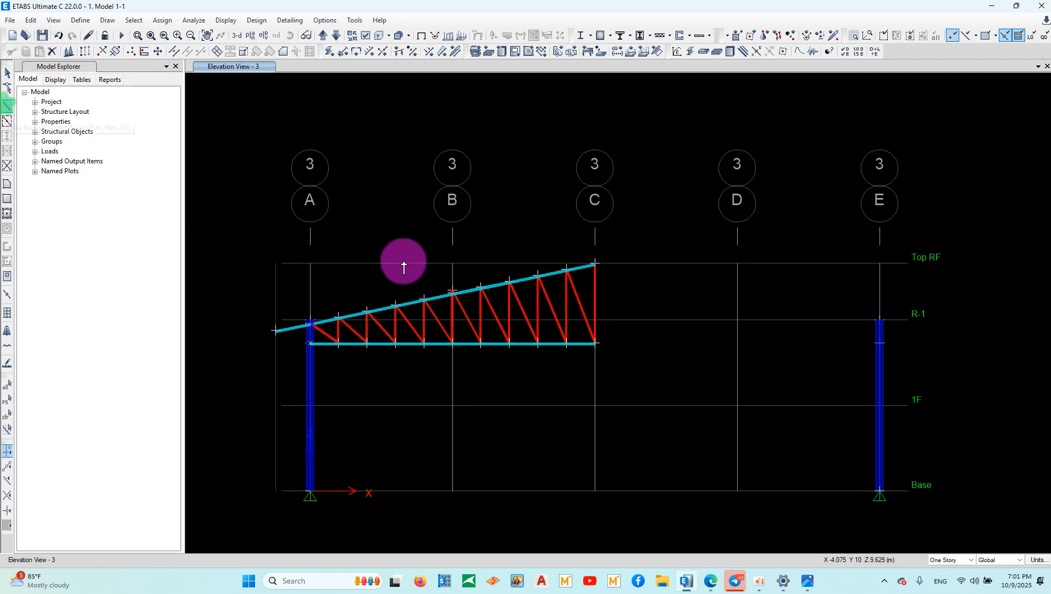
pyautogui.click(310, 344)
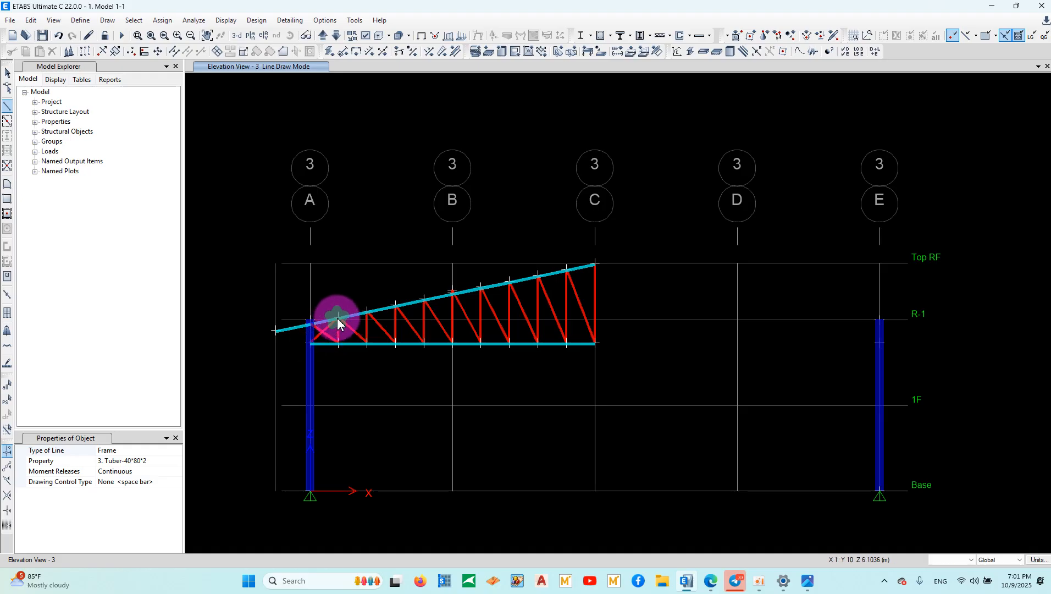
pyautogui.click(340, 341)
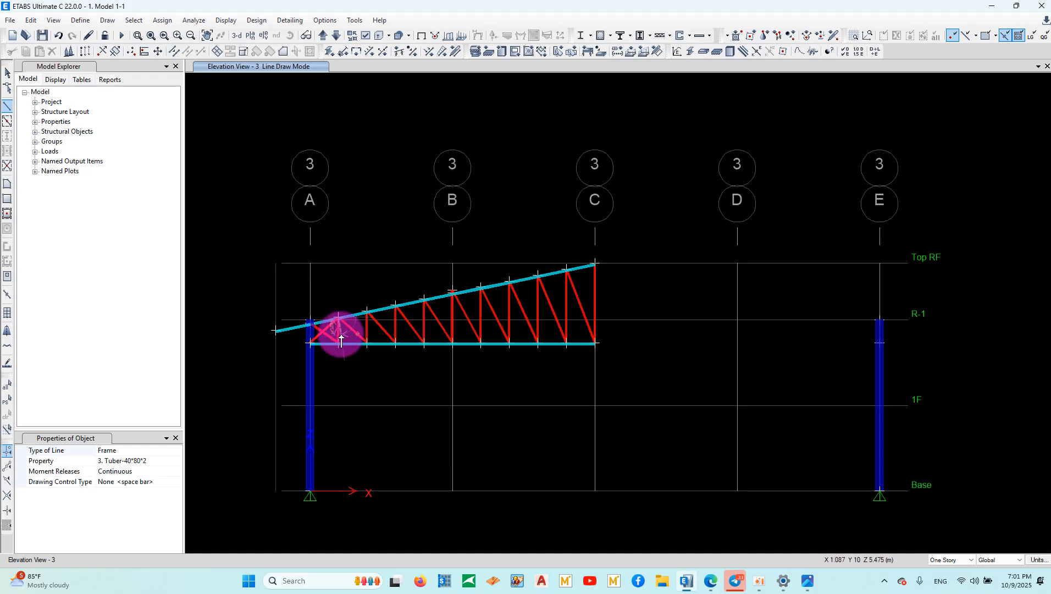
pyautogui.click(368, 313)
pyautogui.click(372, 344)
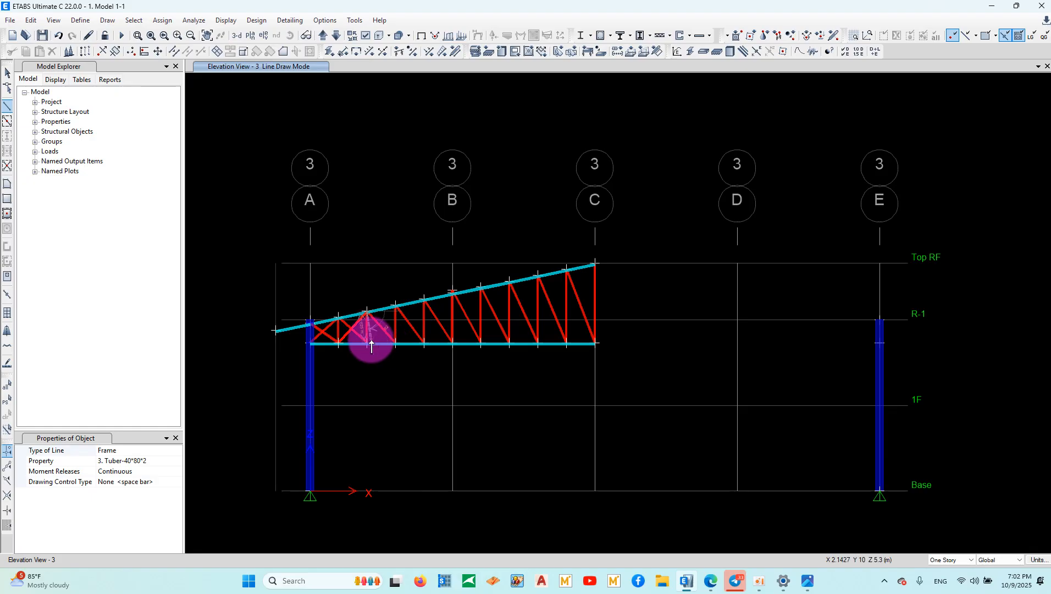
pyautogui.click(397, 306)
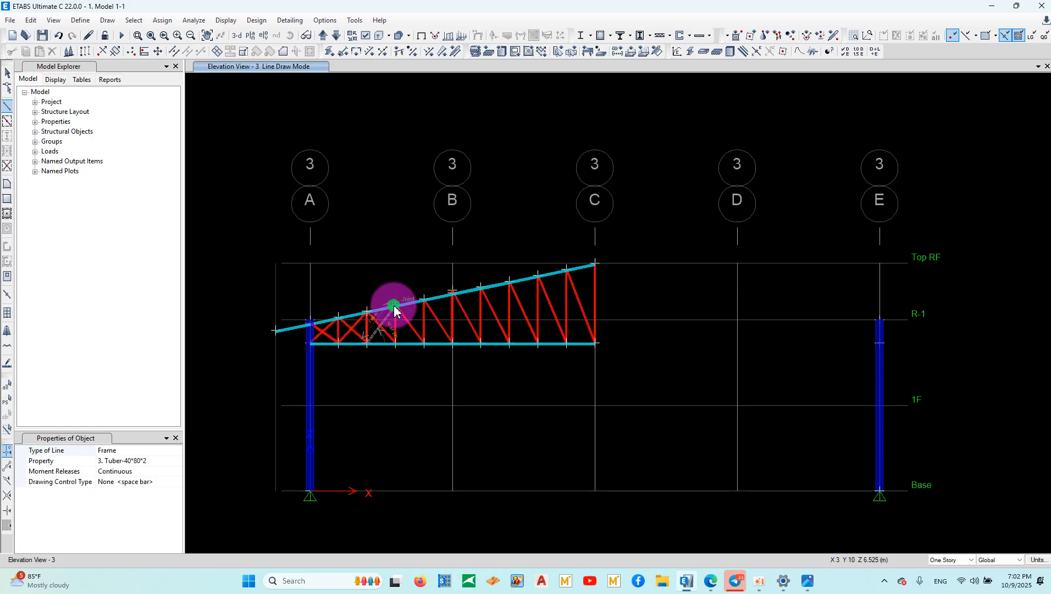
pyautogui.click(396, 345)
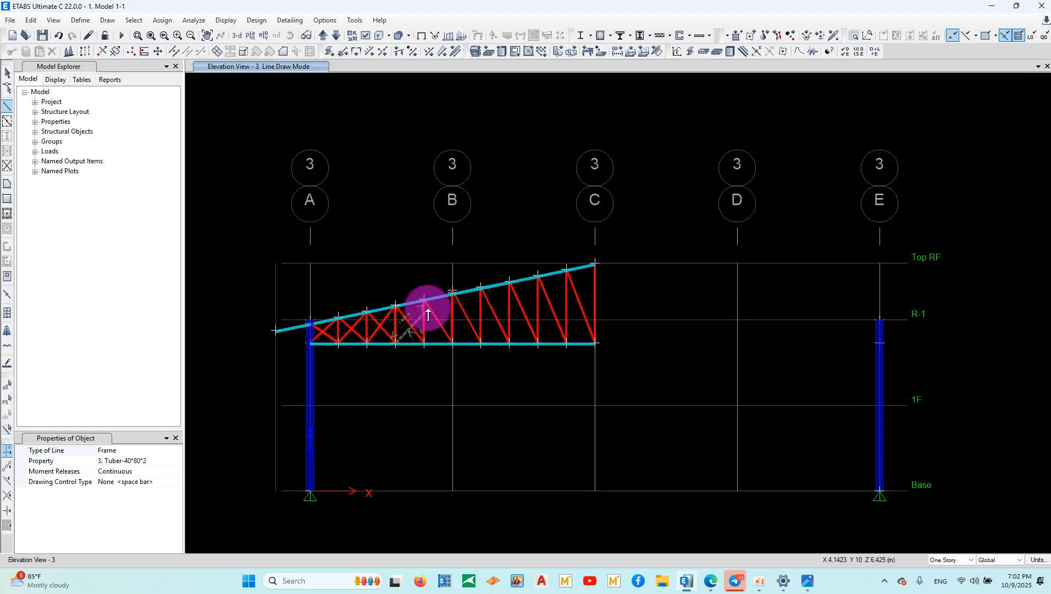
# Select and delete the web members drawn between the rafter and the bottom chord, keeping the grid C vertical.
pyautogui.click(7, 72)
pyautogui.moveTo(591, 309)
pyautogui.mouseDown()
pyautogui.moveTo(458, 295)
pyautogui.moveTo(342, 325)
pyautogui.moveTo(550, 301)
pyautogui.moveTo(399, 311)
pyautogui.moveTo(328, 333)
pyautogui.mouseUp()
pyautogui.click(54, 51)
pyautogui.click(54, 51)
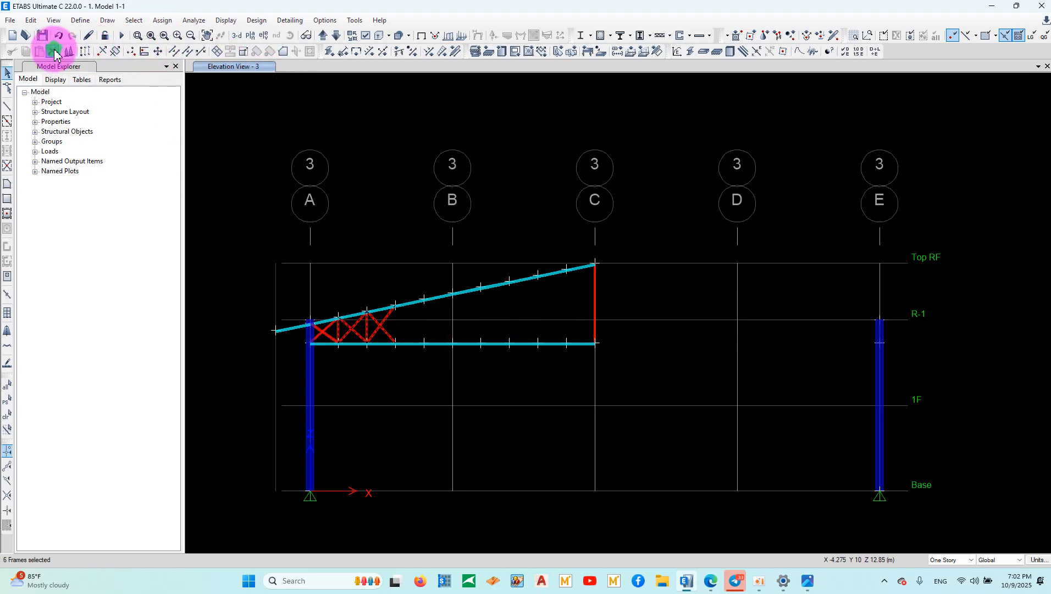
# Delete the leftover opposing diagonal beside grid A and draw 3. Tuber-40*80*2 verticals and rising diagonals through the third panel.
pyautogui.click(328, 336)
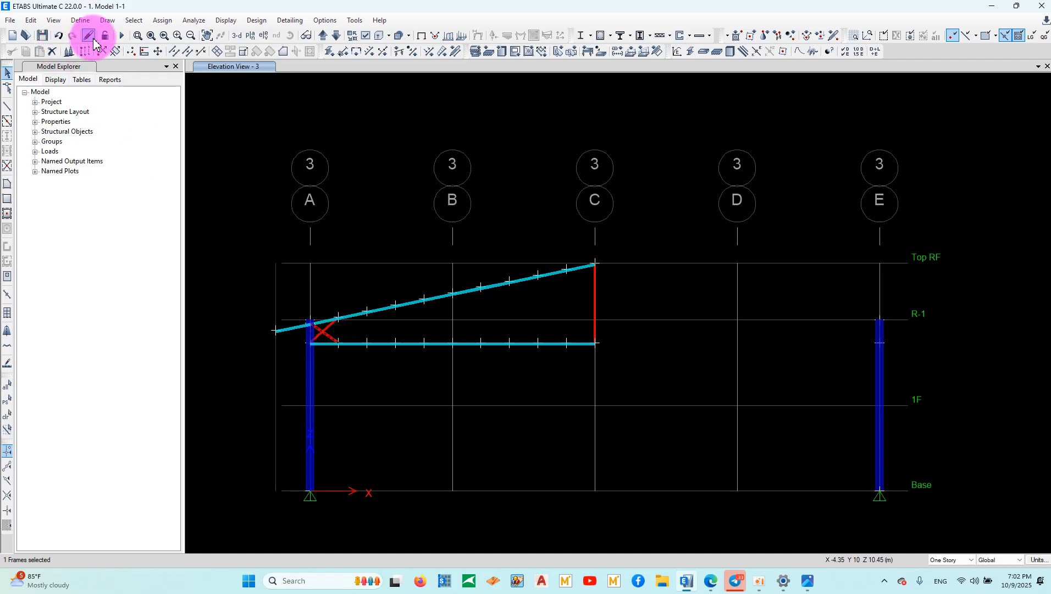
pyautogui.click(54, 52)
pyautogui.click(7, 106)
pyautogui.click(311, 343)
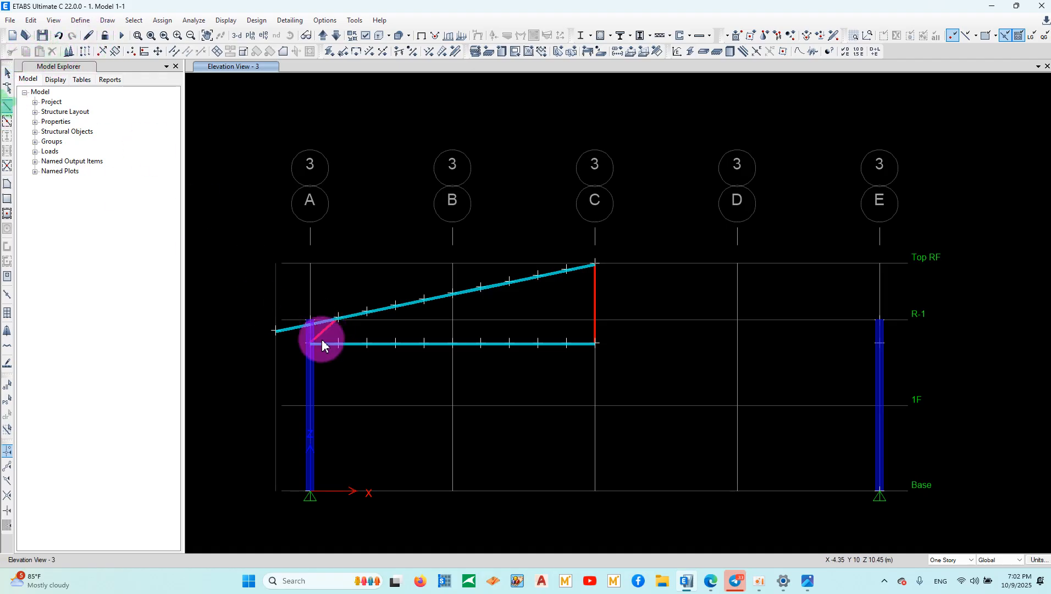
pyautogui.click(338, 319)
pyautogui.click(338, 343)
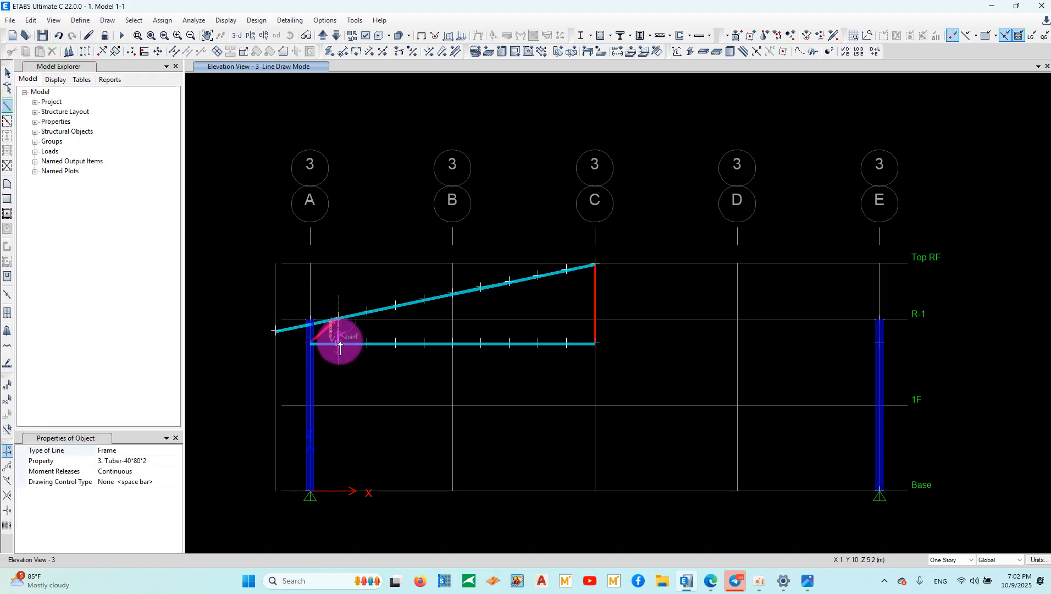
pyautogui.click(369, 344)
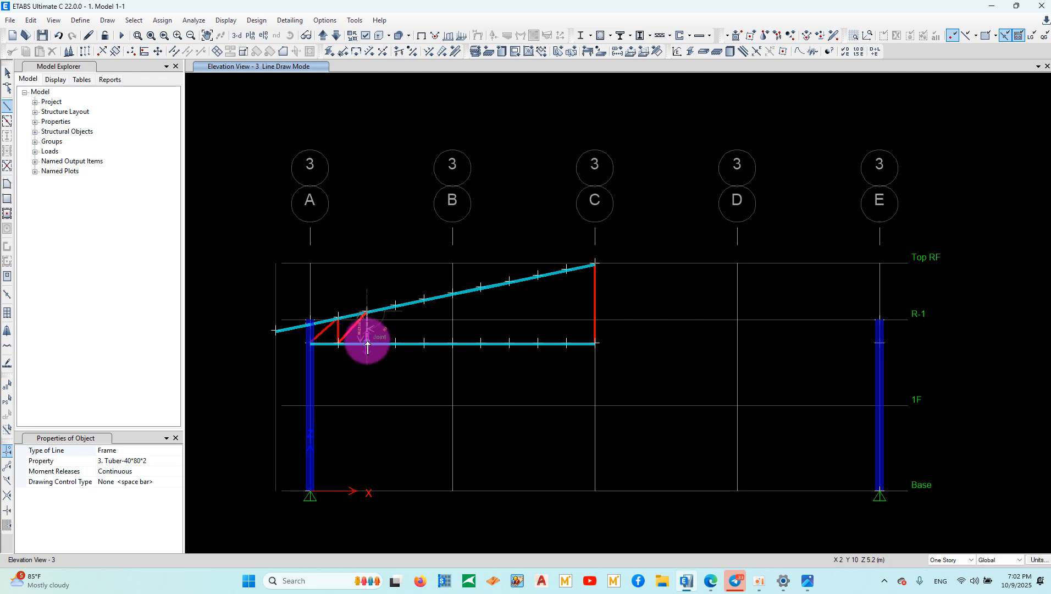
pyautogui.click(393, 312)
pyautogui.click(395, 343)
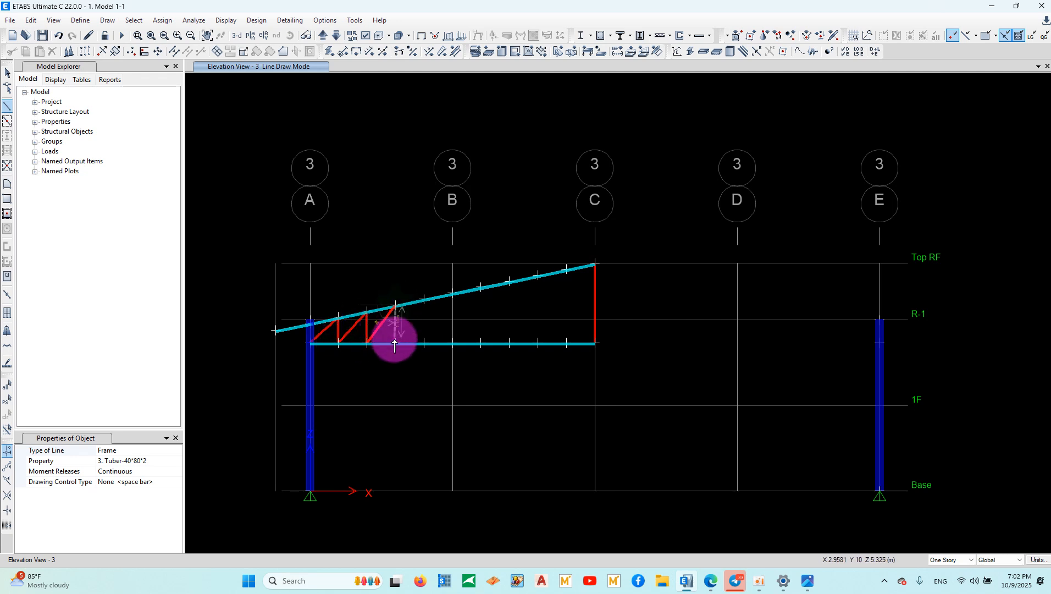
# Continue the rising web diagonals and verticals from the third panel to the bottom chord joint on grid B.
pyautogui.click(395, 344)
pyautogui.click(424, 300)
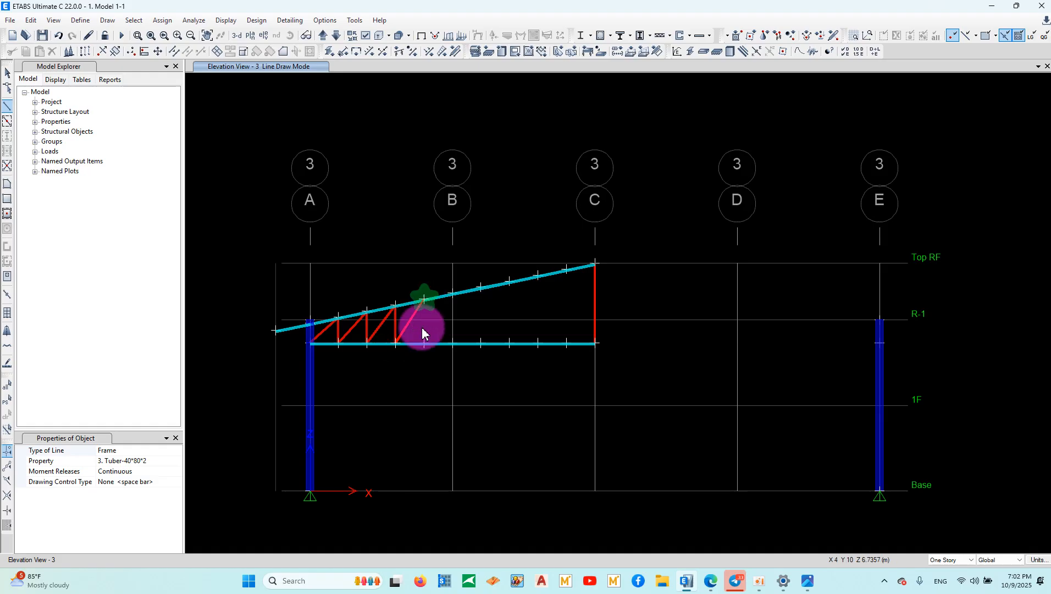
pyautogui.click(424, 344)
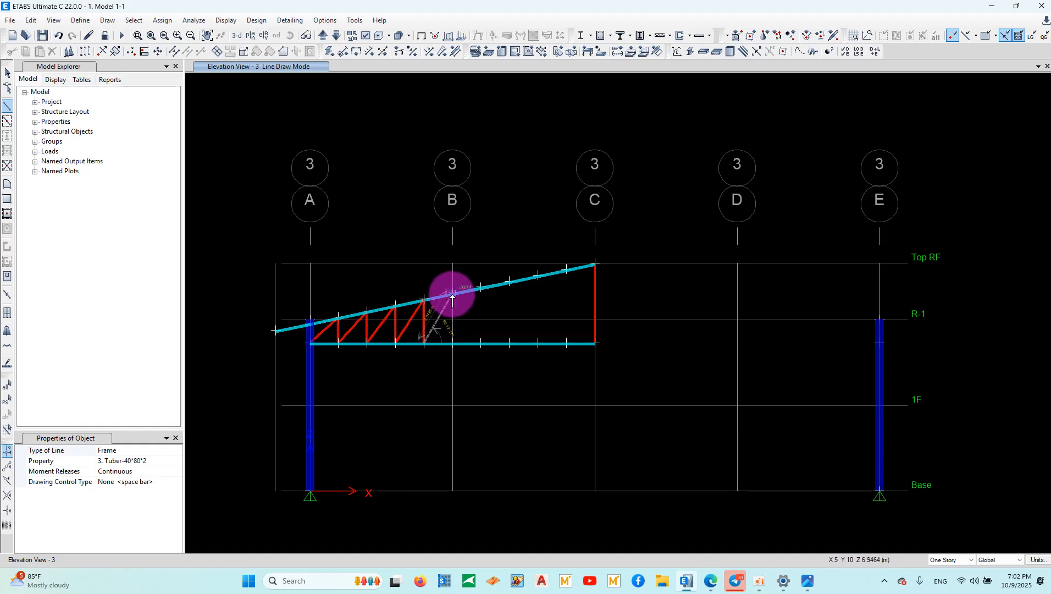
pyautogui.click(453, 296)
pyautogui.click(453, 343)
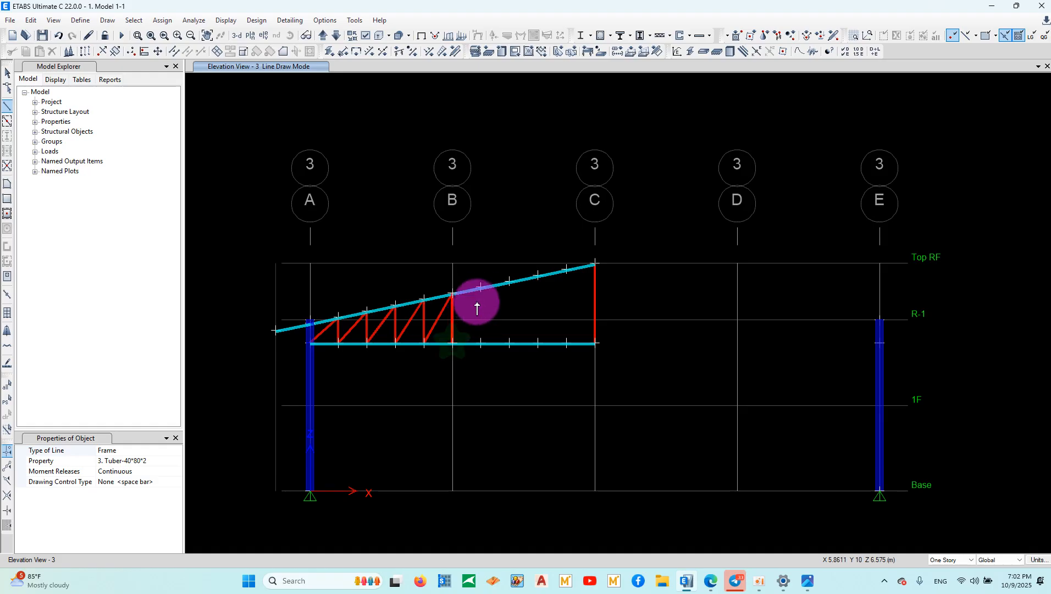
# Draw the remaining web diagonals and verticals between the chord joints from grid B to the rafter peak on grid C.
pyautogui.click(481, 287)
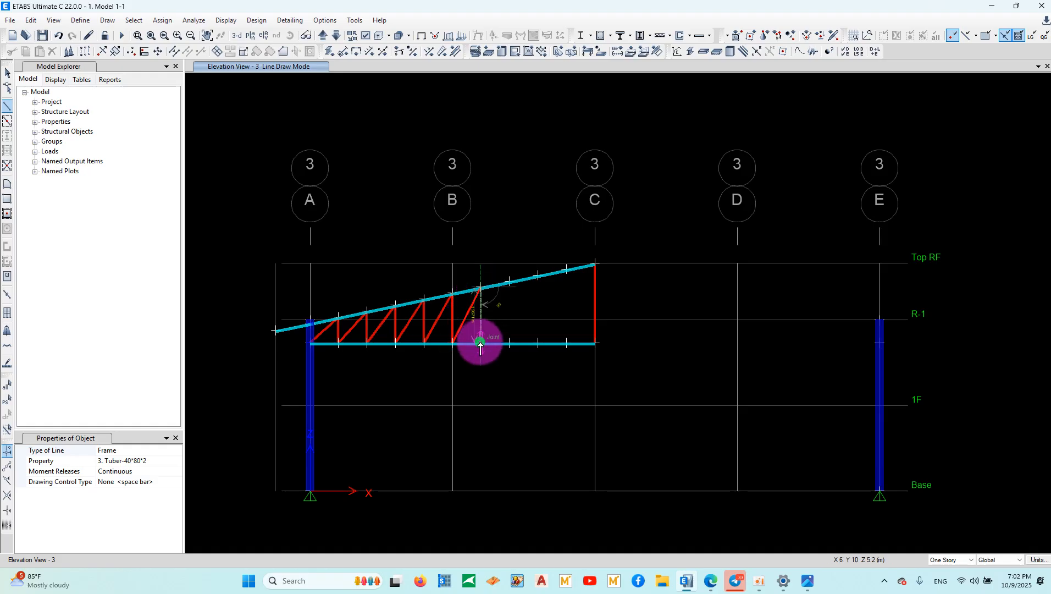
pyautogui.click(480, 344)
pyautogui.click(509, 283)
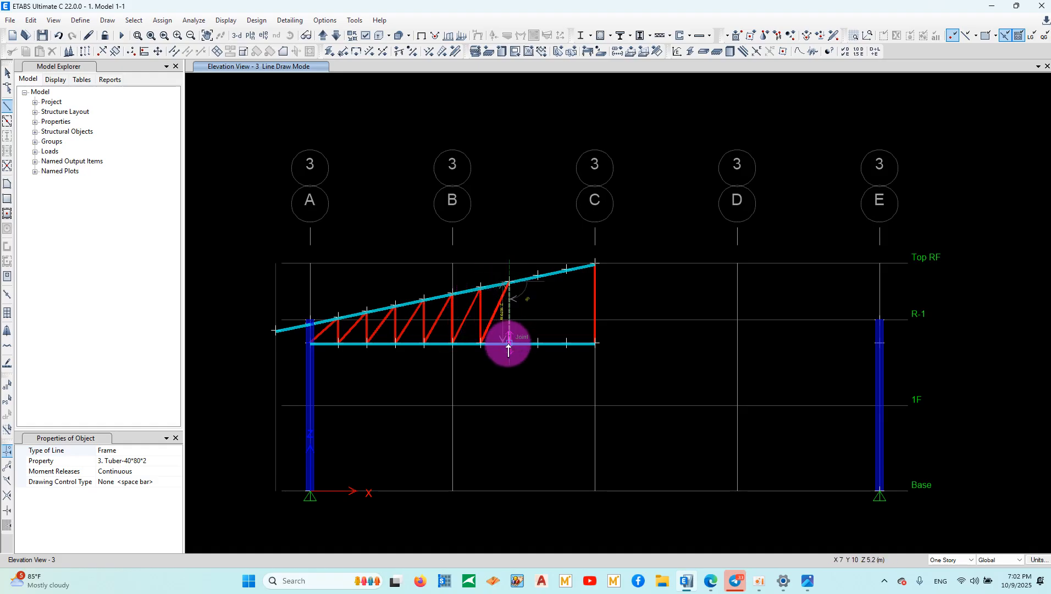
pyautogui.click(509, 344)
pyautogui.click(538, 277)
pyautogui.click(538, 343)
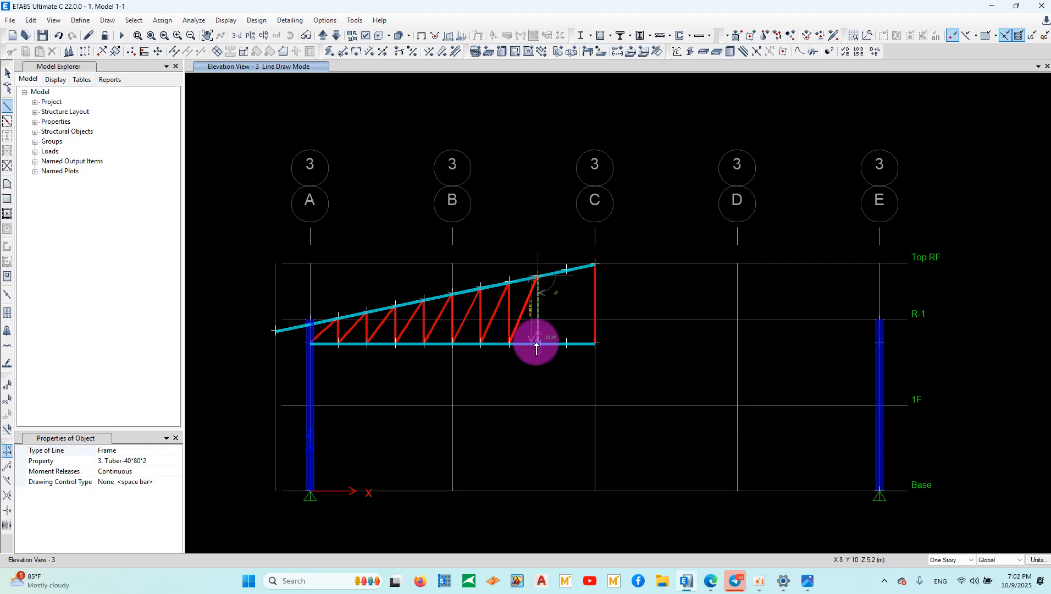
pyautogui.click(566, 269)
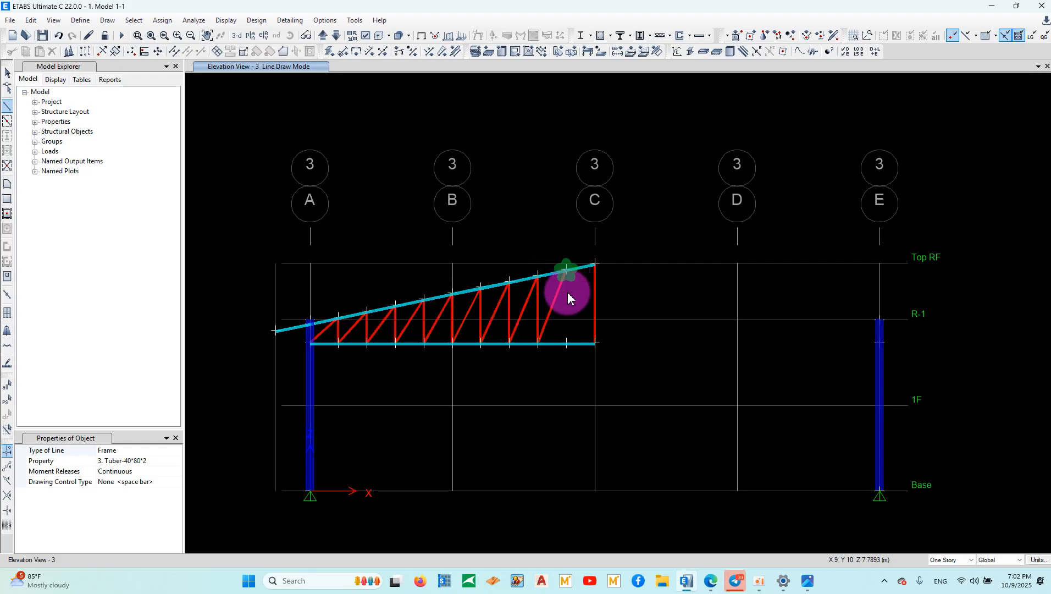
pyautogui.click(567, 343)
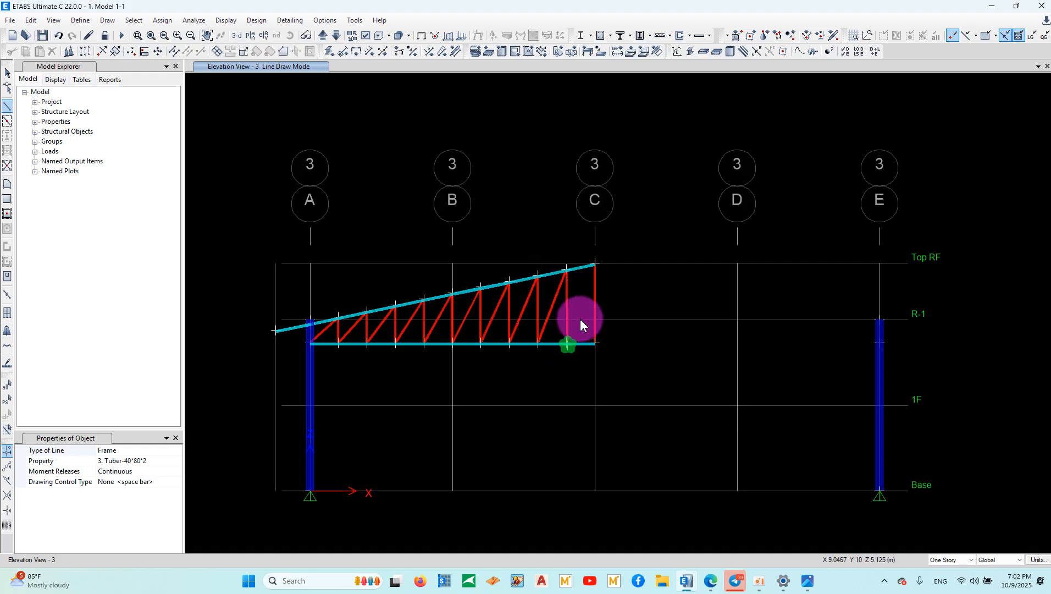
pyautogui.click(596, 264)
# Switch off the extruded frame display and reshape the misplaced web joint beside grid C onto the nearest bottom chord joint.
pyautogui.scroll(5, 557, 326)
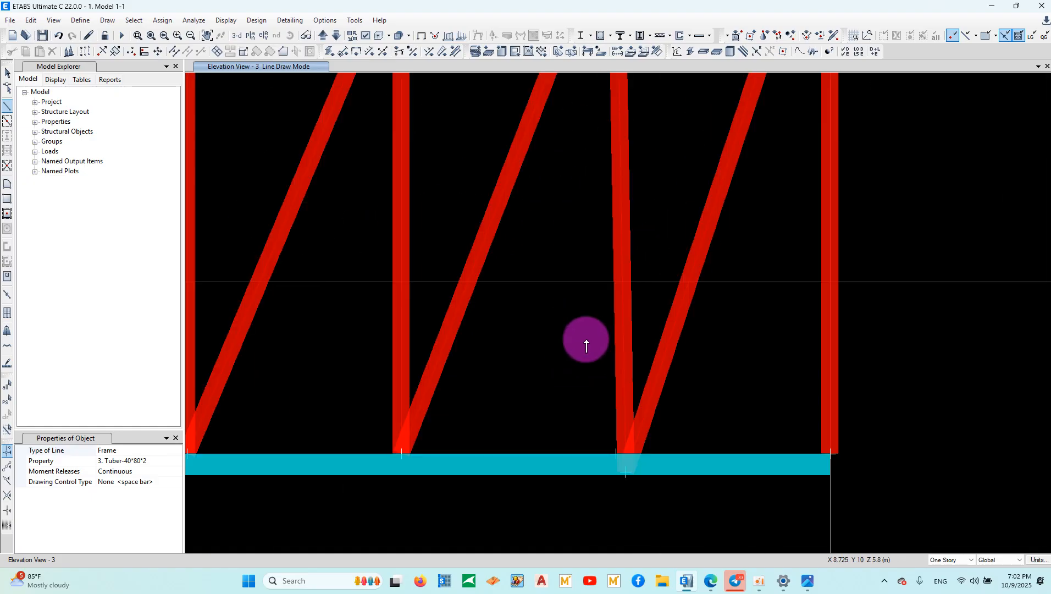
pyautogui.click(8, 72)
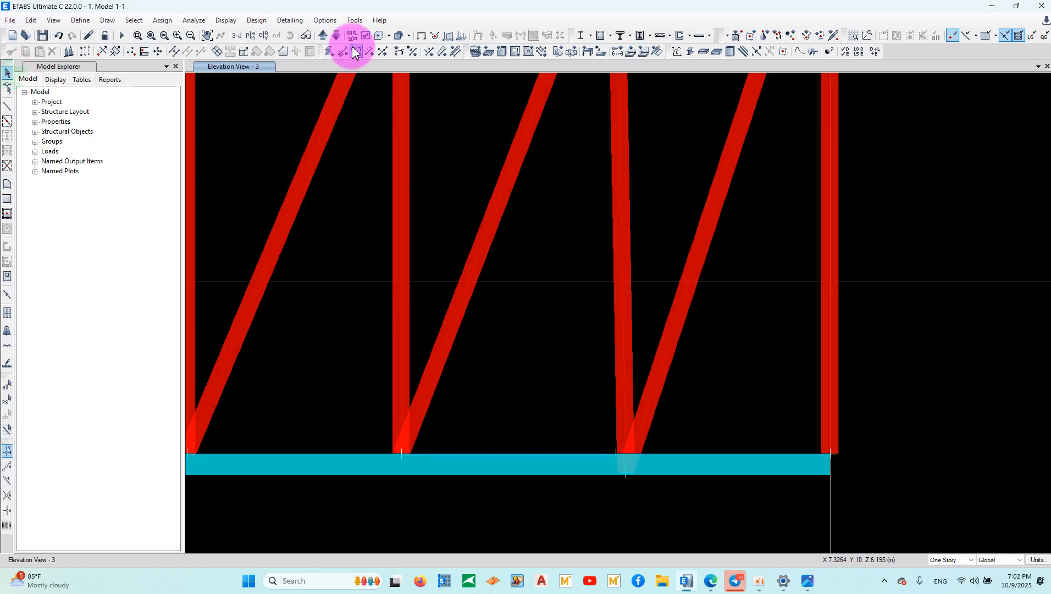
pyautogui.click(379, 35)
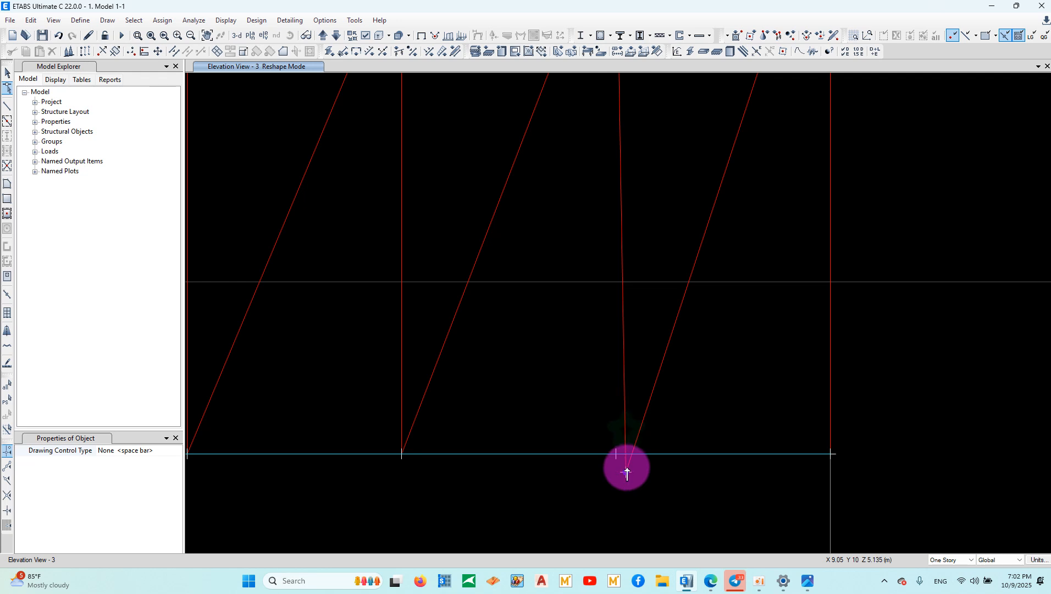
pyautogui.moveTo(627, 471); pyautogui.dragTo(616, 455)
pyautogui.click(731, 465)
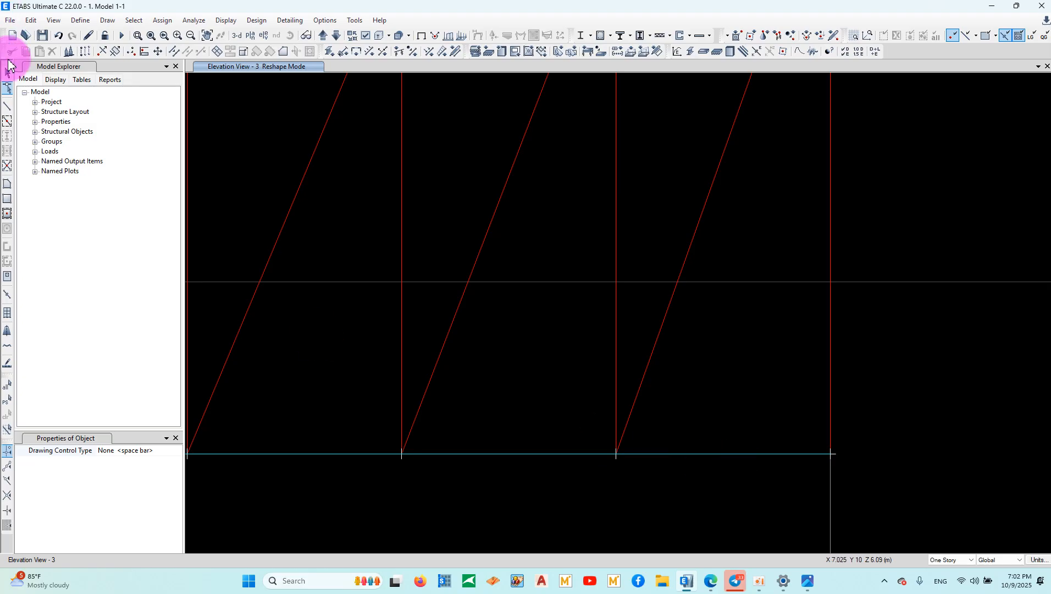
pyautogui.click(8, 71)
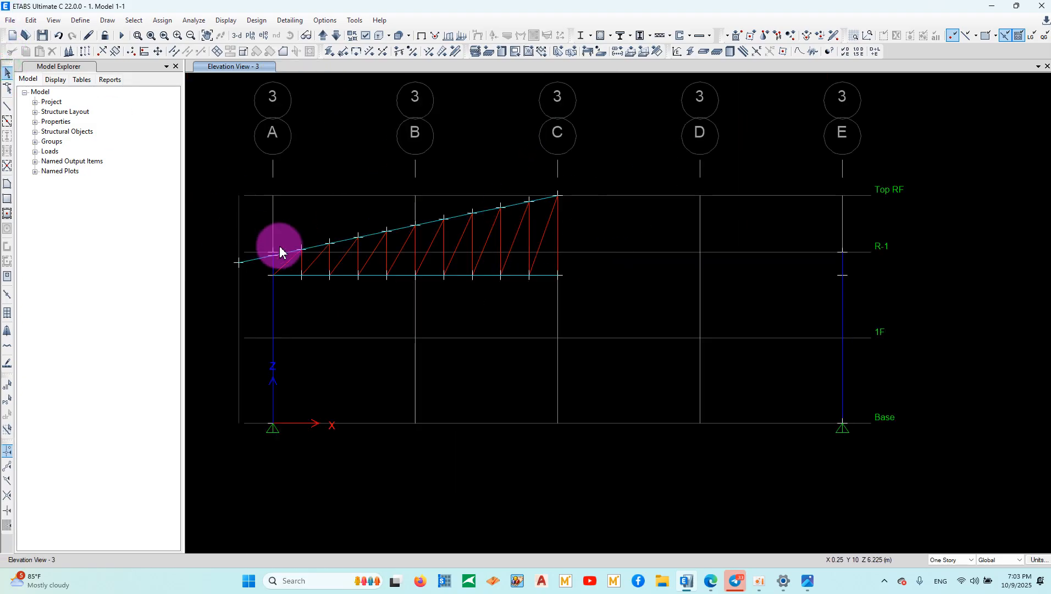
# Delete the short column stub projecting above the rafter at grid A.
pyautogui.scroll(5, 266, 252)
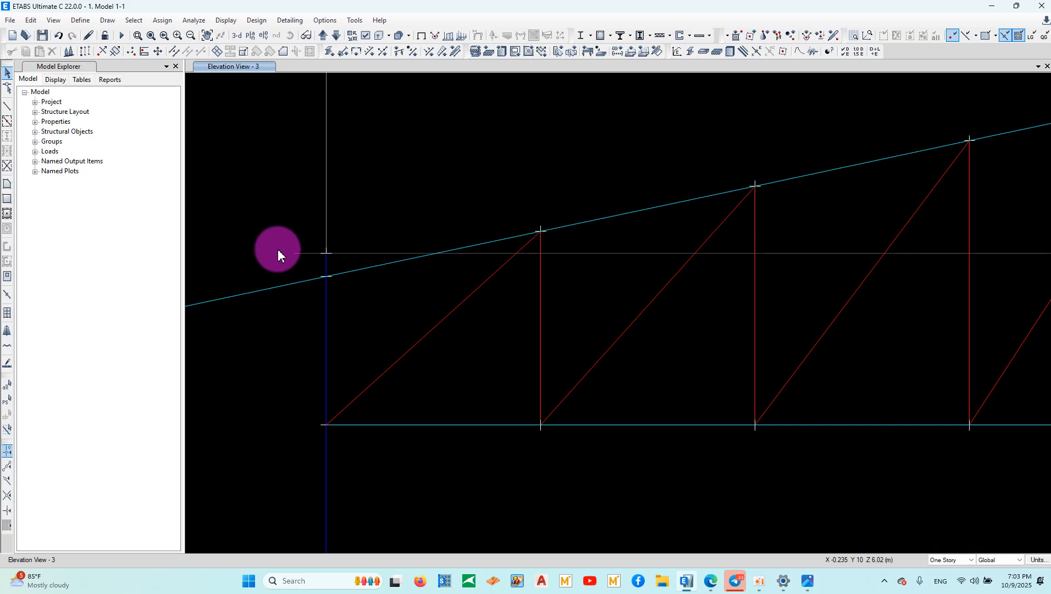
pyautogui.click(318, 264)
pyautogui.scroll(-5, 414, 250)
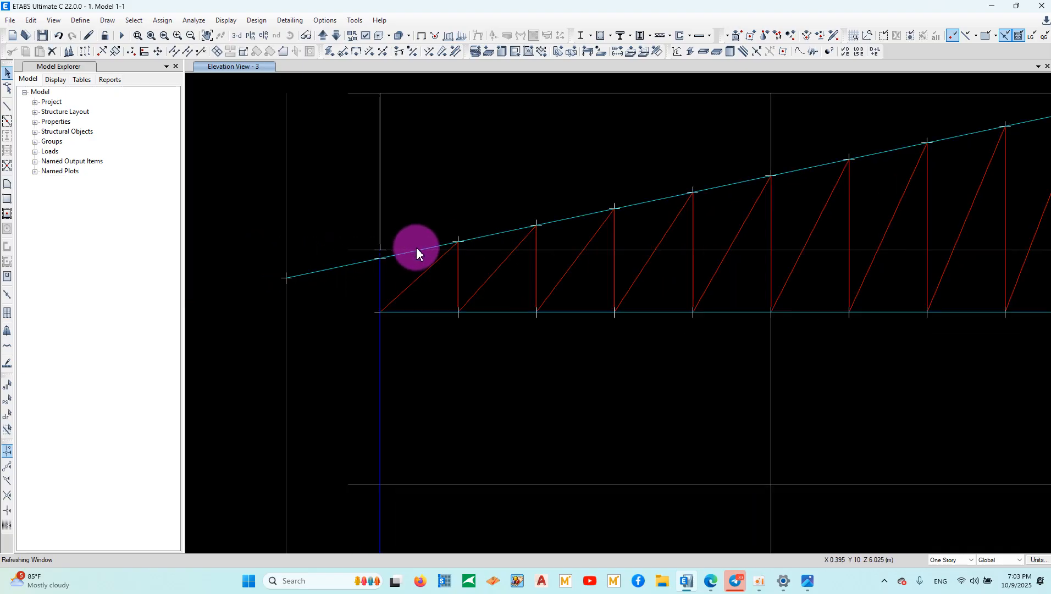
pyautogui.scroll(3, 429, 253)
pyautogui.click(382, 253)
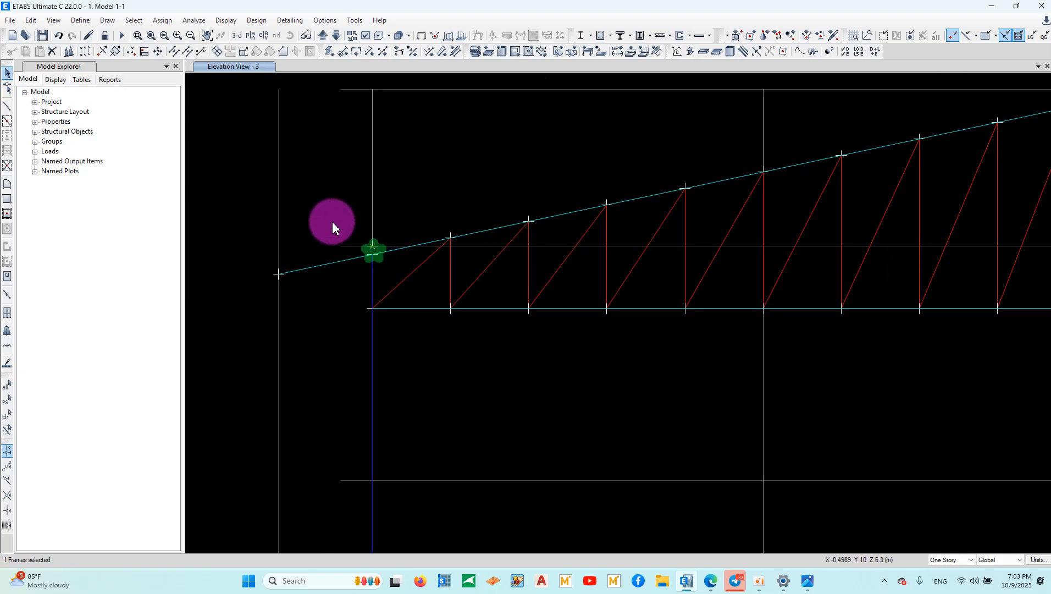
pyautogui.click(52, 51)
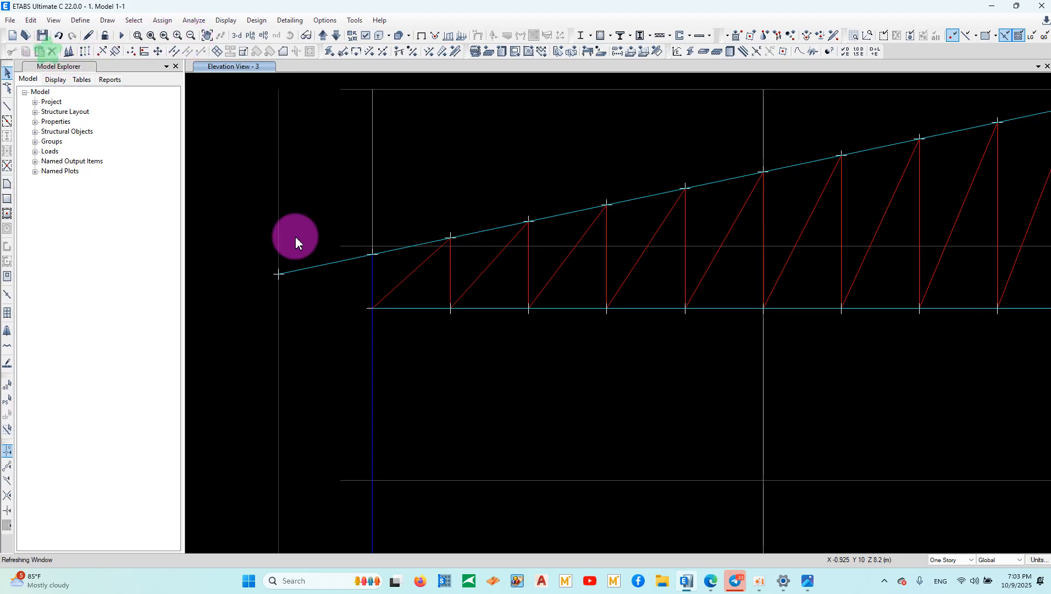
# Hide the grid system and delete the column on grid E with its joints in the 3-D view.
pyautogui.scroll(3, 390, 256)
pyautogui.scroll(-3, 383, 254)
pyautogui.rightClick(418, 152)
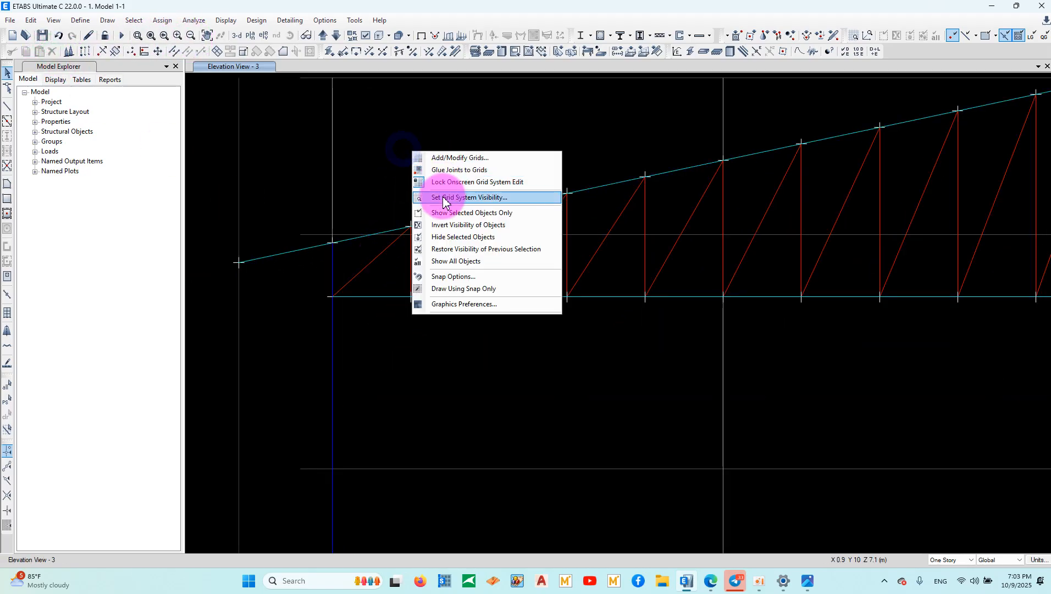
pyautogui.click(440, 200)
pyautogui.scroll(-5, 353, 266)
pyautogui.scroll(5, 442, 257)
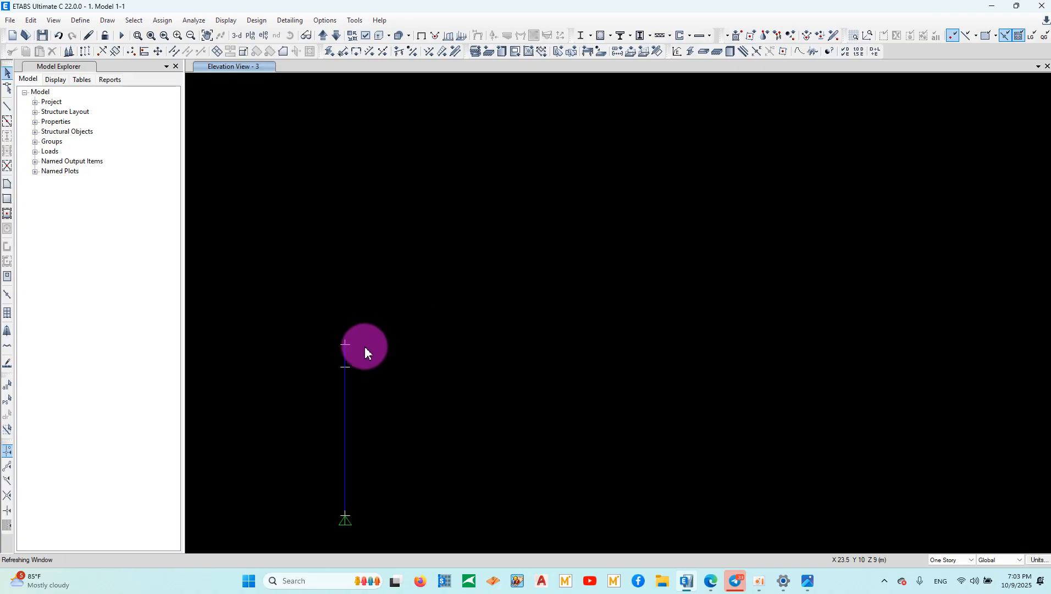
pyautogui.scroll(-4, 569, 275)
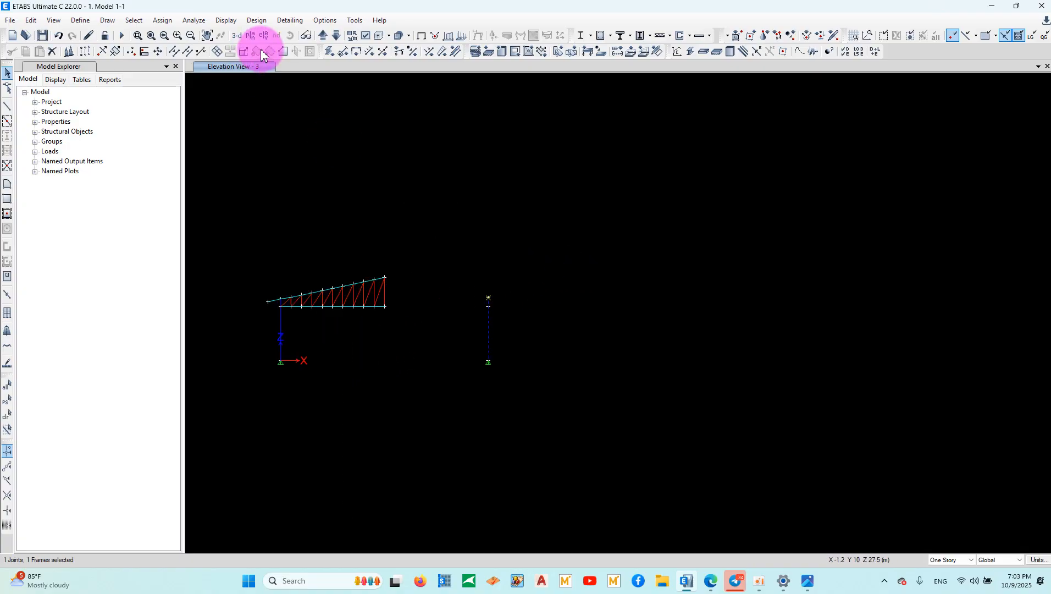
pyautogui.click(241, 36)
pyautogui.moveTo(970, 418); pyautogui.dragTo(831, 218)
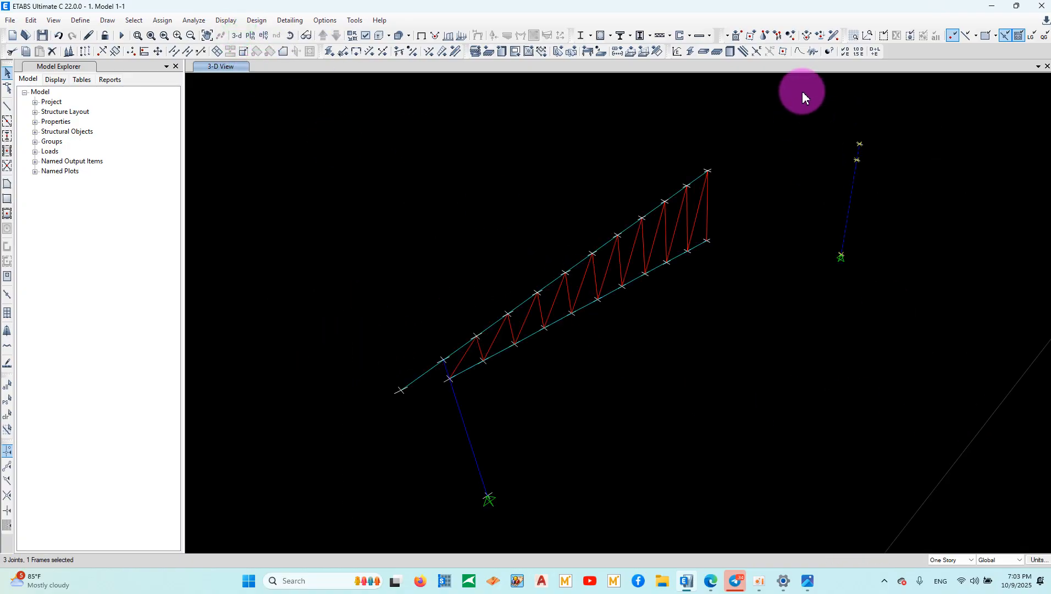
pyautogui.click(54, 51)
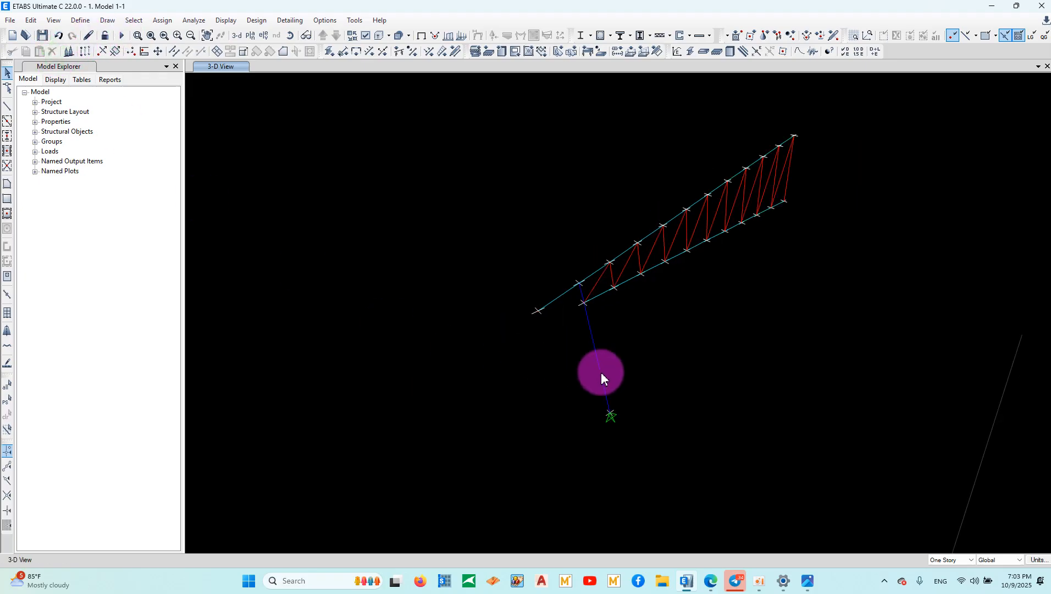
# Make the grid system visible again and restore the default 3-D view of the model.
pyautogui.scroll(-3, 246, 324)
pyautogui.rightClick(360, 202)
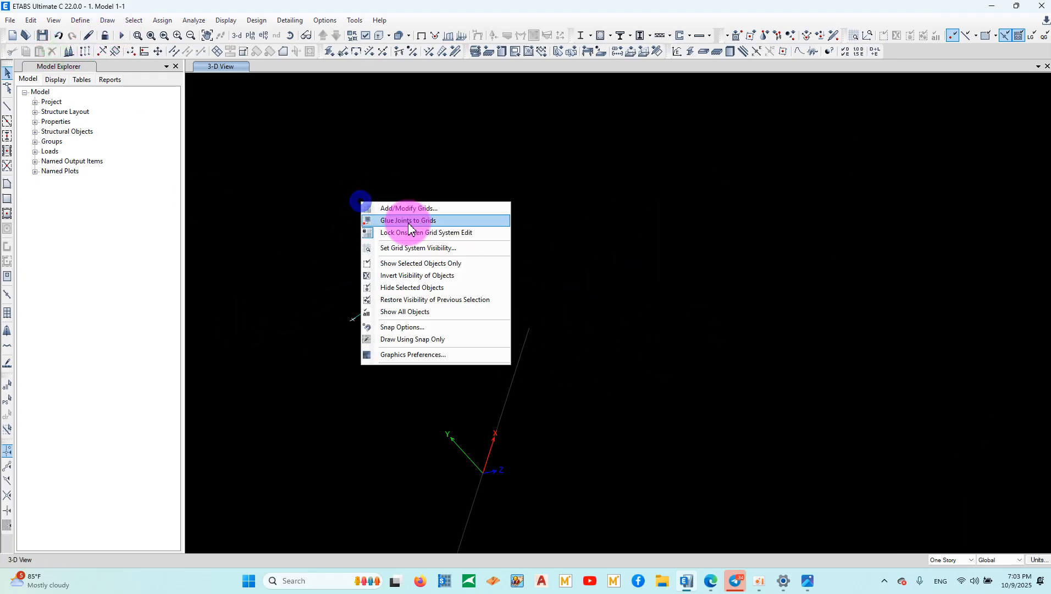
pyautogui.click(405, 246)
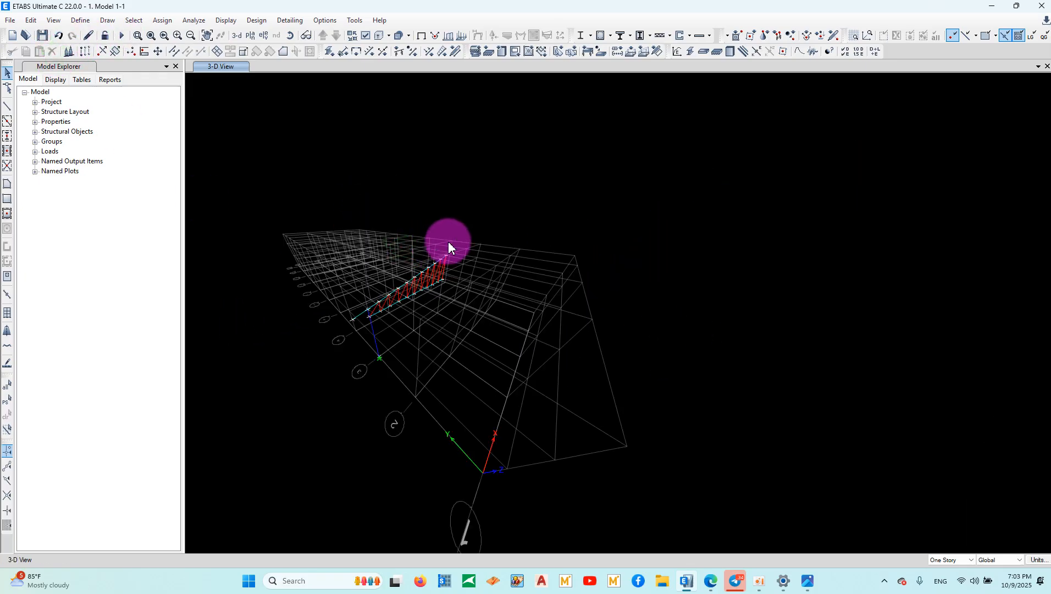
pyautogui.click(237, 35)
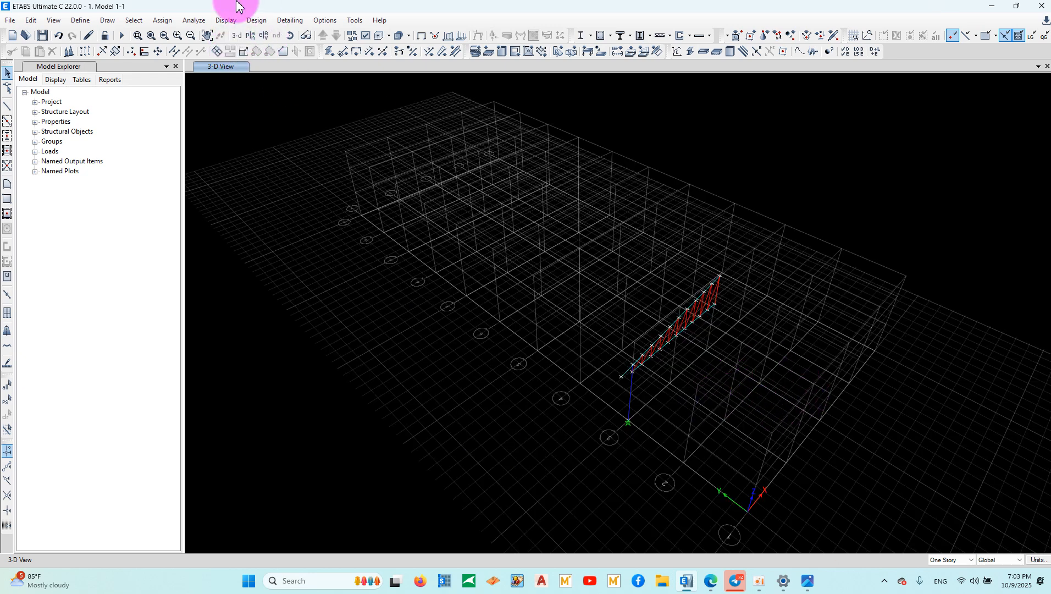
# Select the half truss with its column and set the 3-D view to a flat xy plan direction.
pyautogui.moveTo(700, 514); pyautogui.dragTo(598, 404)
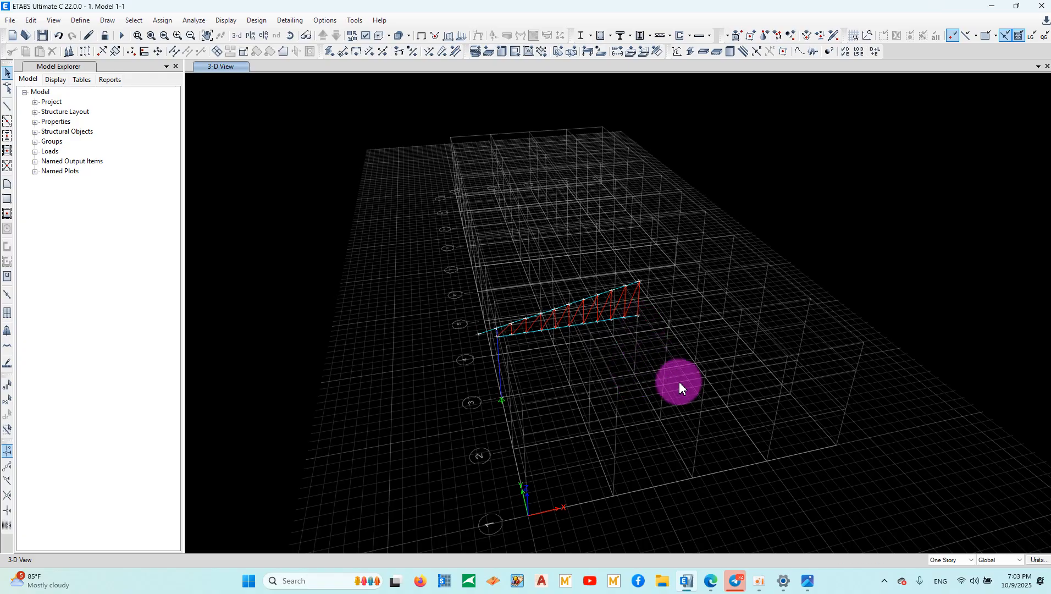
pyautogui.moveTo(699, 437); pyautogui.dragTo(366, 208)
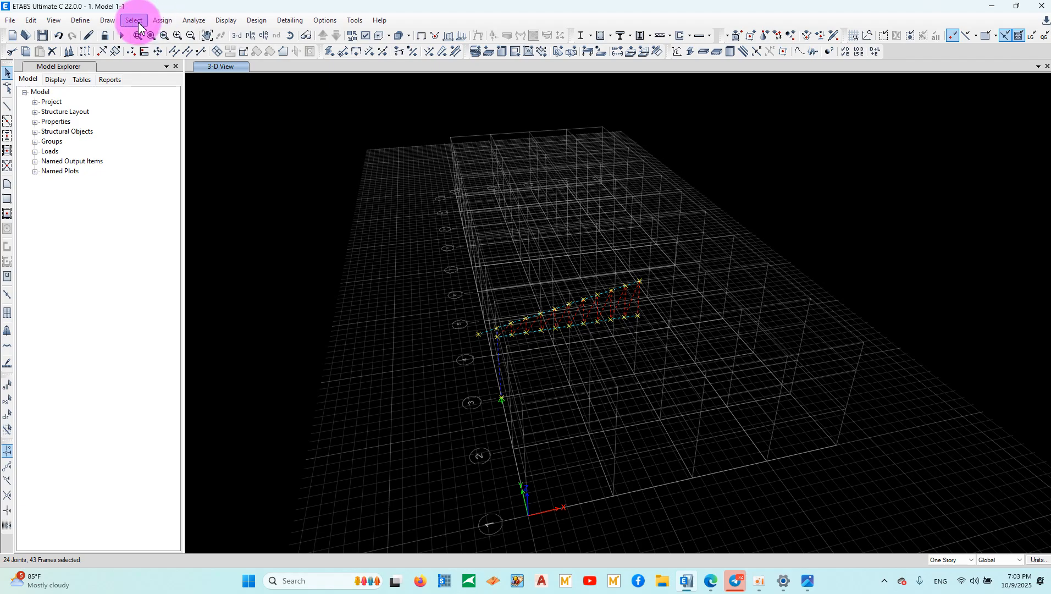
pyautogui.click(51, 20)
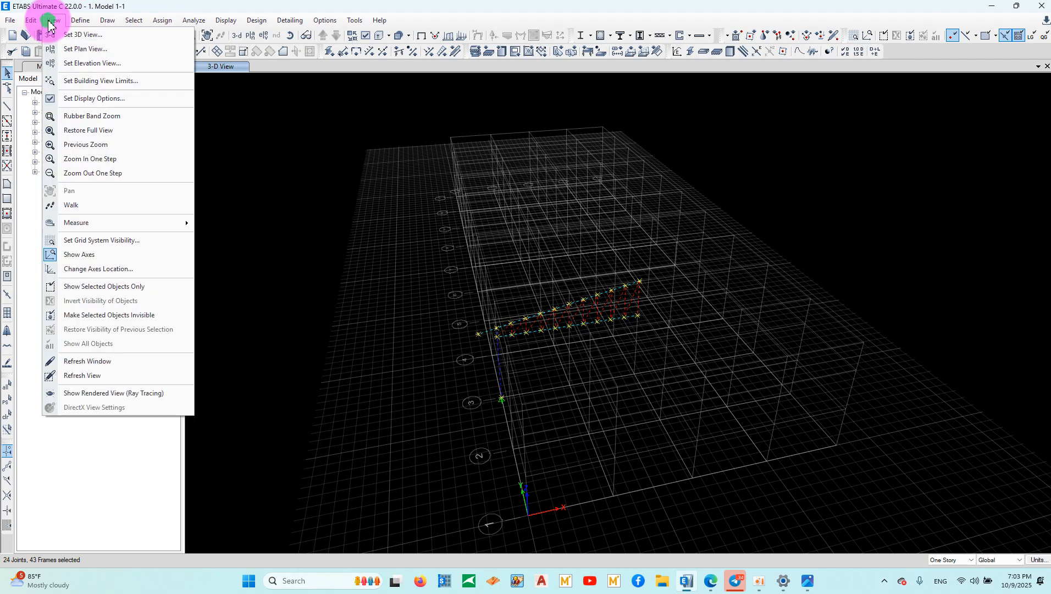
pyautogui.click(52, 34)
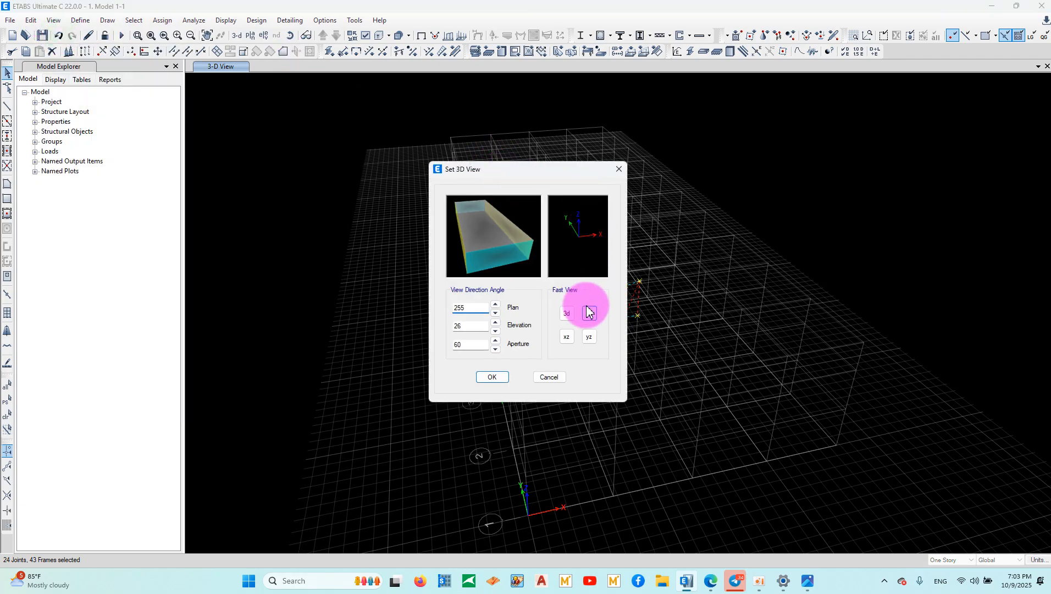
pyautogui.click(567, 314)
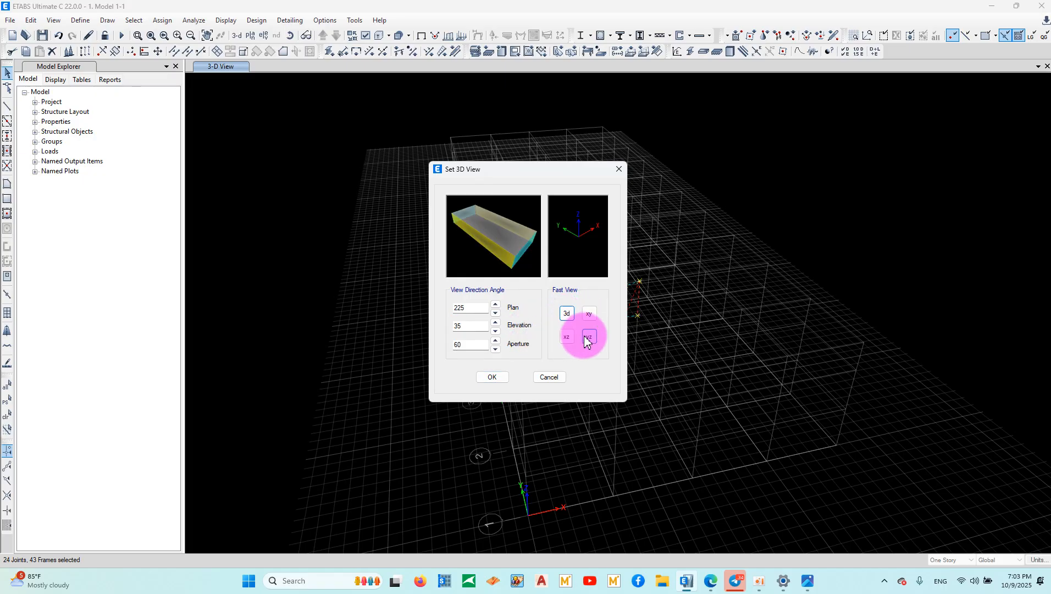
pyautogui.click(589, 313)
pyautogui.moveTo(470, 345); pyautogui.dragTo(411, 348)
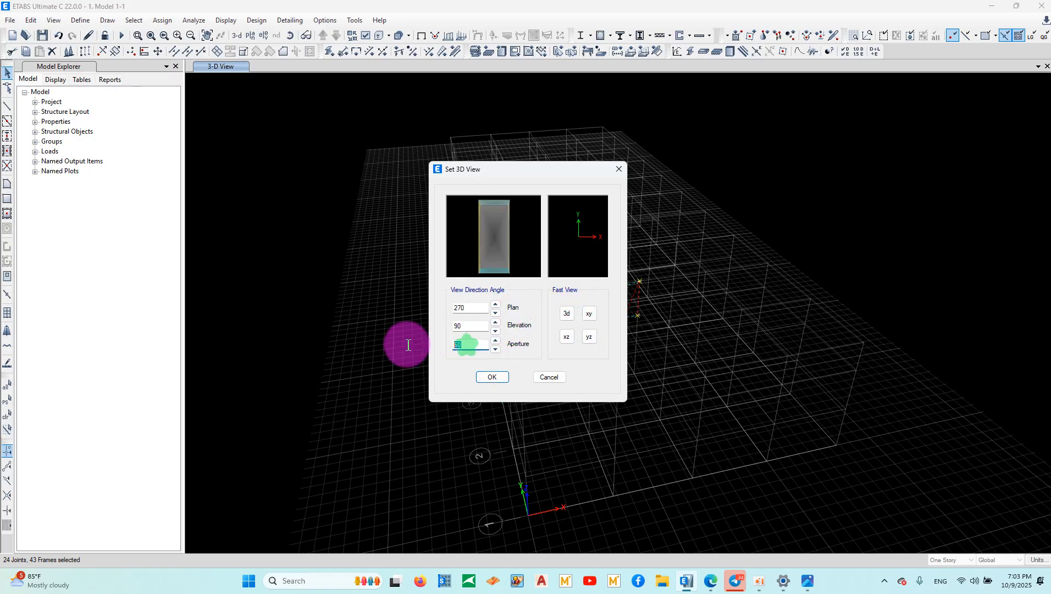
pyautogui.click(492, 377)
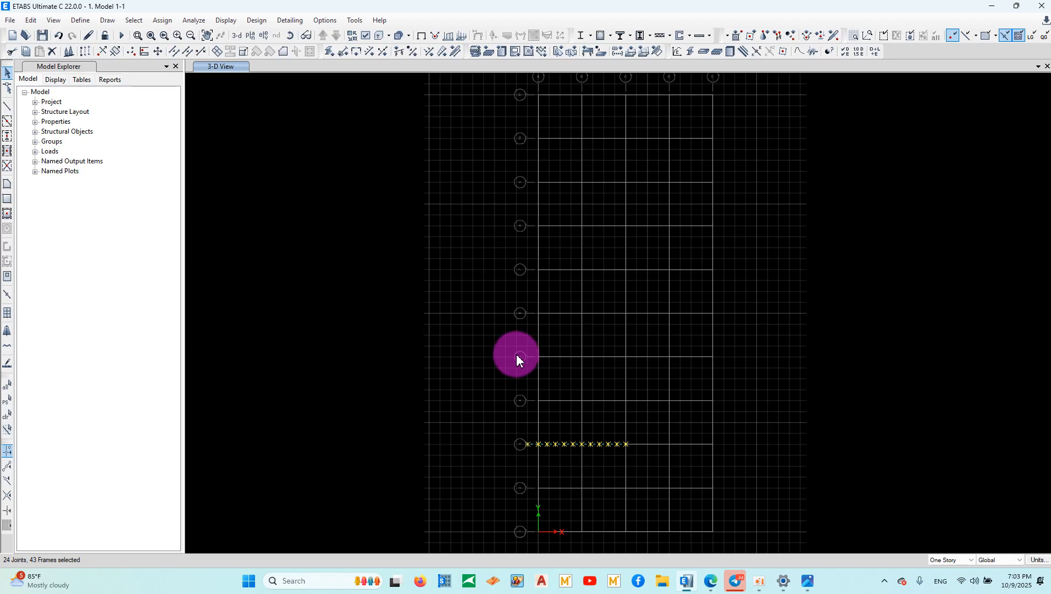
# Replicate the selected half truss by mirroring it about the grid C line through points (10, 10) and (10, 20) m.
pyautogui.click(32, 21)
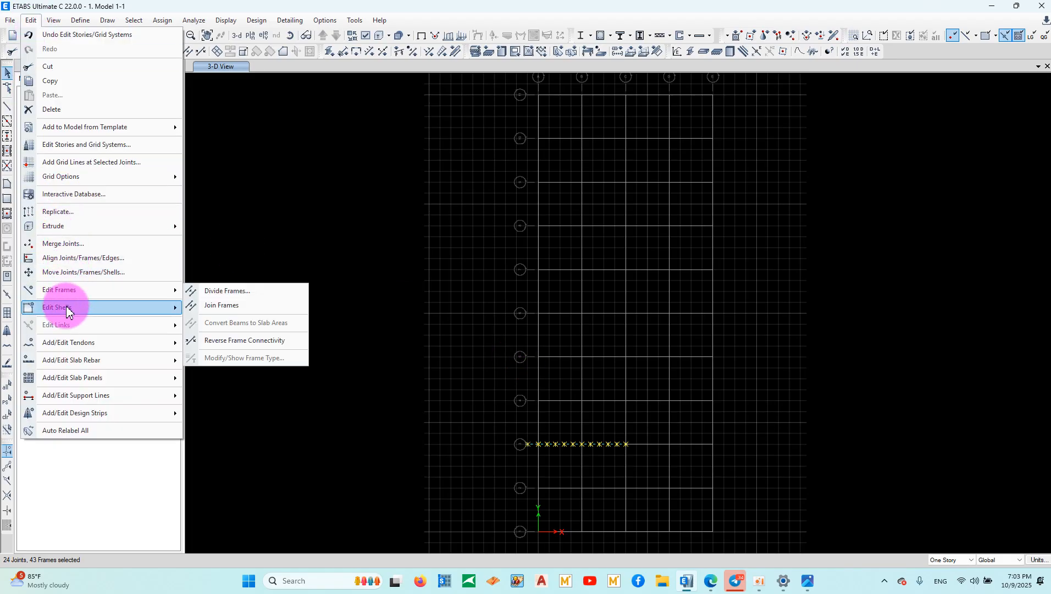
pyautogui.click(74, 214)
pyautogui.moveTo(517, 177); pyautogui.dragTo(229, 140)
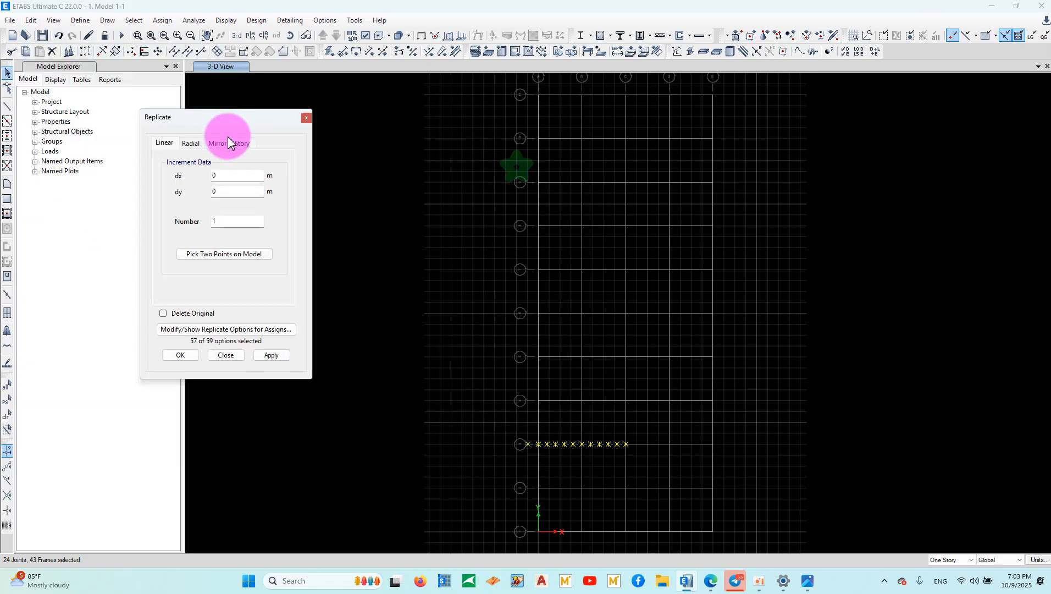
pyautogui.click(220, 144)
pyautogui.click(223, 255)
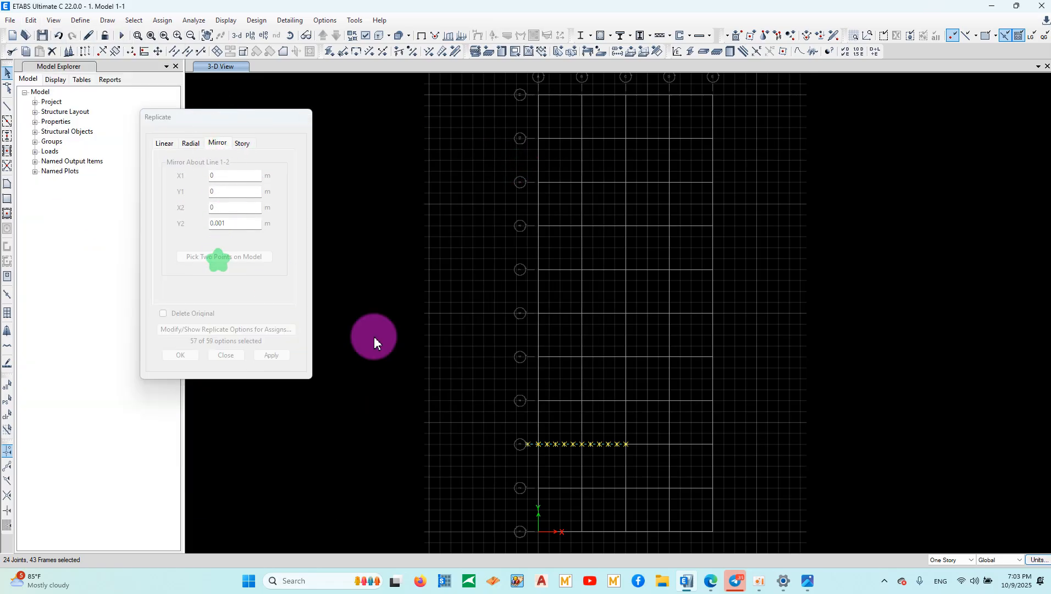
pyautogui.click(624, 443)
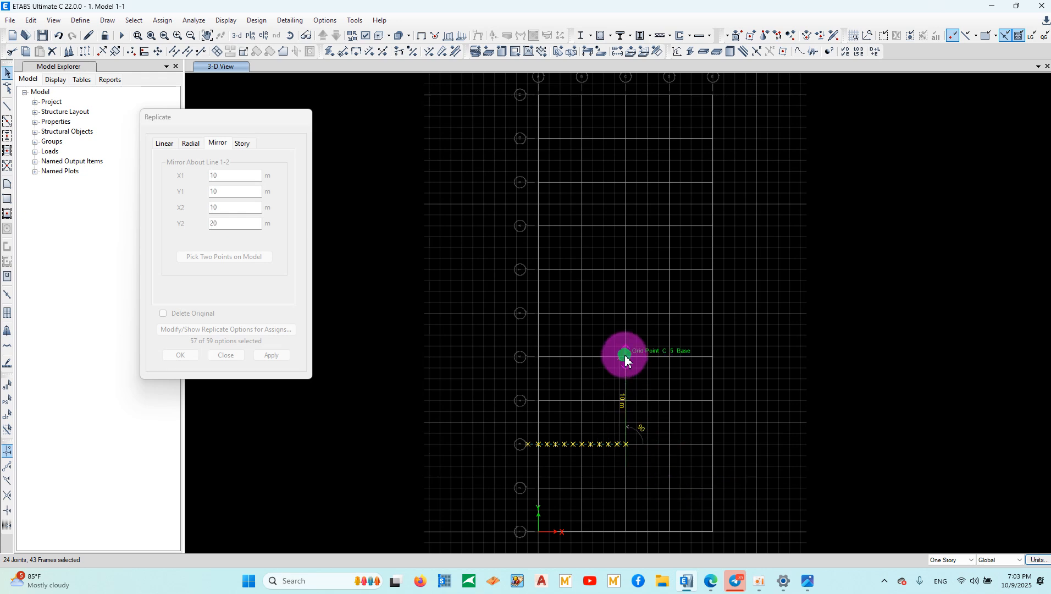
pyautogui.click(625, 356)
pyautogui.click(271, 355)
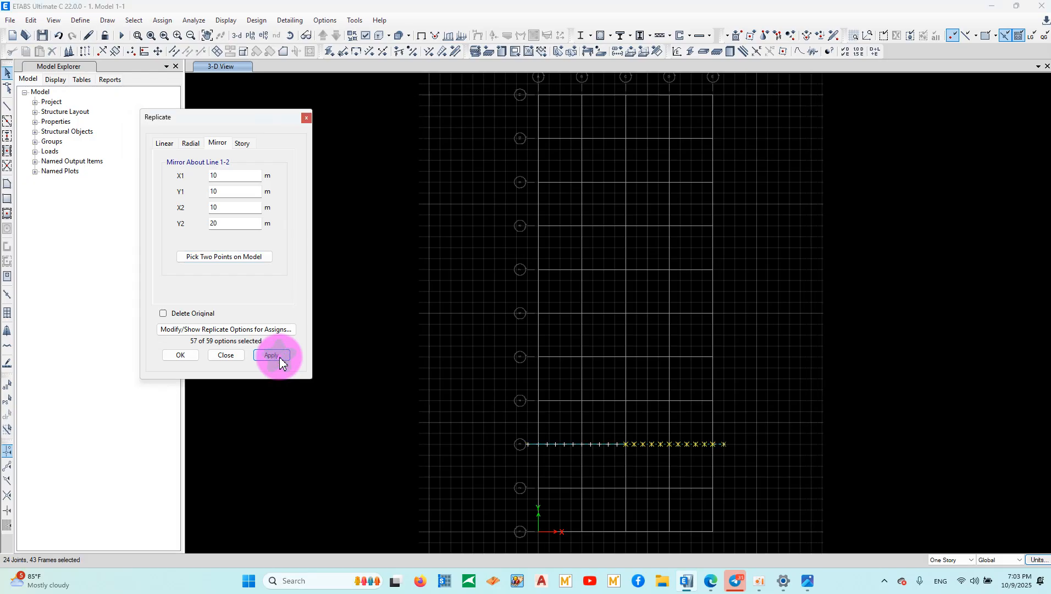
pyautogui.click(225, 356)
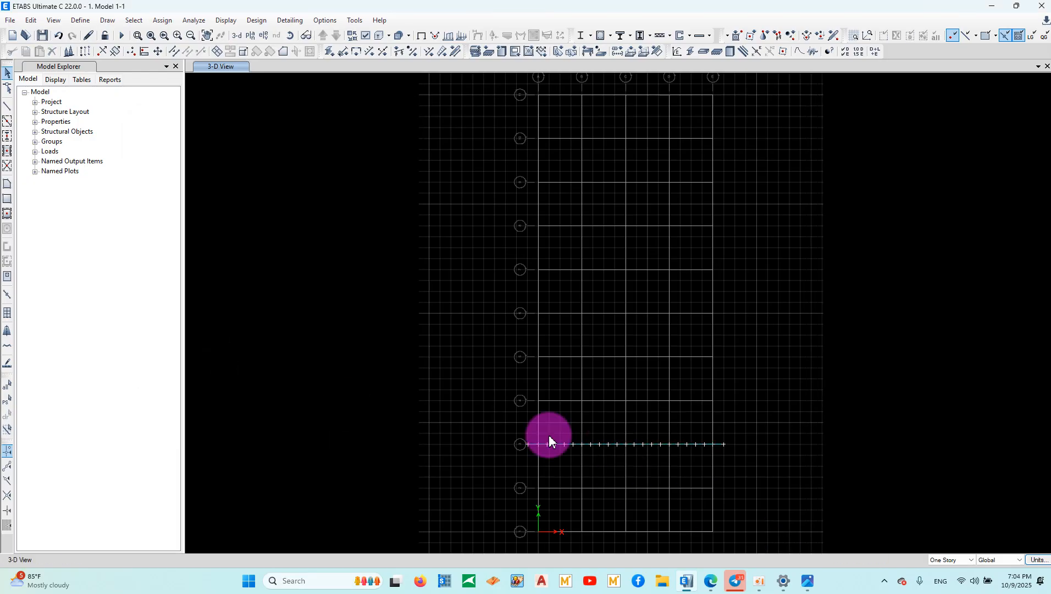
# Show the elevation view of grid line 3 to check the mirrored truss.
pyautogui.click(264, 35)
pyautogui.click(429, 289)
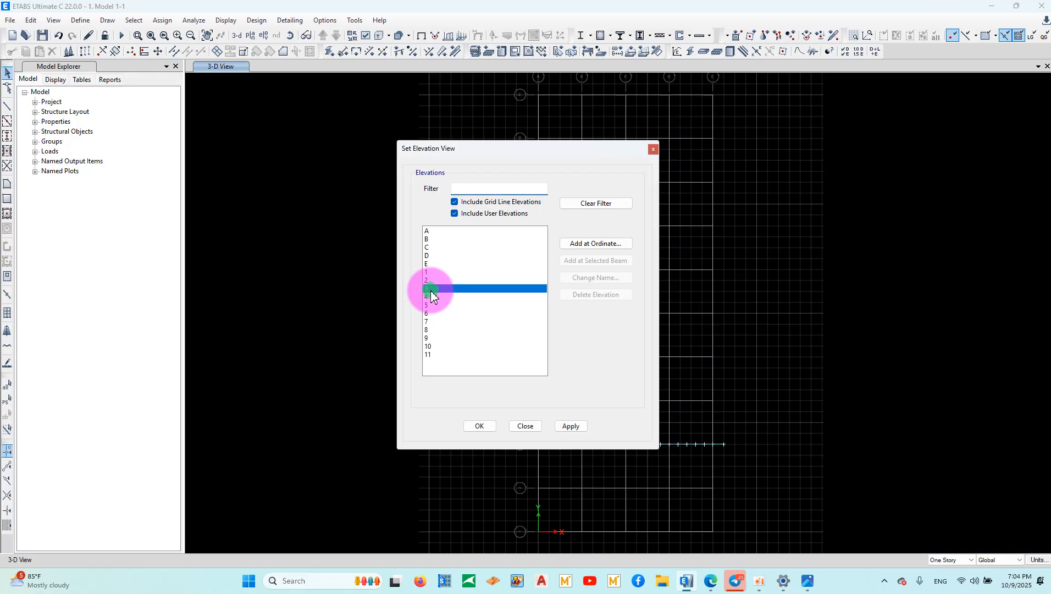
pyautogui.click(571, 427)
pyautogui.click(522, 426)
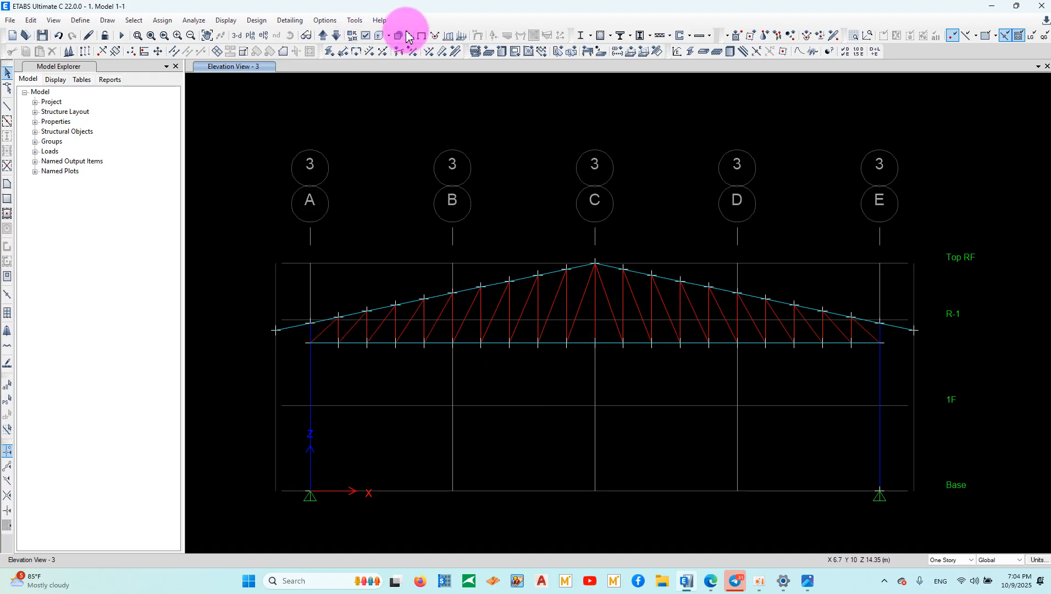
pyautogui.click(376, 37)
pyautogui.click(377, 37)
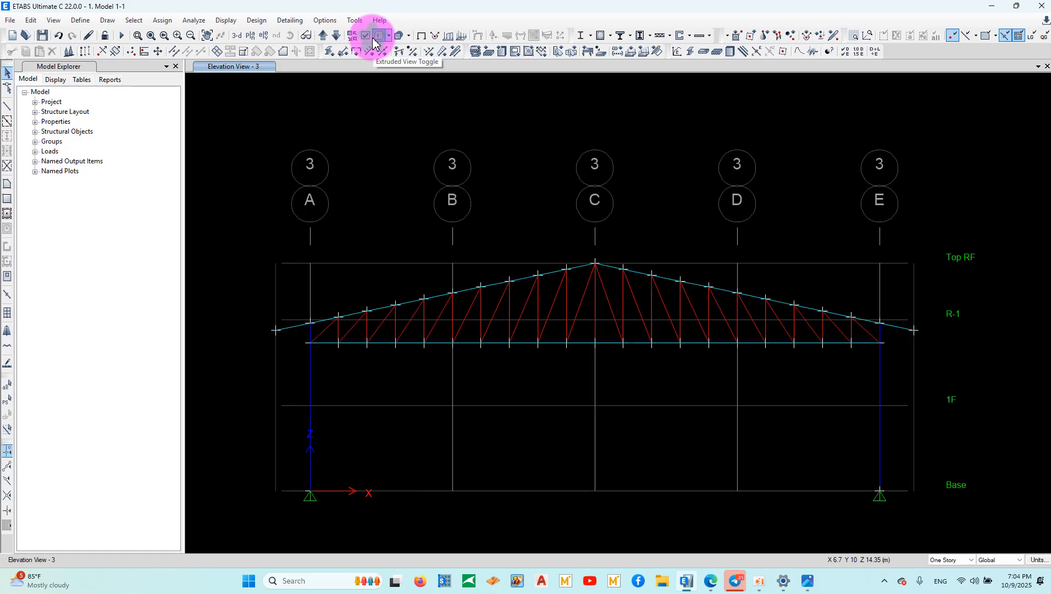
# Change the display colors to a white screen background and turn on the extruded frame display.
pyautogui.click(325, 20)
pyautogui.moveTo(352, 137)
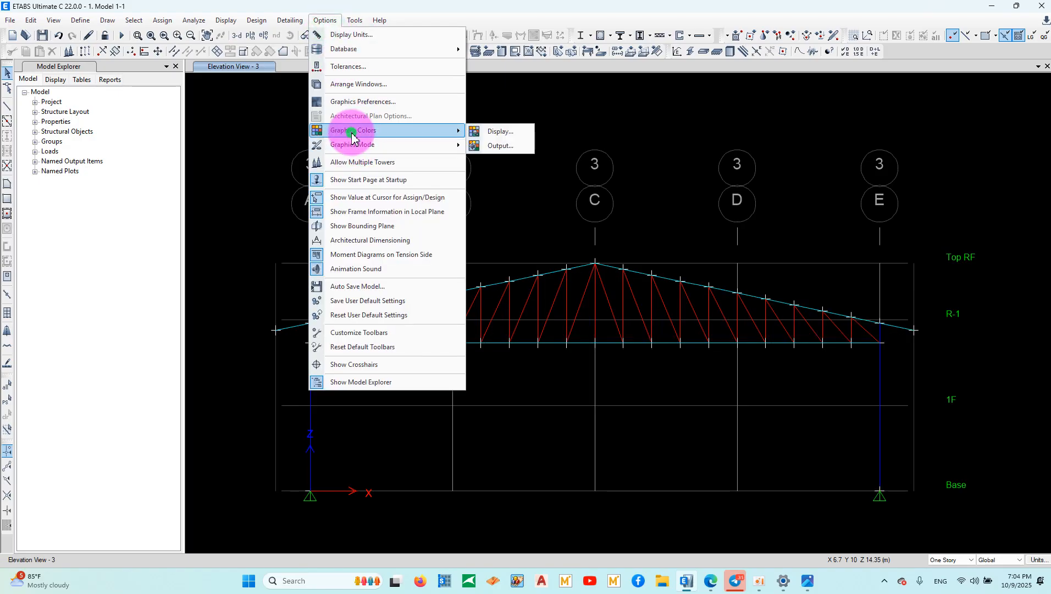
pyautogui.click(492, 132)
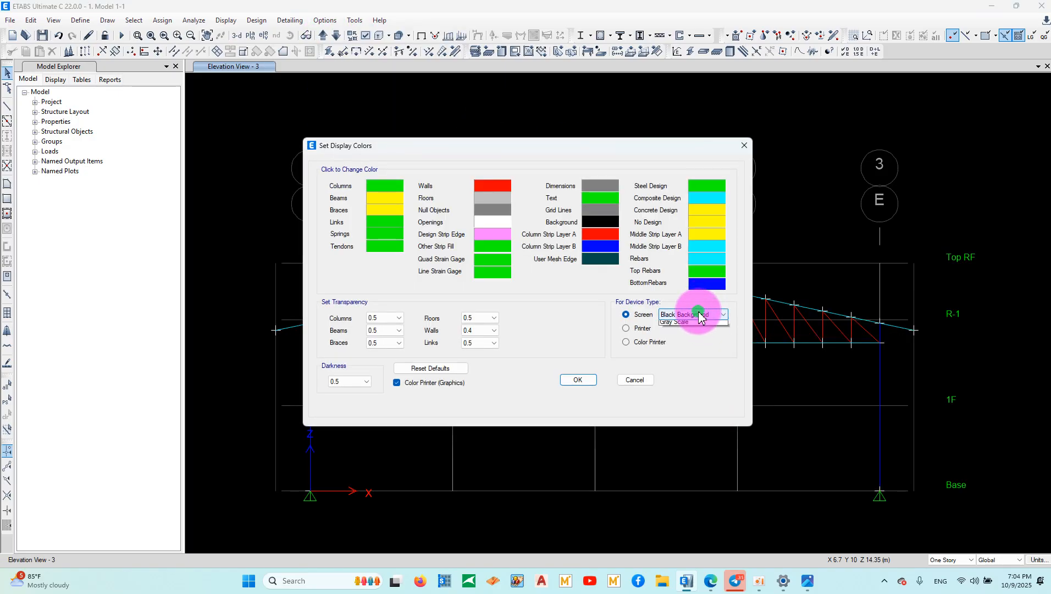
pyautogui.click(687, 335)
pyautogui.click(578, 379)
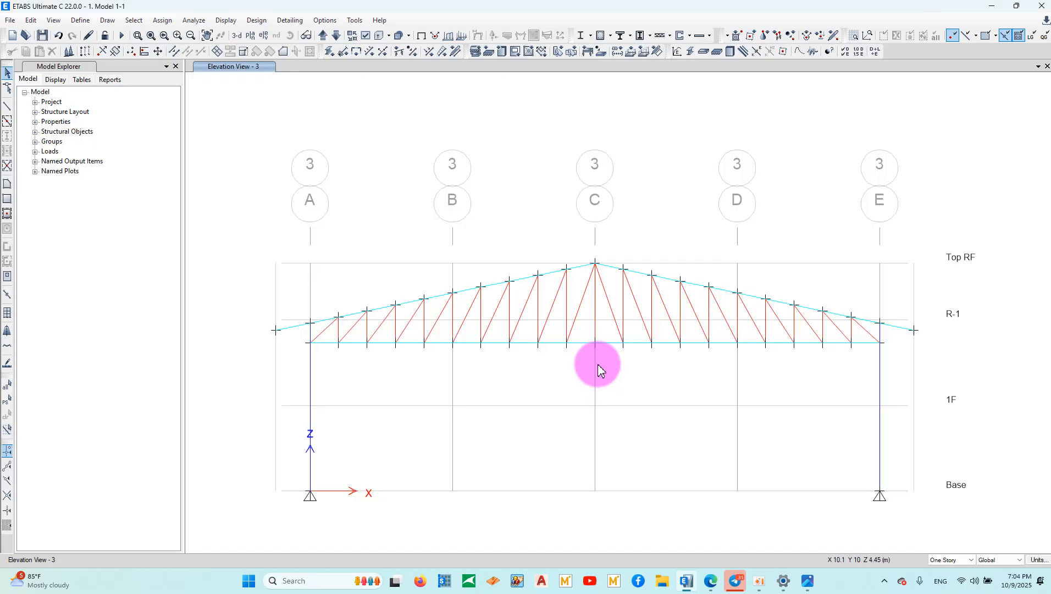
pyautogui.click(380, 37)
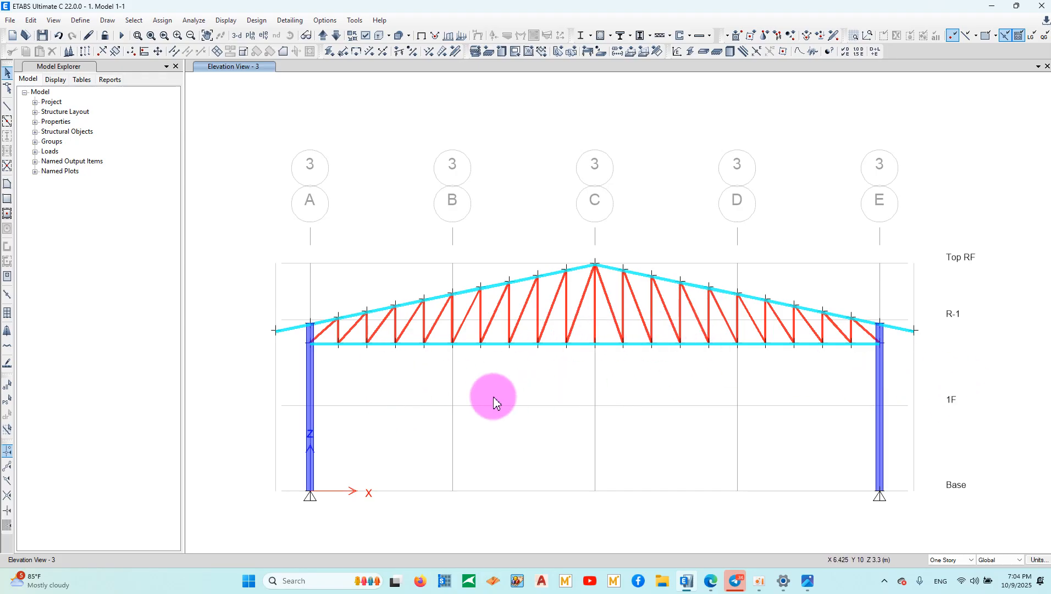
# Select the complete truss with both columns in the default 3-D view.
pyautogui.click(237, 35)
pyautogui.moveTo(486, 132); pyautogui.dragTo(964, 488)
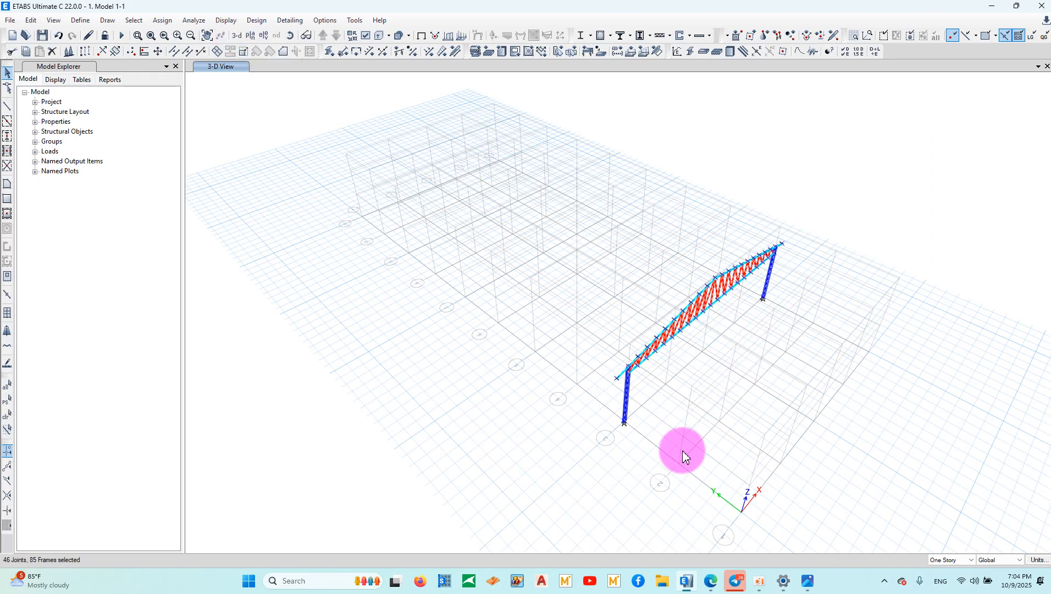
# Set up a linear replication of the selected truss frame with dx 0 m and dy -5 m.
pyautogui.click(30, 20)
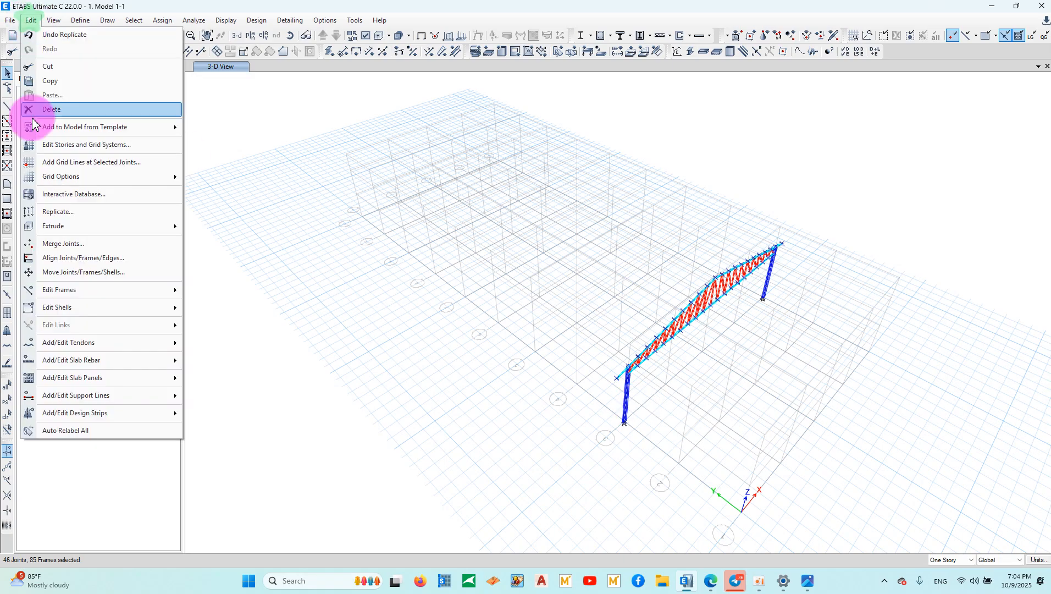
pyautogui.click(49, 213)
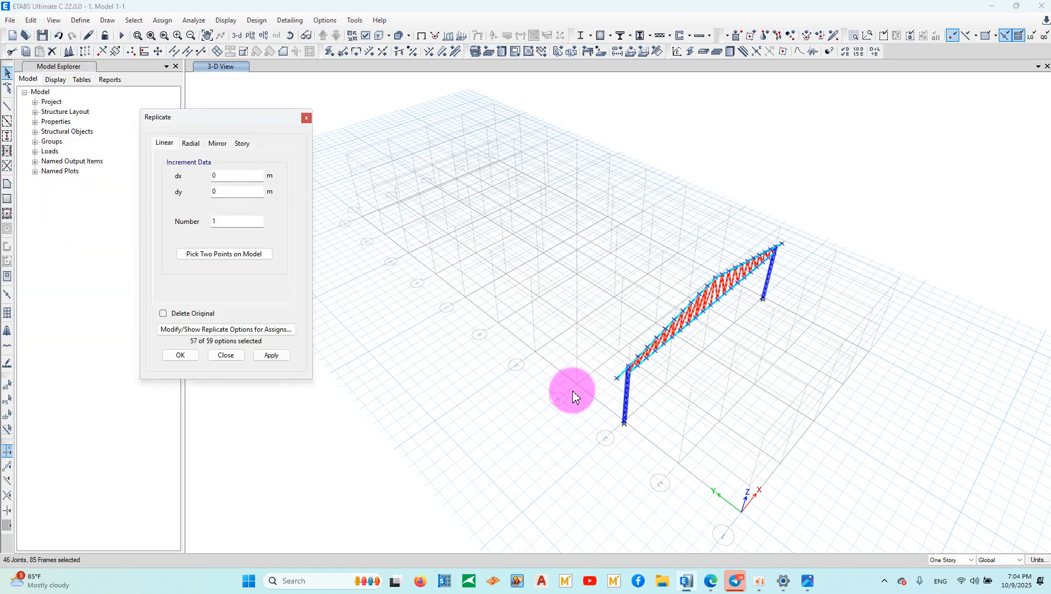
pyautogui.click(225, 175)
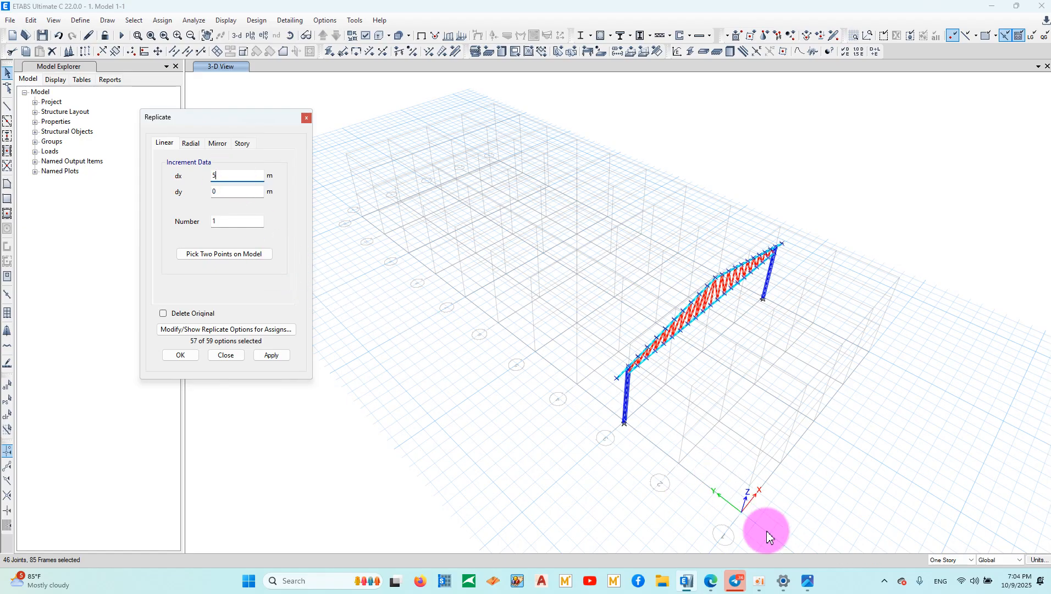
pyautogui.click(225, 192)
pyautogui.write('5')
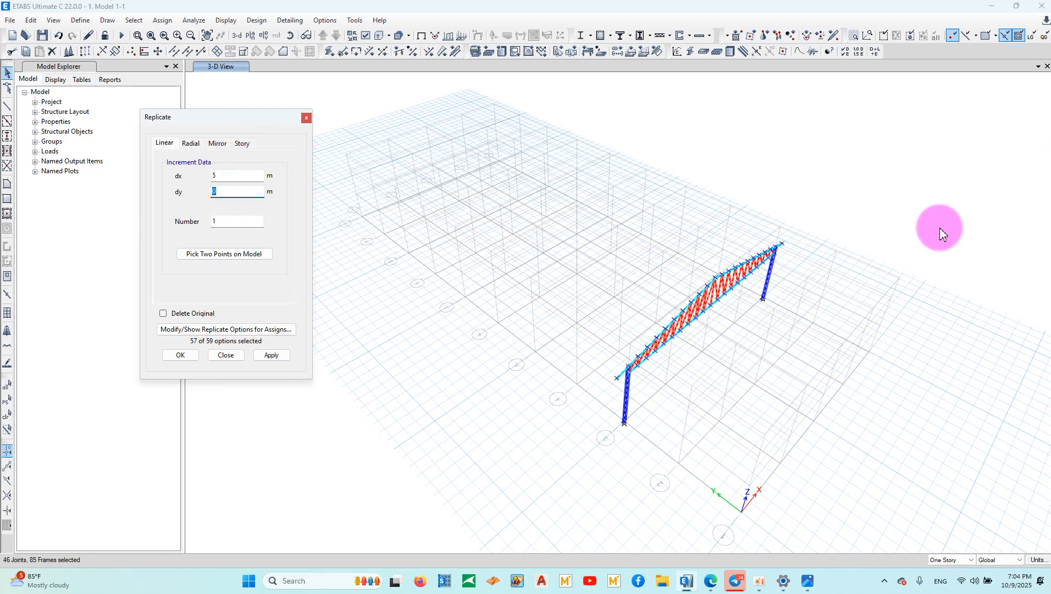
pyautogui.click(222, 175)
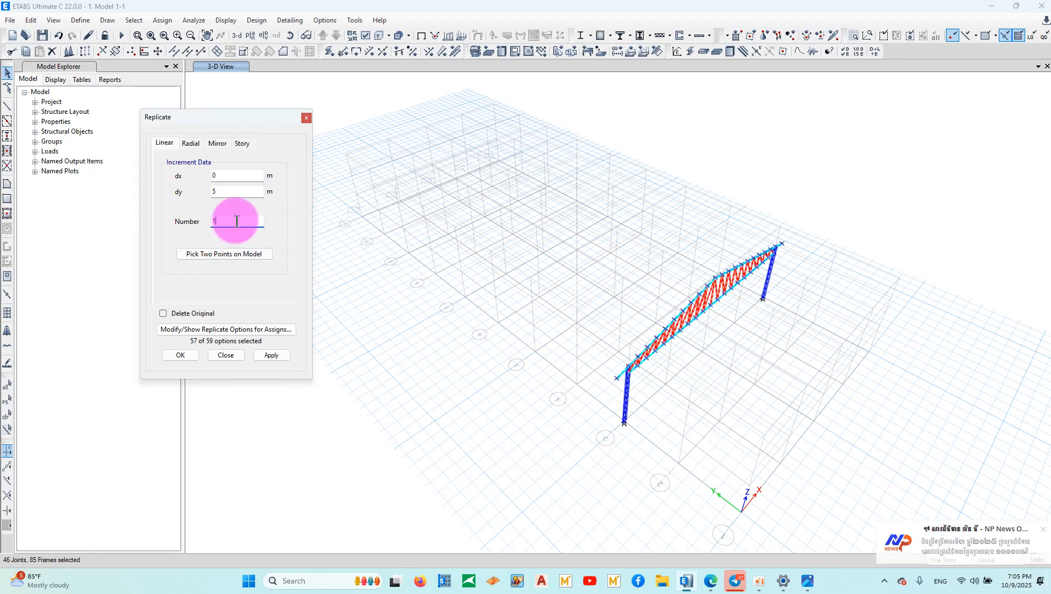
pyautogui.click(214, 190)
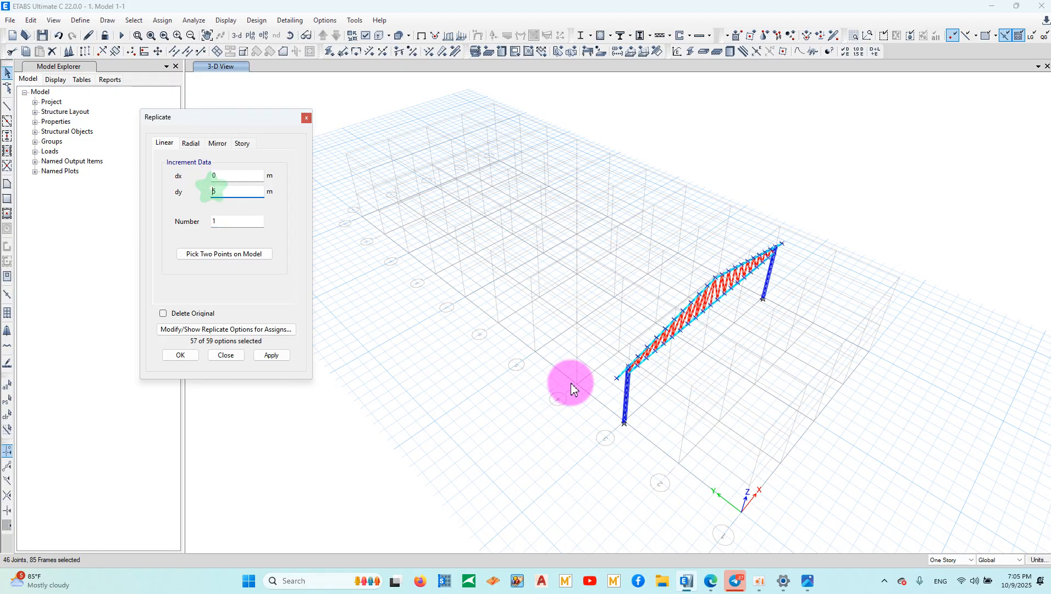
pyautogui.write('-')
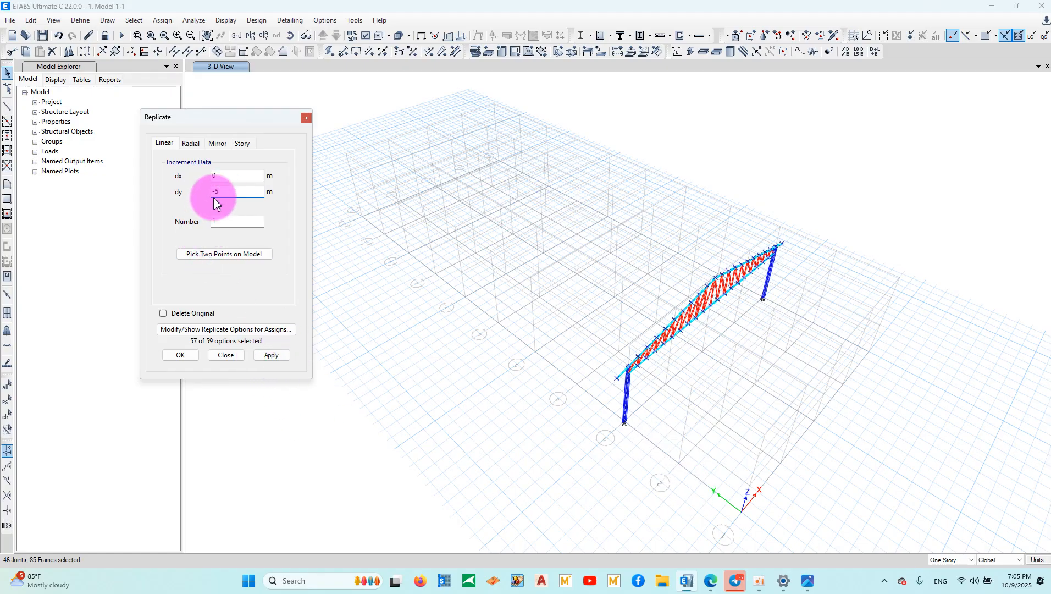
# Set the number of copies to 2, apply the replication of the truss frame and close the dialog.
pyautogui.click(218, 222)
pyautogui.write('2')
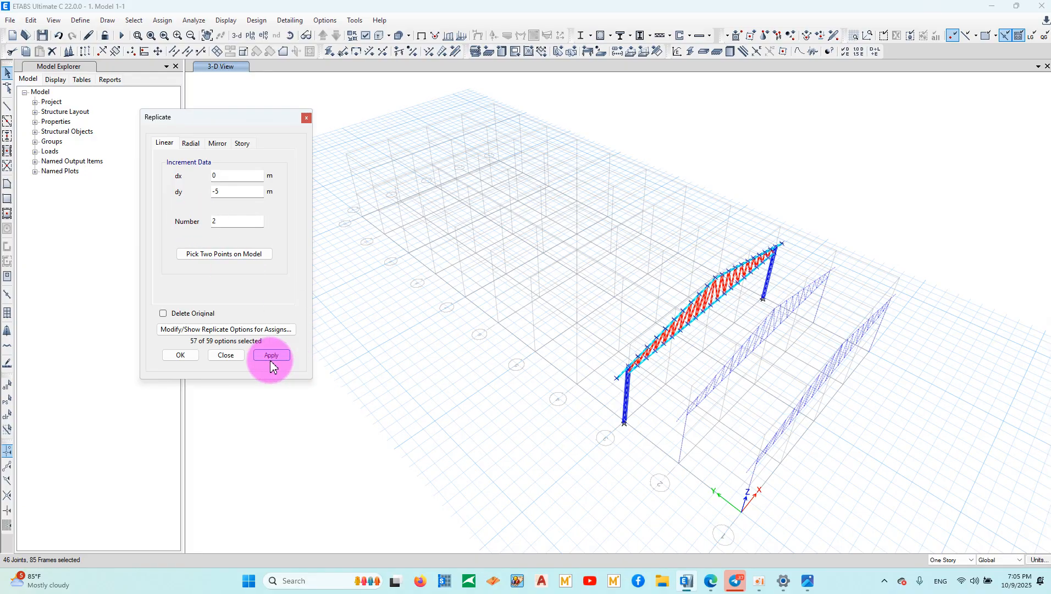
pyautogui.click(223, 221)
pyautogui.write('10')
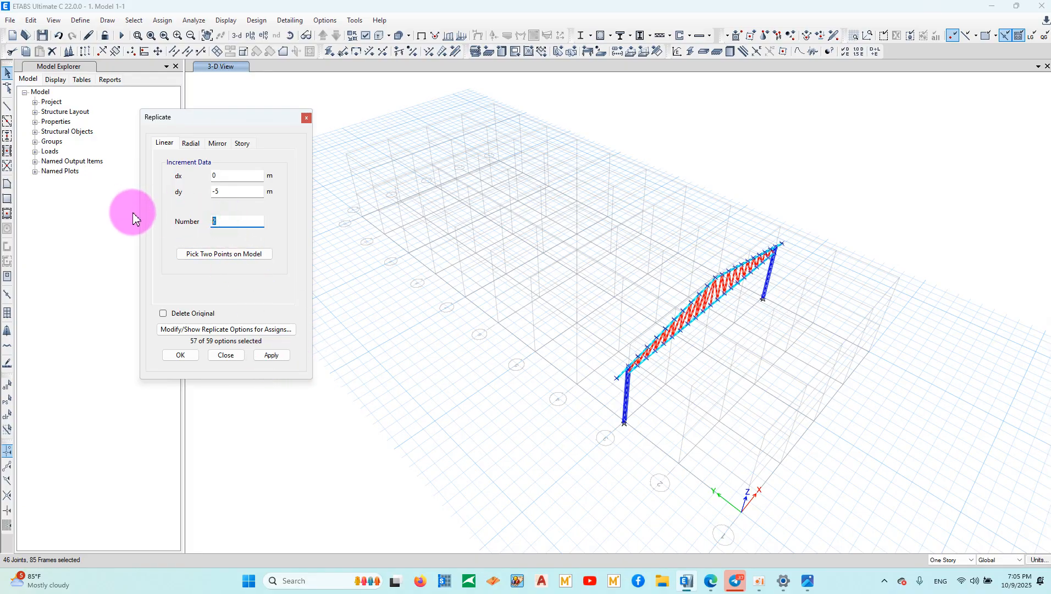
pyautogui.click(269, 356)
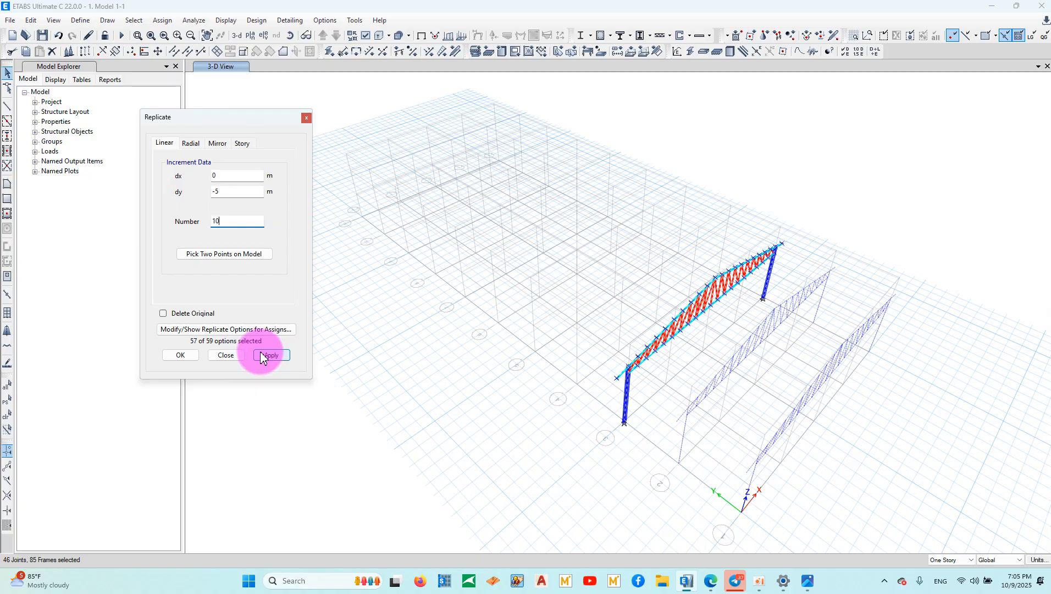
pyautogui.doubleClick(226, 222)
pyautogui.write('2')
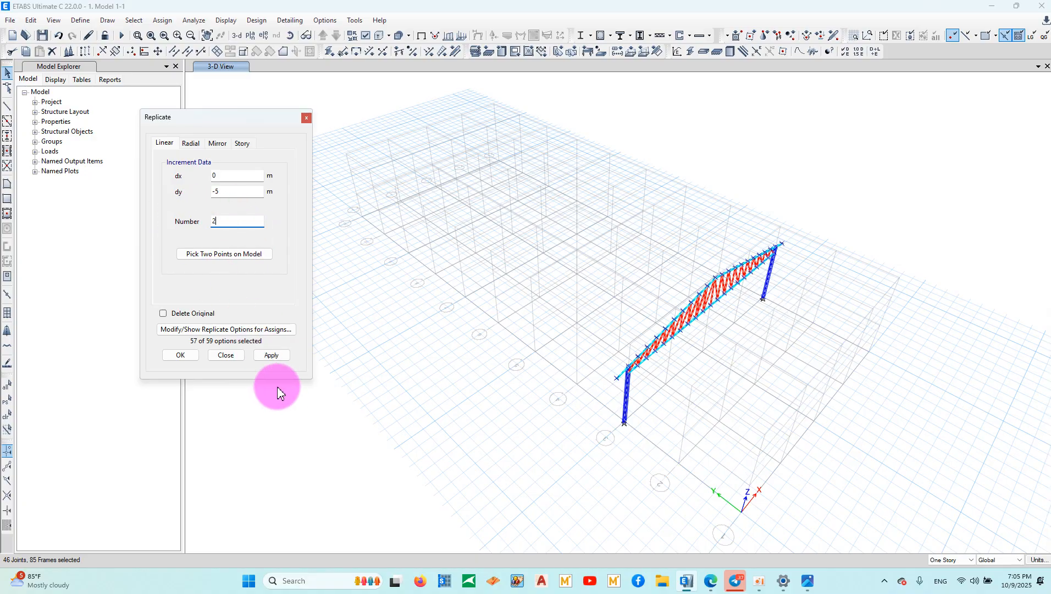
pyautogui.click(267, 357)
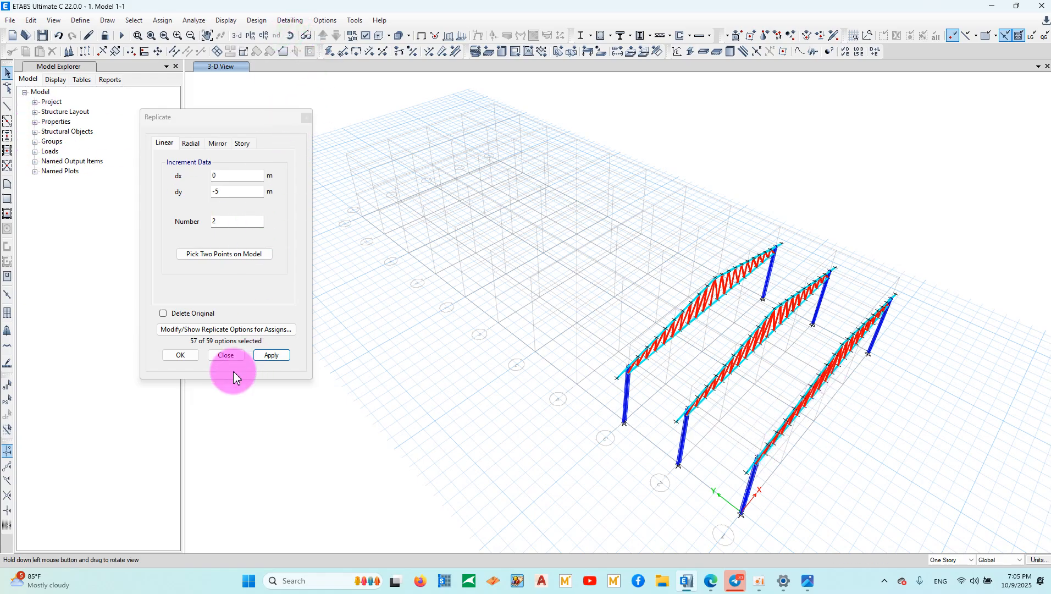
pyautogui.click(226, 355)
# Inspect the three truss frames from the eave side and compare them with the reference photo of the steel building.
pyautogui.moveTo(460, 439); pyautogui.dragTo(355, 420)
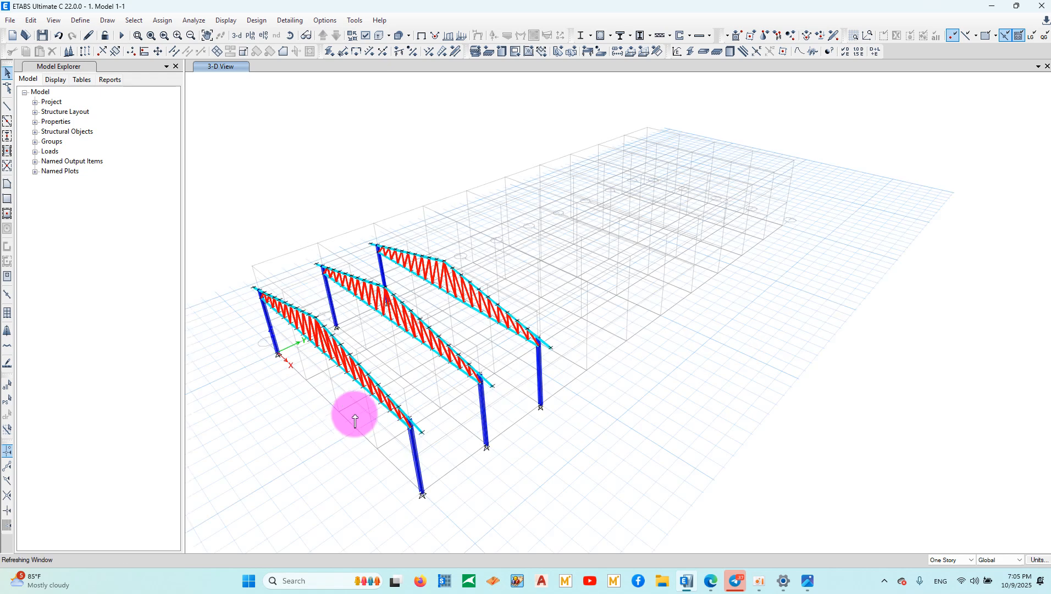
pyautogui.scroll(5, 404, 419)
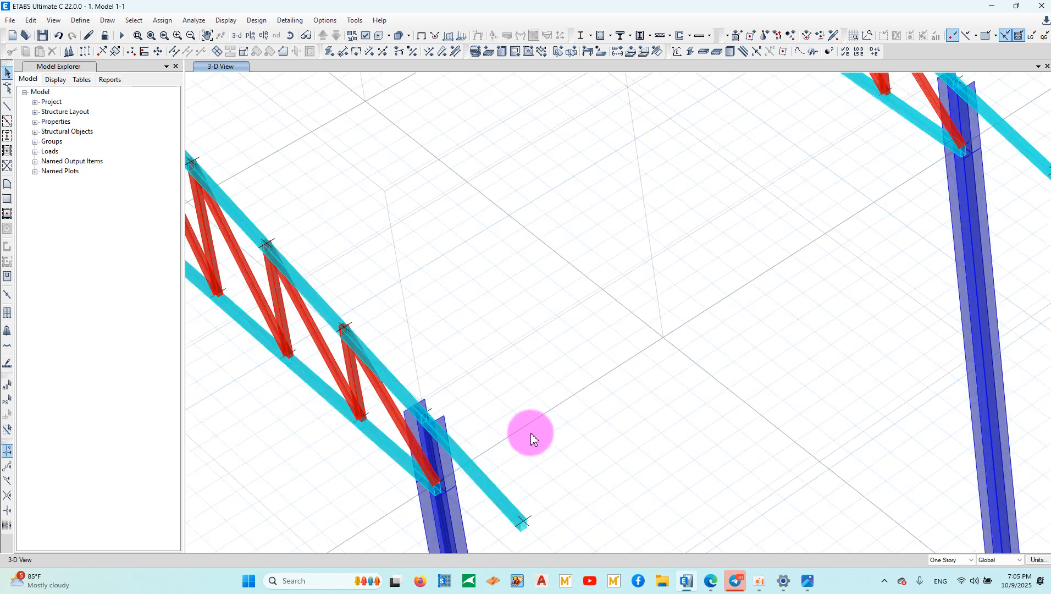
pyautogui.click(804, 582)
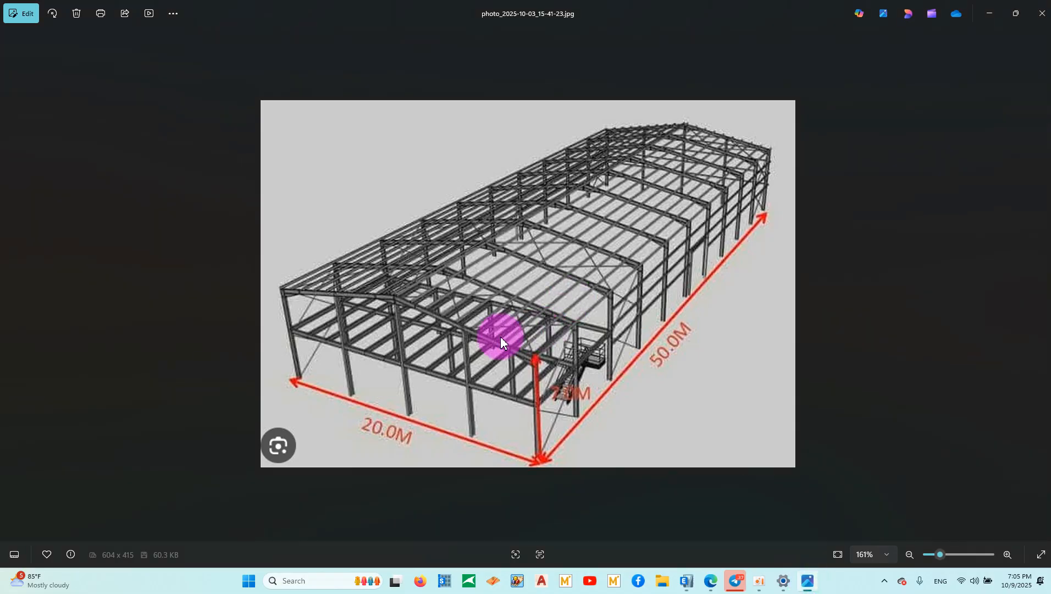
pyautogui.click(990, 14)
pyautogui.scroll(-5, 770, 338)
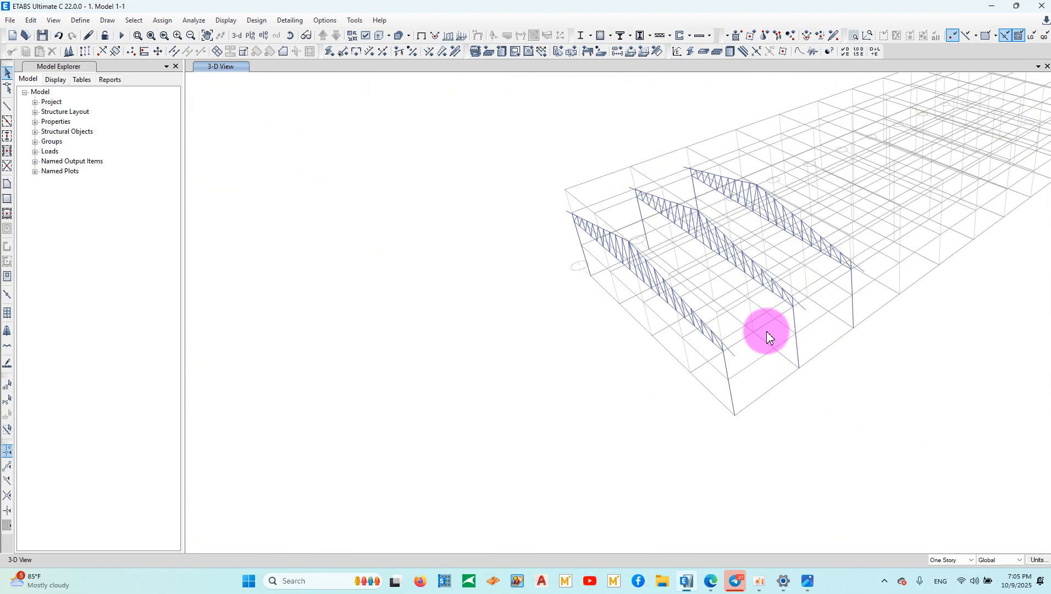
pyautogui.scroll(5, 823, 313)
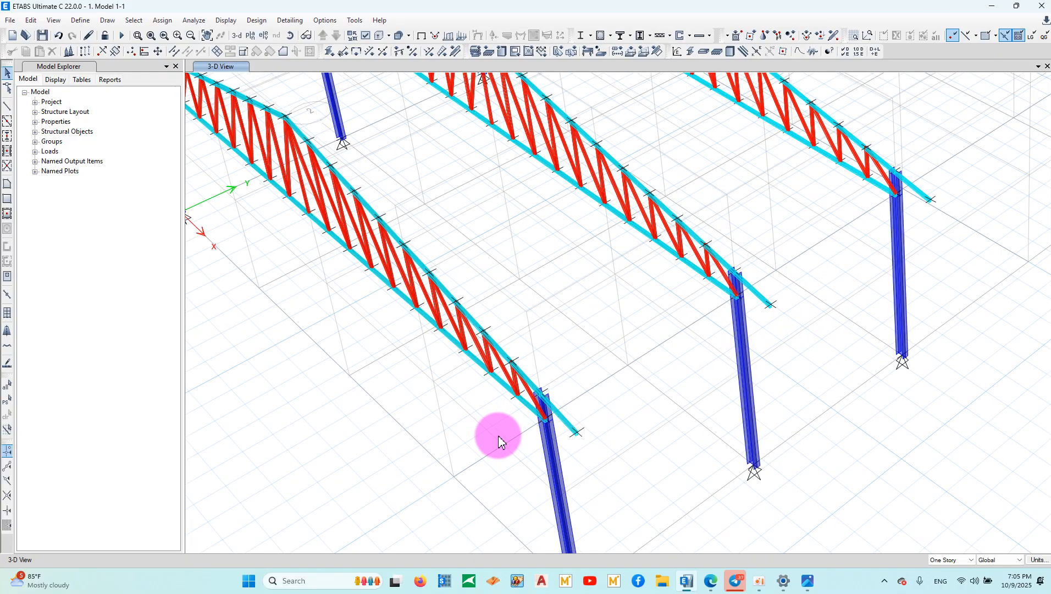
pyautogui.scroll(-3, 499, 436)
pyautogui.scroll(4, 545, 378)
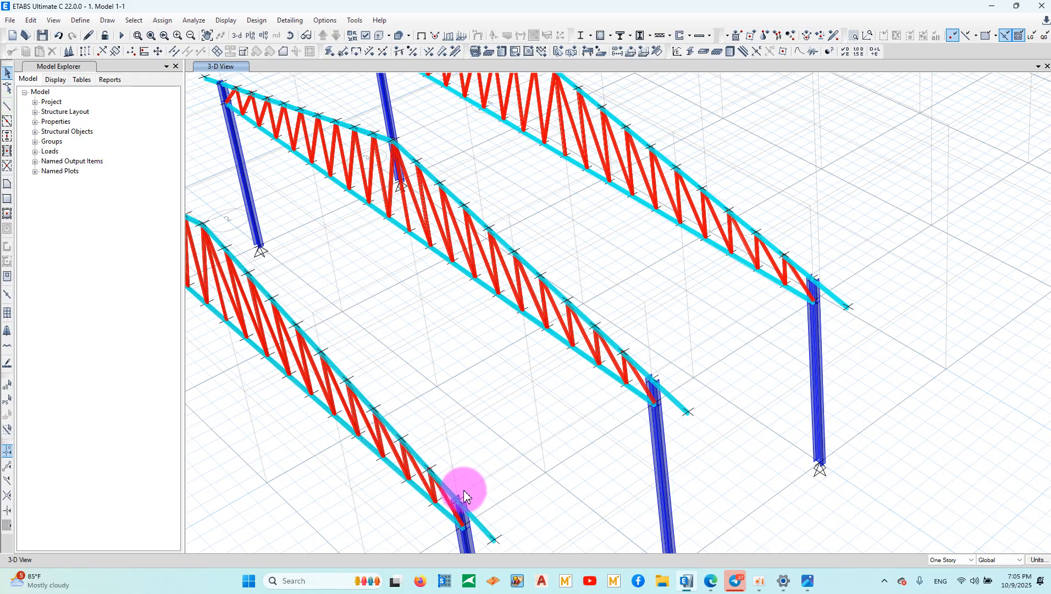
pyautogui.click(446, 492)
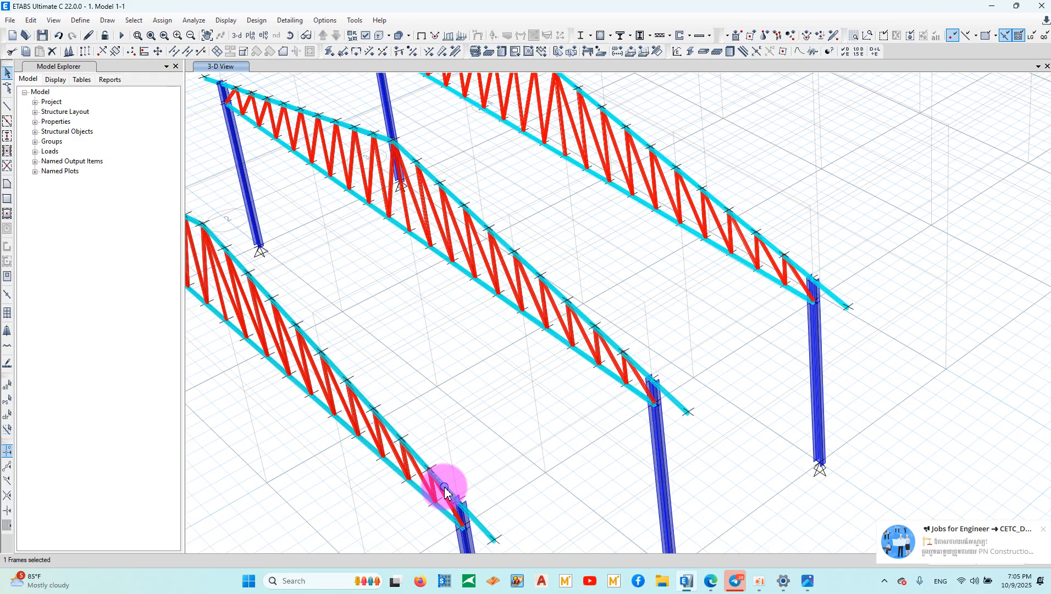
pyautogui.rightClick(445, 493)
pyautogui.press('Escape')
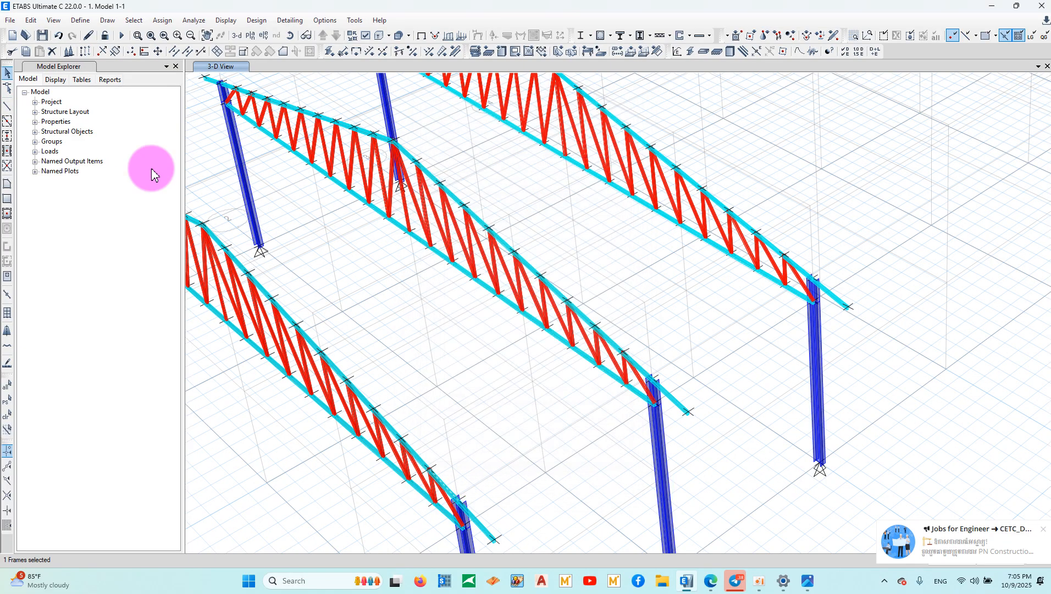
# Draw four straight 3. Tuber-40*80*2 purlins between the top-chord joints of the first and second trusses, starting at the column tops.
pyautogui.click(7, 108)
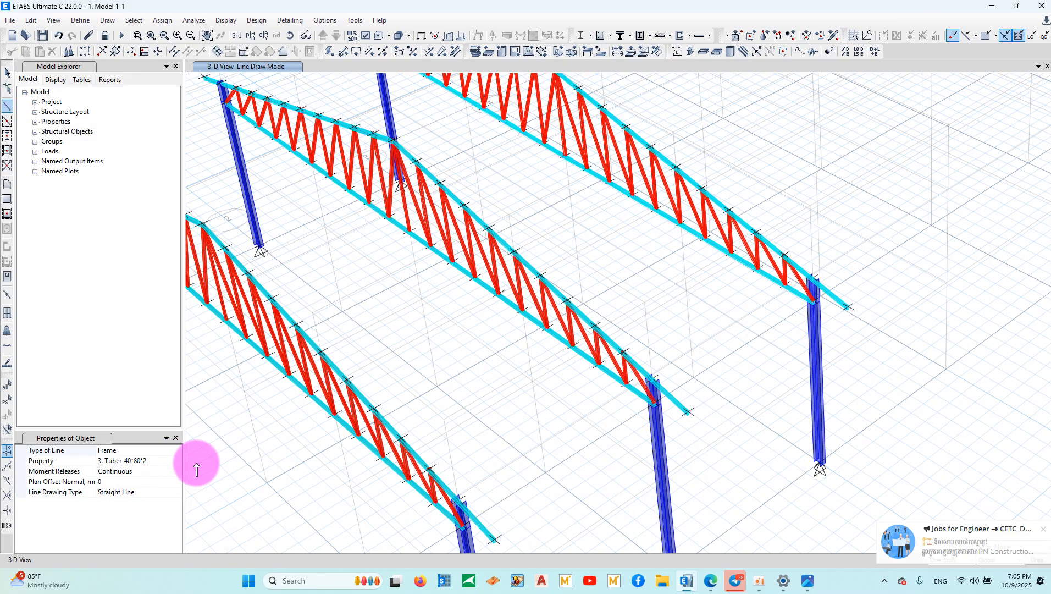
pyautogui.click(459, 503)
pyautogui.click(655, 382)
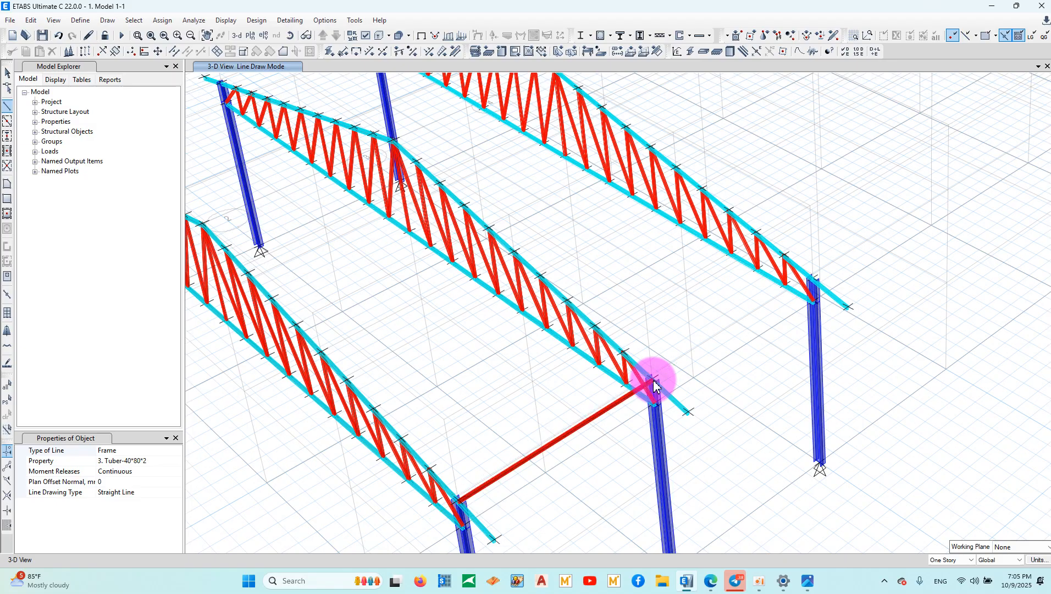
pyautogui.click(429, 472)
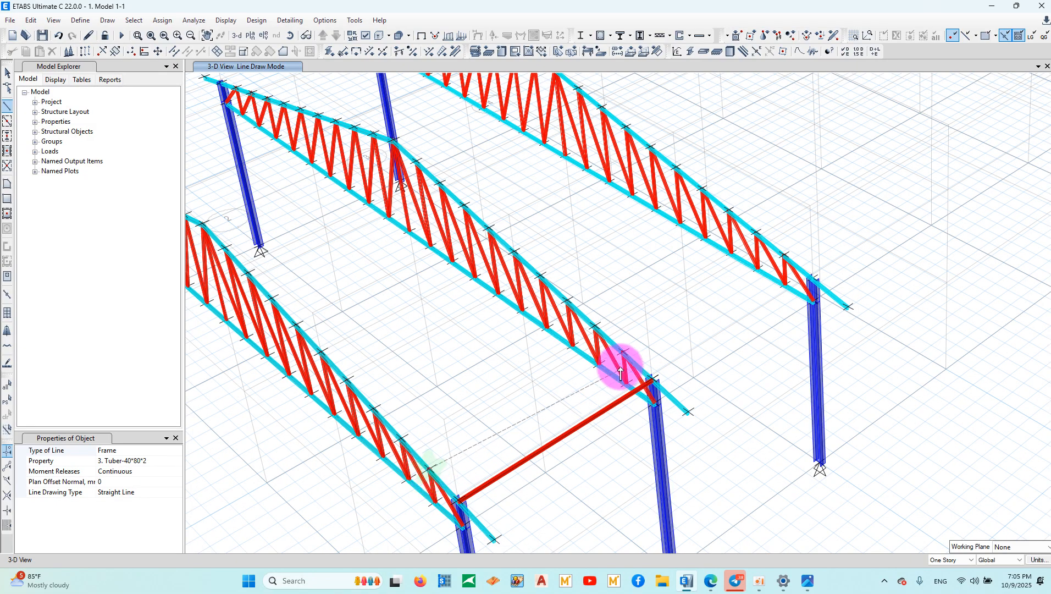
pyautogui.click(623, 353)
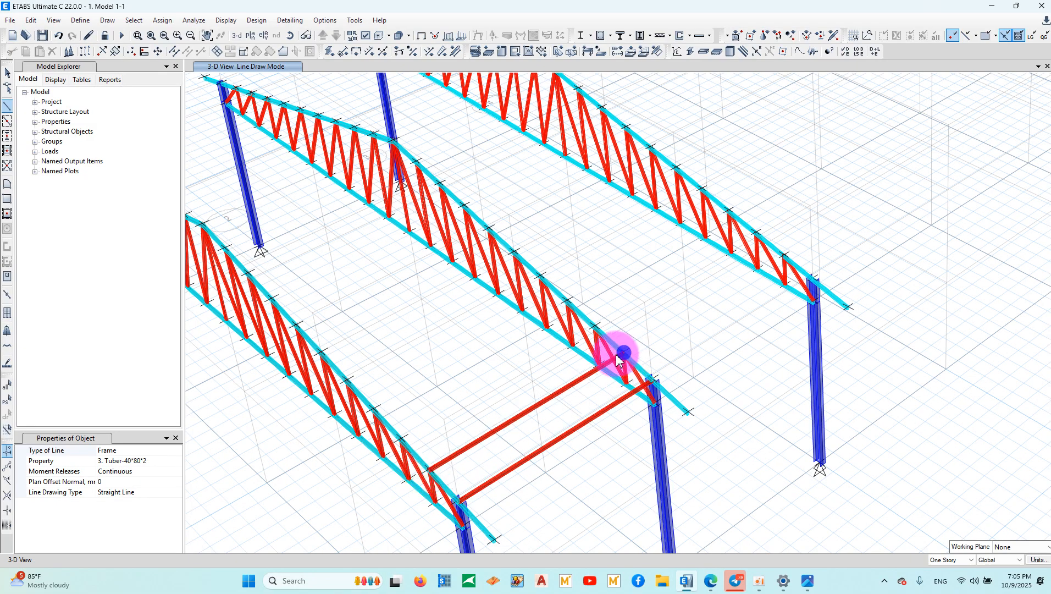
pyautogui.click(402, 439)
pyautogui.click(595, 328)
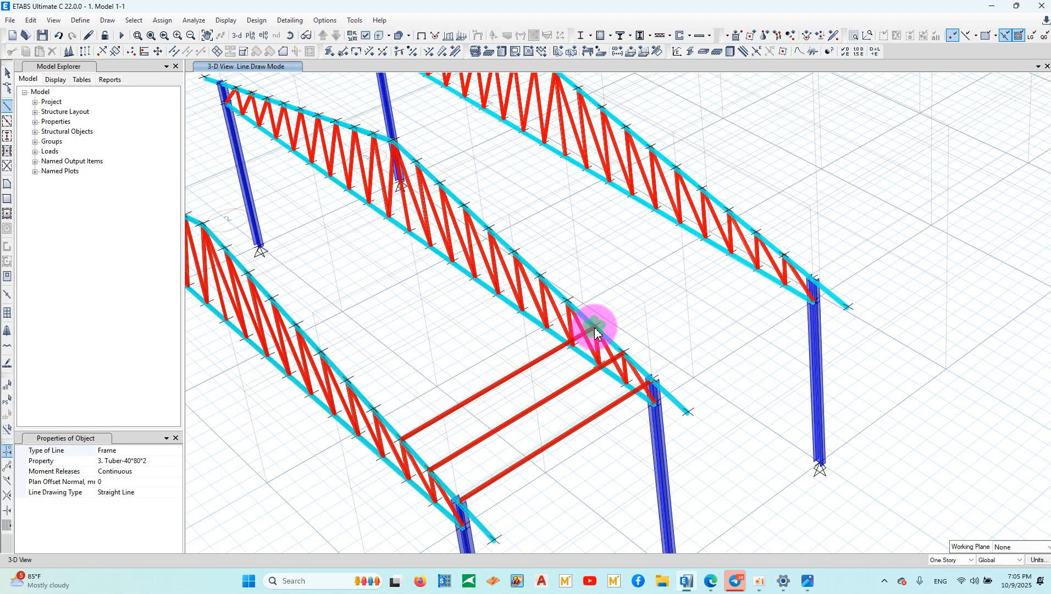
pyautogui.click(373, 409)
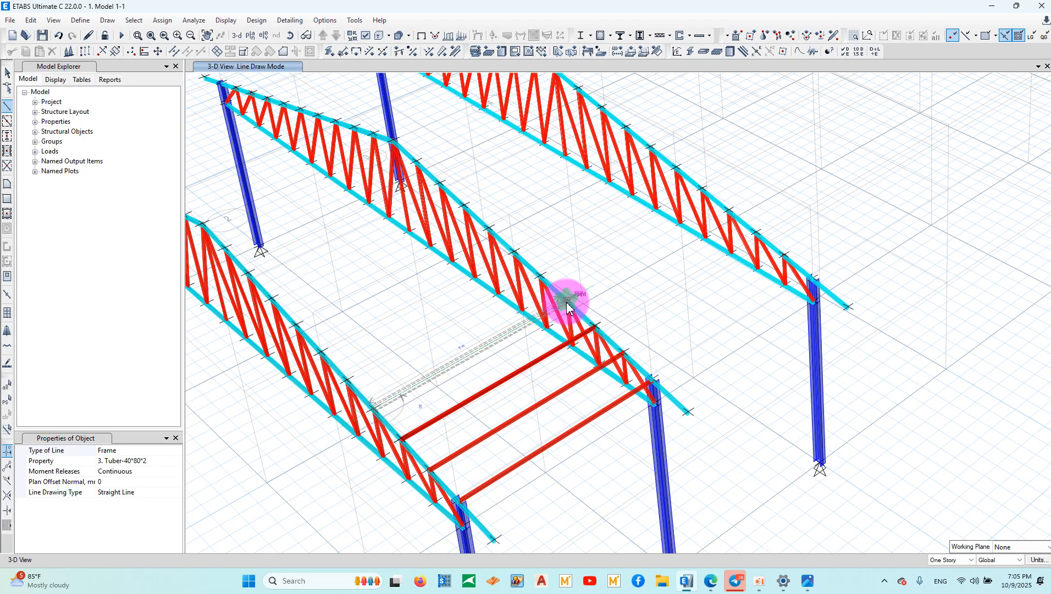
pyautogui.click(567, 303)
# Draw three more 3. Tuber-40*80*2 purlins at the next top-chord joints up the slope between the first and second trusses.
pyautogui.click(347, 382)
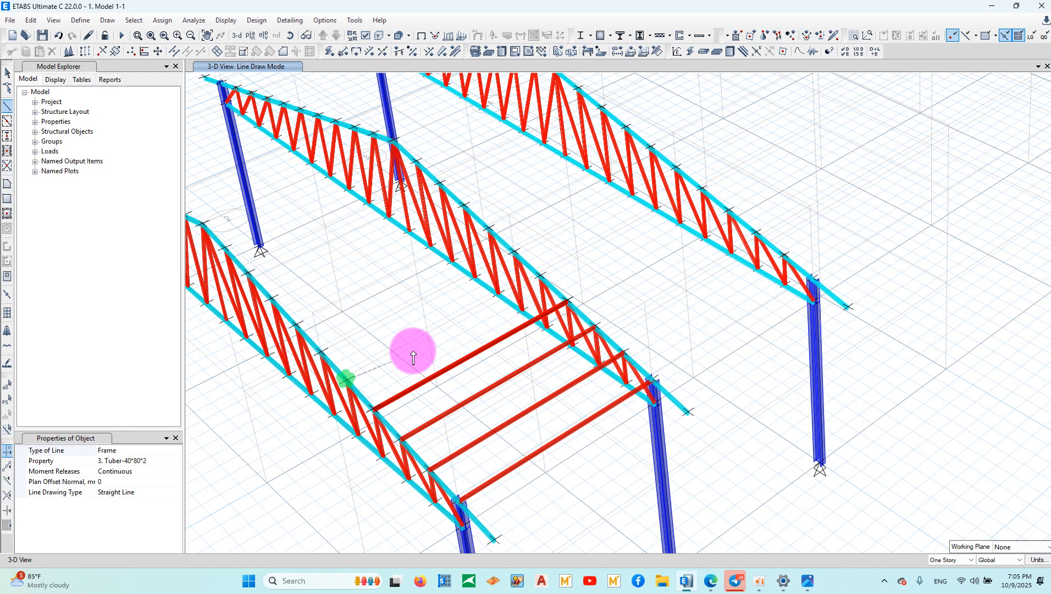
pyautogui.click(542, 276)
pyautogui.rightClick(432, 297)
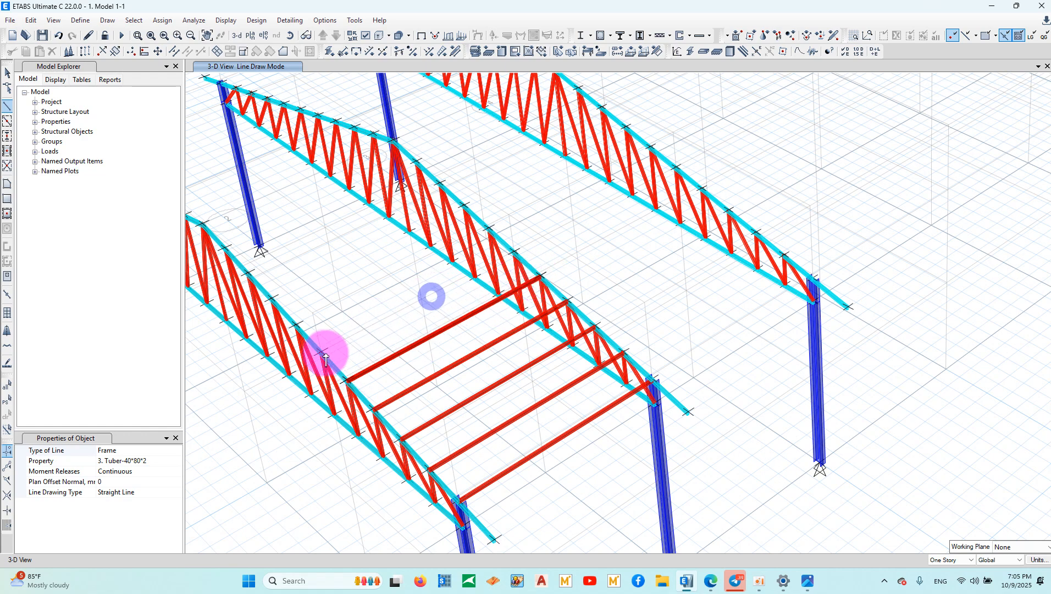
pyautogui.click(527, 250)
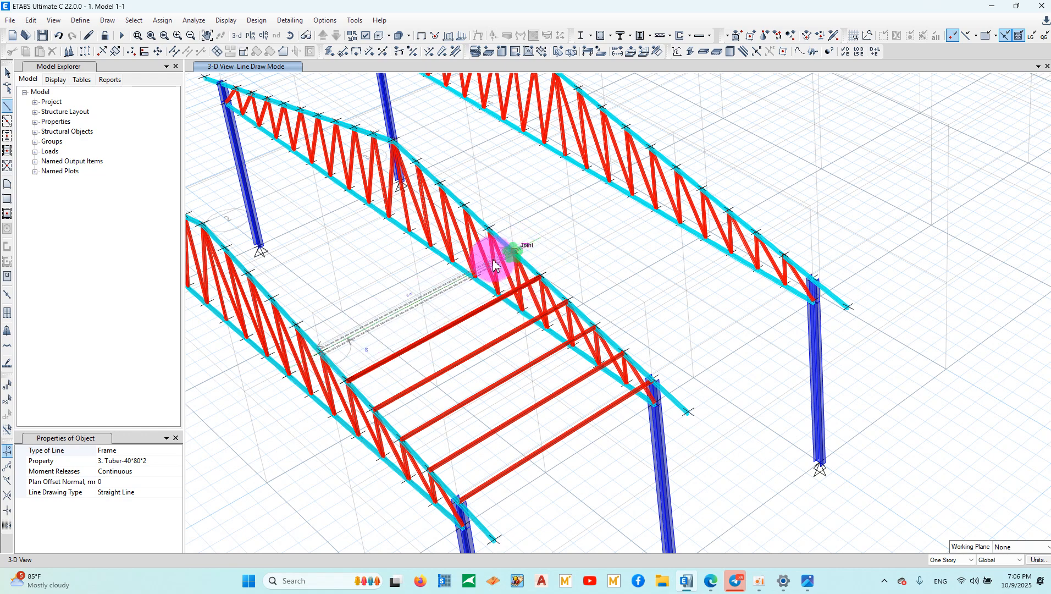
pyautogui.rightClick(463, 262)
pyautogui.click(283, 322)
pyautogui.click(491, 233)
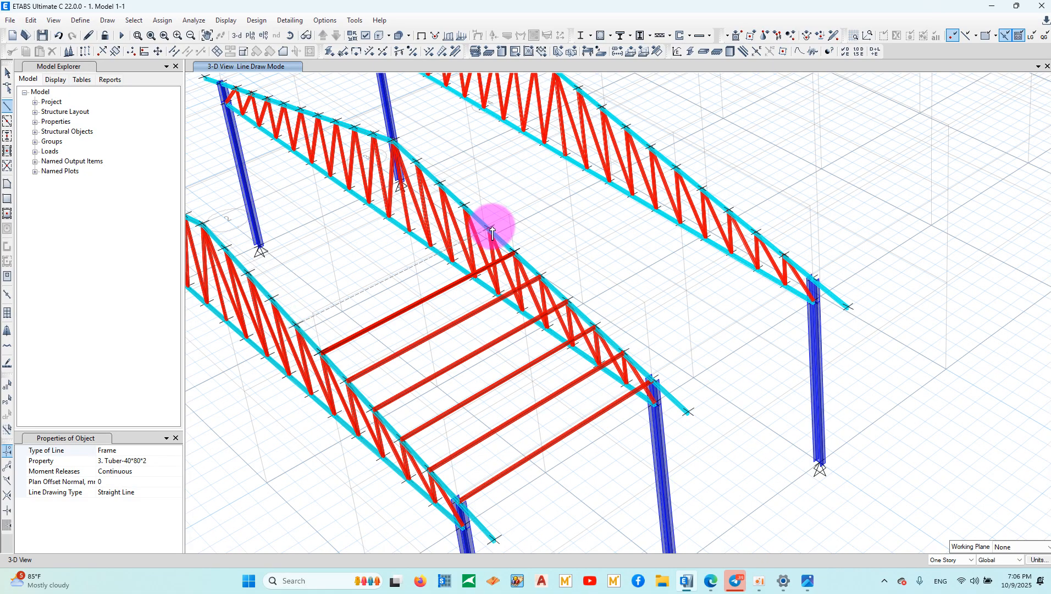
pyautogui.rightClick(489, 228)
# Draw the last three 3. Tuber-40*80*2 purlins up to the joints just below the ridge in the first bay, then leave line drawing.
pyautogui.click(282, 286)
pyautogui.click(270, 300)
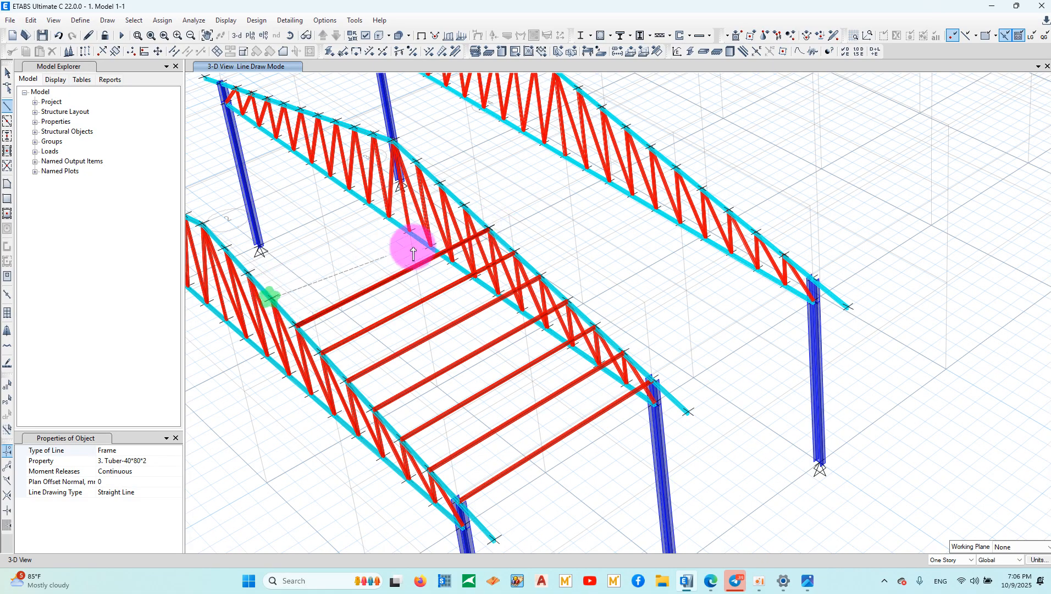
pyautogui.click(463, 205)
pyautogui.rightClick(464, 205)
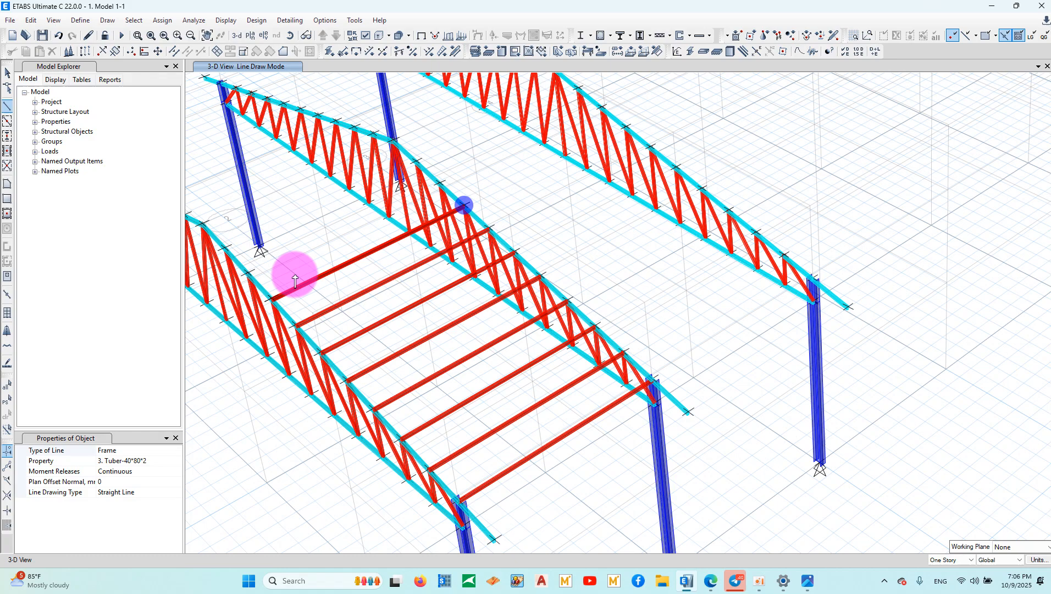
pyautogui.click(248, 279)
pyautogui.click(438, 182)
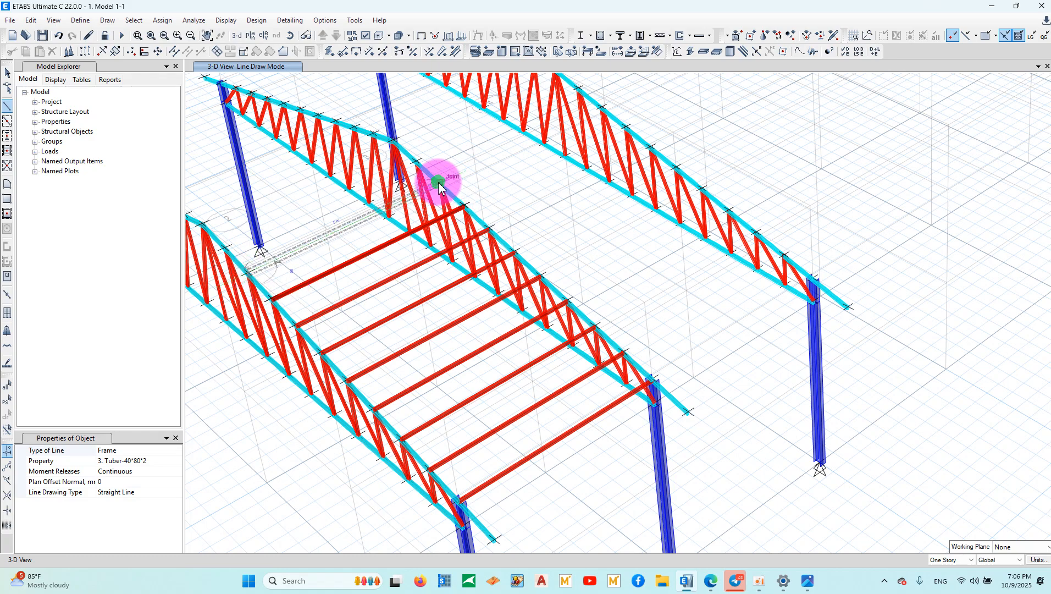
pyautogui.rightClick(439, 183)
pyautogui.click(225, 250)
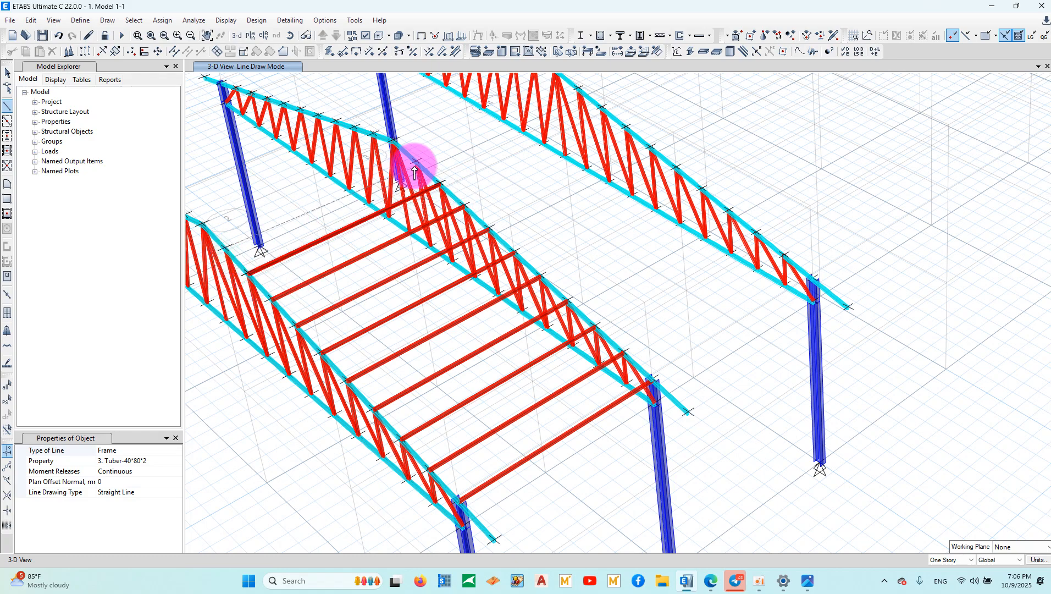
pyautogui.click(418, 165)
pyautogui.rightClick(418, 165)
pyautogui.click(7, 73)
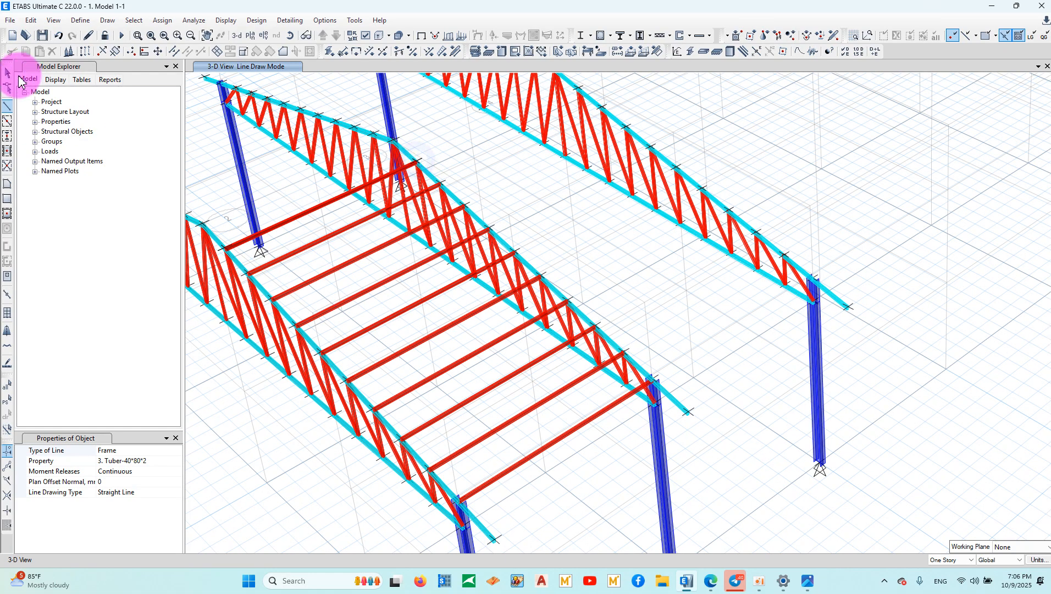
# Select all ten purlins between the first and second trusses.
pyautogui.scroll(-3, 479, 361)
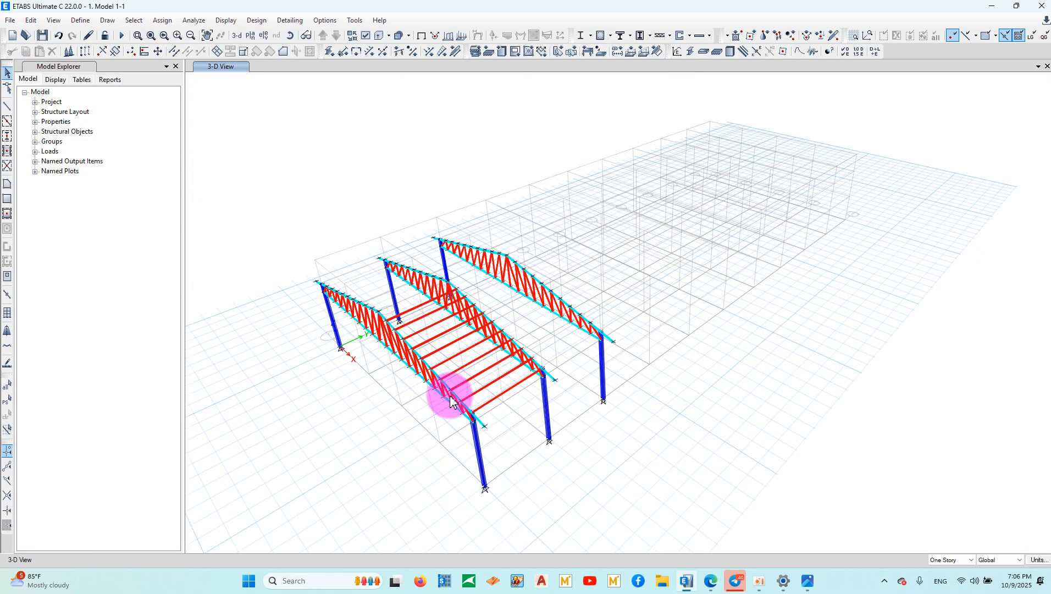
pyautogui.scroll(1, 453, 411)
pyautogui.scroll(3, 455, 418)
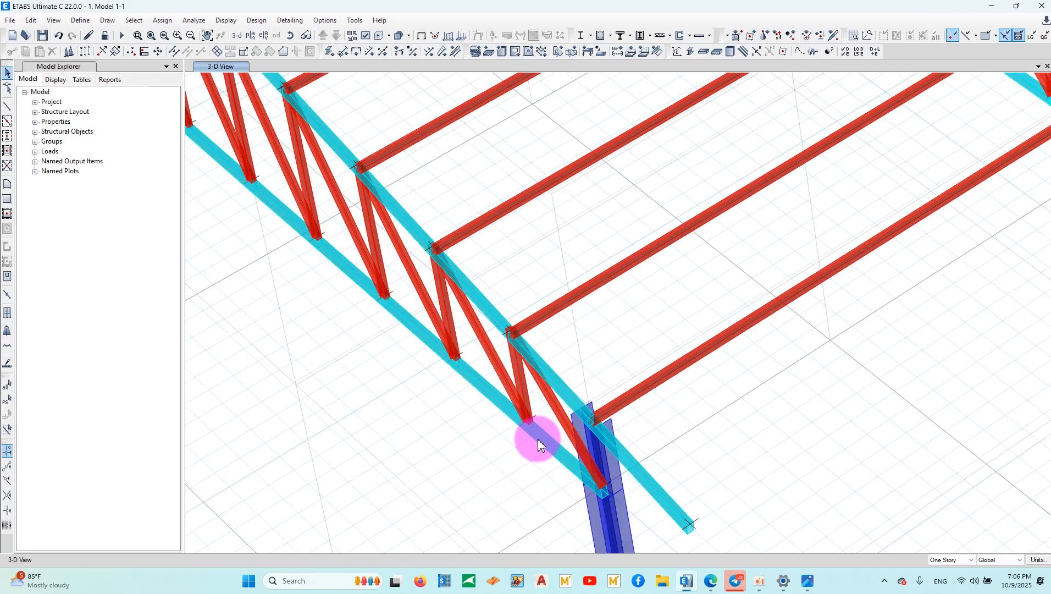
pyautogui.scroll(-2, 574, 263)
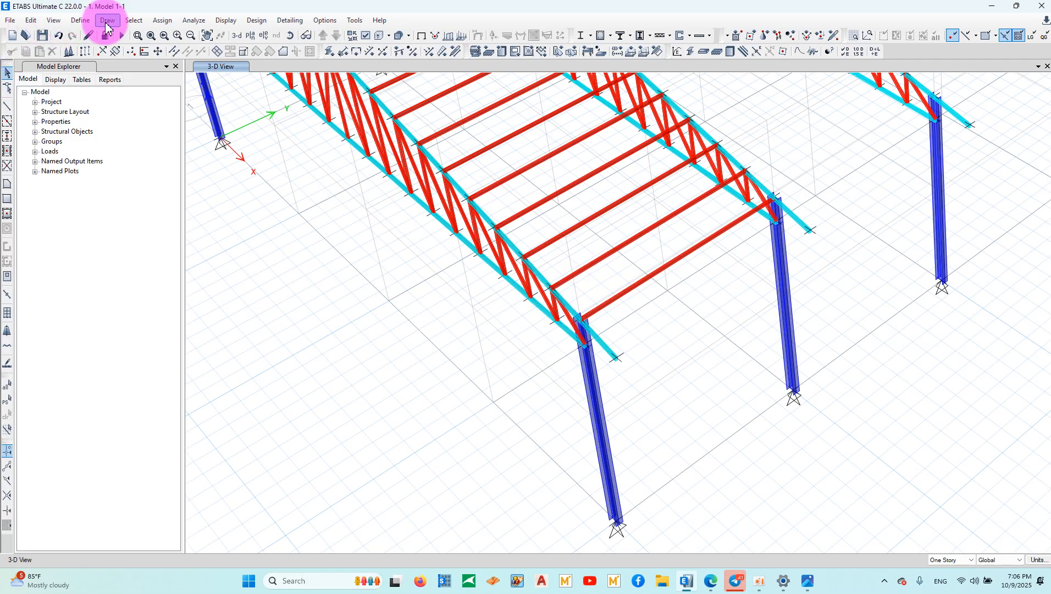
pyautogui.scroll(-3, 467, 310)
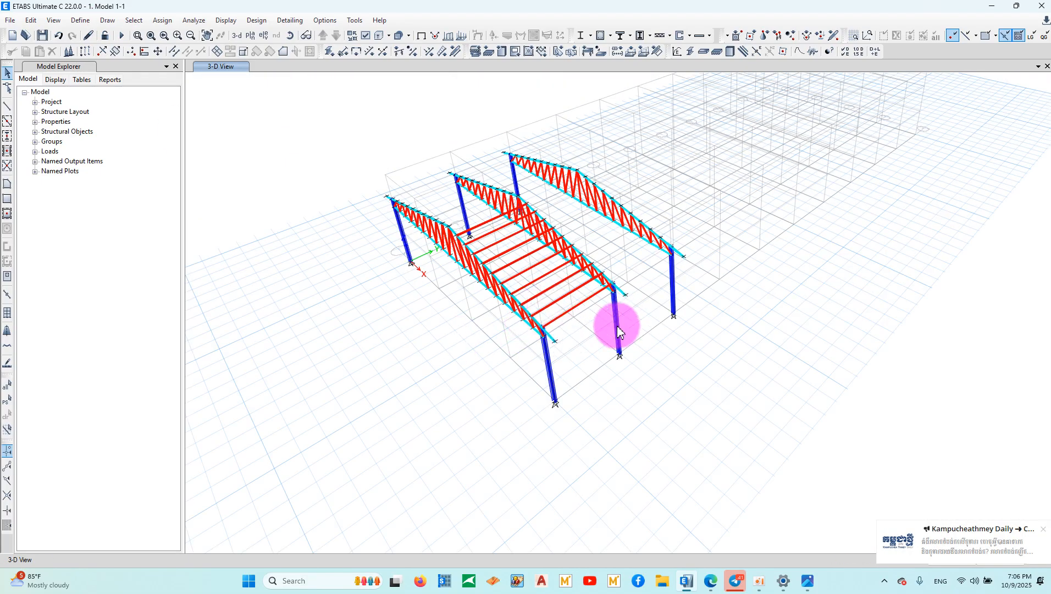
pyautogui.scroll(3, 576, 288)
pyautogui.scroll(2, 576, 289)
pyautogui.moveTo(567, 354); pyautogui.dragTo(367, 155)
pyautogui.hotkey('ctrl', 'q')
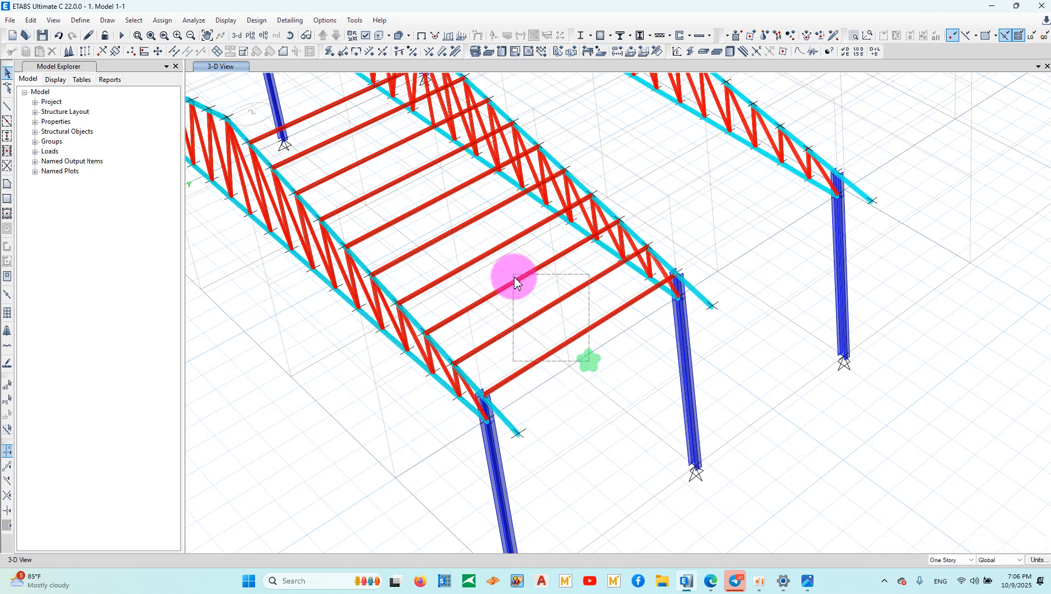
pyautogui.click(453, 240)
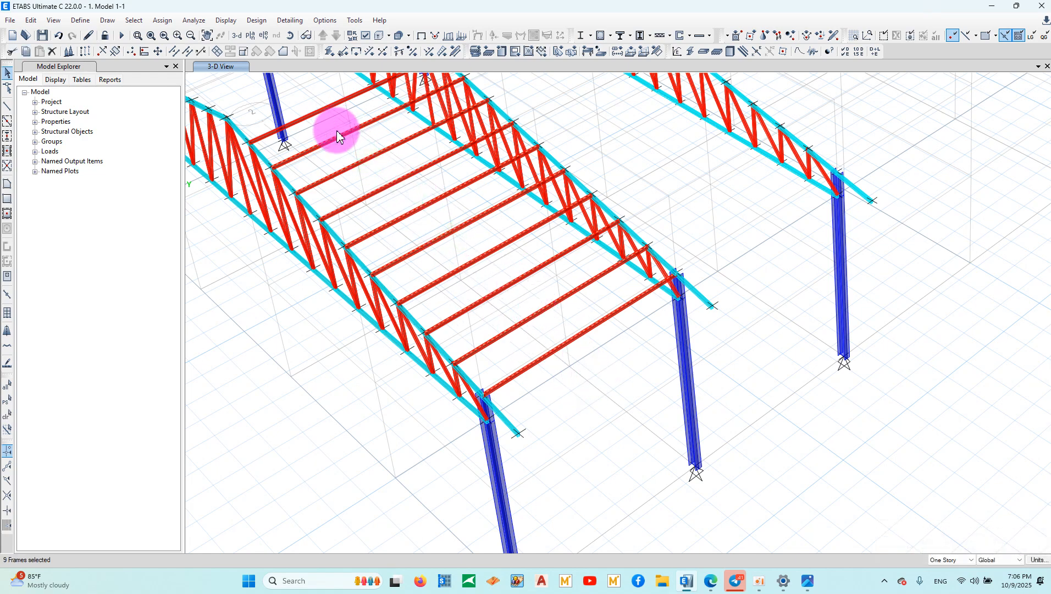
pyautogui.scroll(-3, 356, 170)
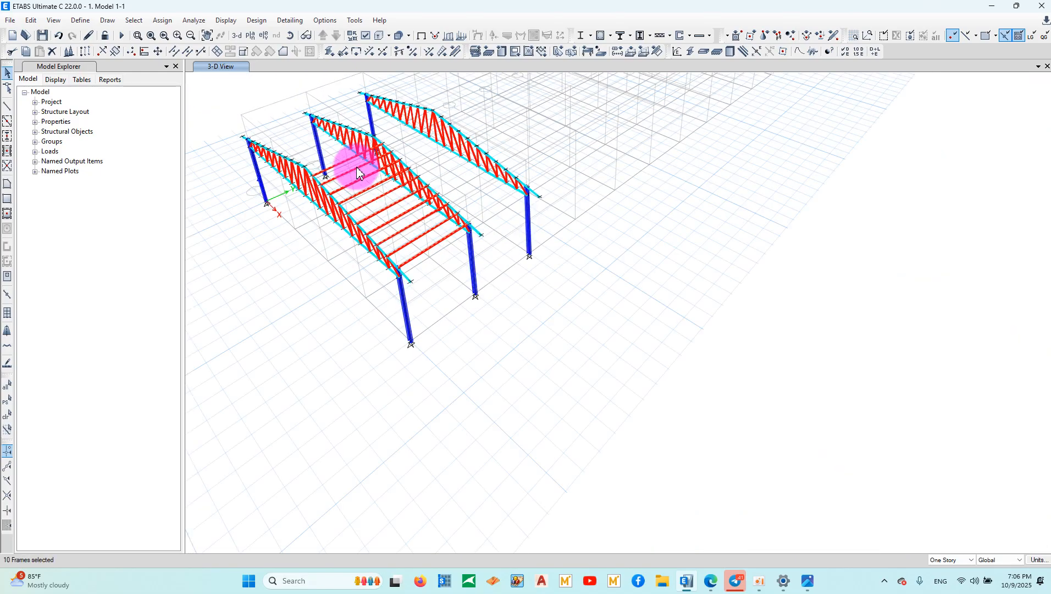
pyautogui.scroll(3, 328, 98)
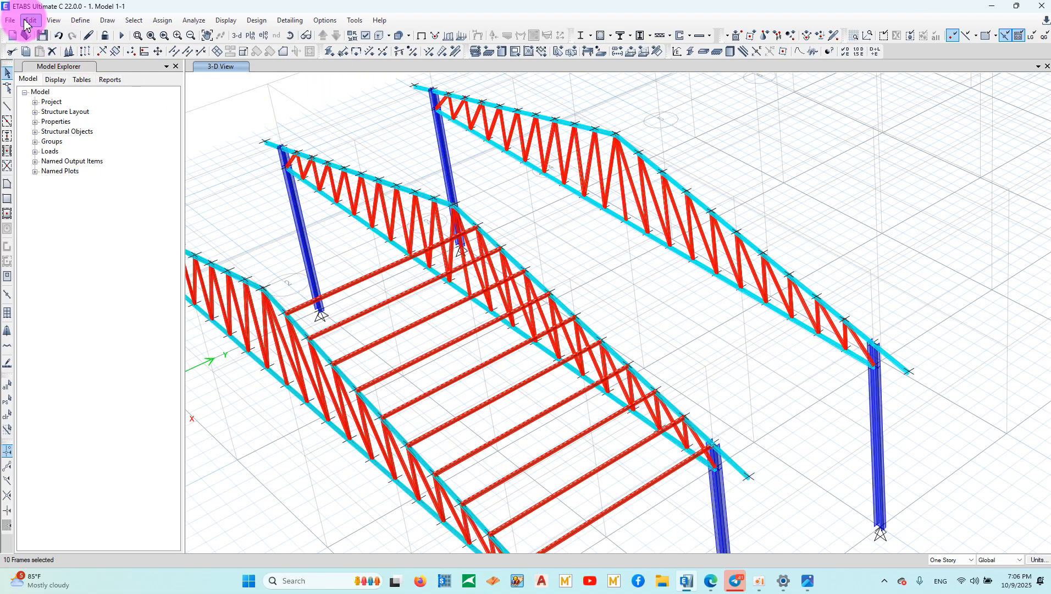
# Replicate the selected purlins by mirroring them about the ridge line picked between the first two trusses' ridge joints, from (10, 0) to (10, 5) m.
pyautogui.click(26, 21)
pyautogui.click(48, 219)
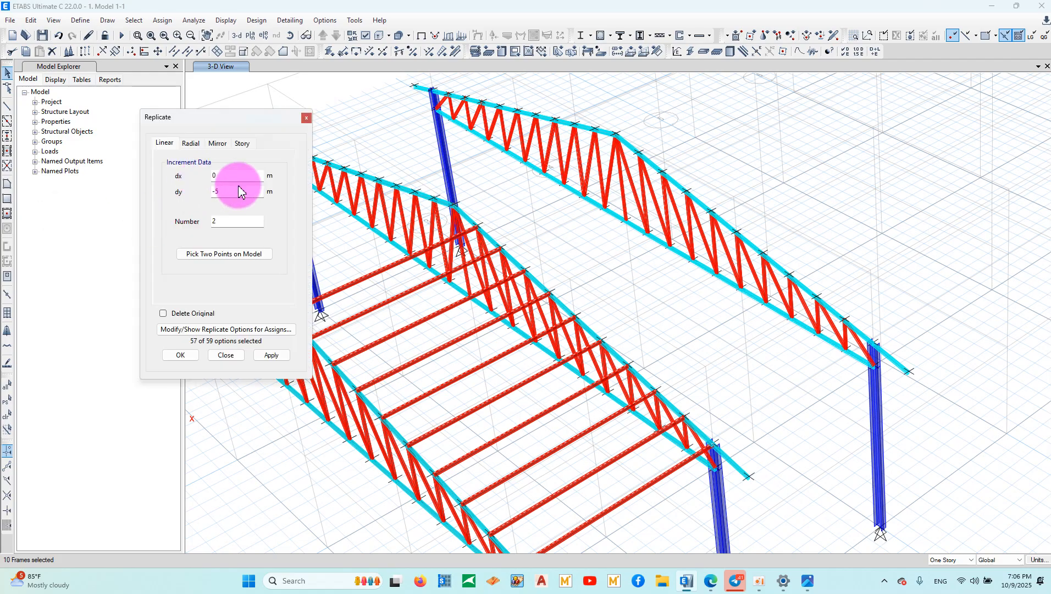
pyautogui.click(217, 143)
pyautogui.click(220, 257)
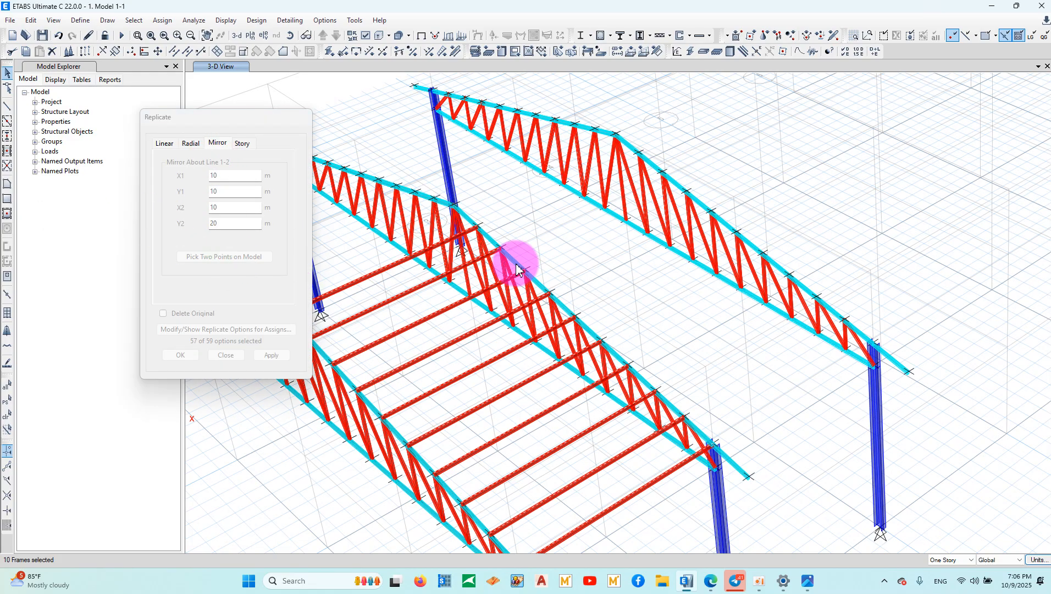
pyautogui.scroll(-5, 694, 253)
pyautogui.scroll(5, 642, 253)
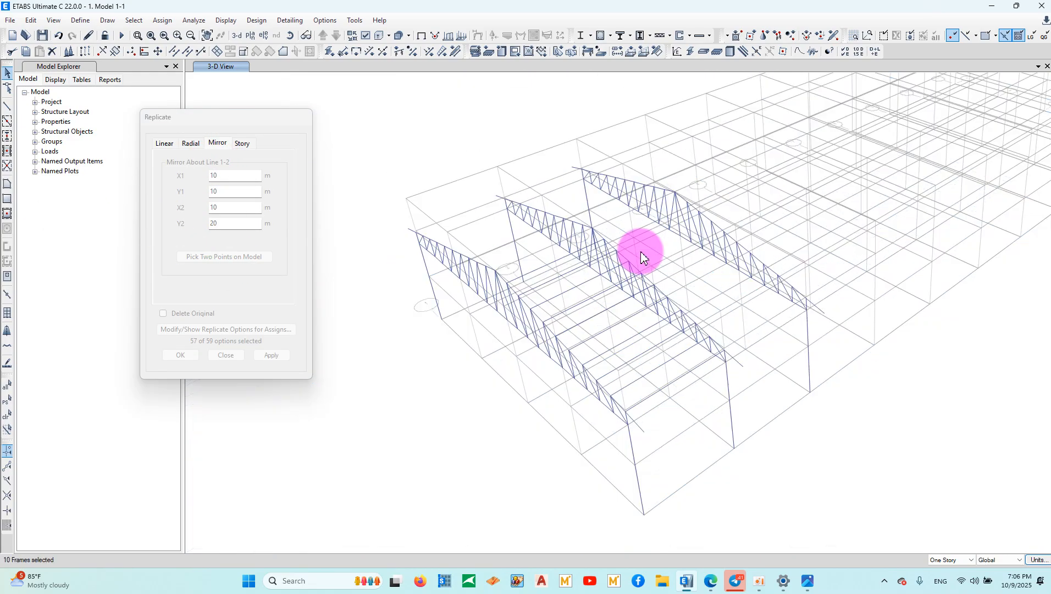
pyautogui.click(356, 296)
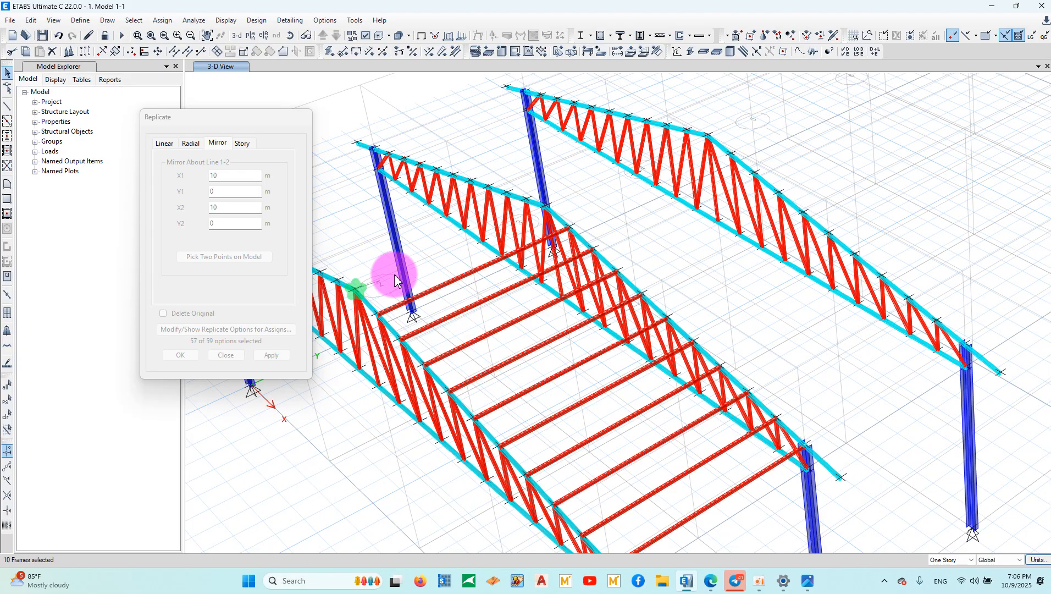
pyautogui.click(549, 212)
pyautogui.click(271, 355)
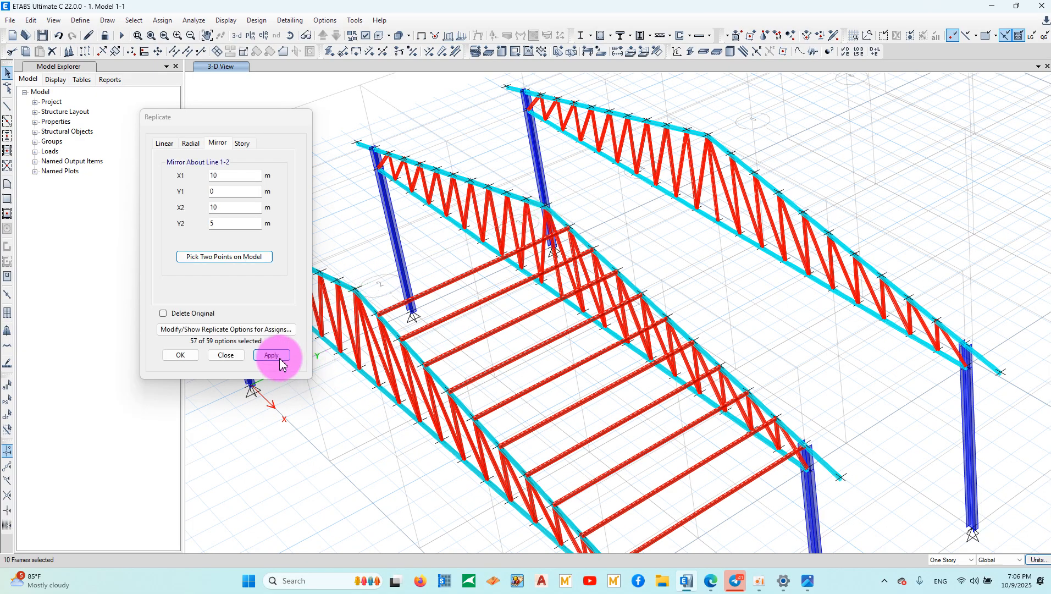
# Draw a straight 3. Tuber-40*80*2 purlin along the ridge between the first and second trusses, then leave line drawing and close the Replicate dialog.
pyautogui.click(9, 110)
pyautogui.click(354, 287)
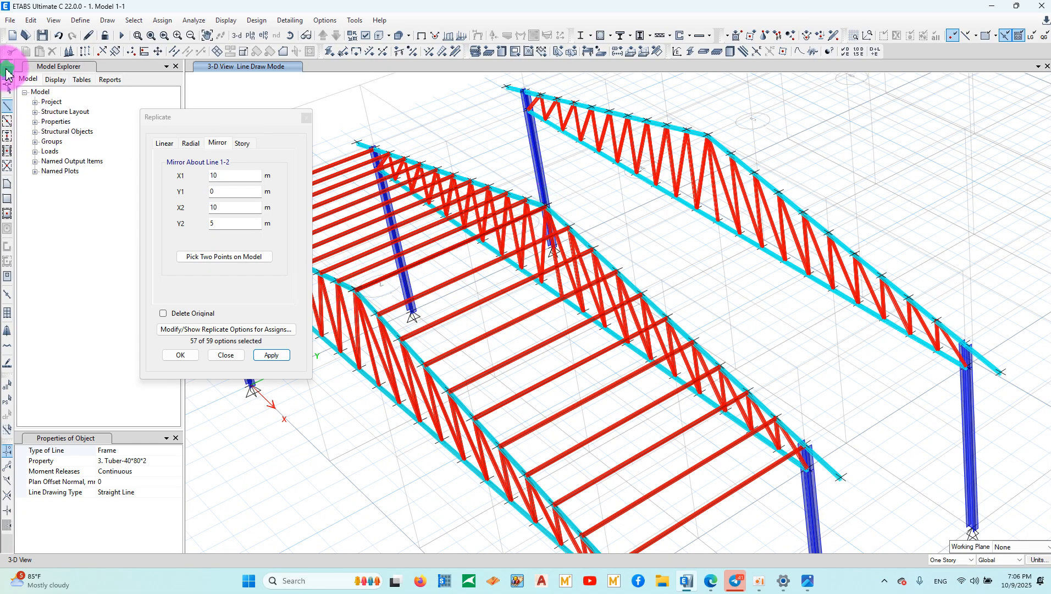
pyautogui.click(7, 72)
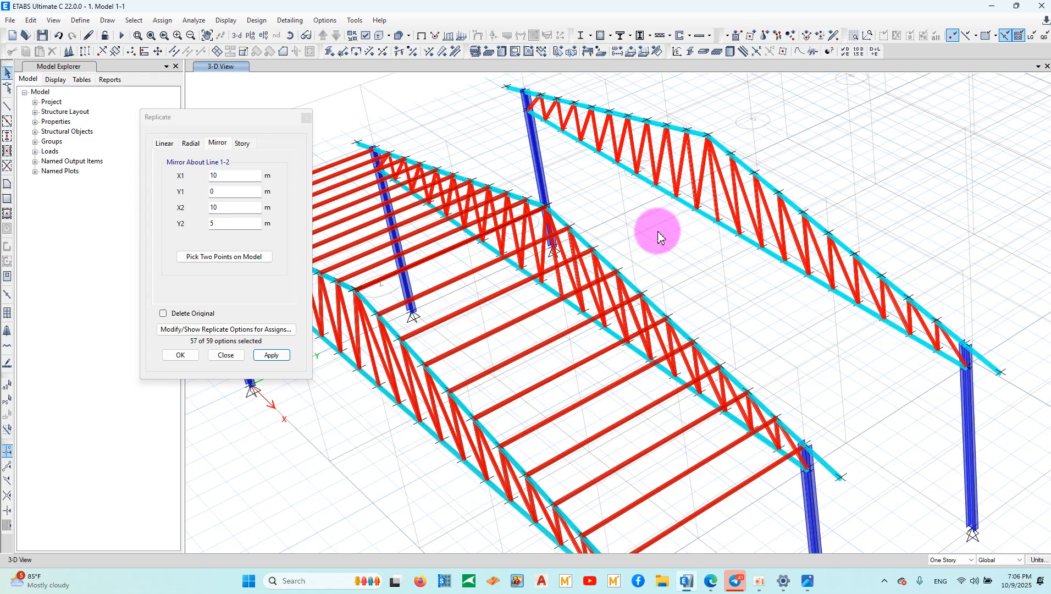
pyautogui.click(304, 119)
# Select the whole third truss frame with its columns and delete it.
pyautogui.click(289, 35)
pyautogui.moveTo(604, 389); pyautogui.dragTo(557, 412)
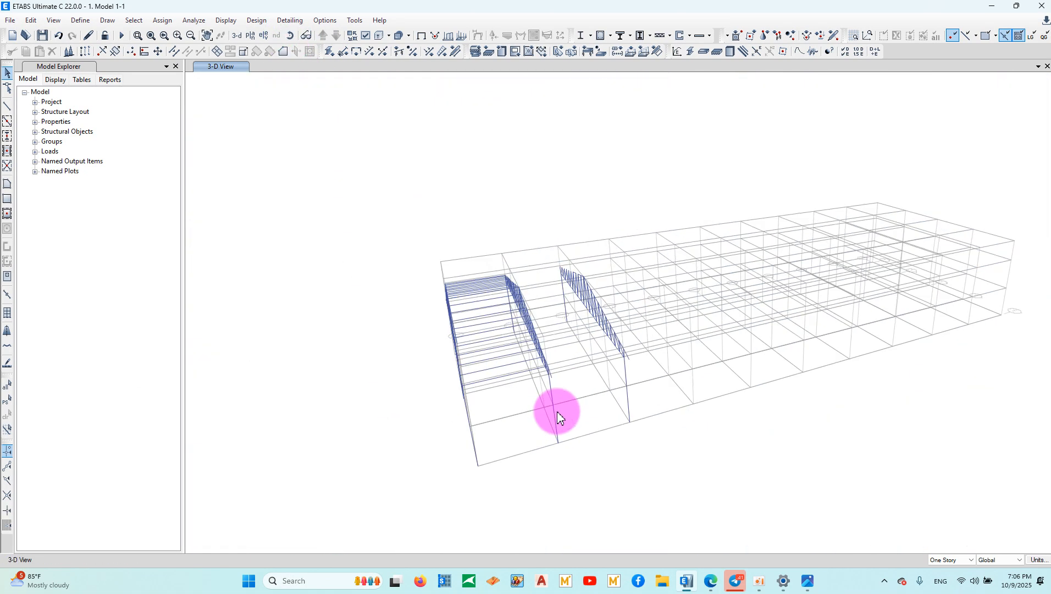
pyautogui.moveTo(679, 466); pyautogui.dragTo(587, 291)
pyautogui.moveTo(611, 358); pyautogui.dragTo(559, 237)
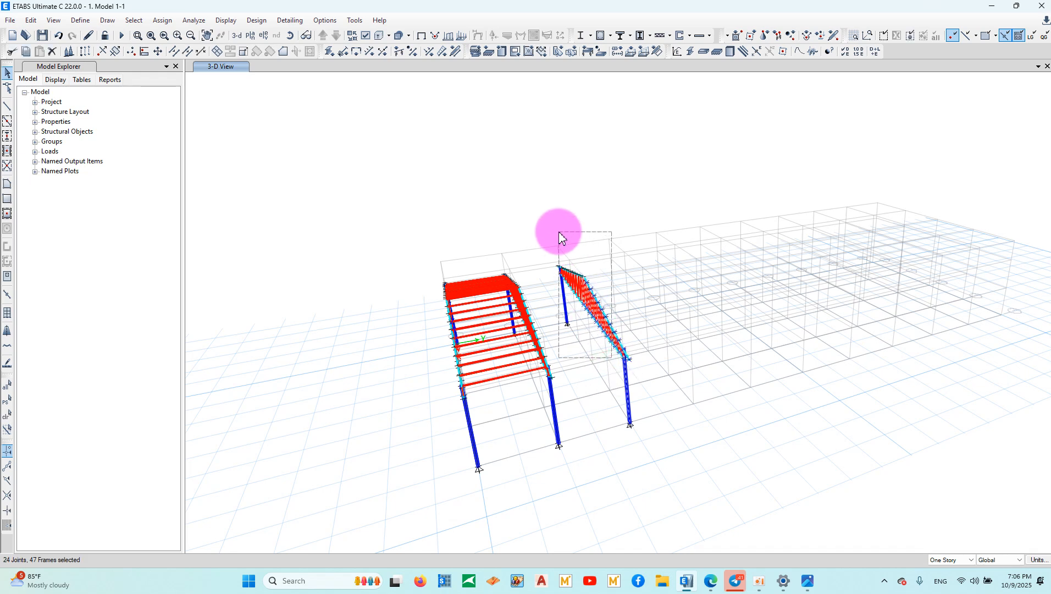
pyautogui.click(52, 51)
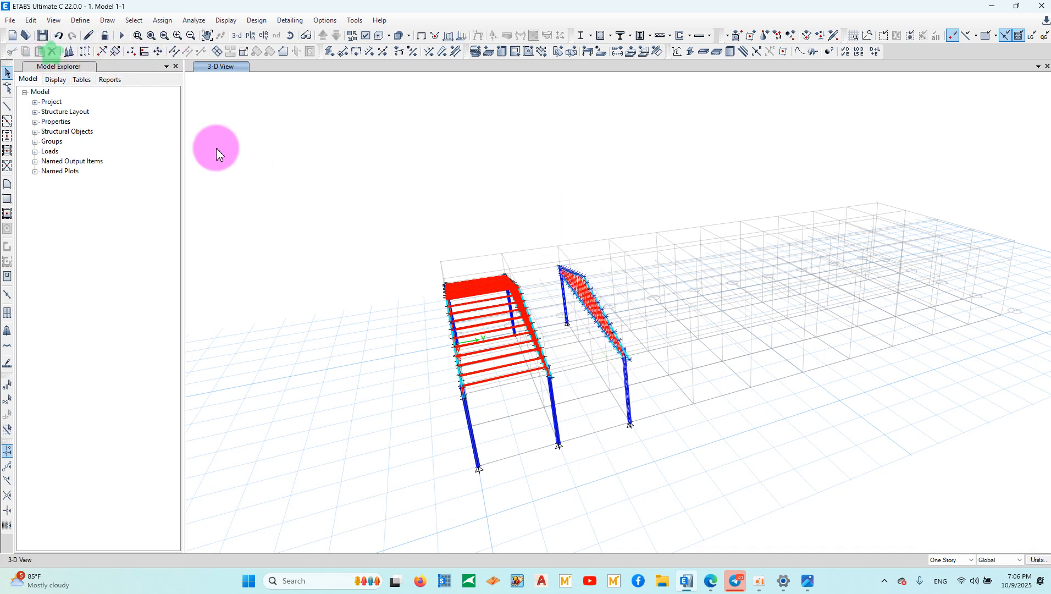
# Replicate the second truss frame together with the first-bay purlins linearly with dx 0, dy 5 m and 10 copies.
pyautogui.click(290, 36)
pyautogui.moveTo(630, 444); pyautogui.dragTo(628, 439)
pyautogui.moveTo(588, 466); pyautogui.dragTo(488, 243)
pyautogui.click(31, 19)
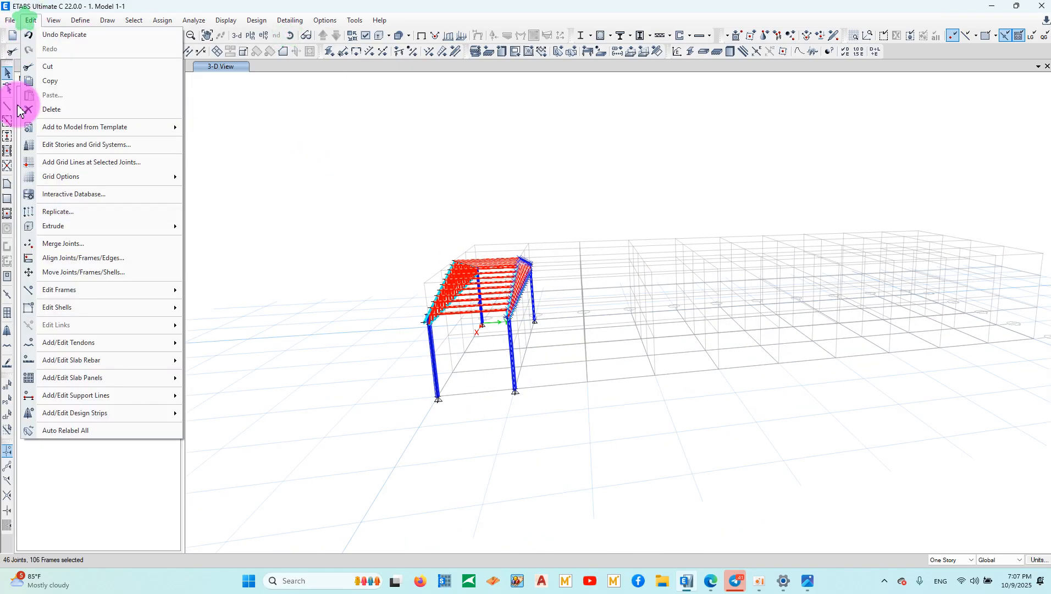
pyautogui.click(48, 209)
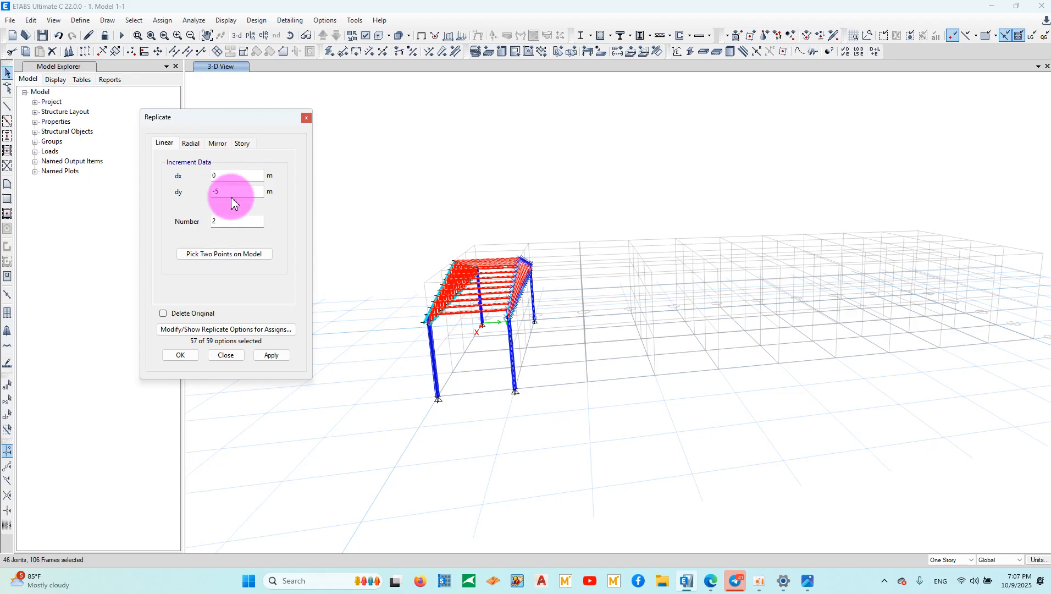
pyautogui.moveTo(220, 191); pyautogui.dragTo(182, 188)
pyautogui.write('5')
pyautogui.moveTo(226, 221); pyautogui.dragTo(181, 219)
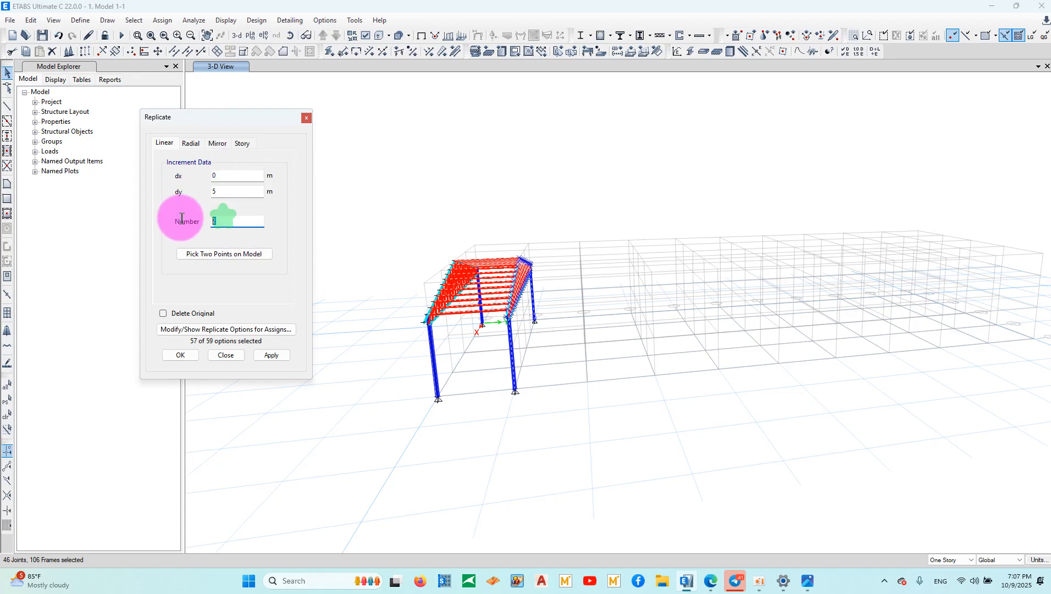
pyautogui.write('10')
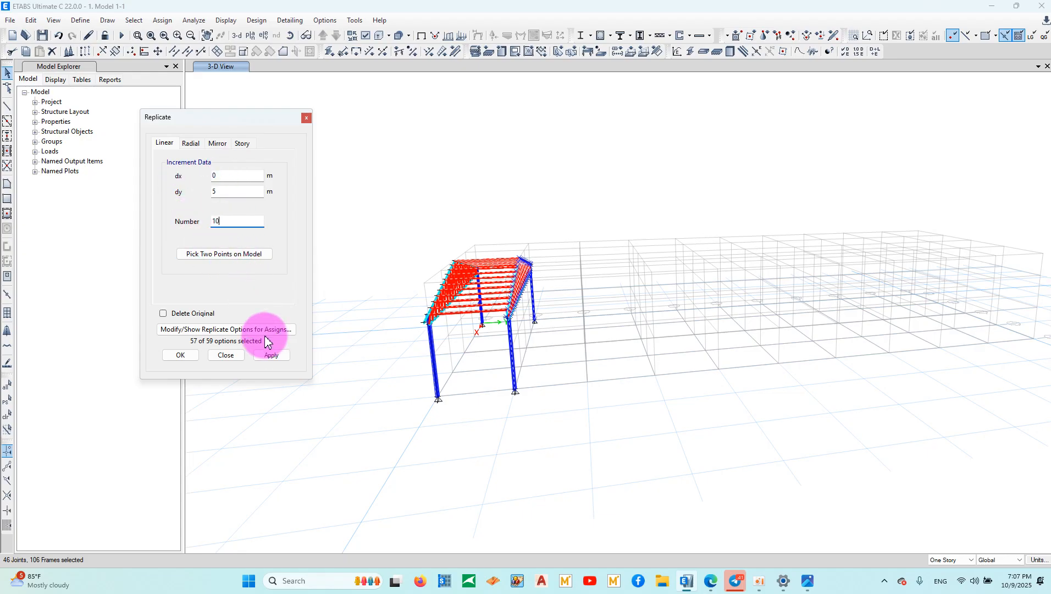
pyautogui.click(272, 356)
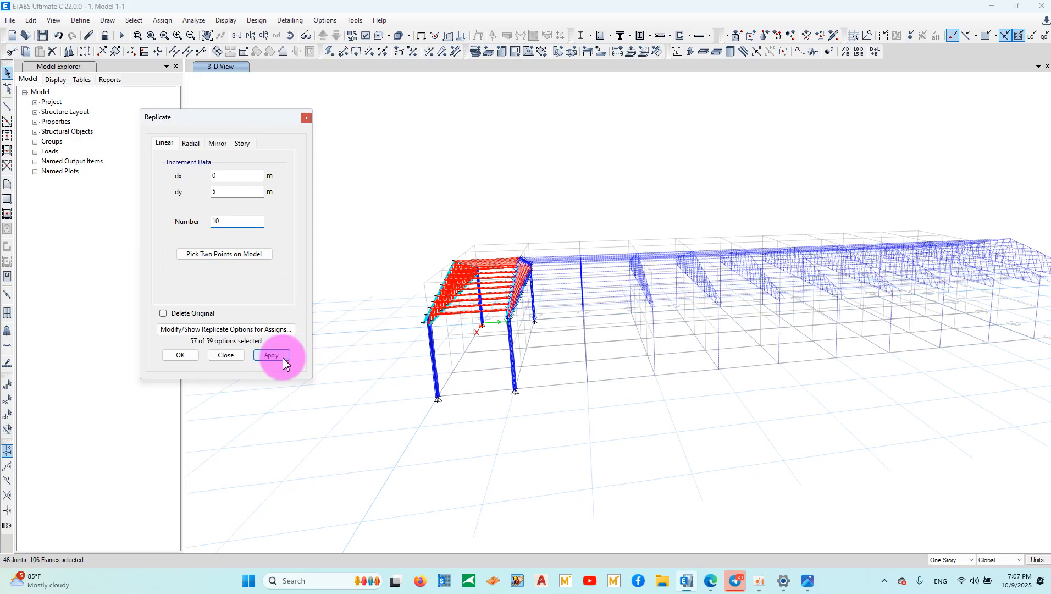
pyautogui.click(306, 118)
# Run a model check with all checks enabled, including the fix that trims or extends frames and moves joints.
pyautogui.click(230, 33)
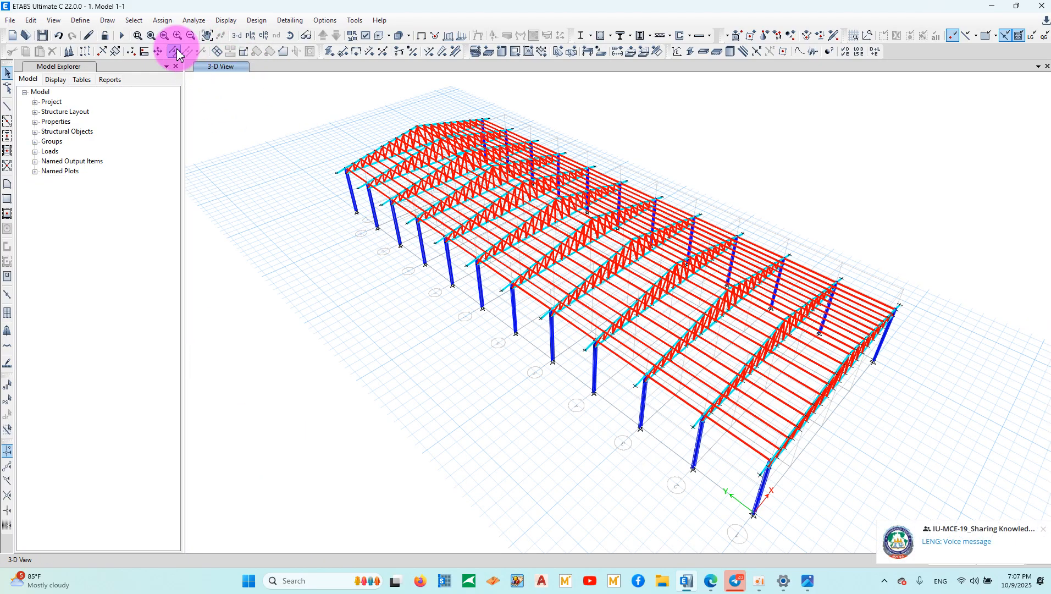
pyautogui.click(193, 20)
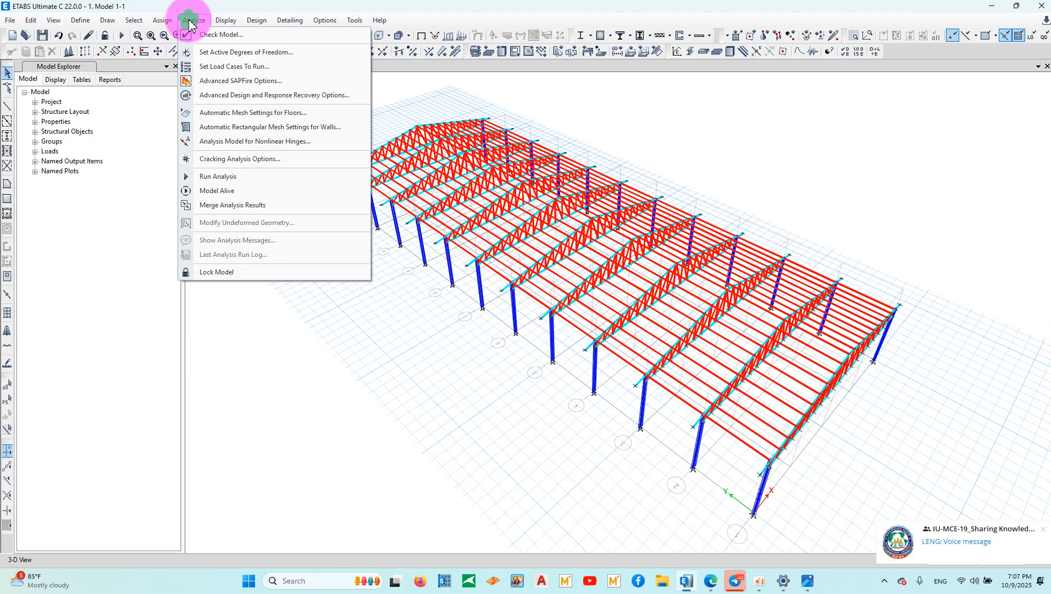
pyautogui.click(228, 40)
pyautogui.click(536, 433)
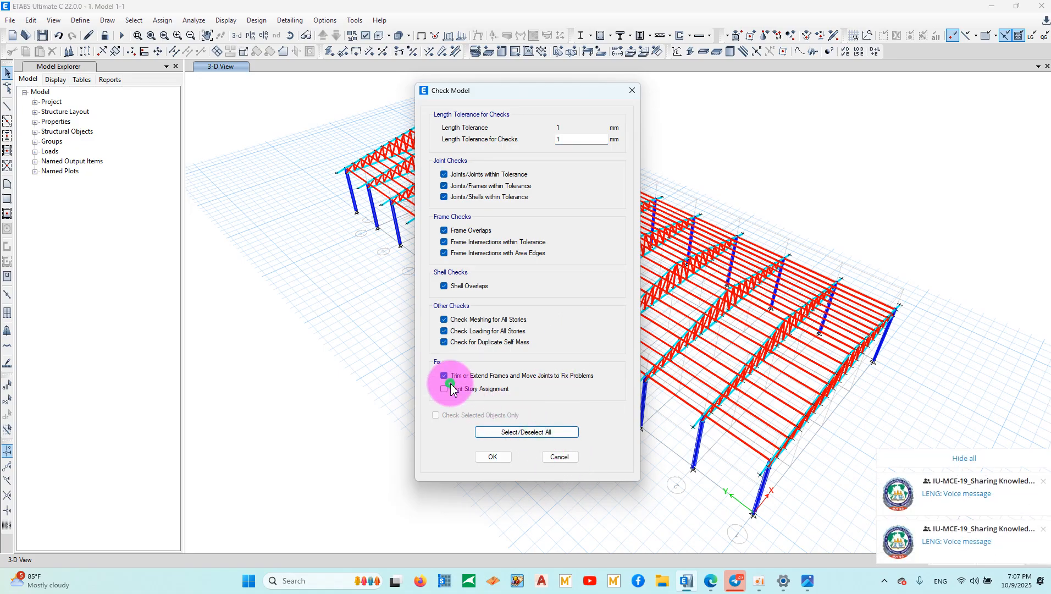
pyautogui.click(495, 456)
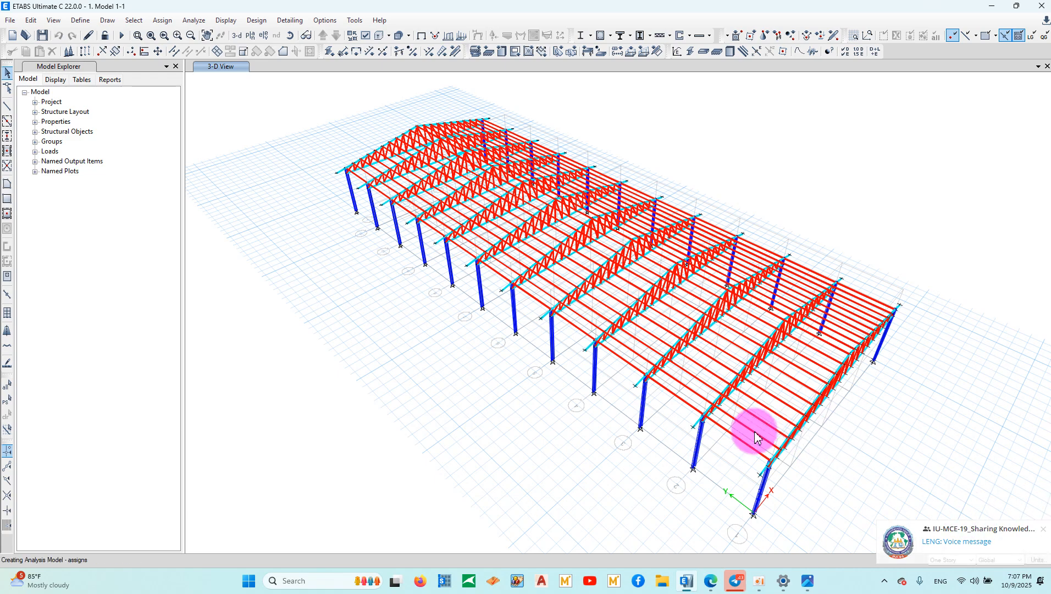
# Move the check message clear of the structure, then capture the full screen with Snipping Tool and copy the snip.
pyautogui.moveTo(557, 167); pyautogui.dragTo(278, 247)
pyautogui.click(333, 581)
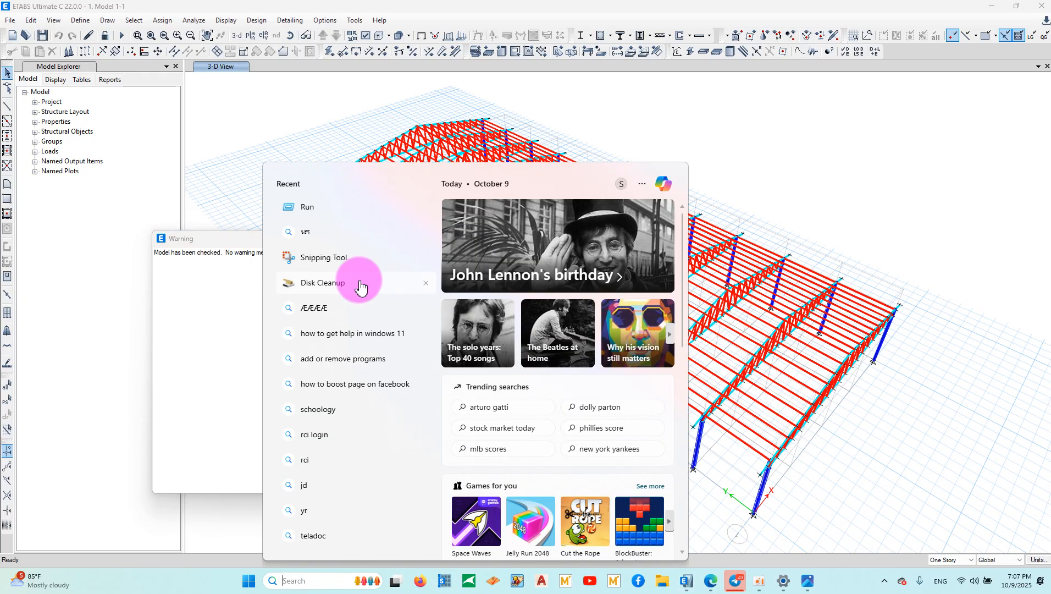
pyautogui.click(321, 263)
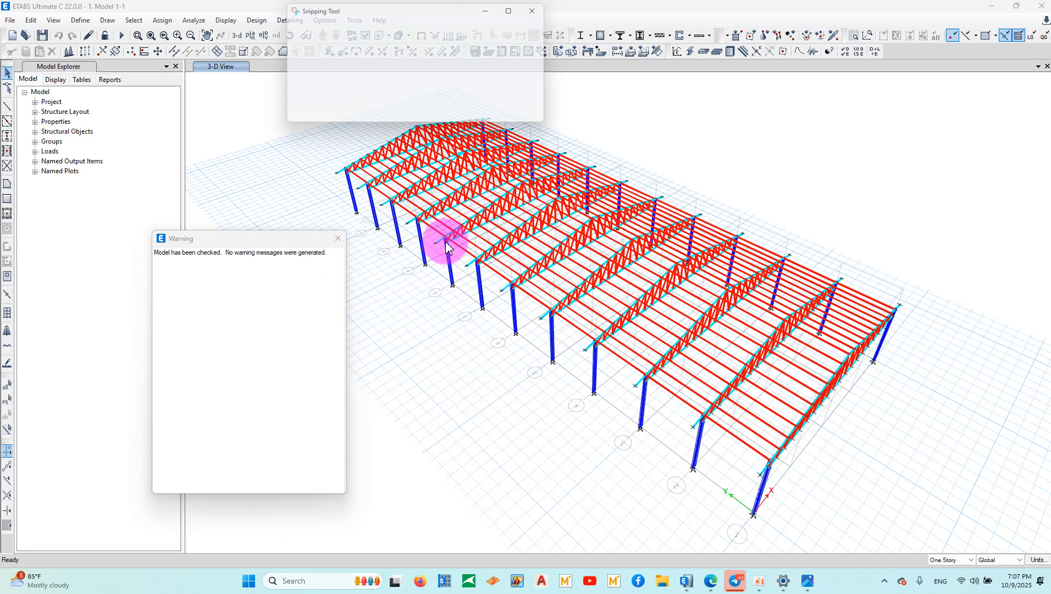
pyautogui.click(291, 32)
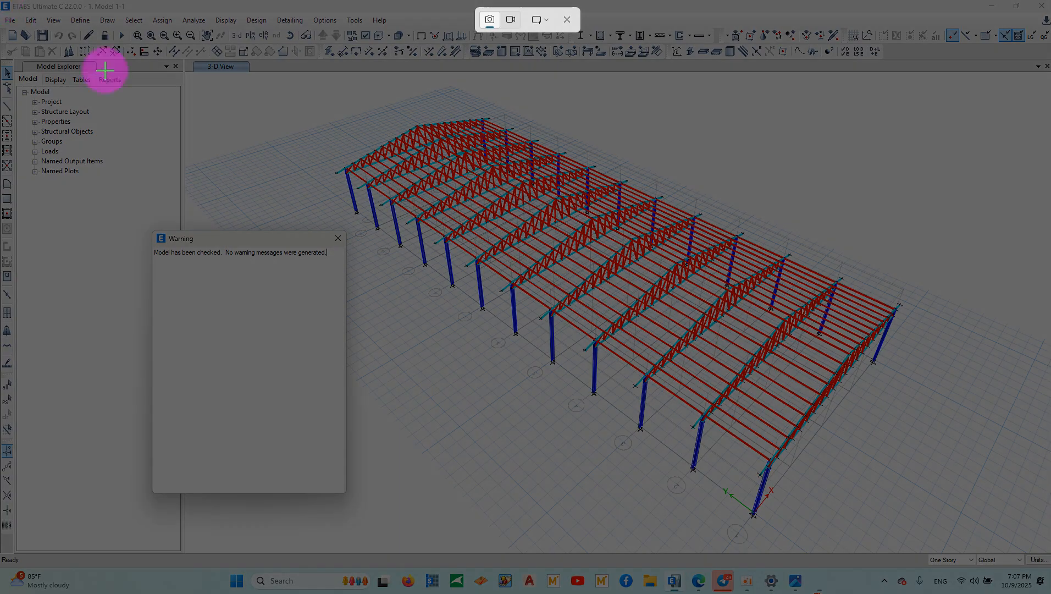
pyautogui.moveTo(1, 2); pyautogui.dragTo(857, 550)
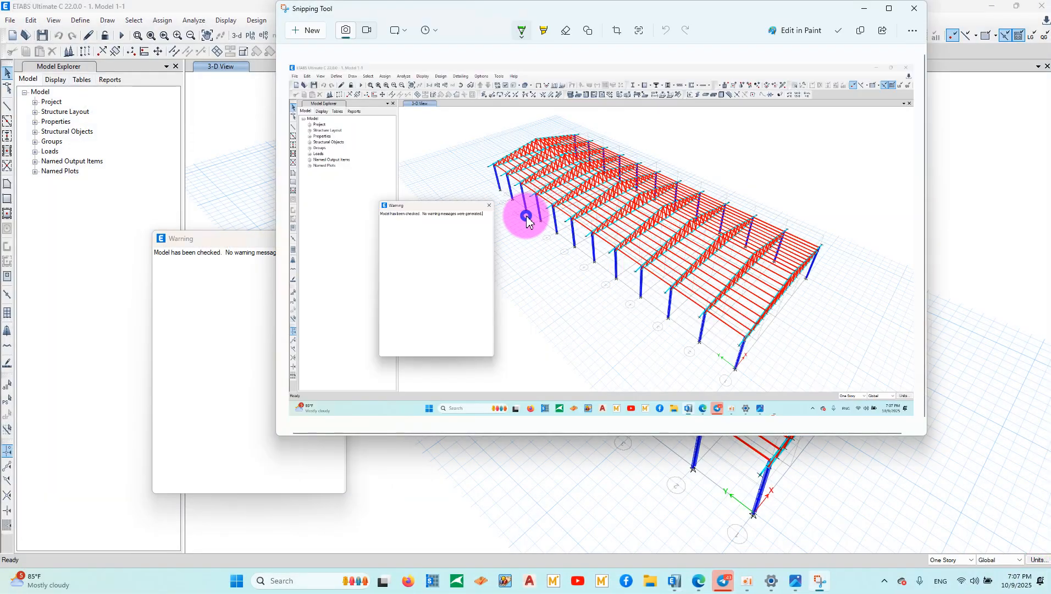
pyautogui.rightClick(527, 221)
pyautogui.click(568, 252)
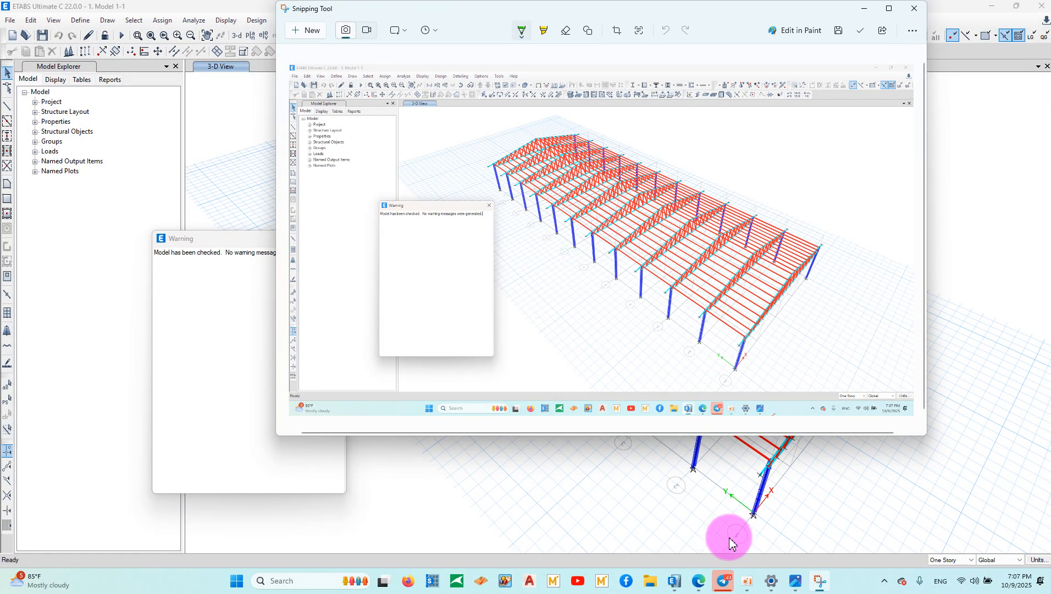
# Switch to Telegram, list all chats and open the CETC Civil Engineering Center group.
pyautogui.click(723, 581)
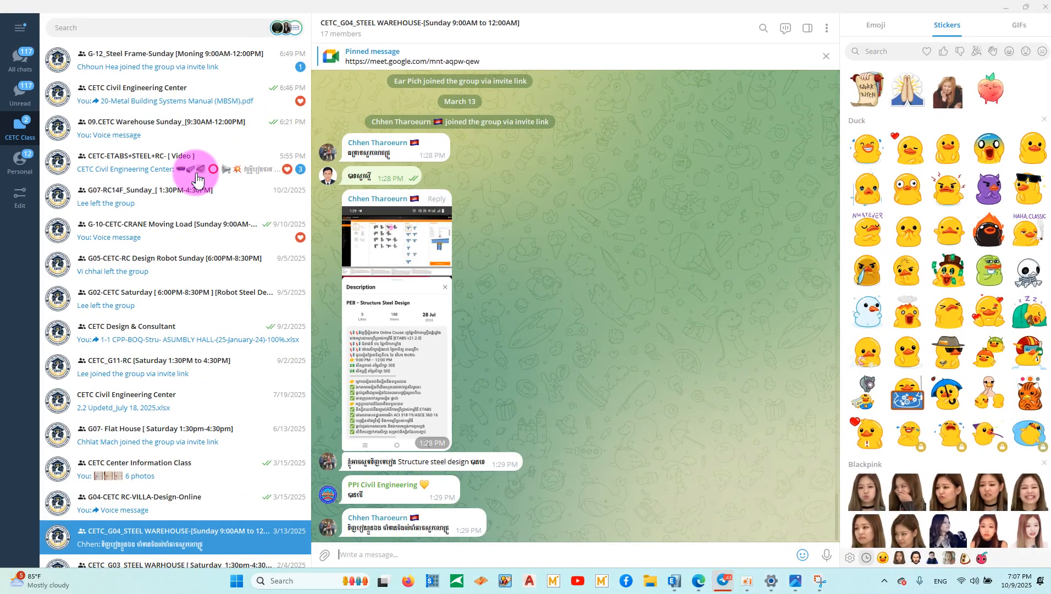
pyautogui.click(22, 63)
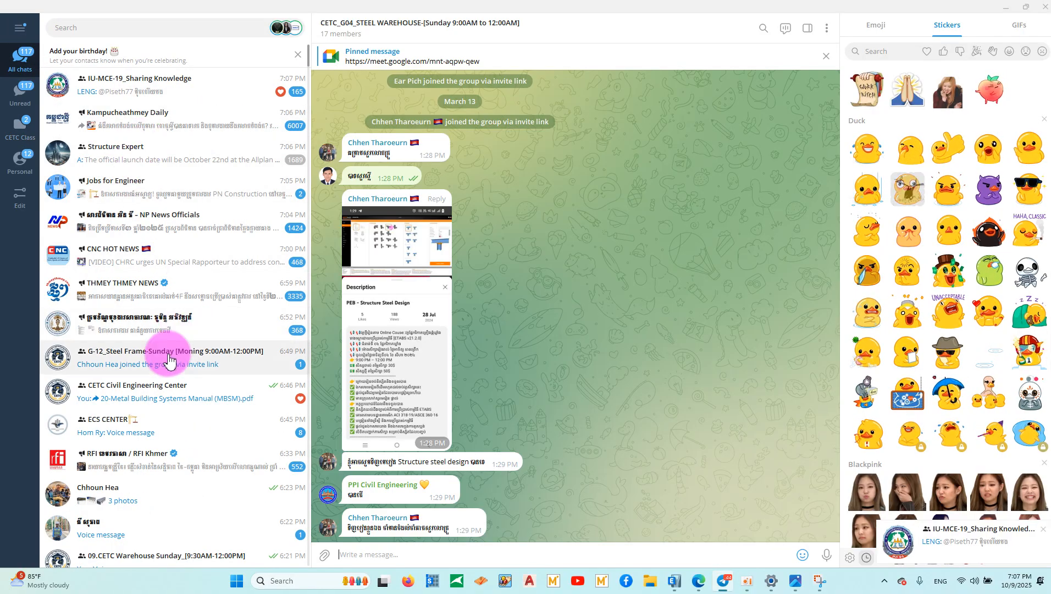
pyautogui.scroll(-1, 149, 352)
pyautogui.click(141, 297)
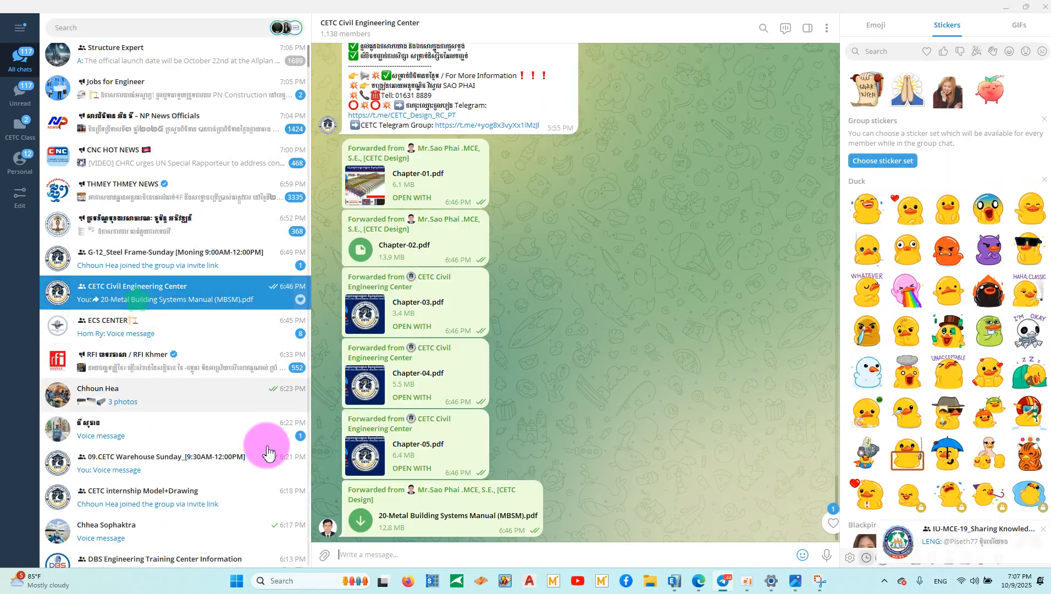
# Paste the copied model snip into the CETC Civil Engineering Center group and send it as an image.
pyautogui.rightClick(355, 557)
pyautogui.click(376, 480)
pyautogui.click(615, 398)
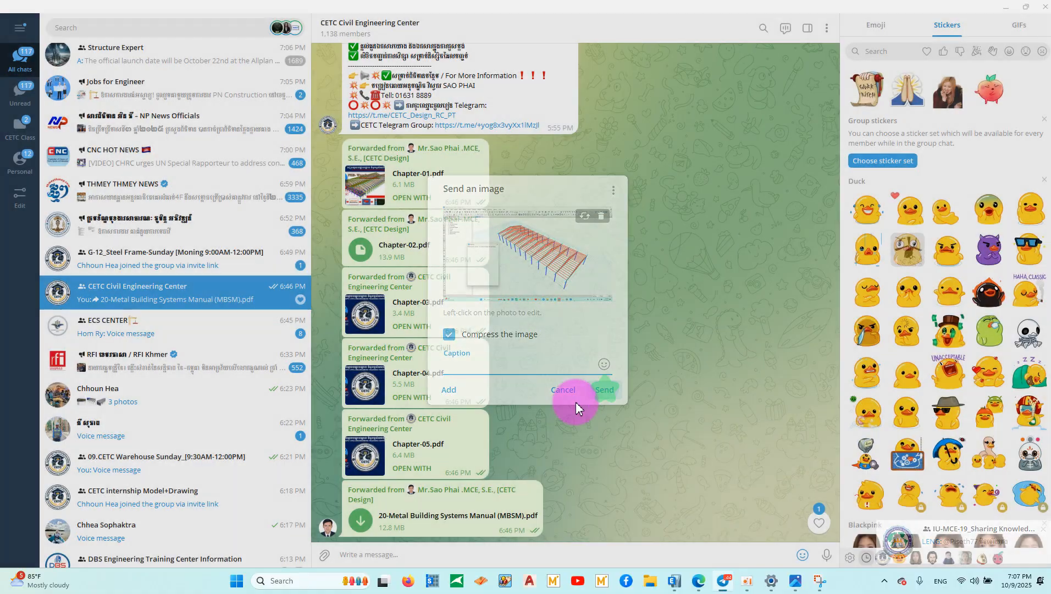
# Switch to the other Telegram account, open the (PPI) group and send the same model snip there.
pyautogui.click(19, 27)
pyautogui.click(25, 102)
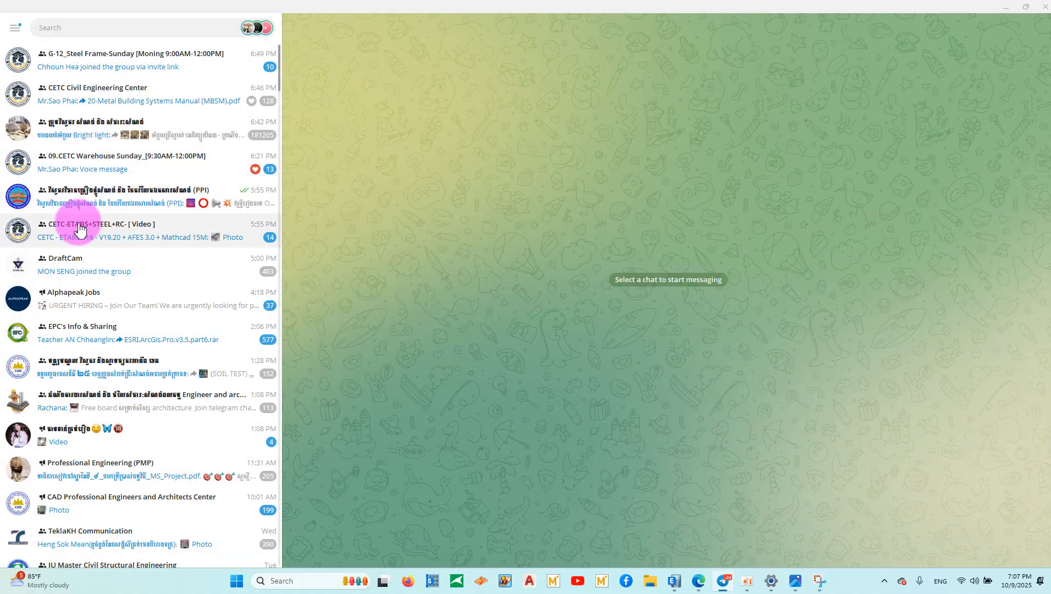
pyautogui.click(77, 207)
pyautogui.rightClick(352, 556)
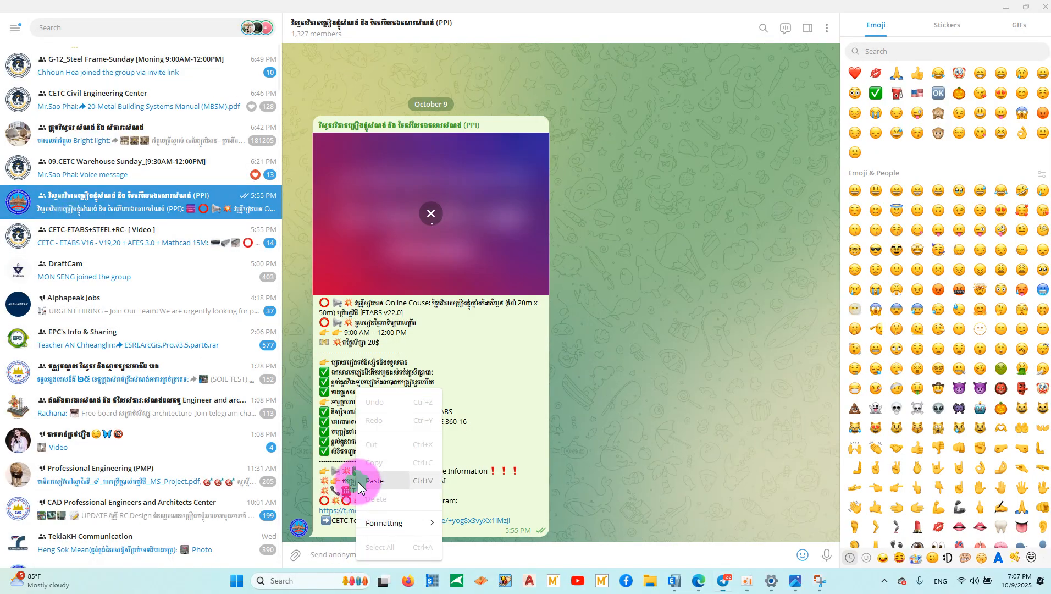
pyautogui.click(352, 481)
pyautogui.click(607, 388)
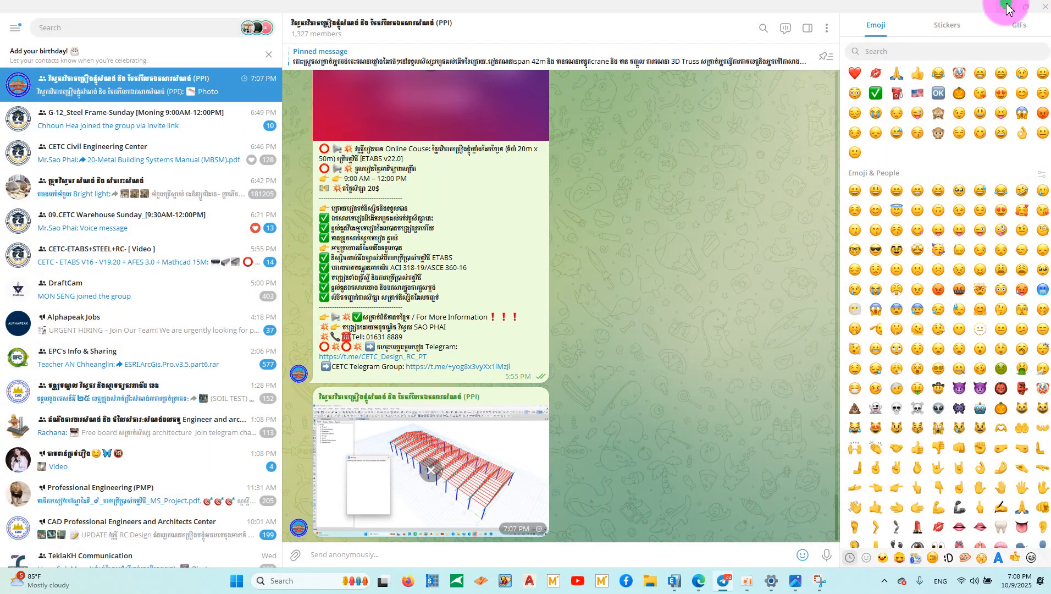
# Return to ETABS, then close the model check message and the Grammarly offer covering the 3D view.
pyautogui.click(1009, 7)
pyautogui.click(905, 8)
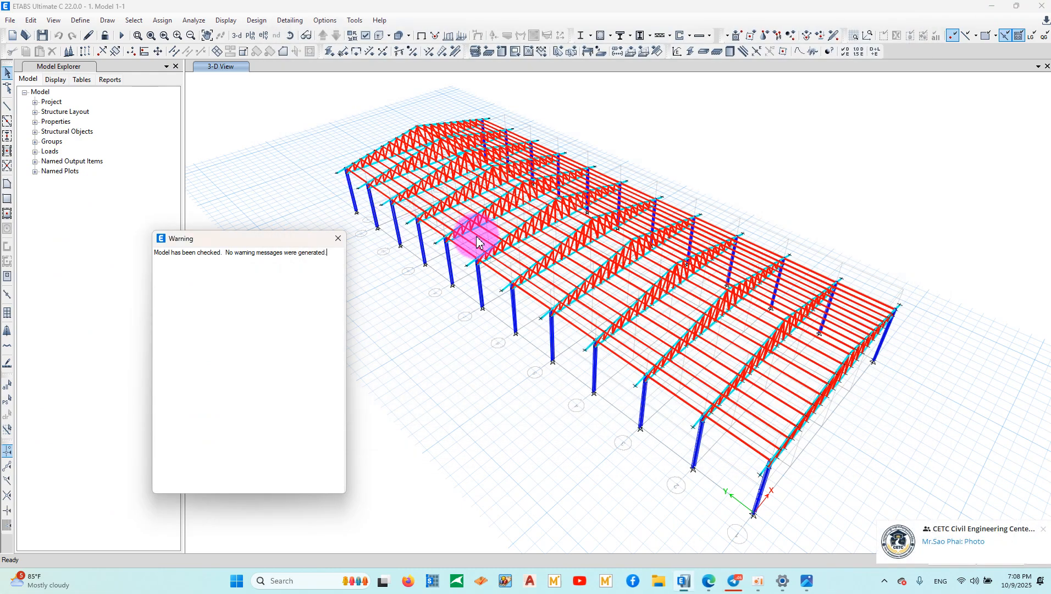
pyautogui.click(339, 242)
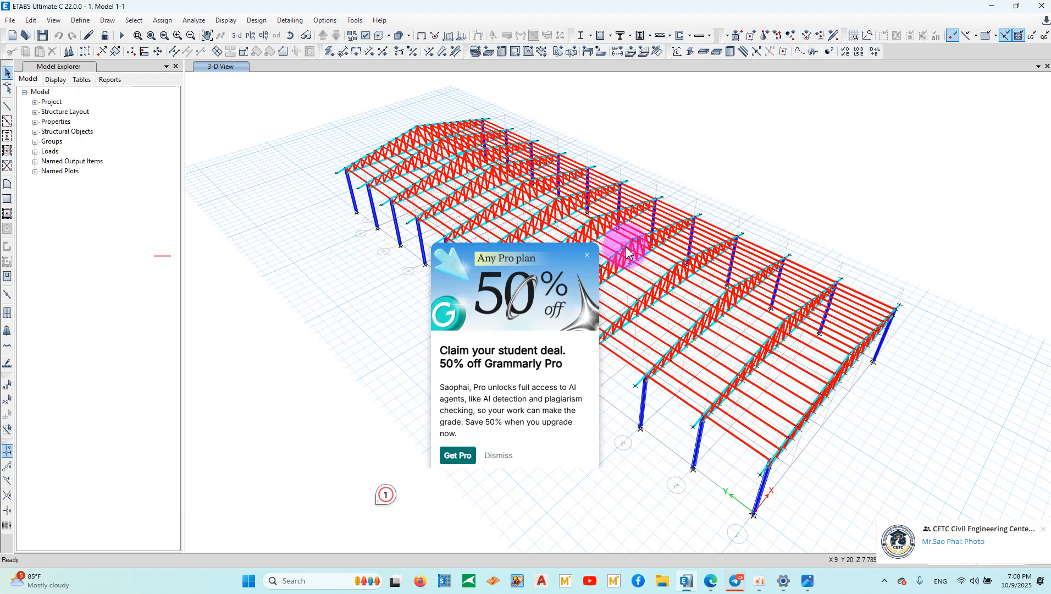
pyautogui.click(587, 255)
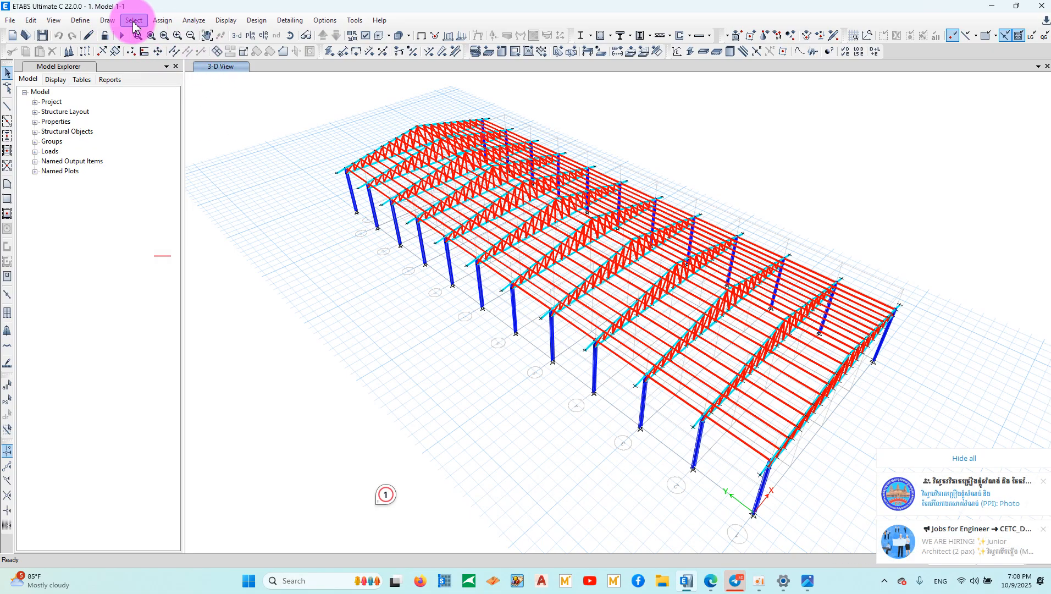
# Add a copy of frame section 3. Tuber-40*80*2, name it 4. Tuber-30*60*1.8 and give it a green display color.
pyautogui.click(82, 20)
pyautogui.click(105, 52)
pyautogui.click(82, 19)
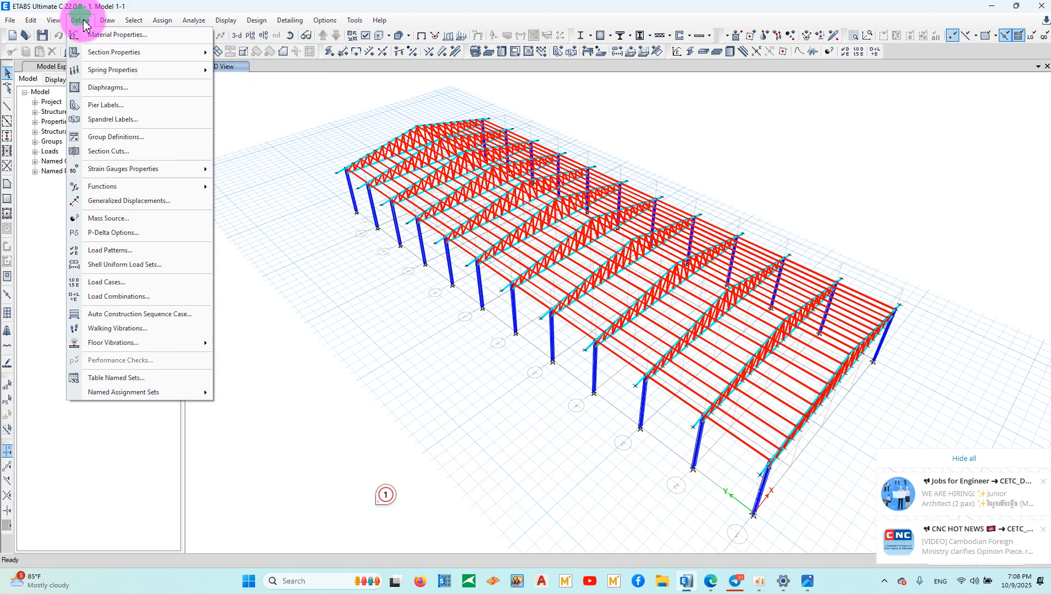
pyautogui.moveTo(88, 52)
pyautogui.click(266, 57)
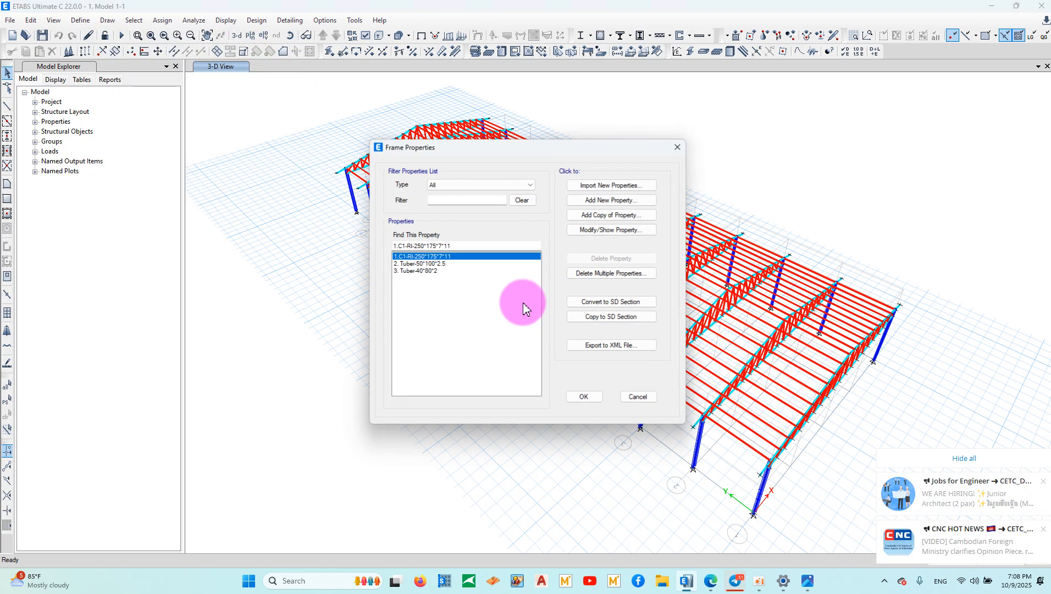
pyautogui.click(427, 272)
pyautogui.click(600, 200)
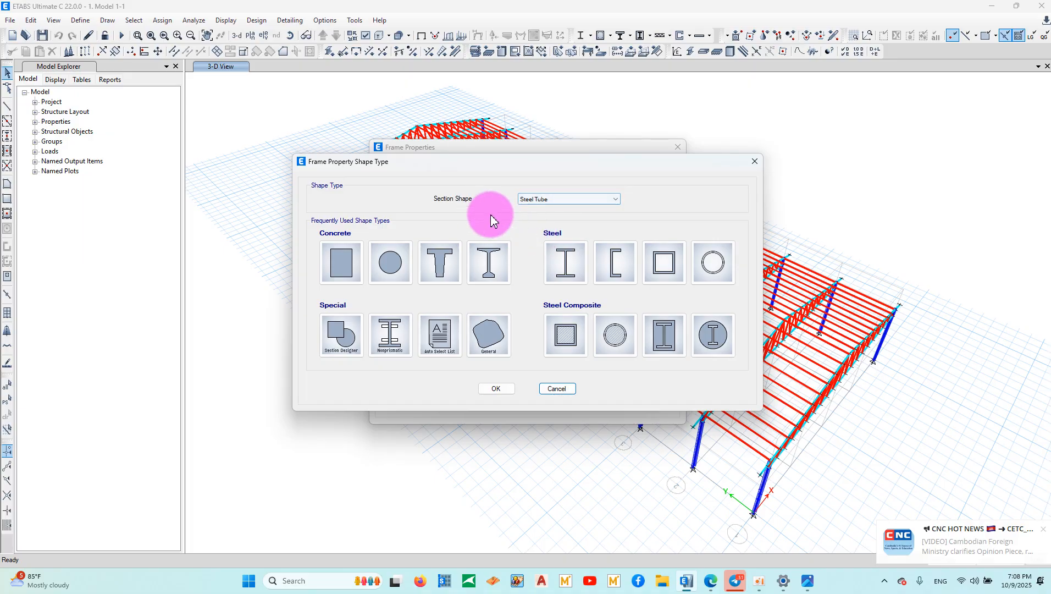
pyautogui.click(754, 162)
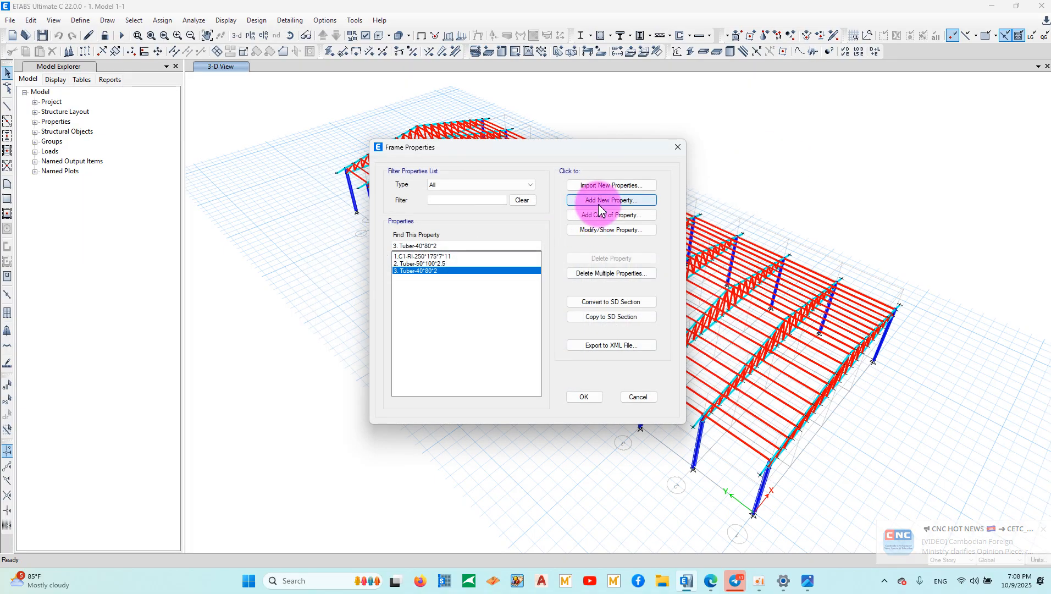
pyautogui.click(605, 215)
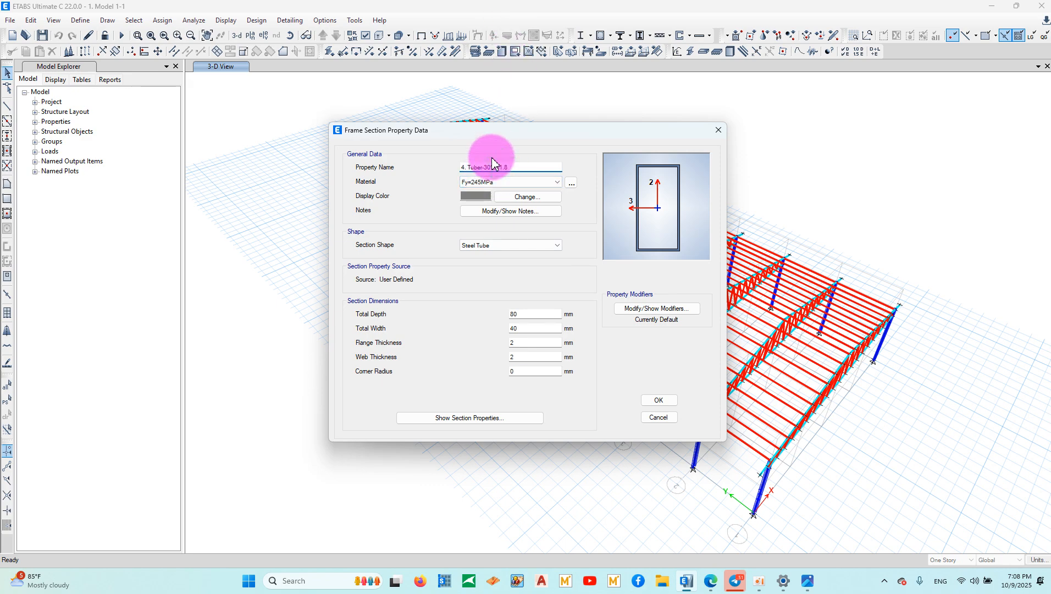
pyautogui.click(472, 193)
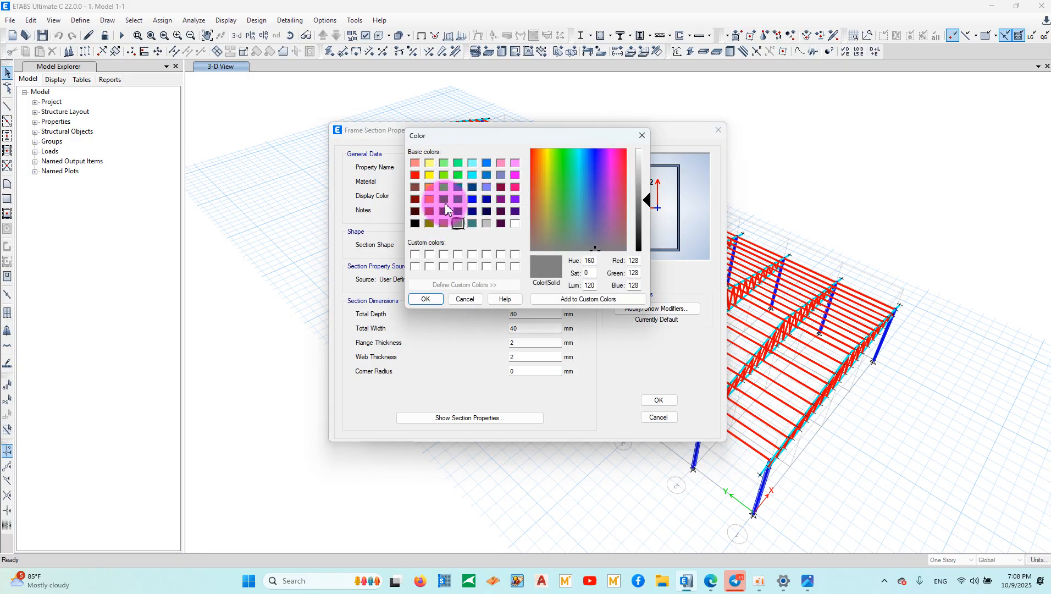
pyautogui.click(427, 299)
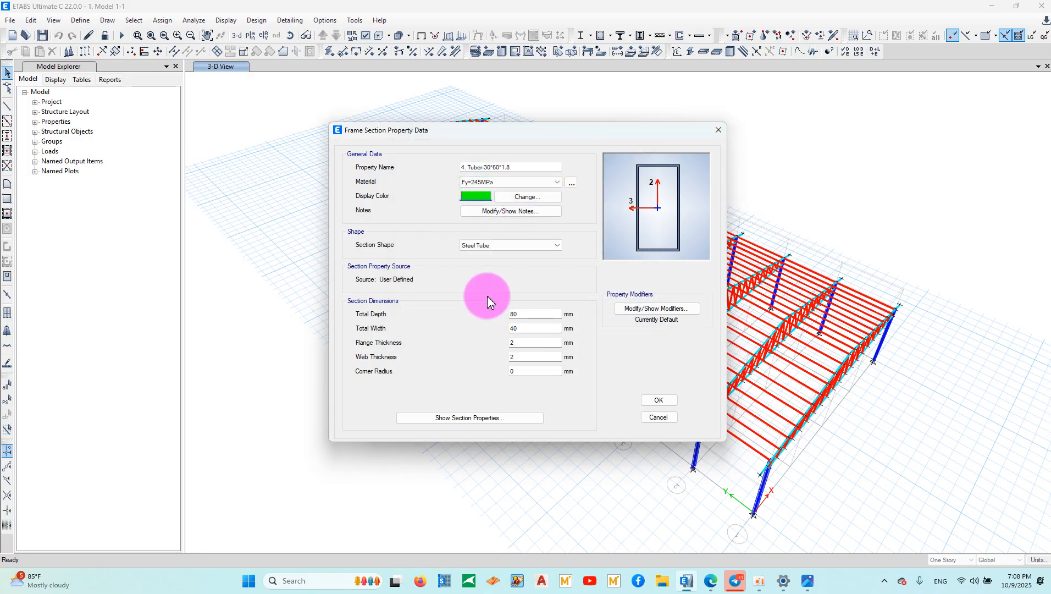
# Set the new tube section's total depth to 60 mm, width to 30 mm, flange and web thickness to 1.8 mm, and accept it.
pyautogui.doubleClick(529, 313)
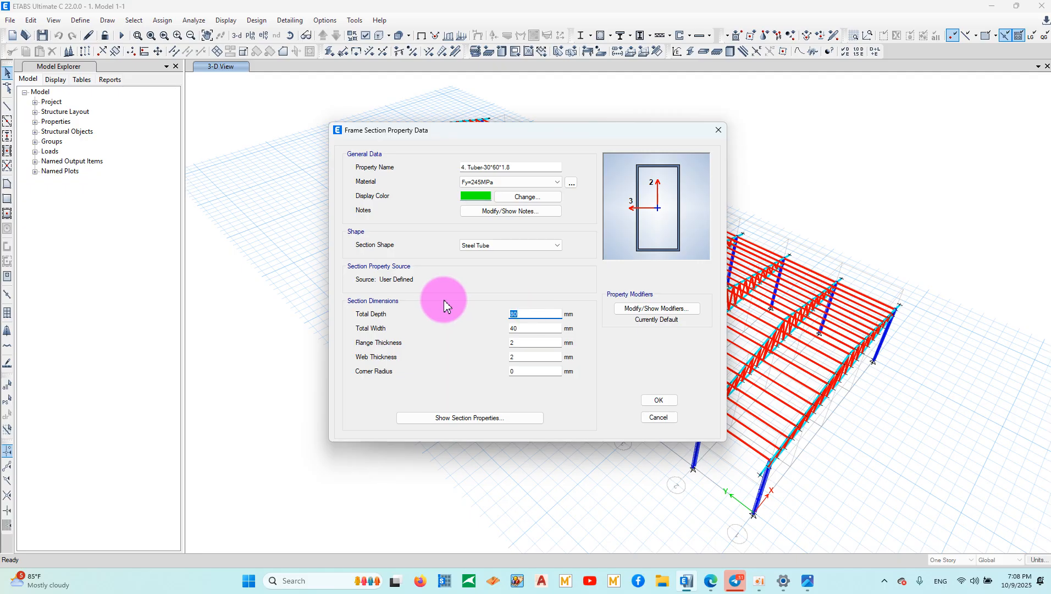
pyautogui.write('60')
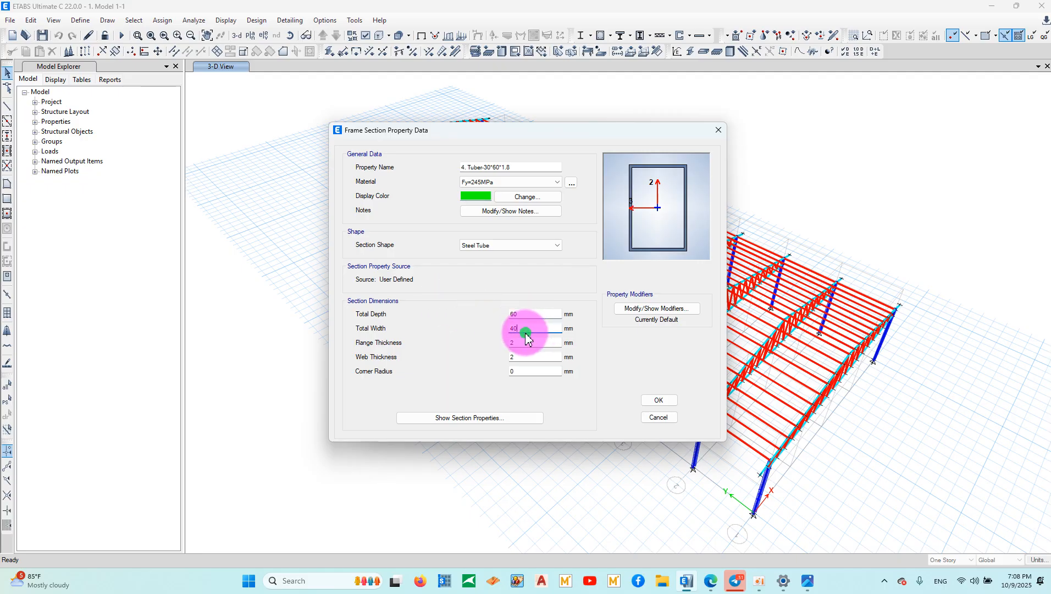
pyautogui.doubleClick(518, 328)
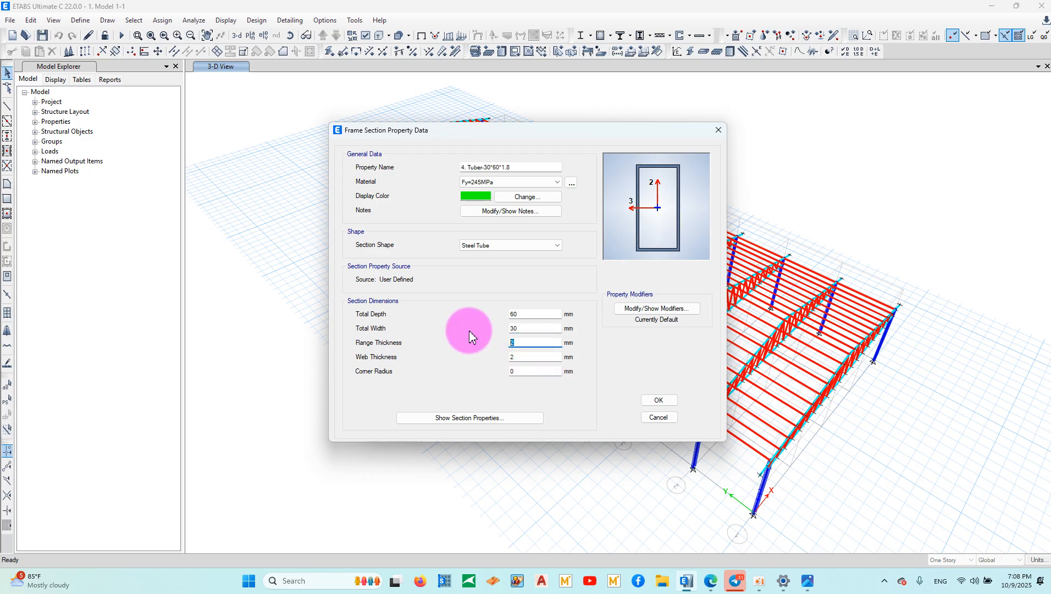
pyautogui.doubleClick(533, 357)
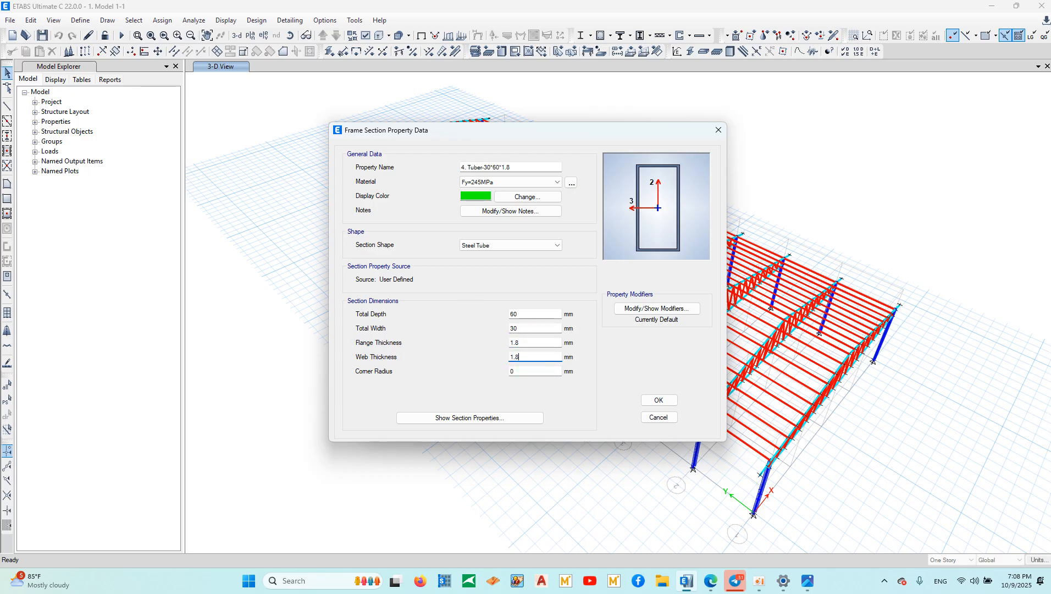
pyautogui.click(655, 396)
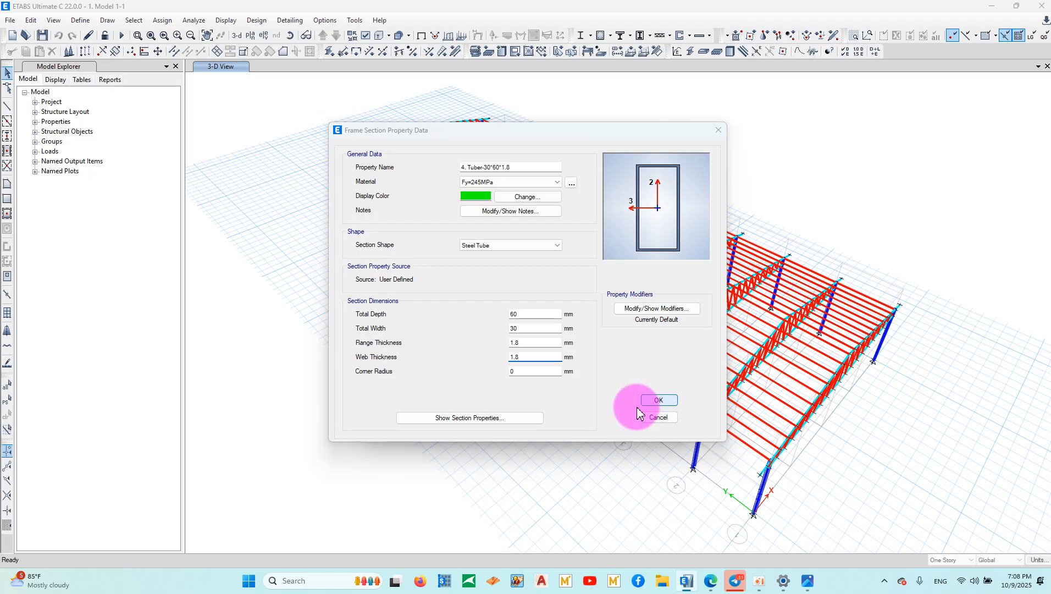
pyautogui.click(575, 403)
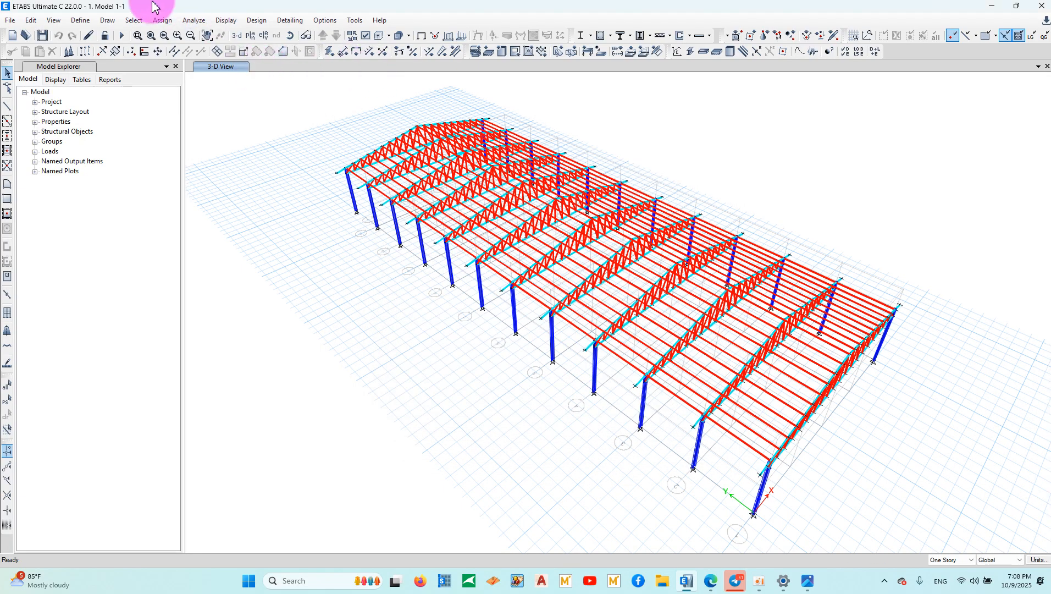
# Select all frames with the section property 3. Tuber-40*80*2 and show only those selected objects.
pyautogui.click(134, 20)
pyautogui.moveTo(148, 34)
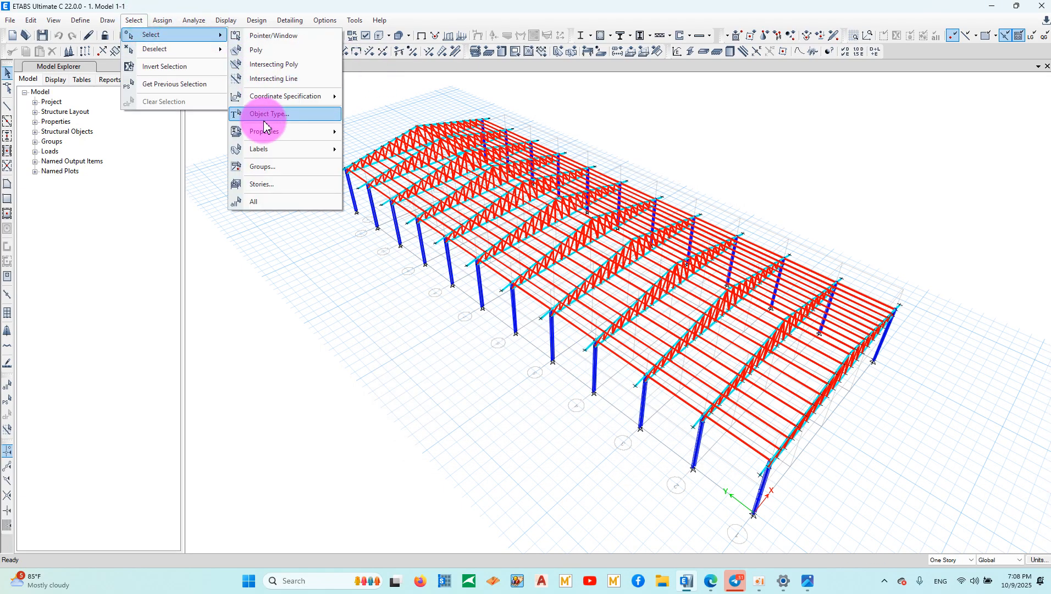
pyautogui.moveTo(263, 131)
pyautogui.click(352, 83)
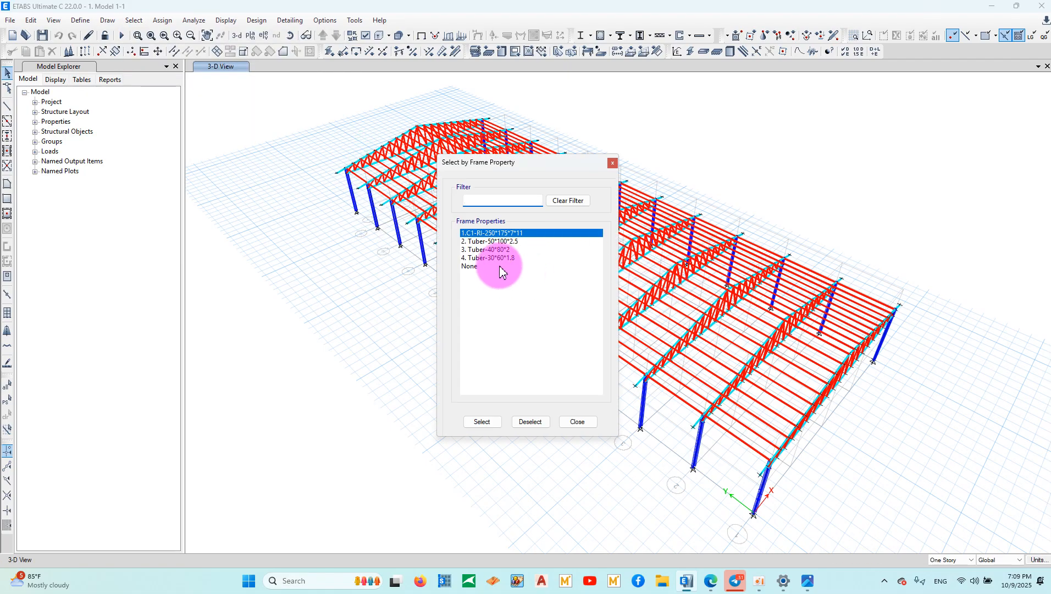
pyautogui.click(491, 250)
pyautogui.click(481, 422)
pyautogui.click(598, 423)
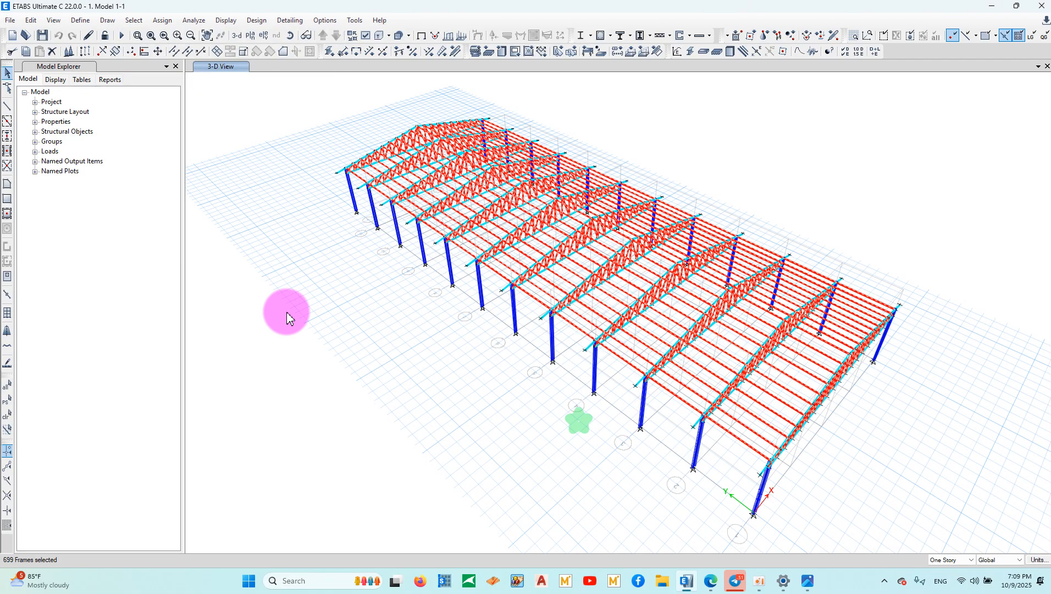
pyautogui.rightClick(220, 254)
pyautogui.click(236, 306)
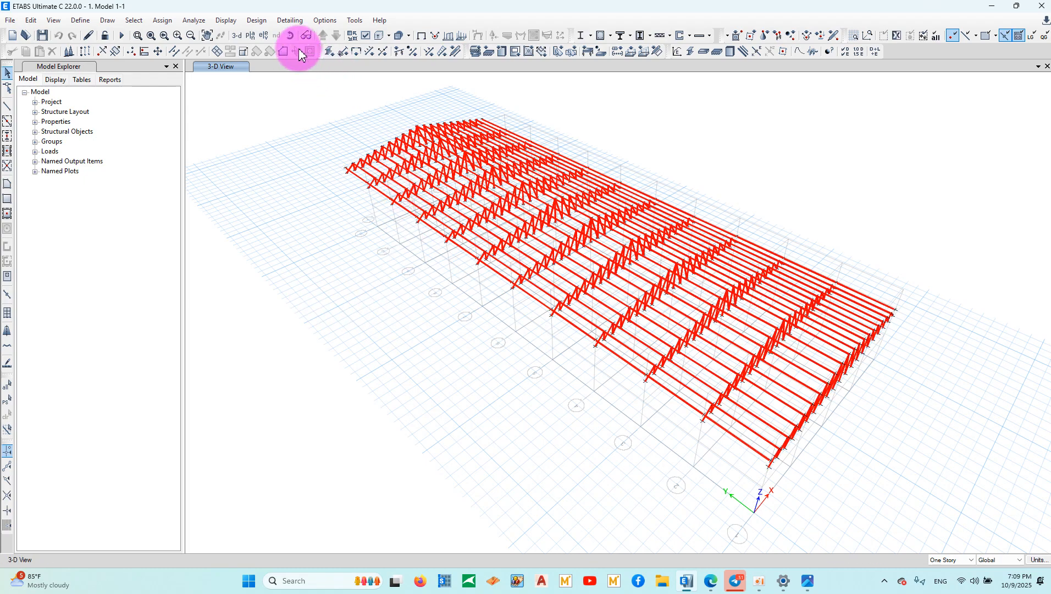
# Set the 3D view to the xy fast view, looking straight down on the roof, and clear the selection.
pyautogui.moveTo(348, 352); pyautogui.dragTo(489, 386)
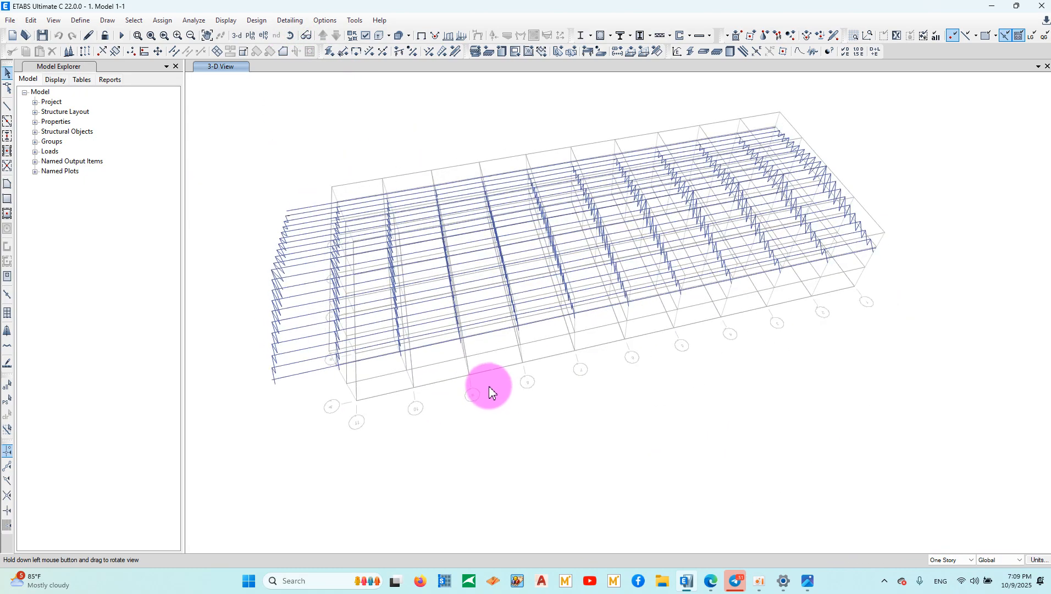
pyautogui.moveTo(446, 227); pyautogui.dragTo(939, 437)
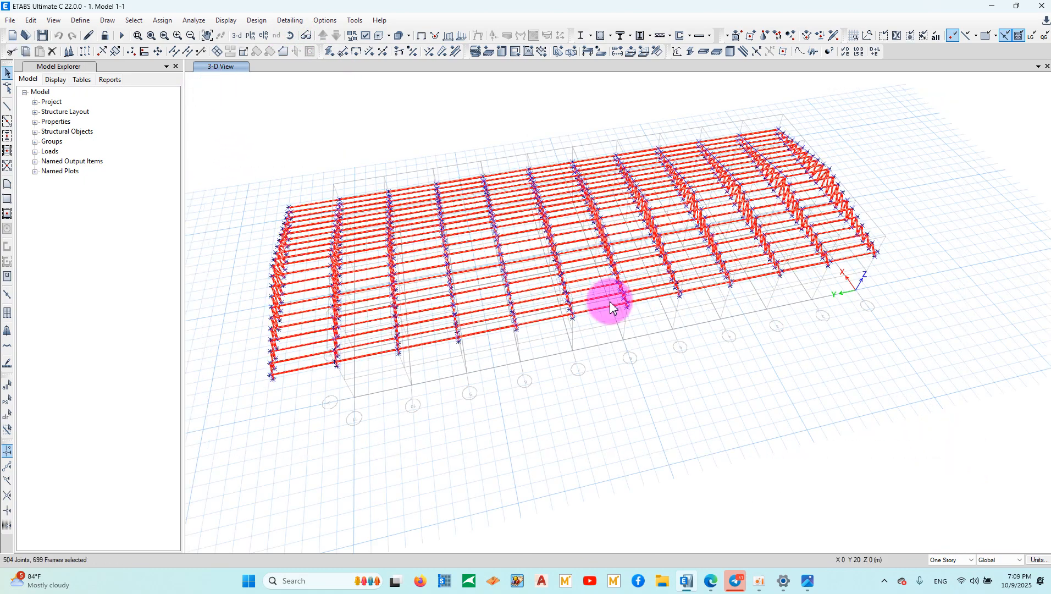
pyautogui.click(54, 21)
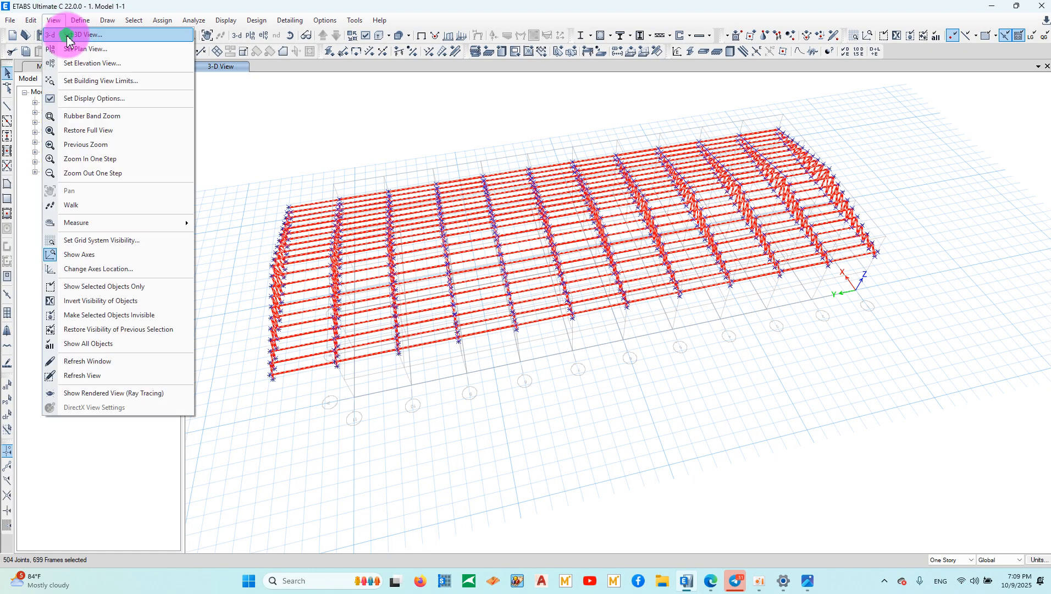
pyautogui.click(68, 33)
pyautogui.click(589, 313)
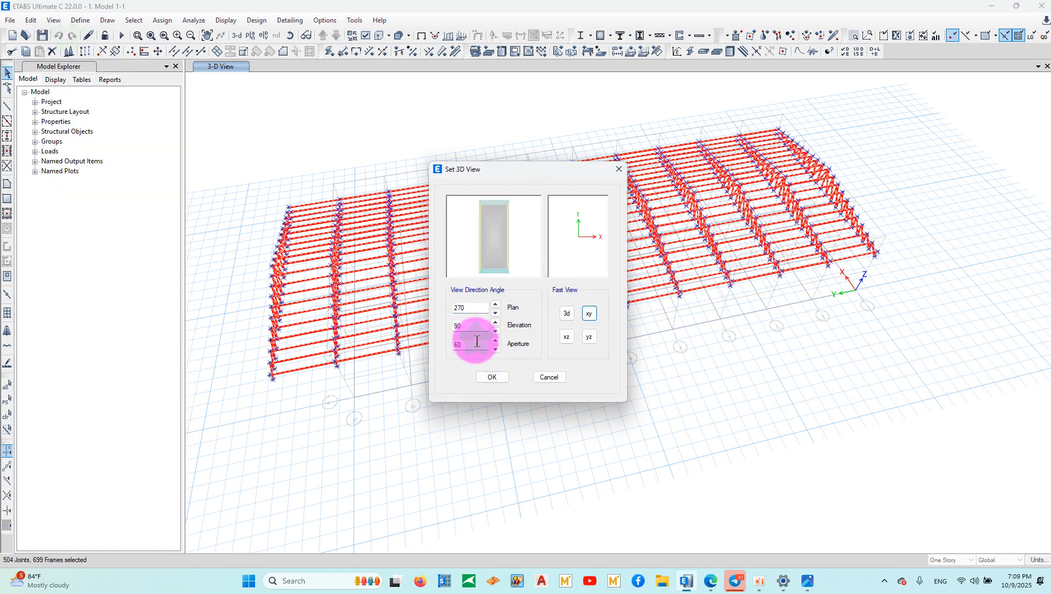
pyautogui.click(492, 377)
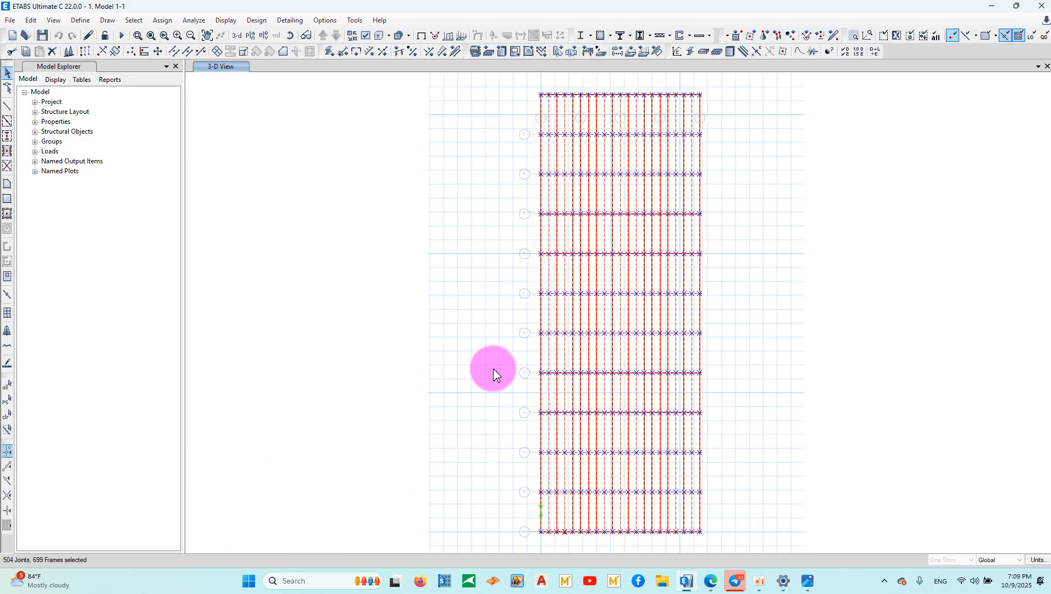
pyautogui.press('Escape')
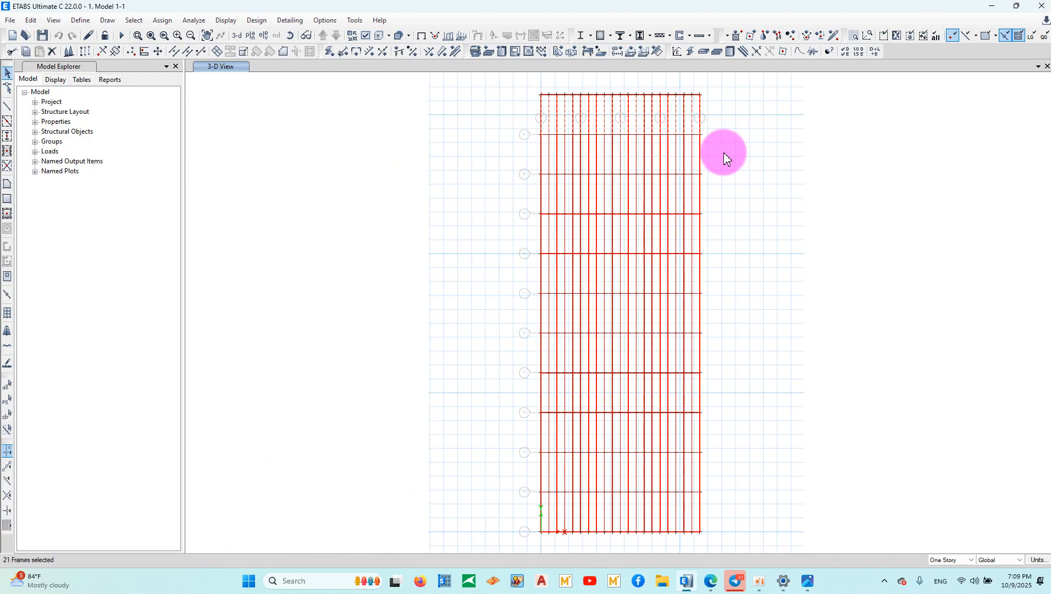
# Select the longitudinal purlins in all the remaining roof bays, down to the last bay at the origin end.
pyautogui.moveTo(542, 160); pyautogui.dragTo(542, 161)
pyautogui.moveTo(675, 199); pyautogui.dragTo(519, 231)
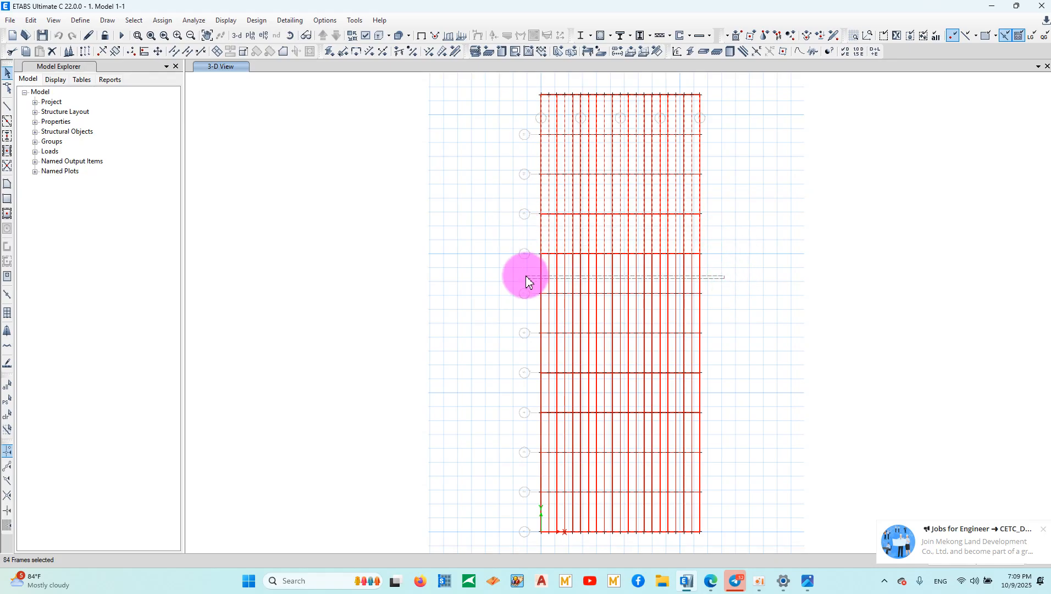
pyautogui.moveTo(726, 319); pyautogui.dragTo(519, 309)
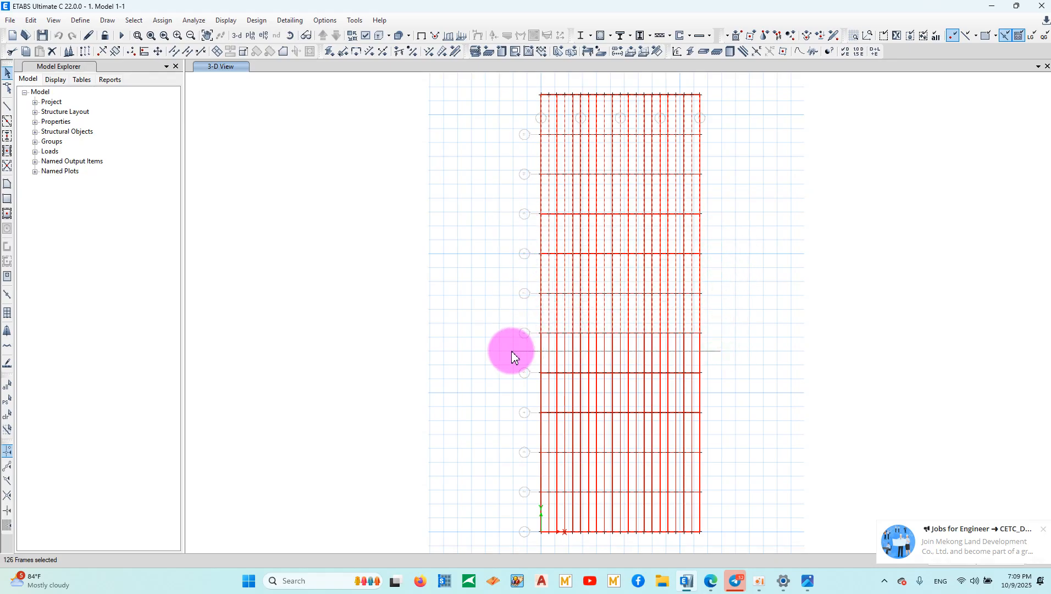
pyautogui.moveTo(716, 394); pyautogui.dragTo(512, 396)
pyautogui.moveTo(708, 443); pyautogui.dragTo(474, 429)
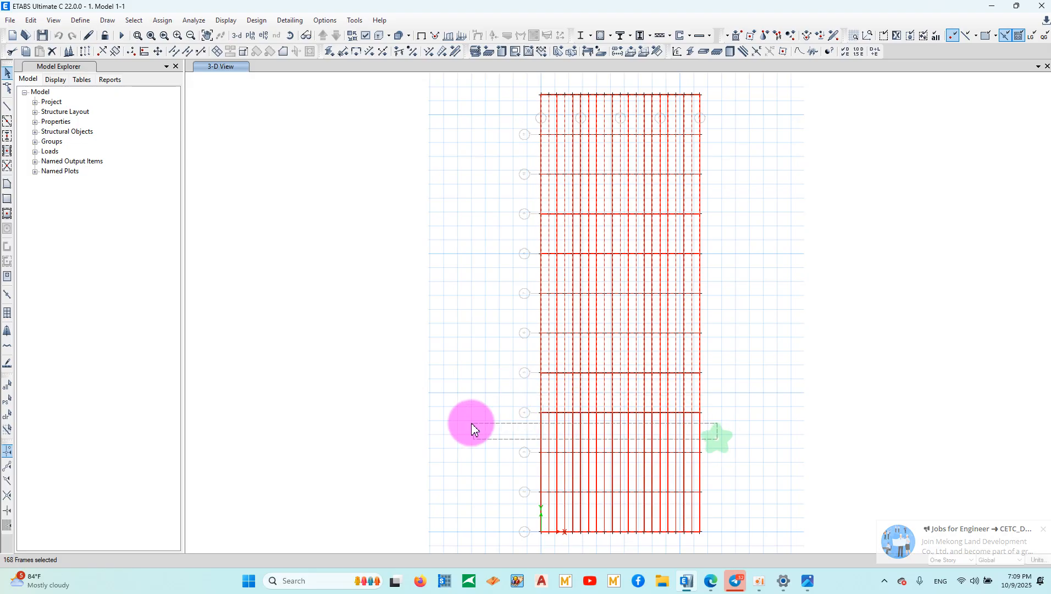
pyautogui.moveTo(734, 472); pyautogui.dragTo(506, 468)
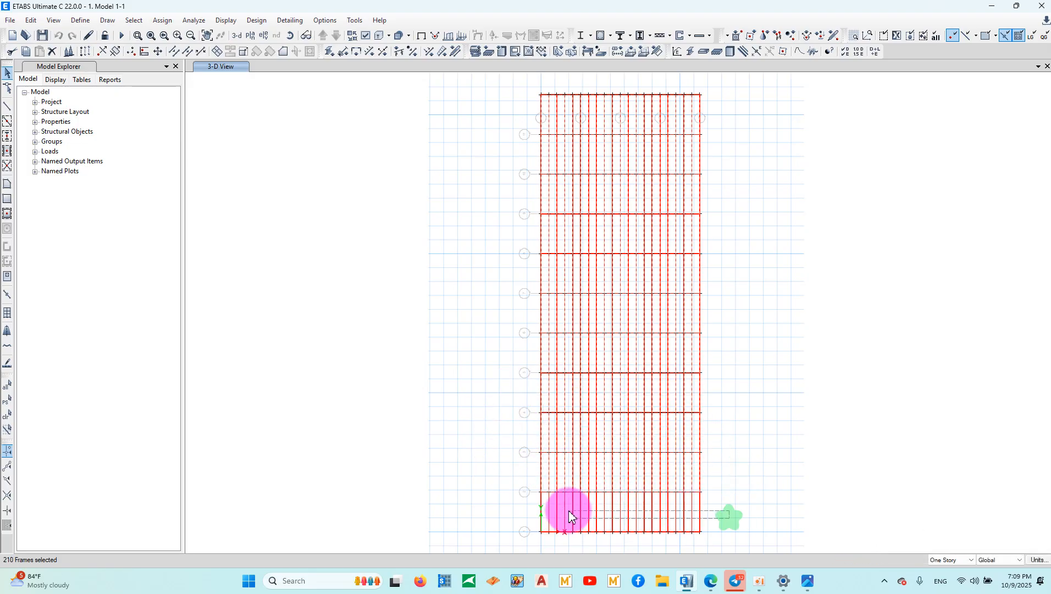
# Assign the frame section property 4. Tuber-30*60*1.8 to the selected purlins.
pyautogui.click(163, 20)
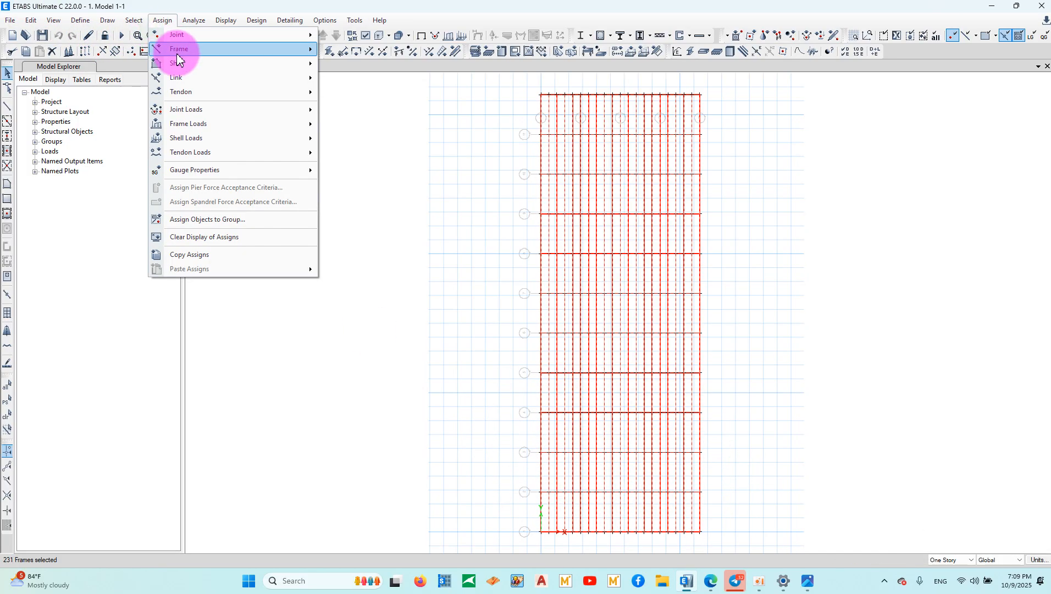
pyautogui.click(181, 48)
pyautogui.click(363, 50)
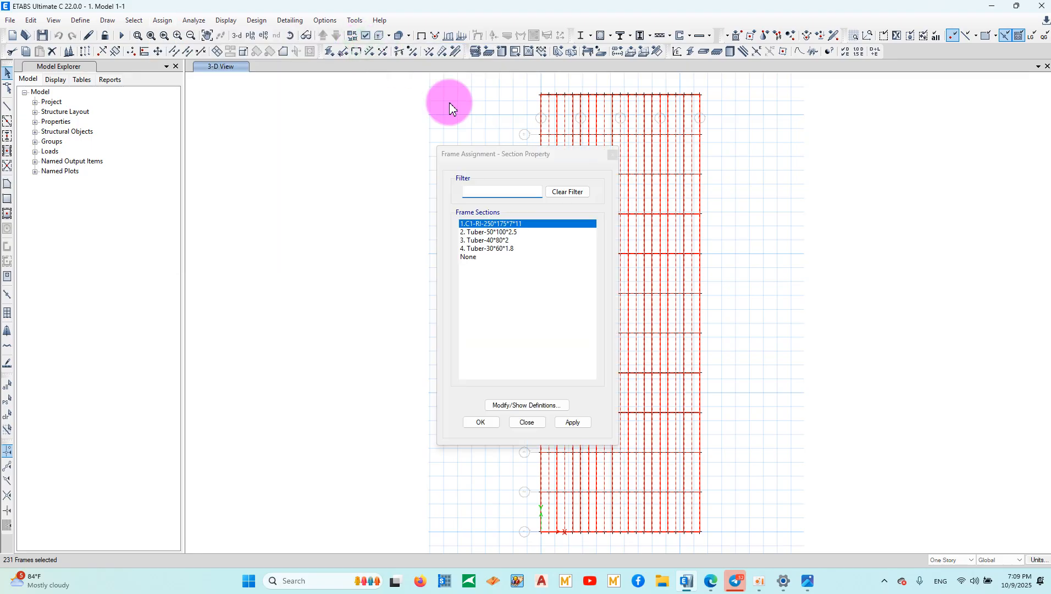
pyautogui.click(507, 249)
pyautogui.click(572, 422)
pyautogui.click(526, 422)
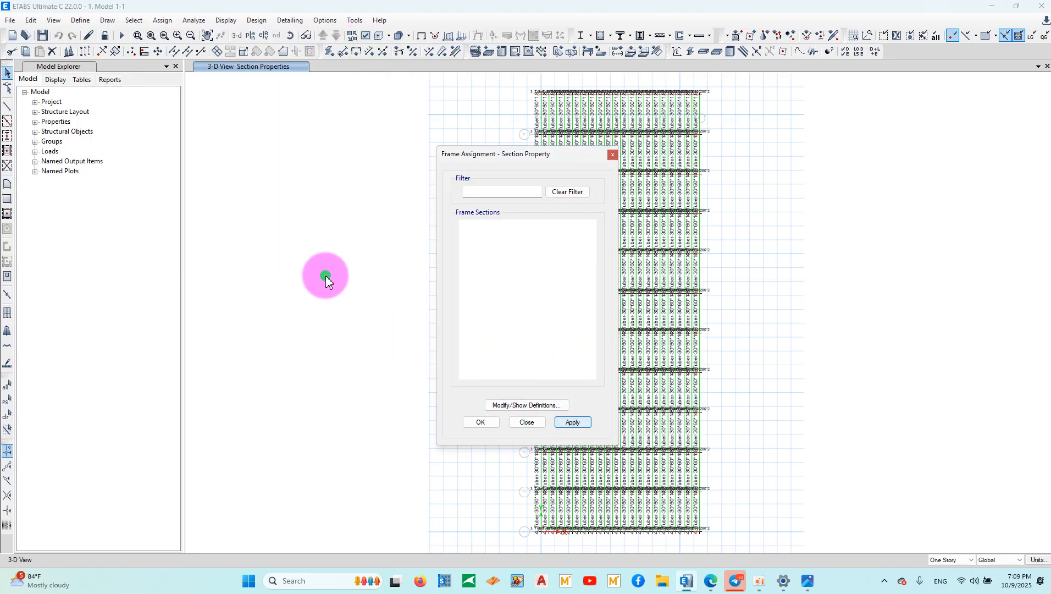
# Restore the default 3D view with all objects shown and check the section labels on the purlins.
pyautogui.click(236, 34)
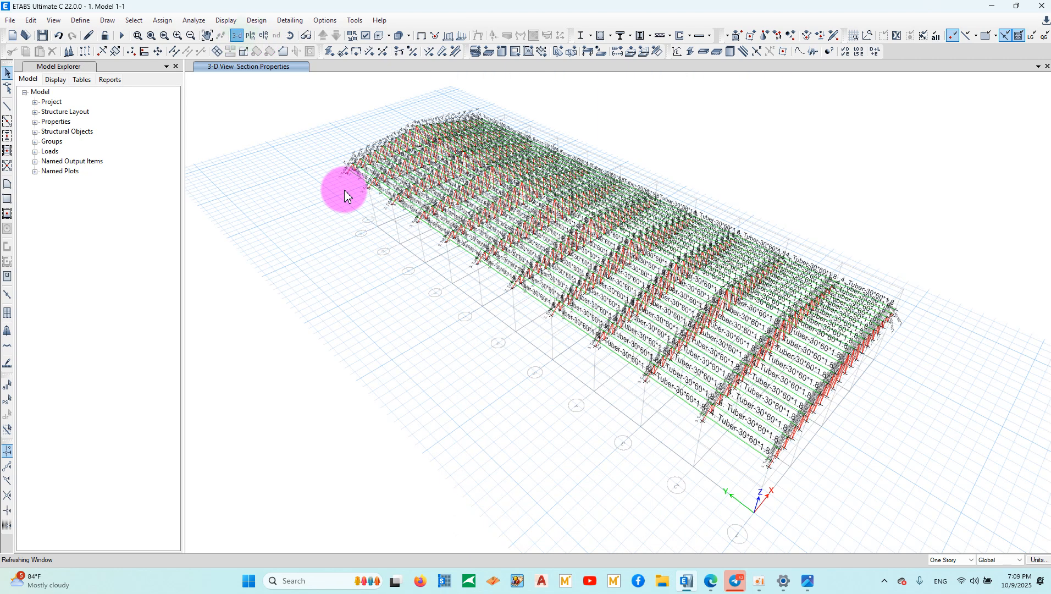
pyautogui.rightClick(301, 130)
pyautogui.click(331, 240)
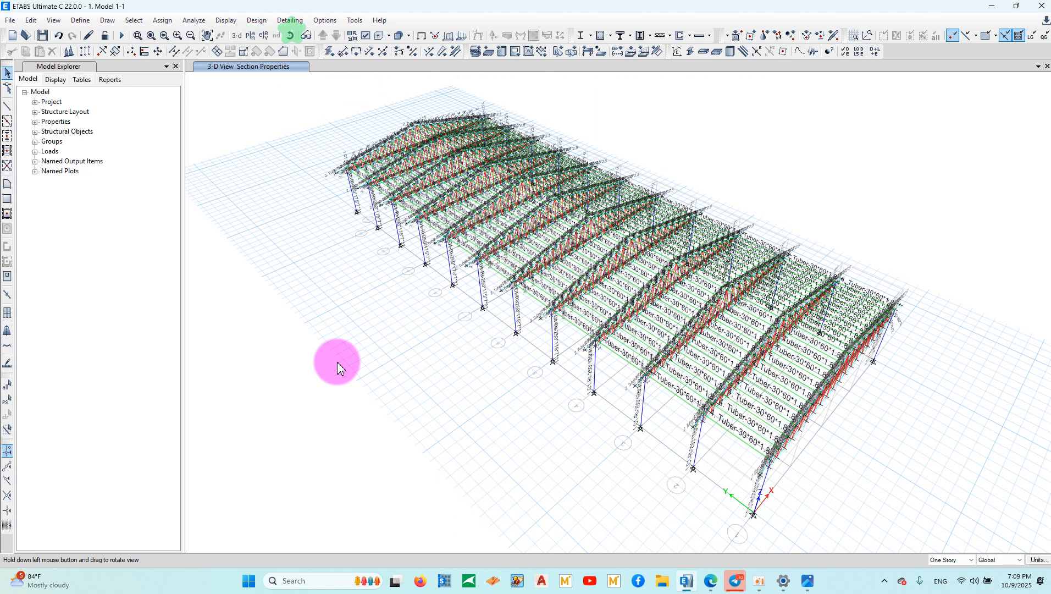
pyautogui.moveTo(338, 367); pyautogui.dragTo(321, 241)
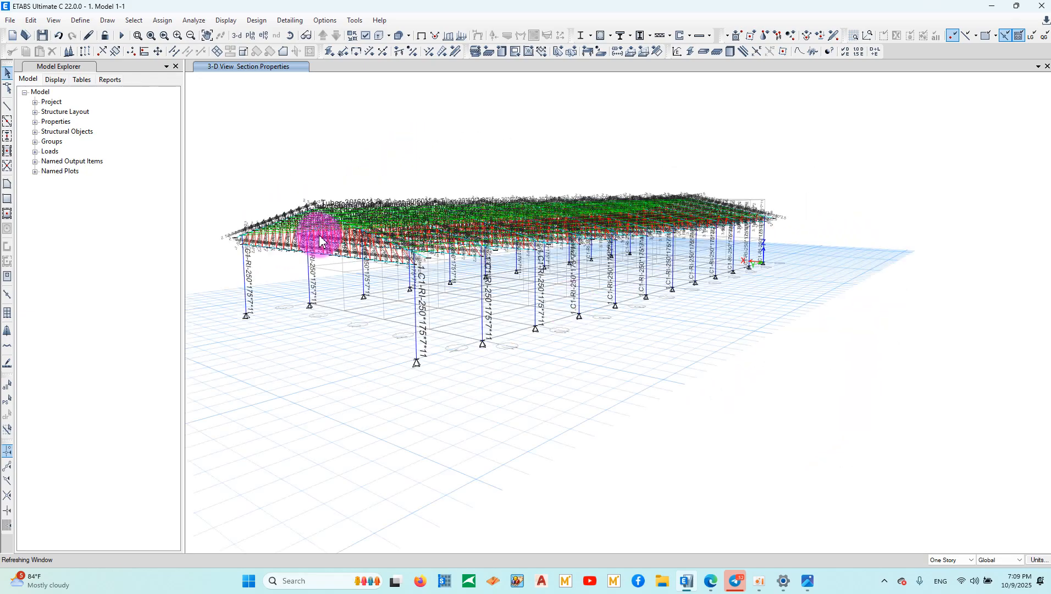
pyautogui.click(235, 36)
pyautogui.scroll(5, 686, 268)
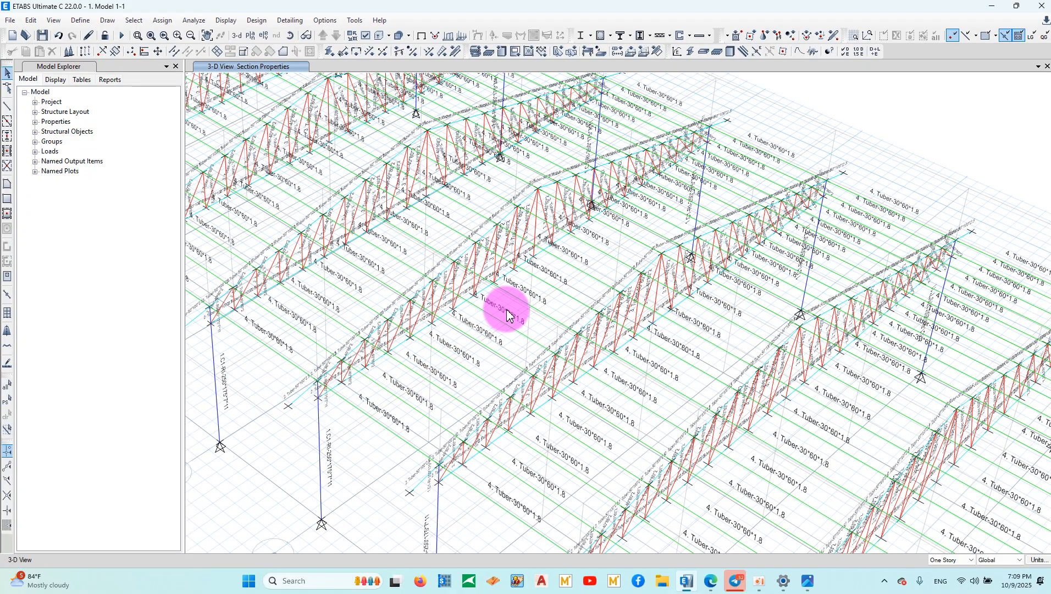
pyautogui.click(236, 36)
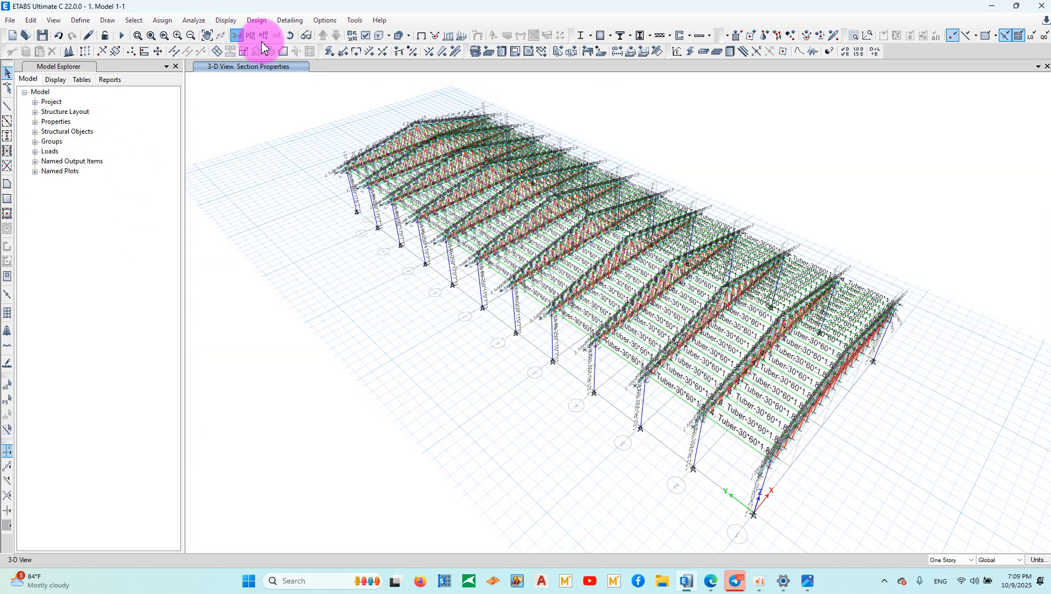
# Clear the section labels from the model and turn off the horizon in the view options.
pyautogui.click(421, 36)
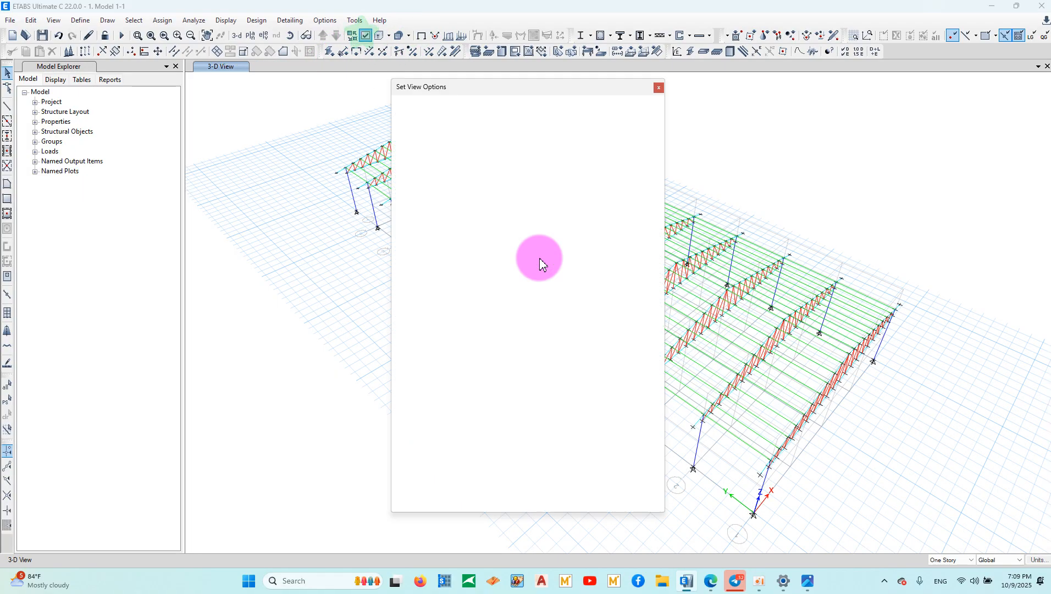
pyautogui.click(577, 492)
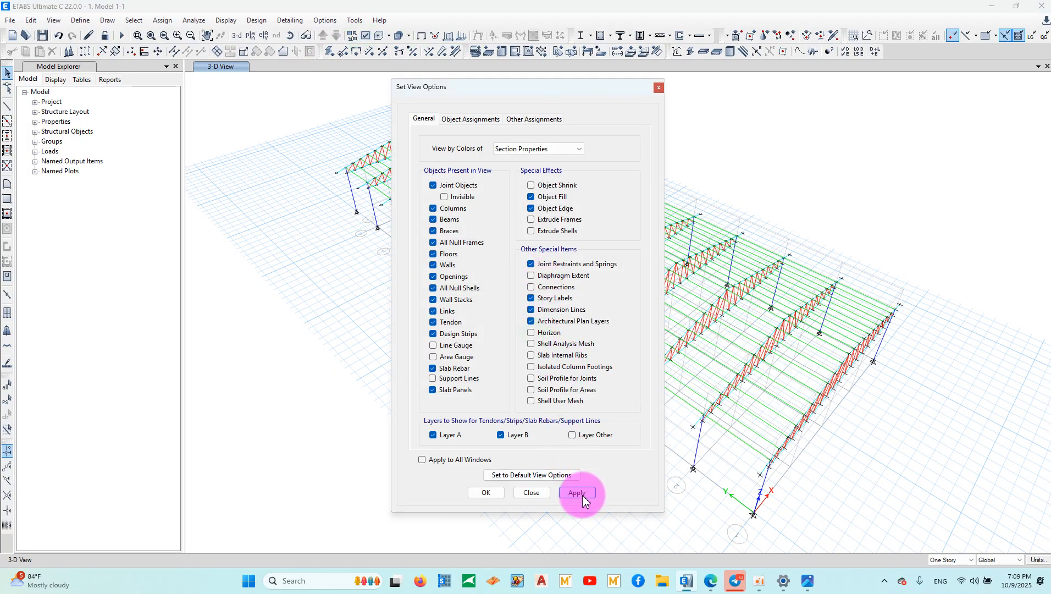
pyautogui.click(533, 492)
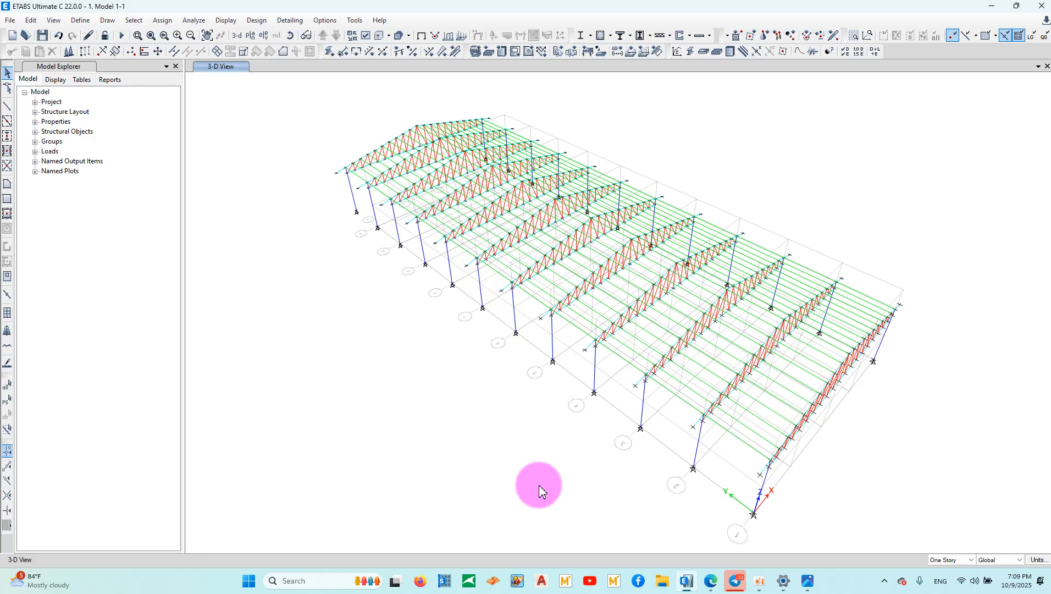
# Inspect the trusses, columns and purlins in the 3D rendered view from several angles, and close it.
pyautogui.hotkey('ctrl', 'shift', 'r')
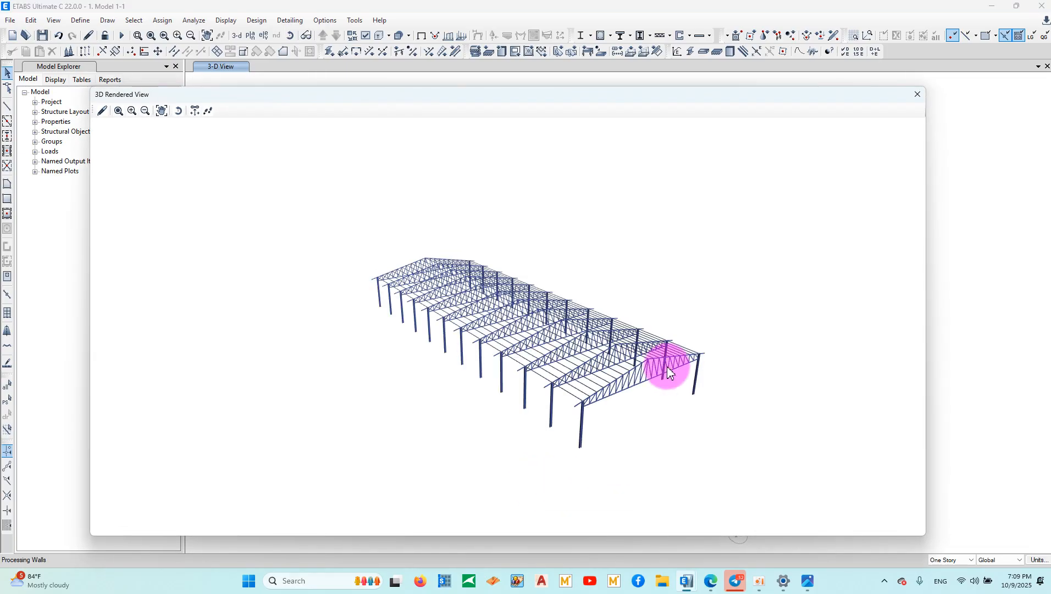
pyautogui.scroll(4, 463, 410)
pyautogui.moveTo(411, 327); pyautogui.dragTo(357, 300)
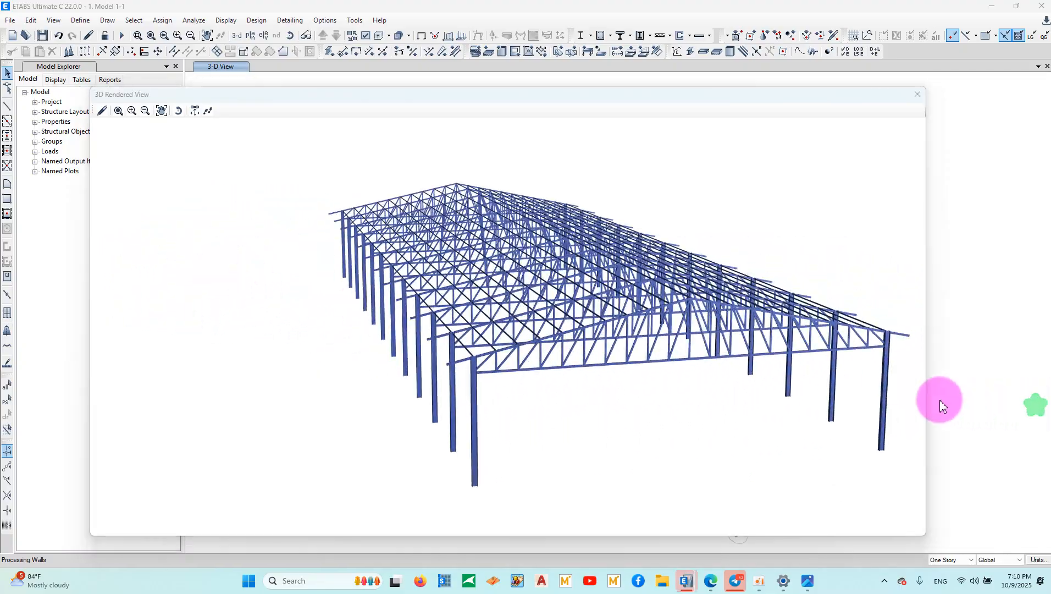
pyautogui.moveTo(939, 404); pyautogui.dragTo(587, 347)
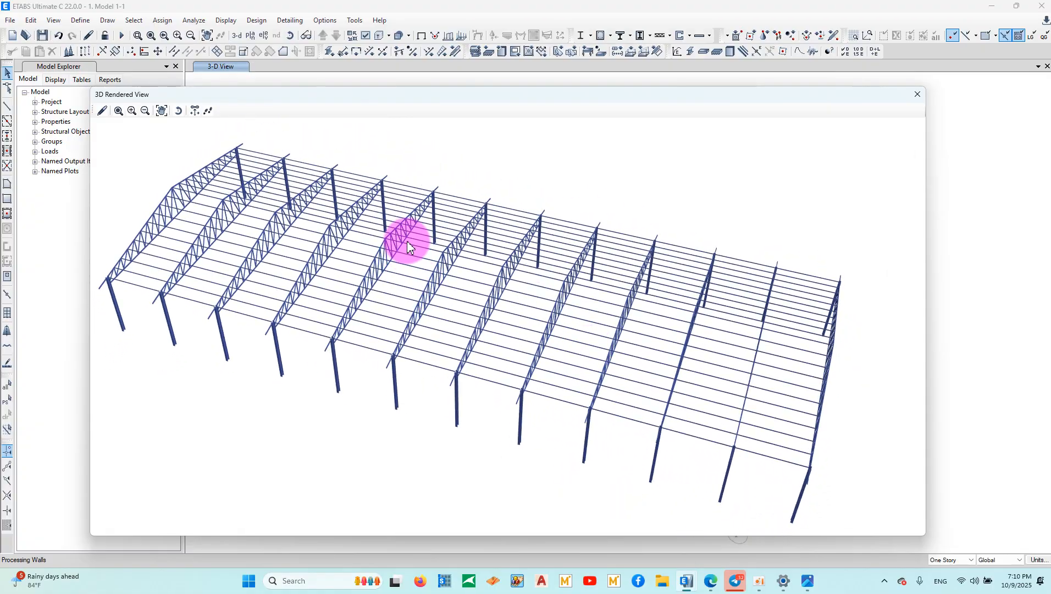
pyautogui.scroll(3, 406, 240)
pyautogui.moveTo(402, 245); pyautogui.dragTo(396, 240)
pyautogui.moveTo(416, 313); pyautogui.dragTo(274, 373)
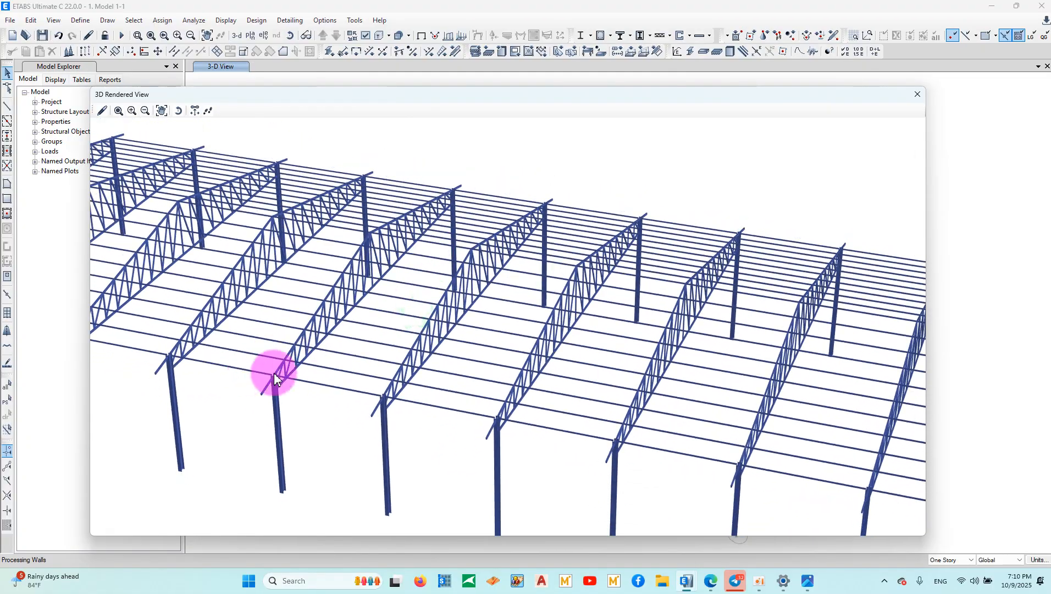
pyautogui.click(918, 94)
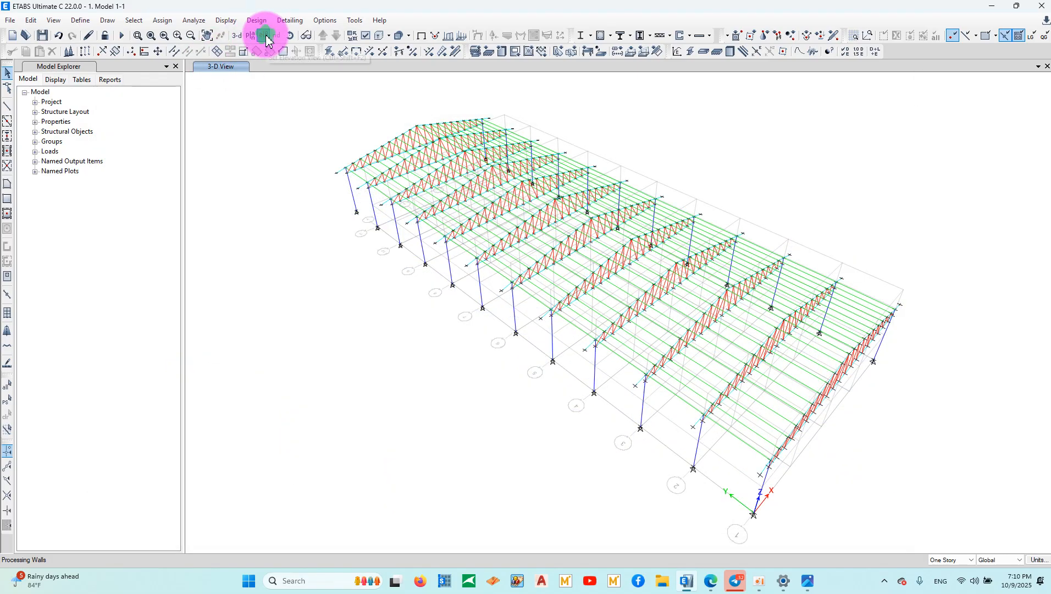
# Check the truss frames in the elevation views of grid lines 11 and 1.
pyautogui.click(266, 37)
pyautogui.click(428, 355)
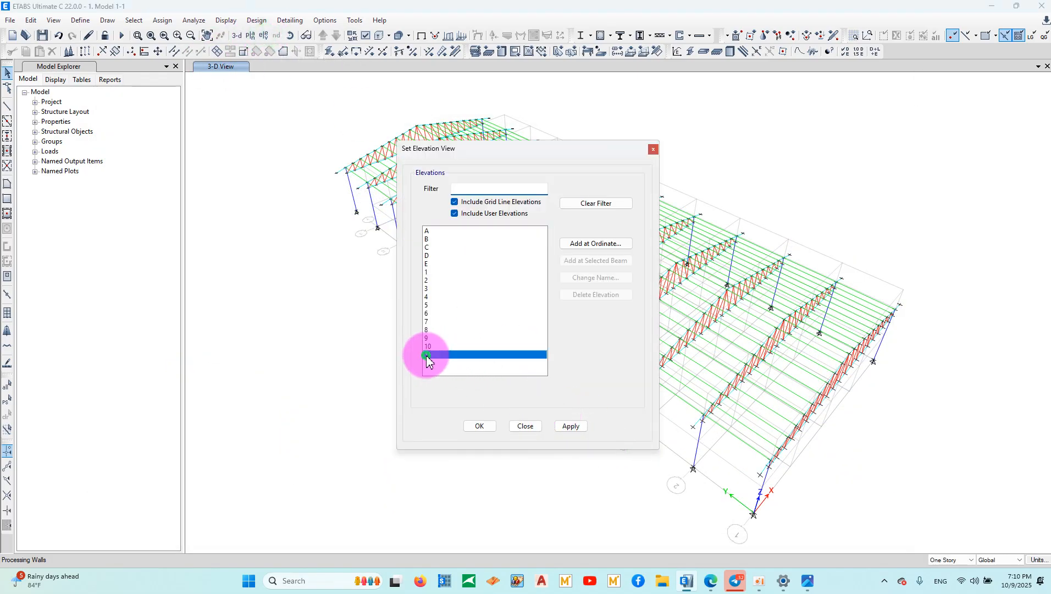
pyautogui.click(572, 427)
pyautogui.click(528, 427)
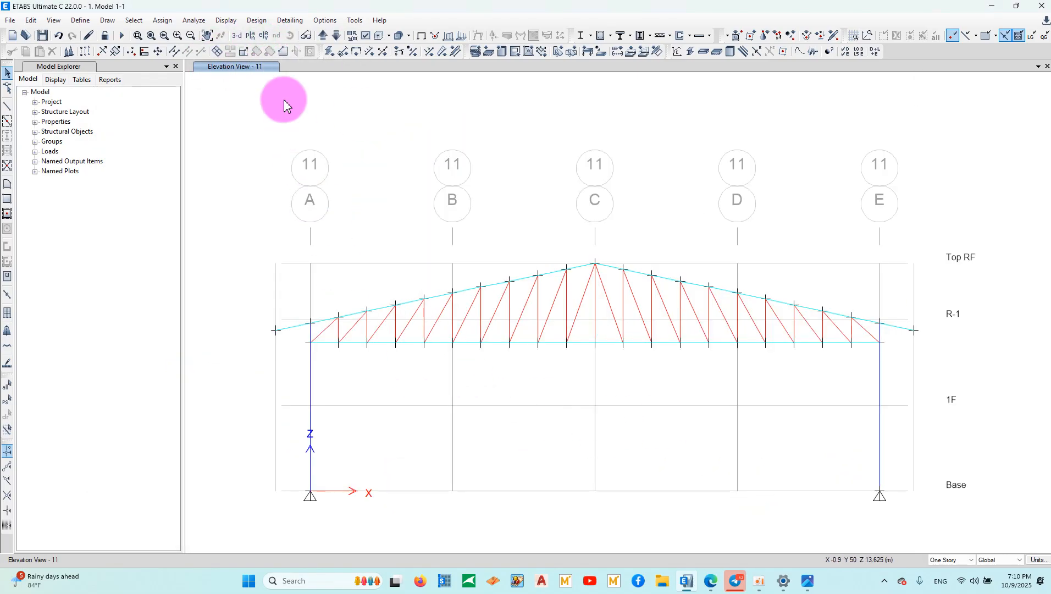
pyautogui.click(264, 35)
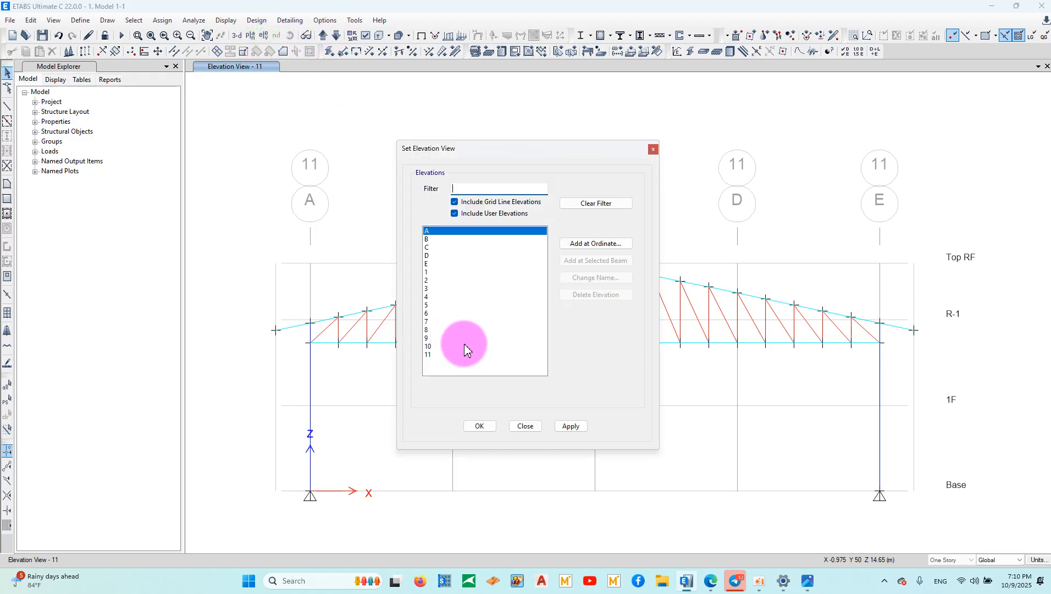
pyautogui.click(435, 272)
pyautogui.click(569, 428)
pyautogui.click(528, 428)
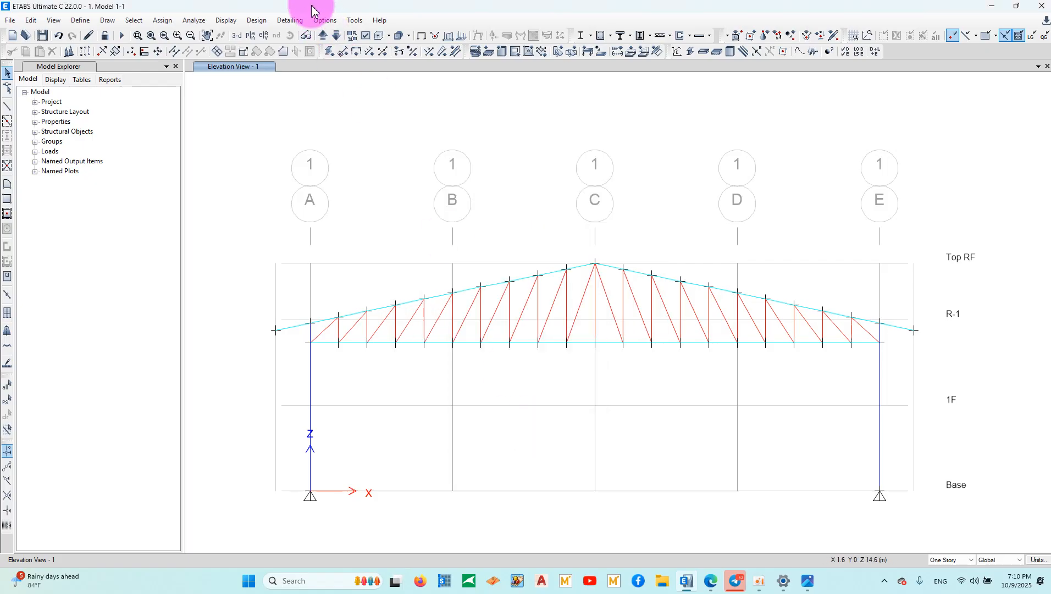
# In elevation E, draw a 4. Tuber-30*60*1.8 frame between the columns on grids 1 and 2 at Z 5.2 m.
pyautogui.click(335, 41)
pyautogui.scroll(5, 244, 380)
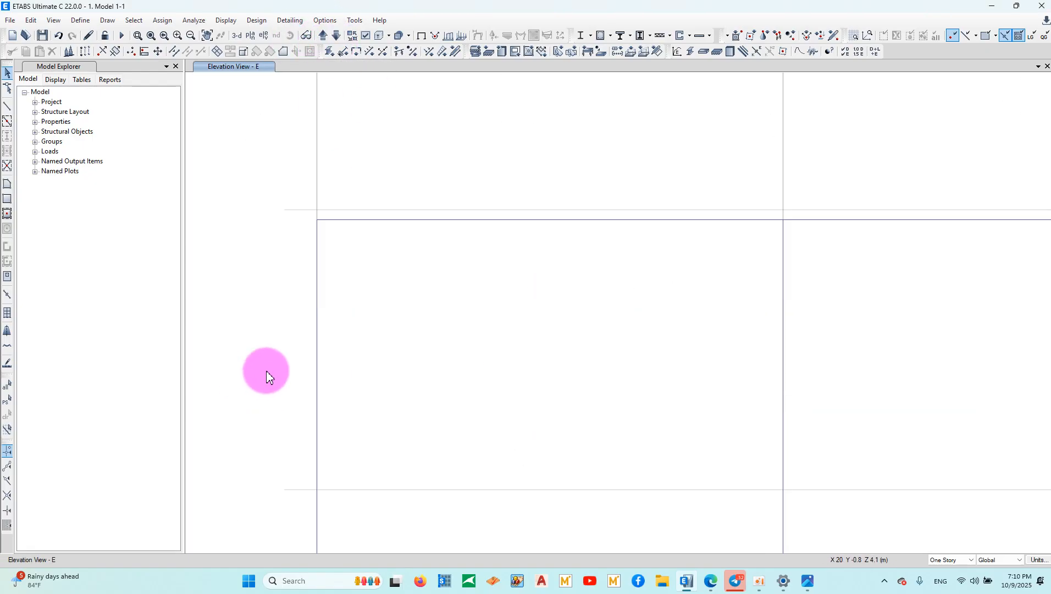
pyautogui.click(6, 108)
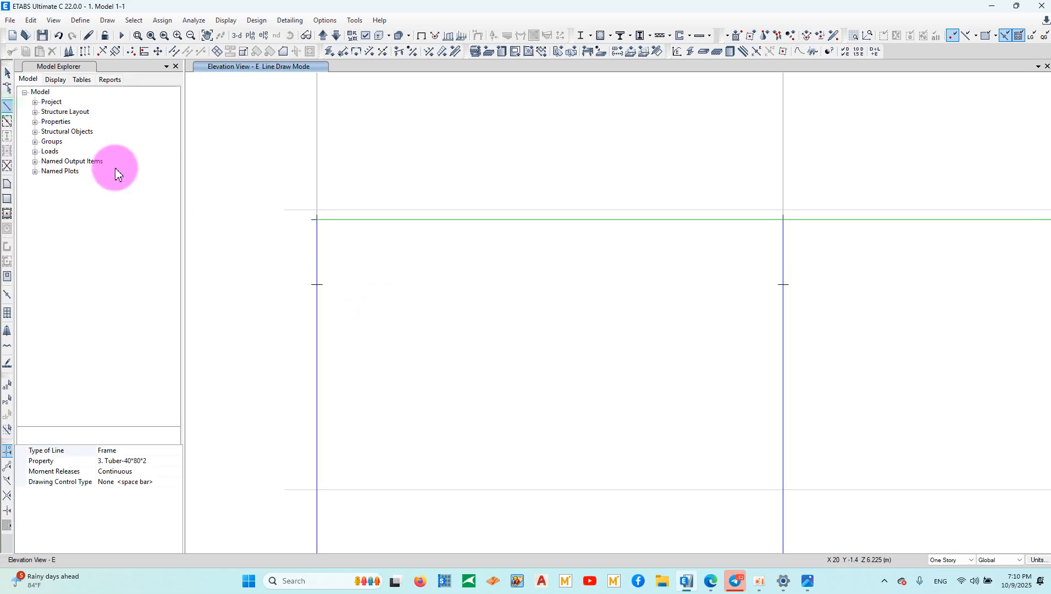
pyautogui.click(177, 462)
pyautogui.click(177, 461)
pyautogui.click(140, 498)
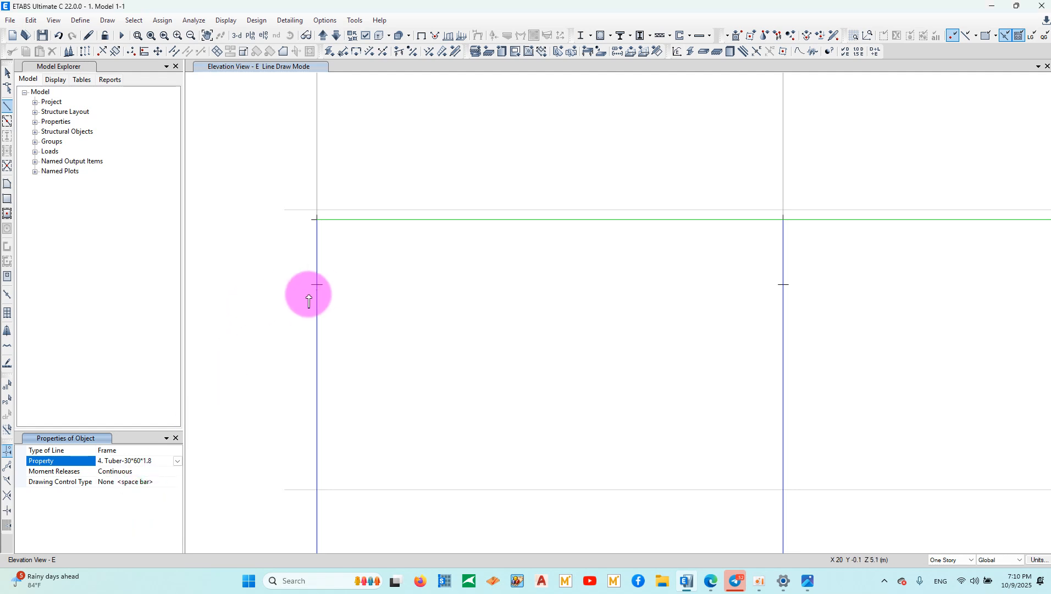
pyautogui.click(316, 285)
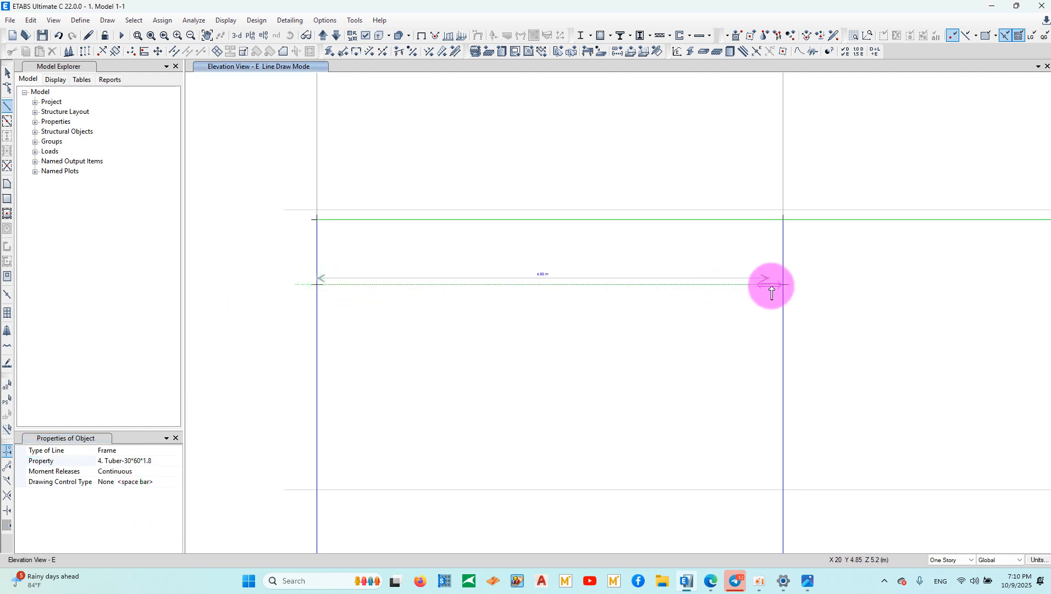
pyautogui.click(784, 284)
pyautogui.click(7, 72)
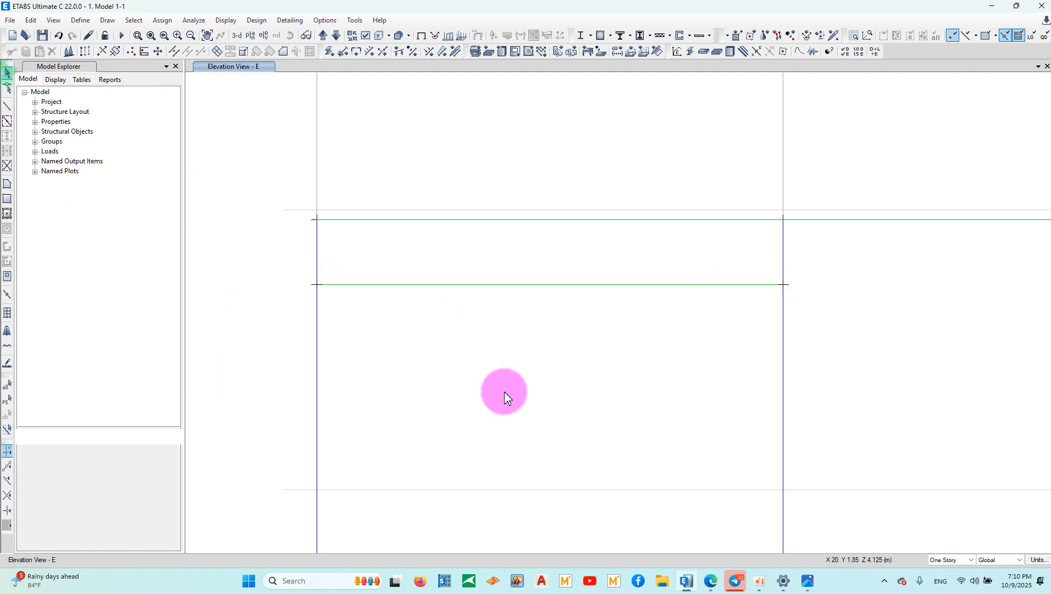
# Divide the new frame and the one above it between the first two columns into 5 frame objects each.
pyautogui.moveTo(581, 396); pyautogui.dragTo(453, 168)
pyautogui.click(33, 22)
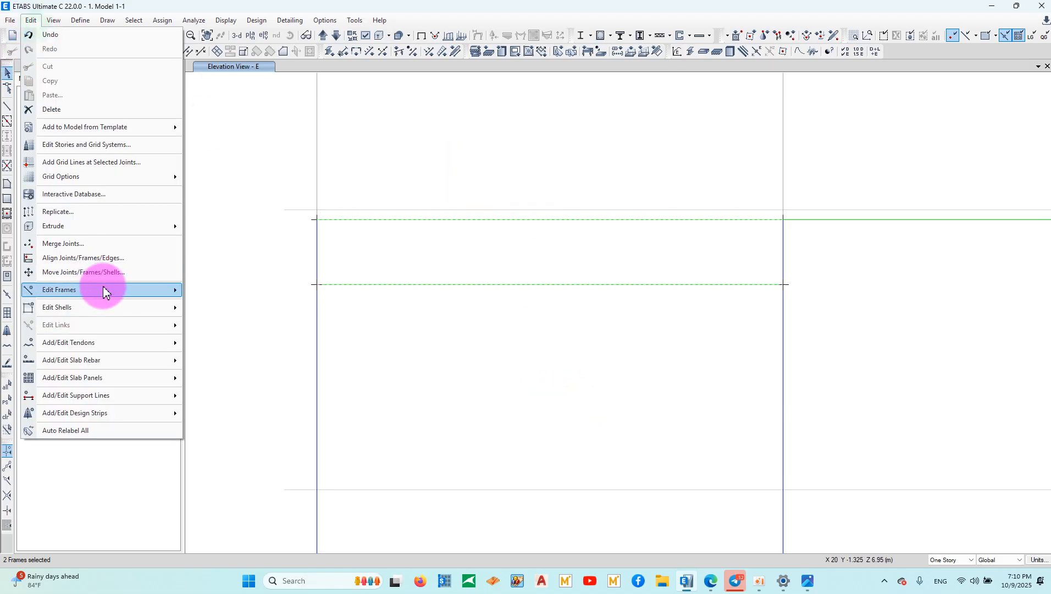
pyautogui.moveTo(134, 288)
pyautogui.click(270, 304)
pyautogui.doubleClick(511, 274)
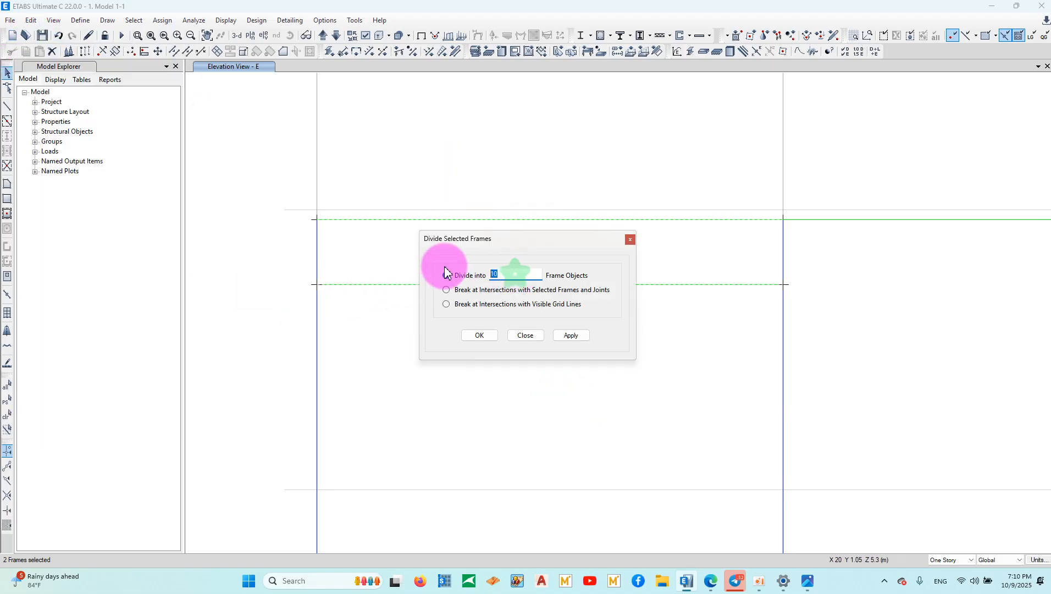
pyautogui.click(572, 336)
pyautogui.rightClick(727, 285)
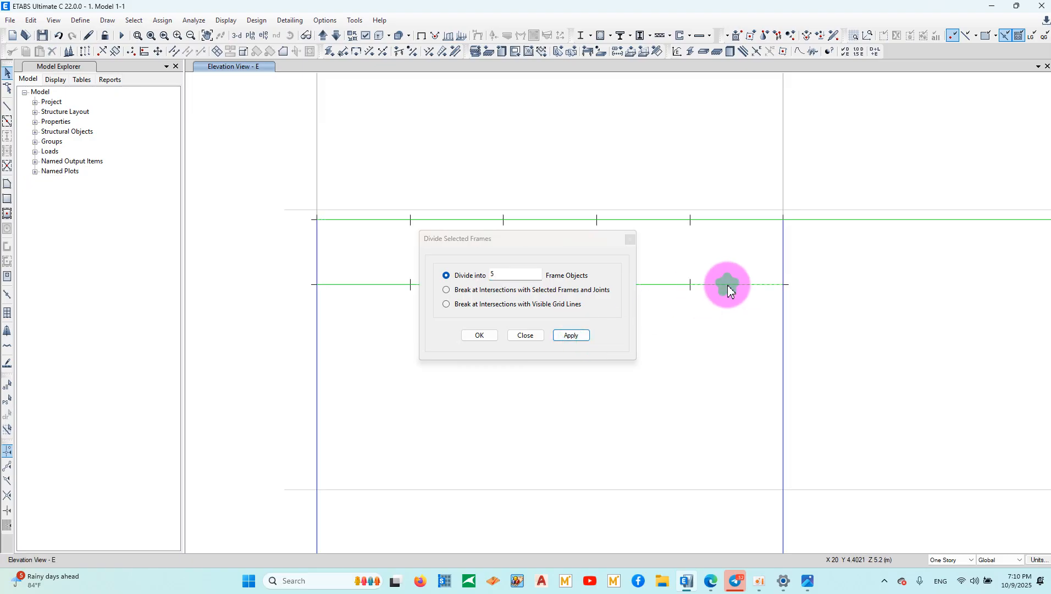
pyautogui.press('Escape')
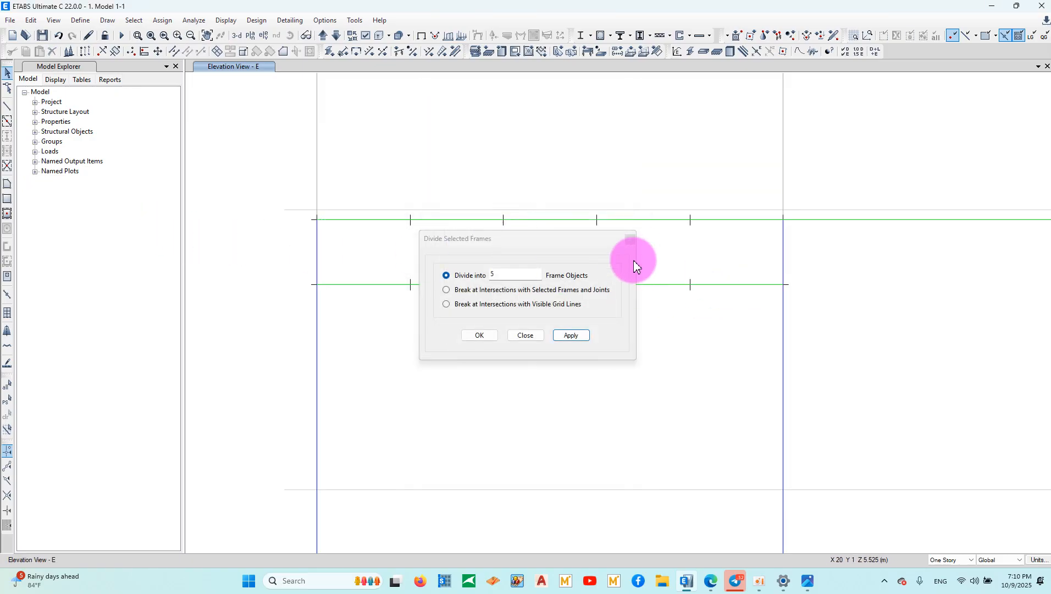
pyautogui.click(630, 240)
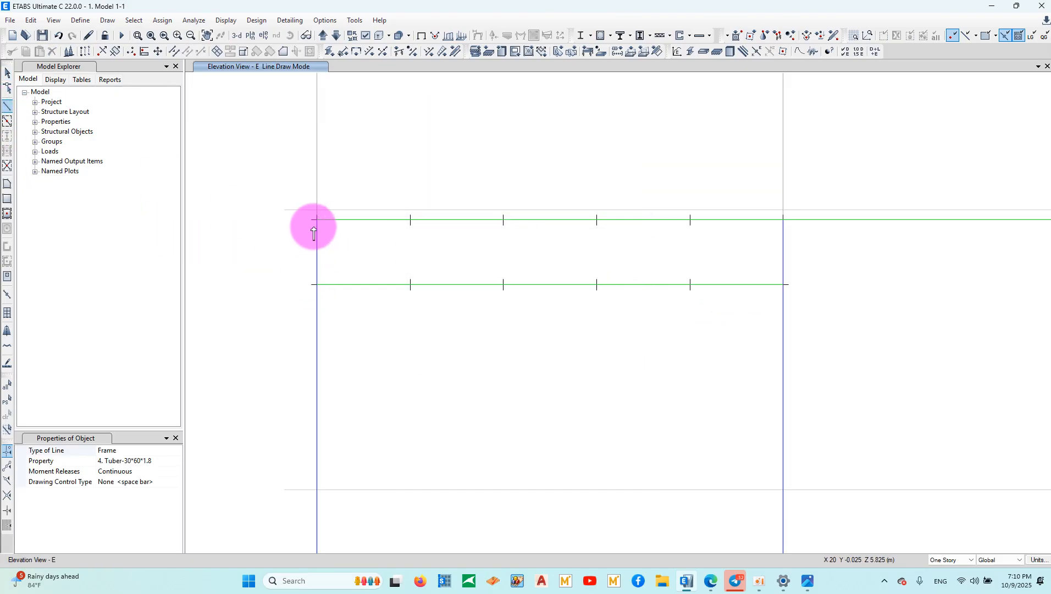
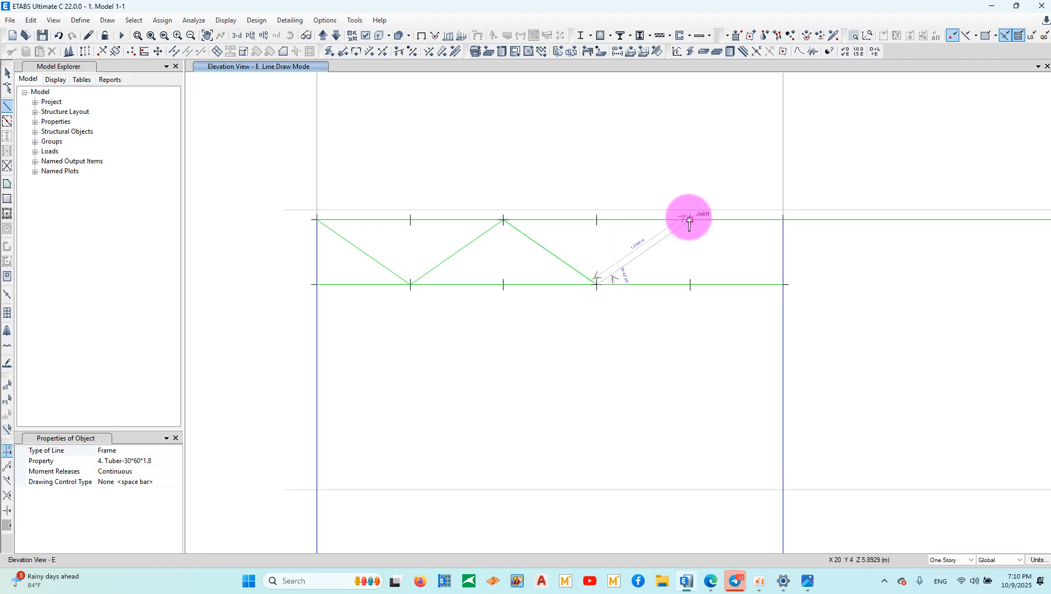
# Draw the last diagonal and the four vertical web members of the side truss in the first bay of elevation E.
pyautogui.click(785, 284)
pyautogui.click(410, 220)
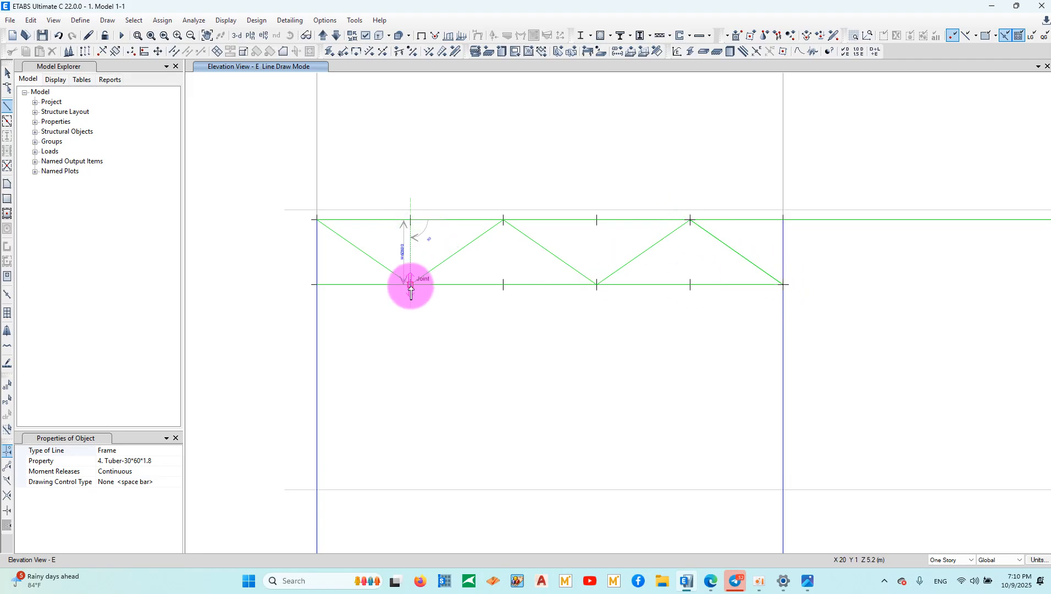
pyautogui.click(411, 285)
pyautogui.click(503, 221)
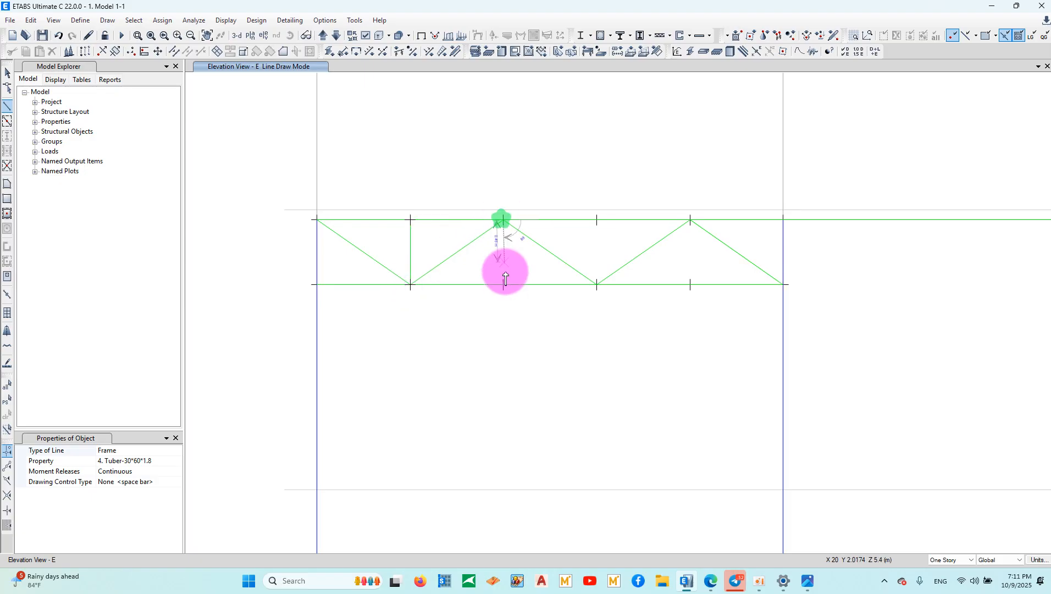
pyautogui.click(503, 285)
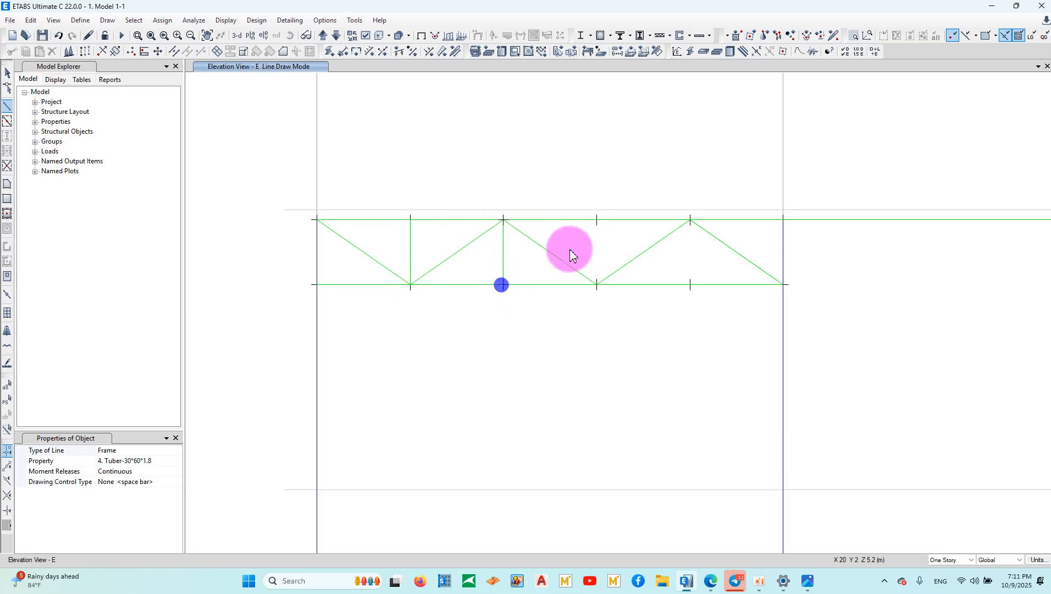
pyautogui.click(597, 220)
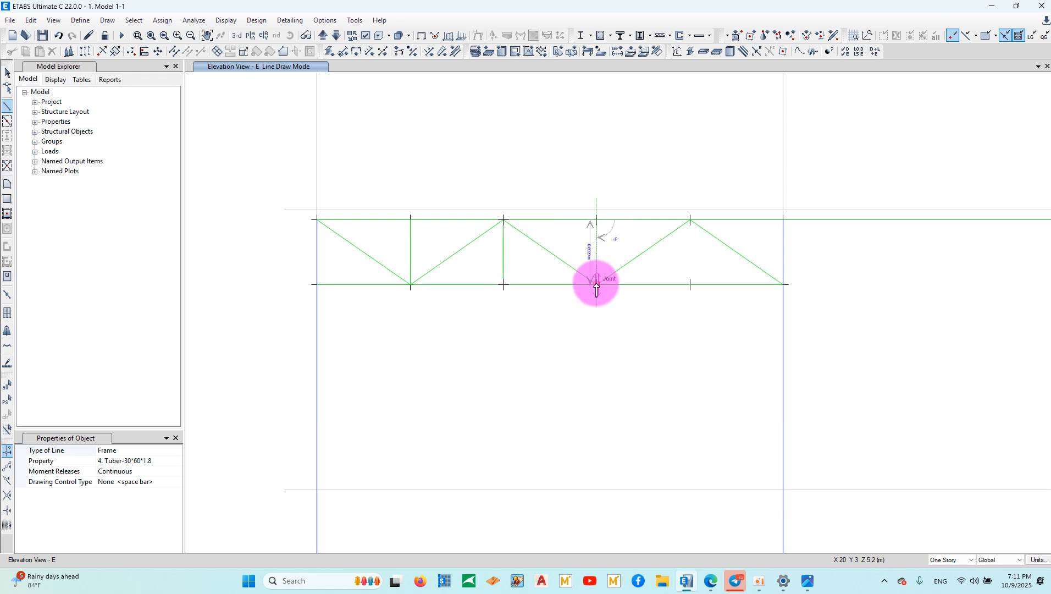
pyautogui.click(690, 285)
pyautogui.rightClick(691, 284)
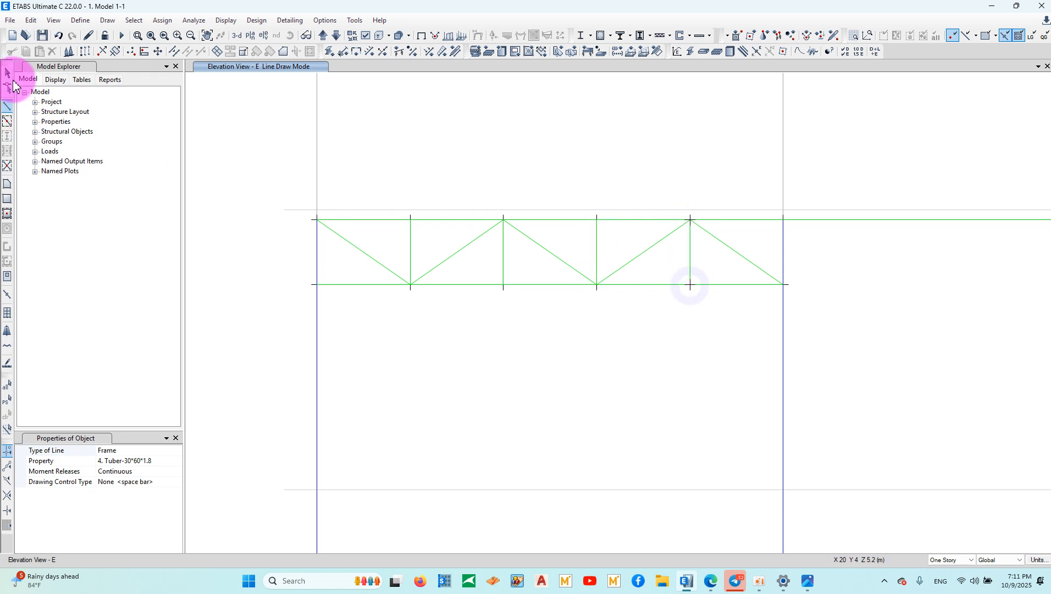
# Replicate the first bay's bottom chord, diagonals and verticals linearly along grid E with dx 0, dy 5 m and number 10.
pyautogui.click(8, 72)
pyautogui.moveTo(749, 293); pyautogui.dragTo(712, 270)
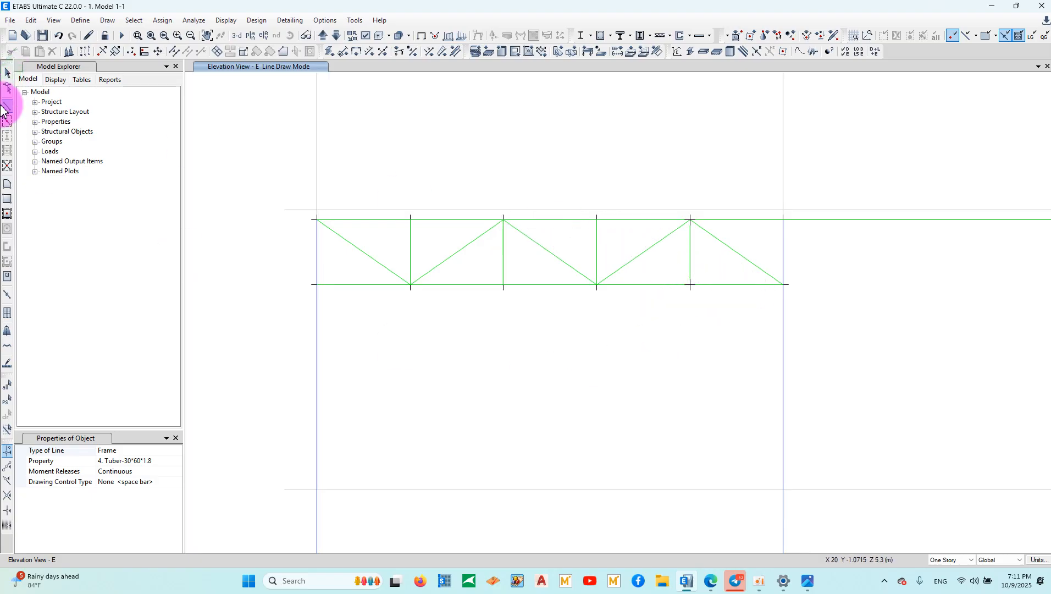
pyautogui.click(11, 75)
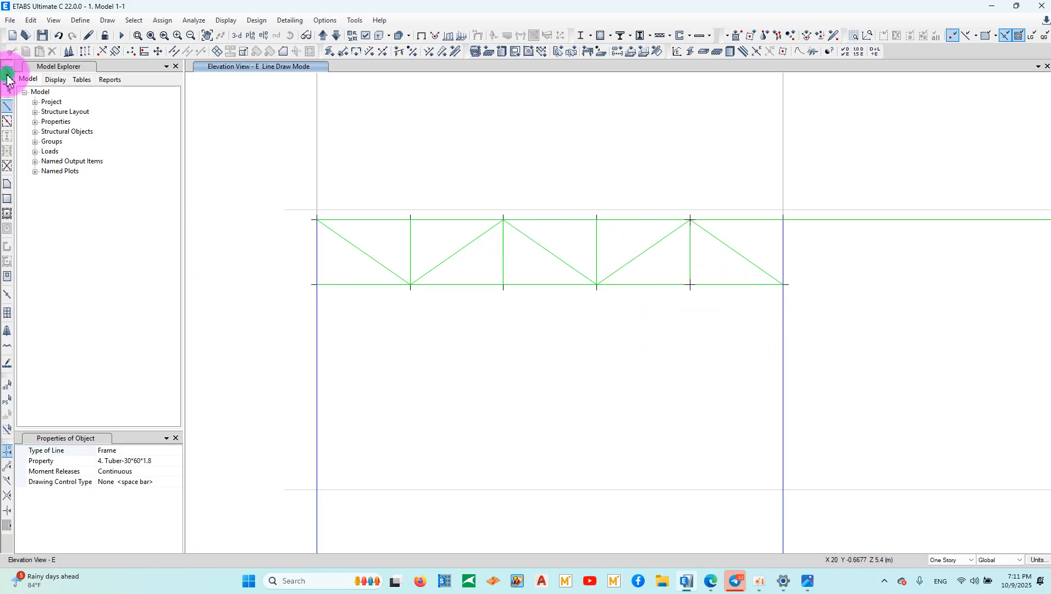
pyautogui.click(8, 76)
pyautogui.moveTo(757, 289)
pyautogui.mouseDown()
pyautogui.moveTo(406, 242)
pyautogui.moveTo(340, 255)
pyautogui.mouseUp()
pyautogui.scroll(-6, 333, 264)
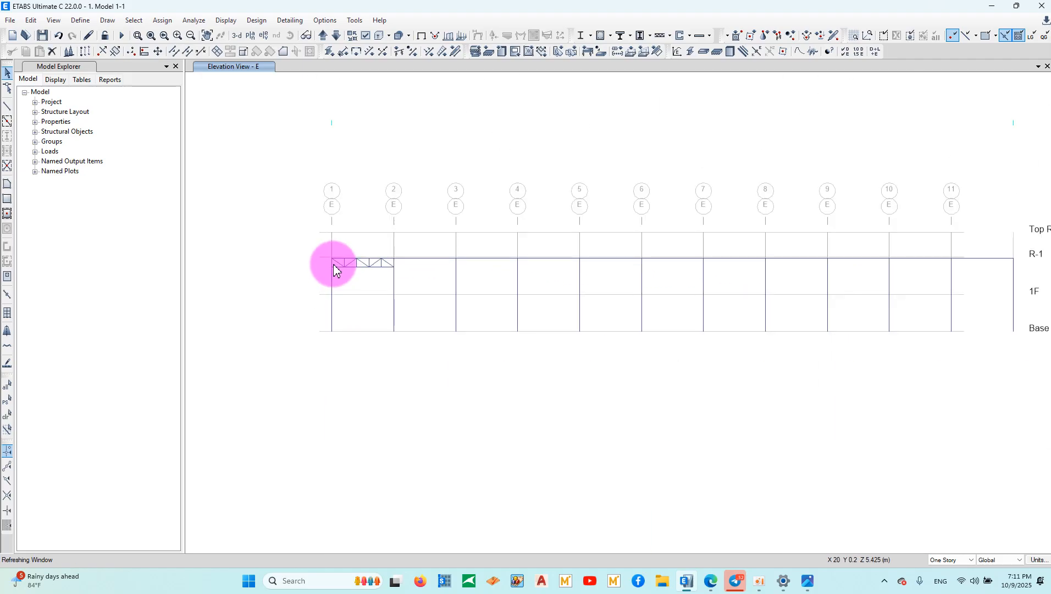
pyautogui.click(25, 19)
pyautogui.click(53, 214)
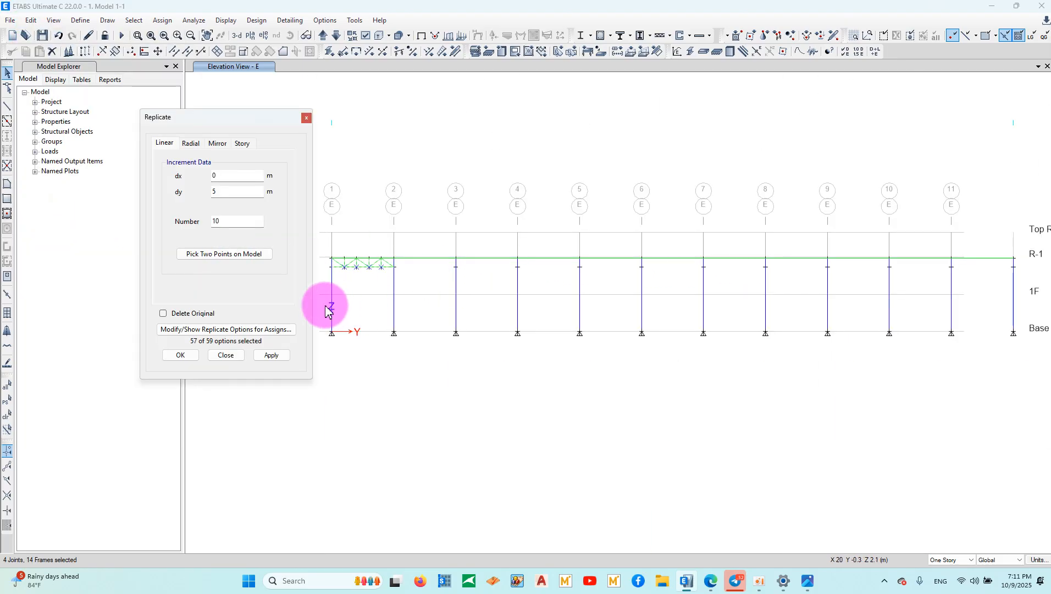
pyautogui.click(272, 355)
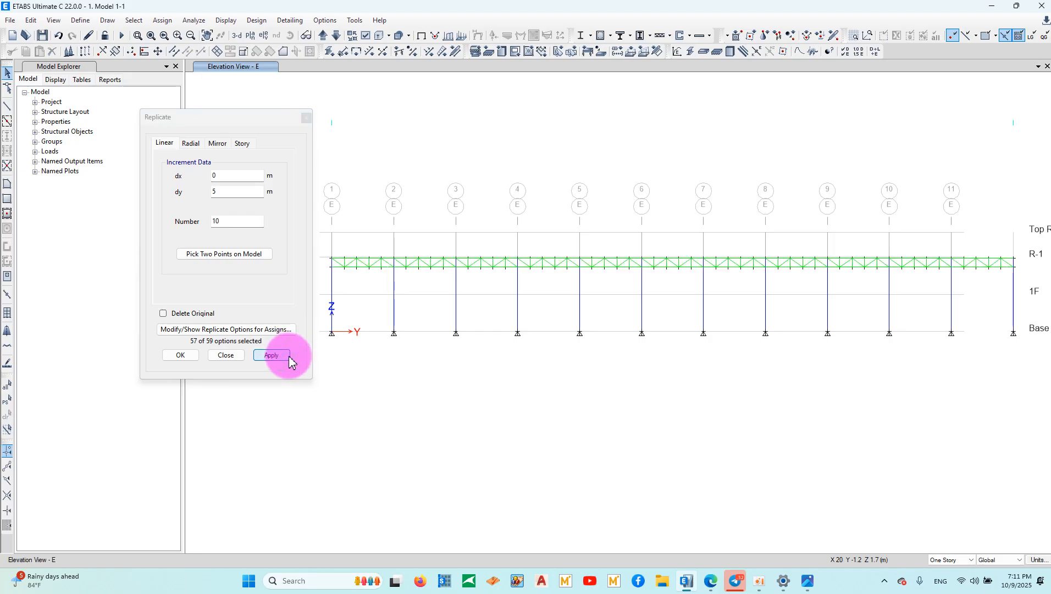
pyautogui.click(305, 117)
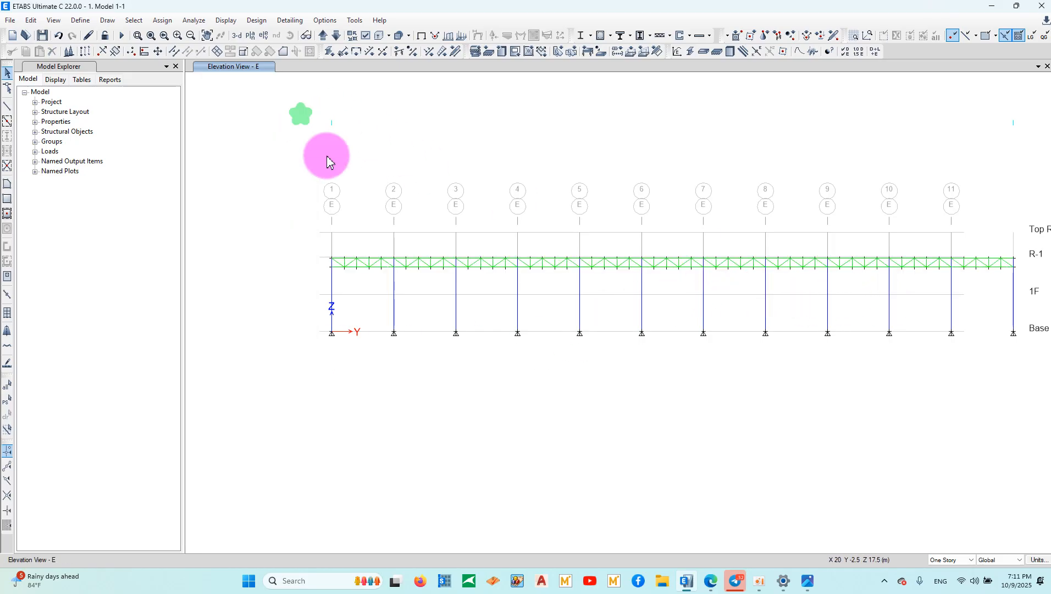
# Select part of the trusses and columns in elevation E, and try to delete the R-1 longitudinal frames in elevation A.
pyautogui.moveTo(1041, 291); pyautogui.dragTo(532, 171)
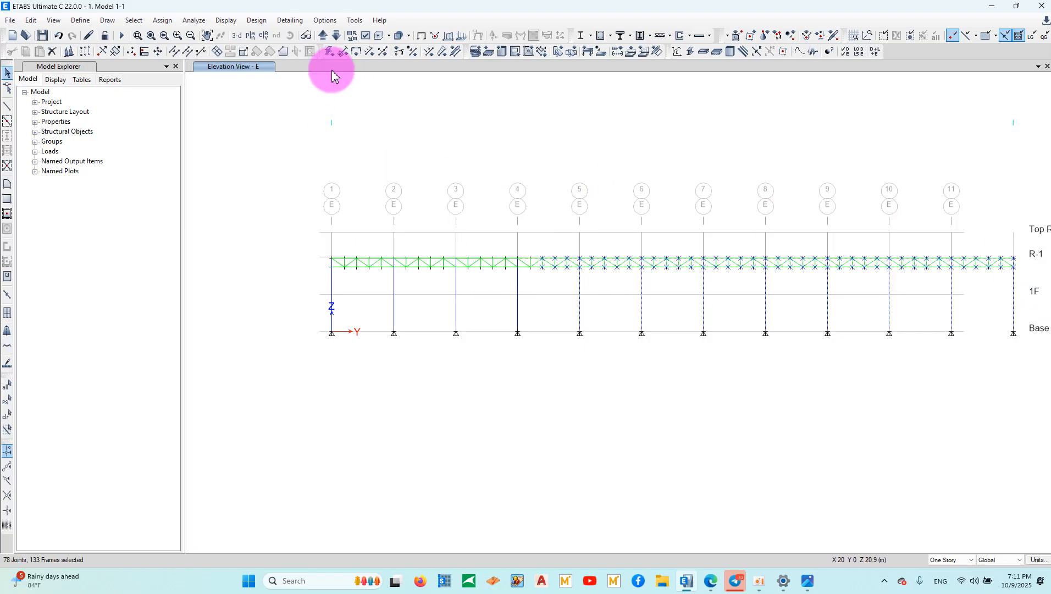
pyautogui.click(337, 38)
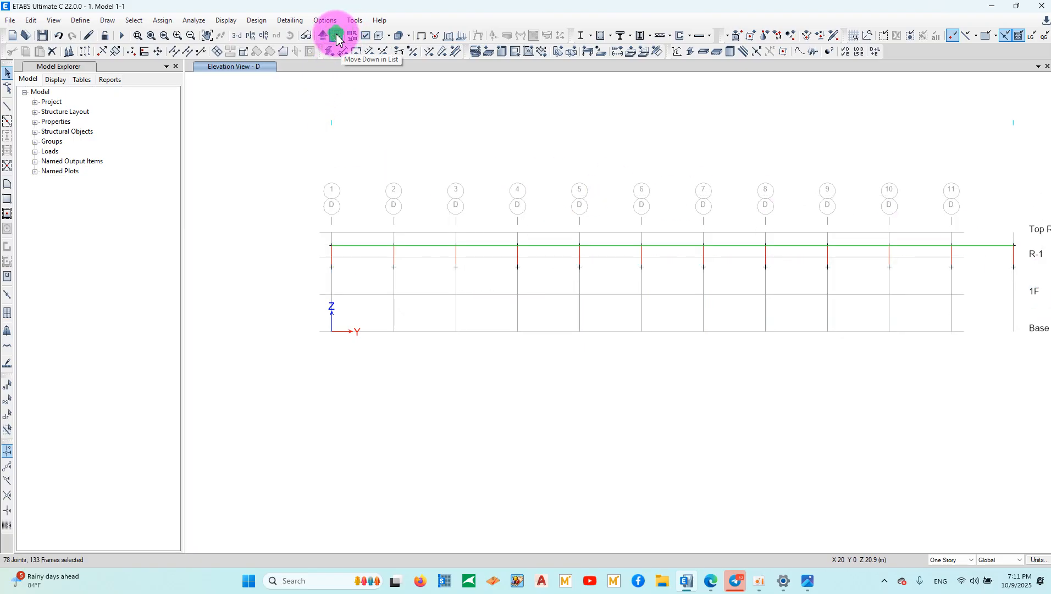
pyautogui.click(337, 38)
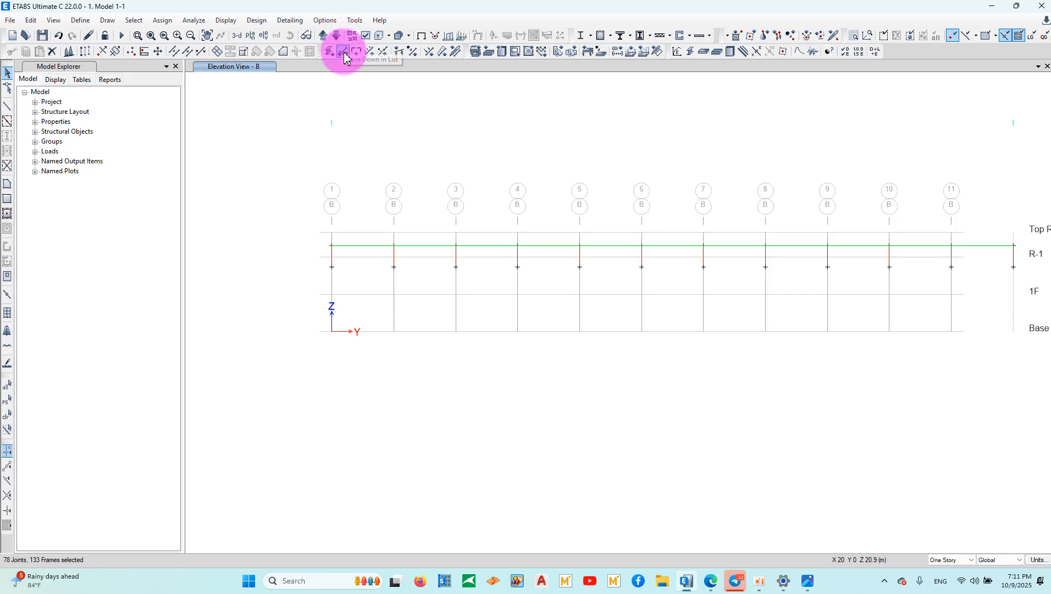
pyautogui.click(337, 37)
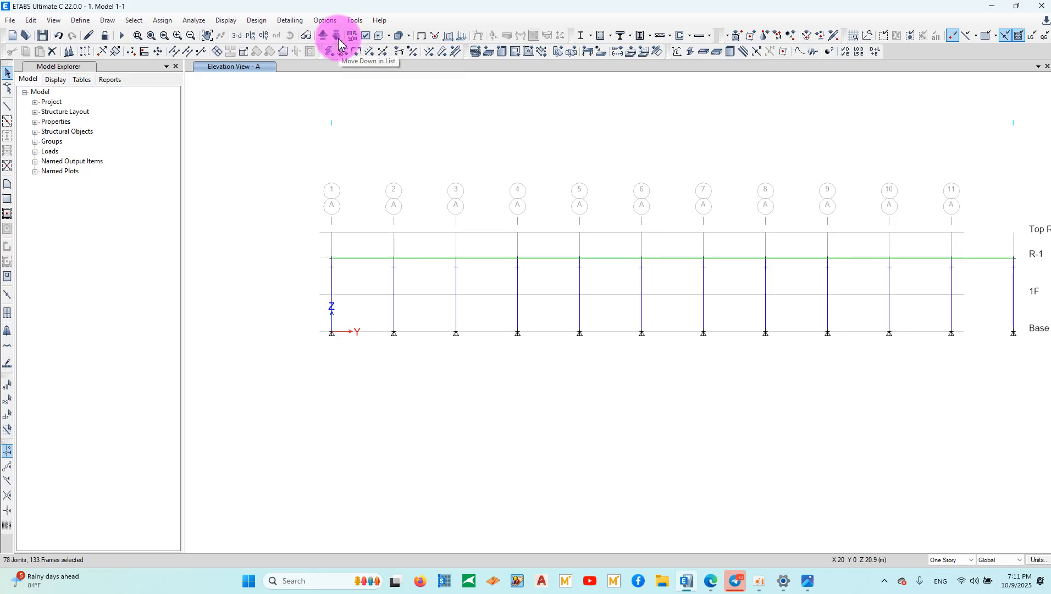
pyautogui.moveTo(305, 216); pyautogui.dragTo(1038, 271)
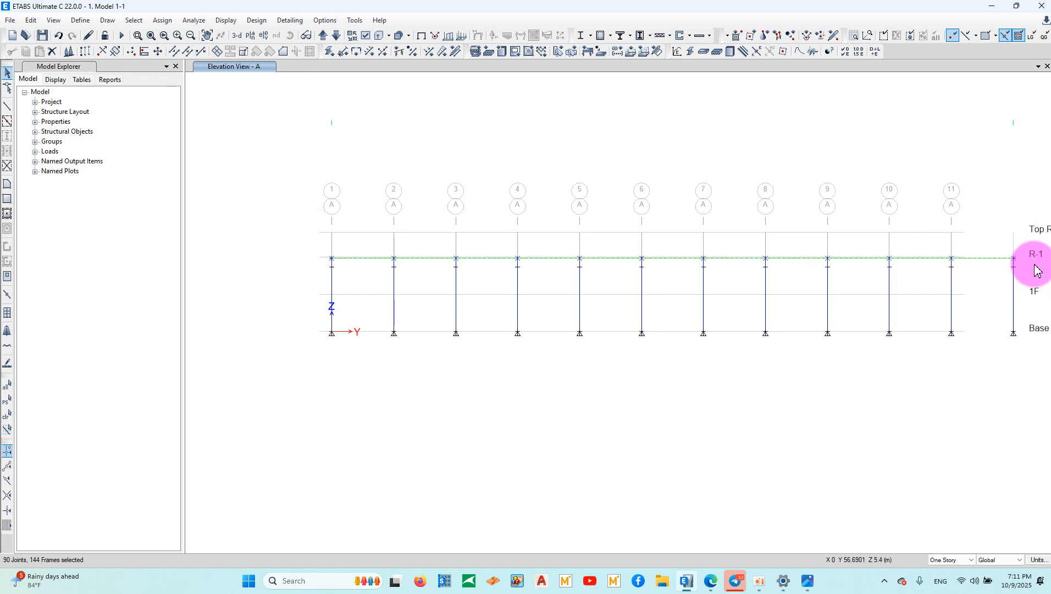
pyautogui.click(52, 52)
# Undo the deletion, restore the replicated side truss along grid E, and inspect both long sides in the 3D view.
pyautogui.click(335, 38)
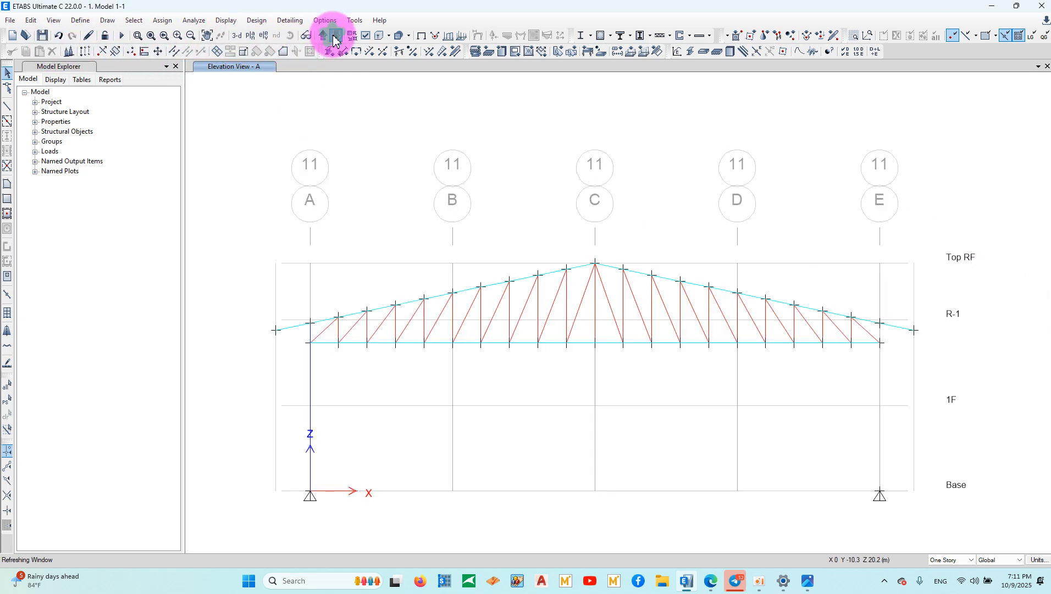
pyautogui.click(323, 37)
pyautogui.click(322, 37)
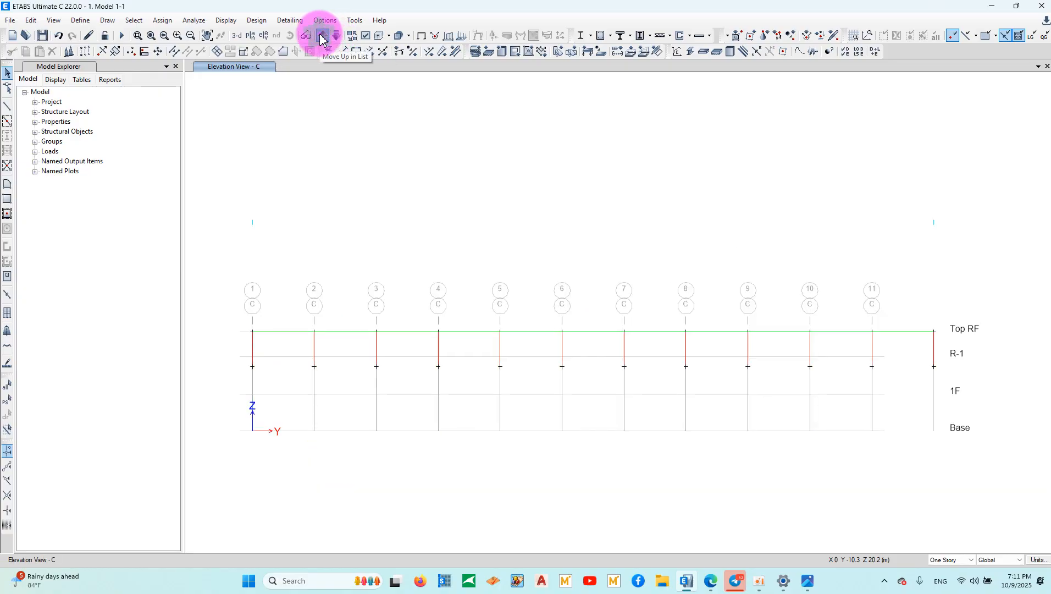
pyautogui.click(323, 38)
pyautogui.click(322, 37)
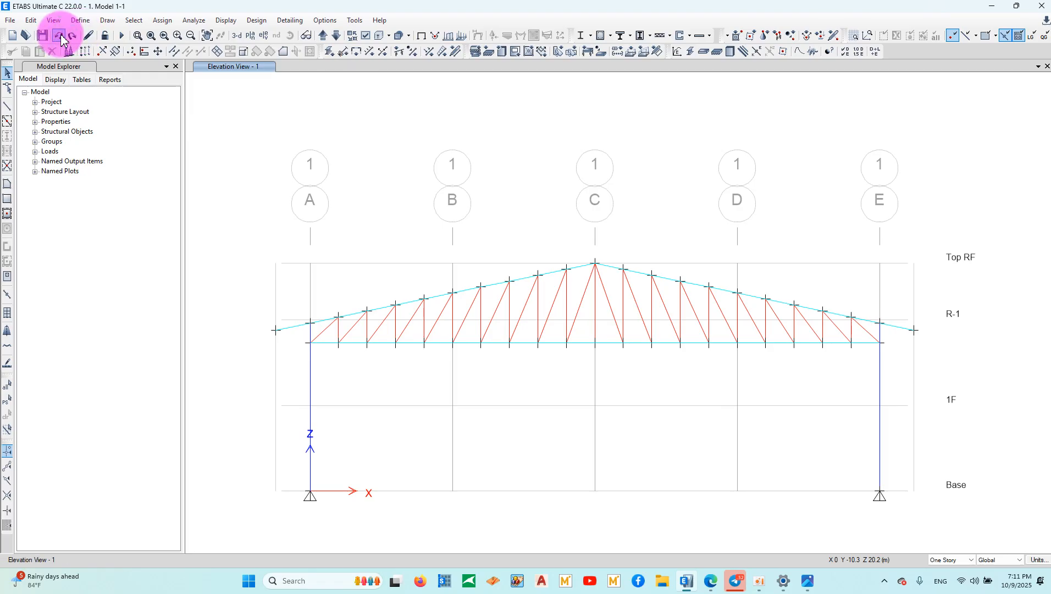
pyautogui.click(237, 36)
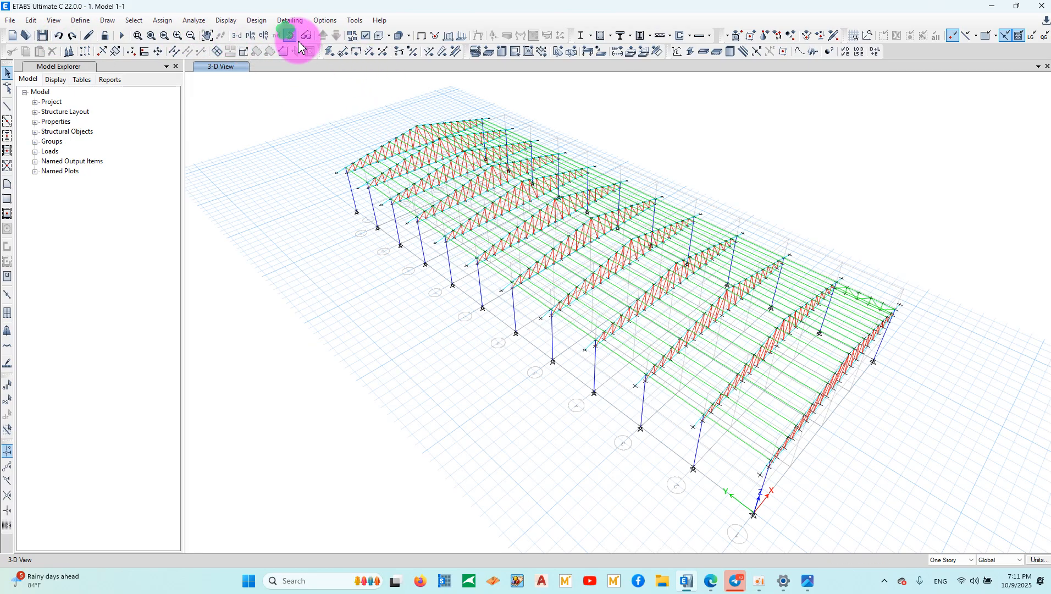
pyautogui.moveTo(797, 393); pyautogui.dragTo(359, 194)
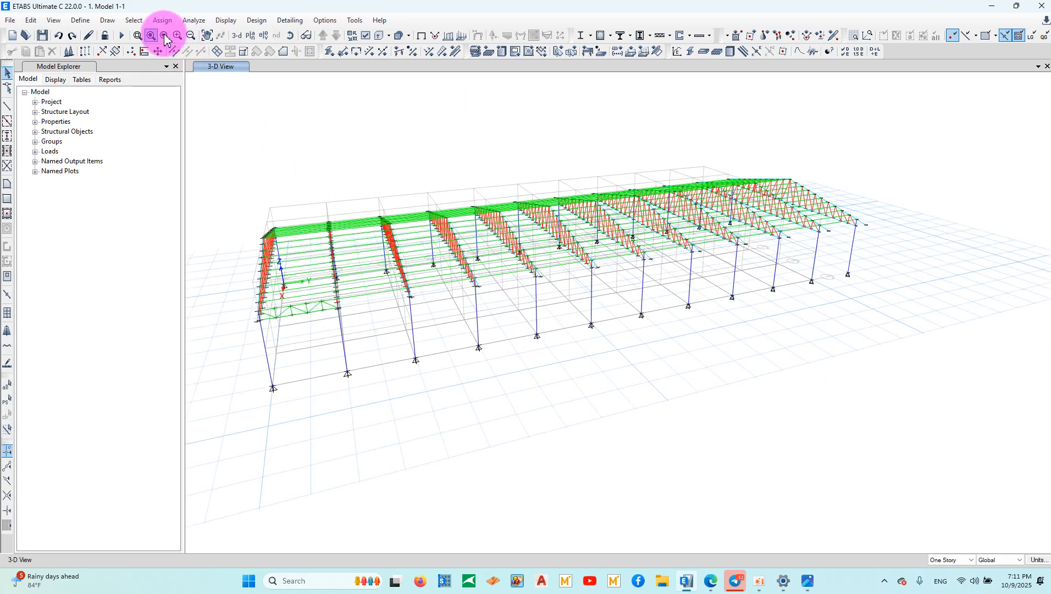
pyautogui.click(71, 40)
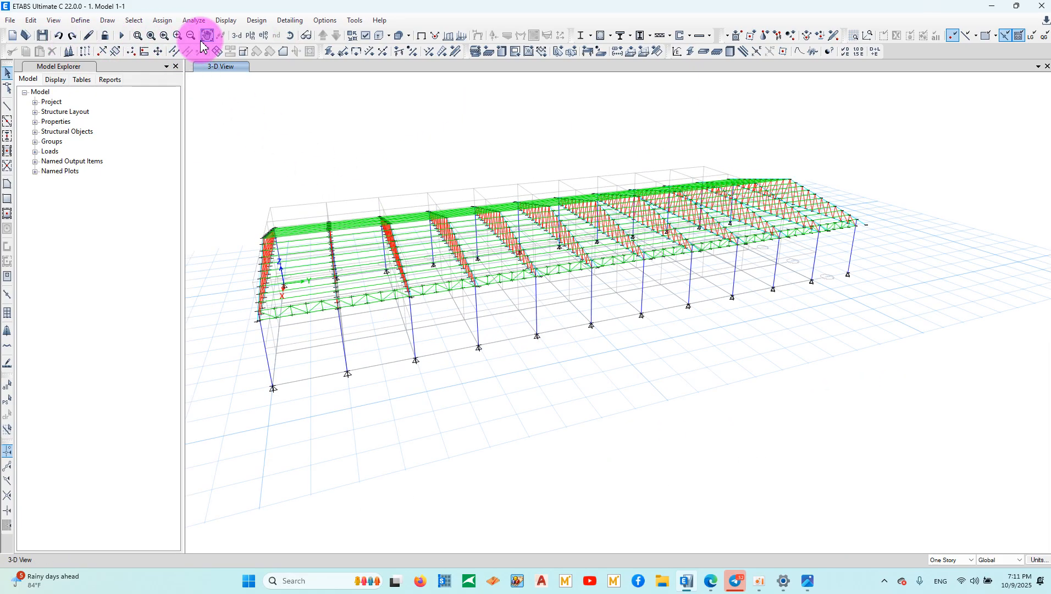
pyautogui.click(290, 35)
pyautogui.moveTo(436, 298); pyautogui.dragTo(647, 300)
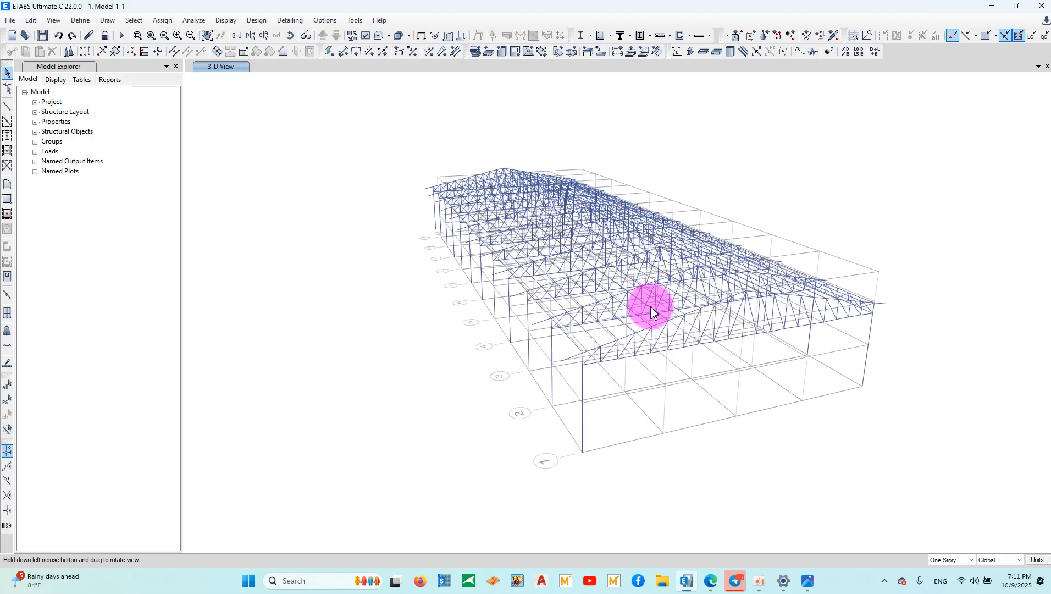
pyautogui.scroll(5, 436, 218)
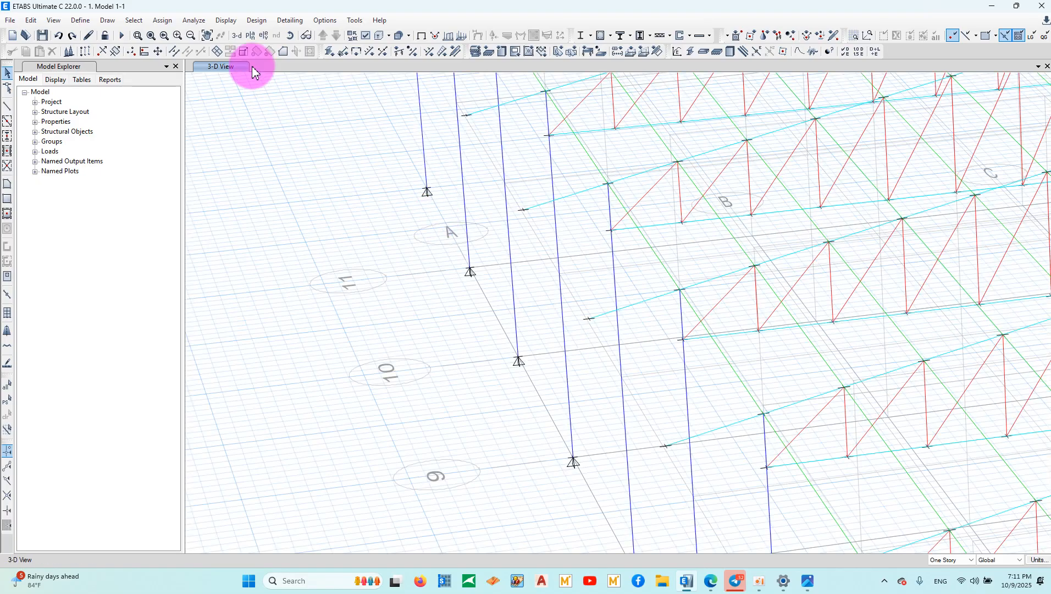
# Delete the longitudinal frames at level R-1 in elevation A.
pyautogui.click(263, 36)
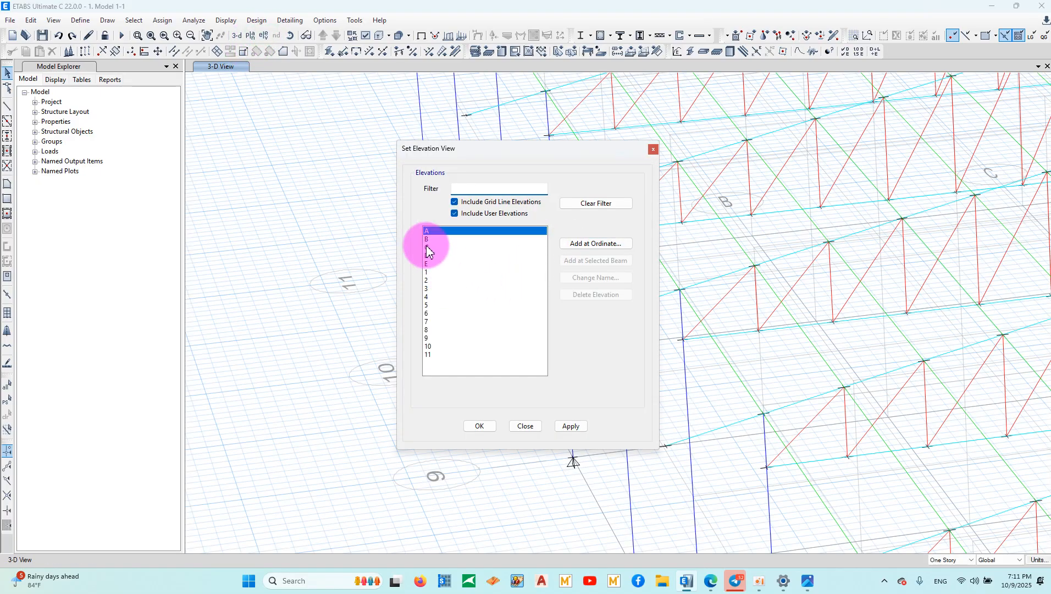
pyautogui.click(572, 427)
pyautogui.click(535, 426)
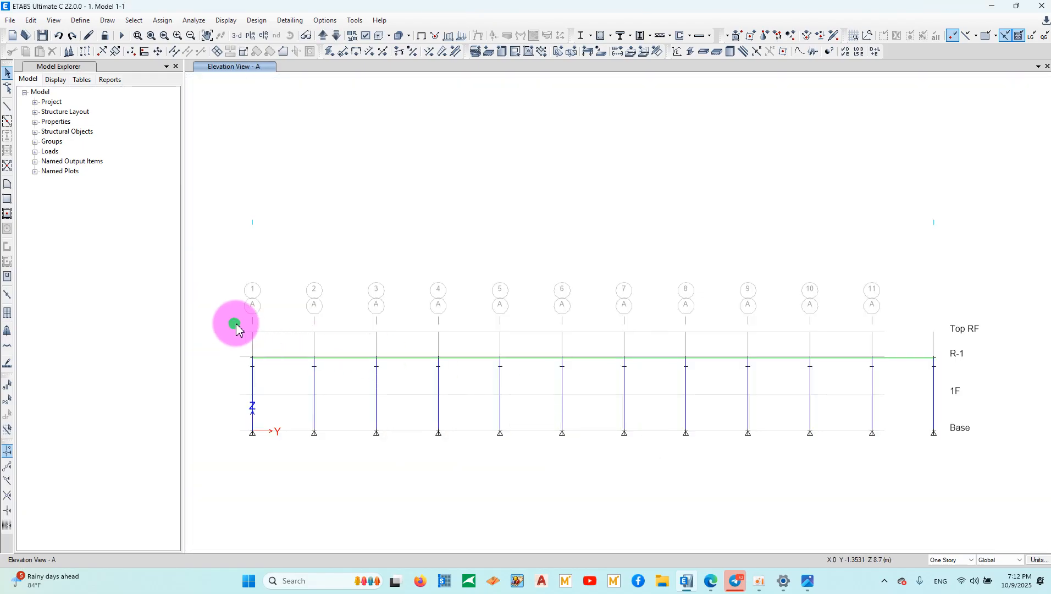
pyautogui.moveTo(235, 324); pyautogui.dragTo(943, 358)
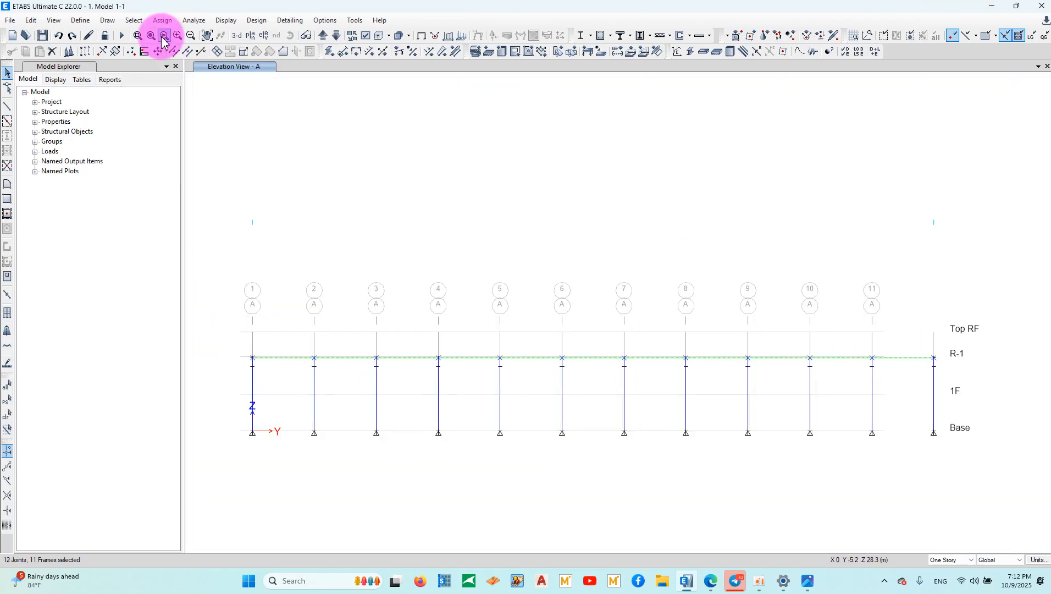
pyautogui.click(52, 51)
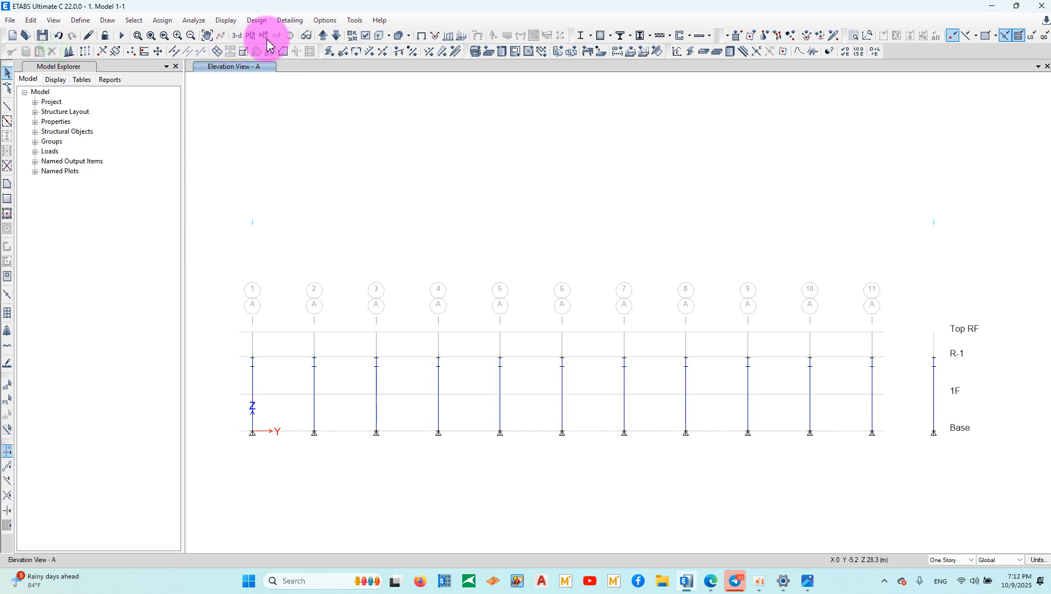
# Select the complete R-1 side truss in elevation E and return to the 3D view.
pyautogui.click(264, 37)
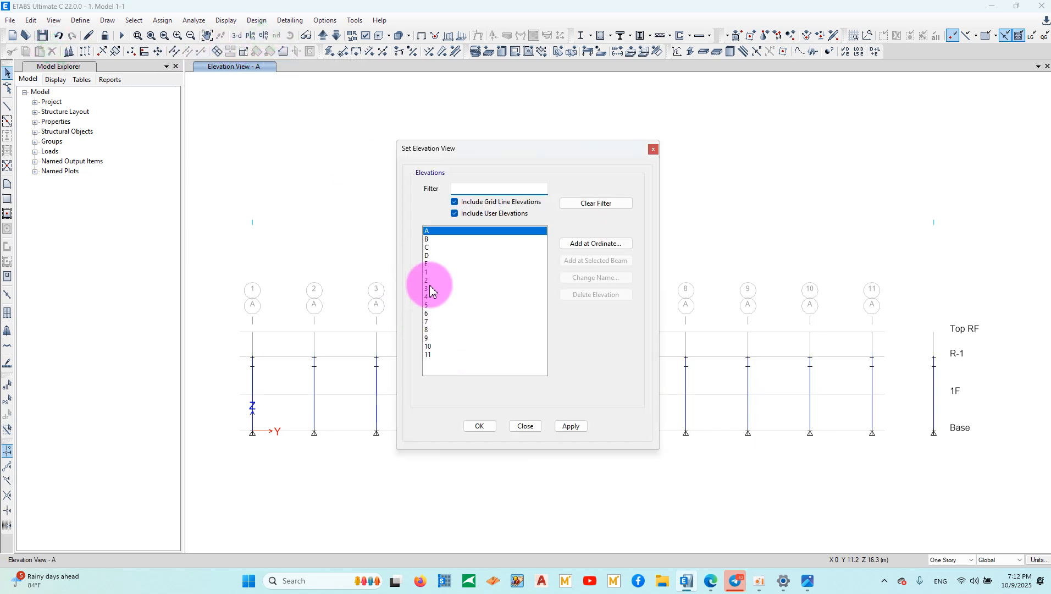
pyautogui.click(427, 263)
pyautogui.click(571, 426)
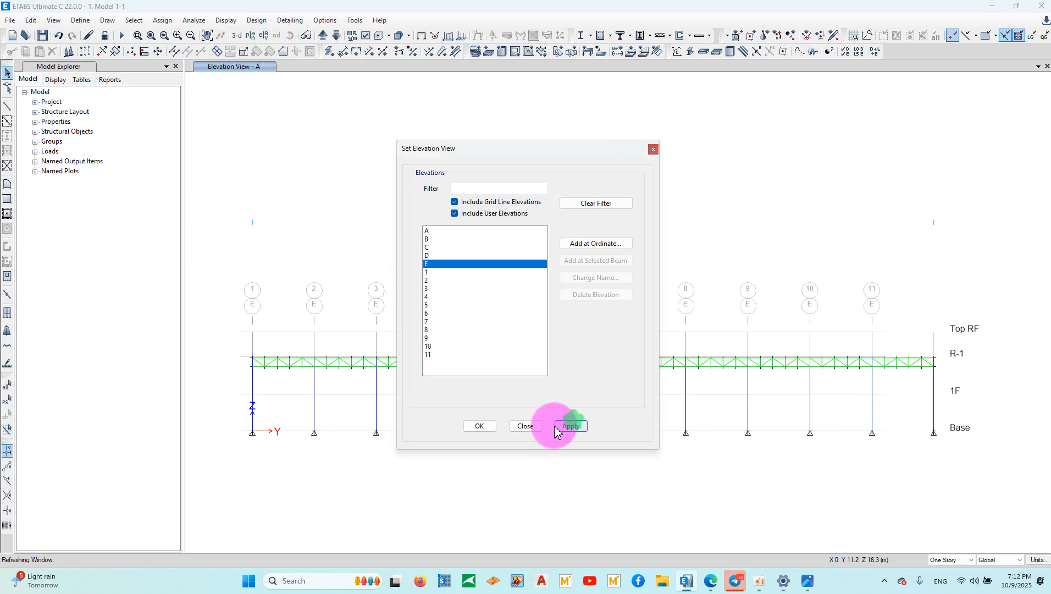
pyautogui.click(526, 426)
pyautogui.moveTo(239, 331); pyautogui.dragTo(999, 387)
pyautogui.click(236, 35)
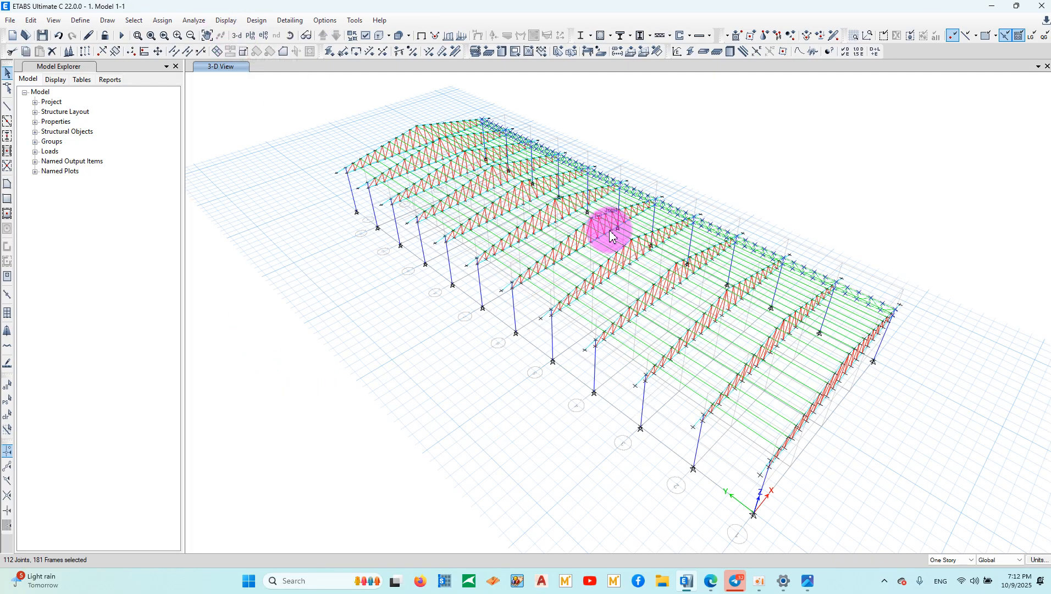
# Replicate the selected side truss linearly from grid E to grid A, using two picked points for dx -20 m, dy 0, with number 10.
pyautogui.click(30, 21)
pyautogui.click(58, 211)
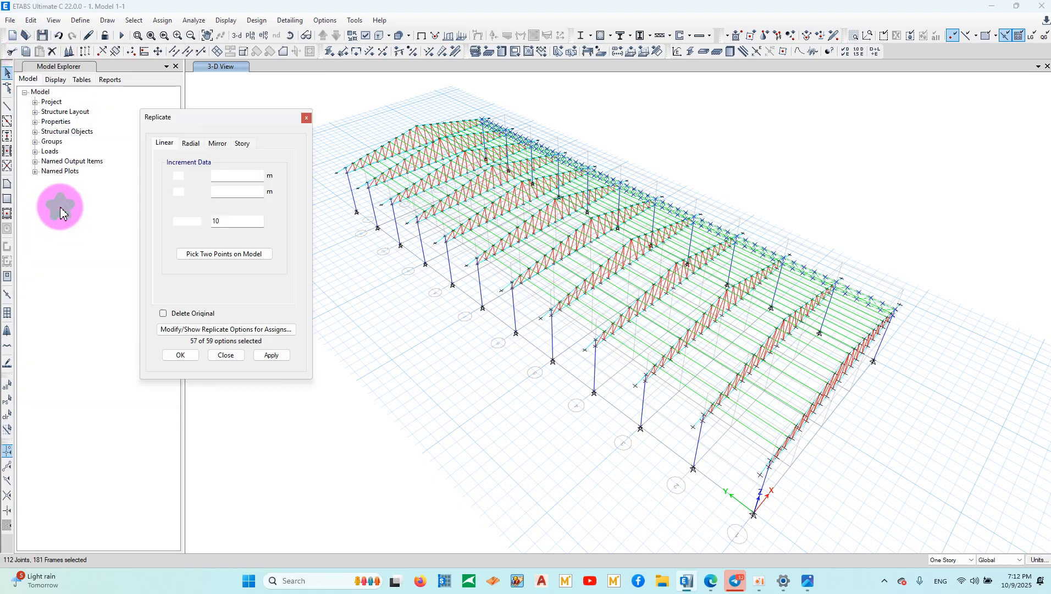
pyautogui.click(213, 253)
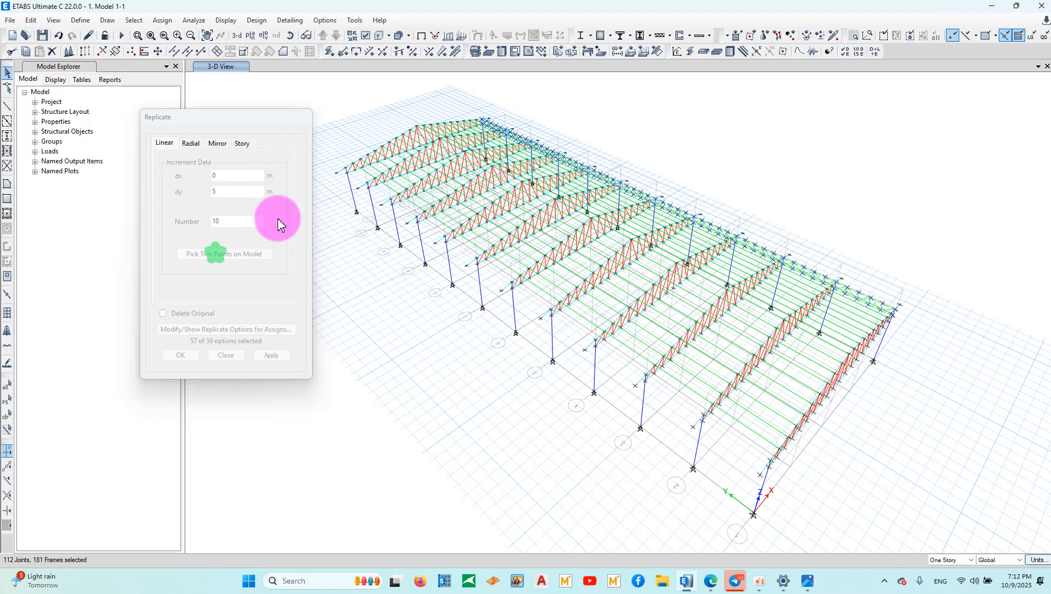
pyautogui.scroll(4, 914, 320)
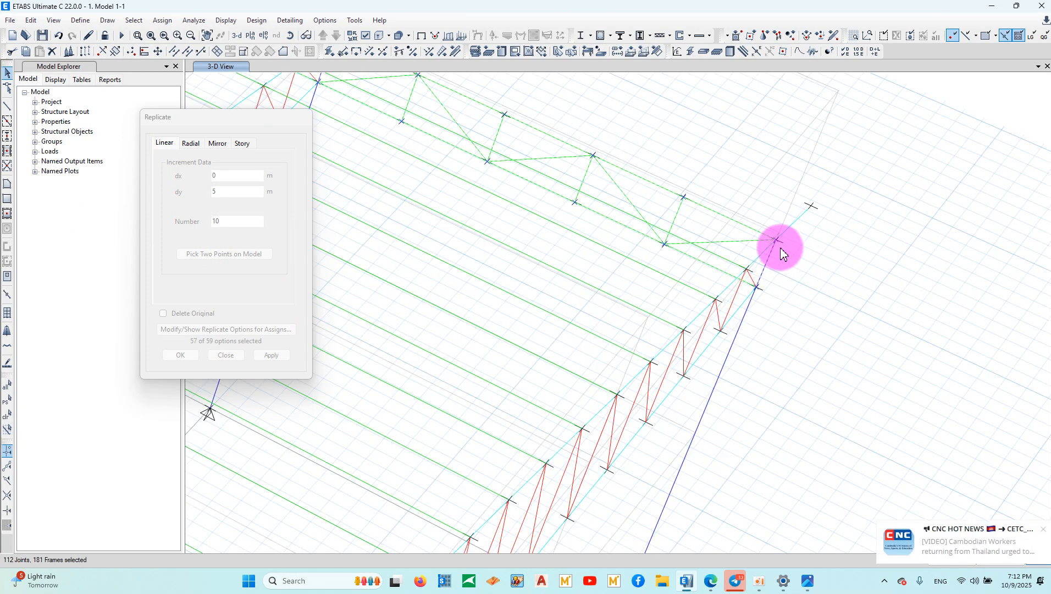
pyautogui.scroll(-5, 787, 242)
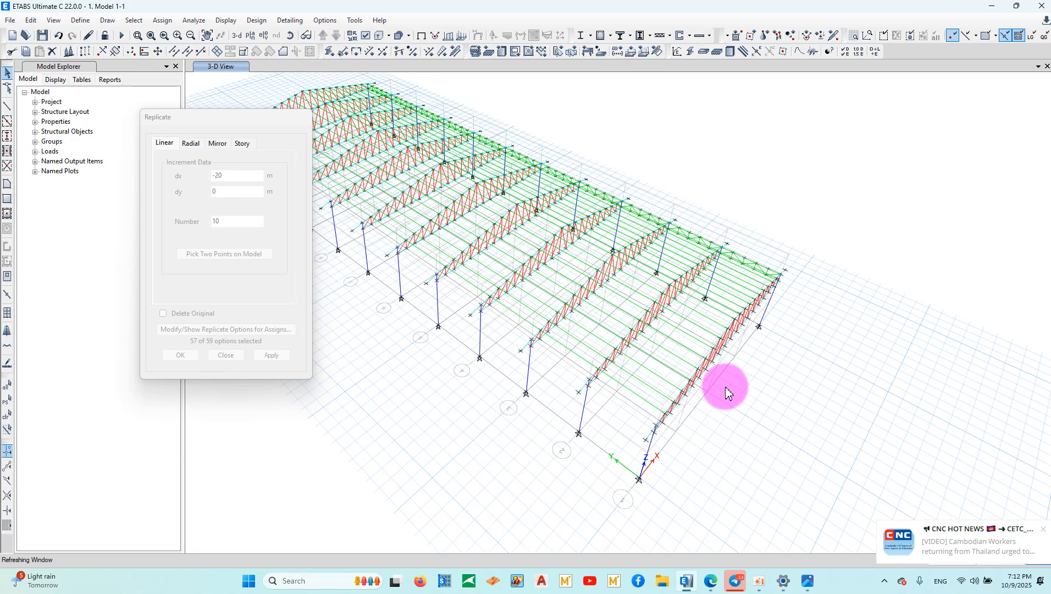
pyautogui.scroll(6, 728, 387)
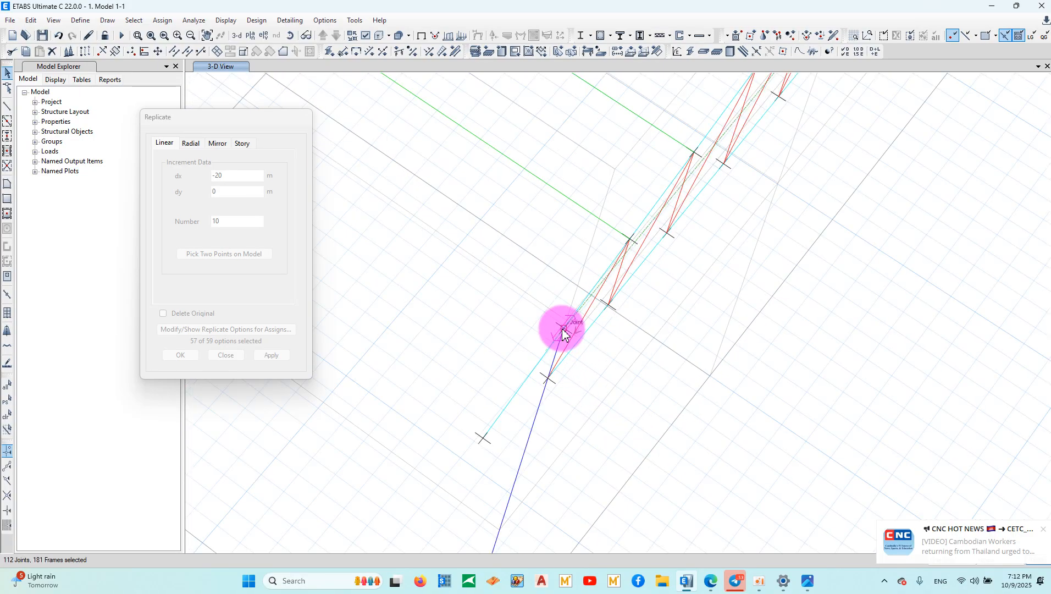
pyautogui.click(271, 355)
pyautogui.click(228, 355)
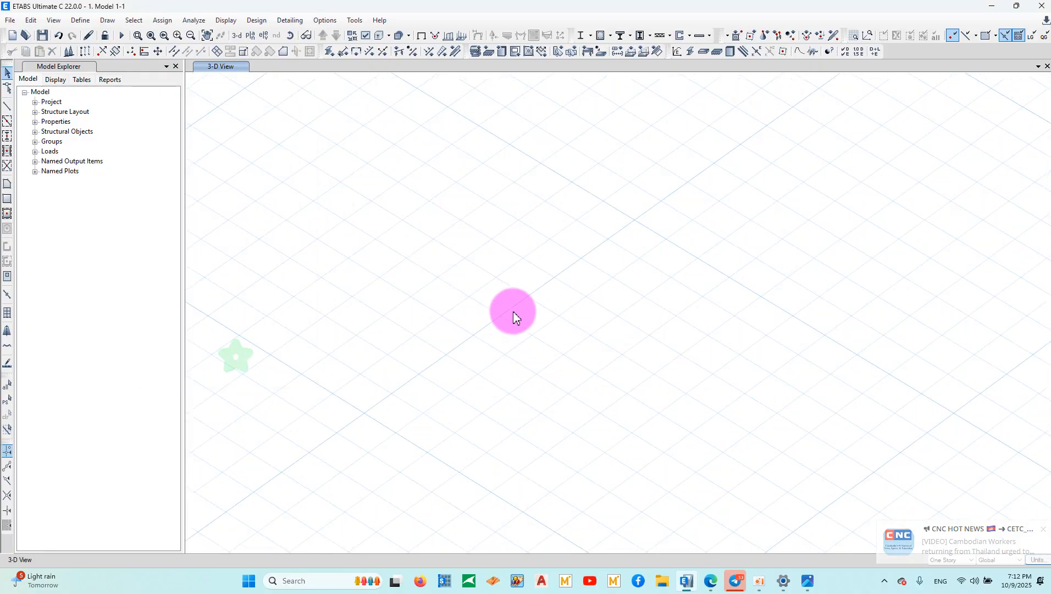
# Delete the eight farthest surplus side truss copies beyond grid A, leaving the one nearest the building.
pyautogui.scroll(-5, 532, 309)
pyautogui.scroll(-4, 567, 293)
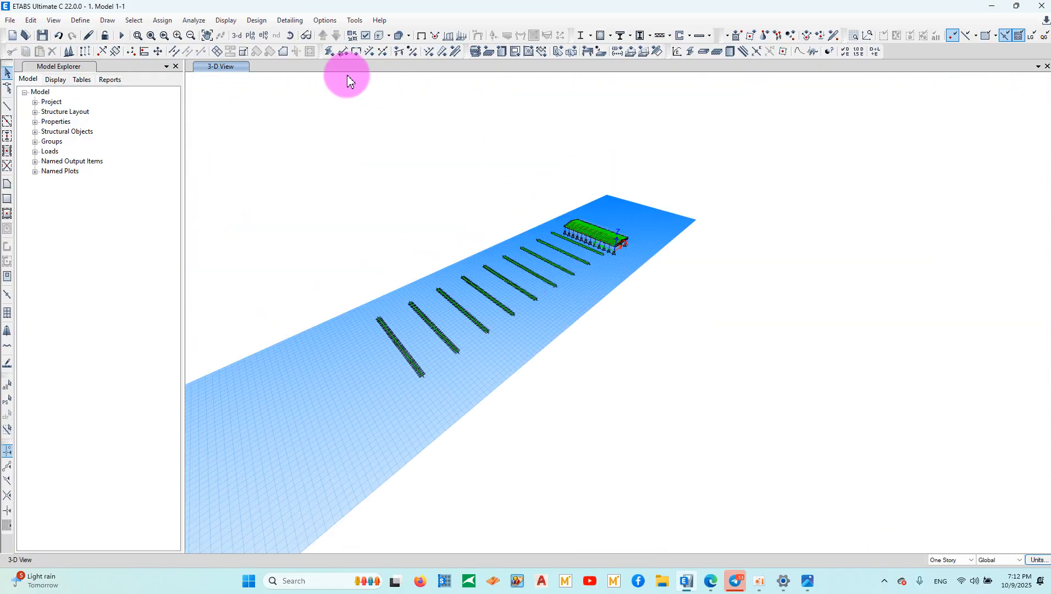
pyautogui.click(289, 35)
pyautogui.moveTo(588, 346); pyautogui.dragTo(456, 355)
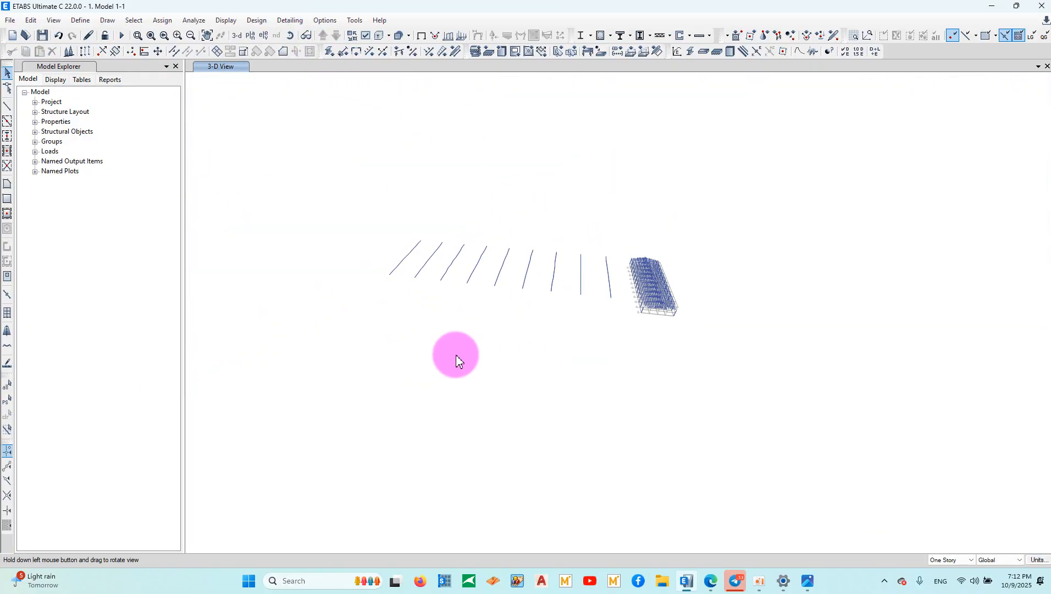
pyautogui.moveTo(585, 348); pyautogui.dragTo(305, 181)
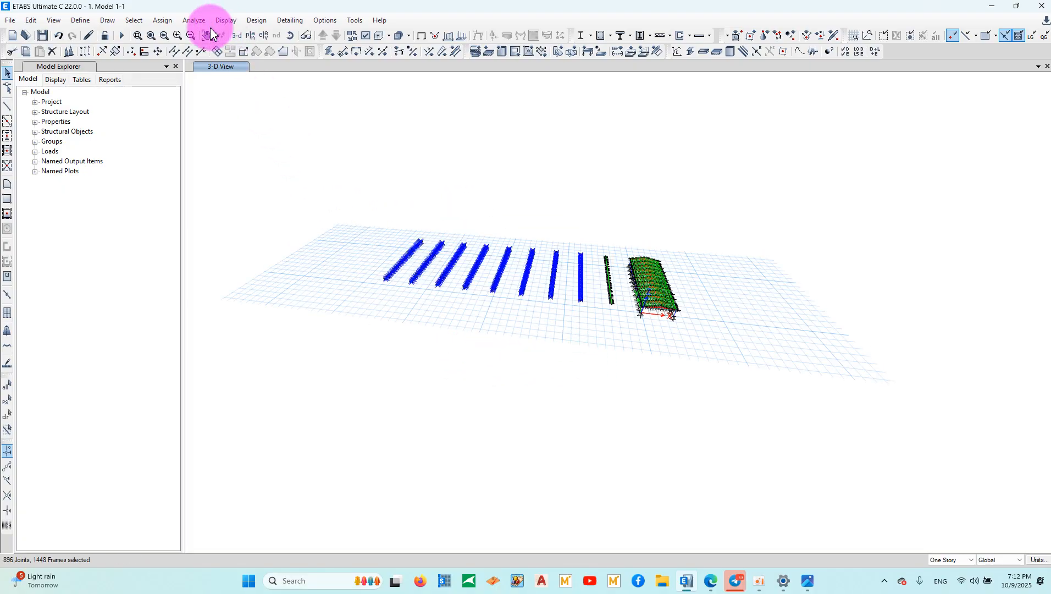
pyautogui.click(52, 52)
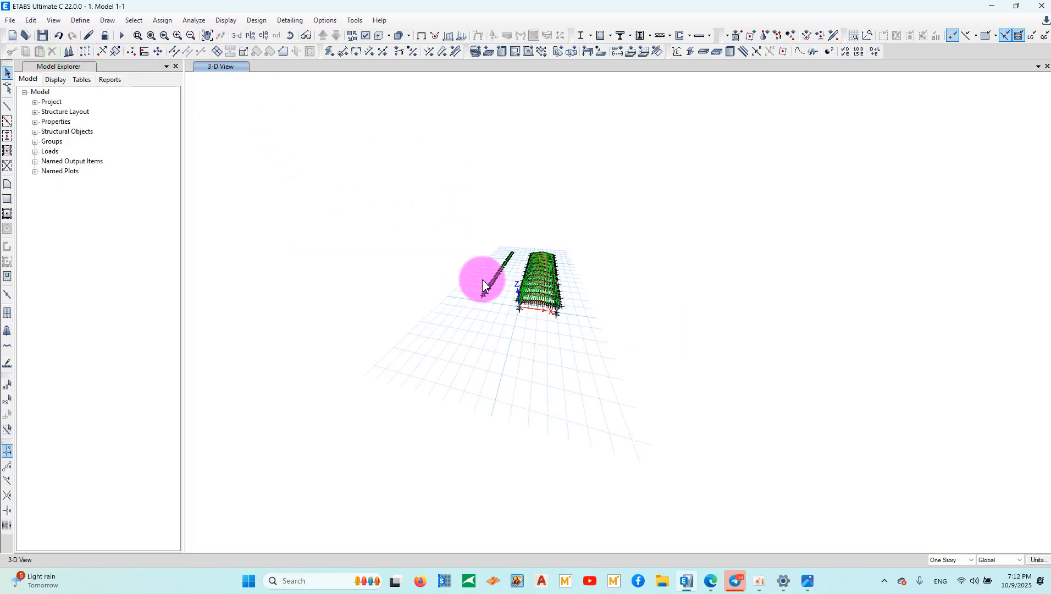
# Select the last stray side truss copy beside the building along its full length and delete it.
pyautogui.scroll(8, 483, 280)
pyautogui.moveTo(642, 542); pyautogui.dragTo(452, 260)
pyautogui.scroll(-5, 454, 260)
pyautogui.moveTo(550, 286); pyautogui.dragTo(481, 233)
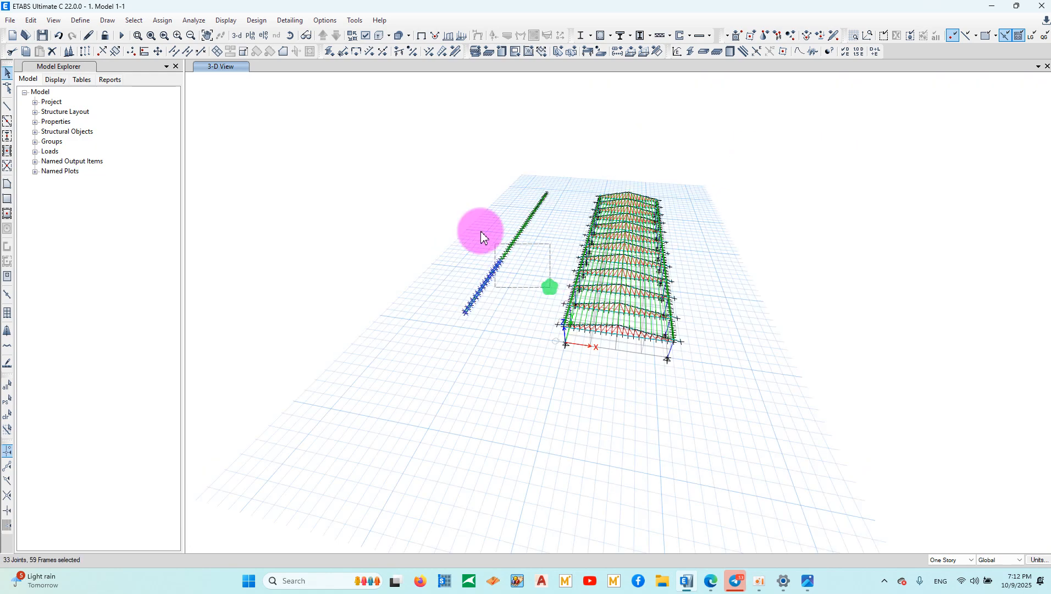
pyautogui.click(549, 242)
pyautogui.moveTo(484, 141); pyautogui.dragTo(481, 140)
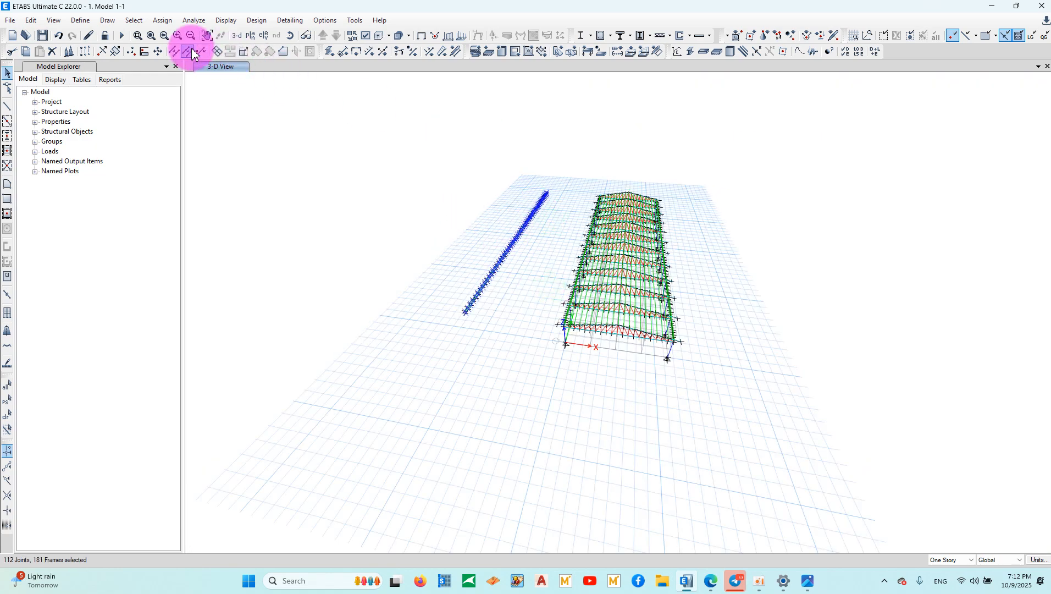
pyautogui.click(51, 52)
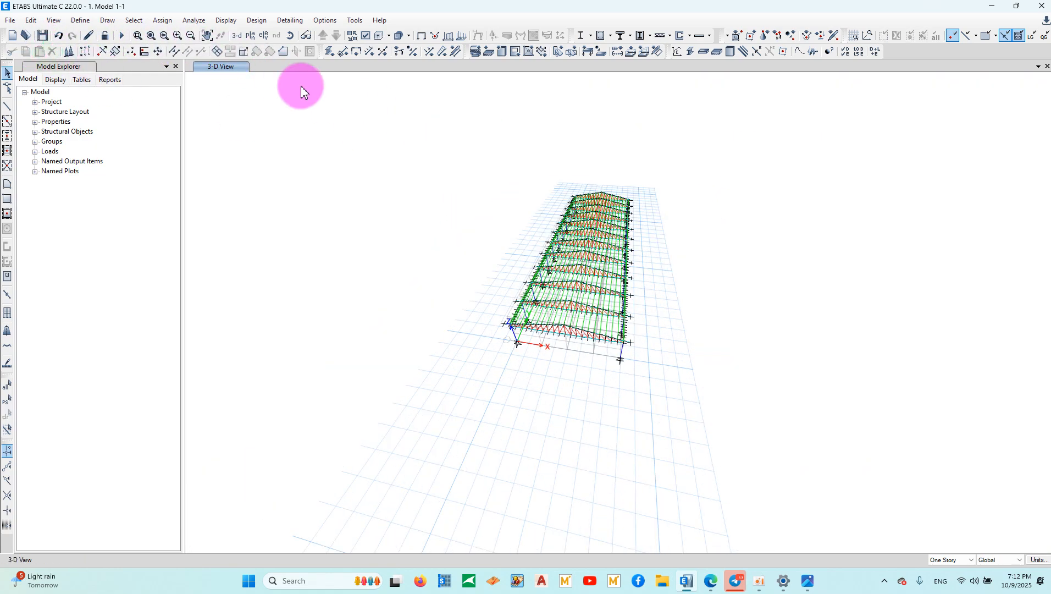
# Start saving the model as a new file and choose the Desktop folder Truss-20m x 50m as its location.
pyautogui.click(244, 37)
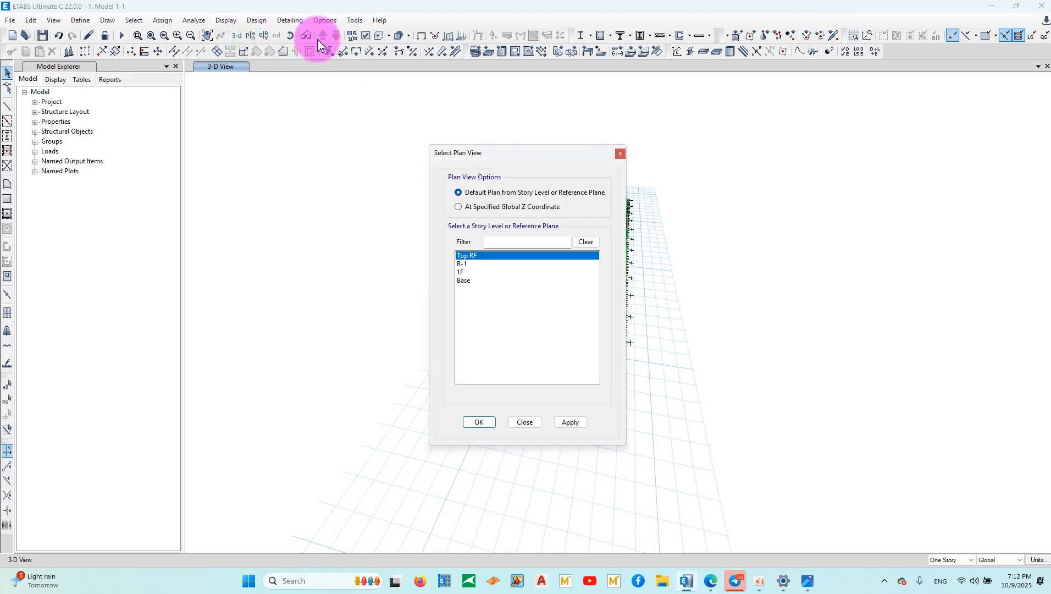
pyautogui.click(622, 155)
pyautogui.click(42, 35)
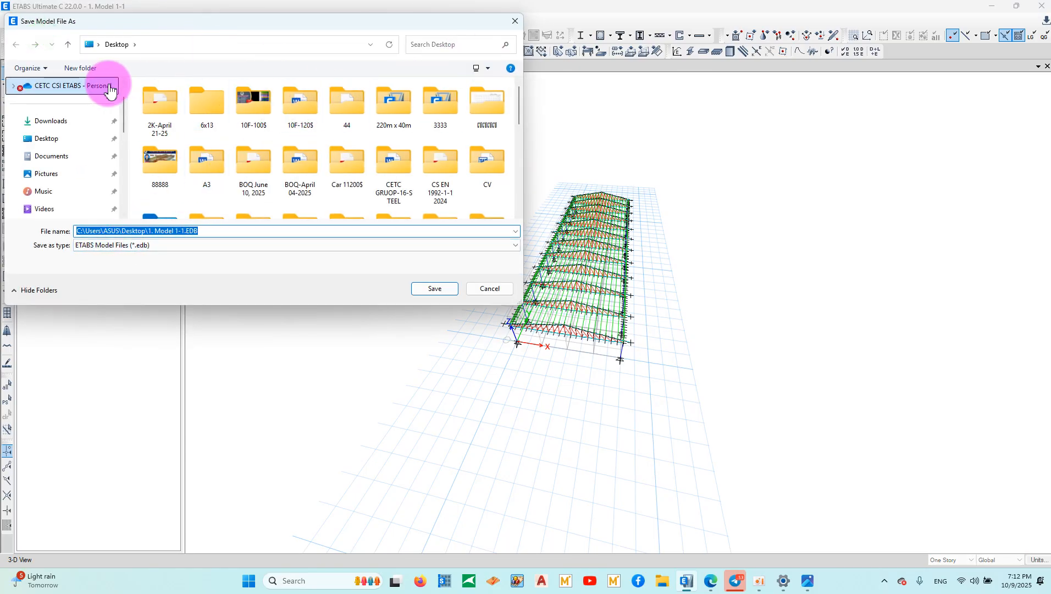
pyautogui.click(65, 139)
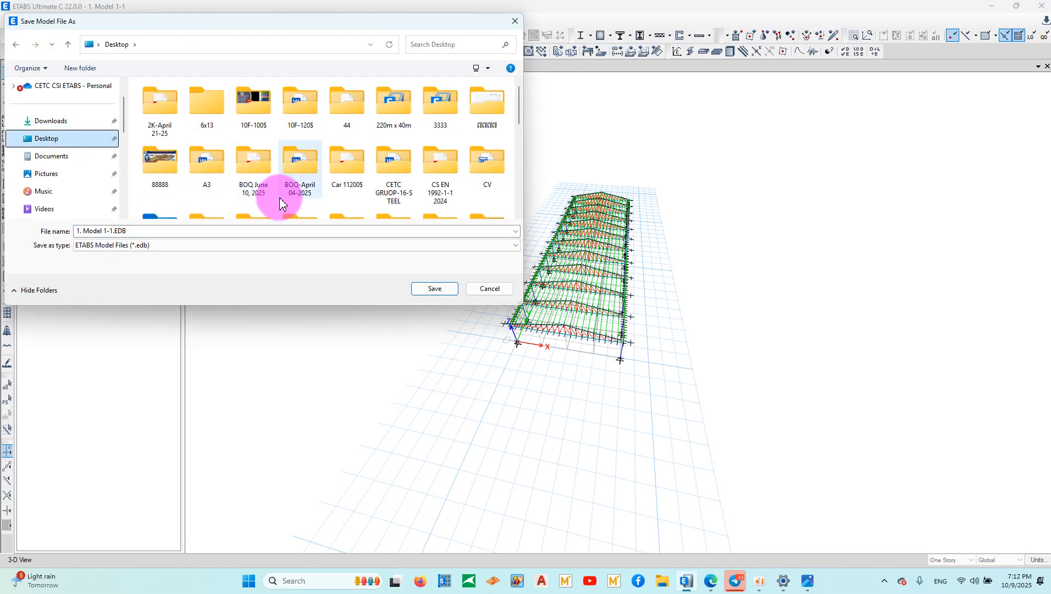
pyautogui.scroll(-5, 374, 132)
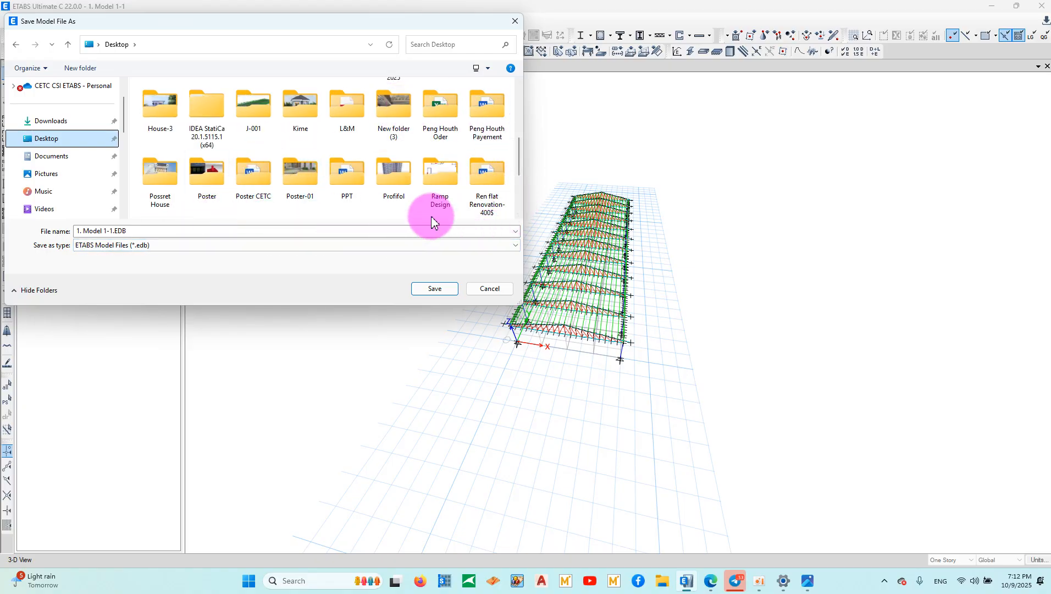
pyautogui.scroll(5, 432, 216)
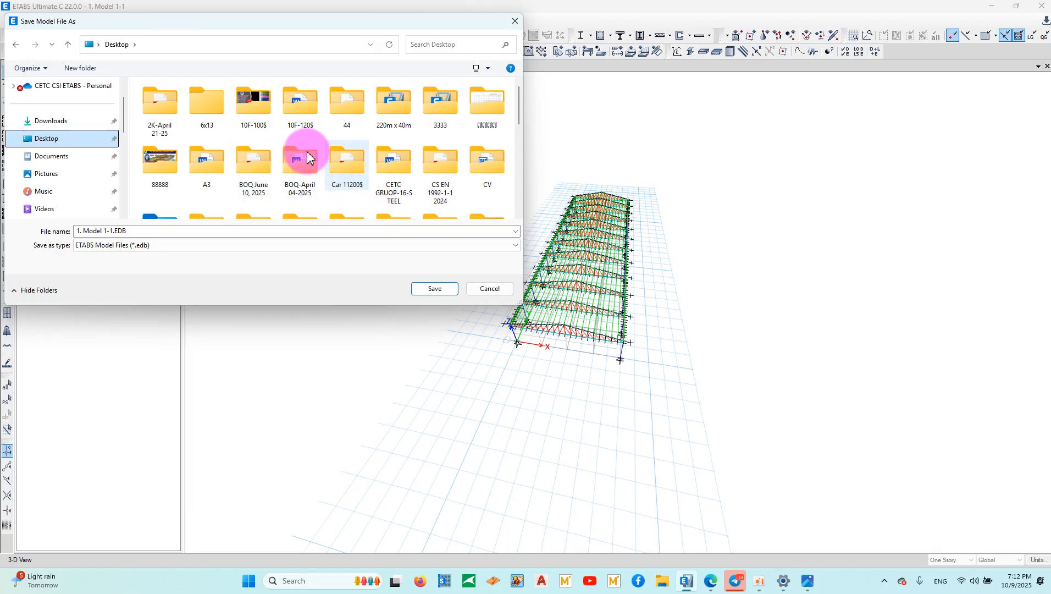
pyautogui.scroll(-10, 352, 106)
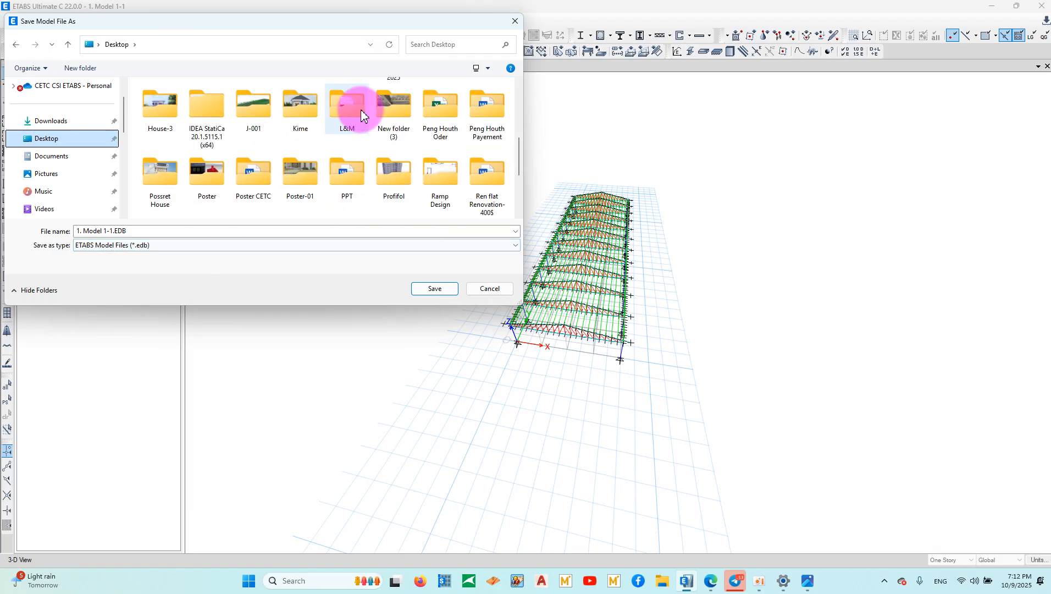
pyautogui.scroll(10, 330, 182)
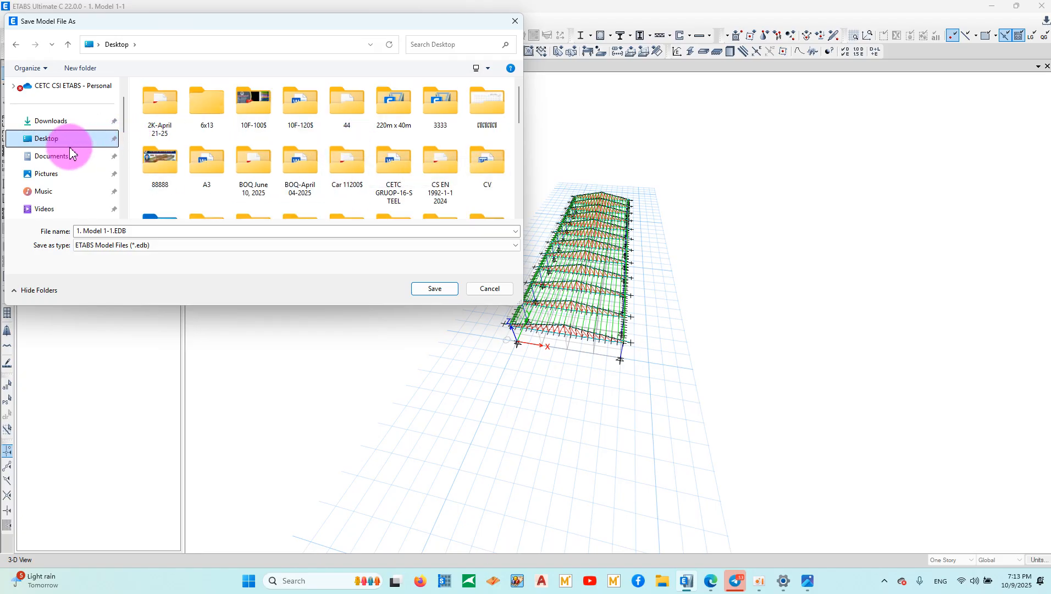
pyautogui.scroll(2, 61, 151)
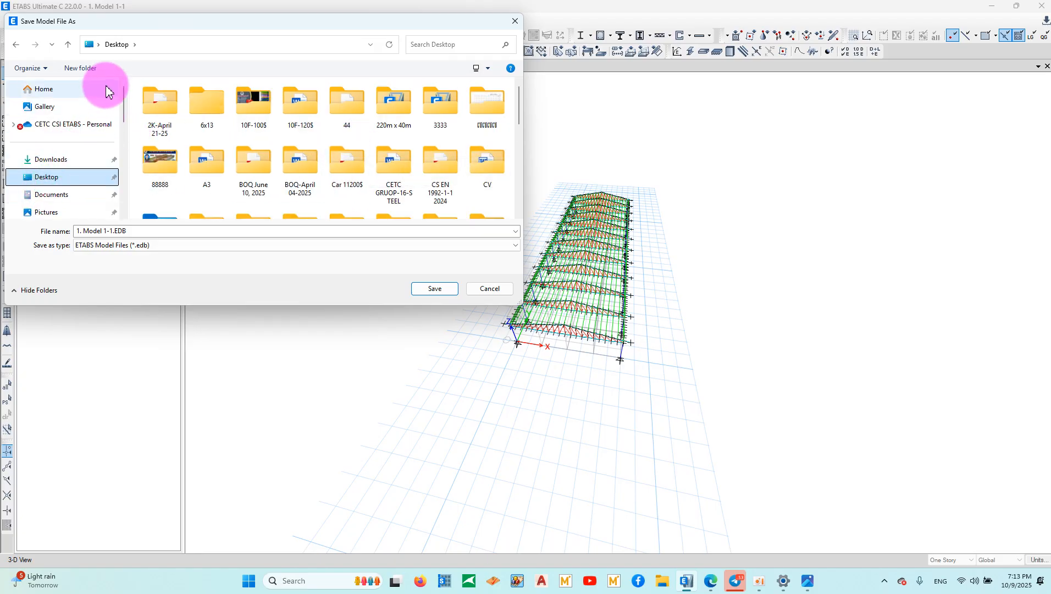
pyautogui.scroll(-3, 357, 165)
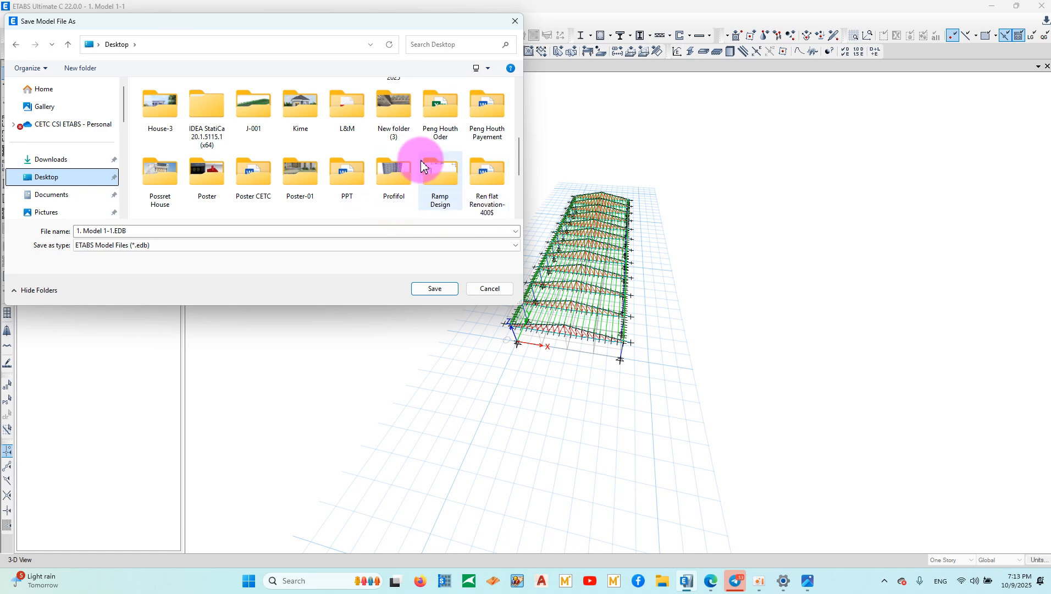
pyautogui.scroll(-2, 358, 165)
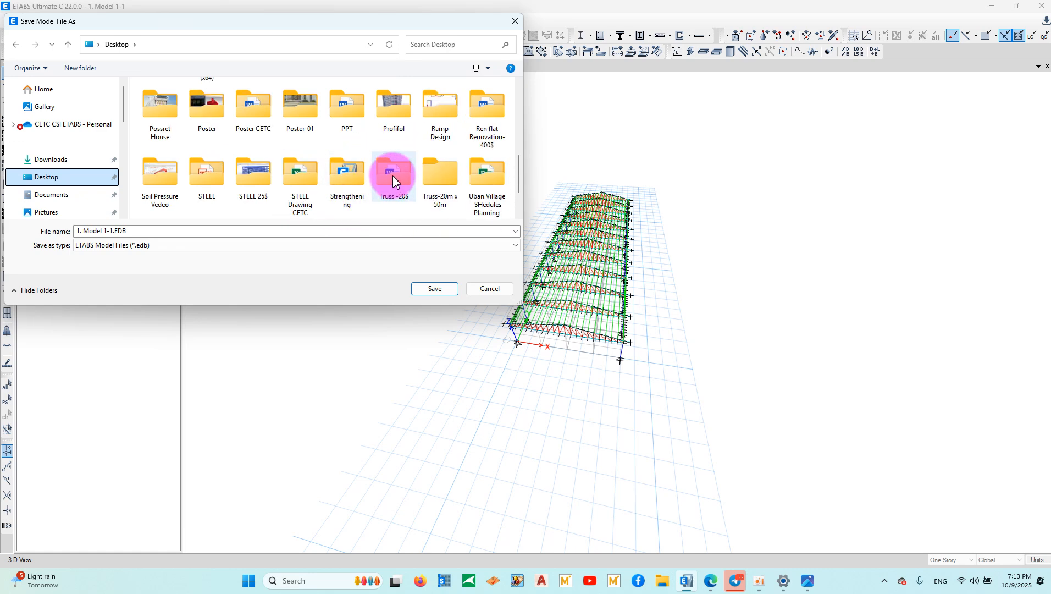
pyautogui.doubleClick(436, 172)
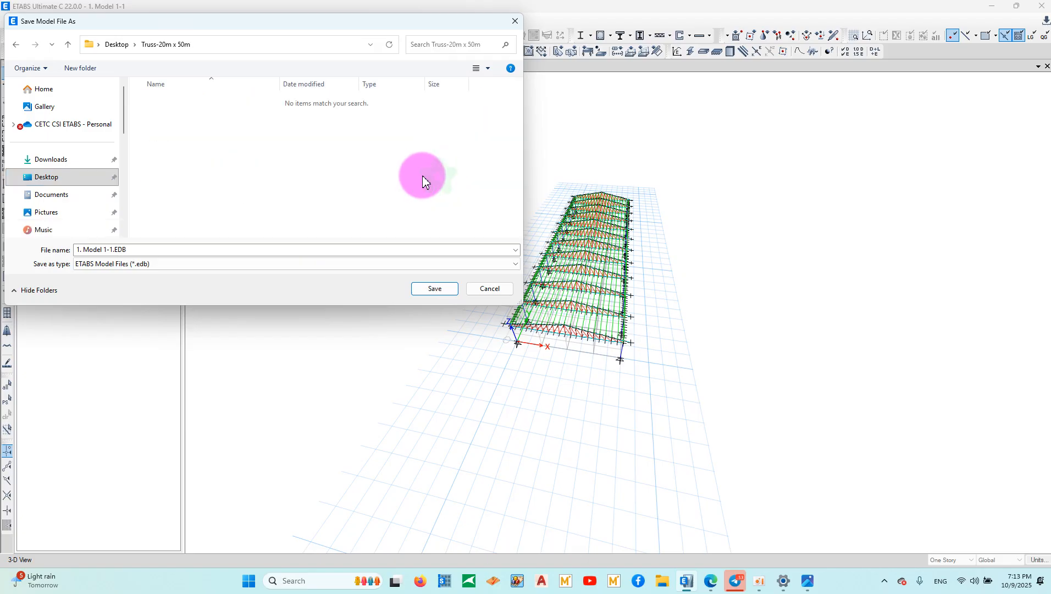
# Name the model file 1. 1 Model 1-1.EDB and save it.
pyautogui.click(82, 250)
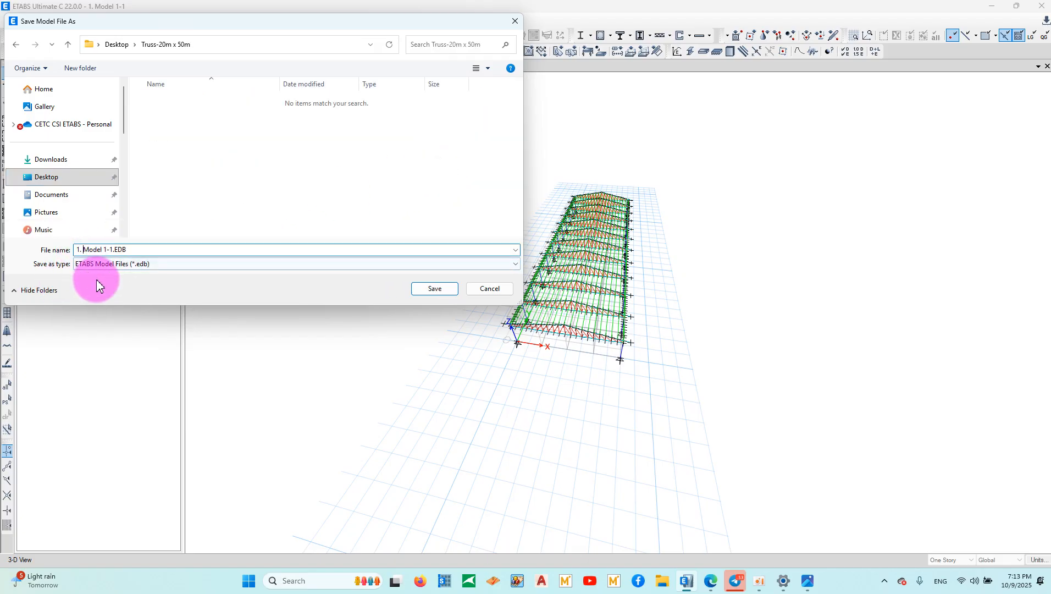
pyautogui.write('1')
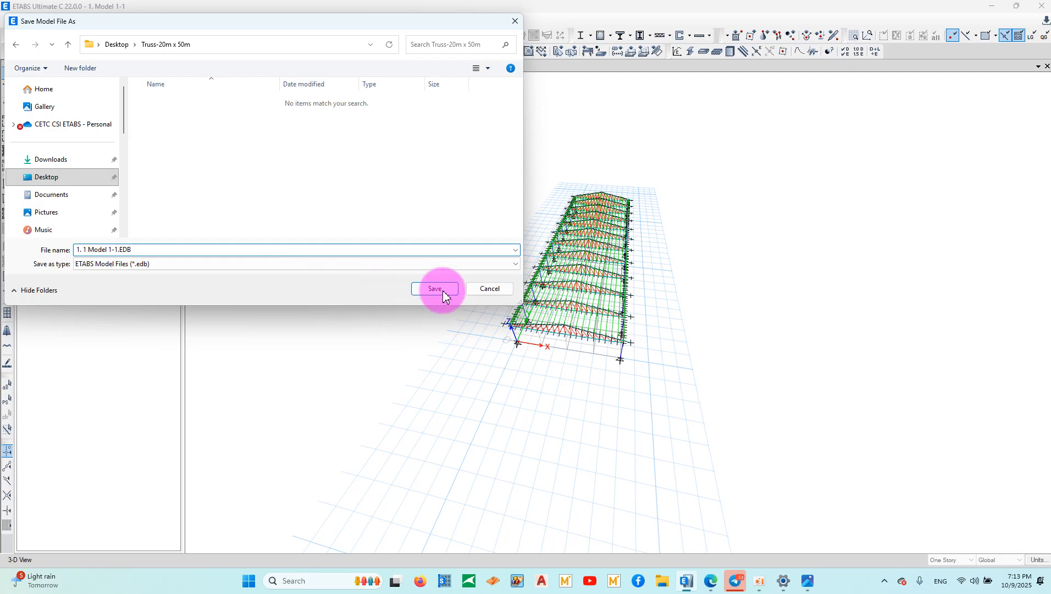
pyautogui.click(435, 288)
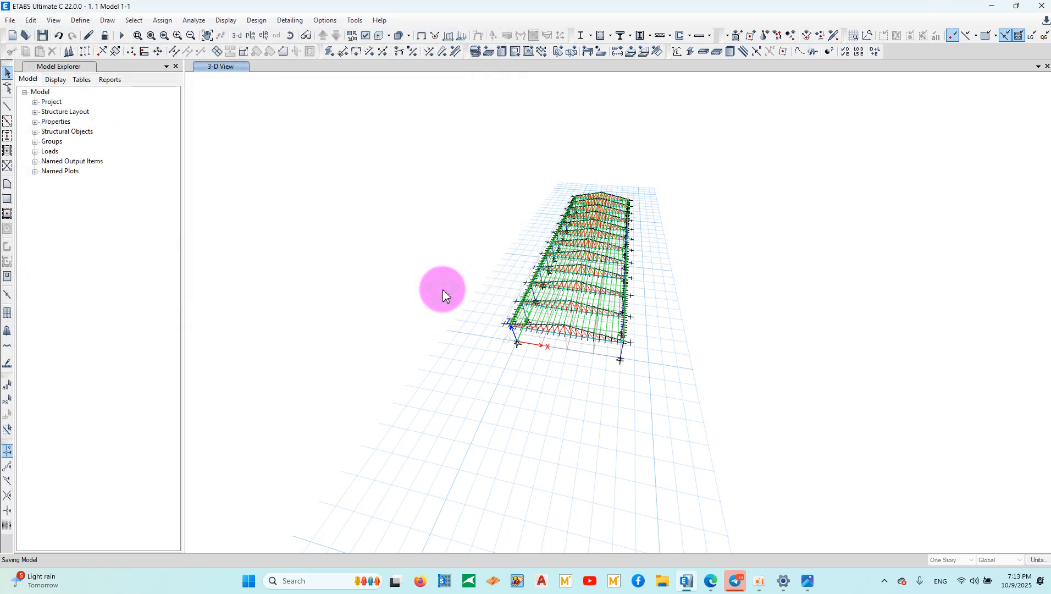
# Restore the default 3D view, show the frames extruded, and turn off the Horizon display.
pyautogui.click(236, 36)
pyautogui.click(379, 36)
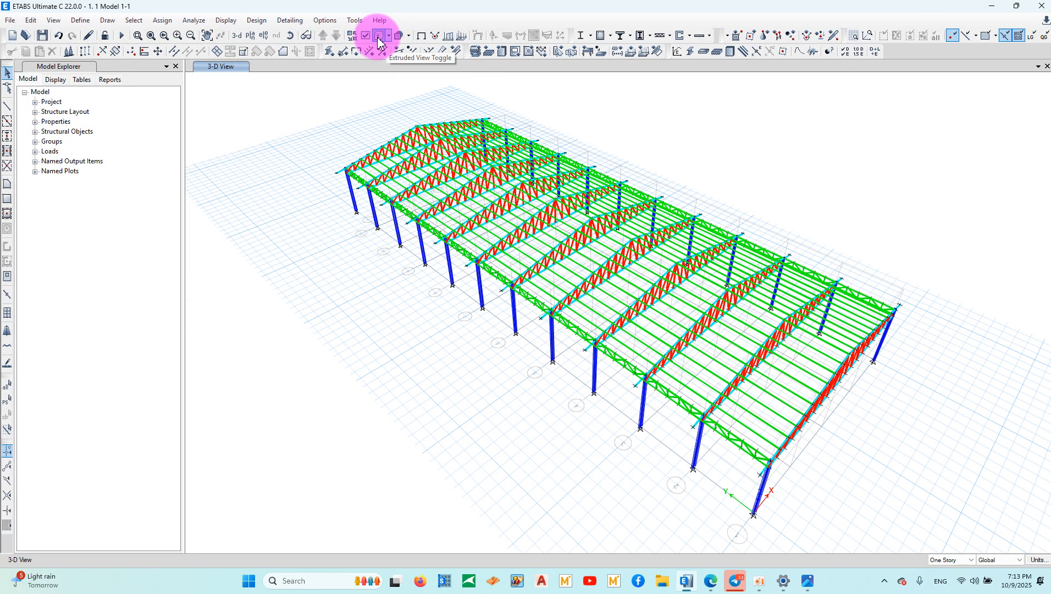
pyautogui.click(366, 36)
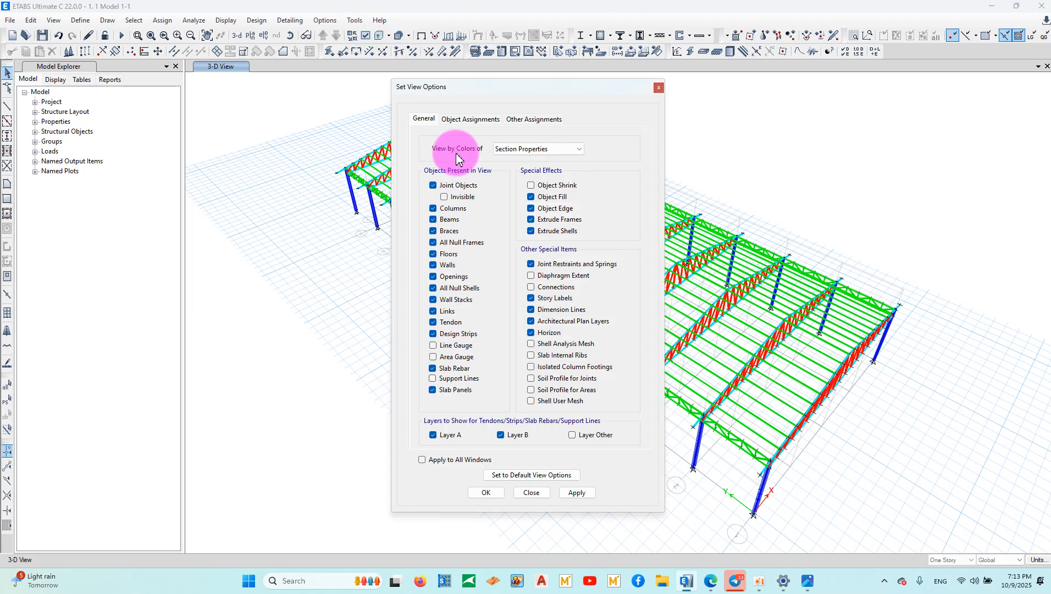
pyautogui.click(531, 333)
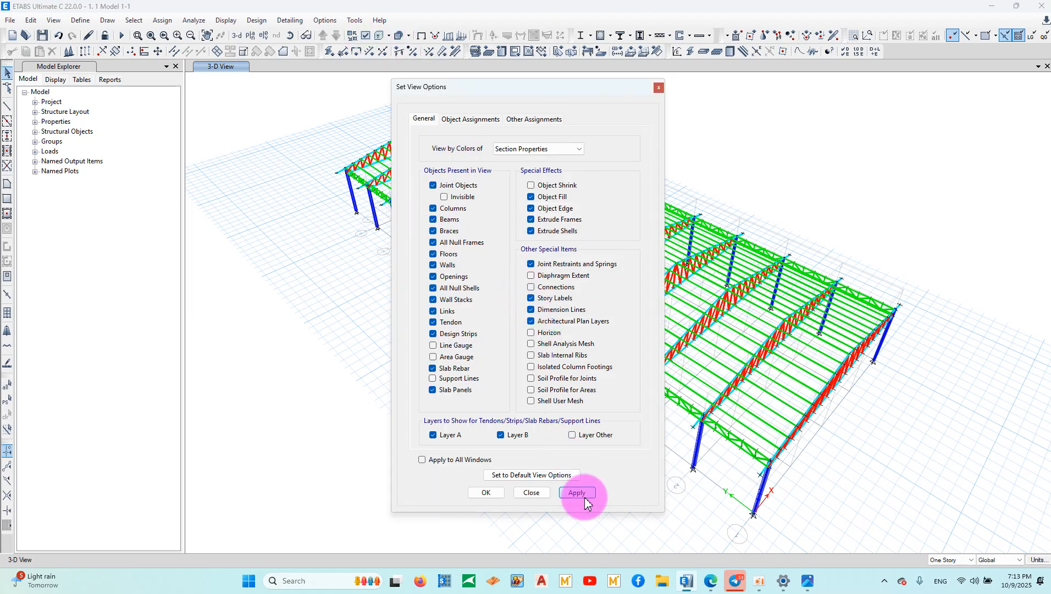
pyautogui.click(585, 501)
pyautogui.click(531, 492)
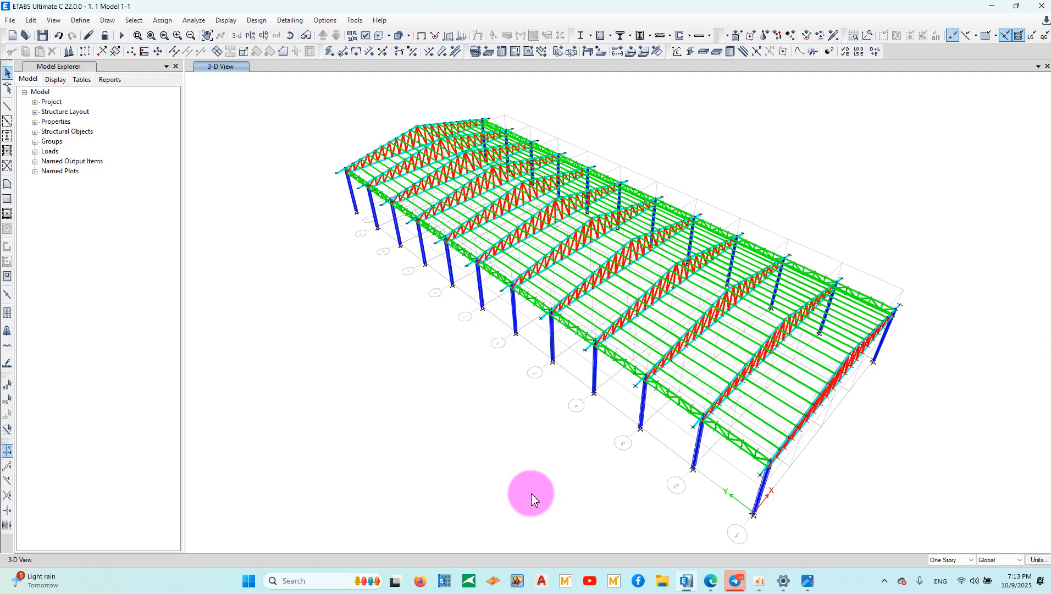
# Inspect the side trusses and columns up close in the 3D rendered view.
pyautogui.scroll(5, 507, 297)
pyautogui.moveTo(513, 277)
pyautogui.mouseDown()
pyautogui.moveTo(265, 219)
pyautogui.moveTo(164, 248)
pyautogui.moveTo(126, 226)
pyautogui.moveTo(396, 246)
pyautogui.moveTo(270, 328)
pyautogui.moveTo(329, 274)
pyautogui.moveTo(526, 283)
pyautogui.moveTo(692, 371)
pyautogui.moveTo(141, 136)
pyautogui.moveTo(235, 211)
pyautogui.moveTo(155, 231)
pyautogui.moveTo(94, 164)
pyautogui.moveTo(94, 89)
pyautogui.moveTo(1028, 51)
pyautogui.mouseUp()
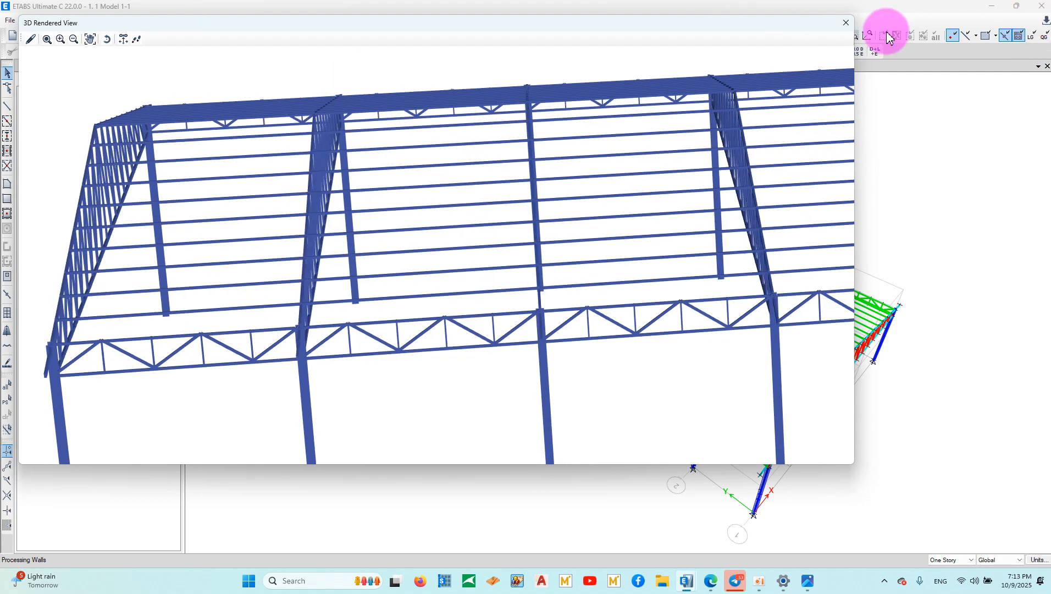
# Close the 3D rendered view, look at the model from its gable end, and show the elevation along grid C.
pyautogui.click(846, 22)
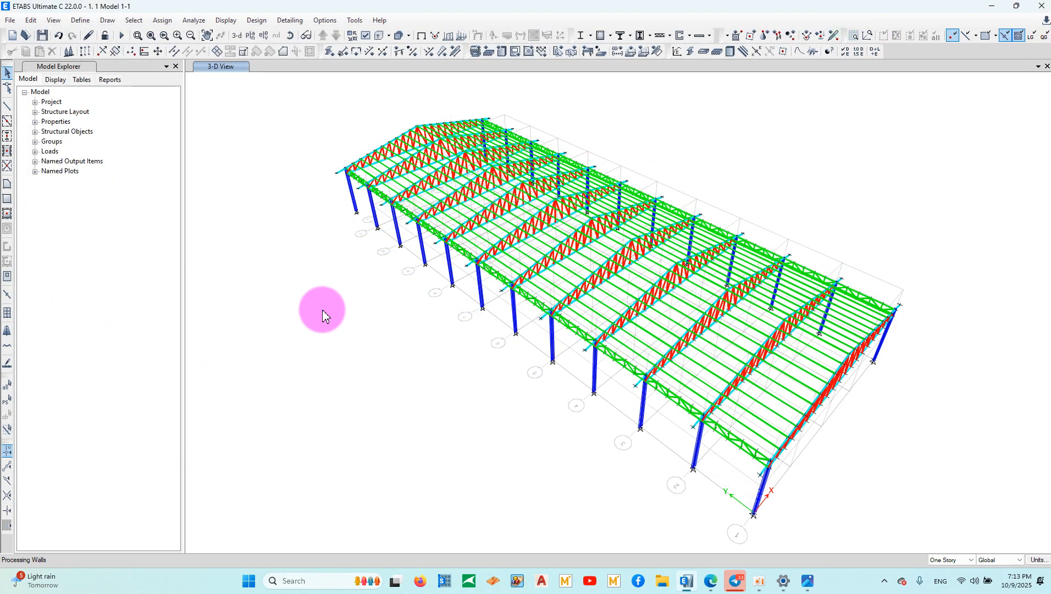
pyautogui.click(288, 39)
pyautogui.moveTo(411, 253); pyautogui.dragTo(741, 287)
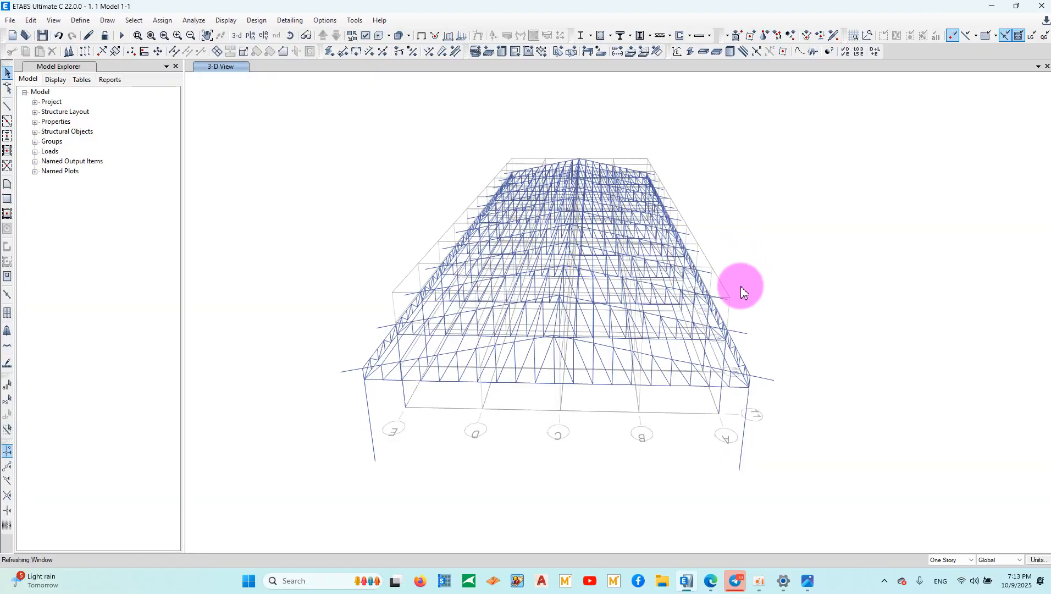
pyautogui.click(292, 38)
pyautogui.moveTo(446, 305); pyautogui.dragTo(551, 444)
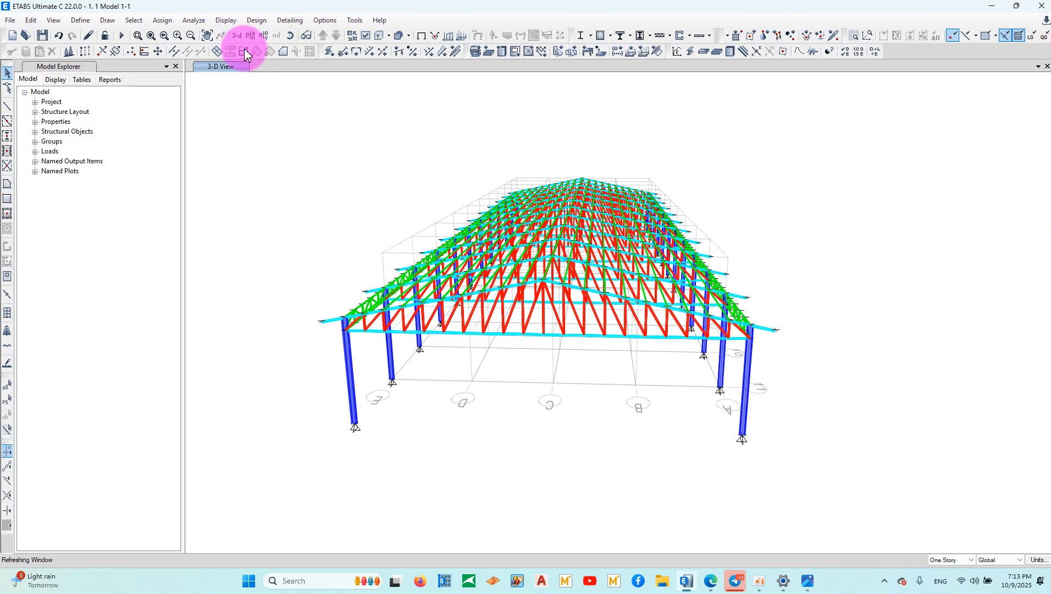
pyautogui.click(263, 36)
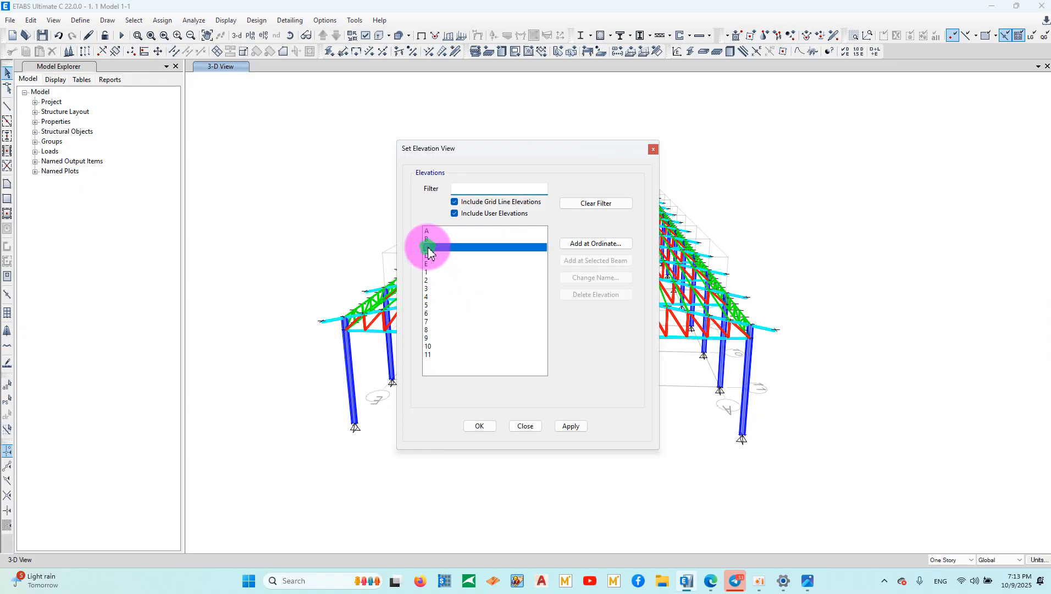
pyautogui.click(571, 427)
pyautogui.click(526, 427)
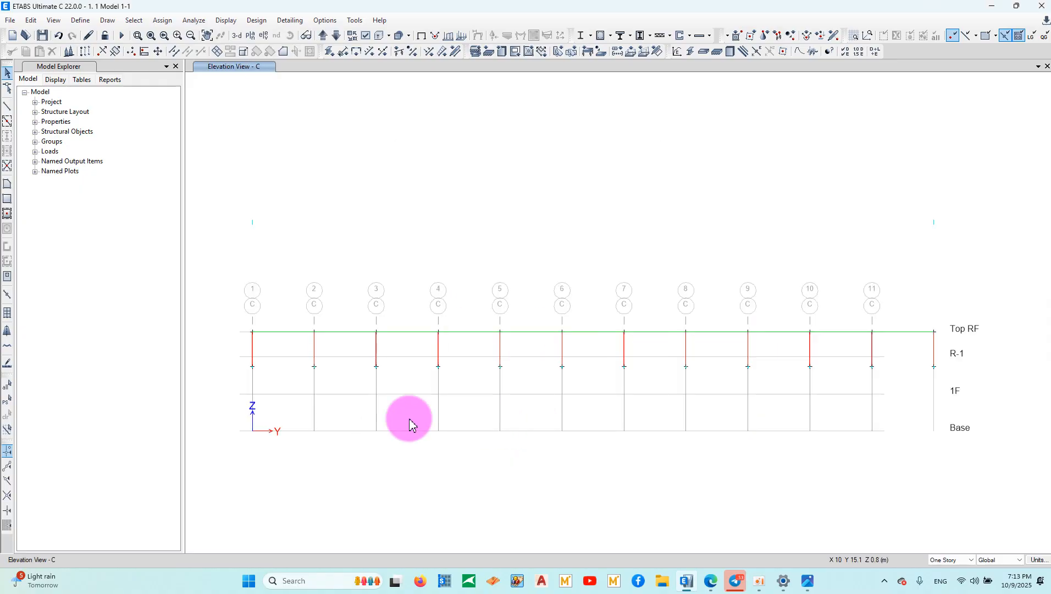
# Draw a 4. Tuber-30*60*1.8 bottom chord between the lower truss nodes at grids 1 and 2.
pyautogui.click(6, 107)
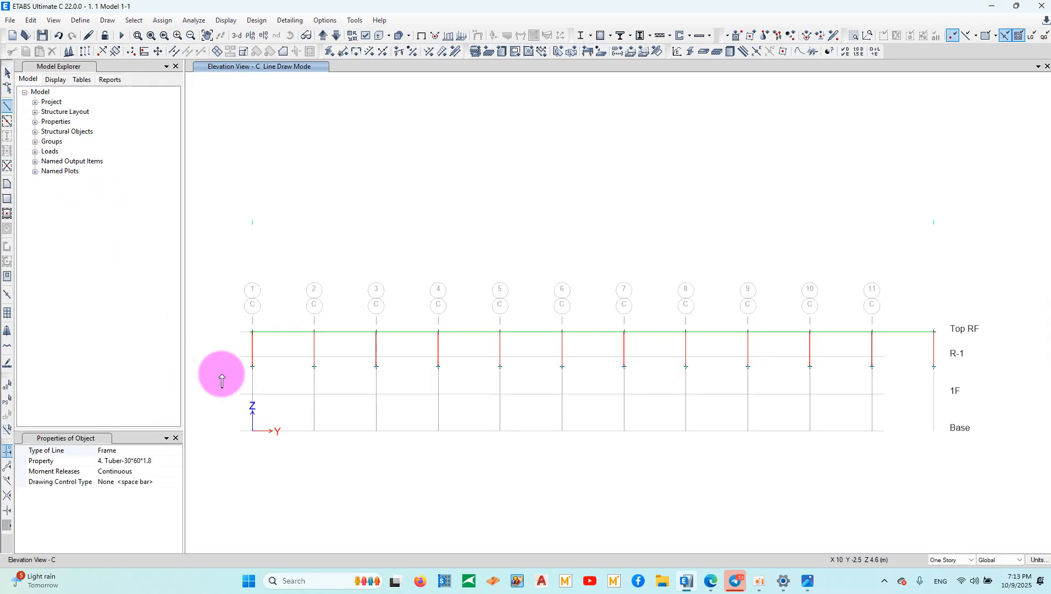
pyautogui.click(251, 367)
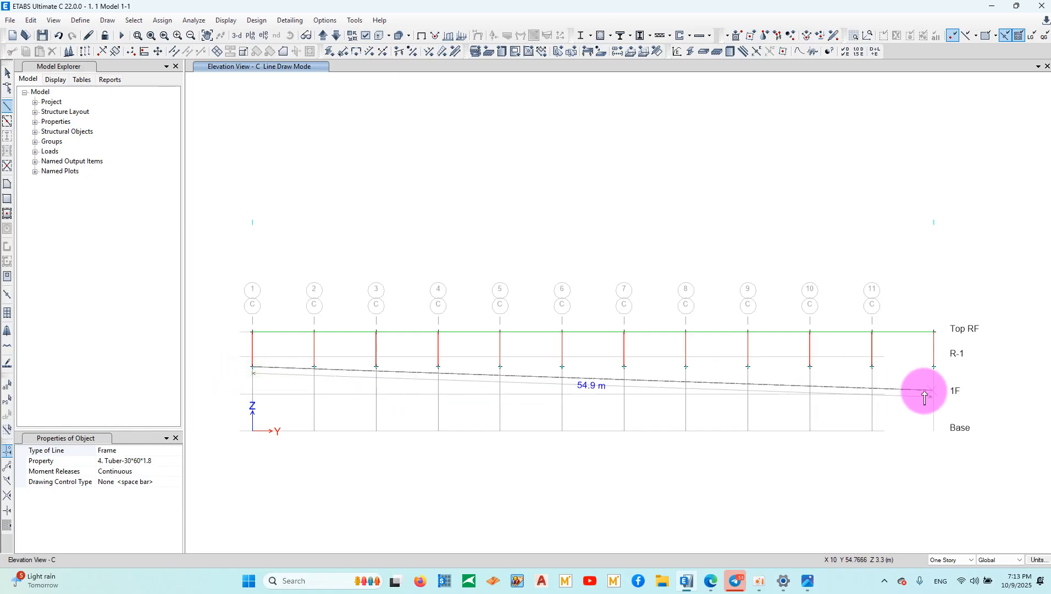
pyautogui.click(313, 367)
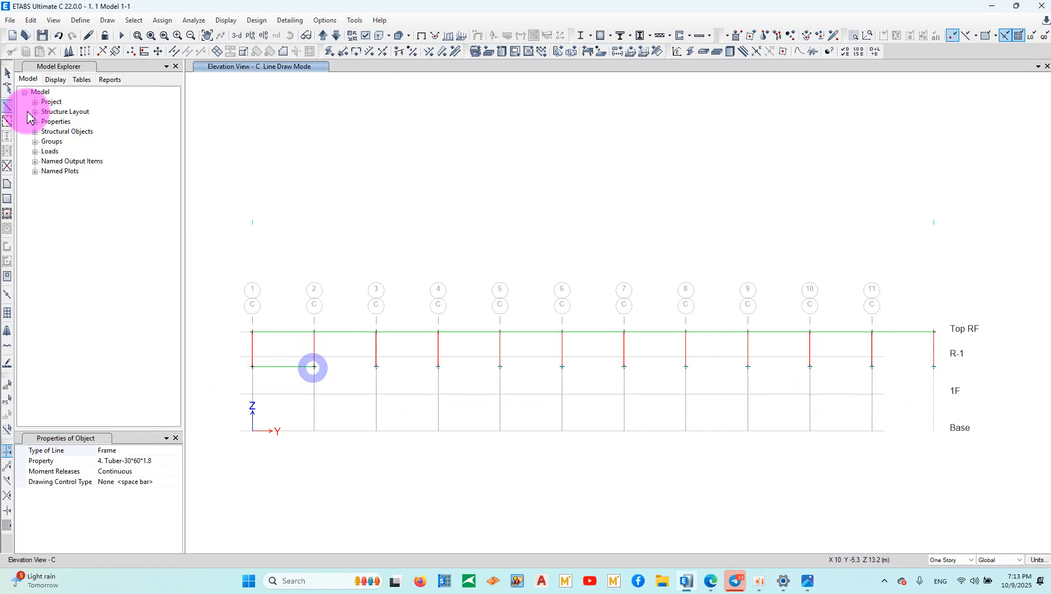
pyautogui.click(7, 74)
# Select the top and bottom chord frames between grids 1 and 2 and open the Divide Frames settings.
pyautogui.moveTo(295, 373); pyautogui.dragTo(267, 271)
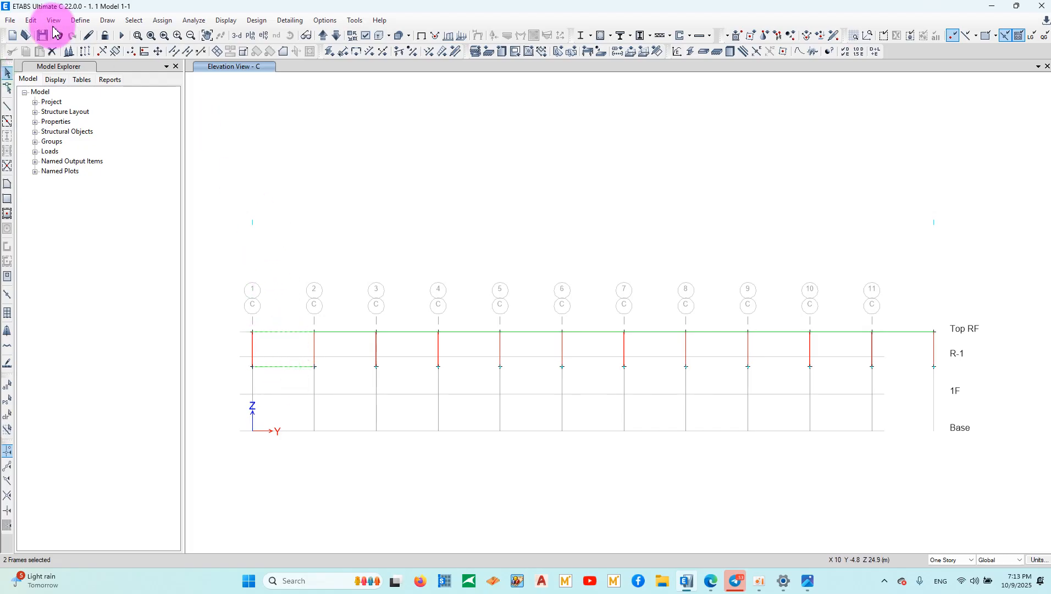
pyautogui.click(22, 22)
pyautogui.click(77, 291)
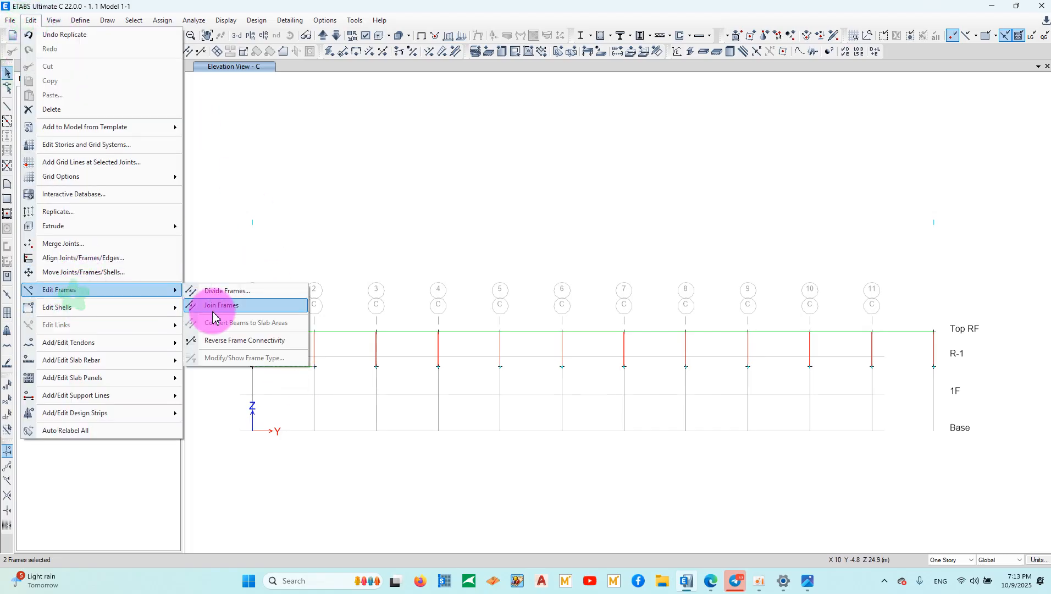
pyautogui.click(220, 292)
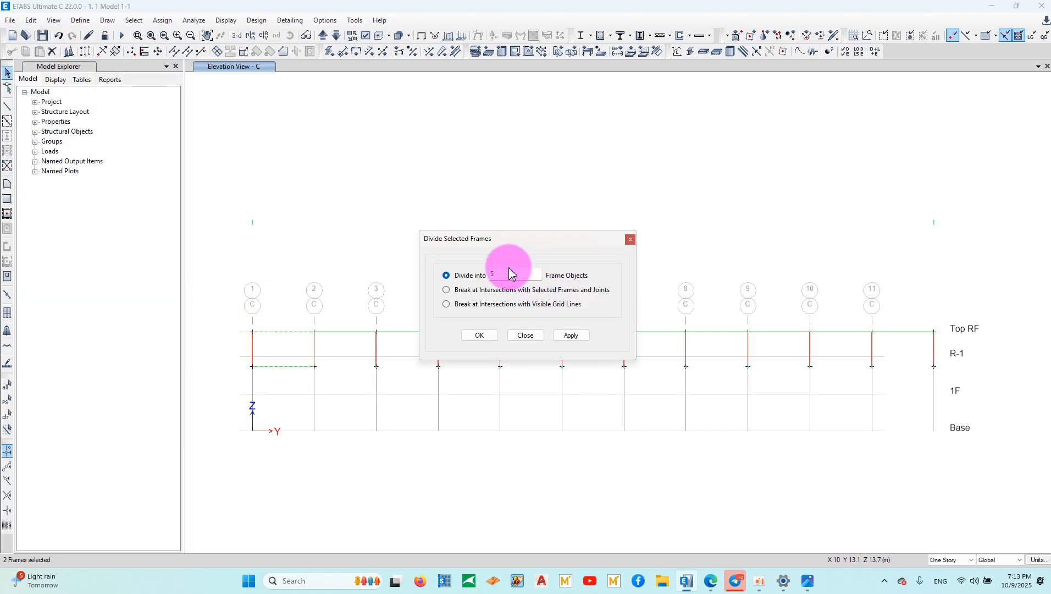
# Try dividing both selected chords into 4 frame objects, and undo the division.
pyautogui.write('4')
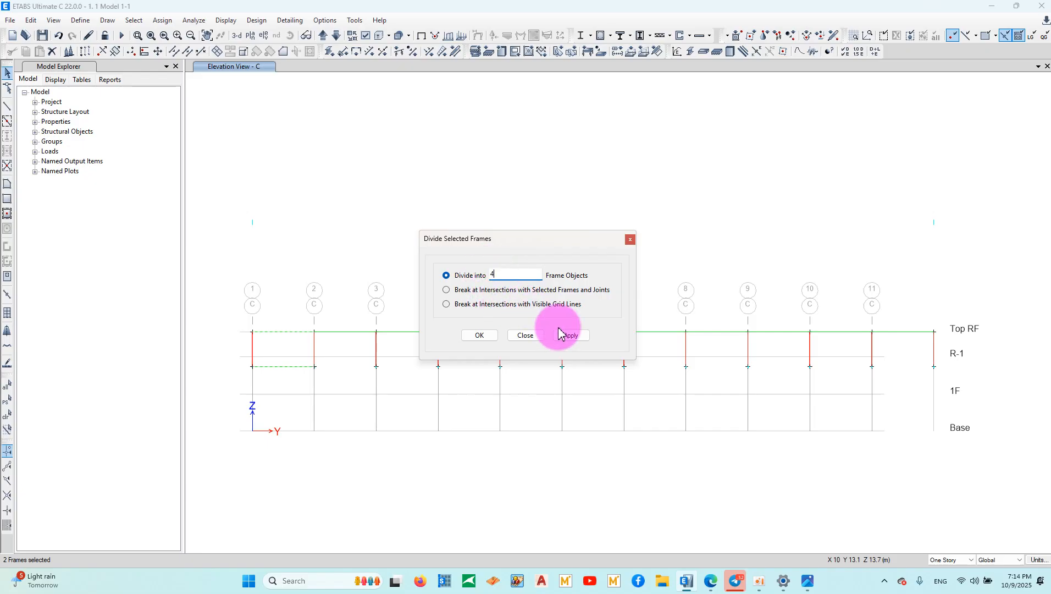
pyautogui.click(570, 335)
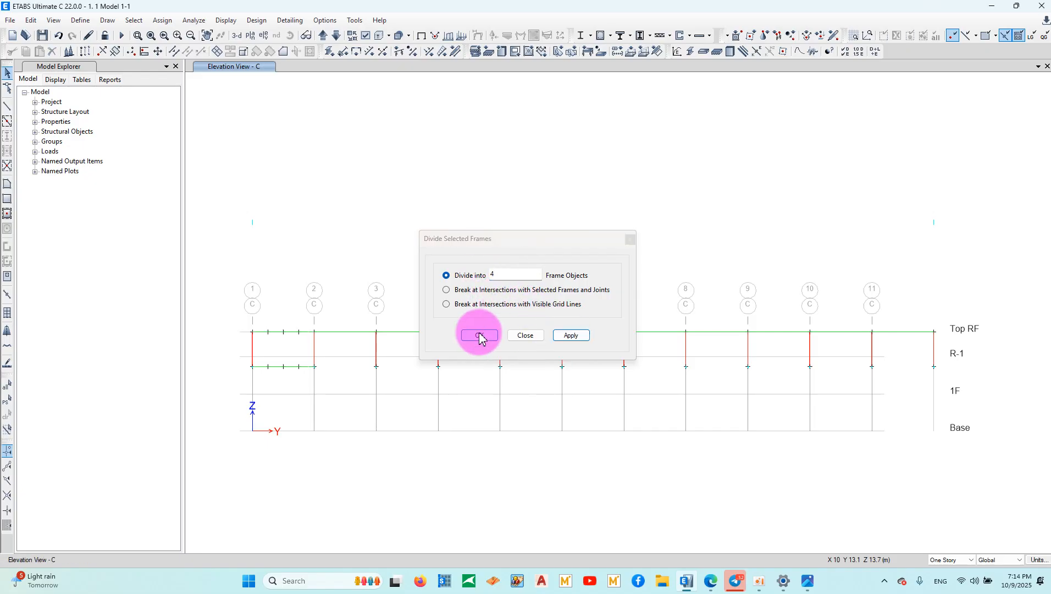
pyautogui.click(58, 36)
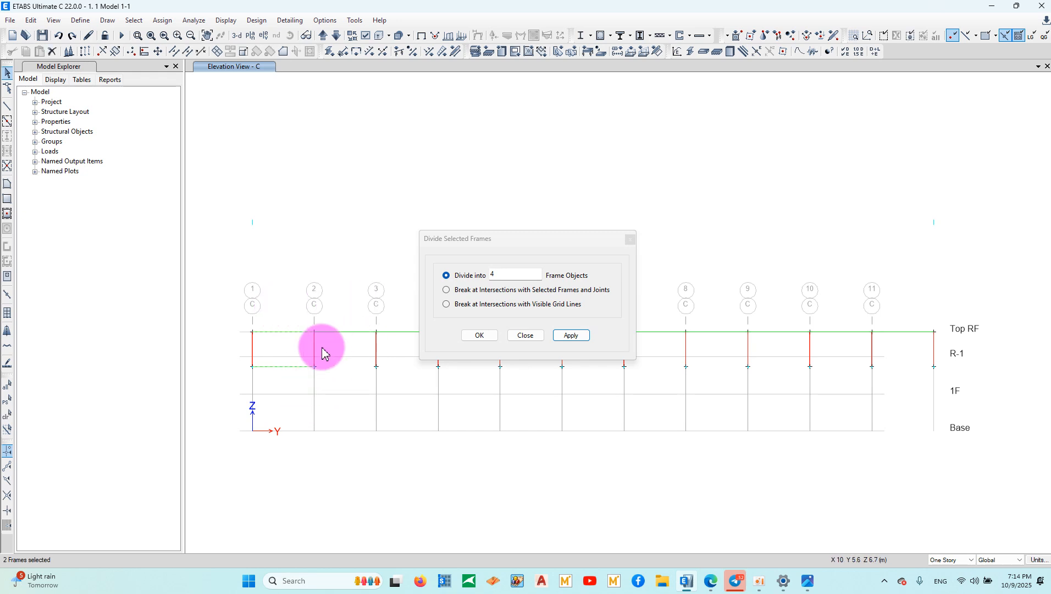
# Divide the selected top and bottom chords between grids 1 and 2 into 3 frame objects each.
pyautogui.click(492, 275)
pyautogui.write('3')
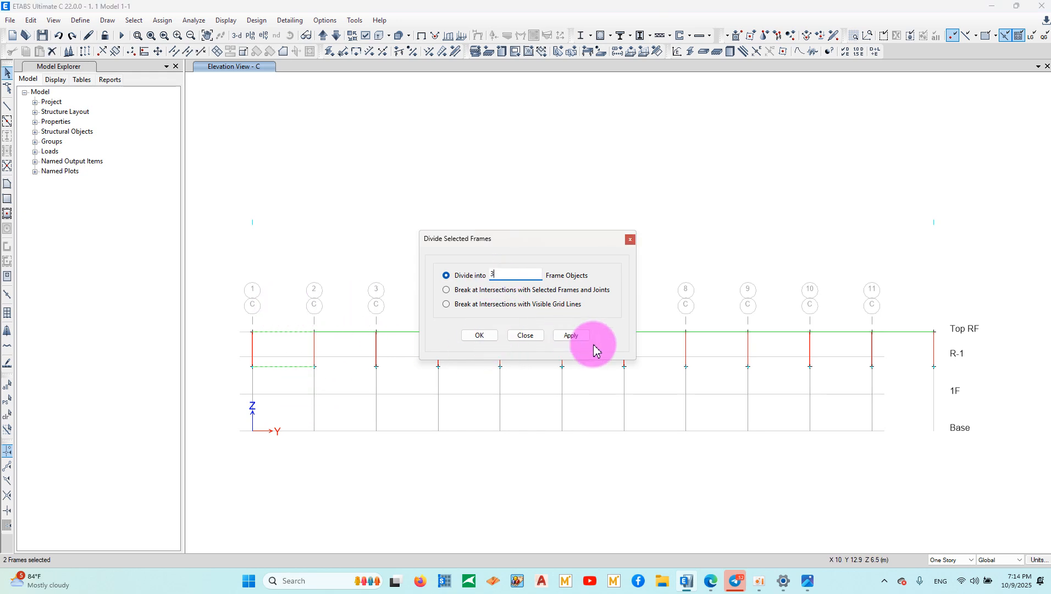
pyautogui.click(526, 337)
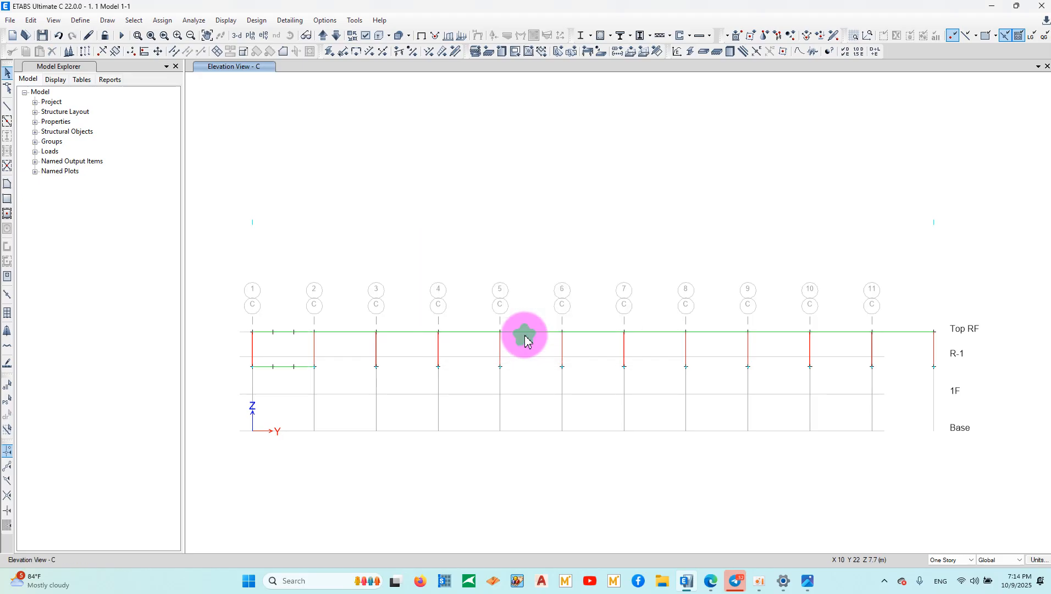
# Draw the zigzag diagonals and two verticals between the chord division points in the bay between grids 1 and 2.
pyautogui.click(4, 109)
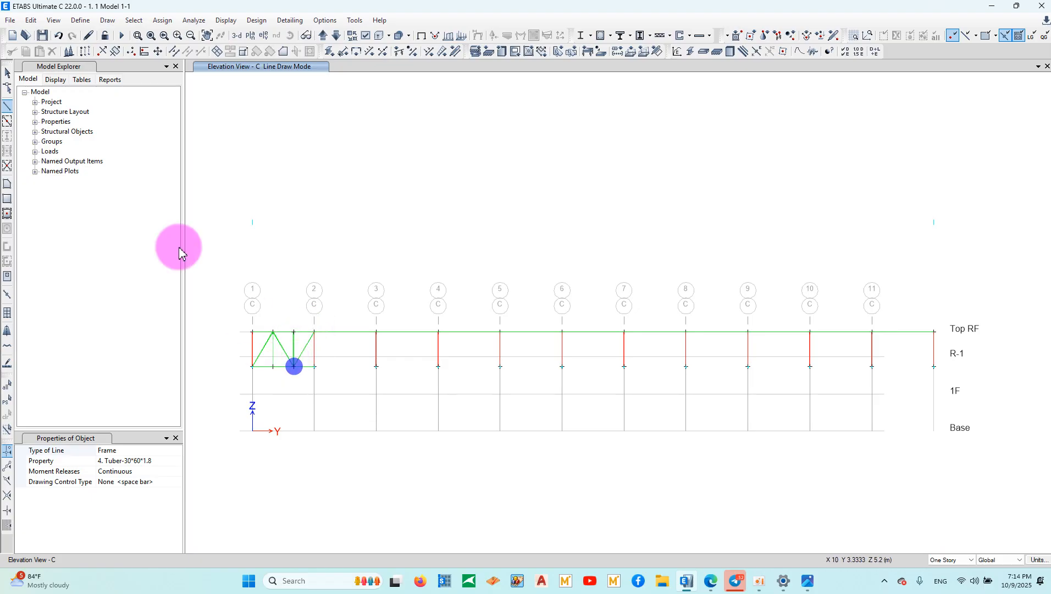
pyautogui.click(8, 73)
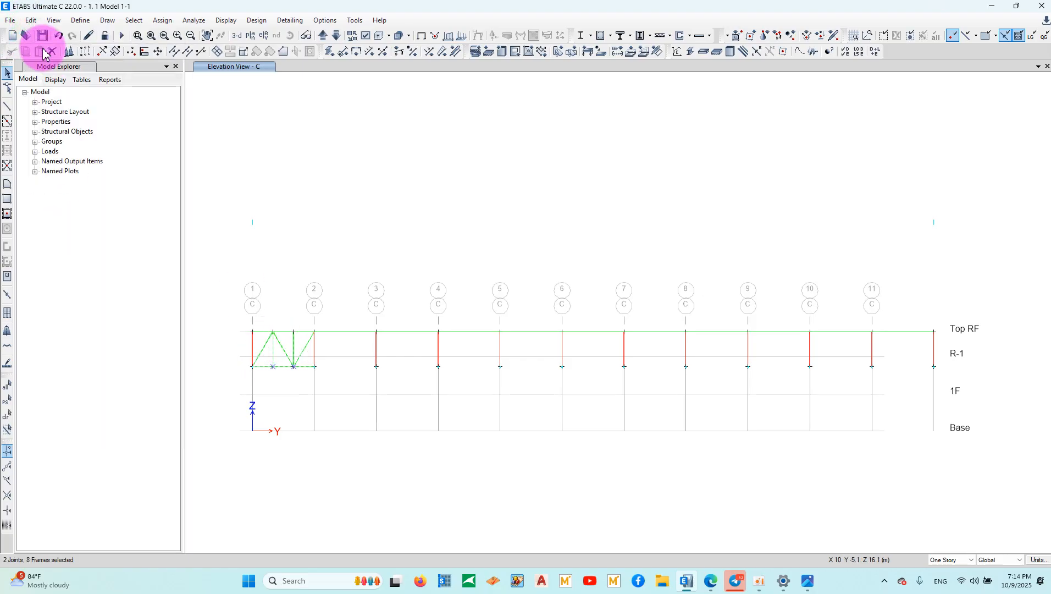
# Replicate the selected truss bay linearly 10 times with dx 0 and dy 5 m, picking the spacing from grid 1 to grid 2.
pyautogui.click(29, 21)
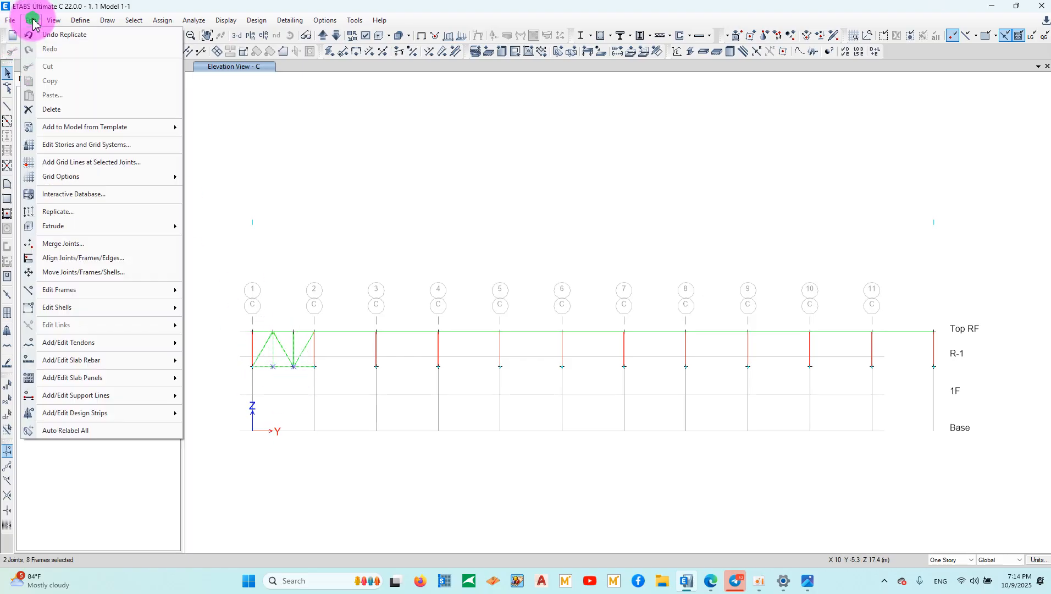
pyautogui.click(74, 213)
pyautogui.moveTo(203, 117); pyautogui.dragTo(82, 94)
pyautogui.click(122, 229)
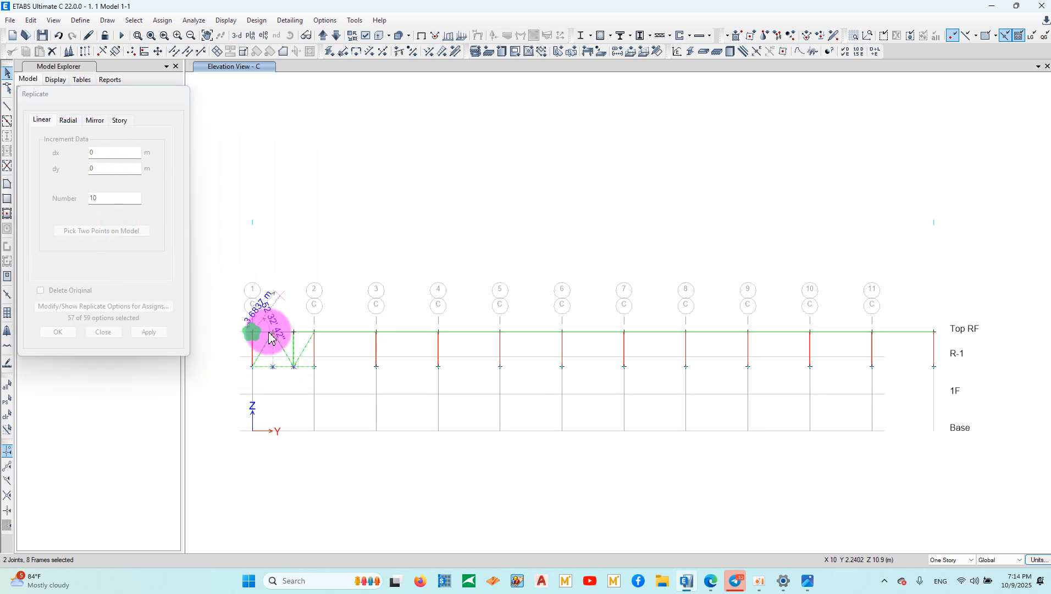
pyautogui.click(316, 333)
pyautogui.click(149, 333)
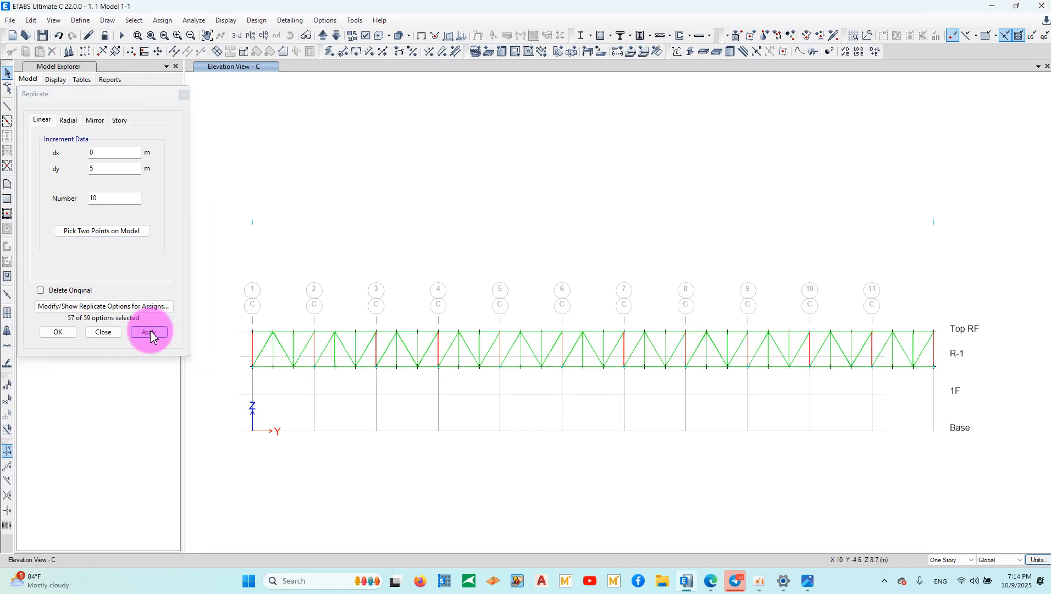
pyautogui.click(100, 333)
# Delete the surplus truss bay beyond grid 11 in the grid C elevation.
pyautogui.moveTo(981, 429); pyautogui.dragTo(880, 303)
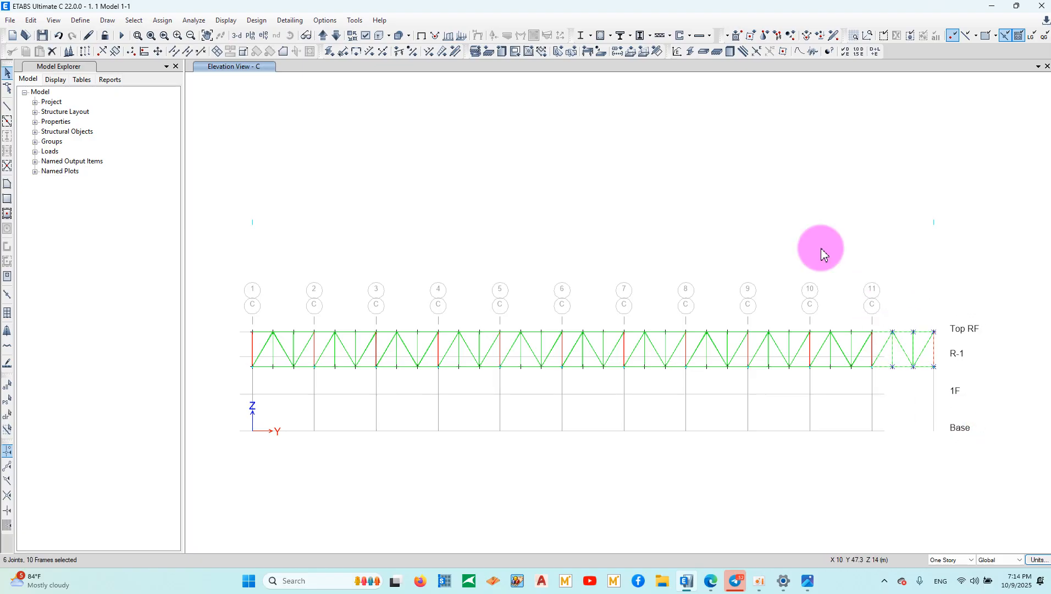
pyautogui.click(53, 51)
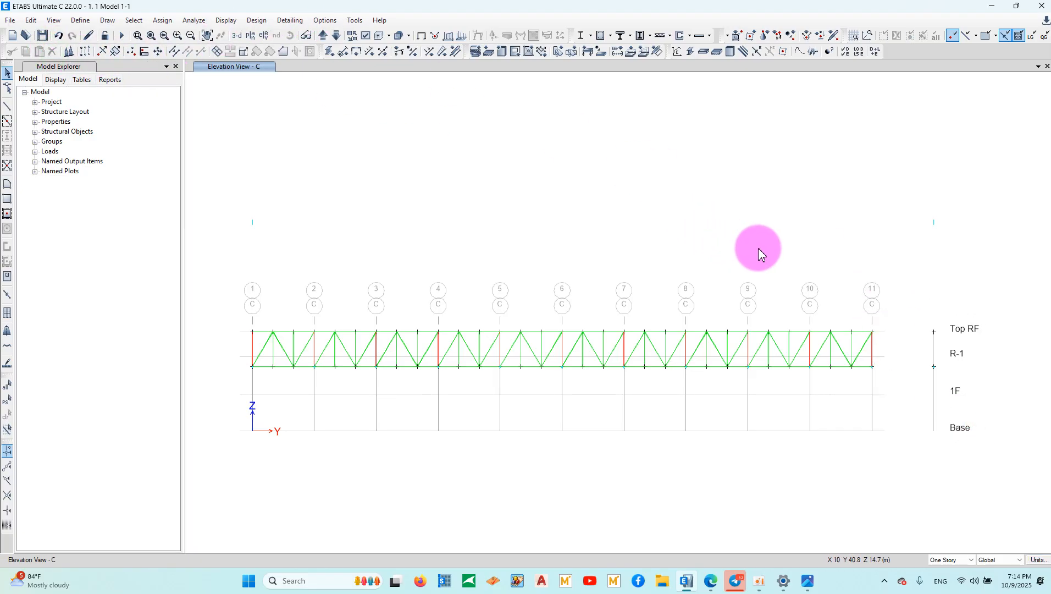
# Return to the 3D view, select the surplus end frame, purlins and columns beyond the last grid, and delete them.
pyautogui.click(237, 36)
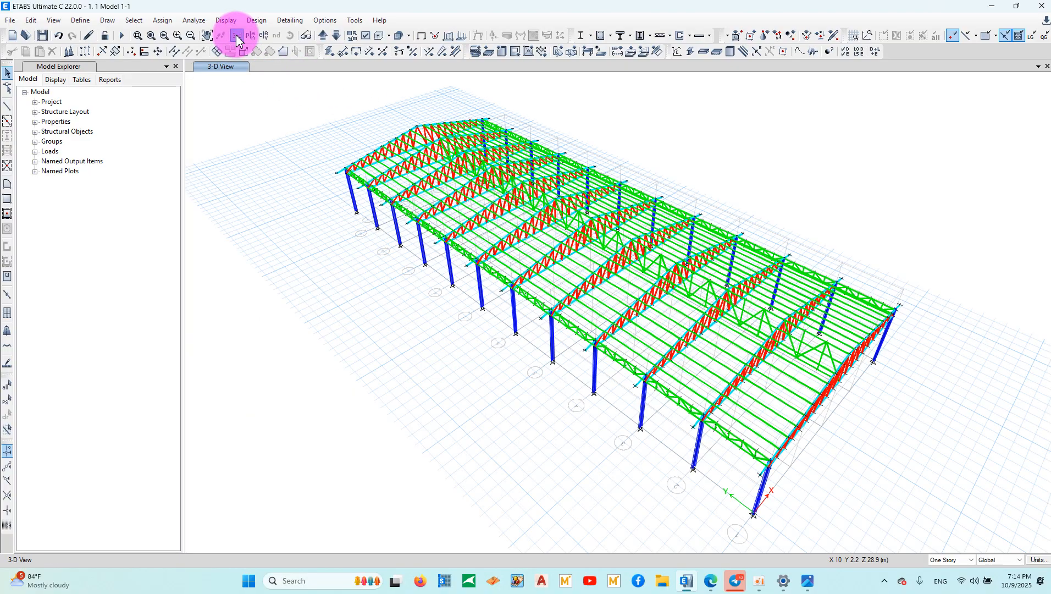
pyautogui.click(289, 35)
pyautogui.moveTo(431, 338); pyautogui.dragTo(641, 293)
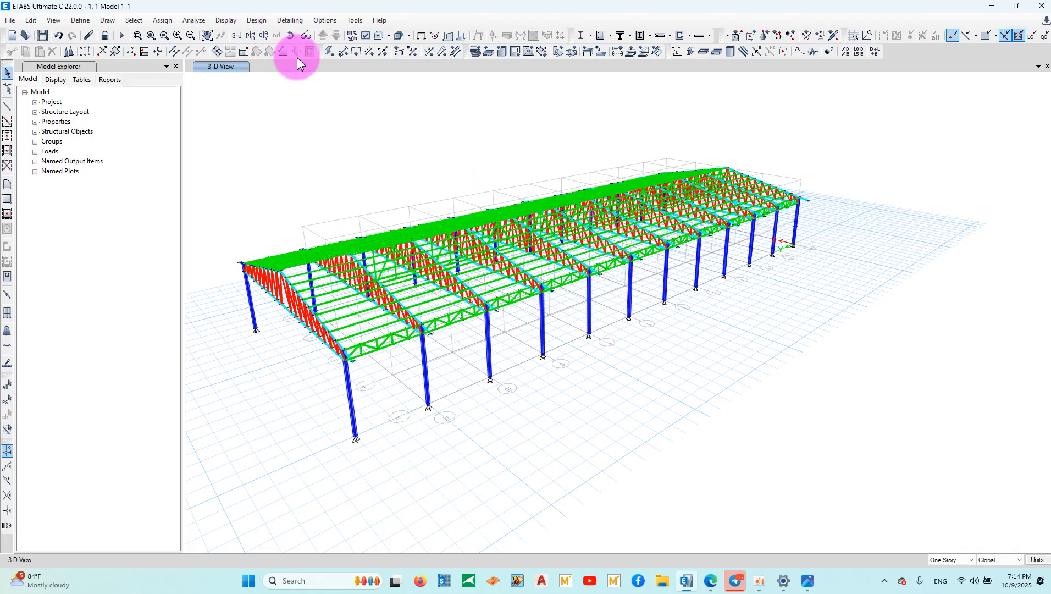
pyautogui.click(290, 36)
pyautogui.moveTo(543, 289); pyautogui.dragTo(385, 352)
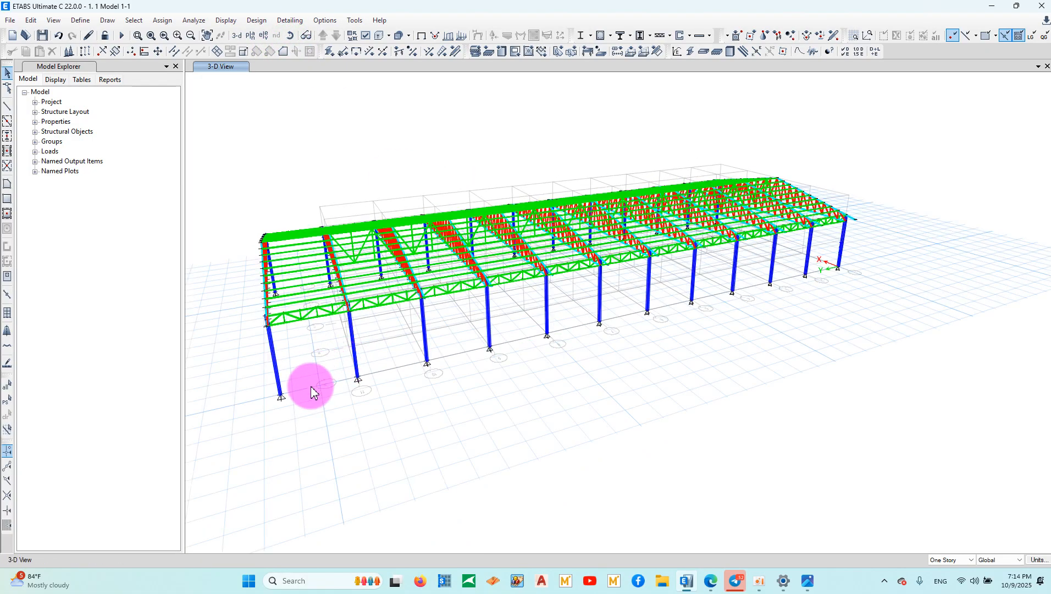
pyautogui.moveTo(312, 389); pyautogui.dragTo(216, 216)
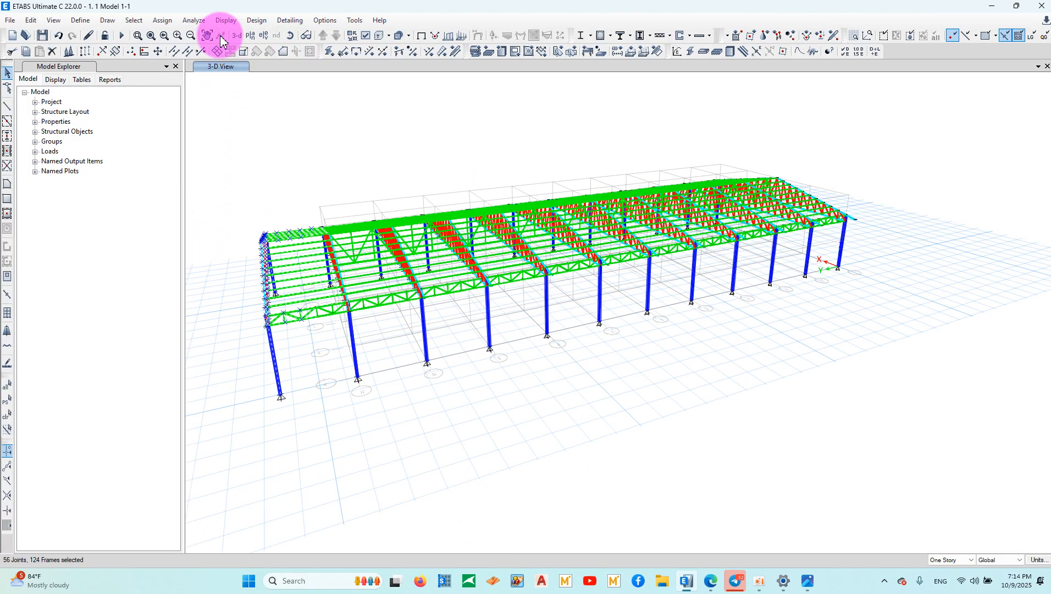
pyautogui.click(53, 52)
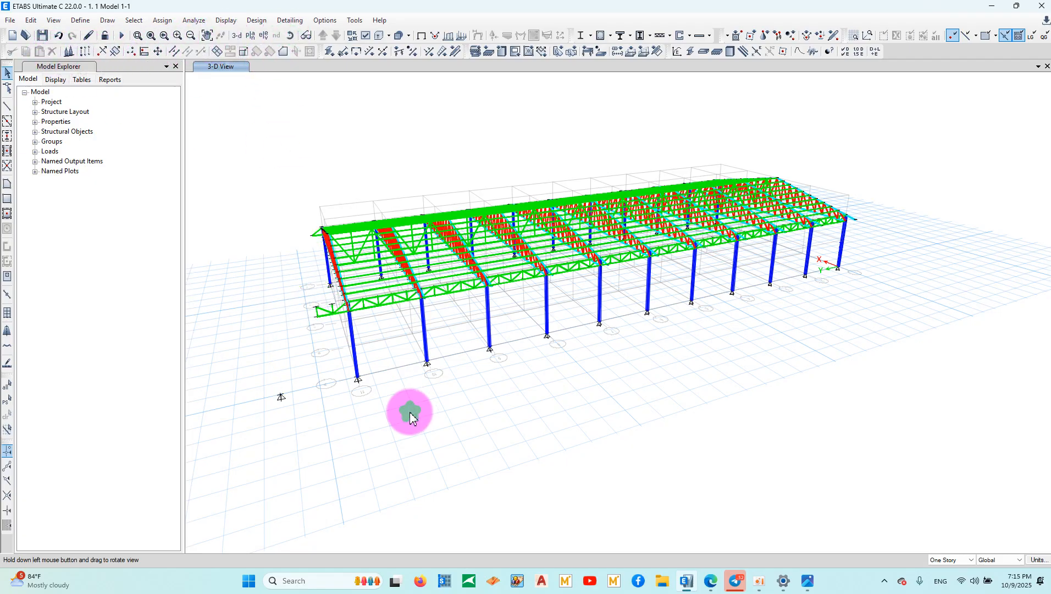
# Delete the leftover side truss members projecting past the end frame and the stray support joint beyond it.
pyautogui.moveTo(411, 411); pyautogui.dragTo(331, 320)
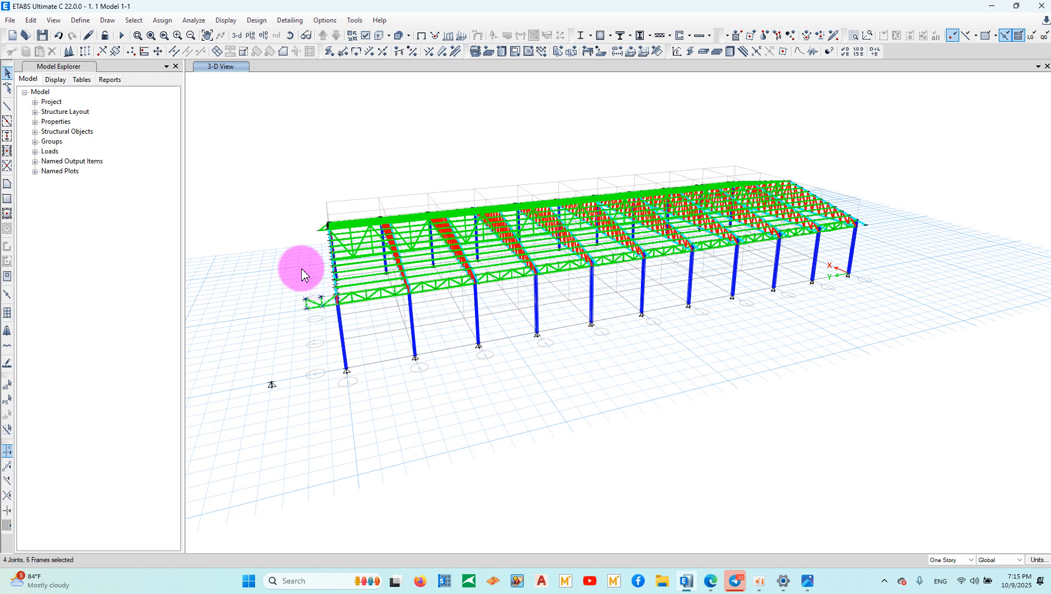
pyautogui.click(321, 237)
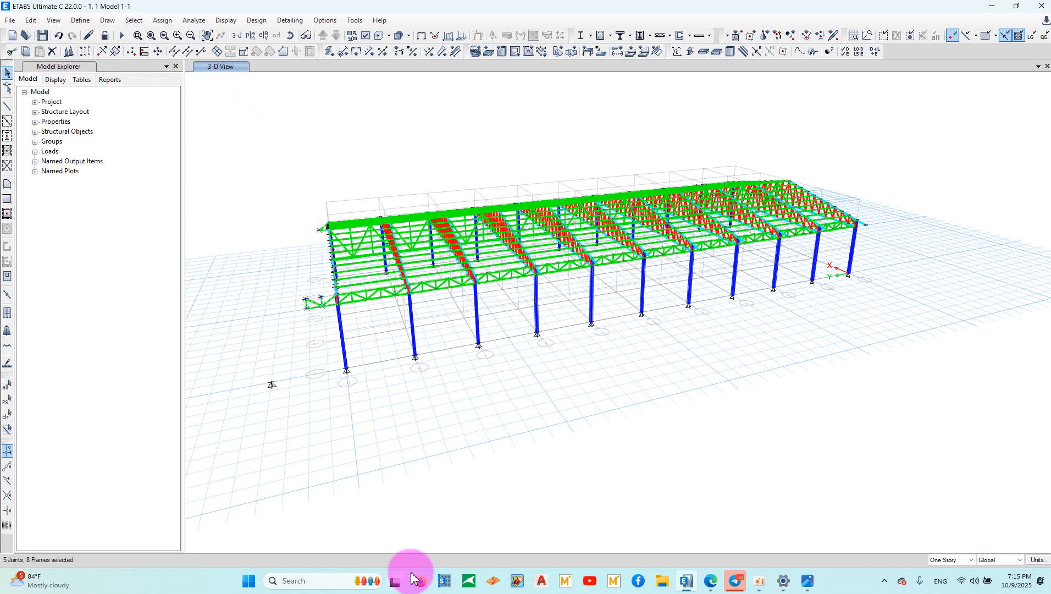
pyautogui.click(57, 53)
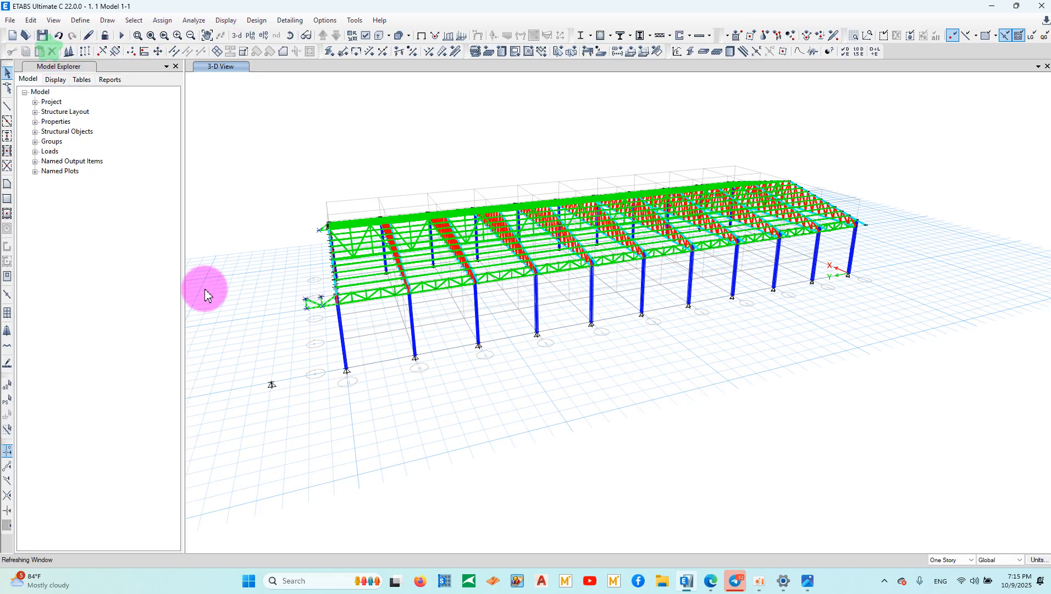
pyautogui.click(272, 384)
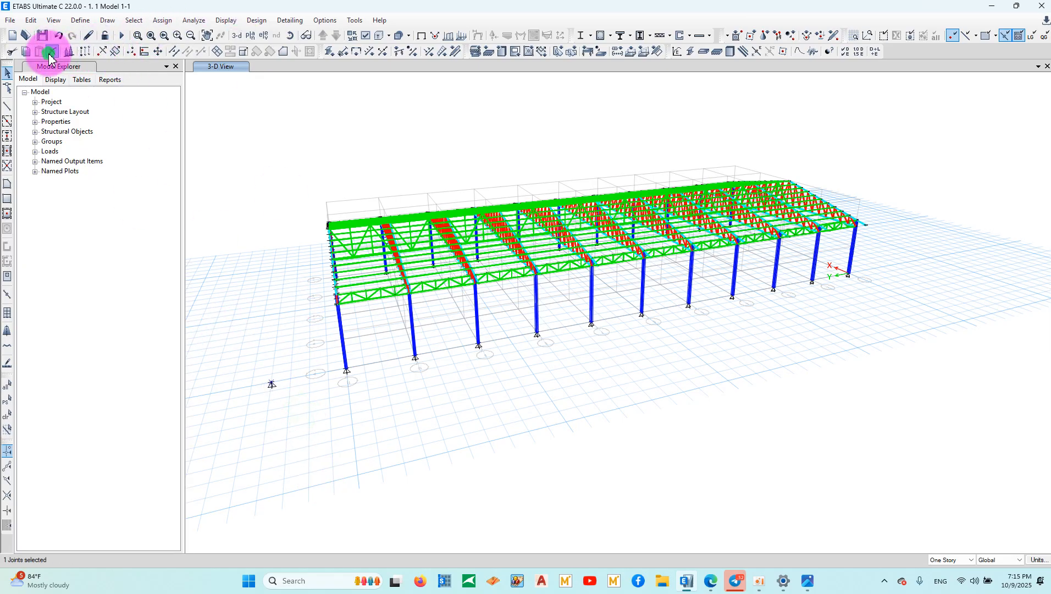
pyautogui.click(50, 53)
# Restore the default 3D view and open the model in the 3D rendered view.
pyautogui.click(237, 35)
pyautogui.click(349, 177)
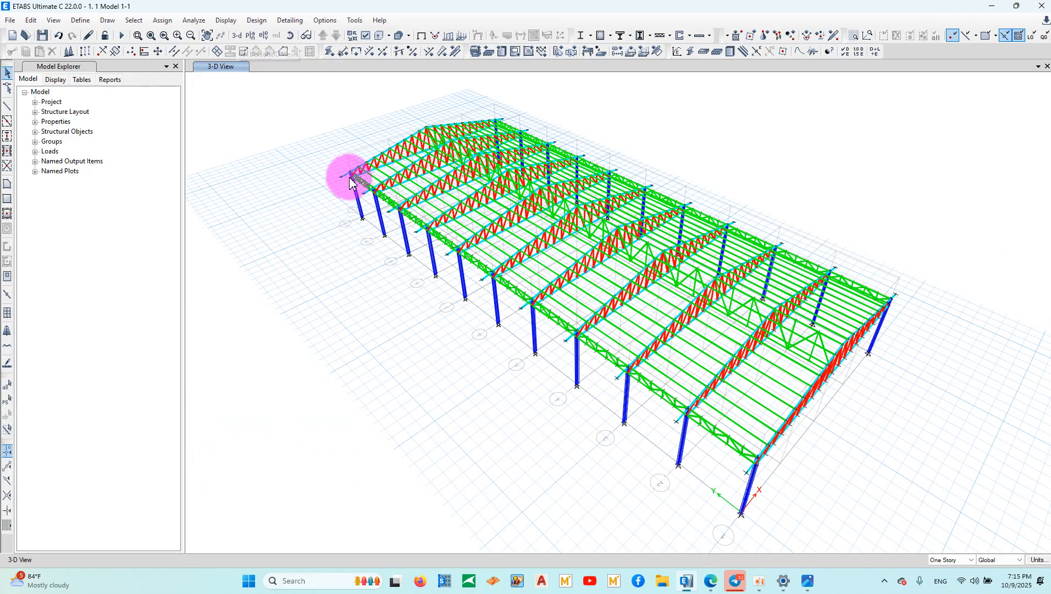
pyautogui.click(288, 37)
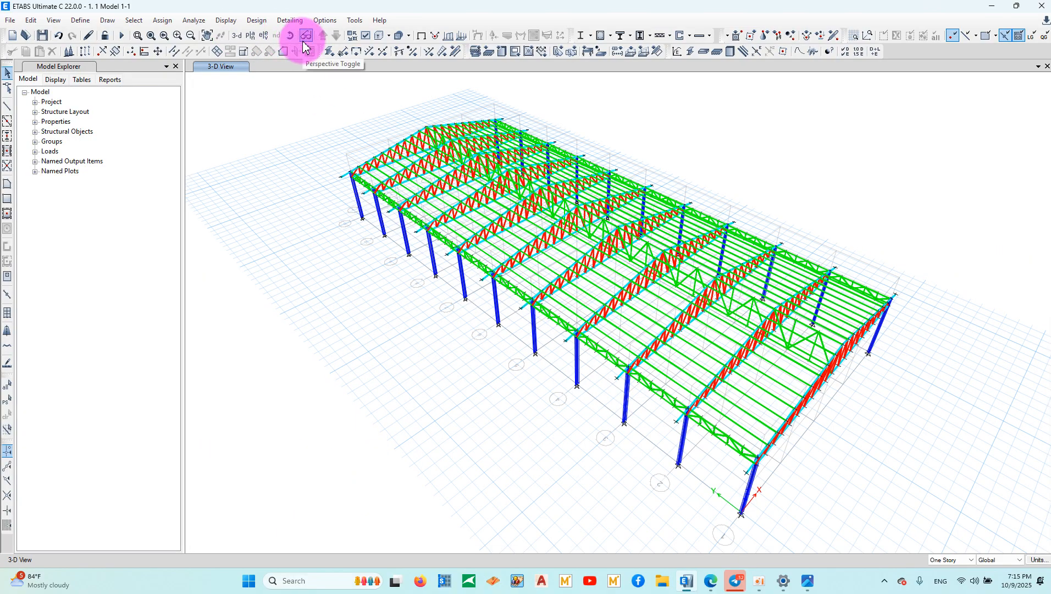
pyautogui.click(304, 37)
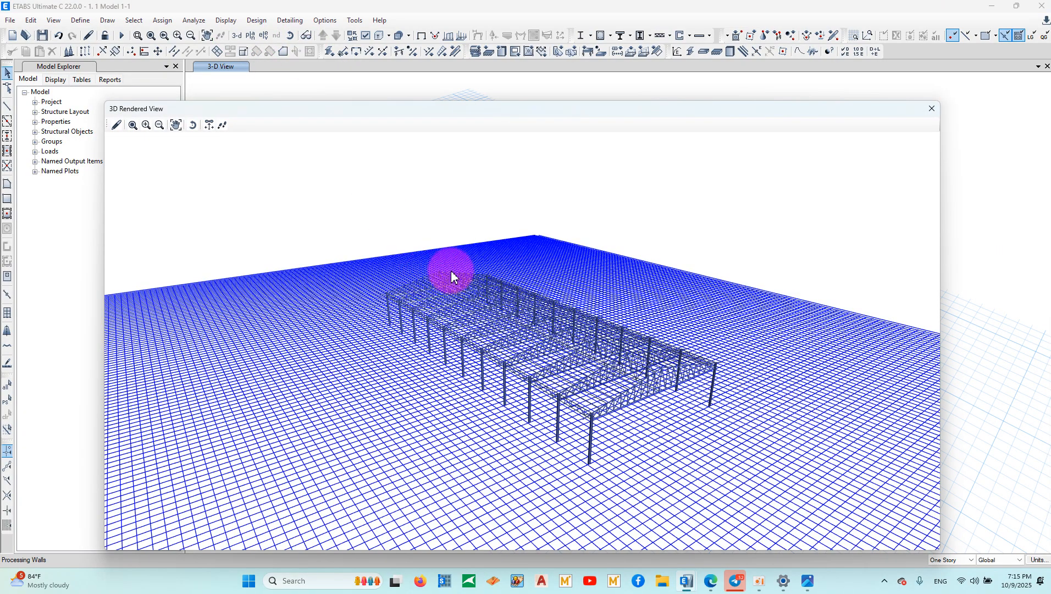
# Close the rendered view and turn off the Horizon display in the 3D view's display options.
pyautogui.click(931, 109)
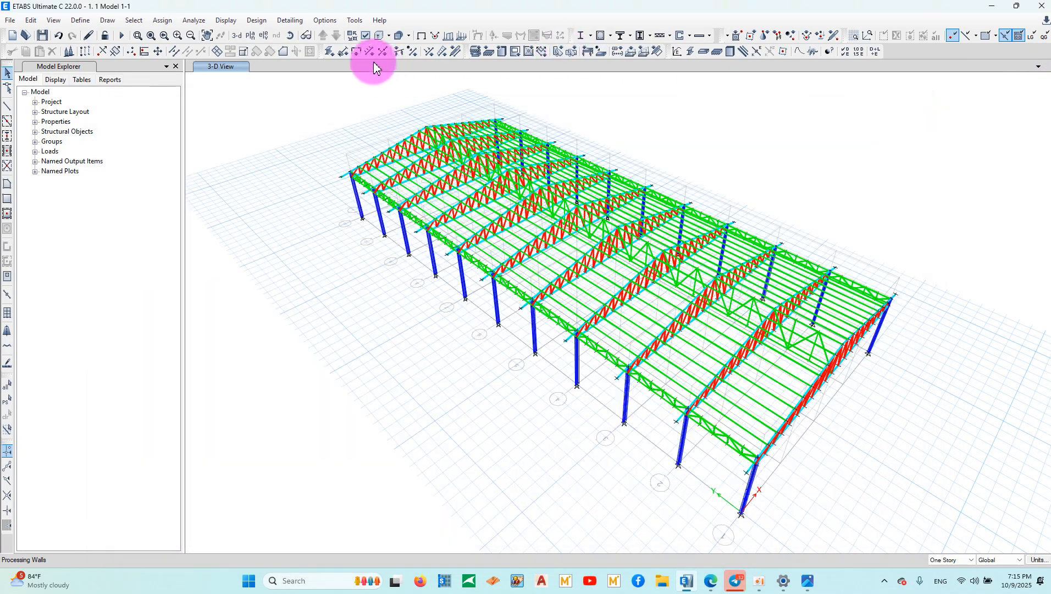
pyautogui.click(366, 36)
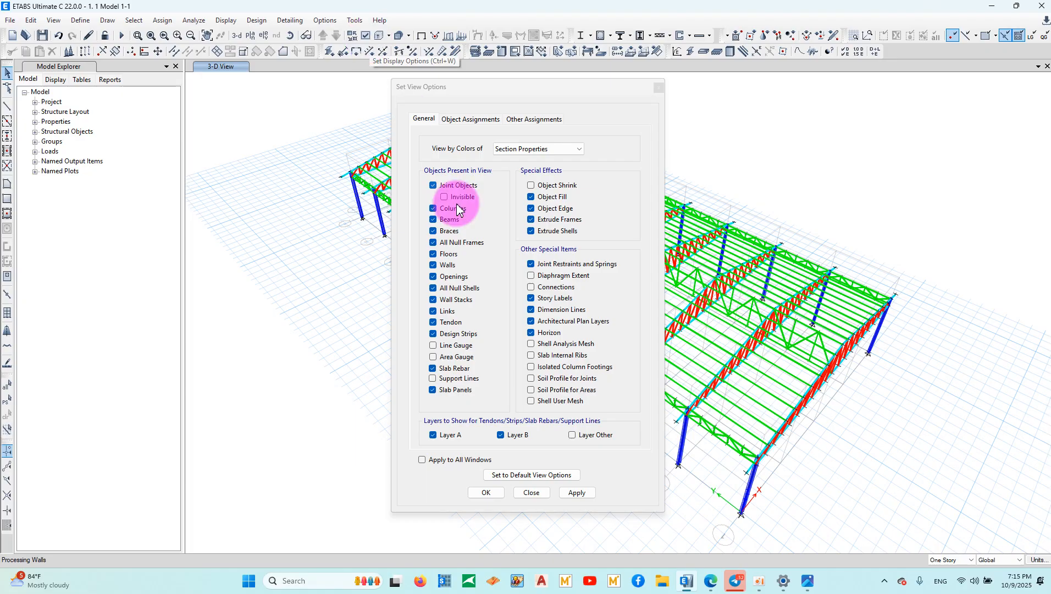
pyautogui.click(533, 333)
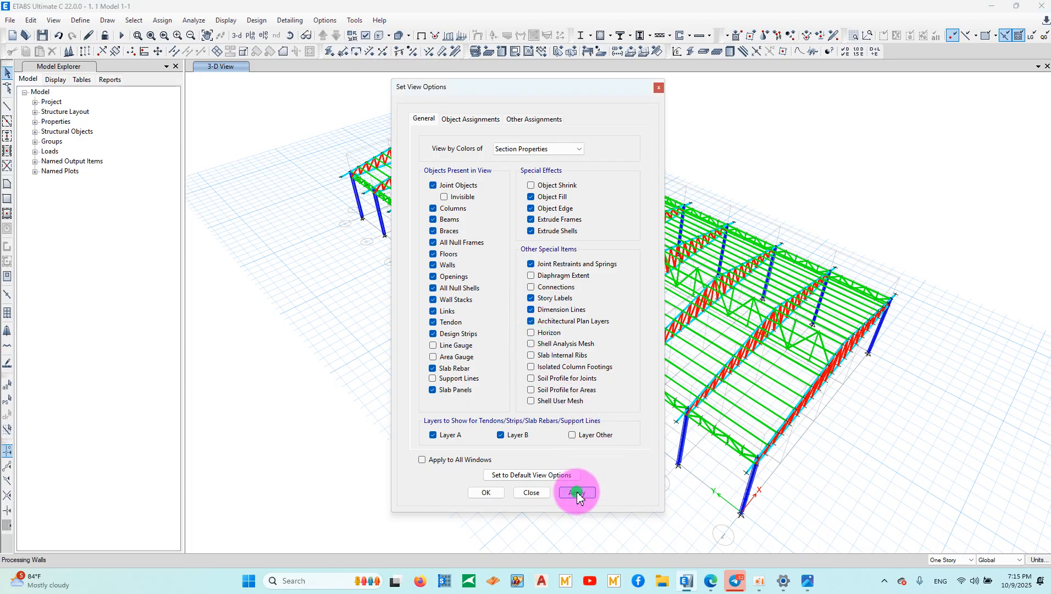
pyautogui.click(532, 492)
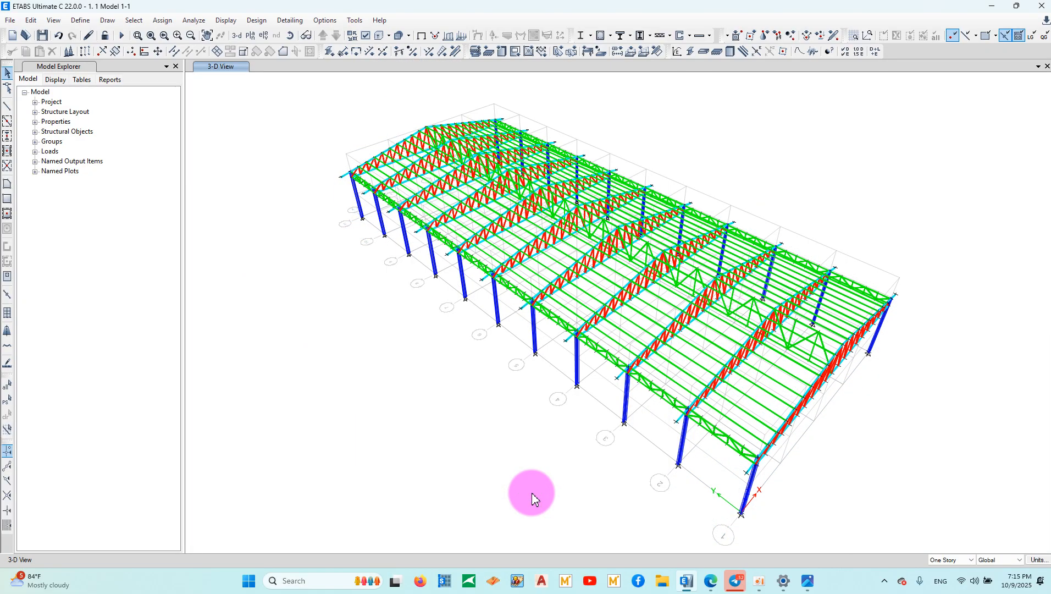
# Reopen the 3D rendered view and examine the trusses, purlins, longitudinal truss and columns from both long sides of the building.
pyautogui.scroll(3, 564, 460)
pyautogui.scroll(-1, 510, 386)
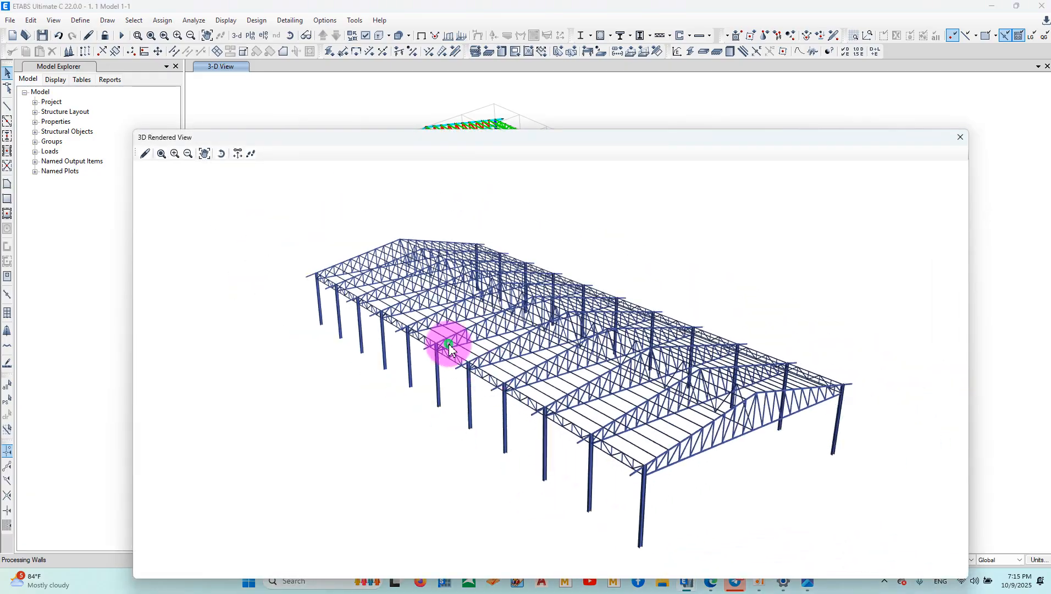
pyautogui.moveTo(451, 349); pyautogui.dragTo(587, 384)
pyautogui.scroll(8, 777, 279)
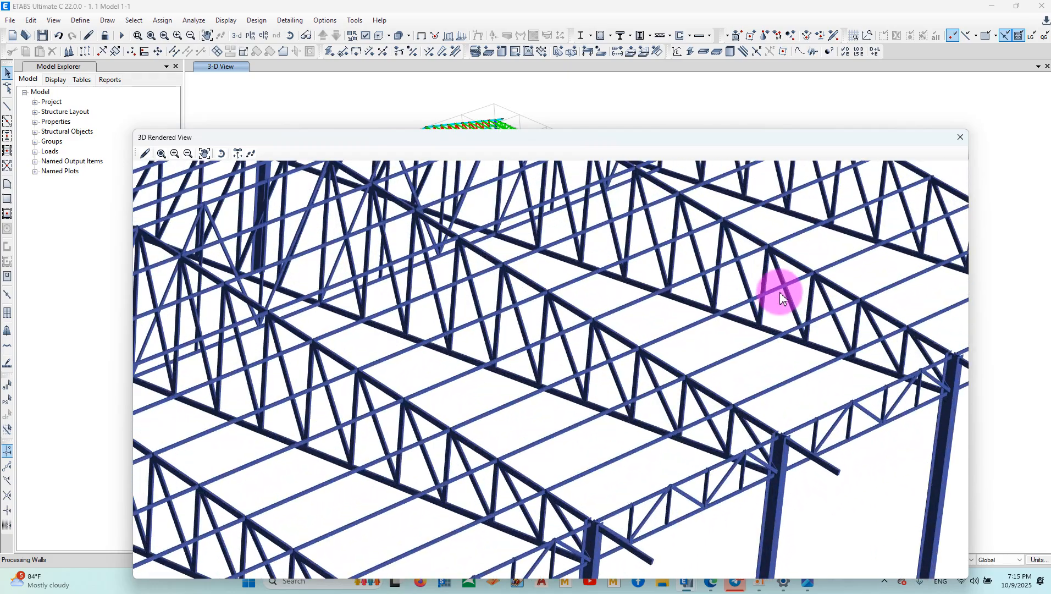
pyautogui.scroll(-6, 769, 295)
pyautogui.moveTo(764, 305); pyautogui.dragTo(670, 360)
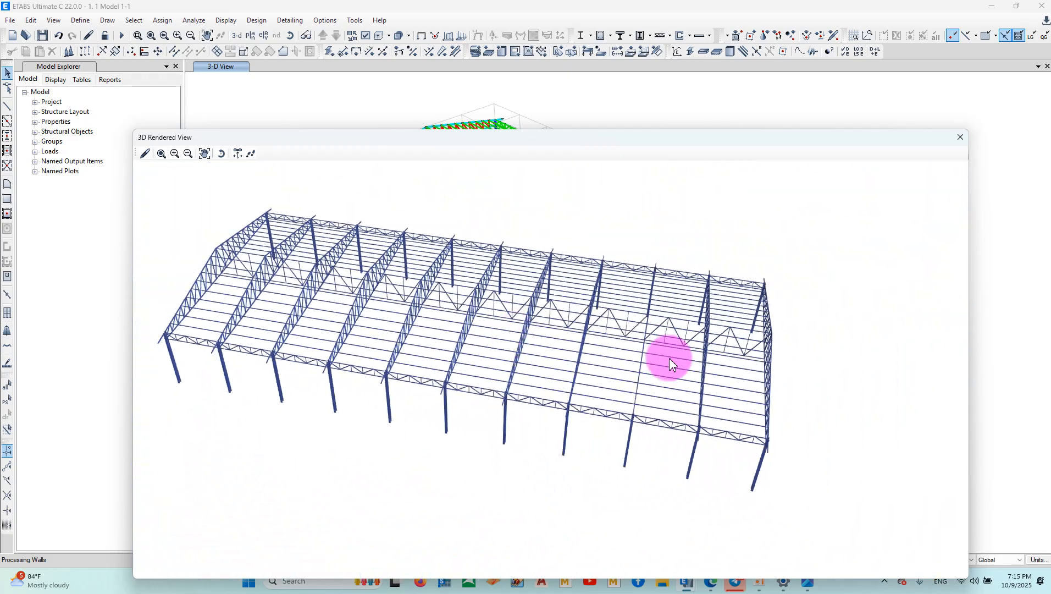
pyautogui.moveTo(171, 277); pyautogui.dragTo(659, 338)
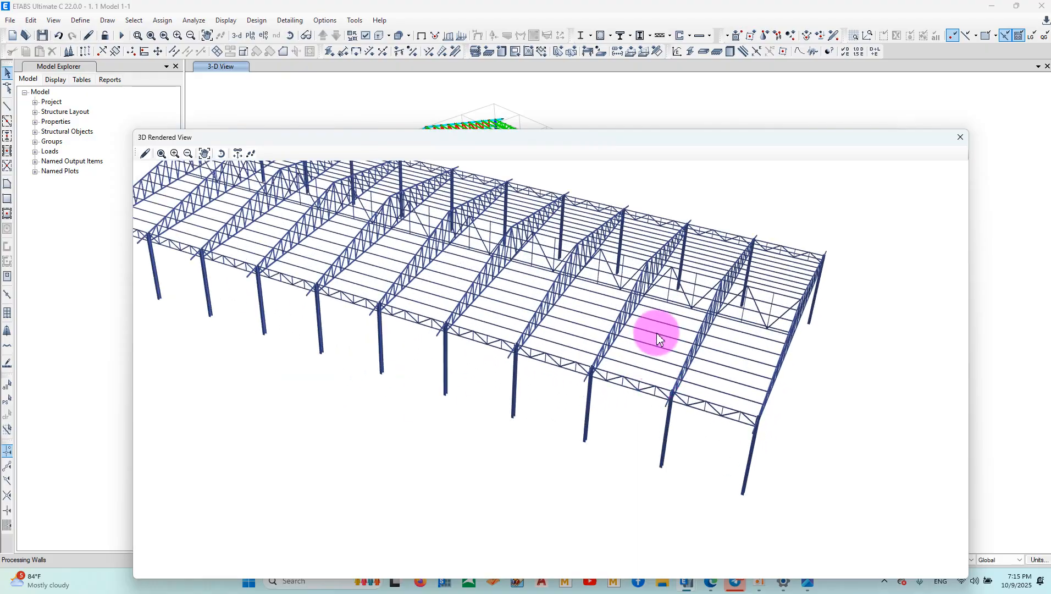
pyautogui.moveTo(765, 354); pyautogui.dragTo(429, 266)
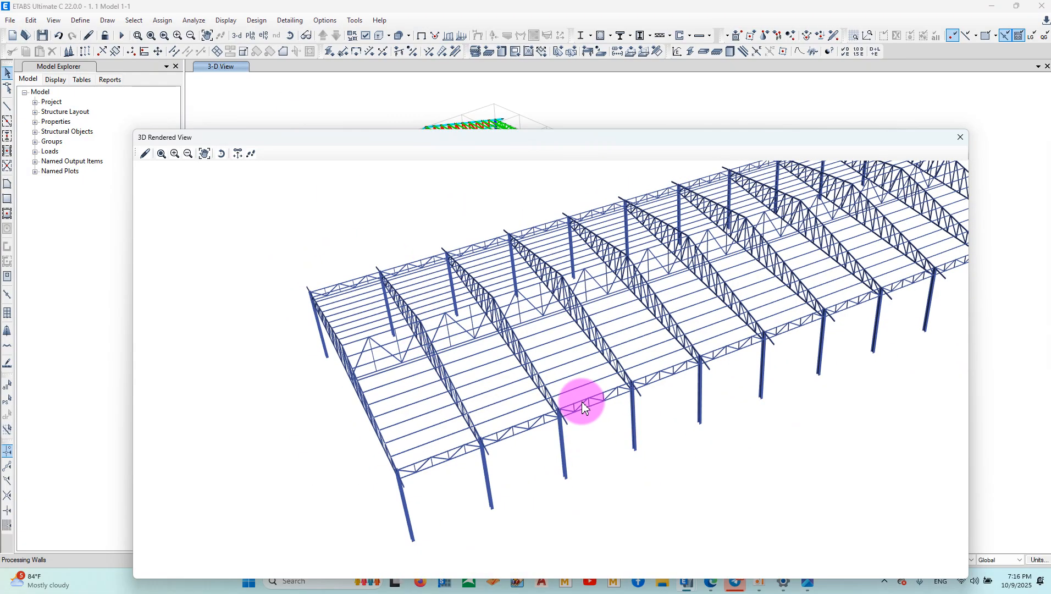
pyautogui.moveTo(585, 407); pyautogui.dragTo(617, 422)
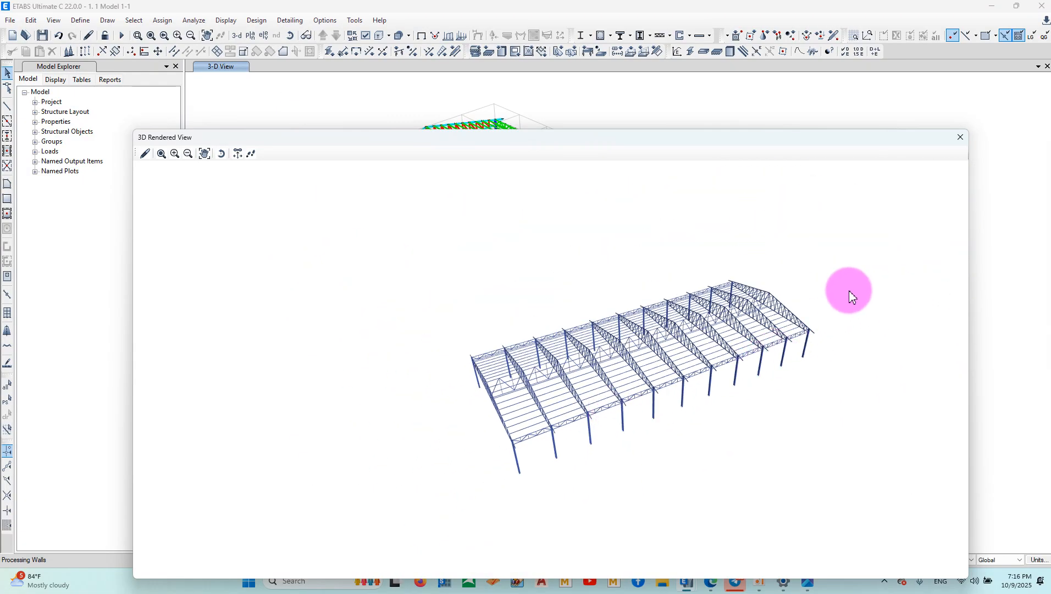
pyautogui.moveTo(772, 358); pyautogui.dragTo(320, 273)
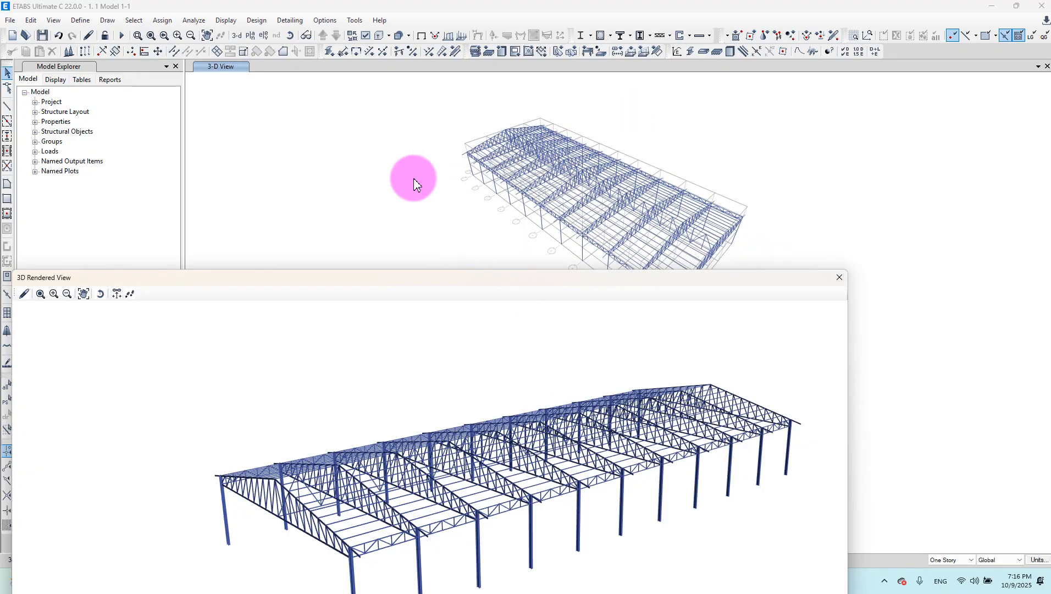
# Examine the rendered end frame, side trusses and columns from lower angles, and close the rendered view.
pyautogui.scroll(-2, 409, 306)
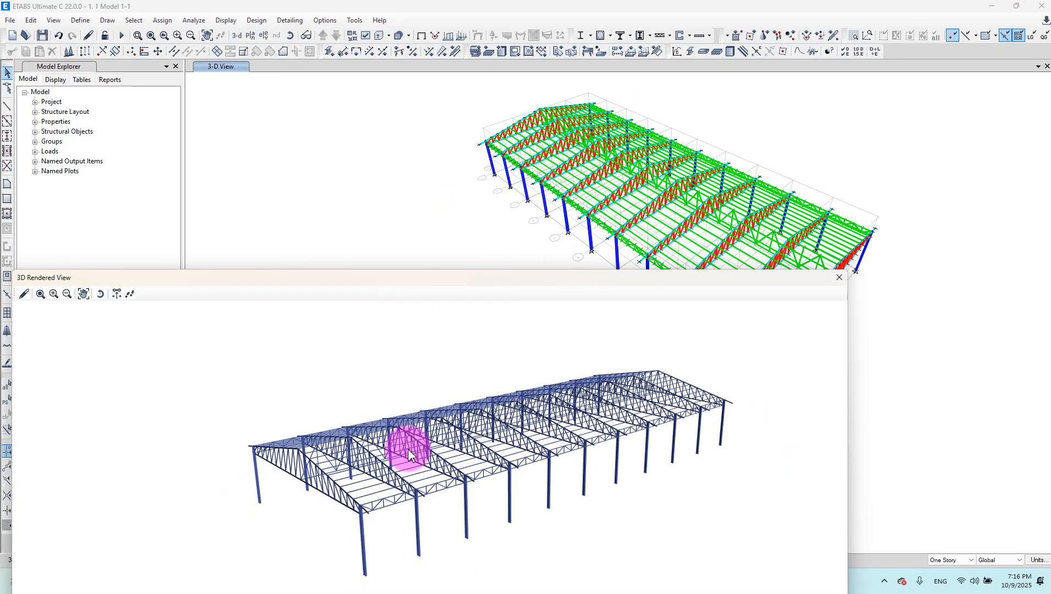
pyautogui.scroll(5, 464, 474)
pyautogui.moveTo(575, 444); pyautogui.dragTo(364, 410)
pyautogui.moveTo(364, 411); pyautogui.dragTo(532, 426)
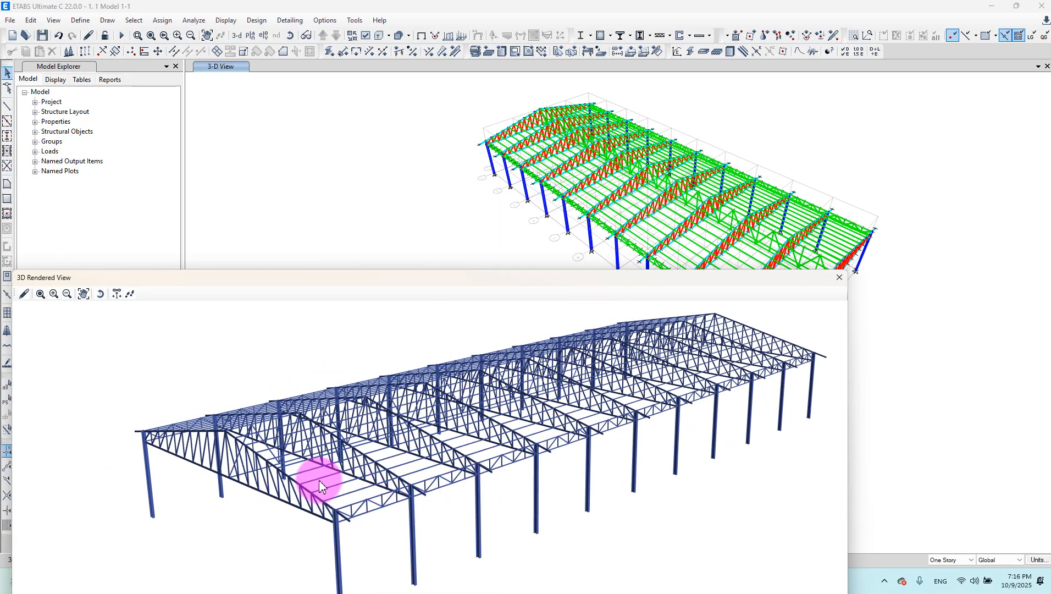
pyautogui.moveTo(320, 486); pyautogui.dragTo(465, 592)
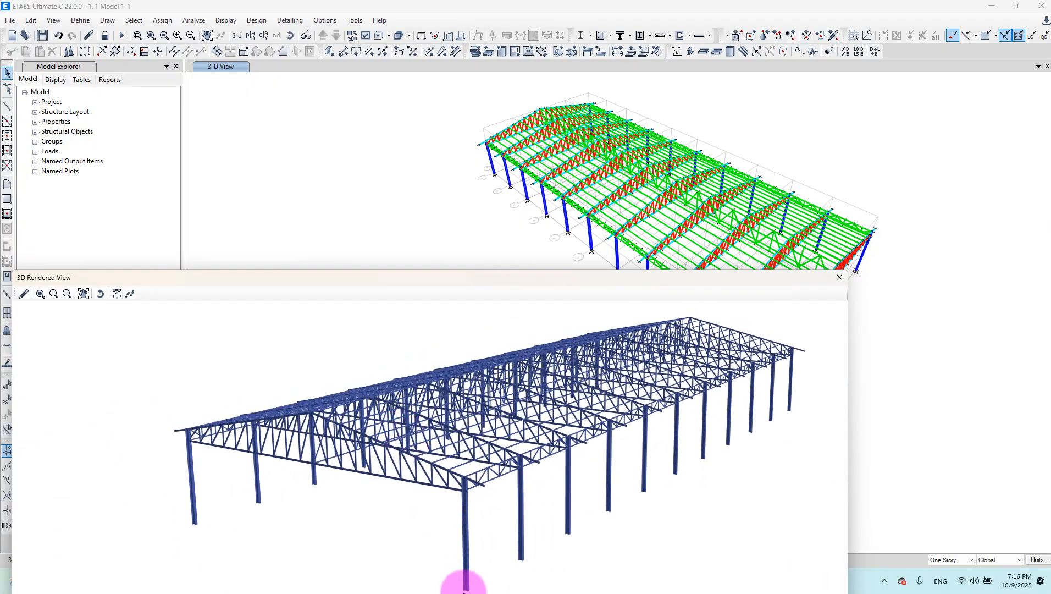
pyautogui.moveTo(428, 281); pyautogui.dragTo(396, 177)
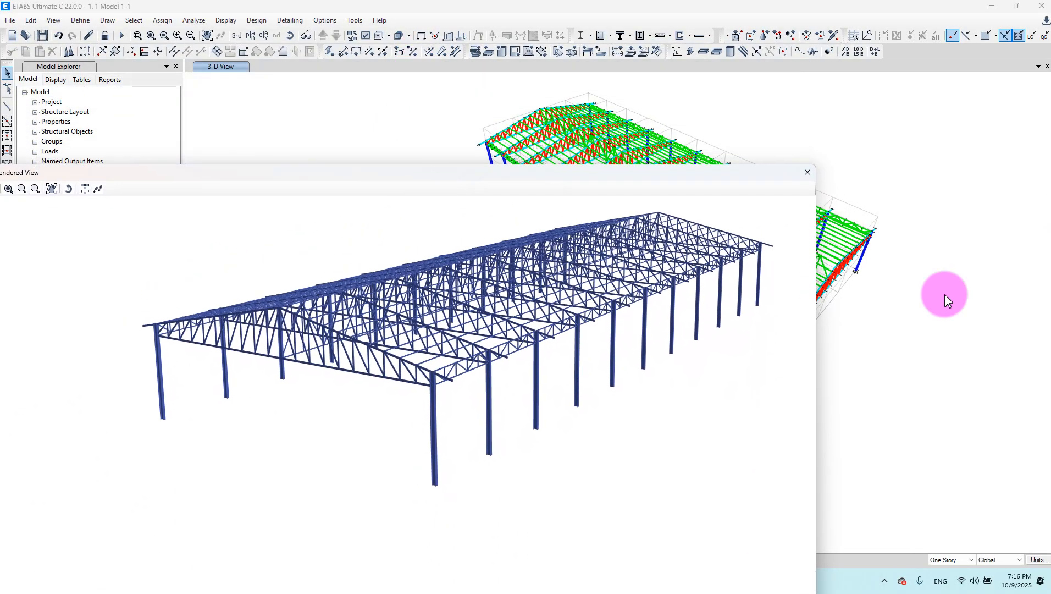
pyautogui.click(807, 172)
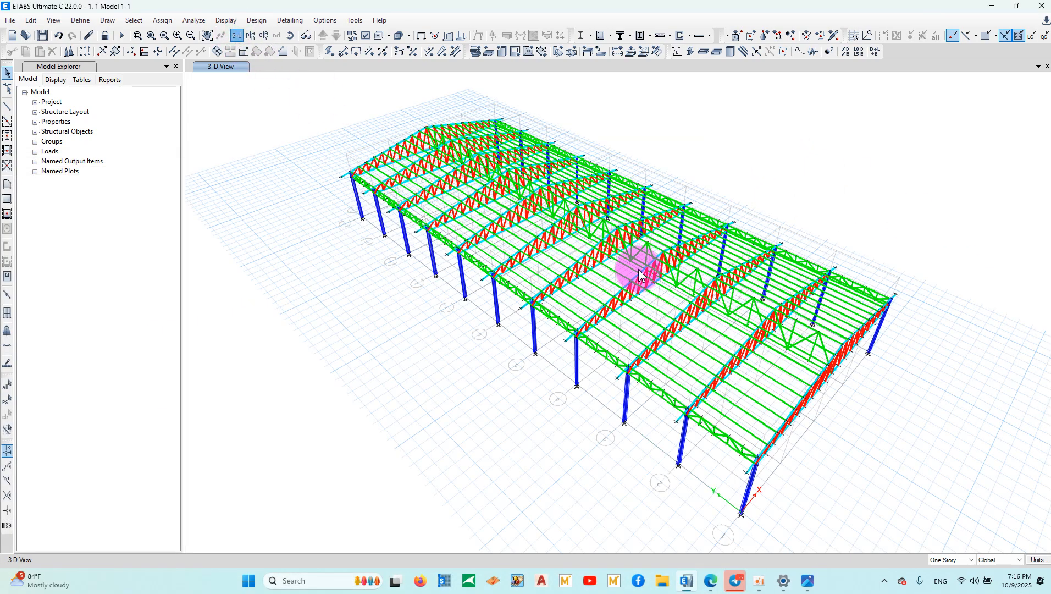
# Restore the default 3D view and orient it to show the whole building from its grid 11 end.
pyautogui.click(236, 35)
pyautogui.click(290, 35)
pyautogui.moveTo(460, 387); pyautogui.dragTo(649, 350)
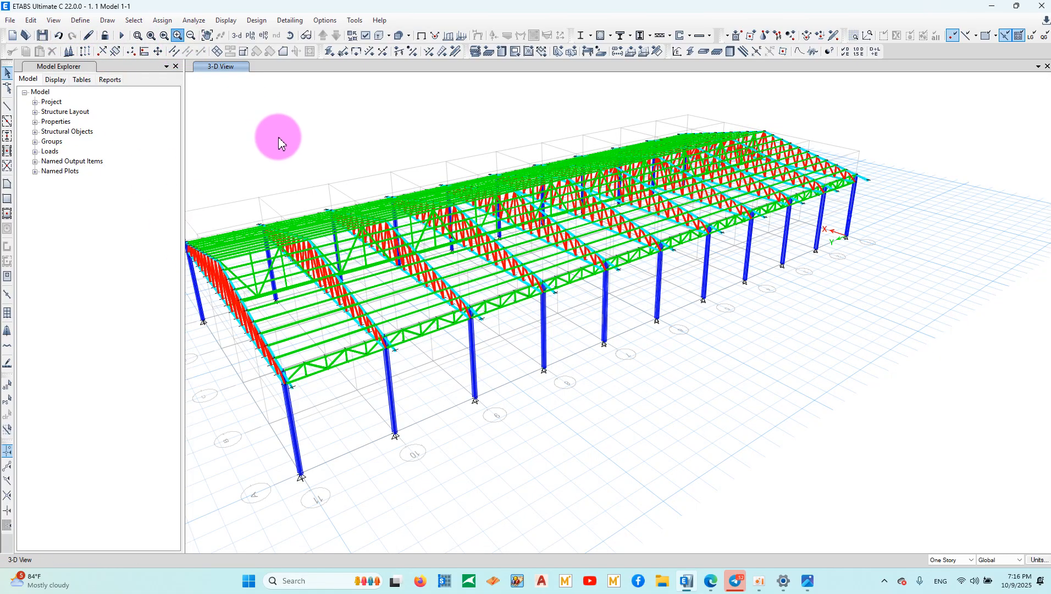
pyautogui.click(207, 35)
pyautogui.moveTo(340, 236); pyautogui.dragTo(449, 228)
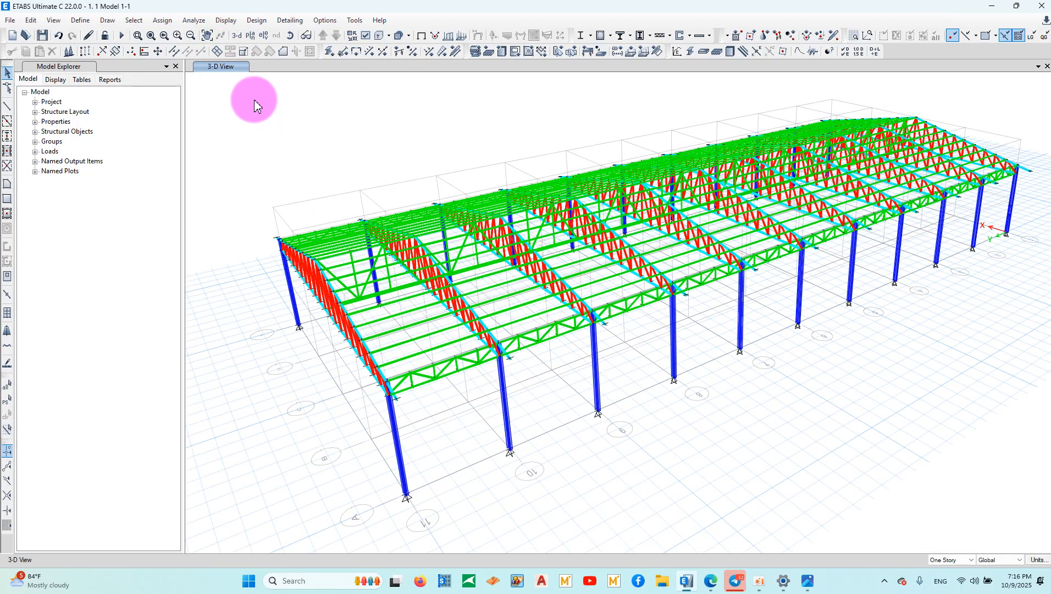
pyautogui.rightClick(254, 99)
pyautogui.click(269, 147)
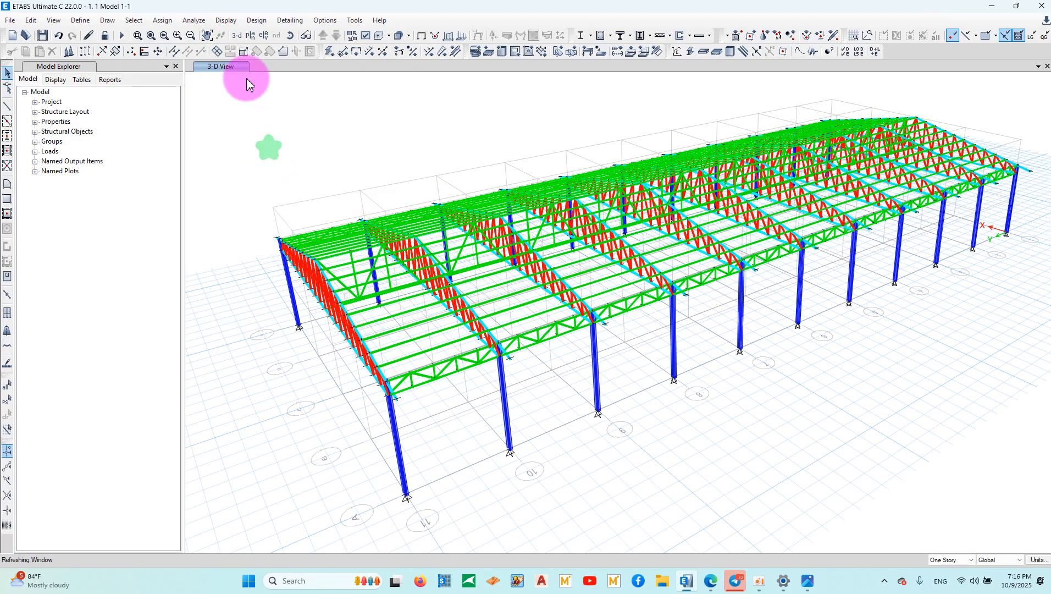
pyautogui.click(289, 35)
pyautogui.moveTo(461, 353); pyautogui.dragTo(477, 367)
# Capture the full screen with the Snipping Tool and open the capture for markup.
pyautogui.click(274, 581)
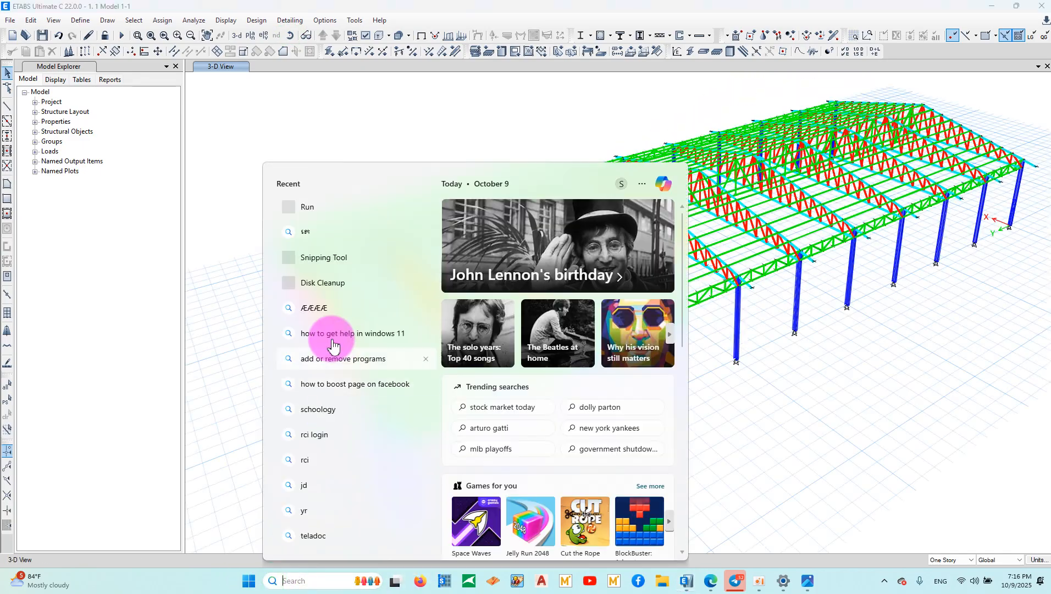
pyautogui.click(317, 266)
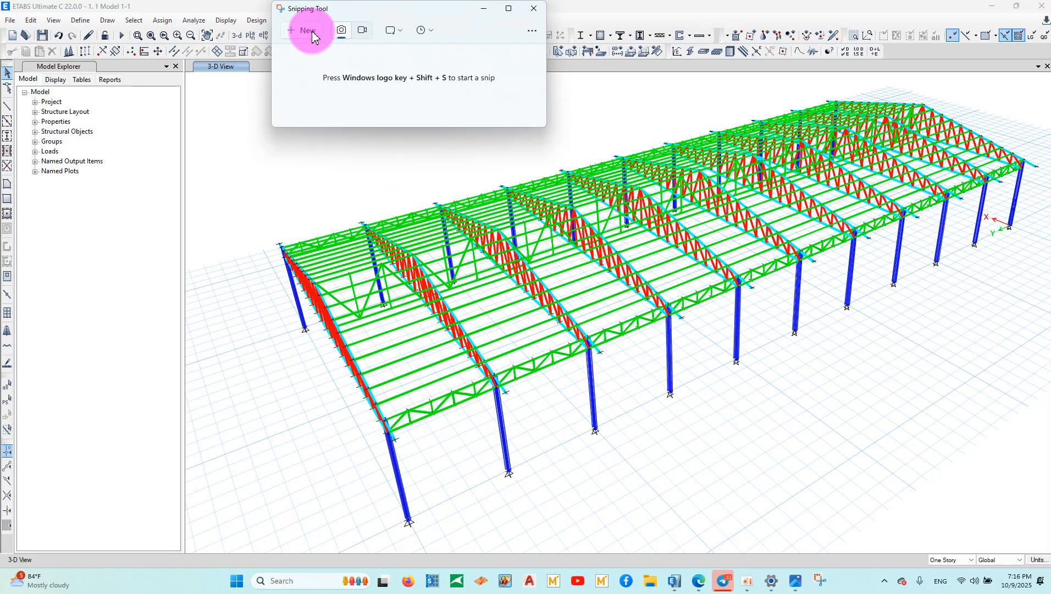
pyautogui.click(310, 34)
pyautogui.moveTo(2, 2); pyautogui.dragTo(1049, 592)
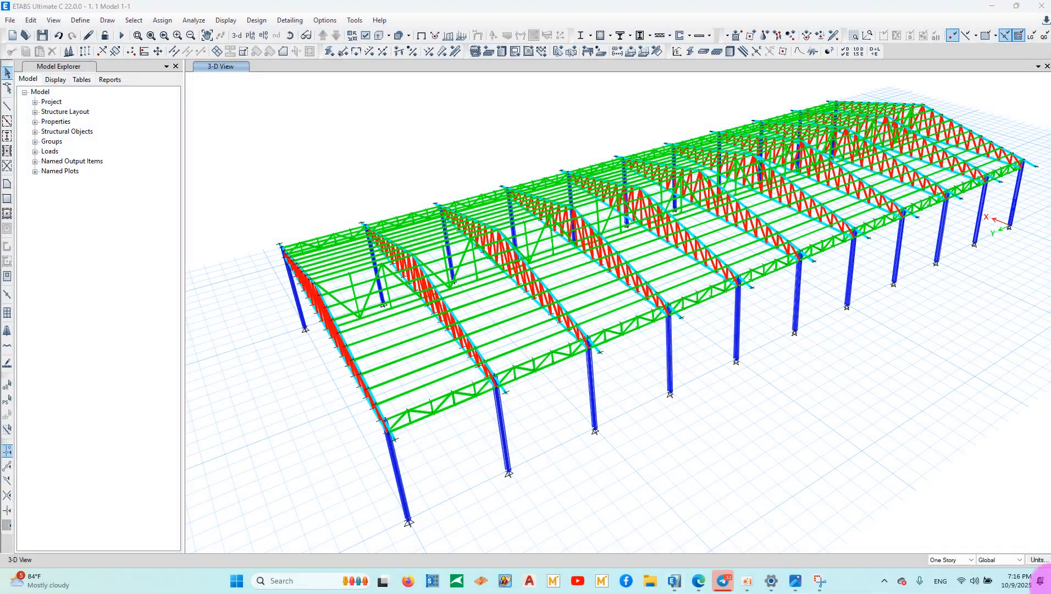
pyautogui.click(878, 10)
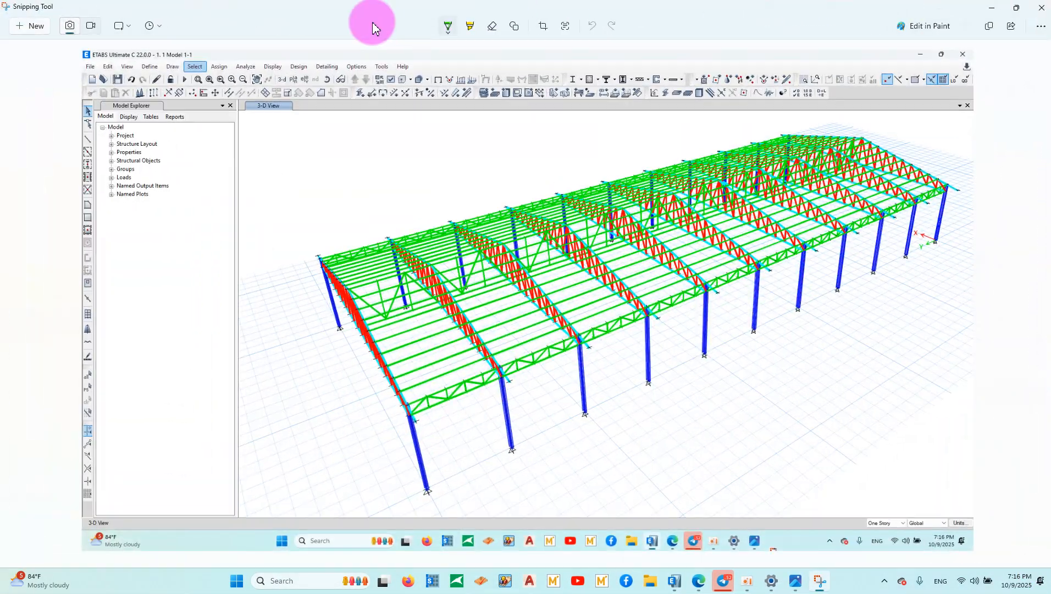
# Draw a freehand dimension line across the building's end in the capture with the pen and label it 20 m.
pyautogui.click(446, 31)
pyautogui.click(398, 114)
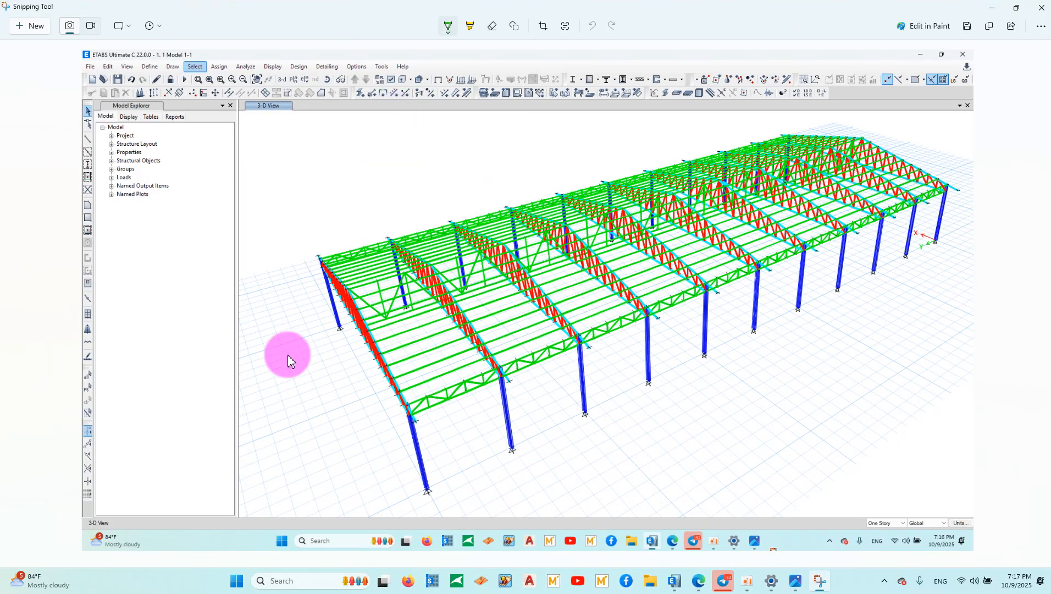
pyautogui.moveTo(264, 312)
pyautogui.mouseDown()
pyautogui.moveTo(329, 520)
pyautogui.moveTo(370, 495)
pyautogui.mouseUp()
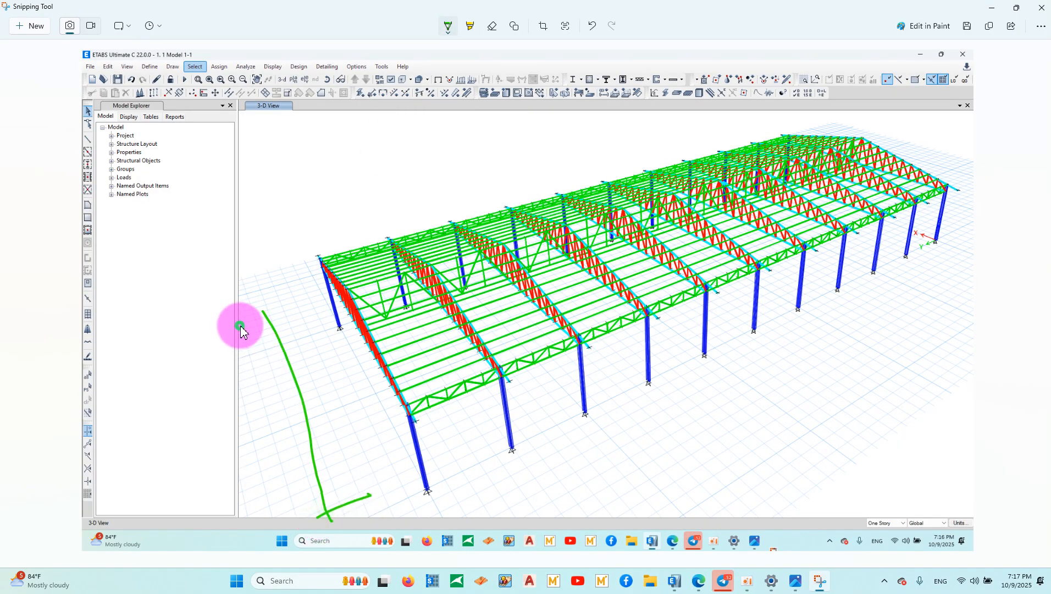
pyautogui.moveTo(241, 329)
pyautogui.mouseDown()
pyautogui.moveTo(285, 311)
pyautogui.moveTo(272, 329)
pyautogui.mouseUp()
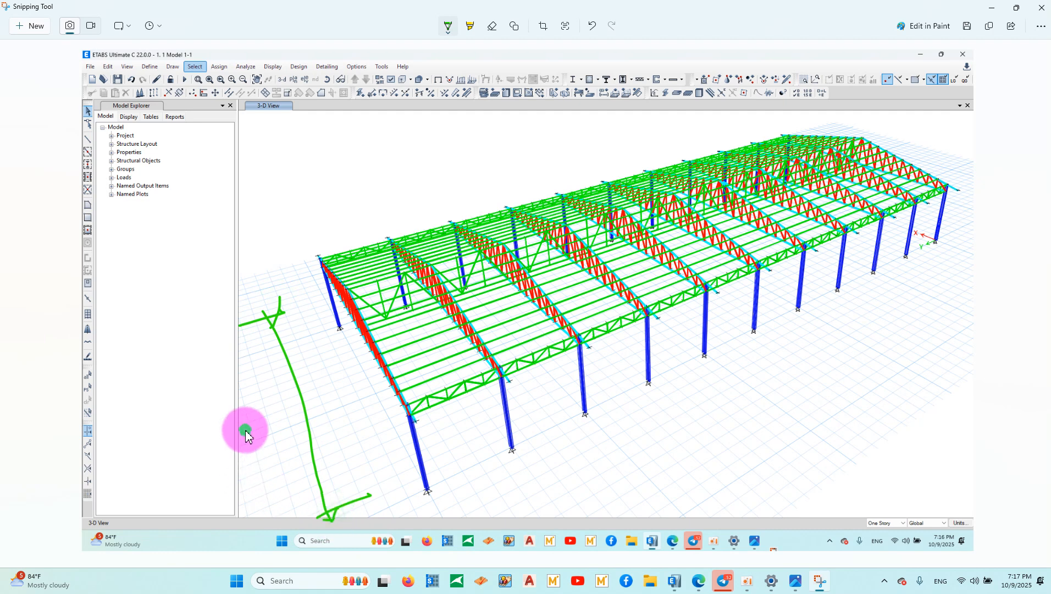
pyautogui.moveTo(242, 427)
pyautogui.mouseDown()
pyautogui.moveTo(278, 458)
pyautogui.moveTo(282, 412)
pyautogui.mouseUp()
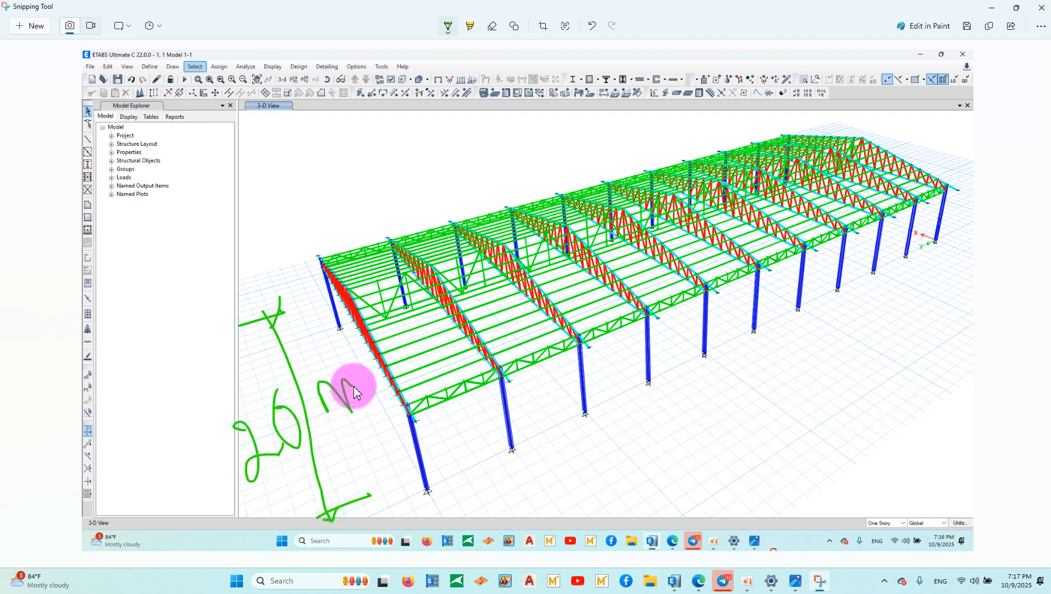
# Draw a freehand dimension line along the building's long side and label it 50 m.
pyautogui.moveTo(440, 504)
pyautogui.mouseDown()
pyautogui.moveTo(770, 378)
pyautogui.moveTo(961, 242)
pyautogui.moveTo(967, 280)
pyautogui.moveTo(437, 522)
pyautogui.mouseUp()
pyautogui.moveTo(799, 419); pyautogui.dragTo(790, 471)
pyautogui.moveTo(809, 400)
pyautogui.mouseDown()
pyautogui.moveTo(828, 392)
pyautogui.moveTo(833, 443)
pyautogui.mouseUp()
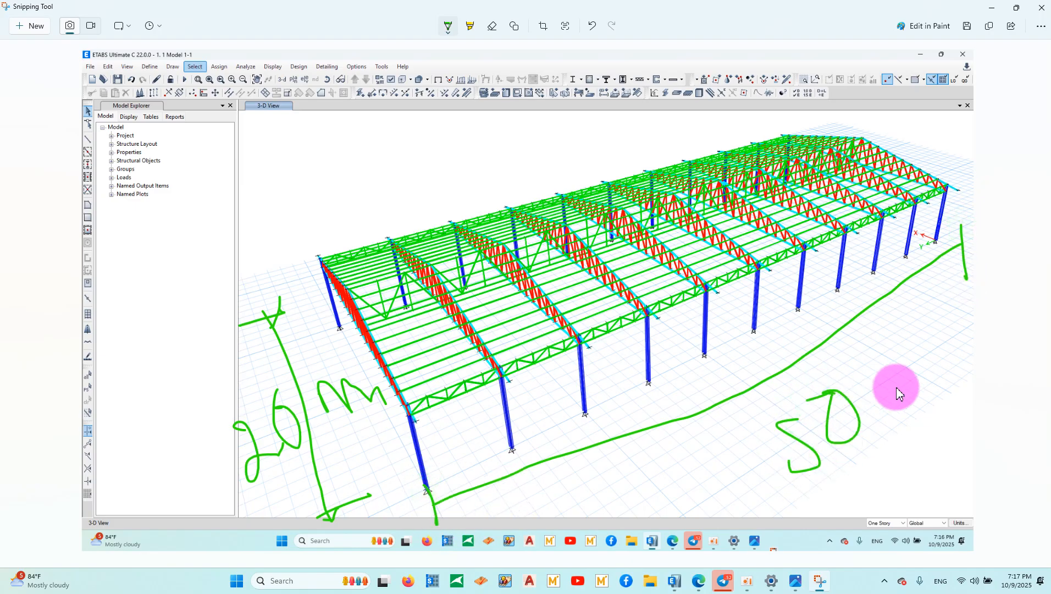
# Copy the annotated capture, switch to Telegram and send it as a compressed image to the open PPI group.
pyautogui.rightClick(598, 238)
pyautogui.click(630, 269)
pyautogui.click(725, 581)
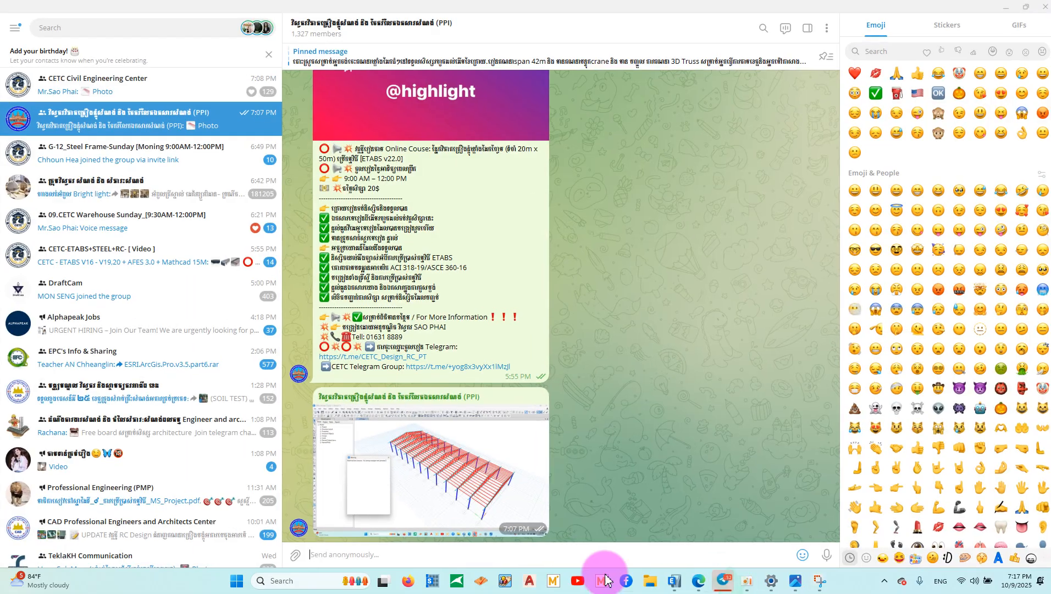
pyautogui.rightClick(404, 554)
pyautogui.click(436, 482)
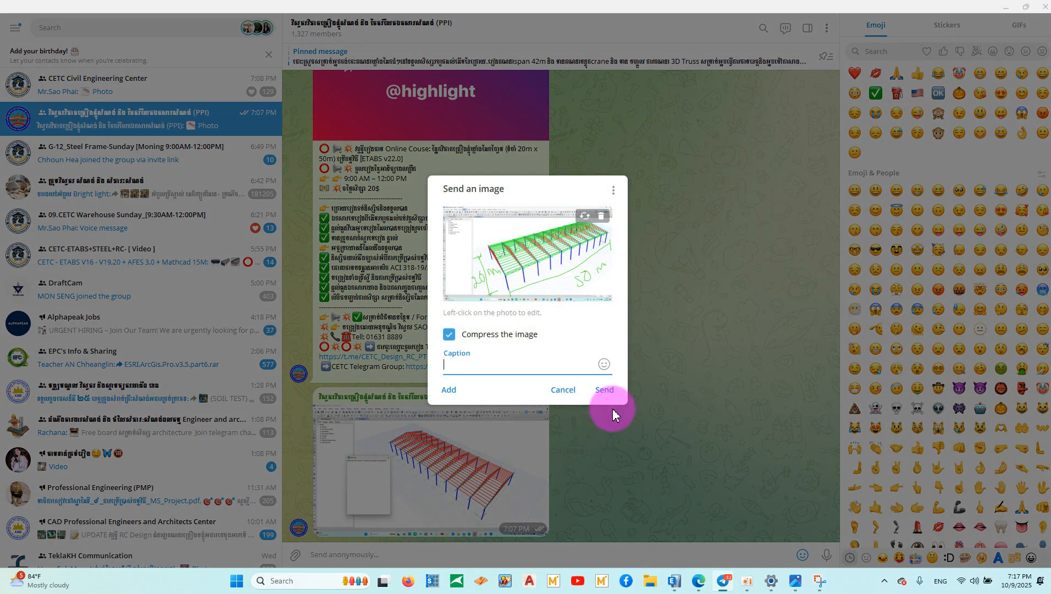
pyautogui.click(608, 390)
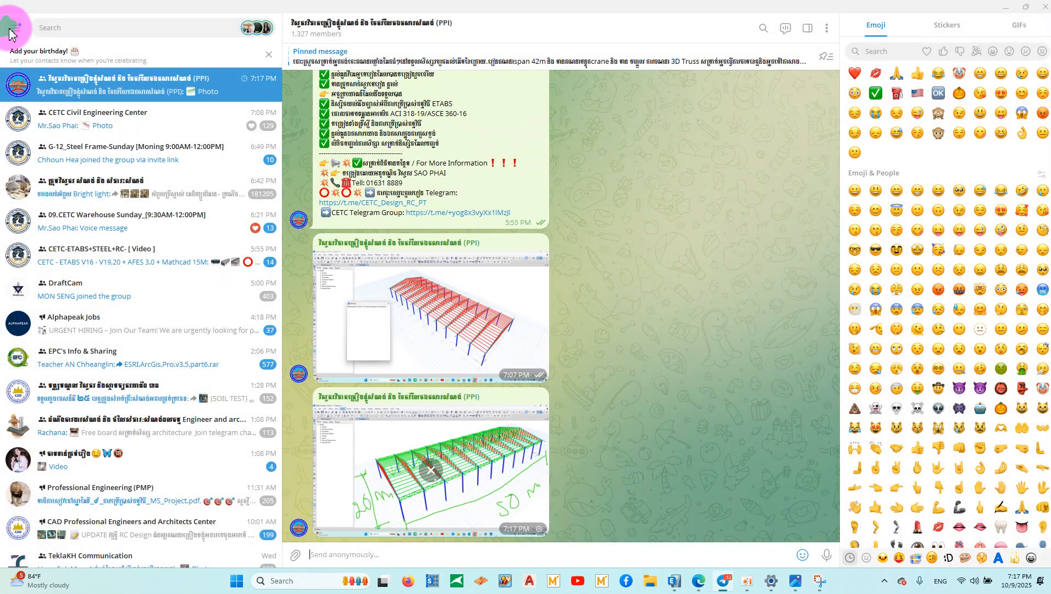
# Switch to the other Telegram account, send the same image to the CETC Civil Engineering Center group and look through its earlier posts.
pyautogui.click(12, 27)
pyautogui.click(67, 124)
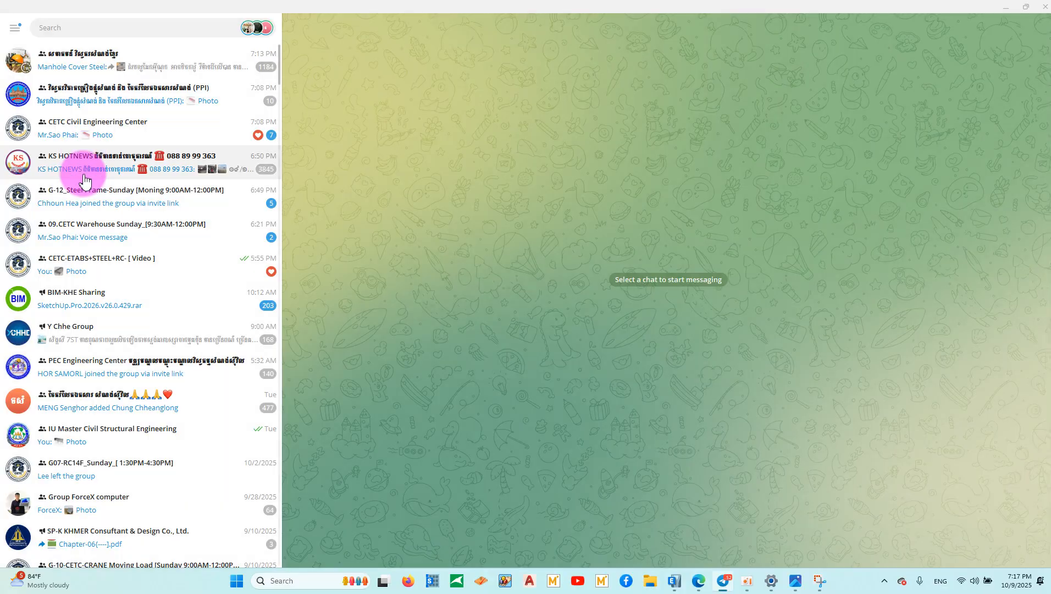
pyautogui.click(66, 127)
pyautogui.rightClick(336, 554)
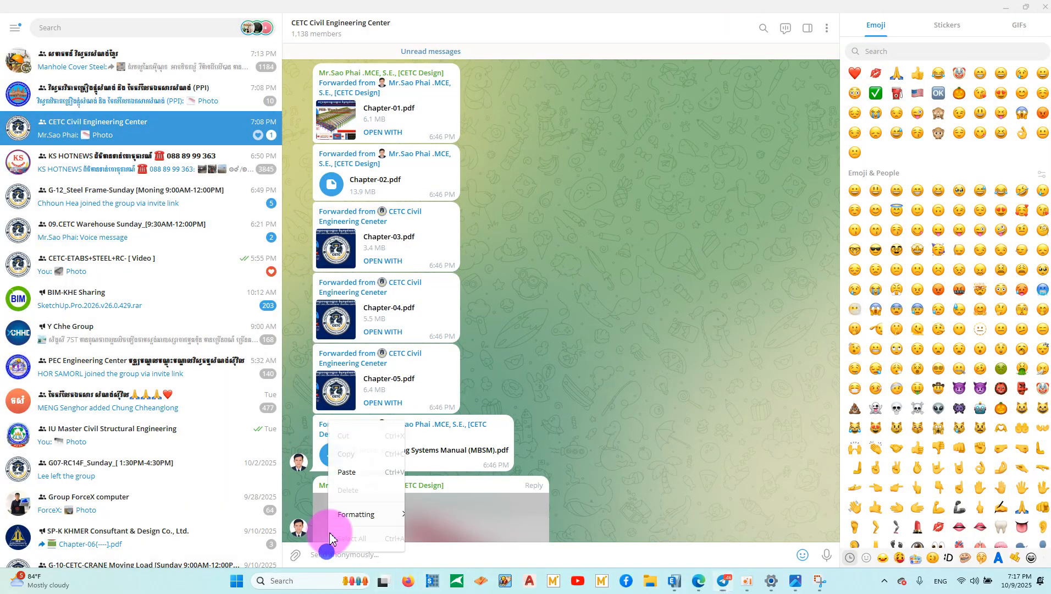
pyautogui.click(341, 470)
pyautogui.click(615, 392)
pyautogui.scroll(5, 564, 348)
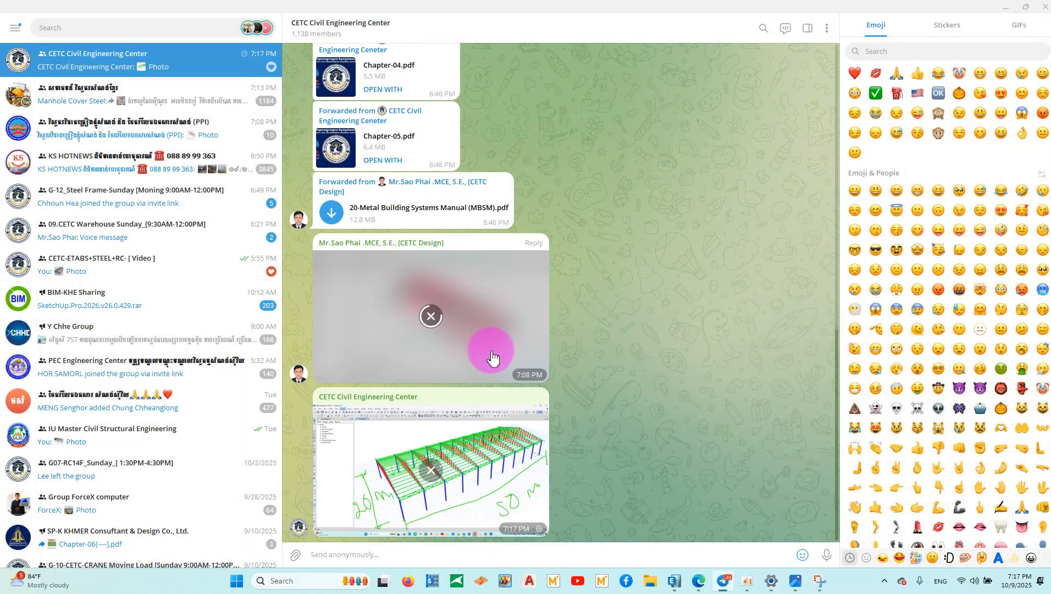
pyautogui.scroll(4, 385, 143)
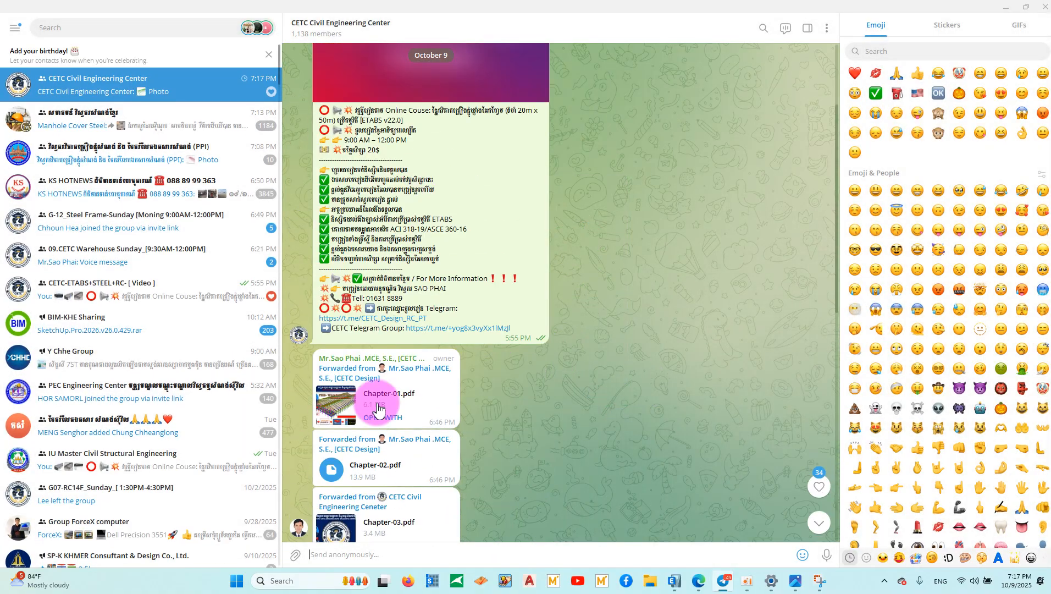
# View the contact chat linked in the CETC course post, return to the group and leave Telegram.
pyautogui.click(384, 324)
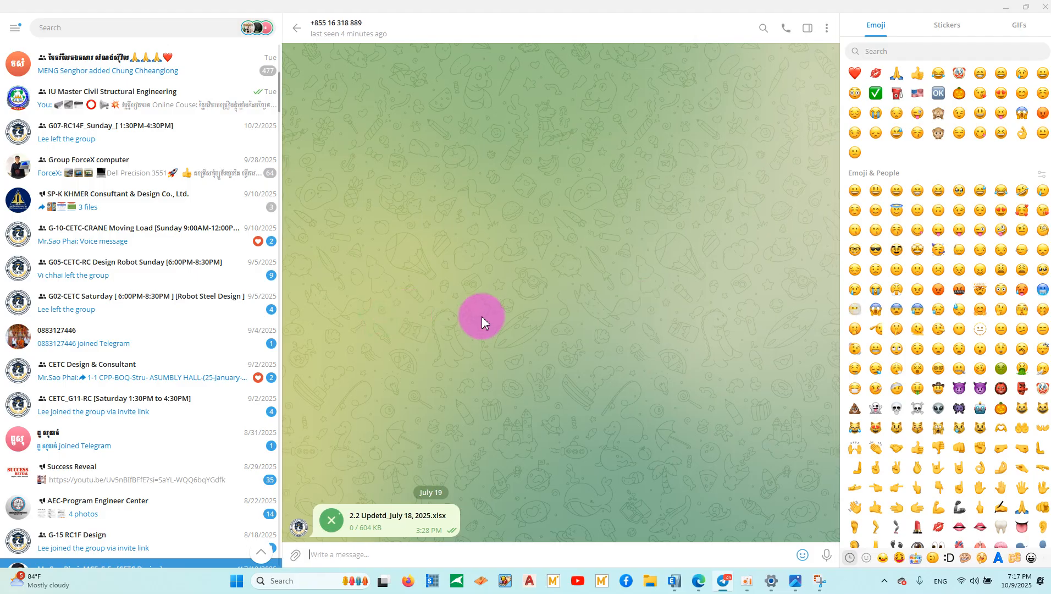
pyautogui.click(300, 32)
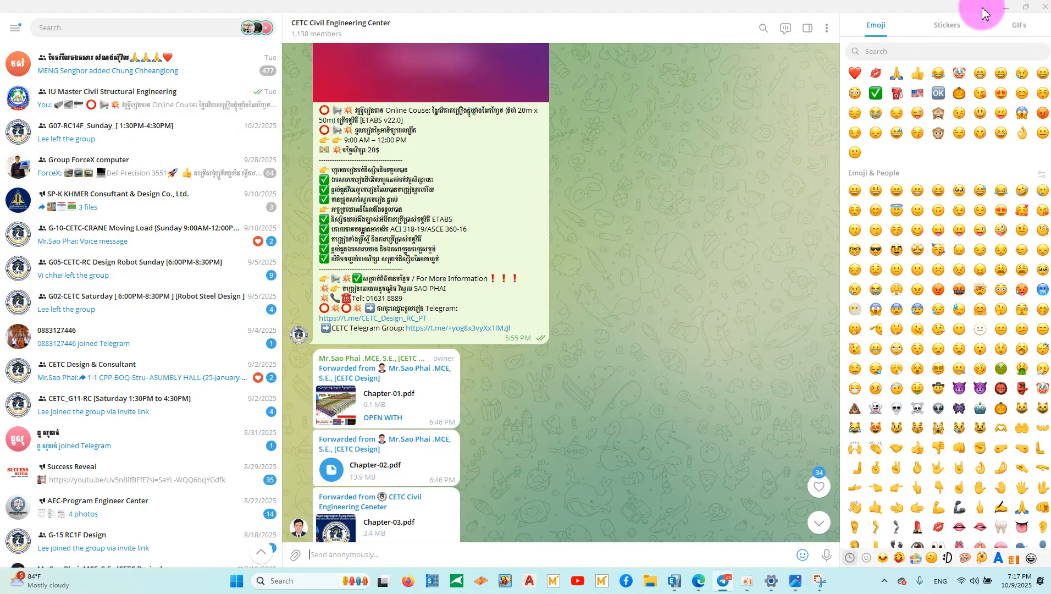
pyautogui.click(1002, 6)
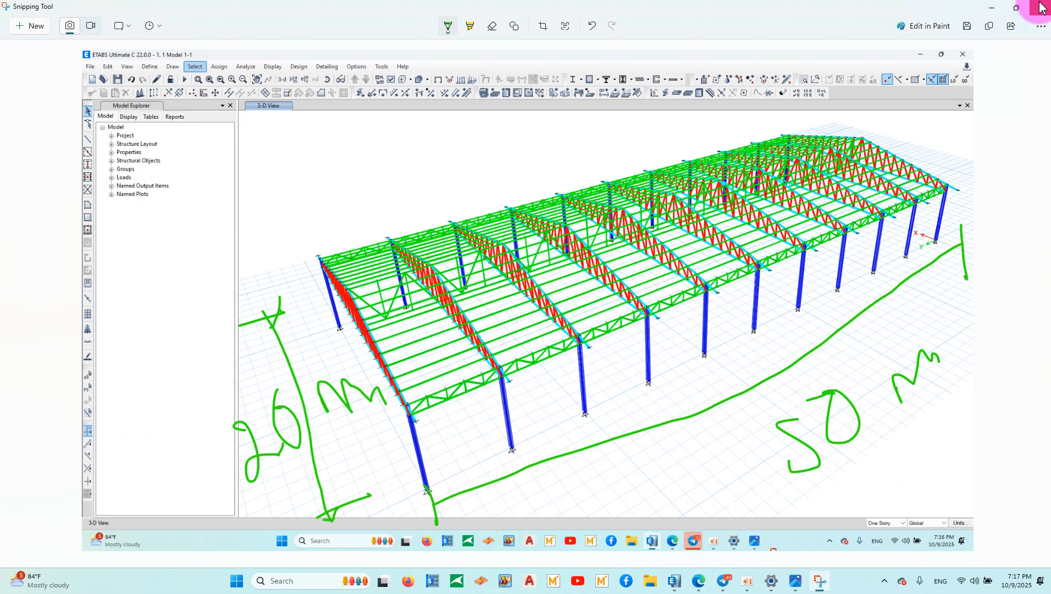
# Close the annotated capture in Snipping Tool, return to the ETABS model and dismiss the chat notification.
pyautogui.click(1041, 7)
pyautogui.click(1002, 8)
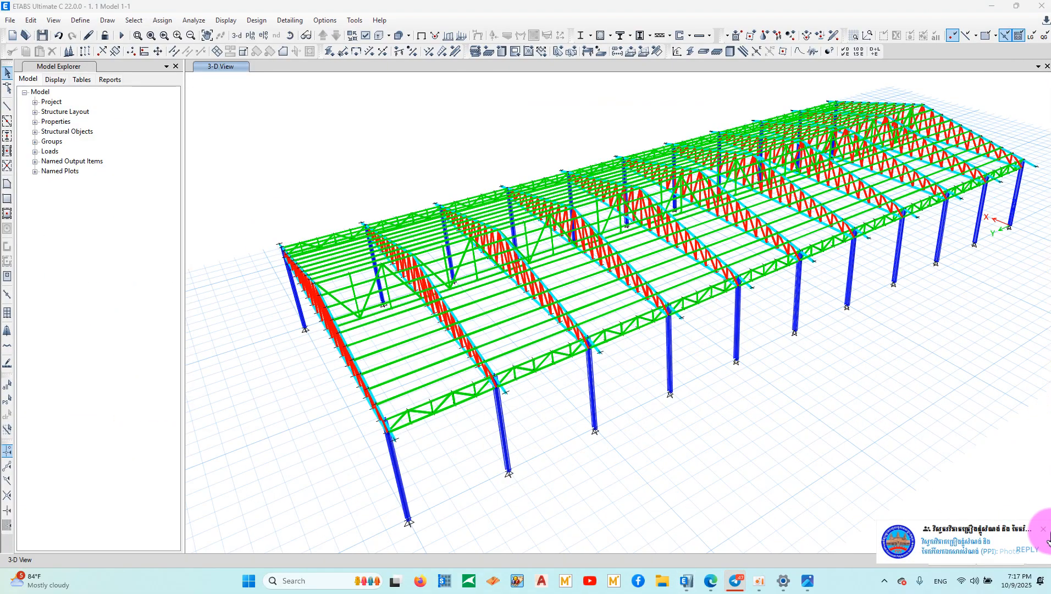
pyautogui.click(1044, 529)
# Save the model under the new name 1. 2 Model 1-1-Final.EDB in the Truss-20m x 50m folder.
pyautogui.click(8, 21)
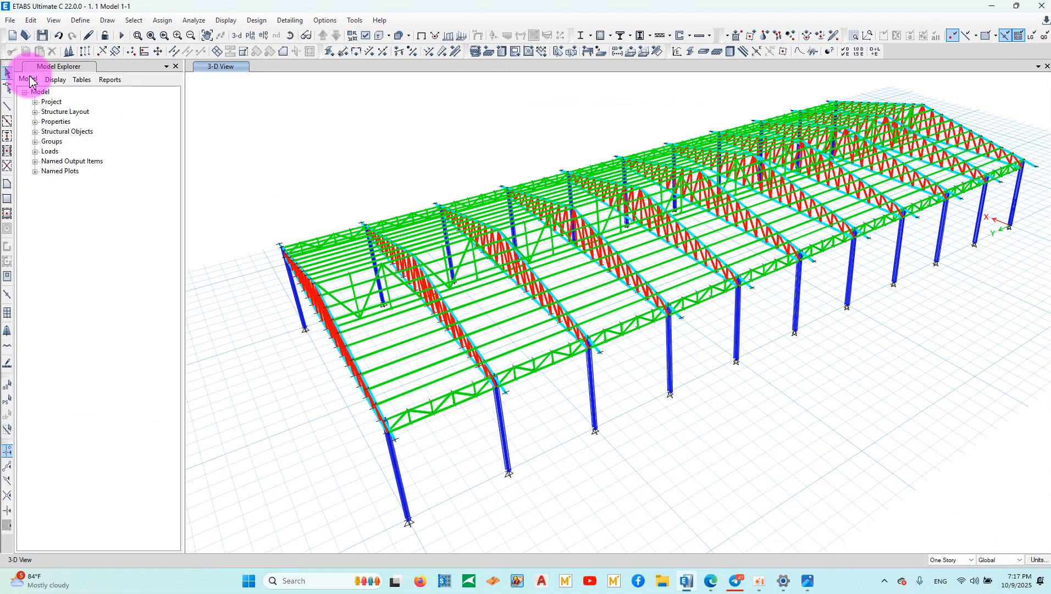
pyautogui.click(86, 117)
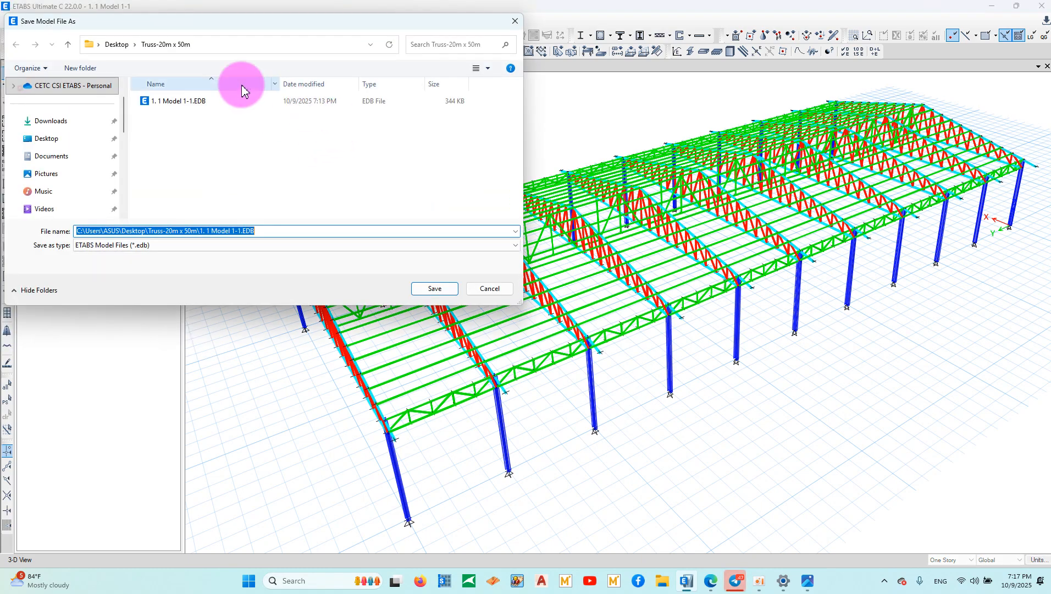
pyautogui.click(86, 231)
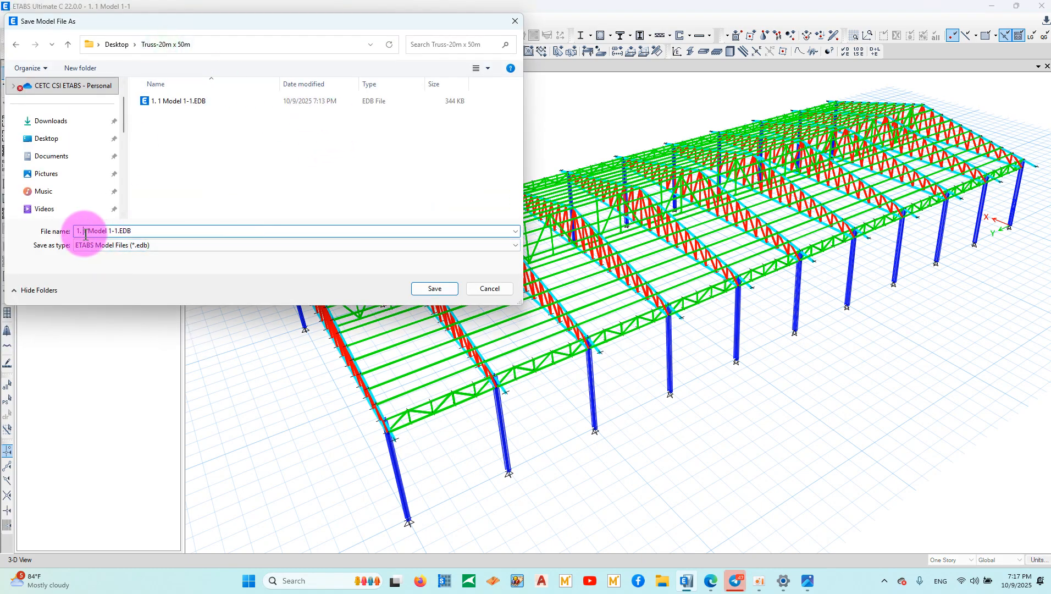
pyautogui.write('2')
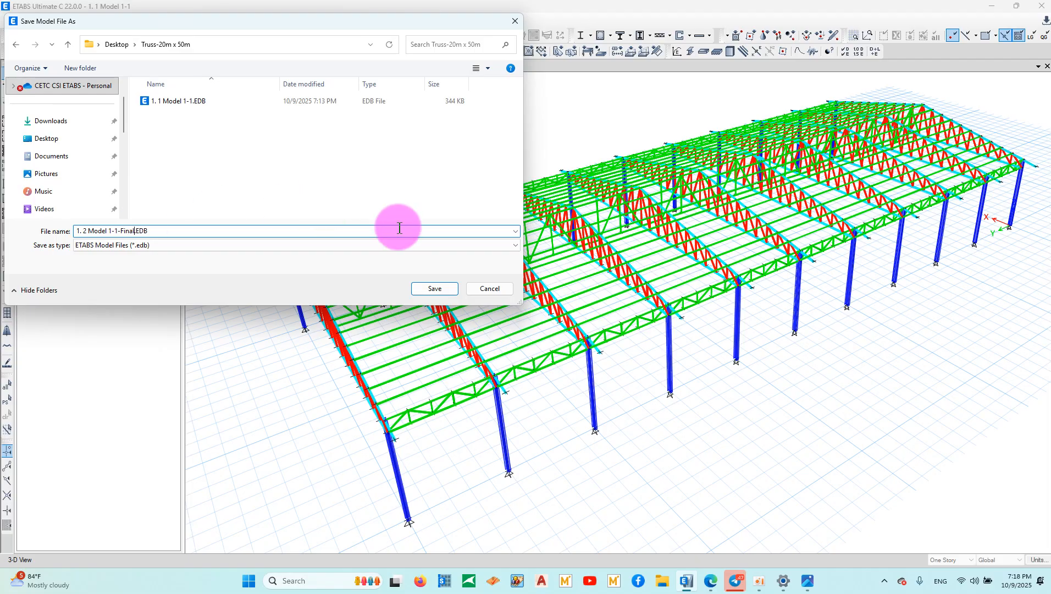
pyautogui.click(432, 288)
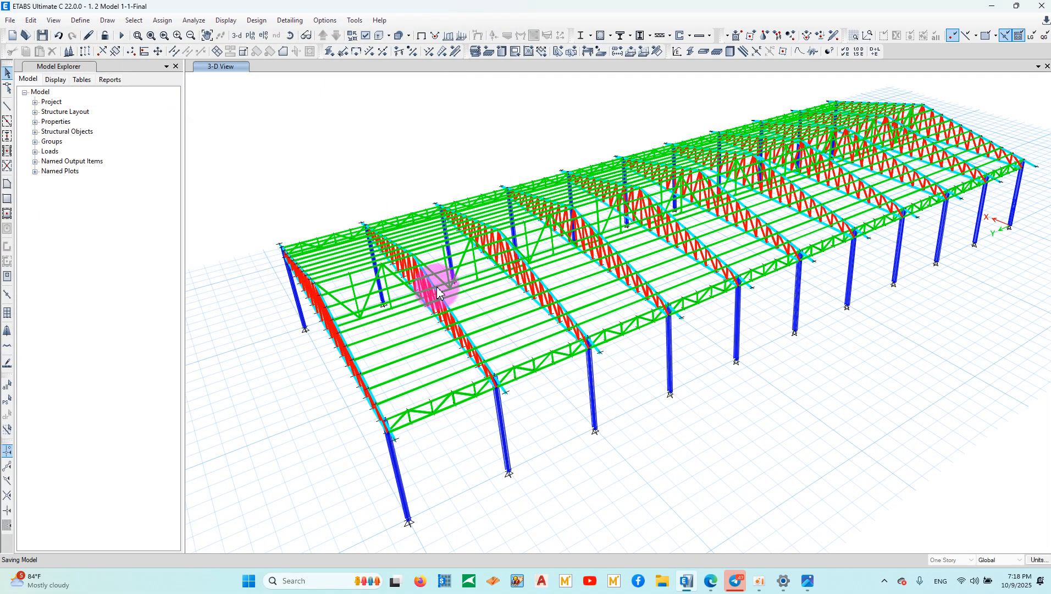
pyautogui.click(7, 21)
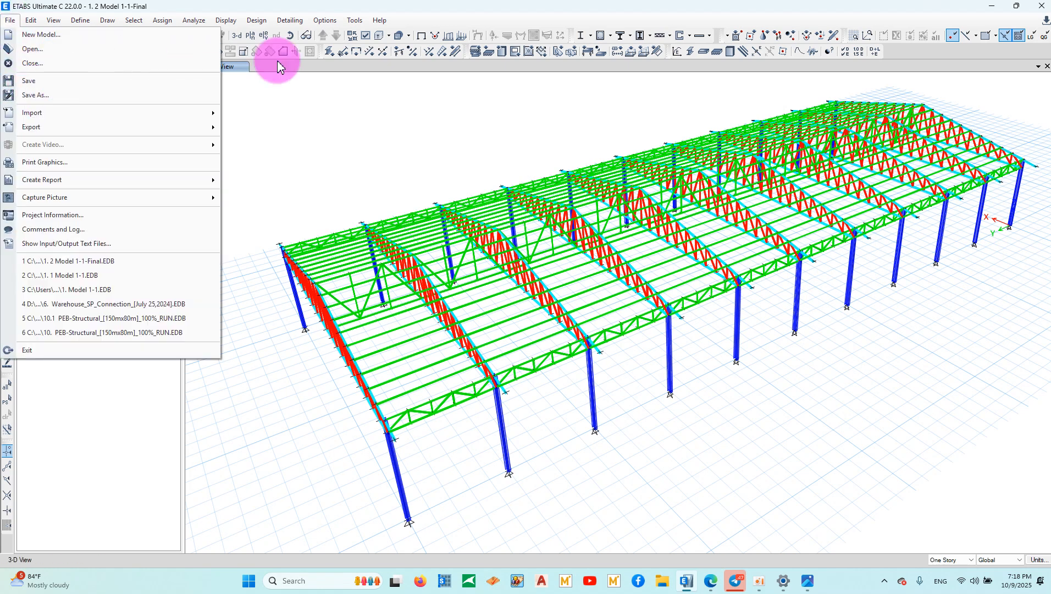
pyautogui.click(365, 108)
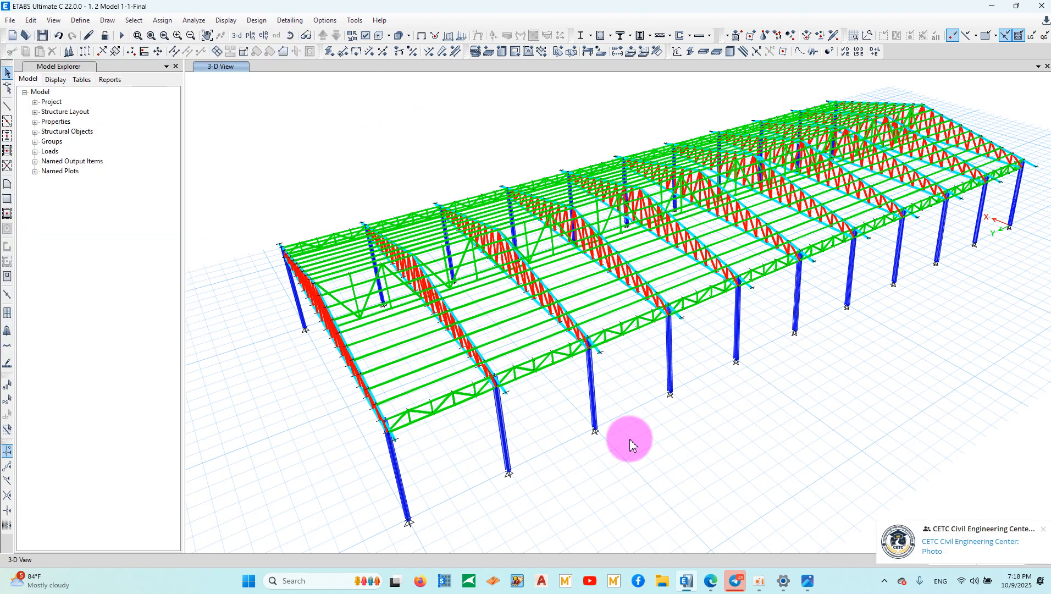
# Dismiss the notification, switch to Telegram, change to the instructor's personal account and view its profile settings.
pyautogui.click(1043, 529)
pyautogui.click(737, 583)
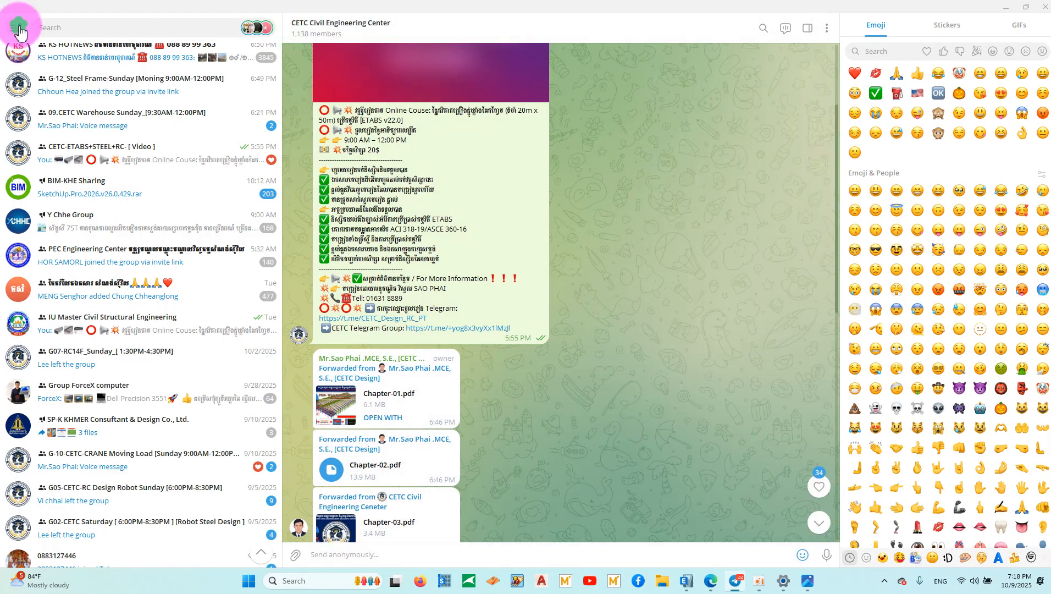
pyautogui.click(20, 29)
pyautogui.click(30, 145)
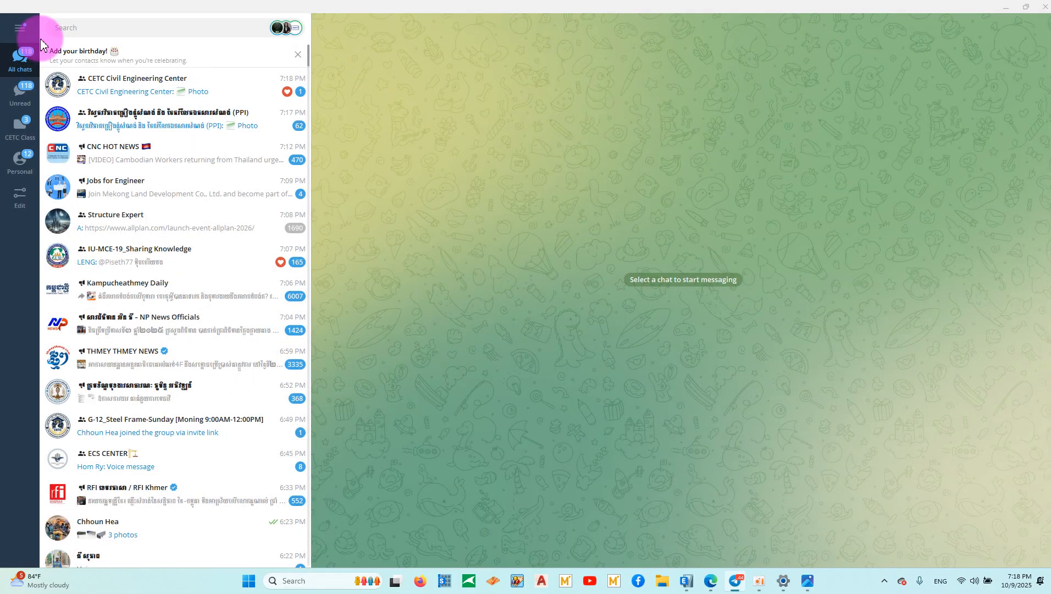
pyautogui.click(21, 28)
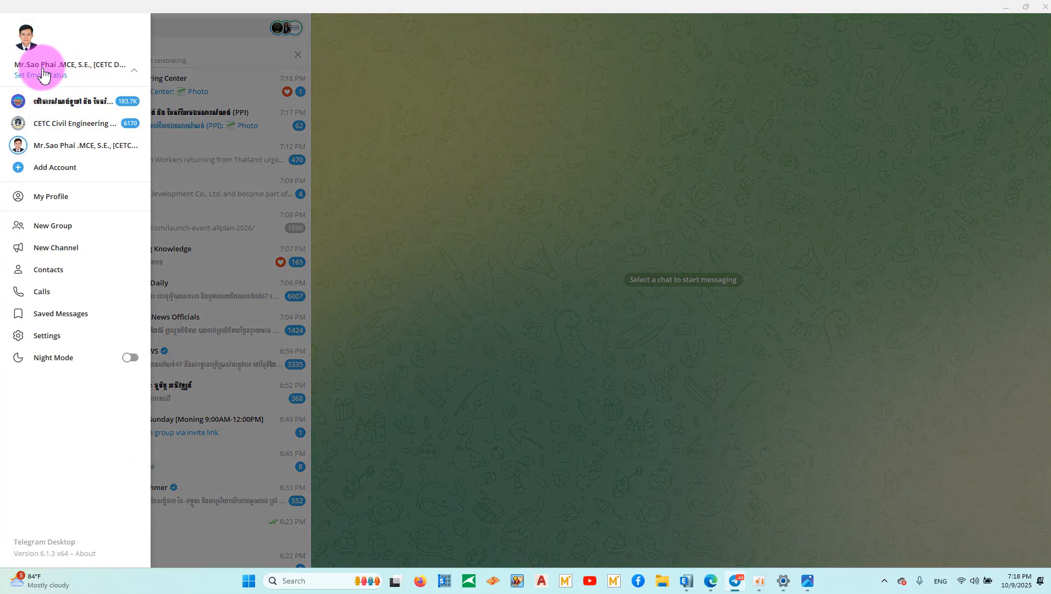
pyautogui.click(68, 337)
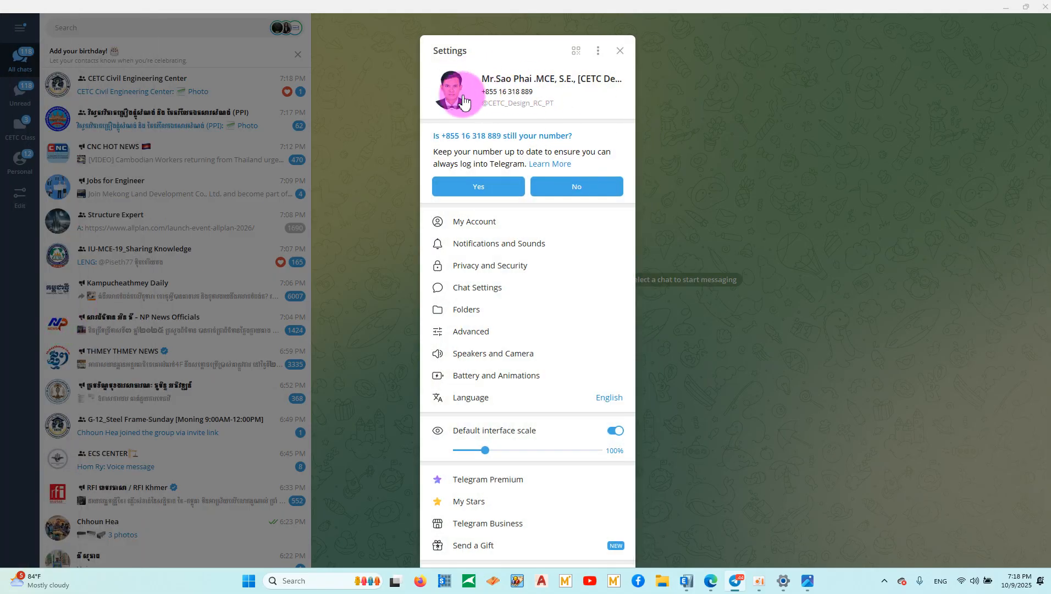
pyautogui.click(633, 51)
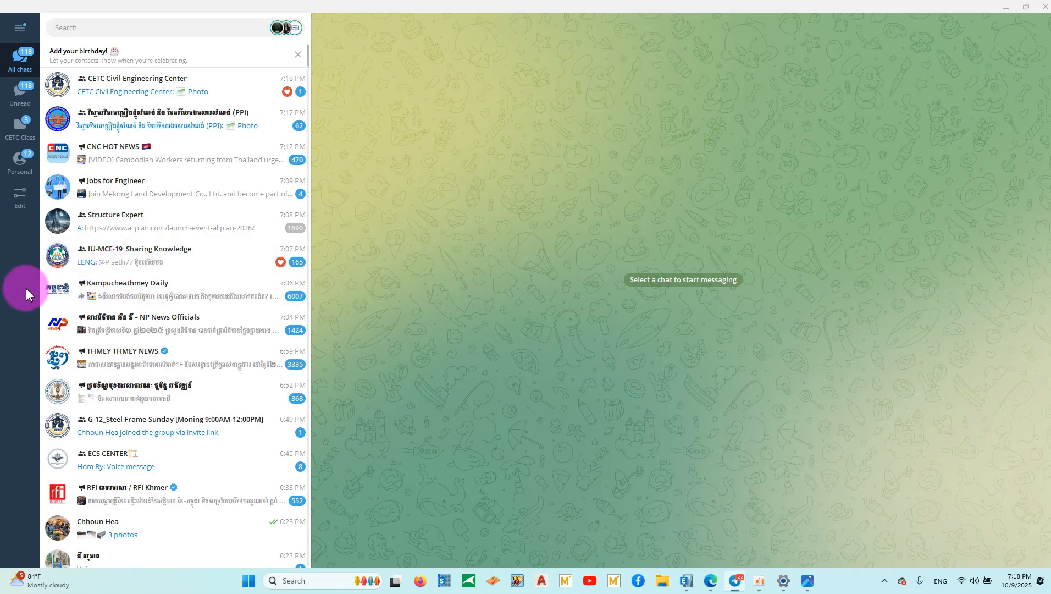
# Open the G-12_Steel Frame-Sunday group, view its member list and return to the ETABS model.
pyautogui.click(123, 429)
pyautogui.scroll(2, 495, 440)
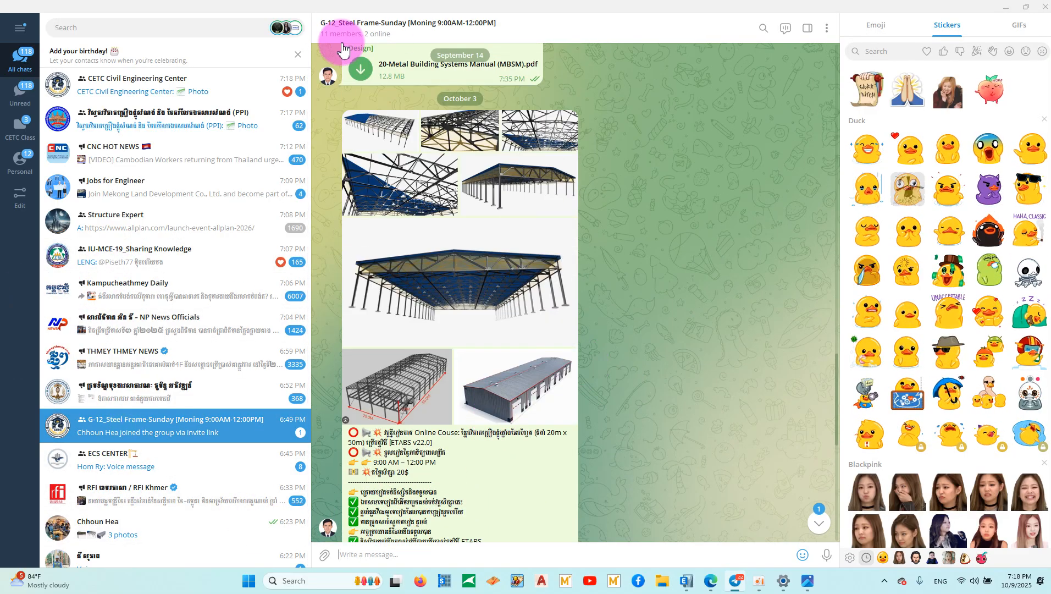
pyautogui.click(340, 30)
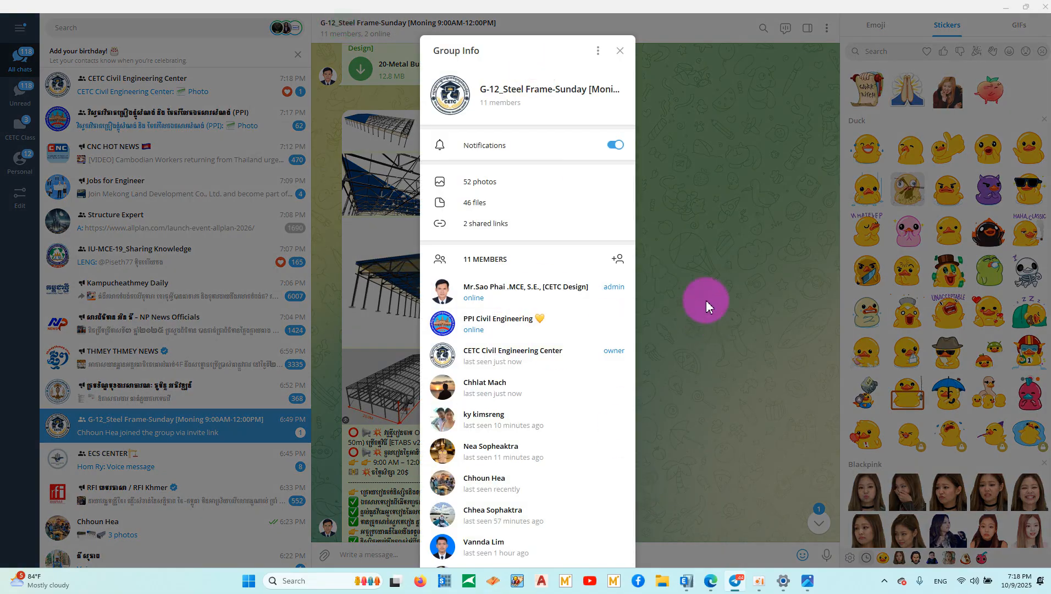
pyautogui.click(1005, 8)
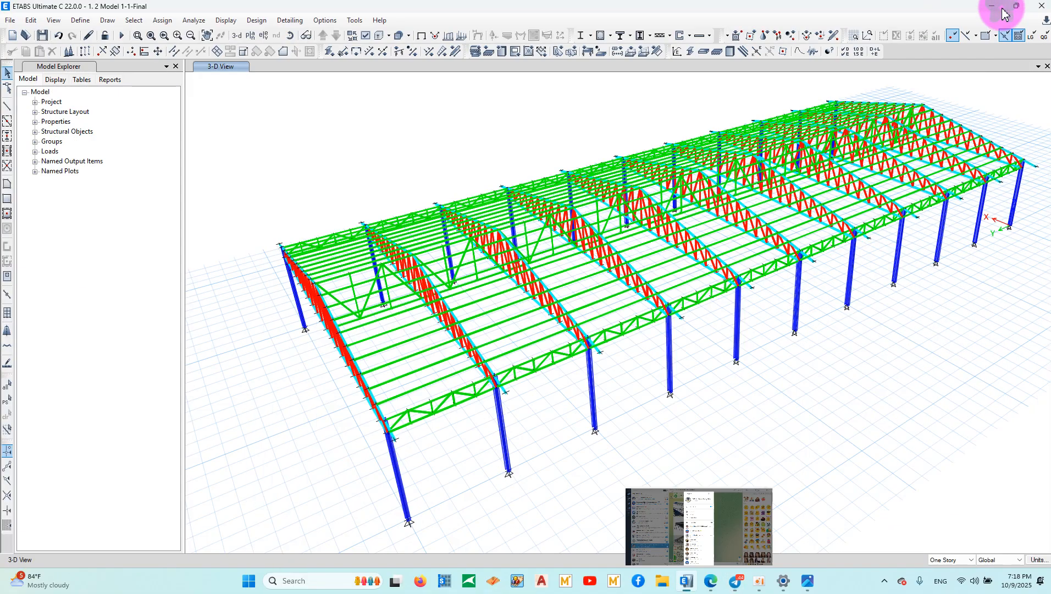
pyautogui.moveTo(758, 588)
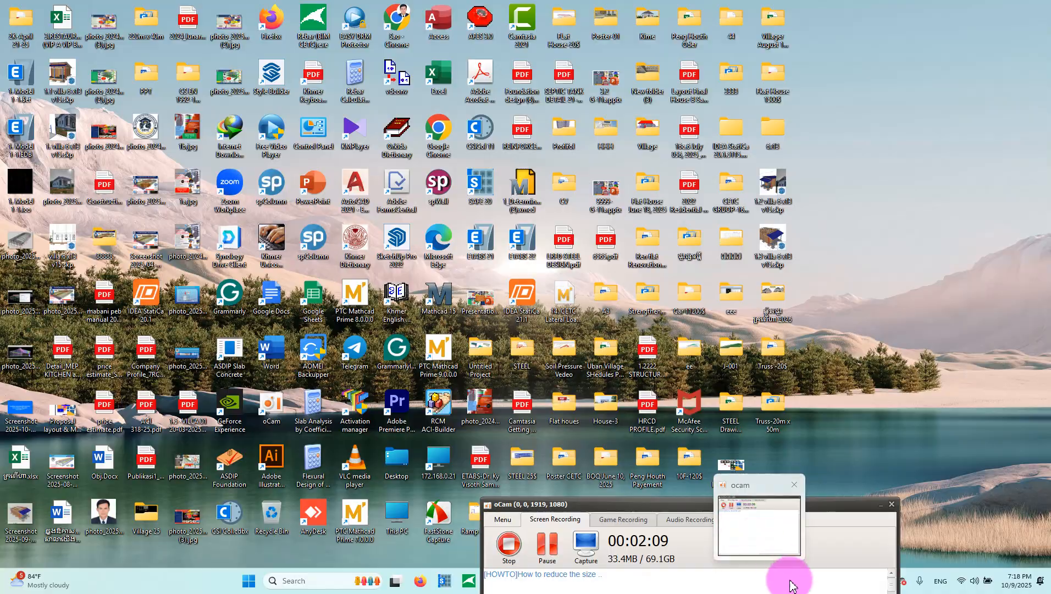
pyautogui.moveTo(790, 572)
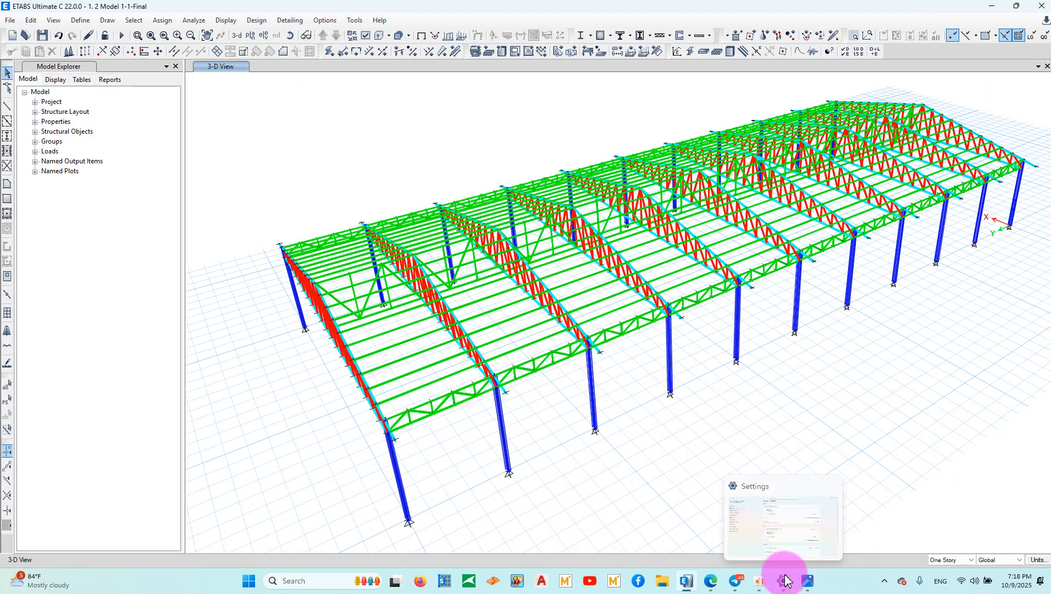